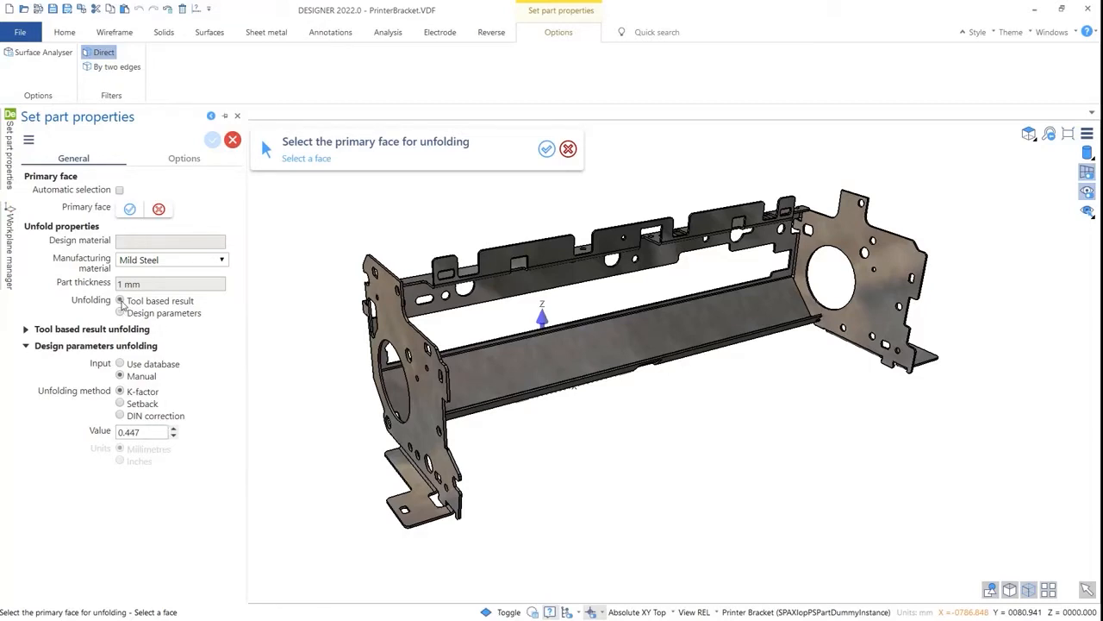
Review the tool-based unfolding settings with manual V-width, and set unfolding to design parameters using the database as input.
left_click(121, 301)
left_click(140, 388)
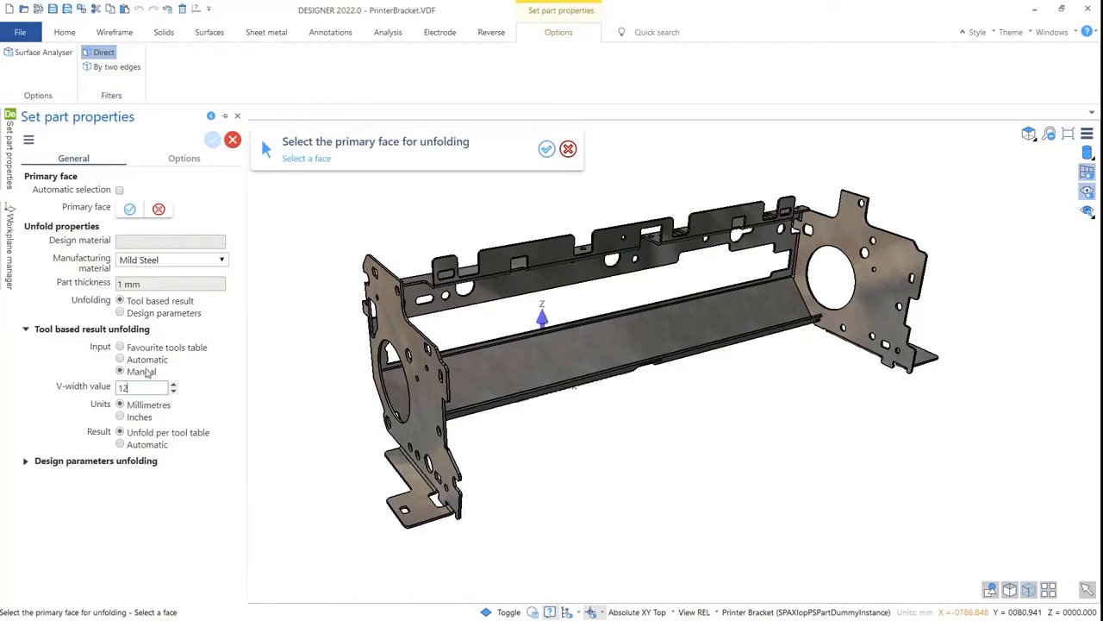
left_click(121, 313)
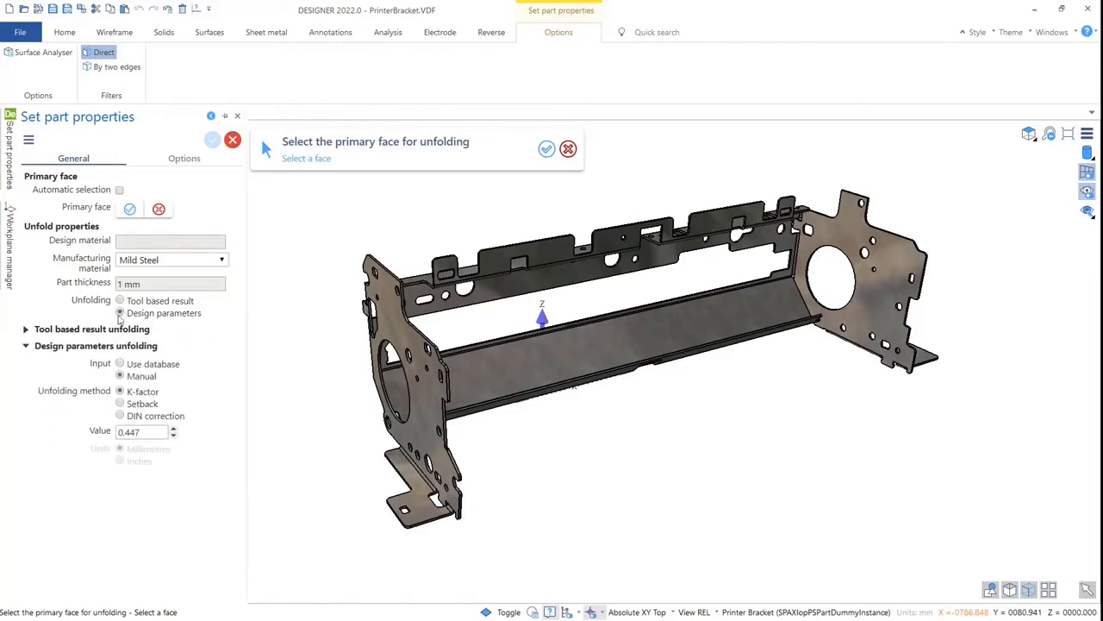
left_click(119, 364)
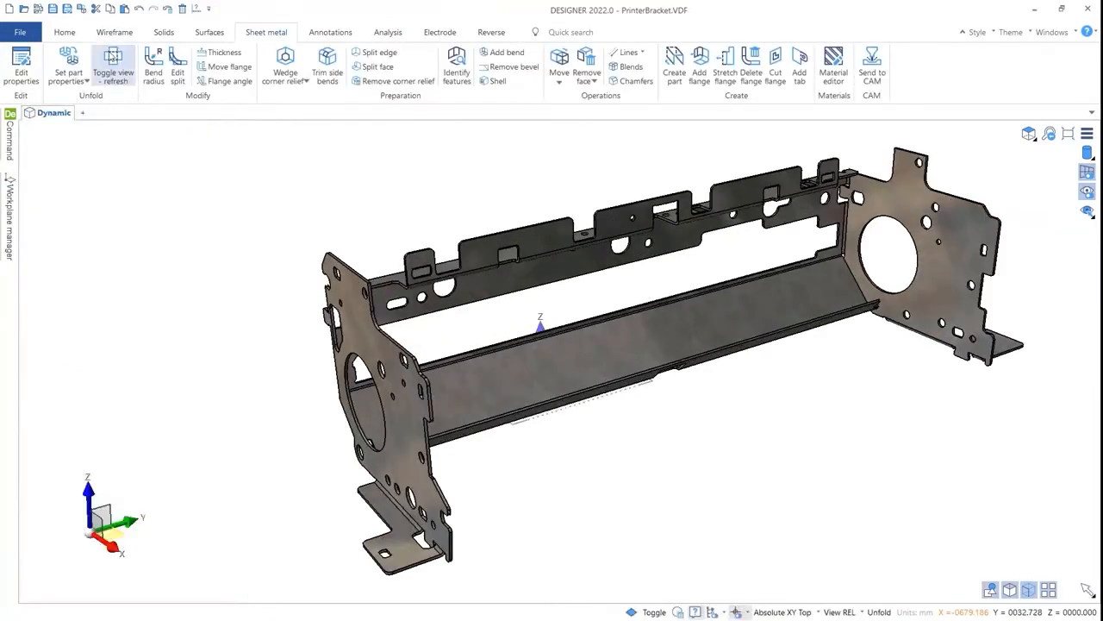
Toggle the printer bracket between its unfolded and folded views.
left_click(112, 60)
left_click(111, 54)
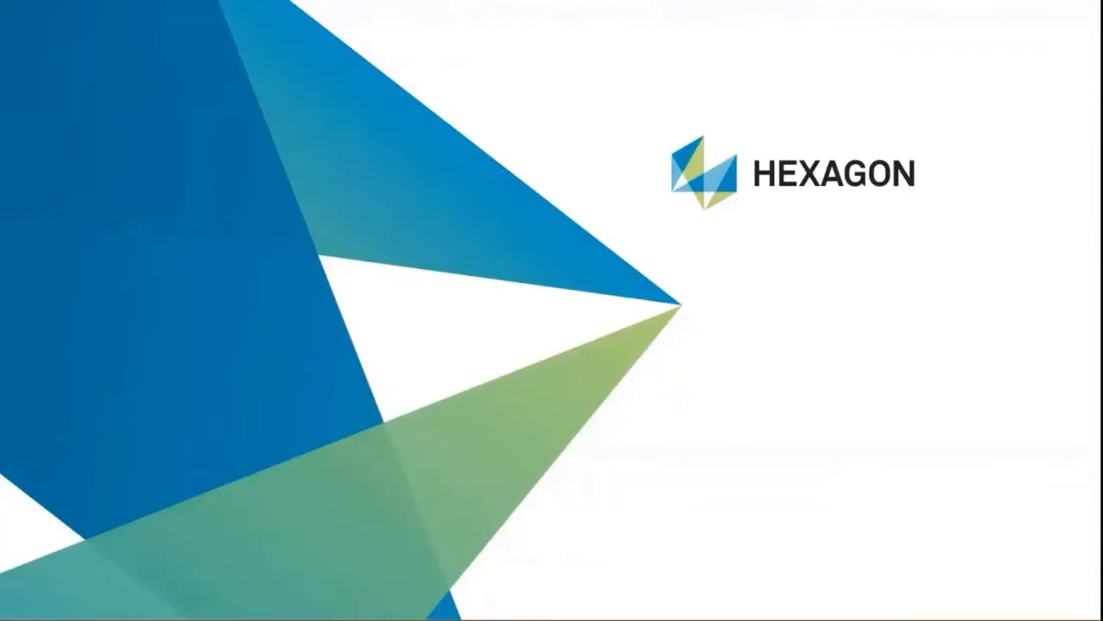
Launch RADAN Designer from the Windows desktop.
key("super")
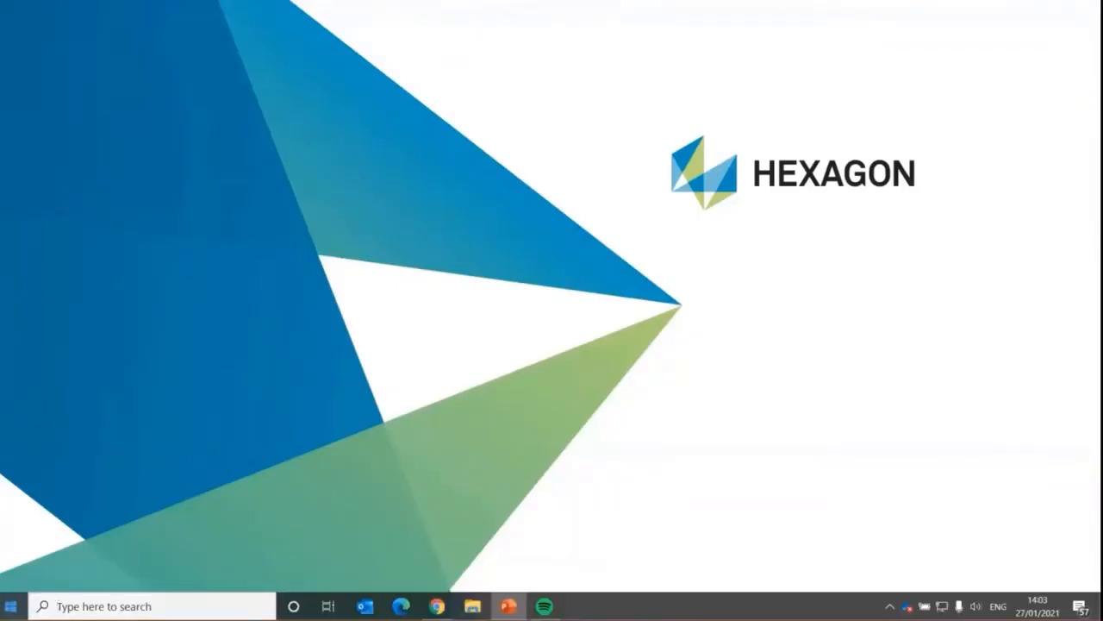
left_click(11, 609)
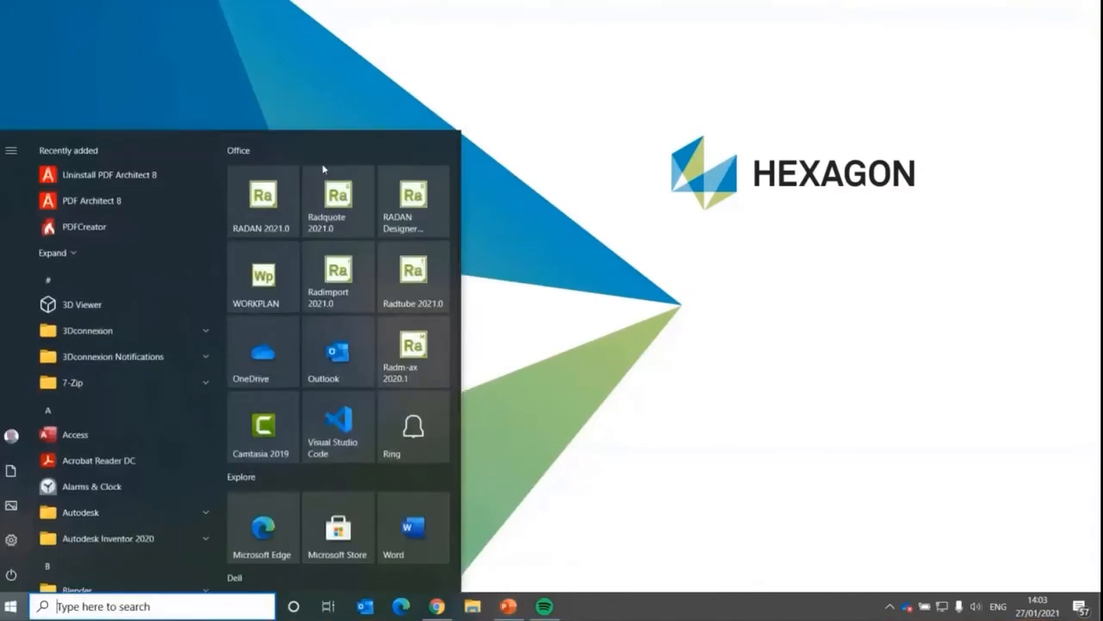
left_click(432, 216)
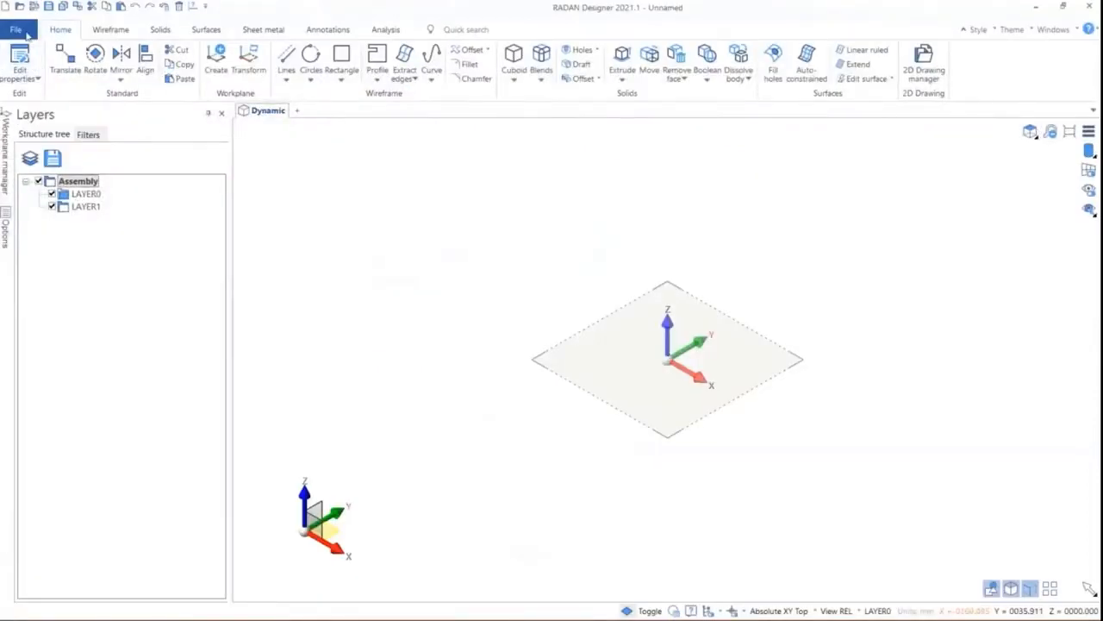
Open Bracket.sat from the Example folder as an ACIS file, accepting the default import options.
left_click(18, 29)
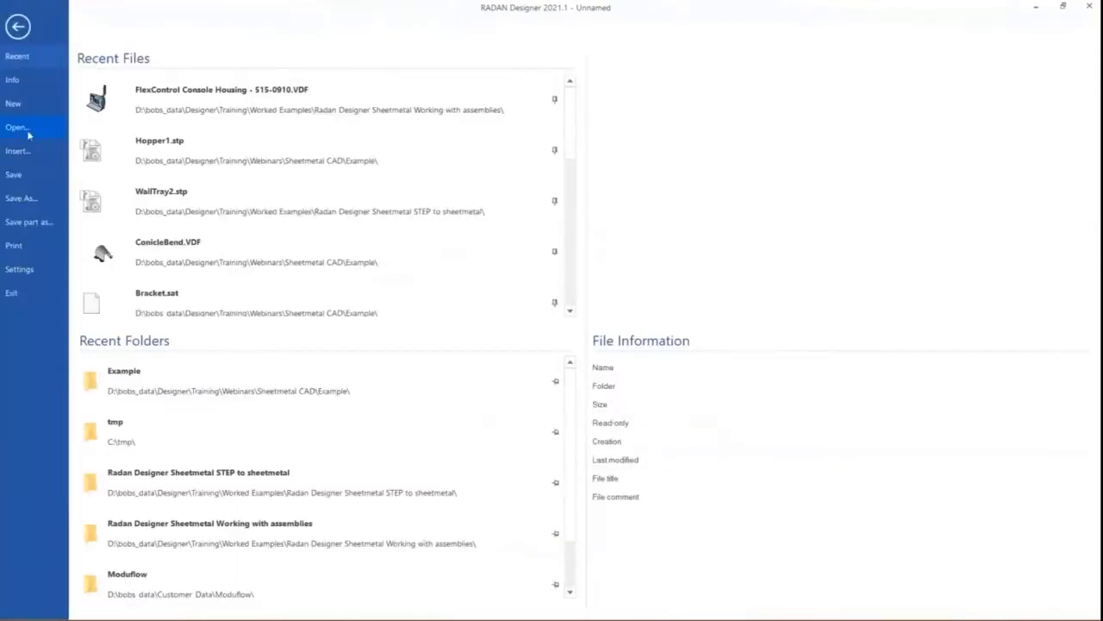
left_click(17, 128)
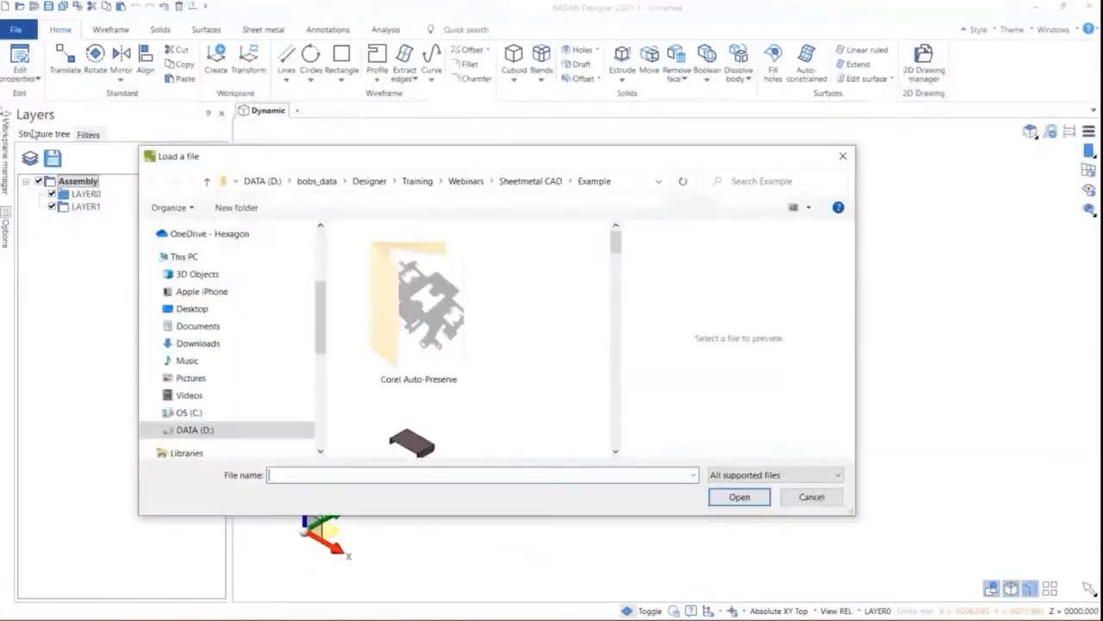
left_click(763, 475)
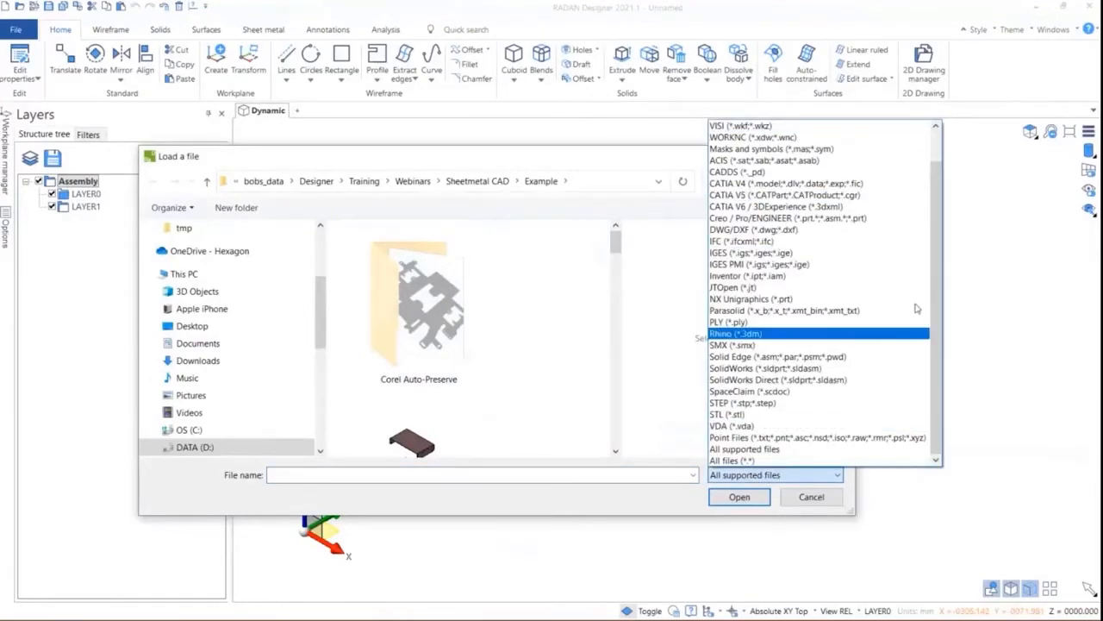
left_click(873, 164)
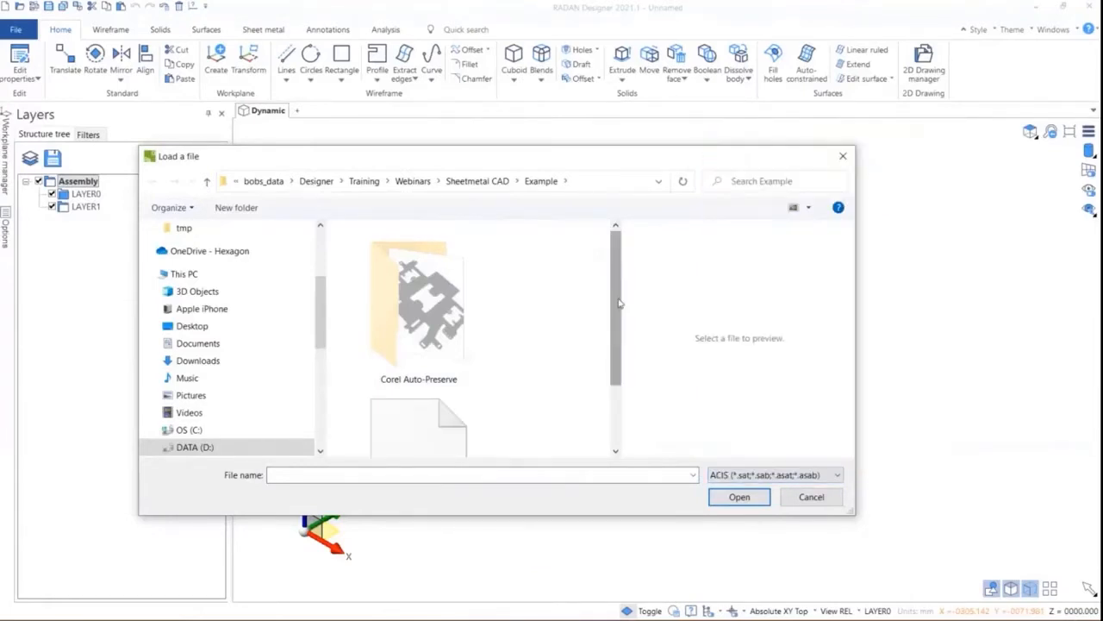
left_click_drag(615, 303, 627, 382)
left_click(415, 400)
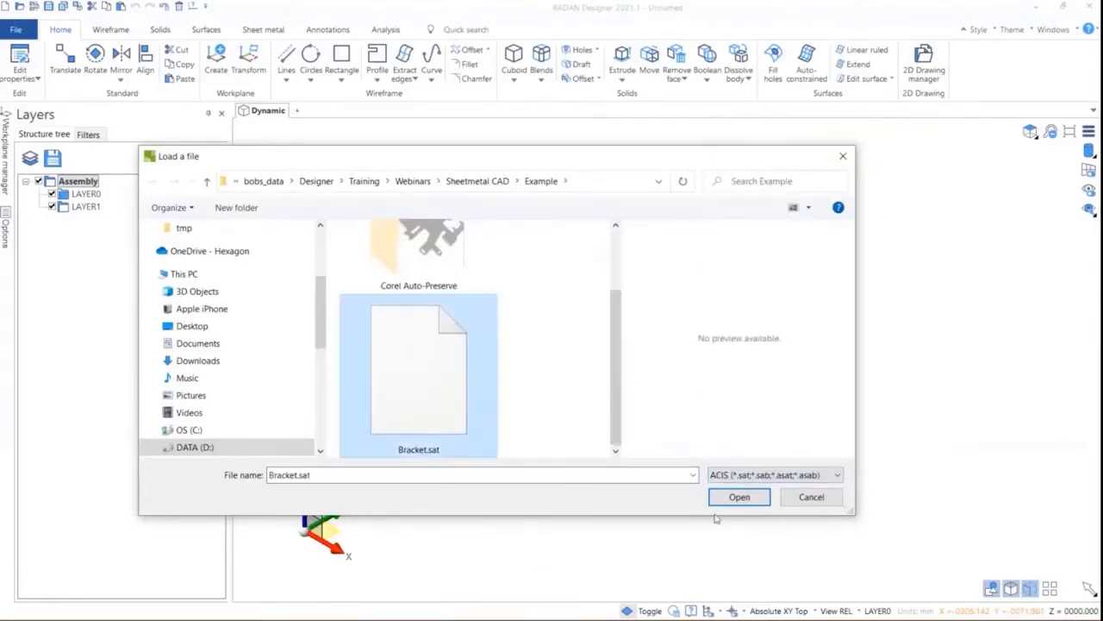
left_click(728, 496)
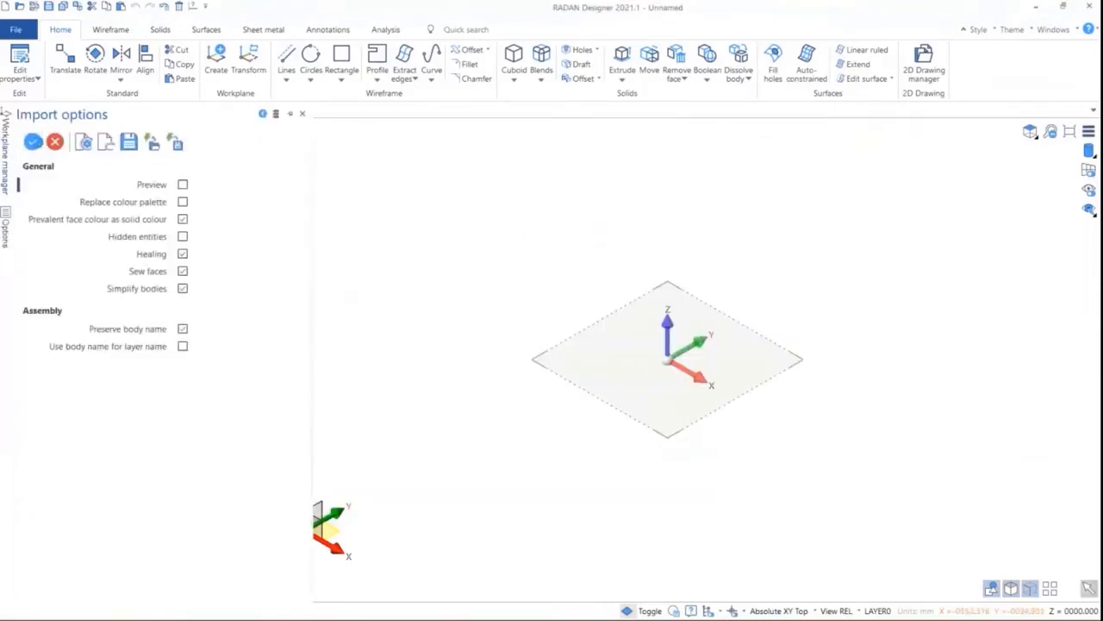
left_click(33, 142)
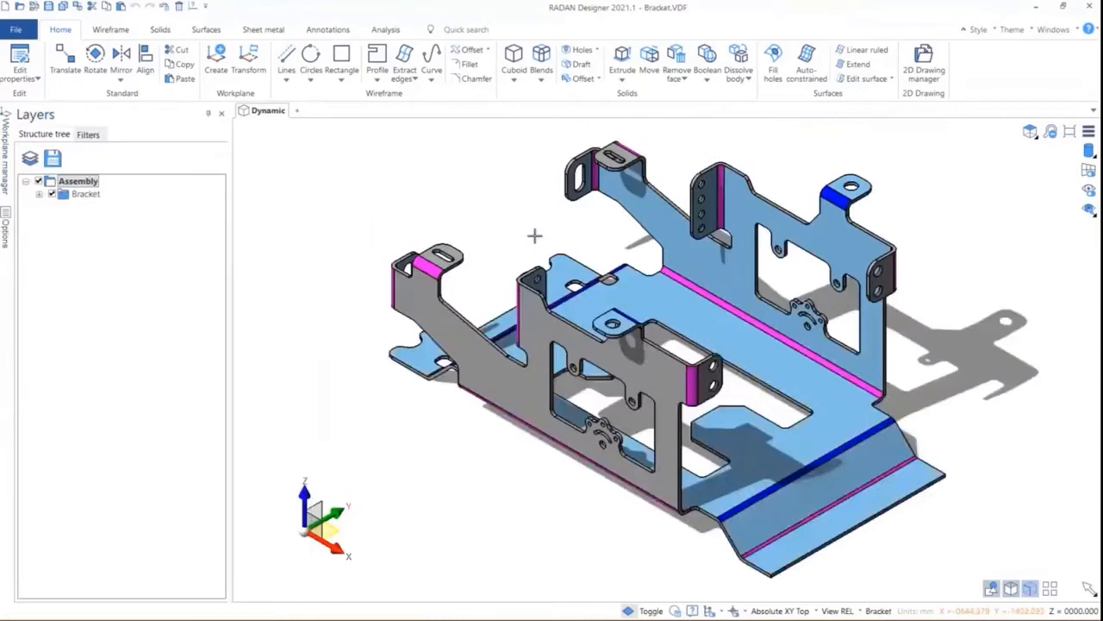
Examine the imported bracket in the bottom, top and isometric views.
middle_click_drag(613, 301, 714, 258)
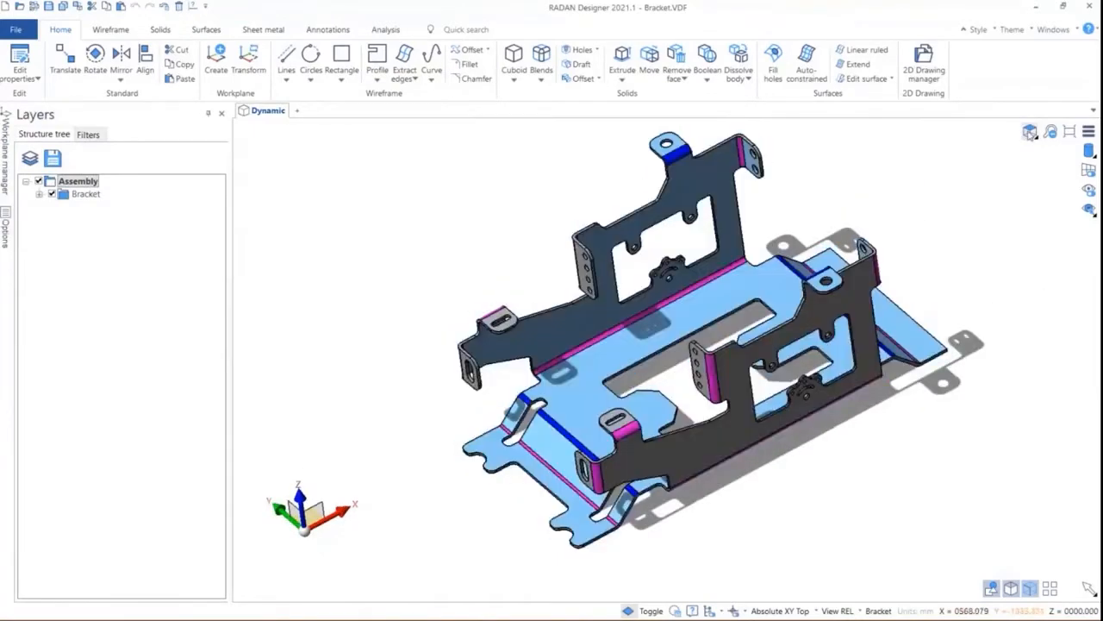
left_click(1030, 131)
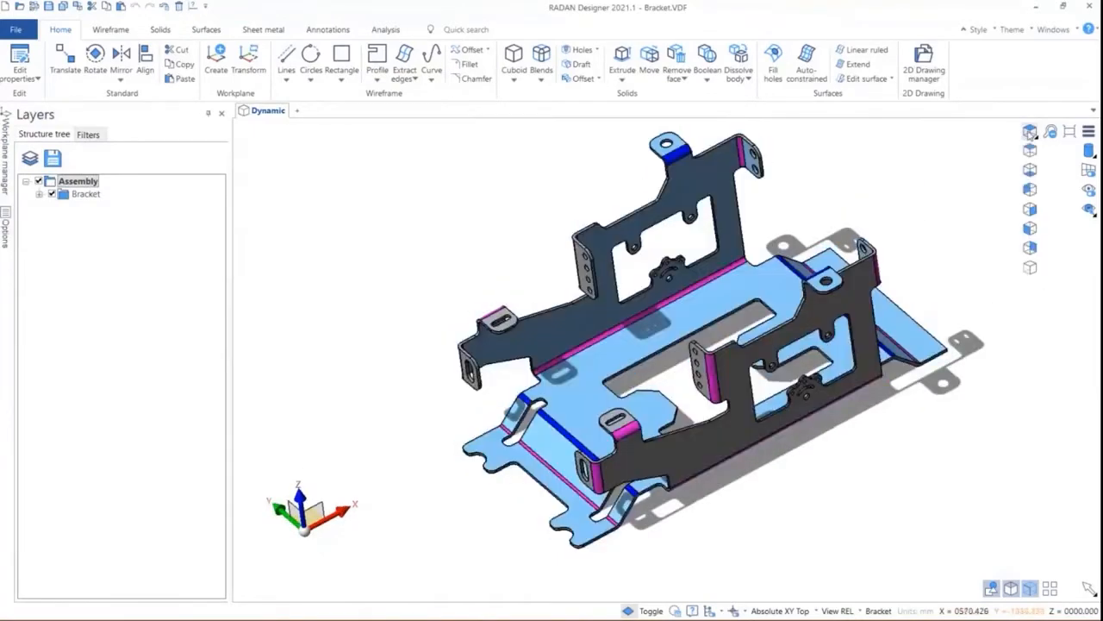
left_click(1032, 267)
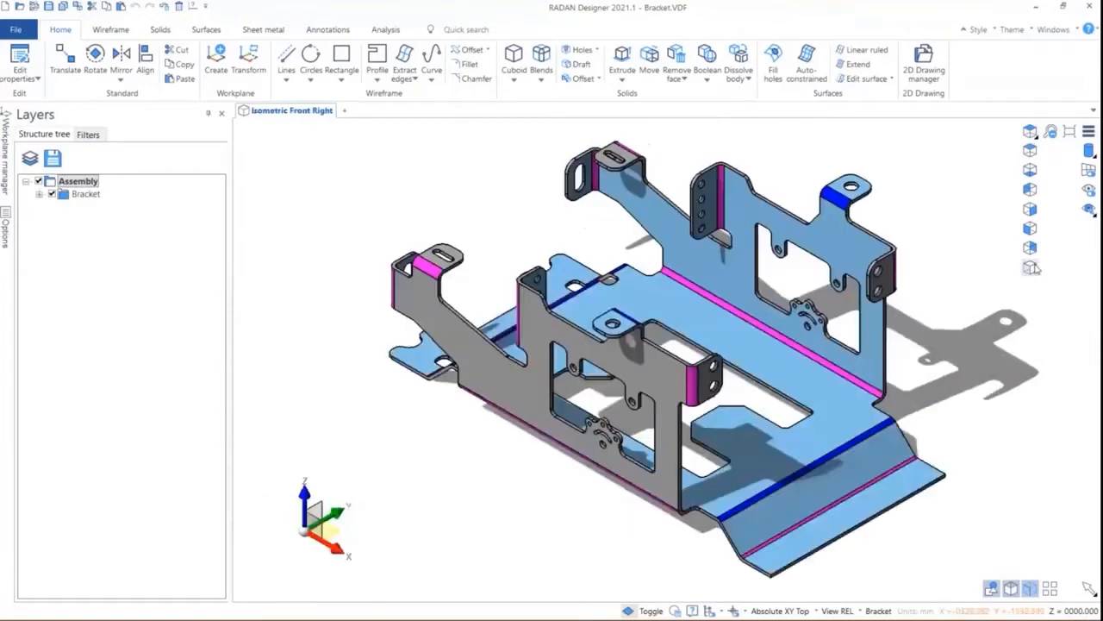
left_click(1036, 170)
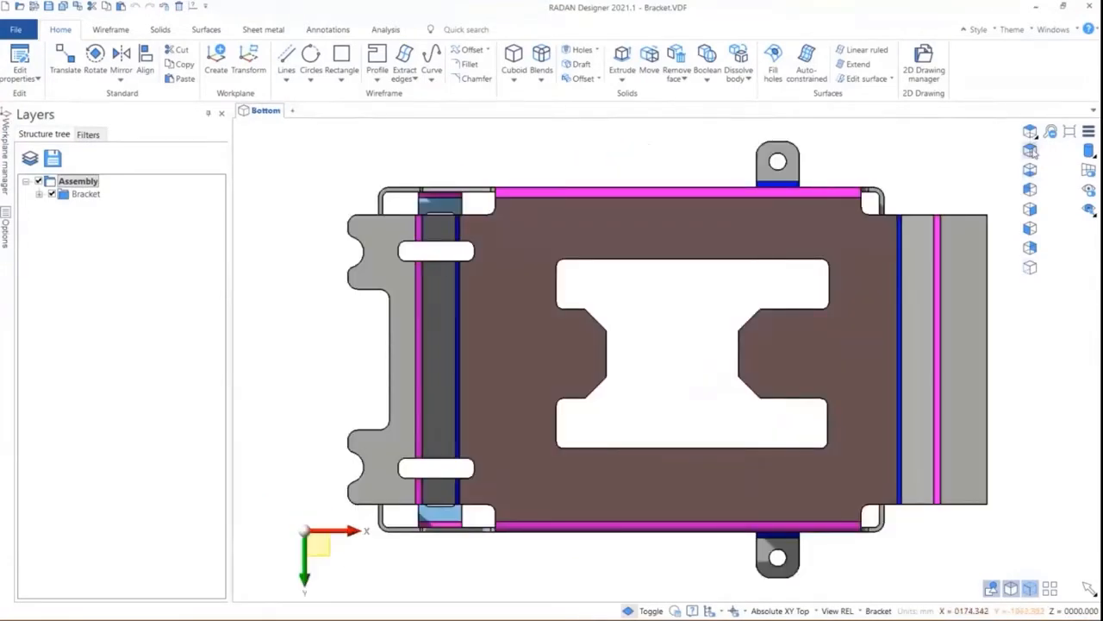
left_click(1031, 150)
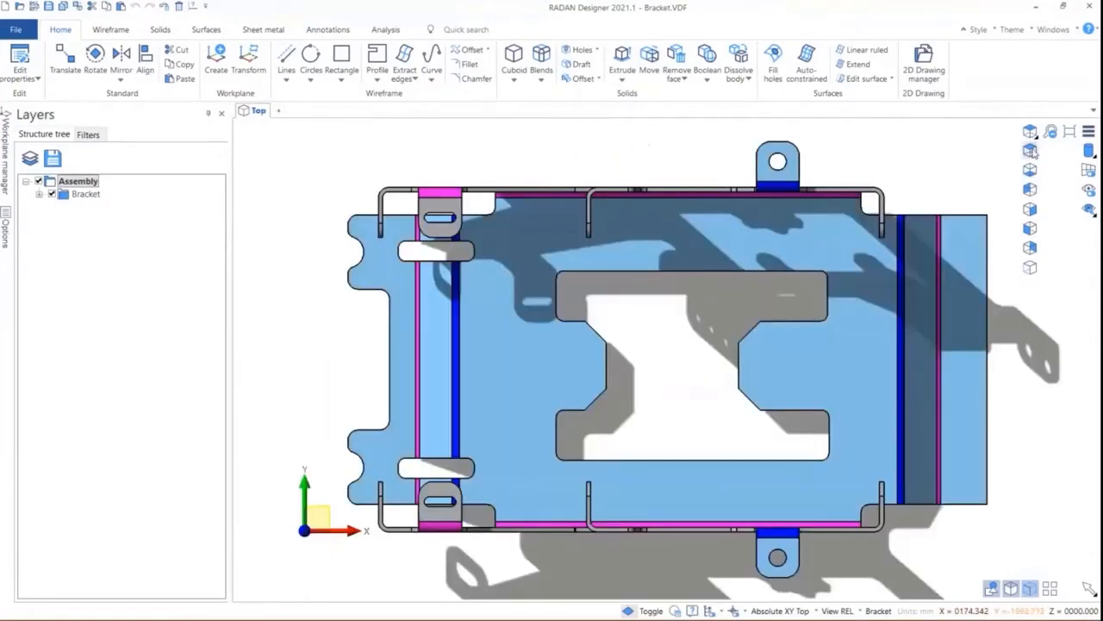
left_click(1031, 268)
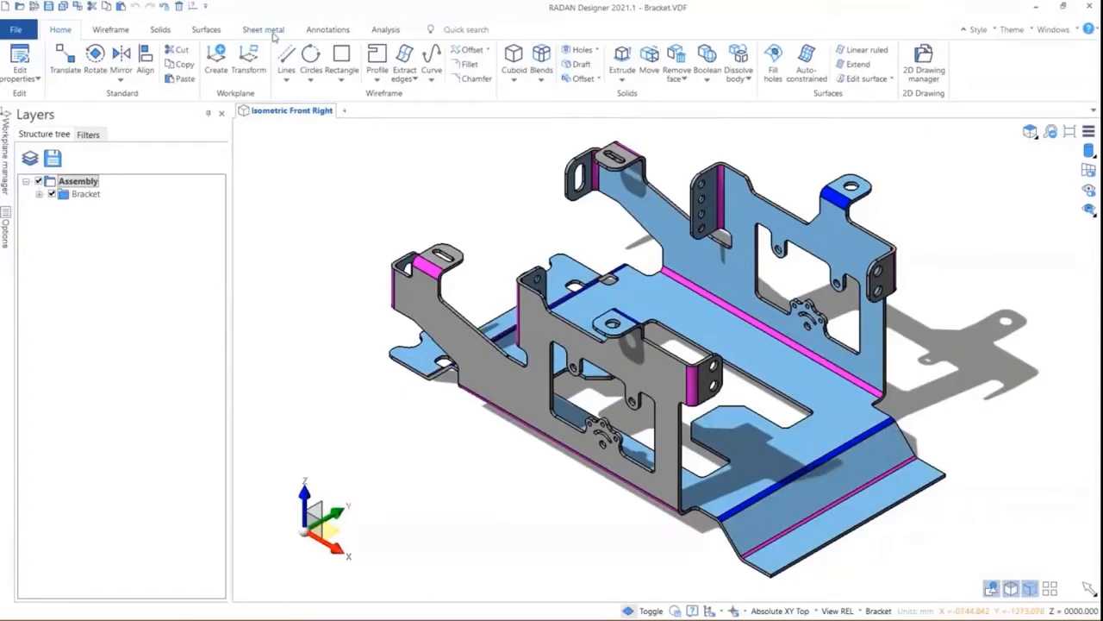
Set the bracket's part properties by directly selecting the base plate's upper face as the primary face for unfolding.
left_click(272, 36)
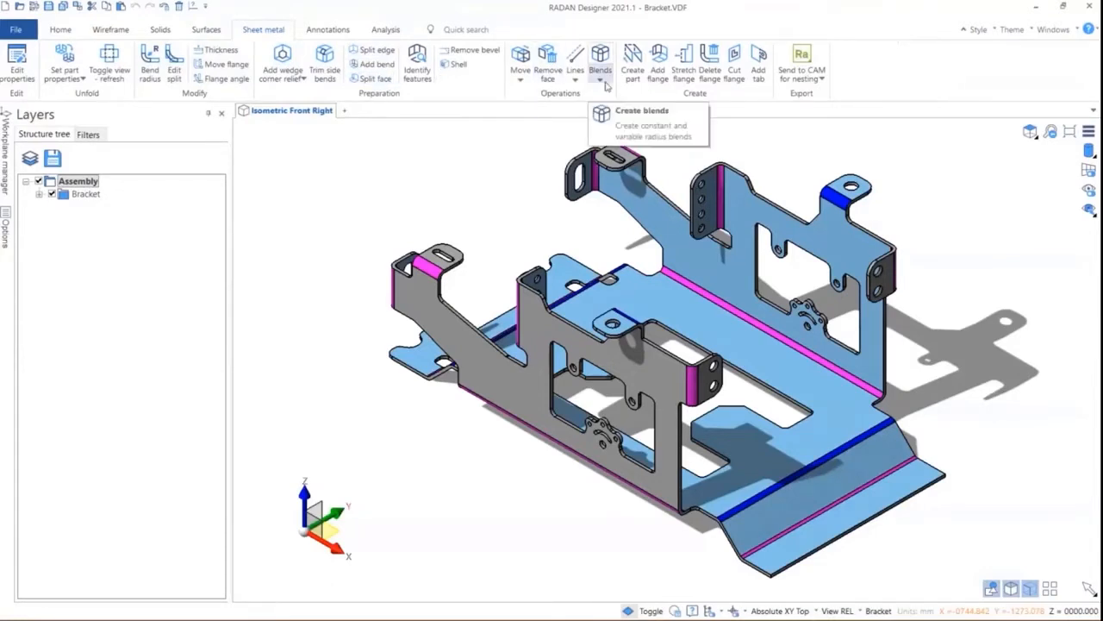
left_click(64, 62)
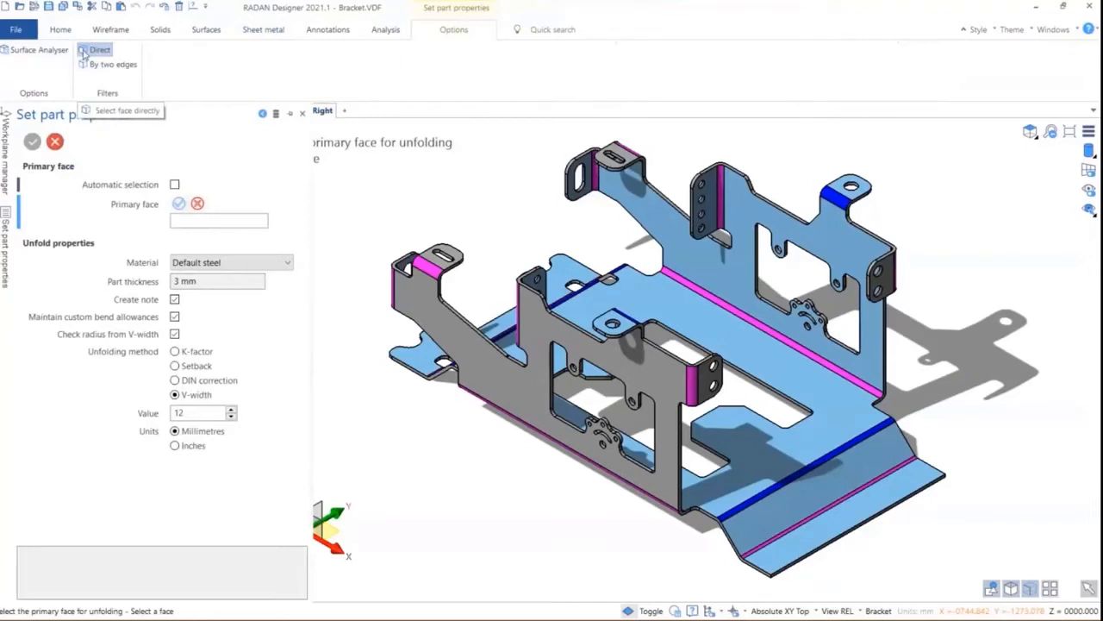
left_click(84, 53)
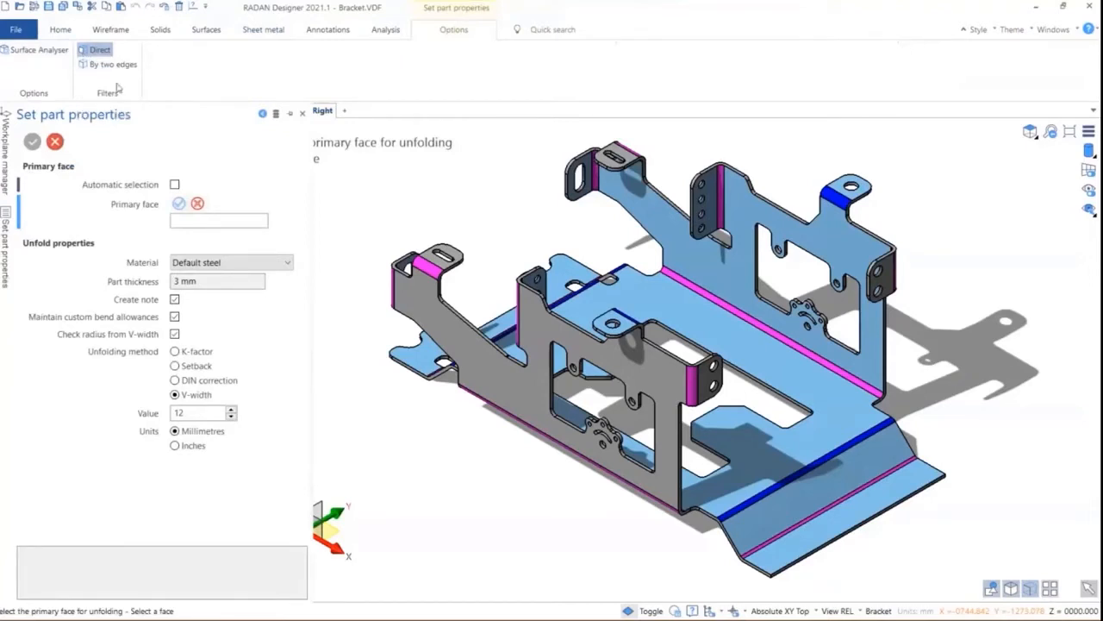
left_click(661, 302)
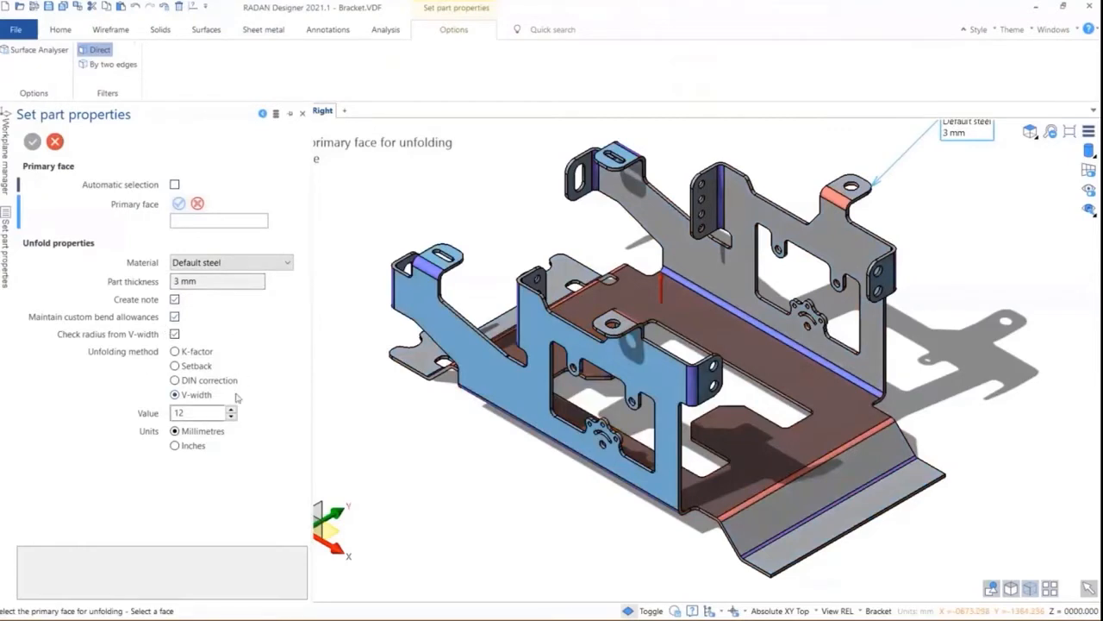
Unfold the bracket to check its flat pattern in the top view, and return to the folded model.
left_click(266, 31)
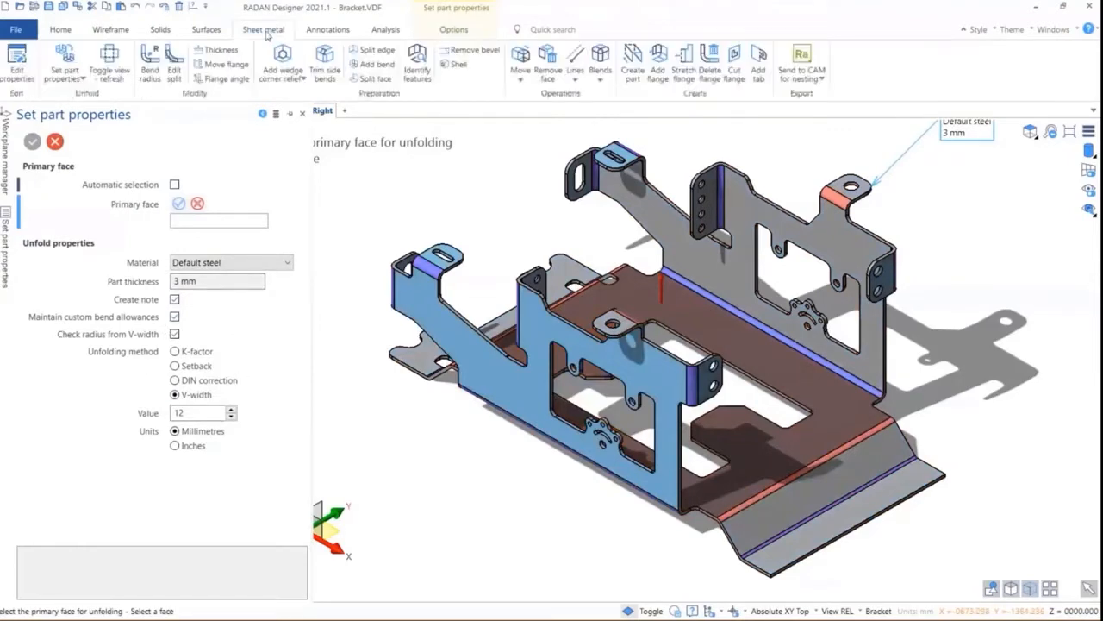
left_click(109, 56)
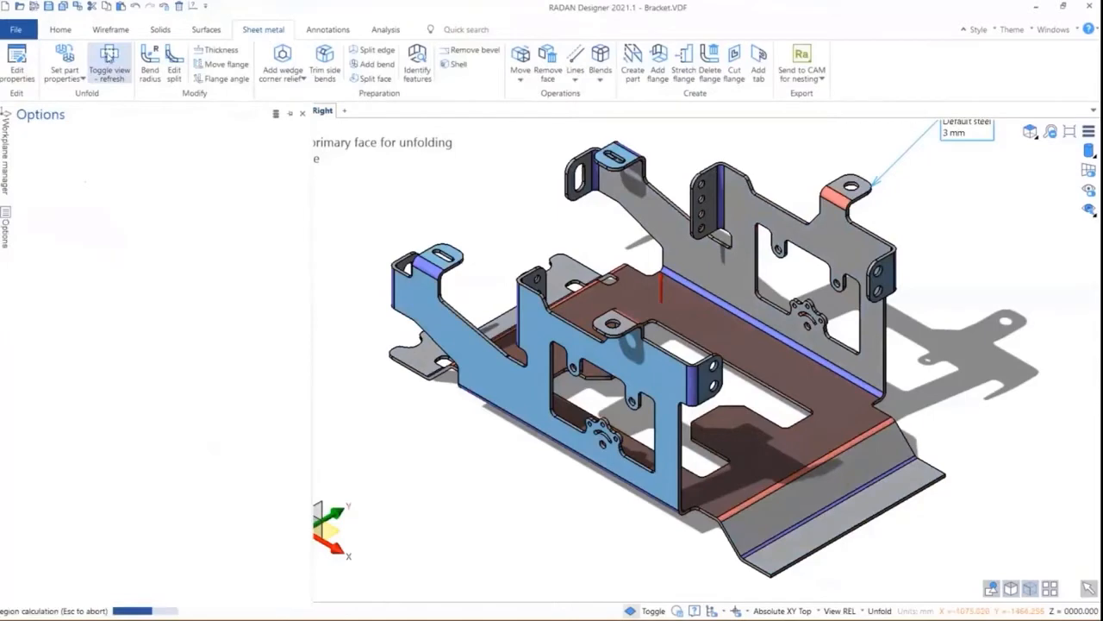
left_click(1030, 132)
left_click(1030, 170)
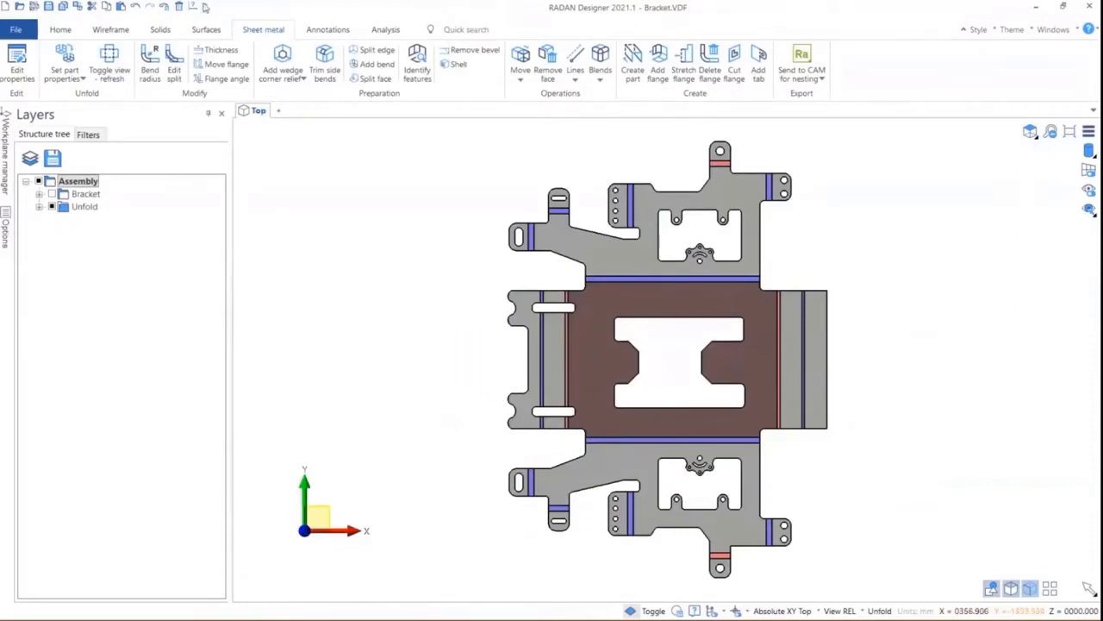
left_click(122, 55)
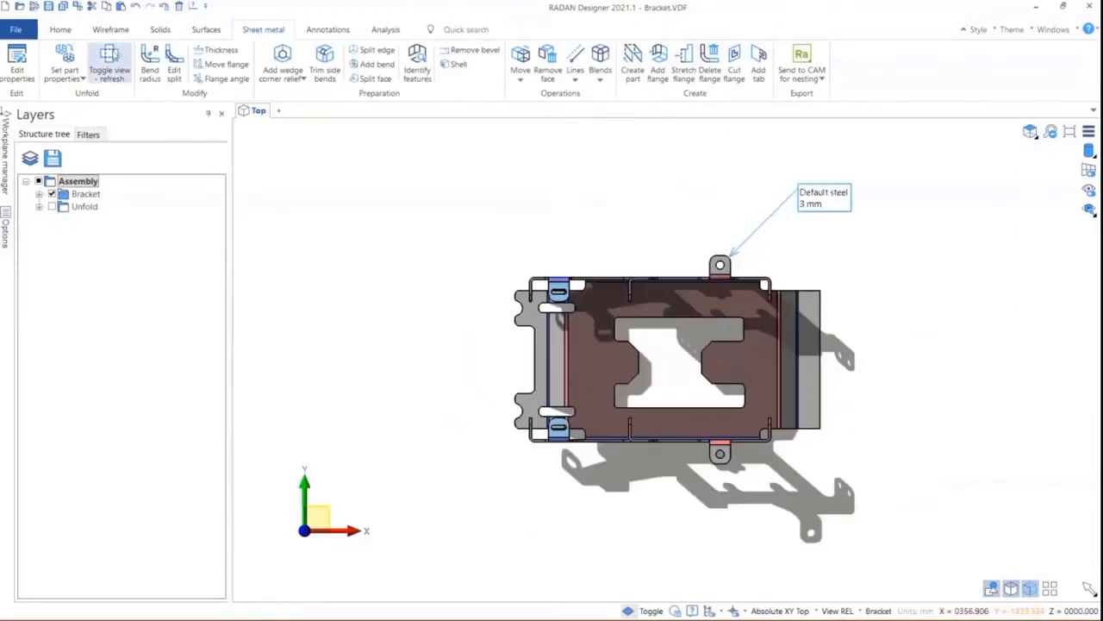
Move the single-hole flange atop one side wall of the bracket upward by 66 mm.
middle_click_drag(551, 414, 657, 334)
scroll(632, 207, "up", 2)
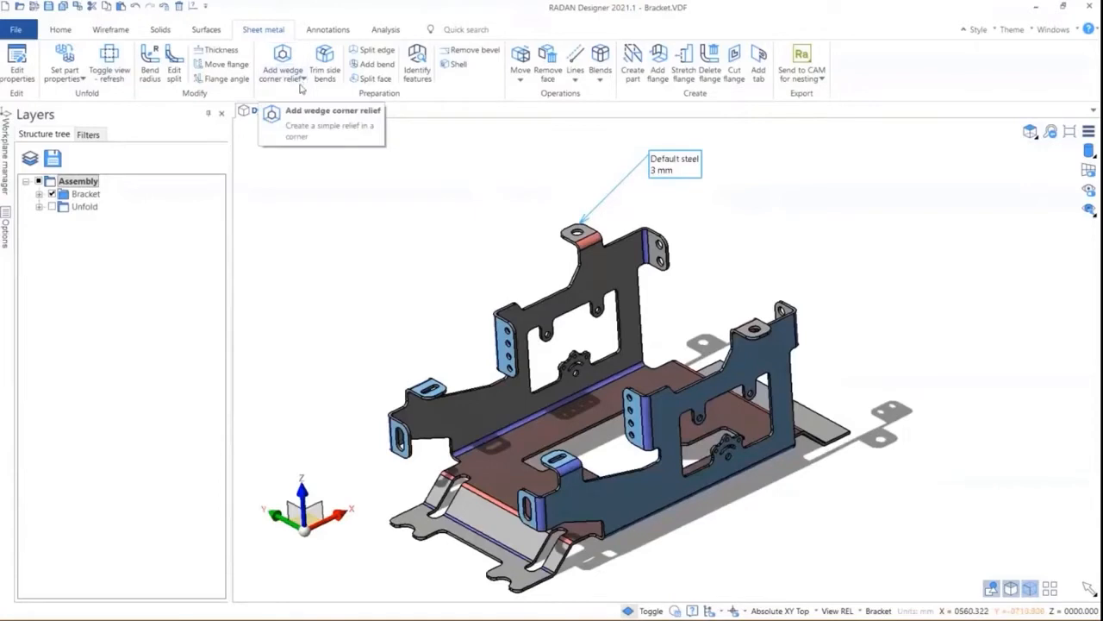
left_click(222, 64)
left_click(579, 231)
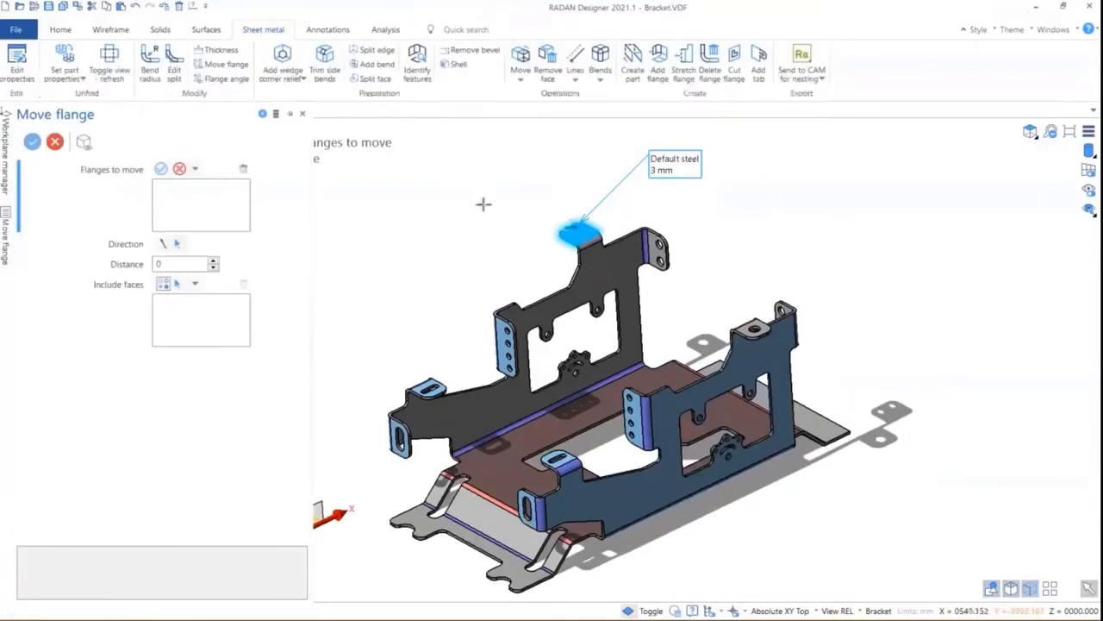
left_click_drag(566, 213, 564, 163)
mouse_move(564, 152)
left_mouse_down()
mouse_move(564, 175)
mouse_move(564, 161)
left_mouse_up()
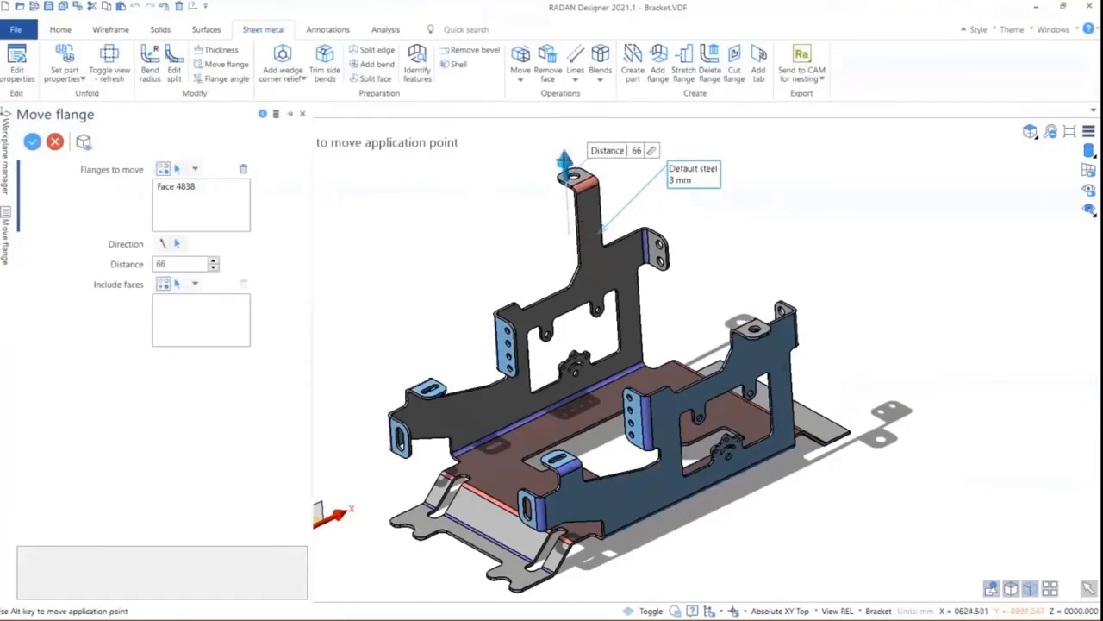
middle_click_drag(499, 233, 570, 228)
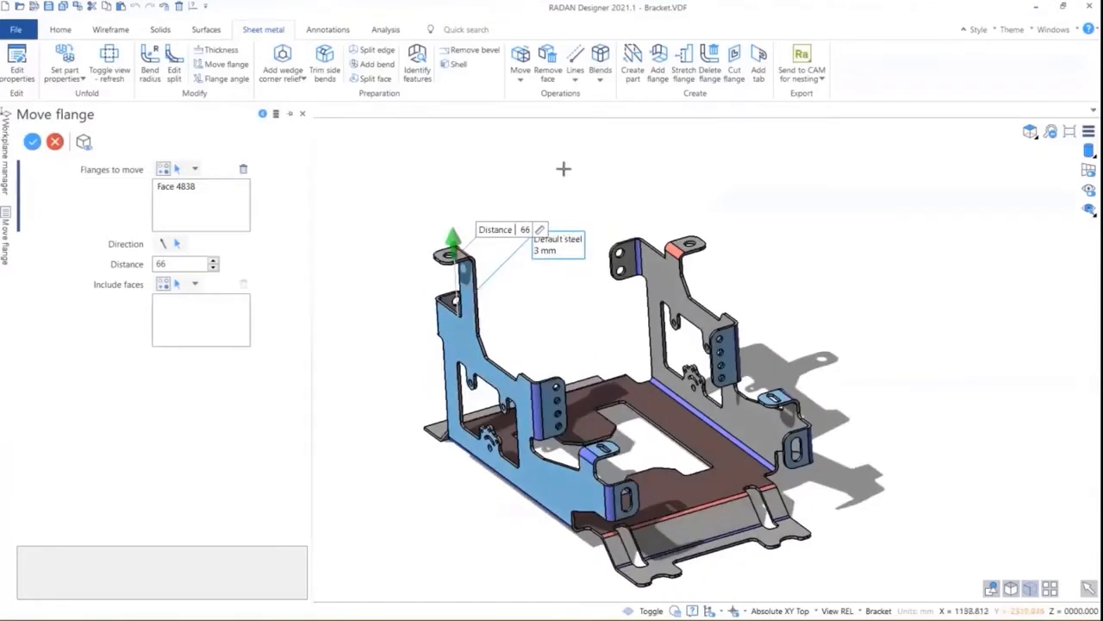
key("Return")
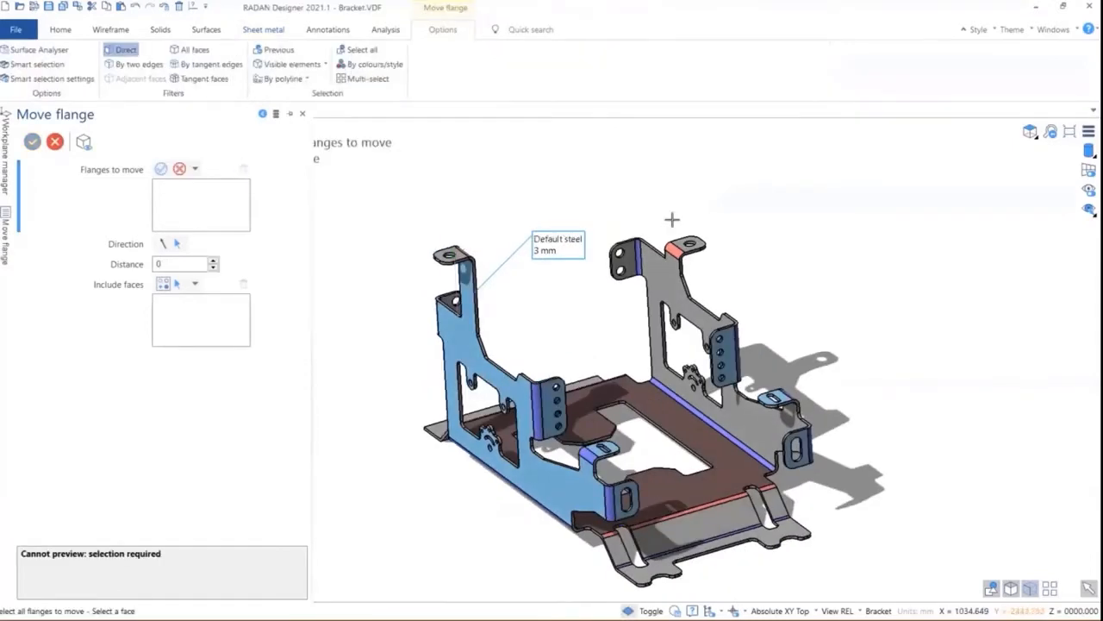
Raise the single-hole flange at the top of the grey side wall by 66 mm and apply the move.
left_click(685, 246)
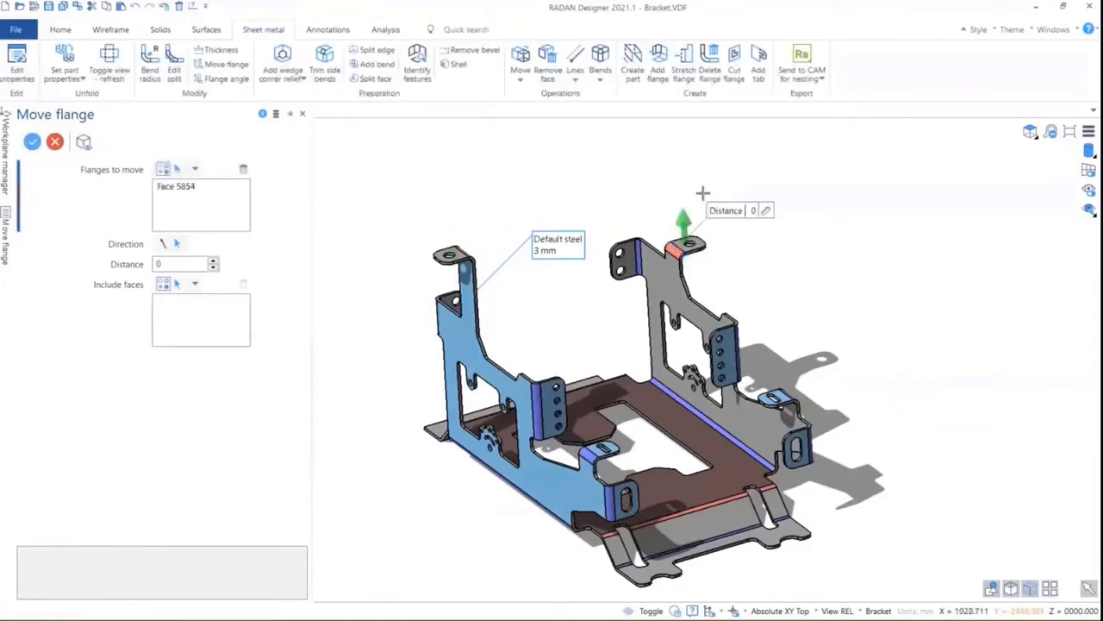
left_click_drag(680, 231, 454, 244)
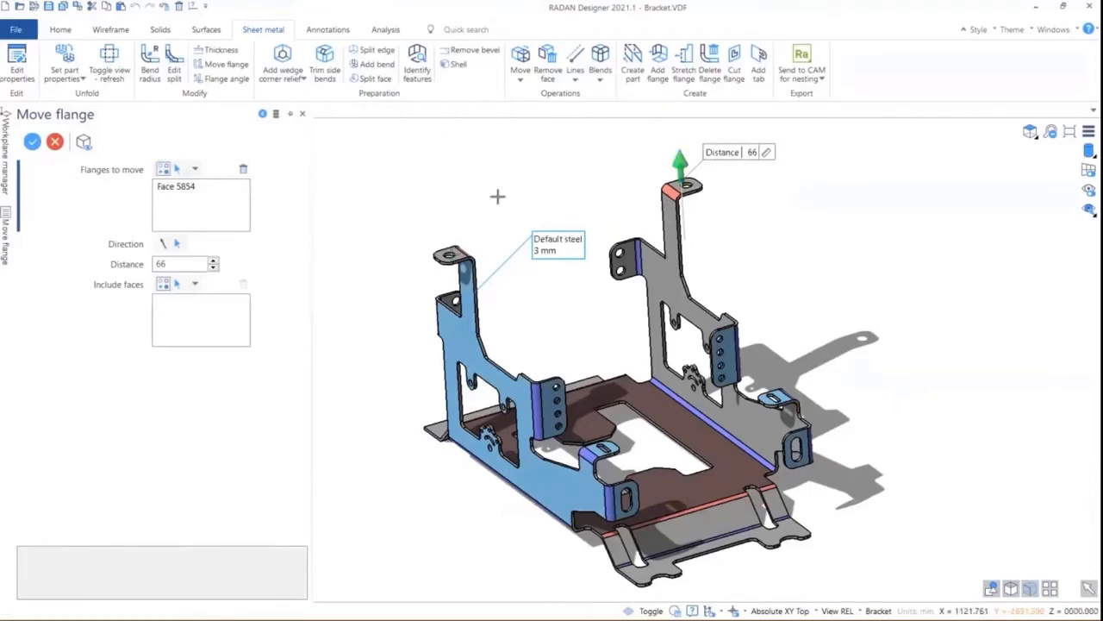
left_click(32, 141)
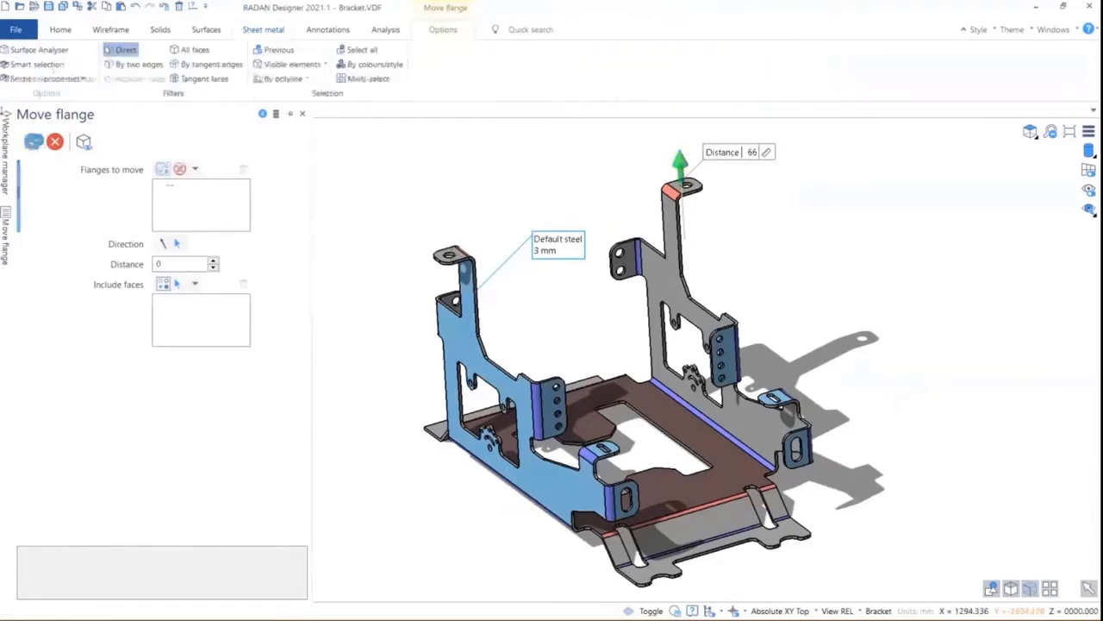
Set the bend angle of the four-hole flange on the side wall with the raised flange to 40 degrees.
middle_click_drag(669, 285, 612, 278)
scroll(528, 328, "up", 5)
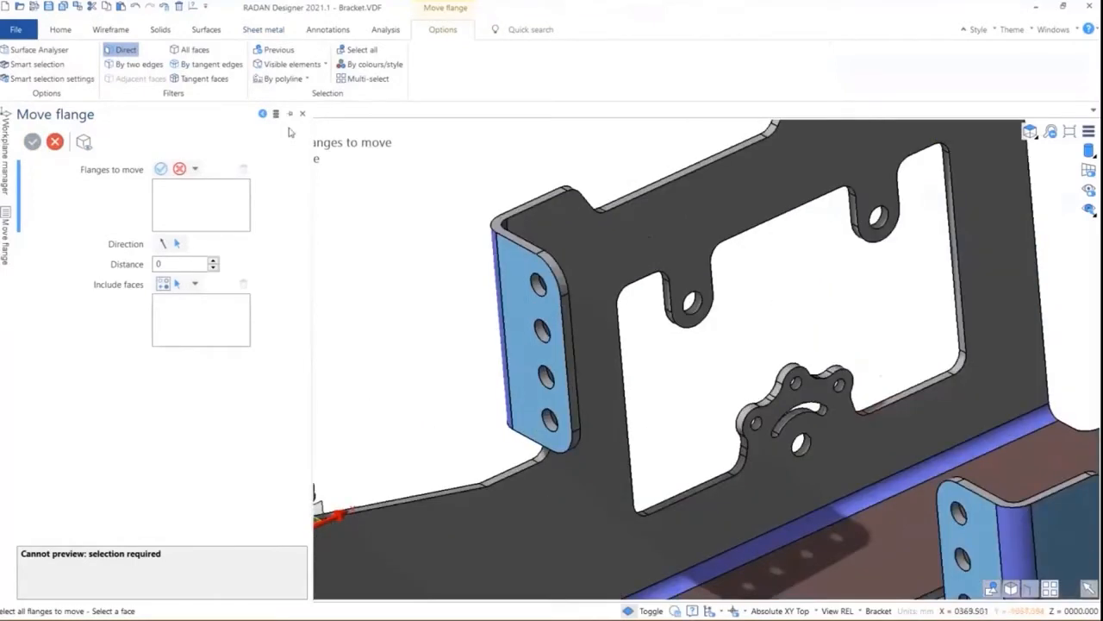
left_click(264, 31)
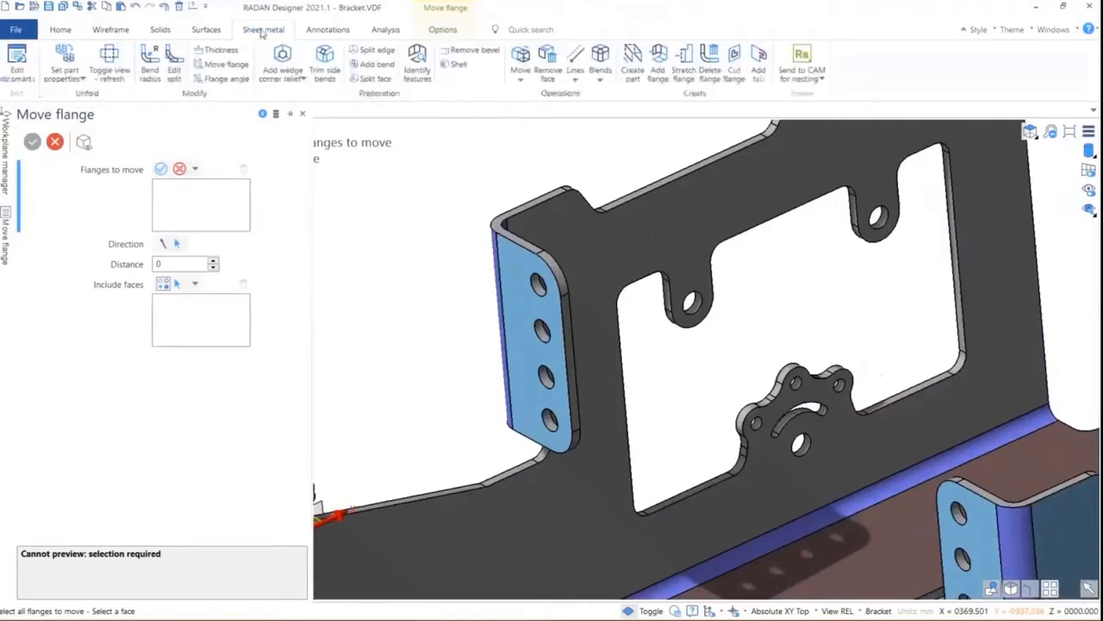
left_click(222, 78)
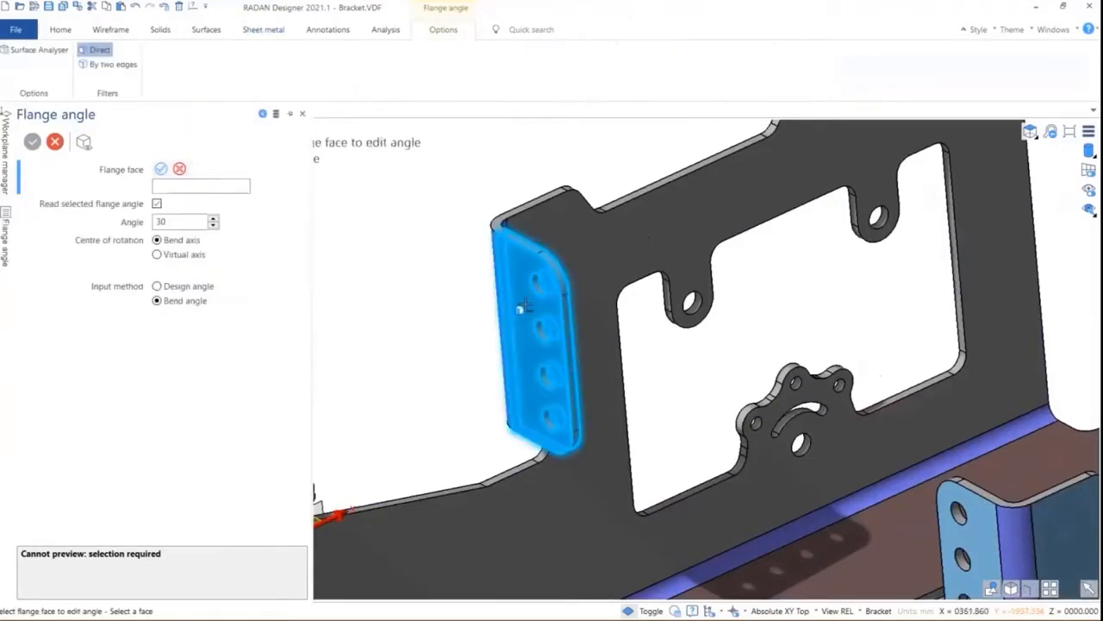
left_click(516, 301)
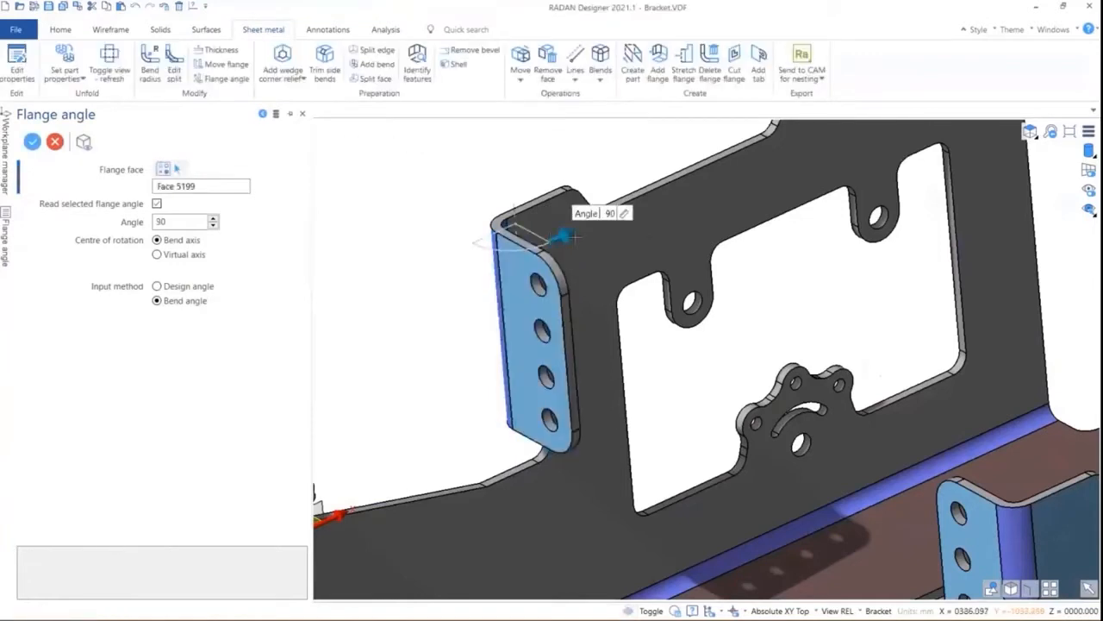
left_click_drag(567, 237, 523, 247)
left_click(596, 220)
type("59")
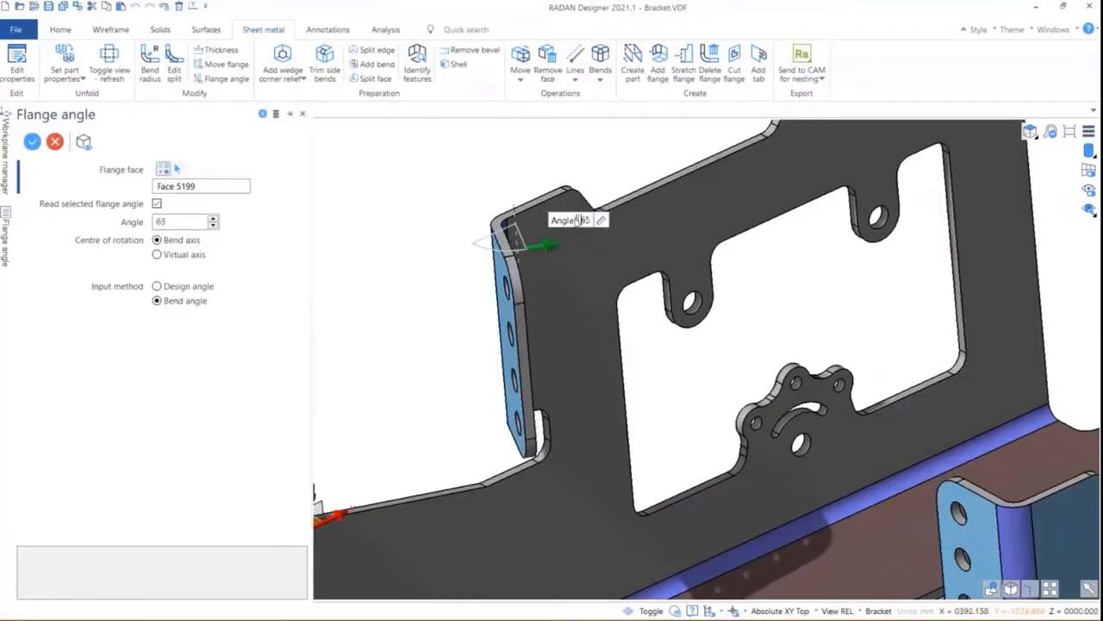
scroll(580, 219, "down", 8)
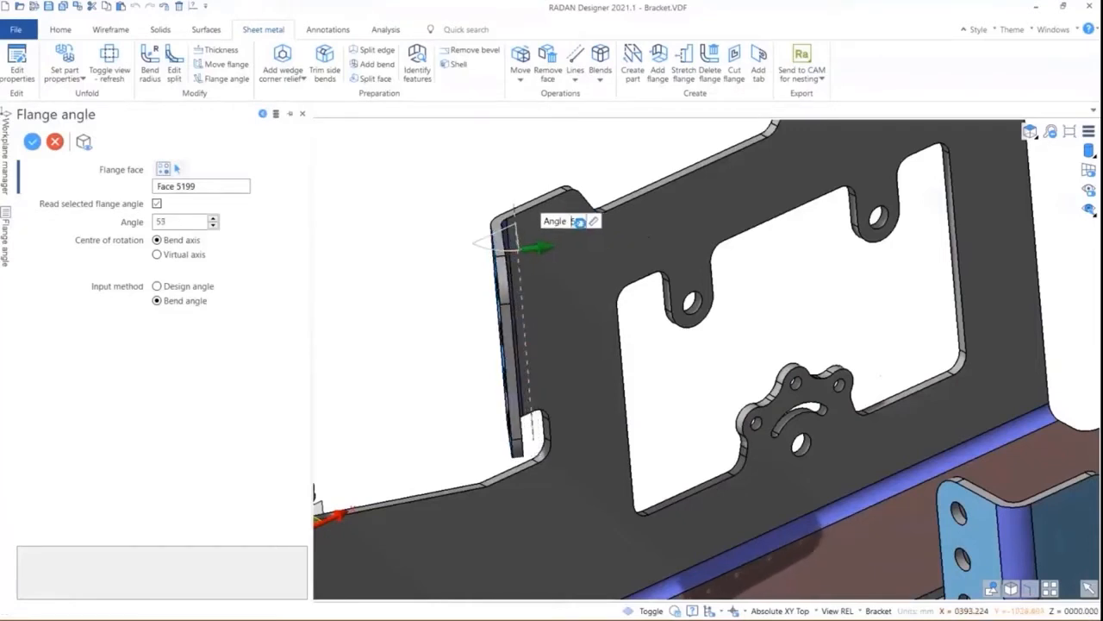
scroll(576, 221, "down", 6)
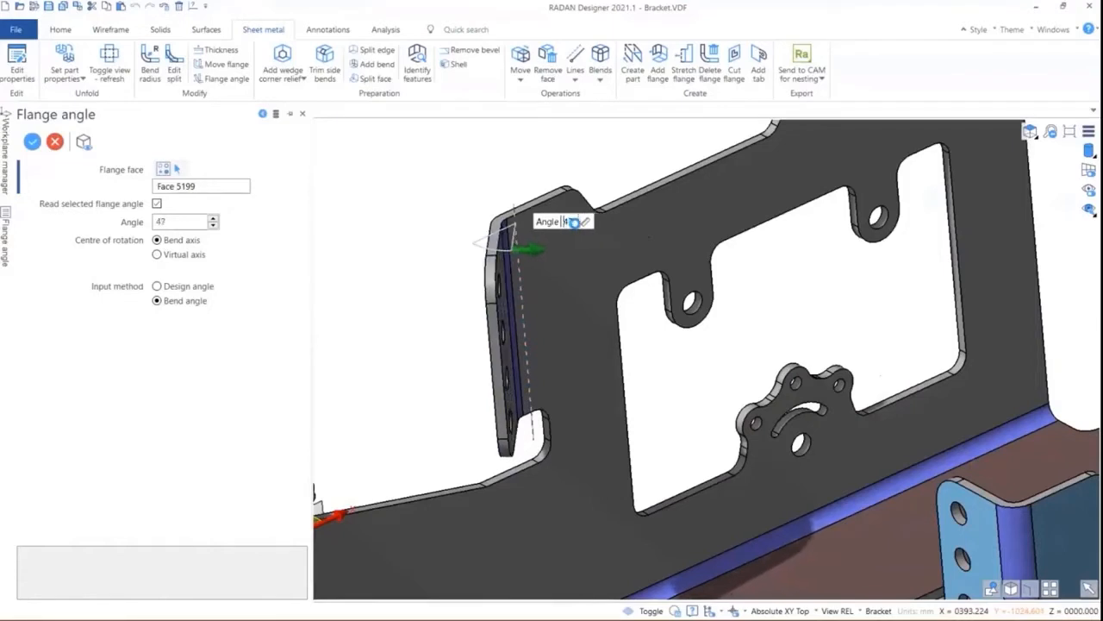
scroll(574, 221, "down", 2)
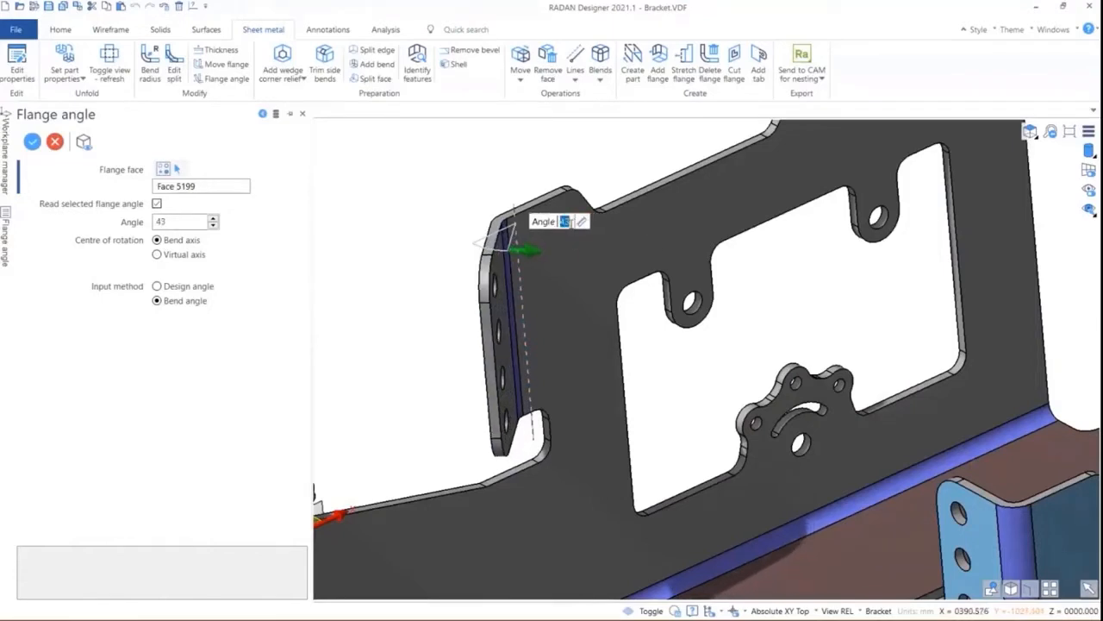
type("40")
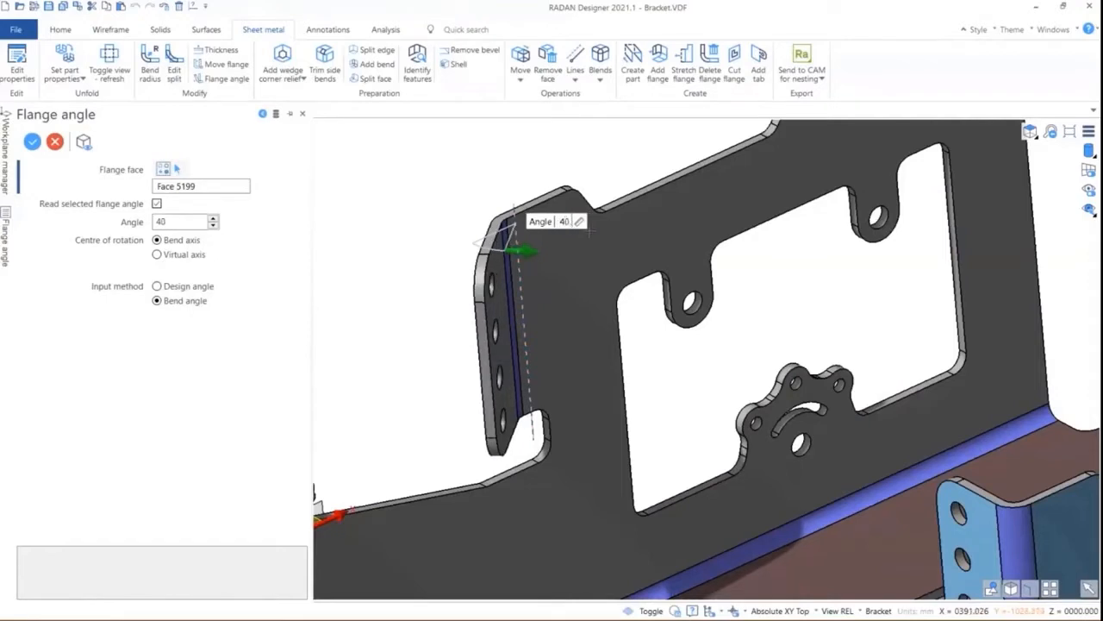
left_click(31, 142)
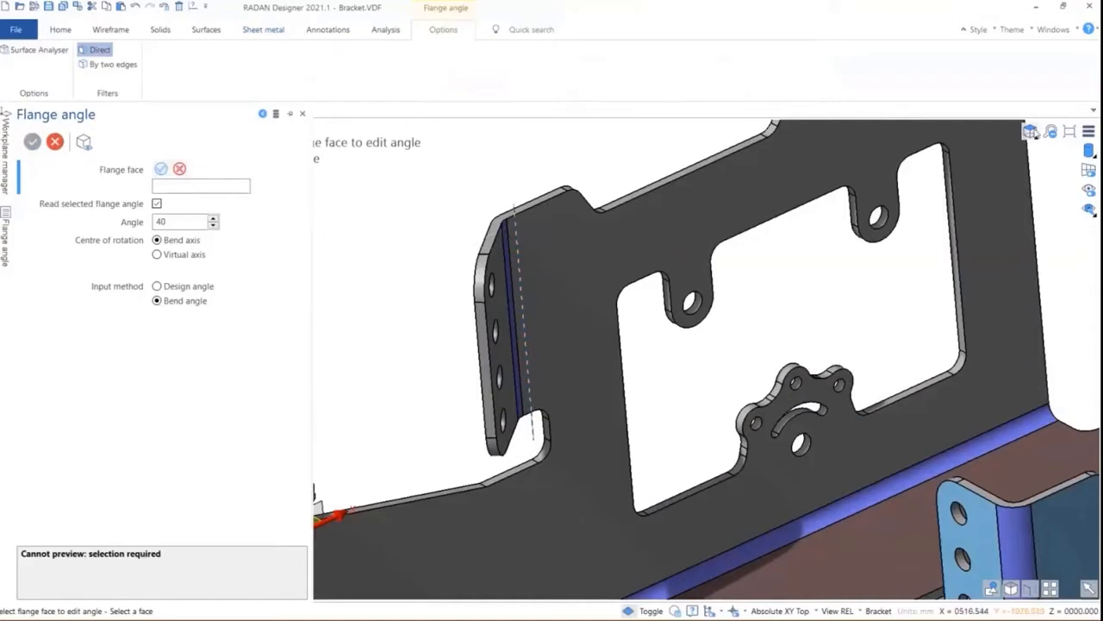
Preview the whole bracket with its sheet thickness increased to 6 mm, shown in the isometric view.
left_click(1031, 131)
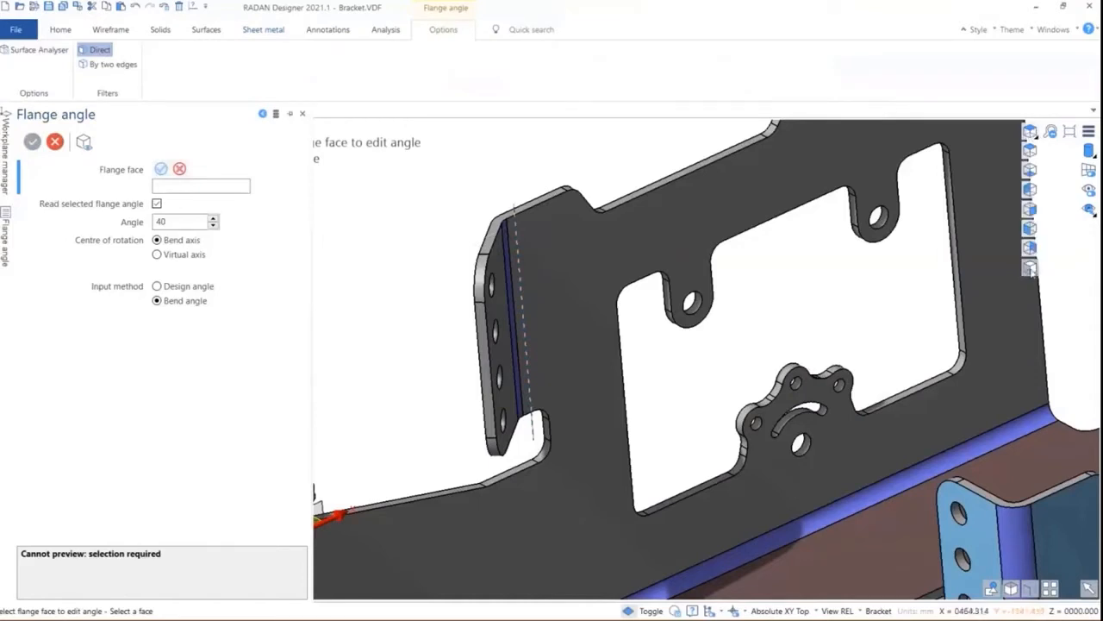
left_click(1031, 269)
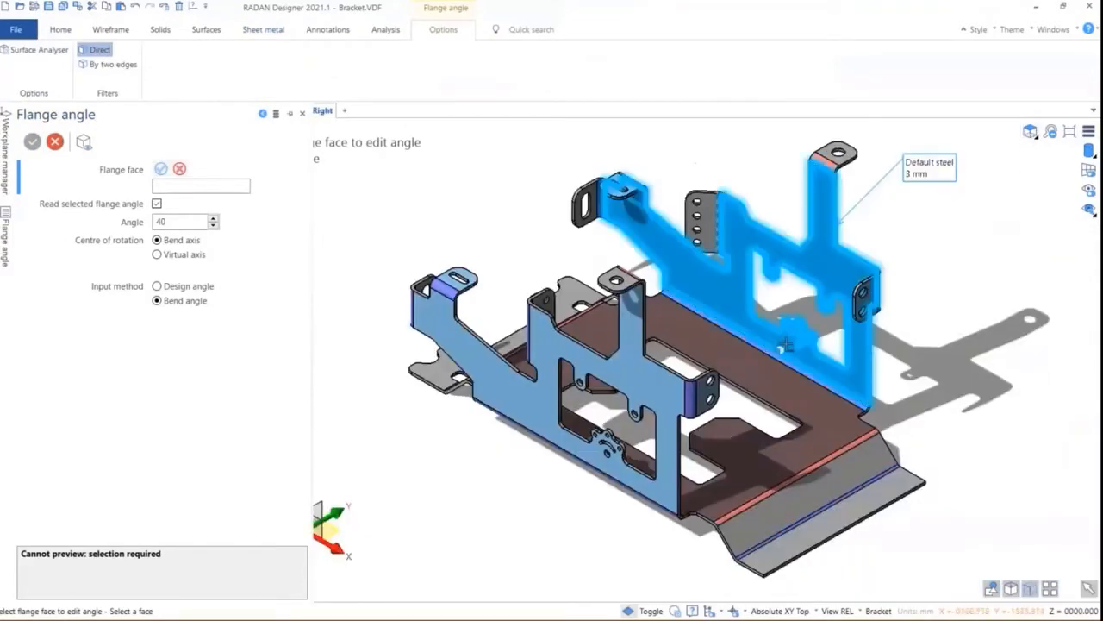
left_click(257, 31)
left_click(214, 48)
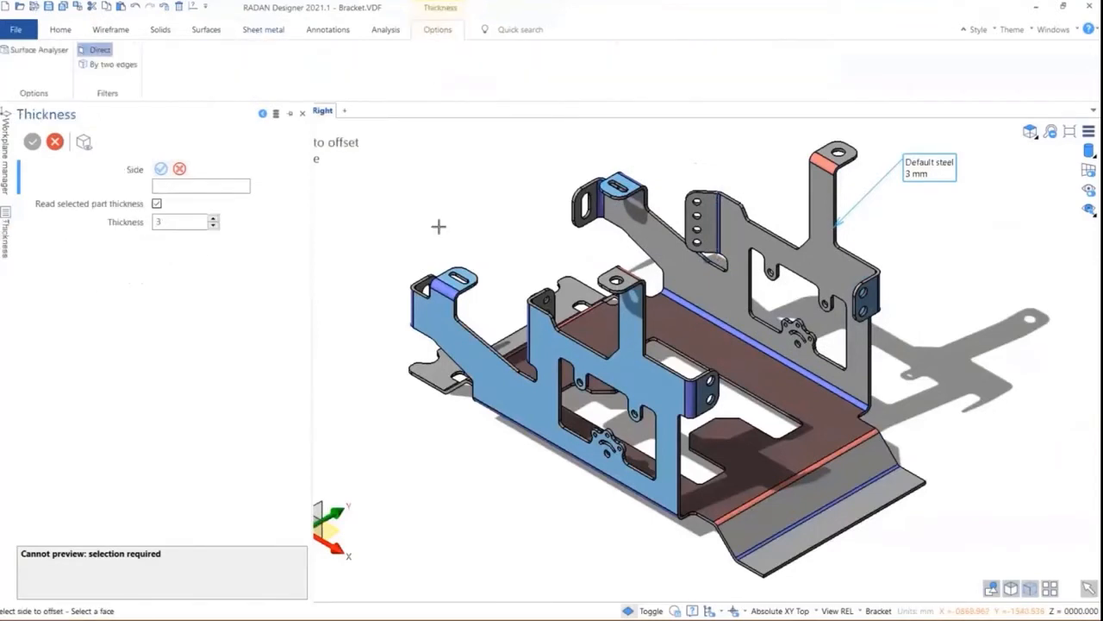
left_click(638, 246)
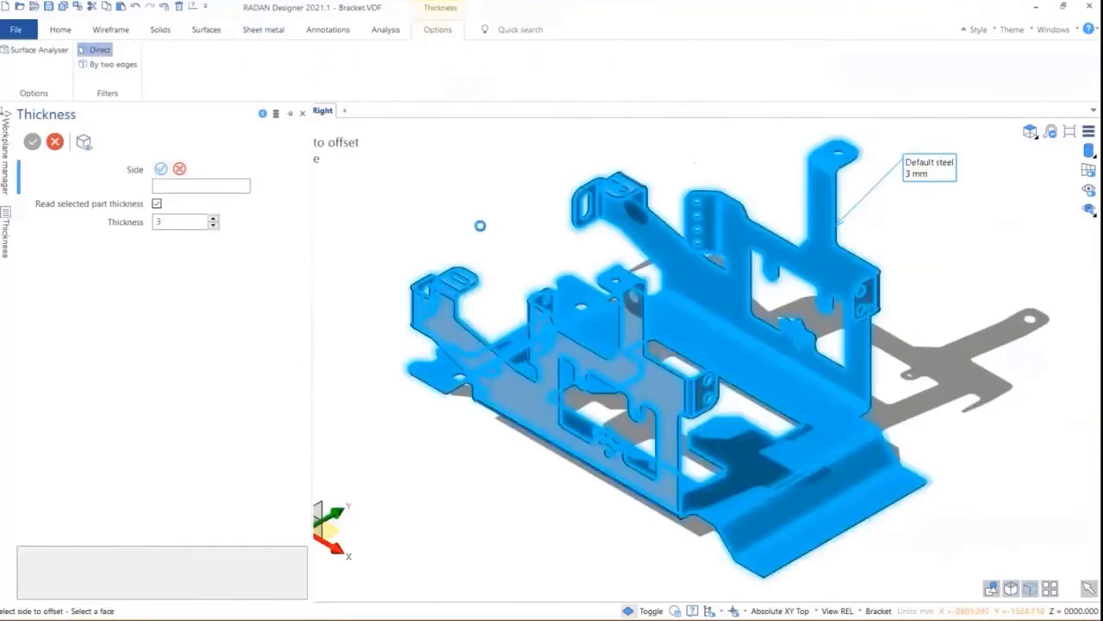
scroll(528, 210, "up", 2)
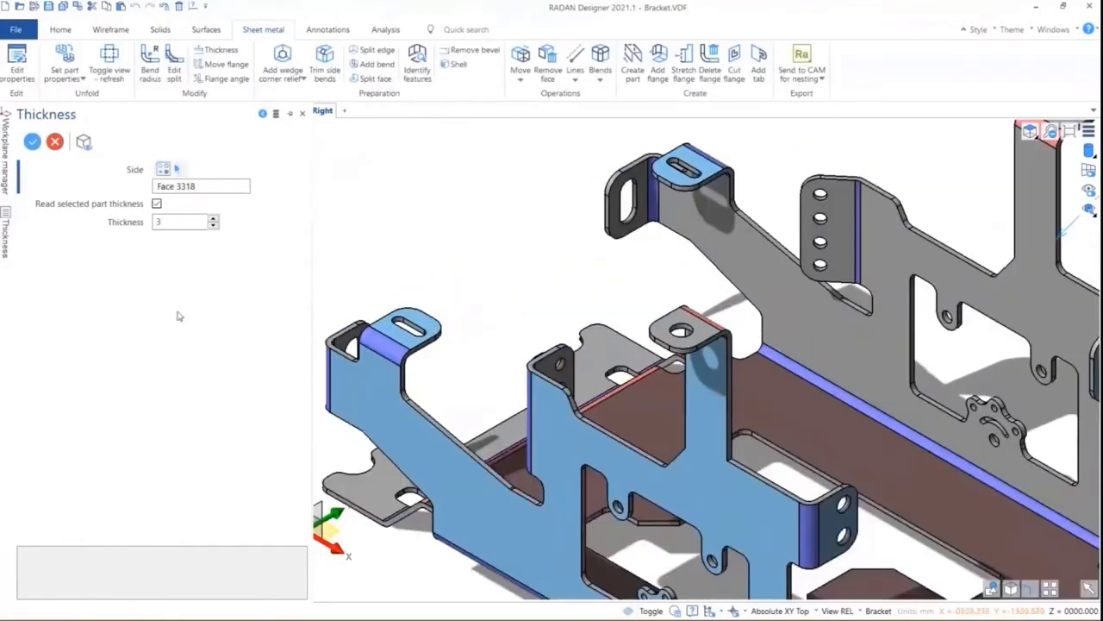
left_click(212, 218)
left_click(210, 218)
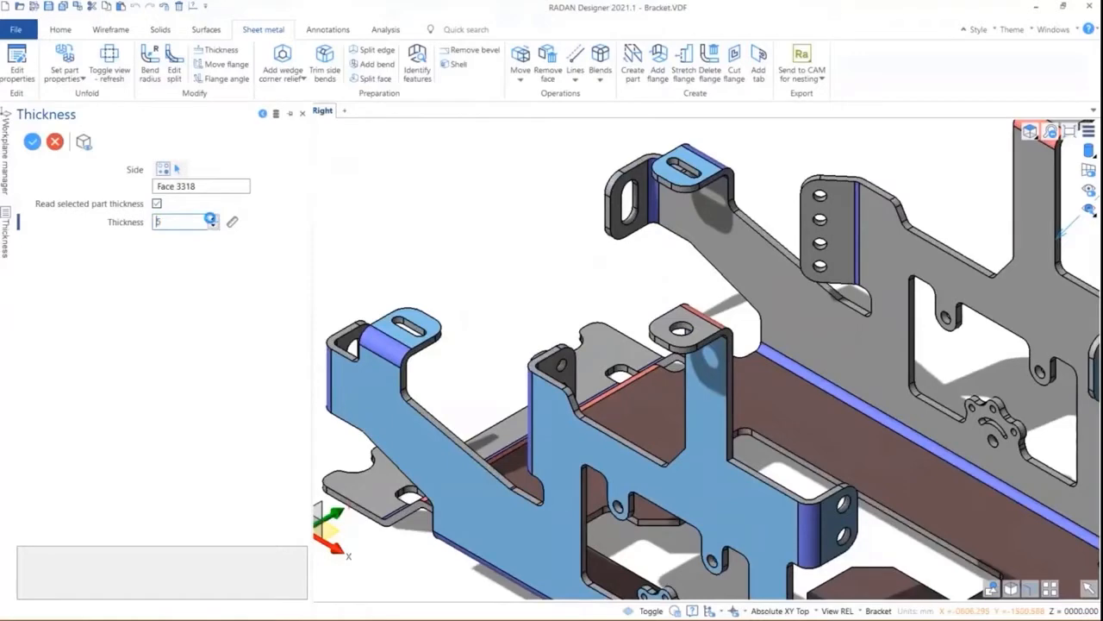
left_click(211, 219)
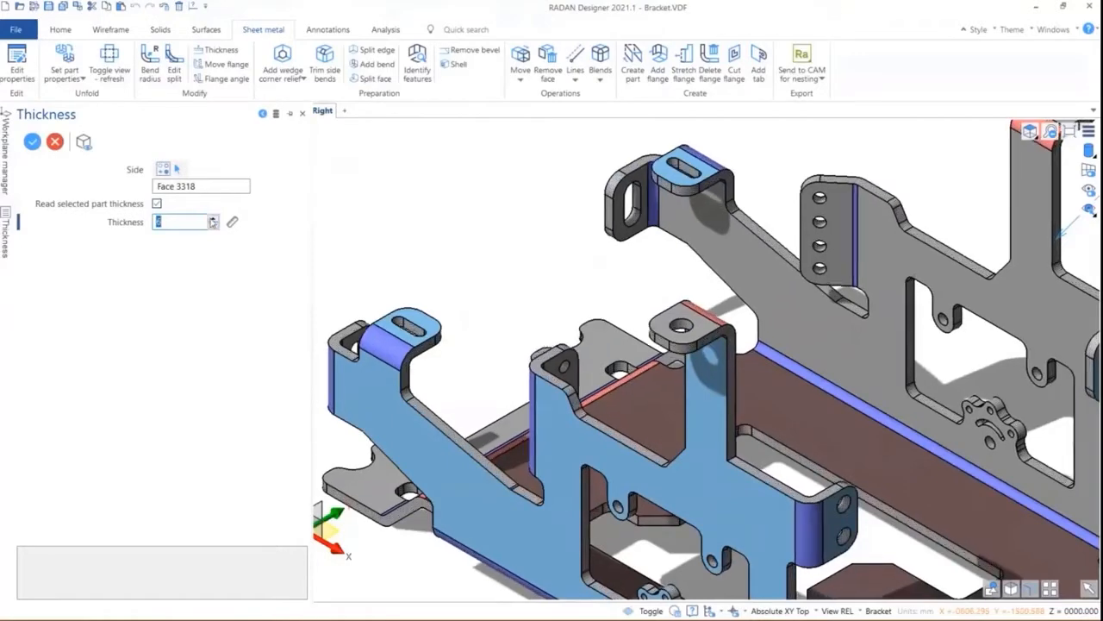
Return the bracket's thickness value to 3 mm after inspecting the thicker preview up close.
scroll(784, 246, "up", 3)
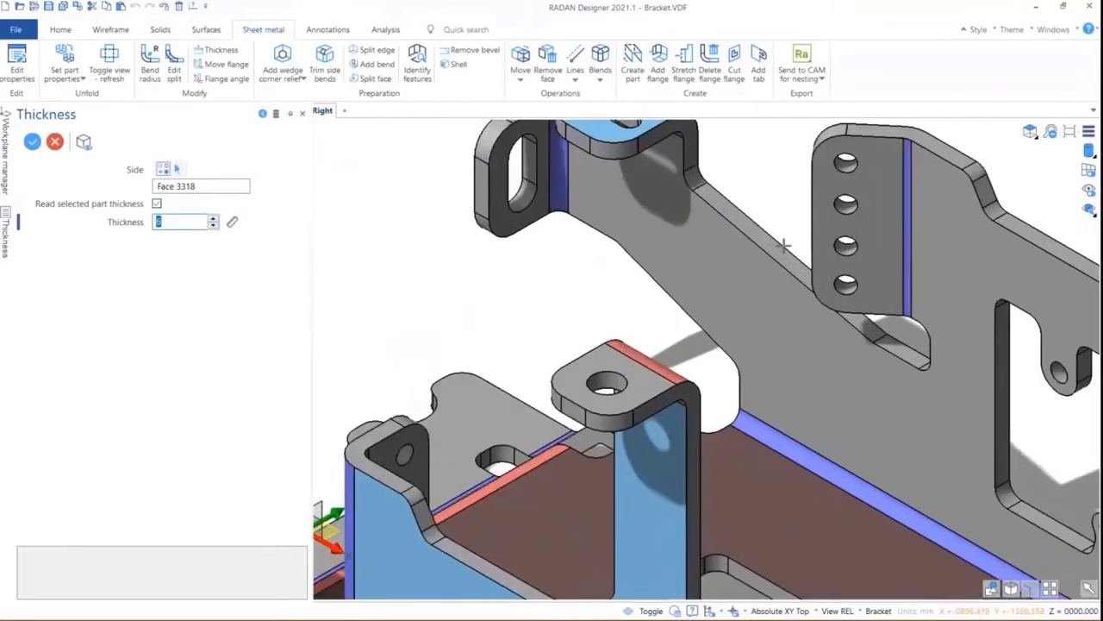
scroll(784, 246, "down", 3)
left_click(211, 225)
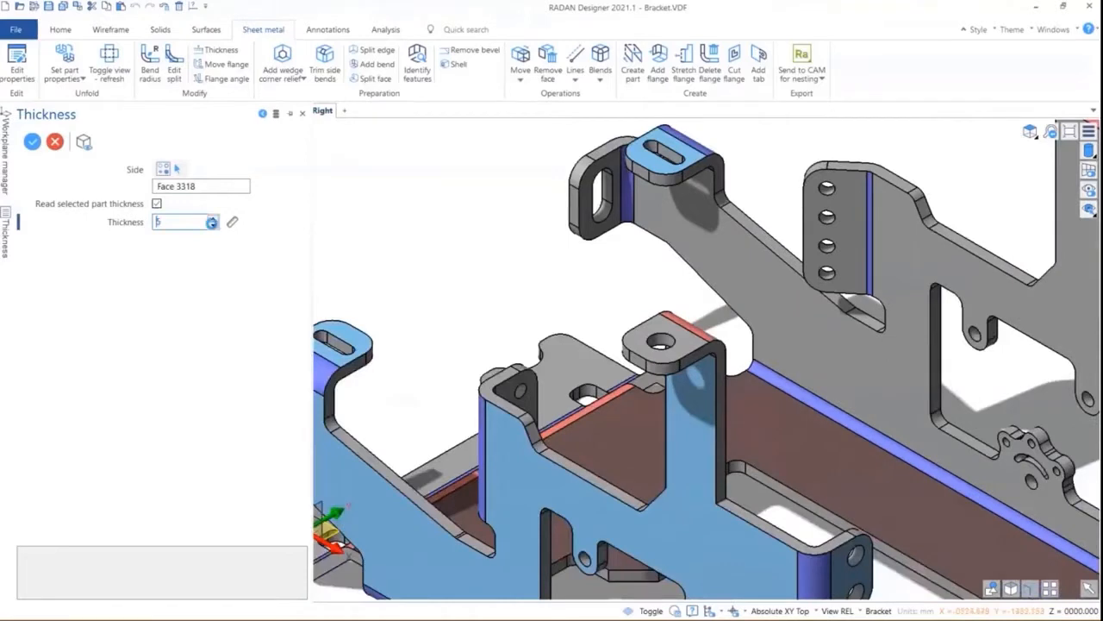
left_click(213, 226)
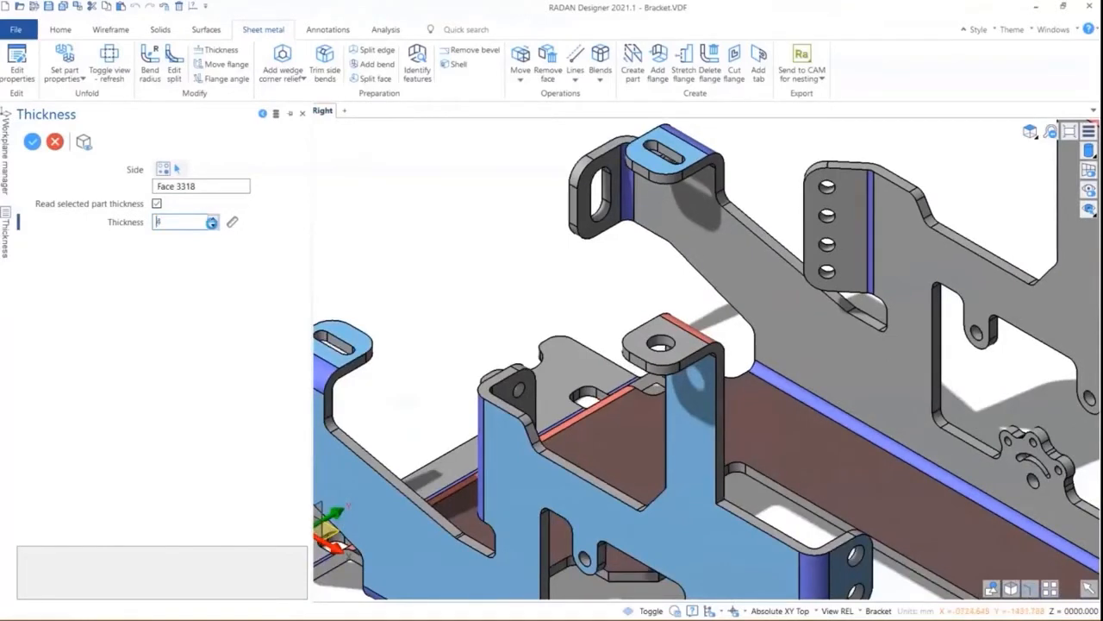
left_click(213, 226)
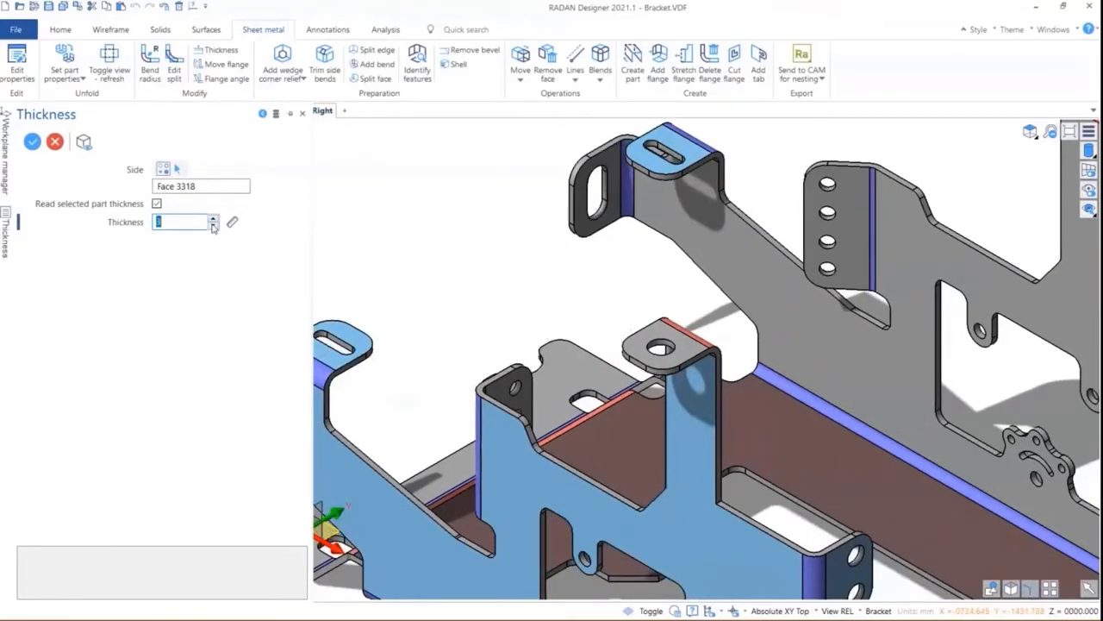
Examine the modified bracket from several sides, focusing on the re-angled four-hole flange and the side wall's cutout.
scroll(570, 227, "down", 3)
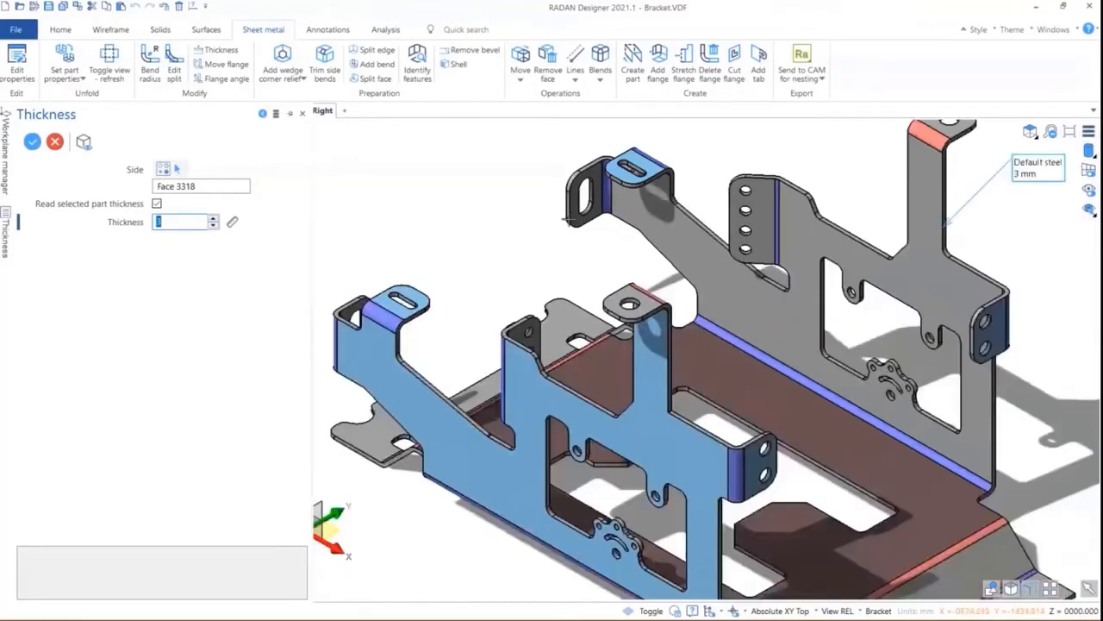
middle_click_drag(572, 226, 598, 353)
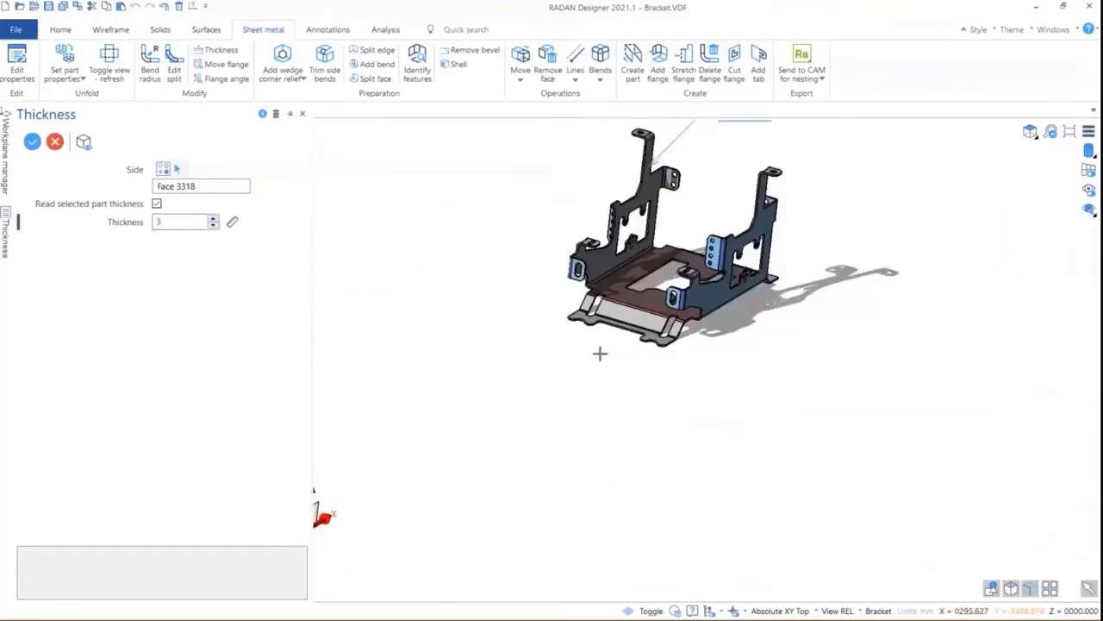
scroll(687, 223, "down", 2)
scroll(687, 223, "up", 3)
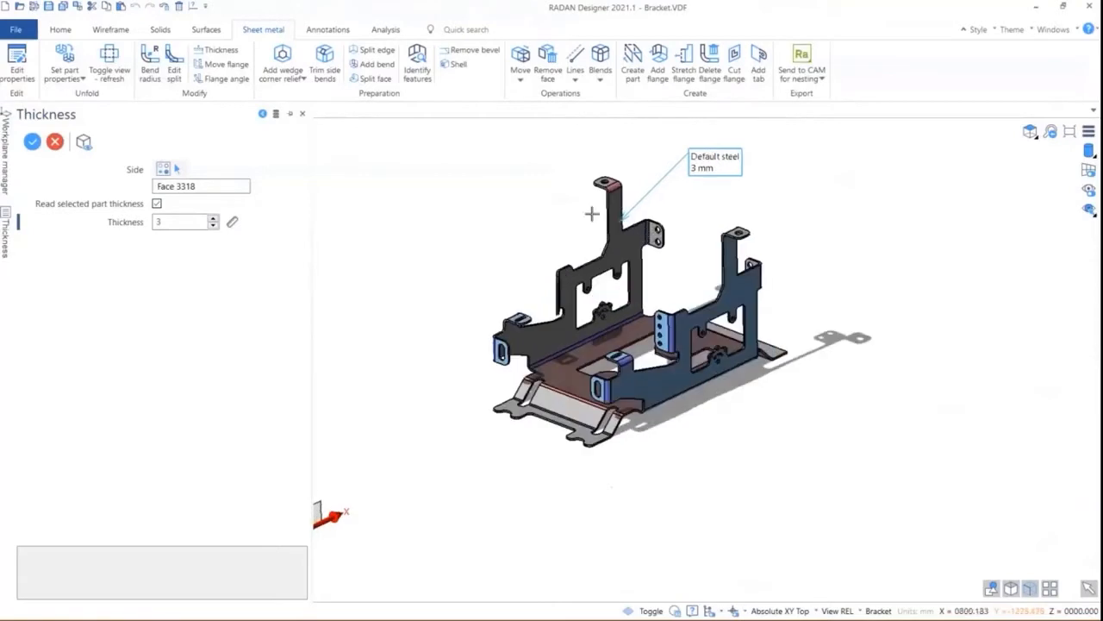
scroll(593, 214, "up", 2)
middle_click_drag(617, 270, 598, 284)
scroll(557, 318, "up", 3)
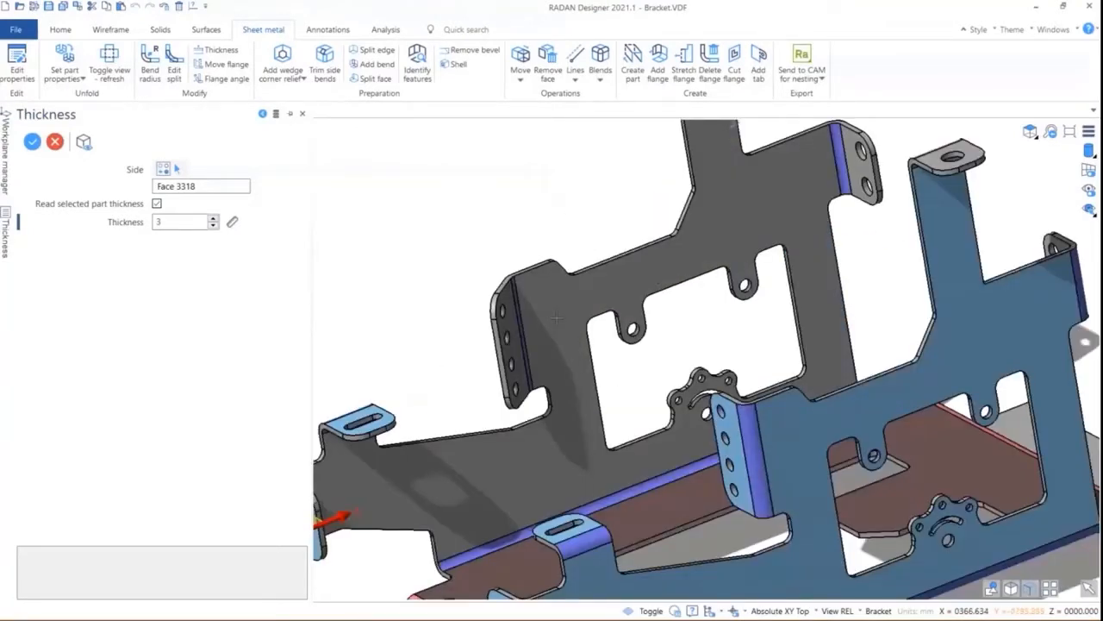
scroll(557, 318, "up", 2)
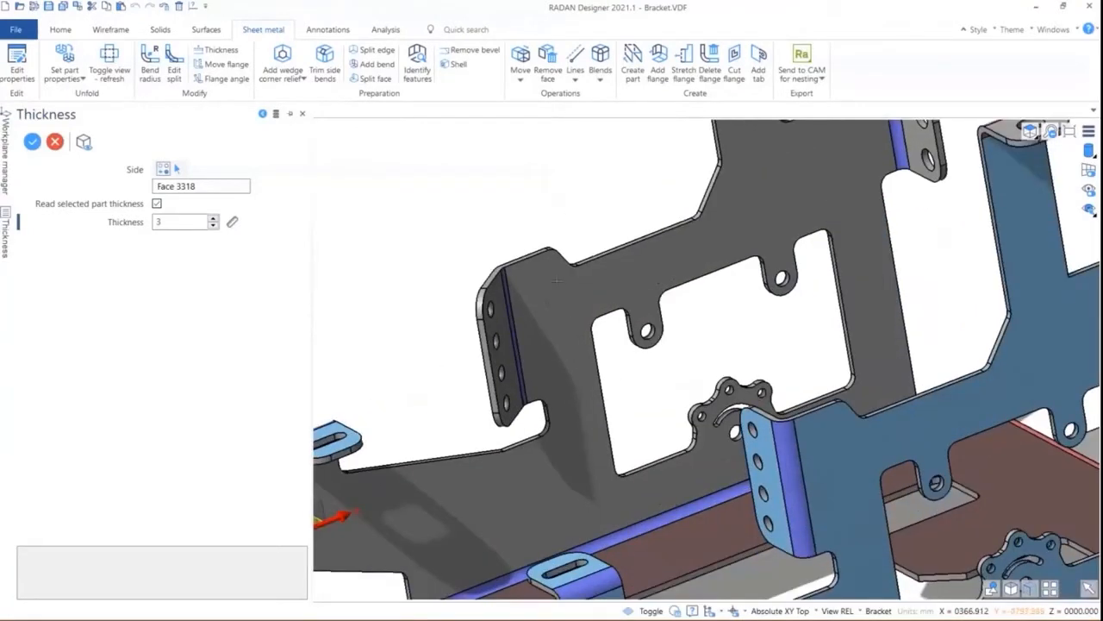
left_click(67, 32)
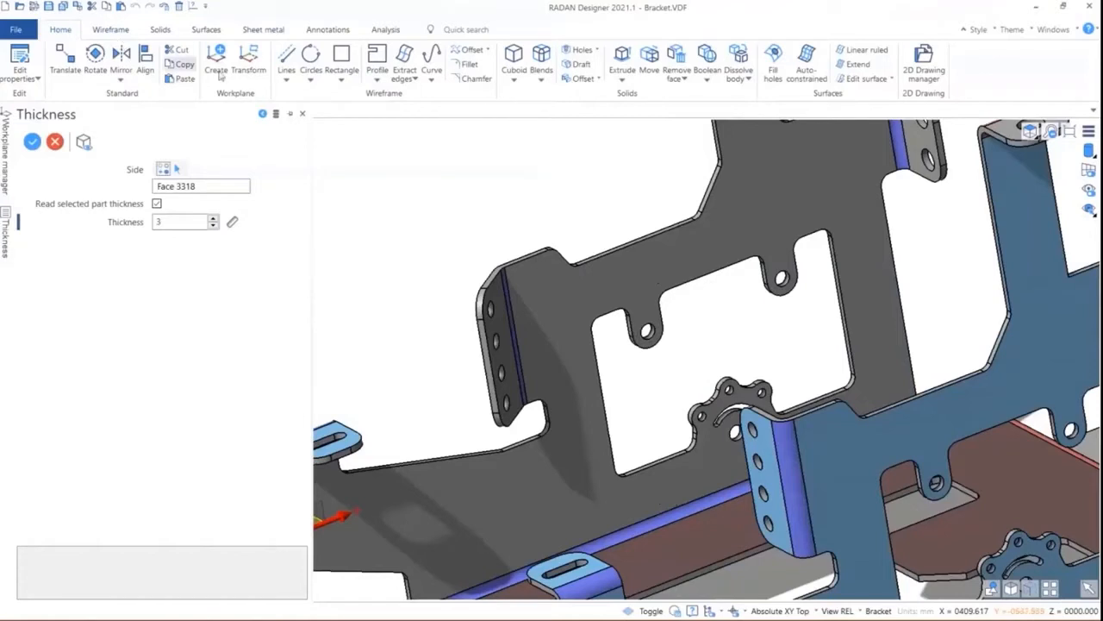
left_click(649, 62)
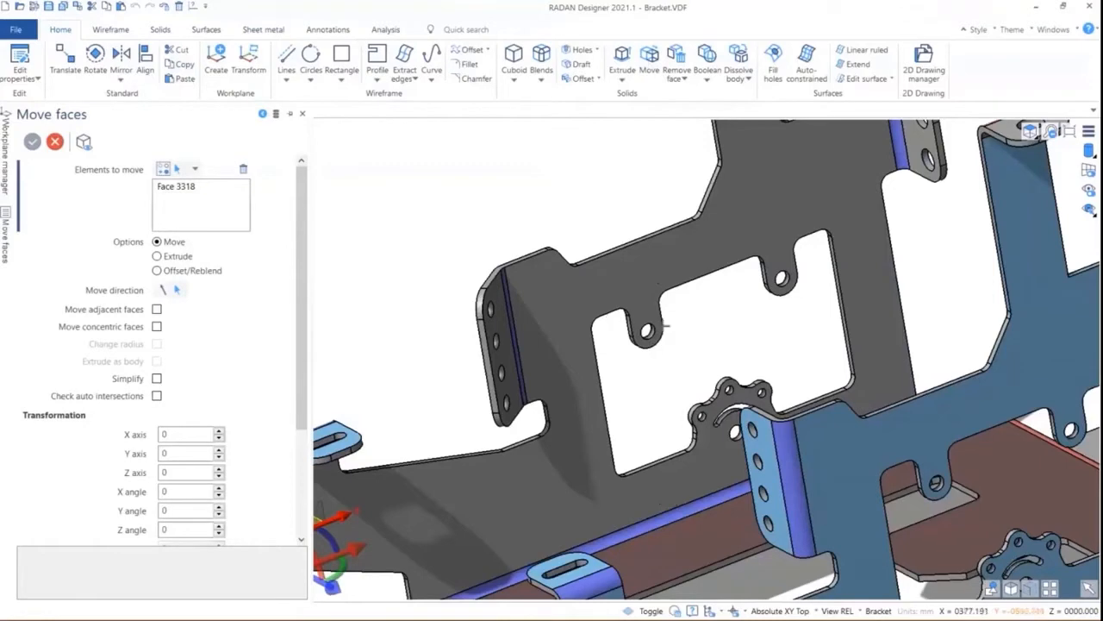
middle_click_drag(576, 331, 611, 316)
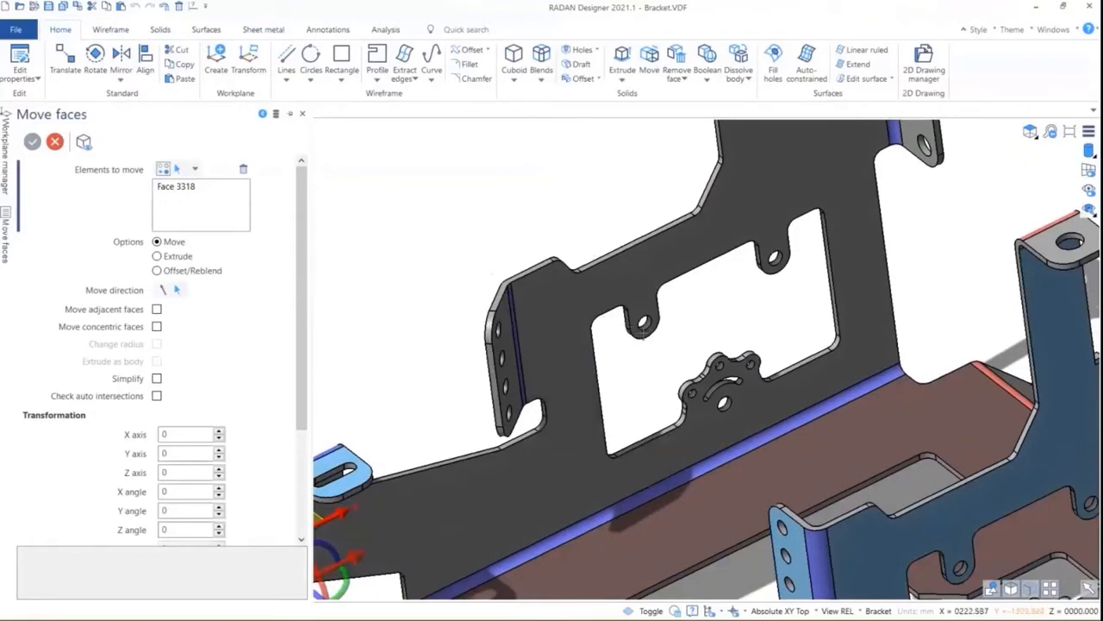
scroll(652, 335, "up", 2)
middle_click_drag(652, 334, 660, 278)
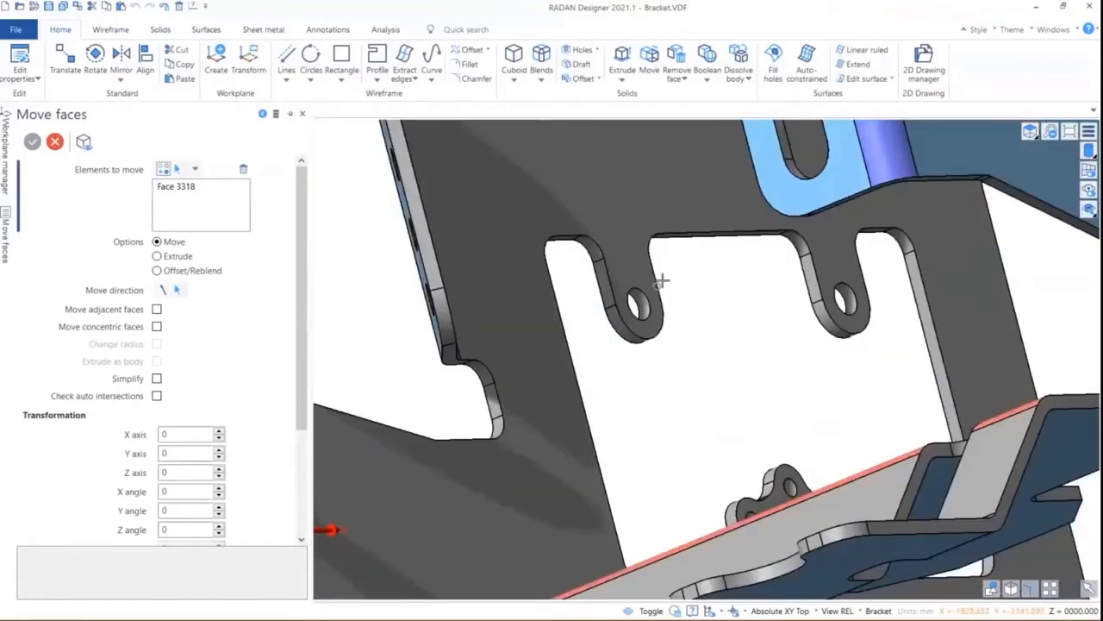
left_click(647, 60)
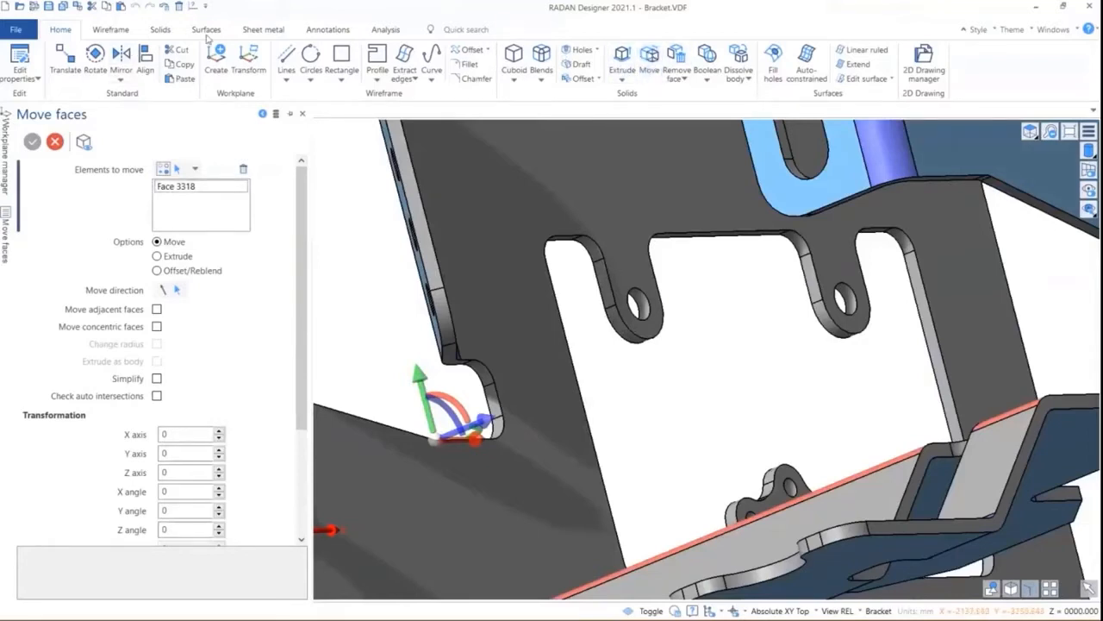
left_click(55, 141)
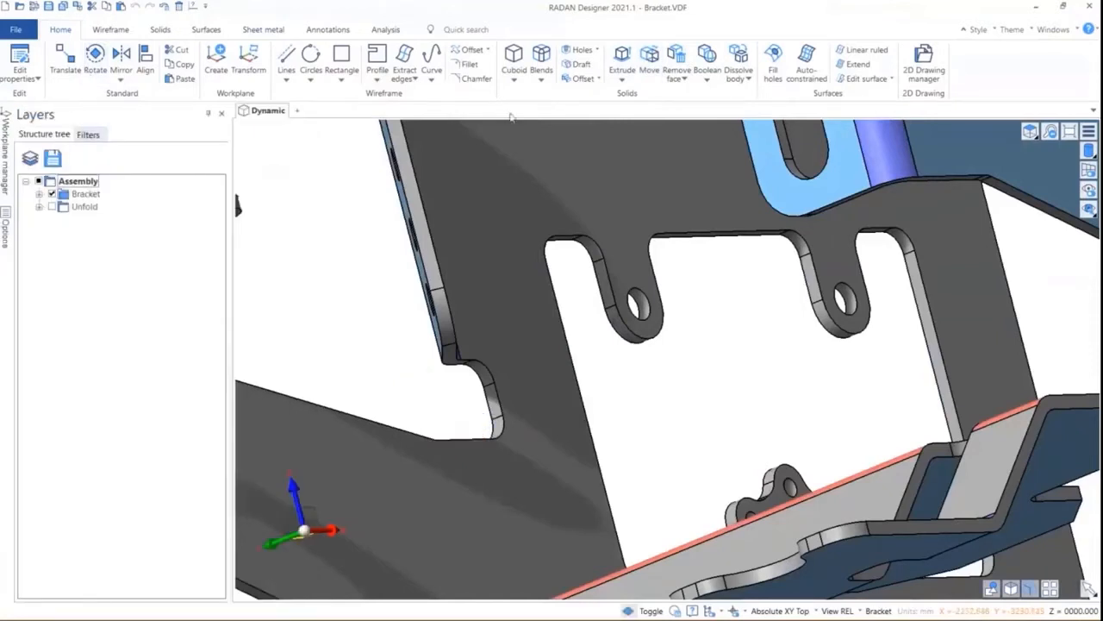
Lengthen the cutout tab nearest the four-hole flange by moving its rounded end and hole -20 mm along the Y axis.
left_click(650, 56)
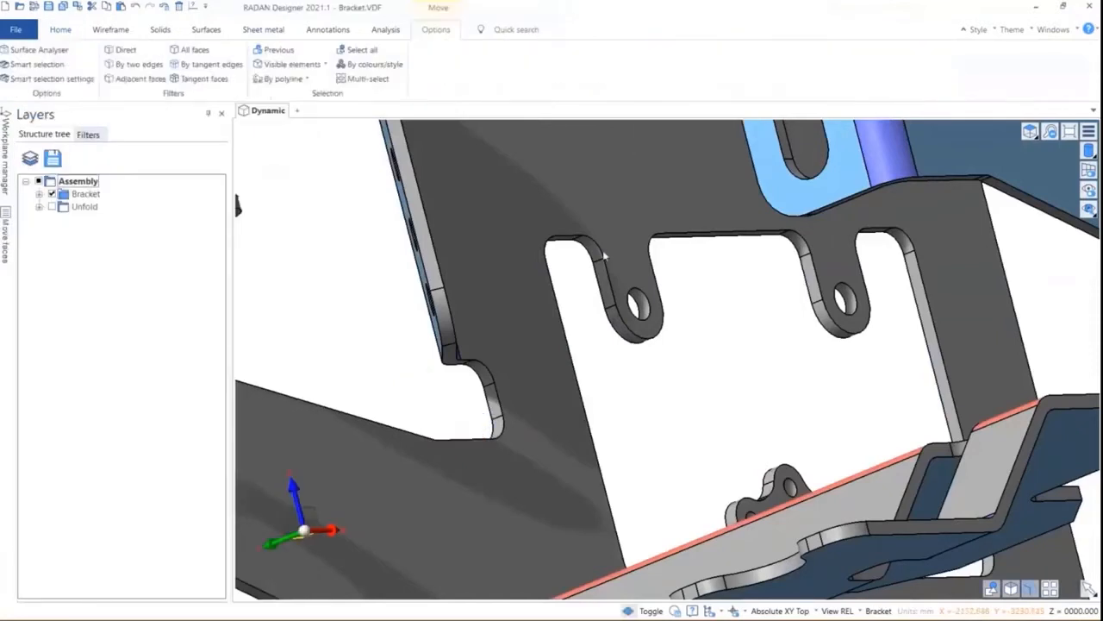
left_click_drag(580, 285, 708, 363)
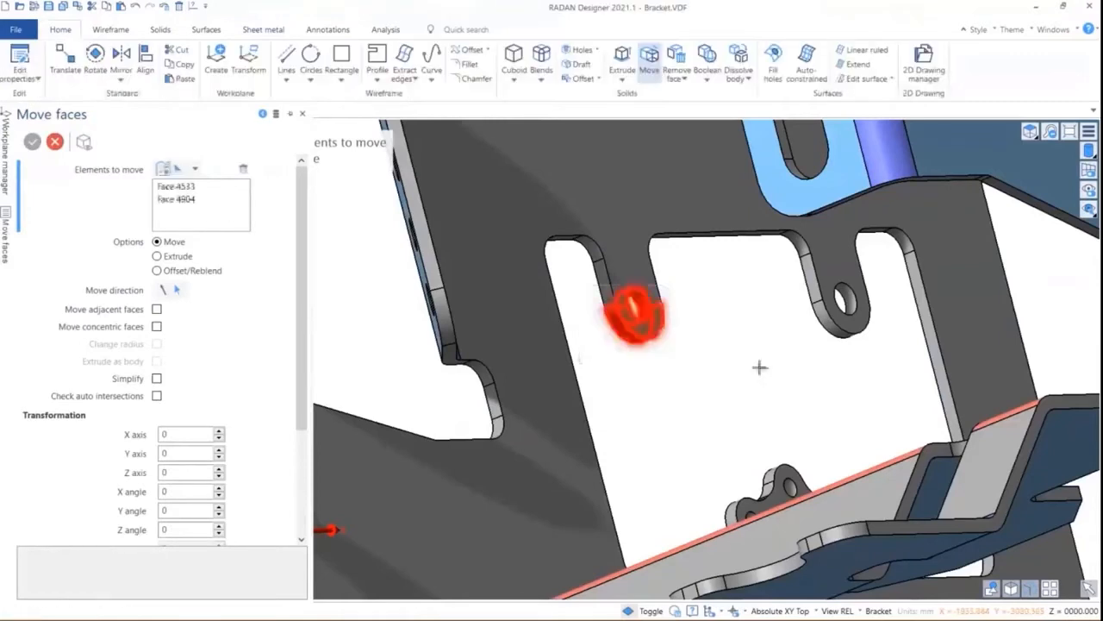
left_click_drag(611, 250, 641, 343)
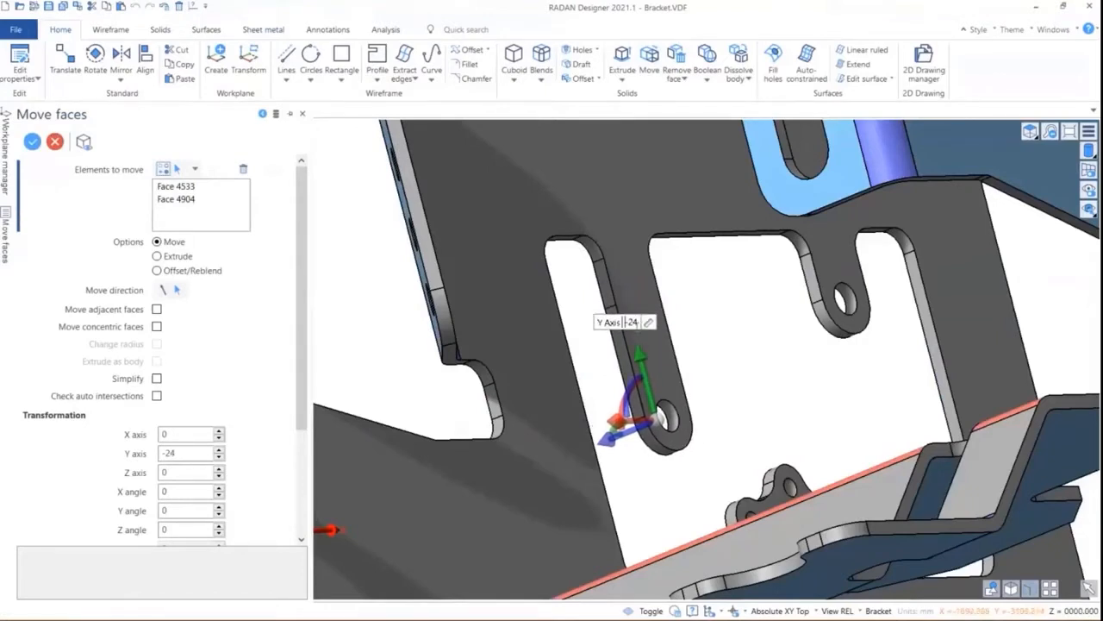
double_click(632, 321)
type("20")
key("Return")
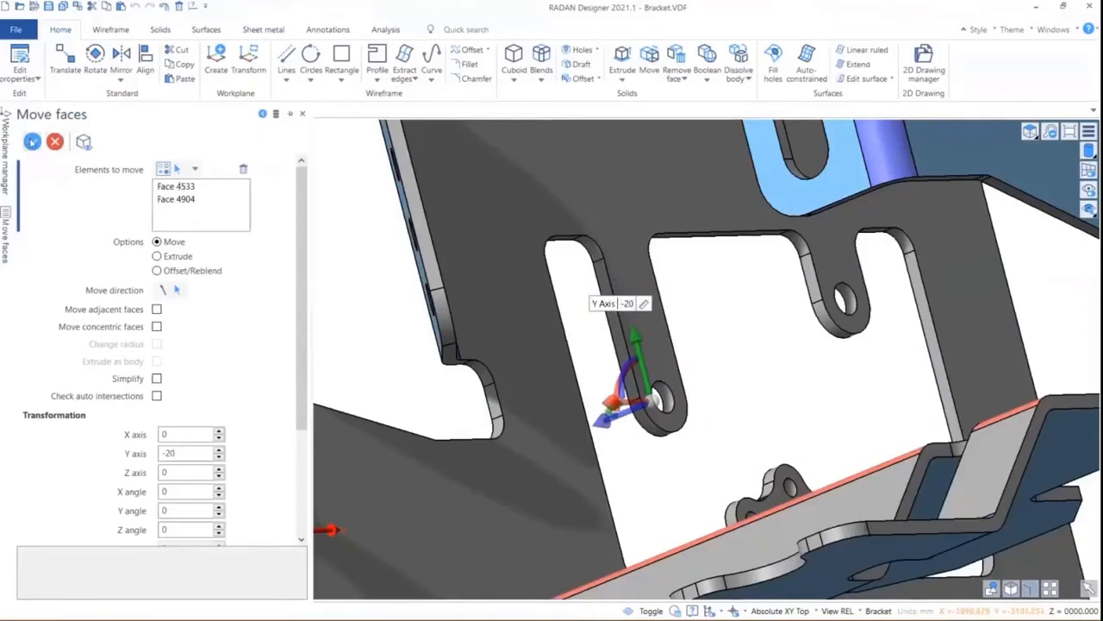
right_click(396, 227)
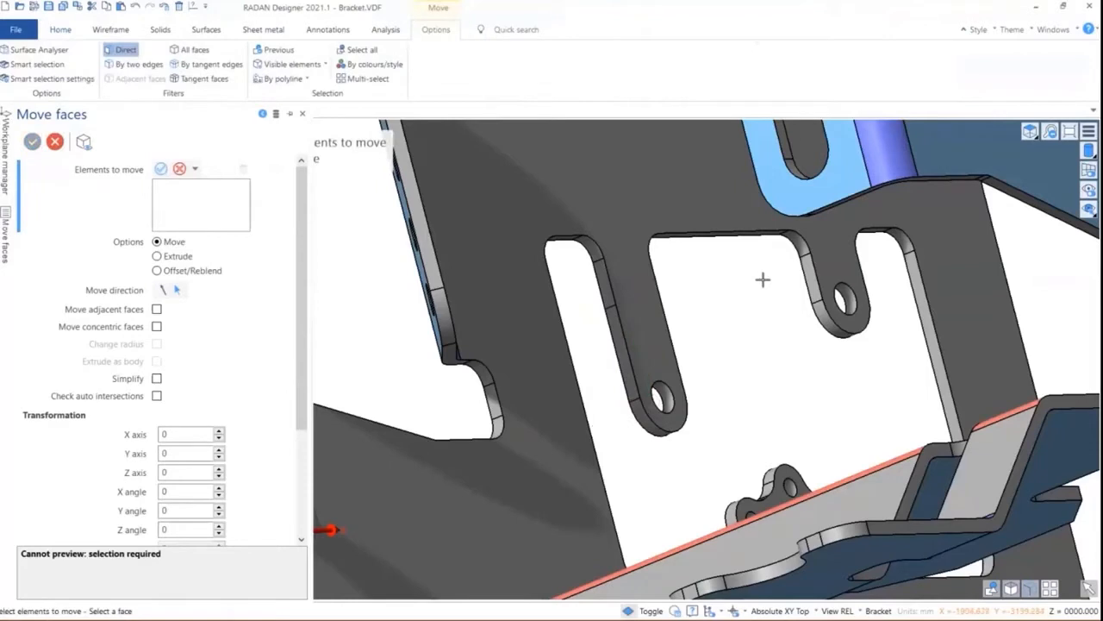
Move the ends and holes of the cutout tabs nearest the two-hole flange on both side walls -8.5 mm along the Y axis.
left_click(1030, 131)
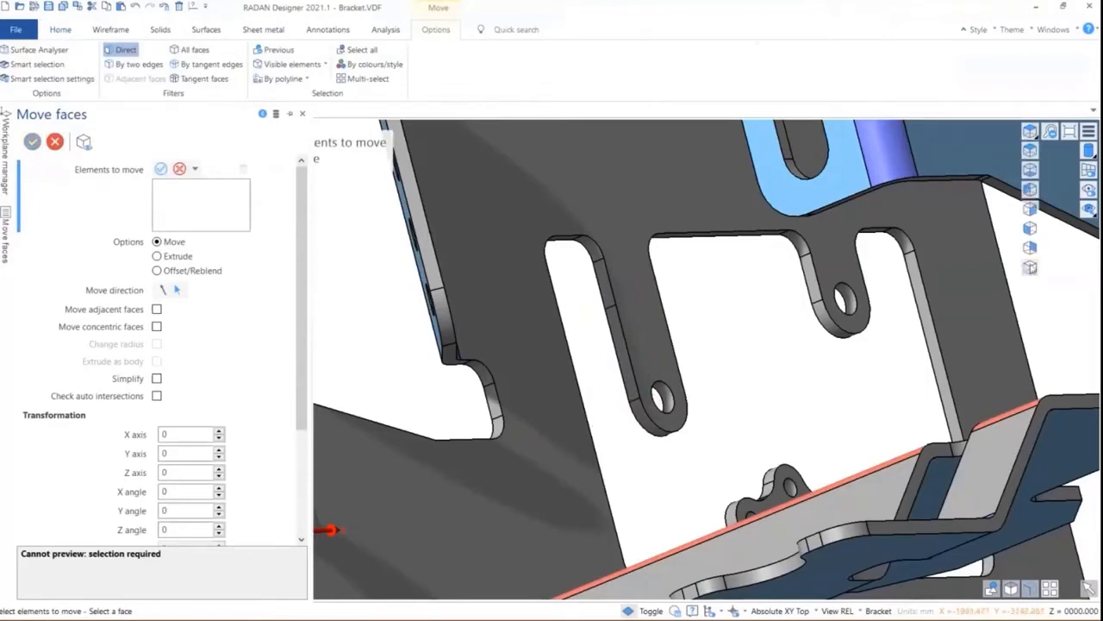
left_click(1030, 267)
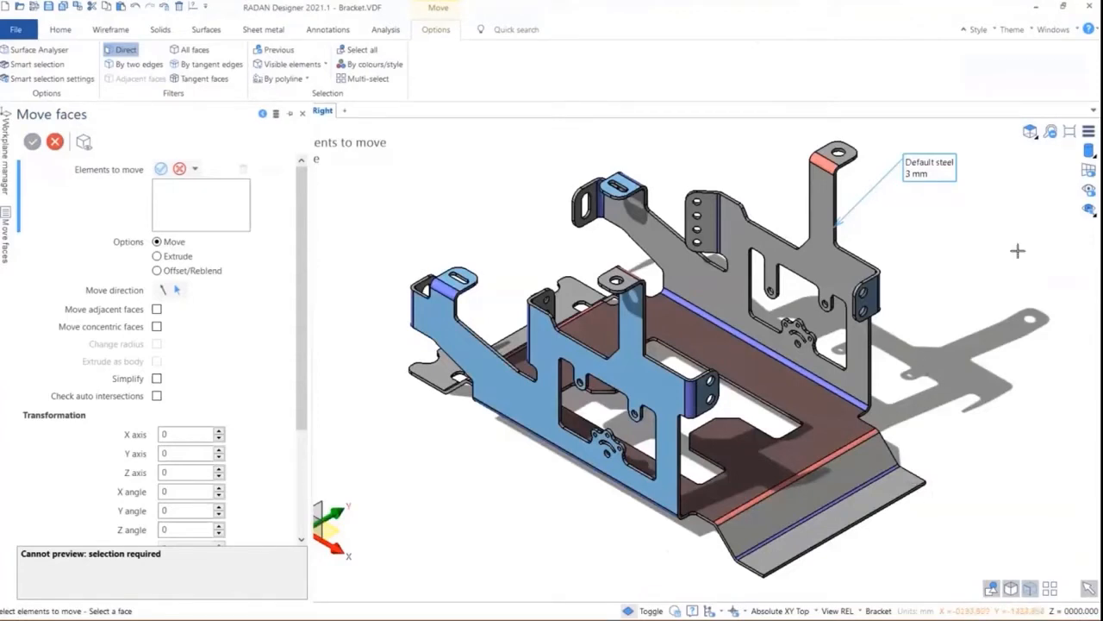
left_click(1031, 133)
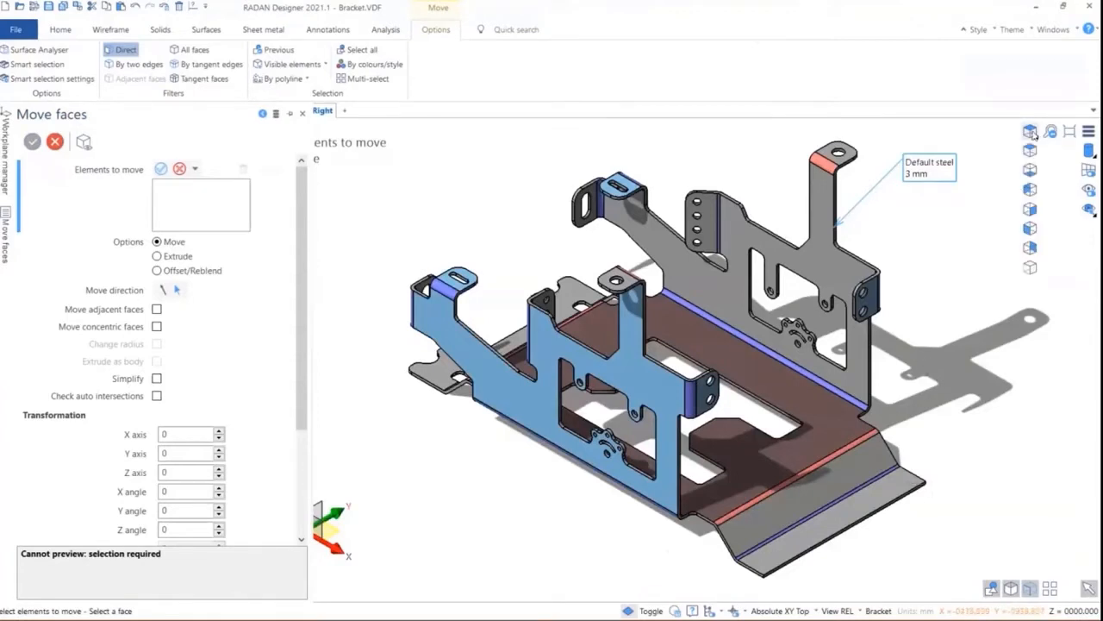
left_click(1031, 210)
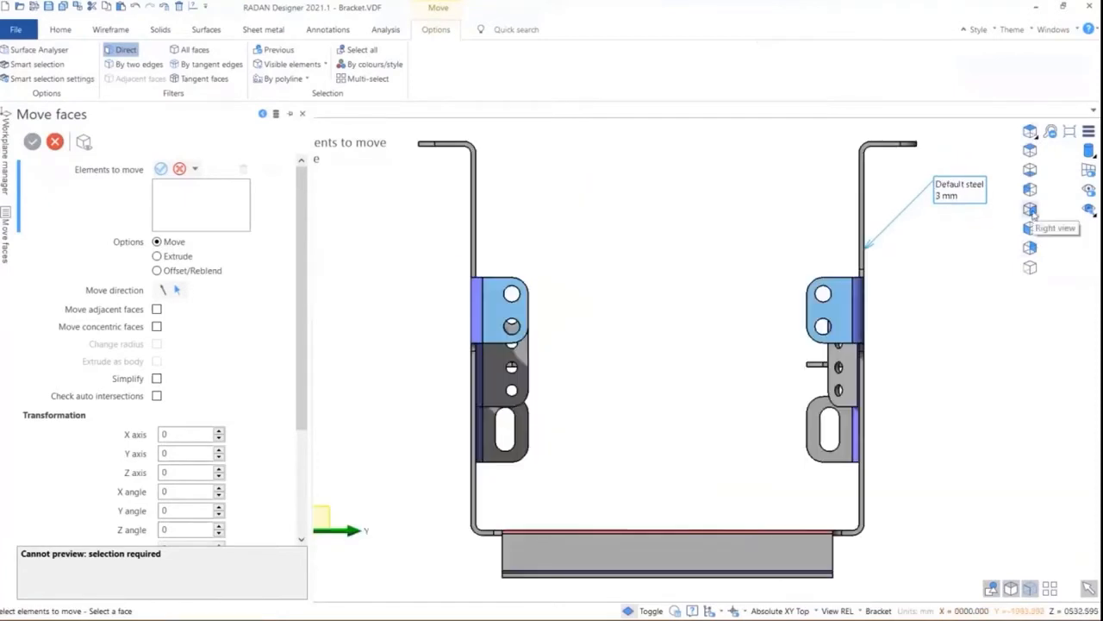
left_click(1031, 228)
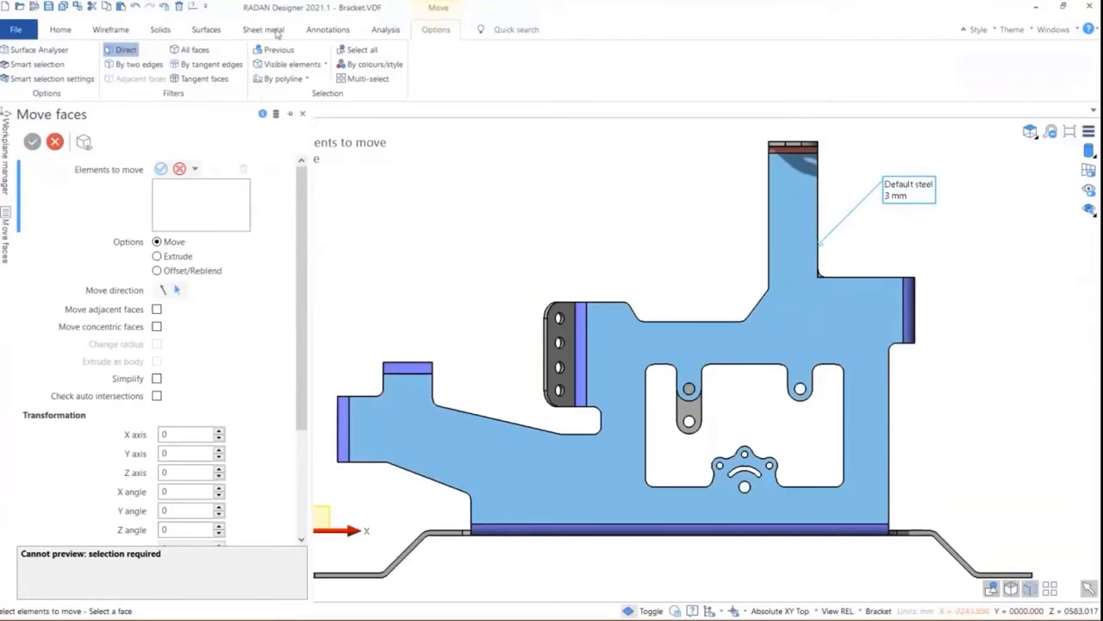
left_click(60, 29)
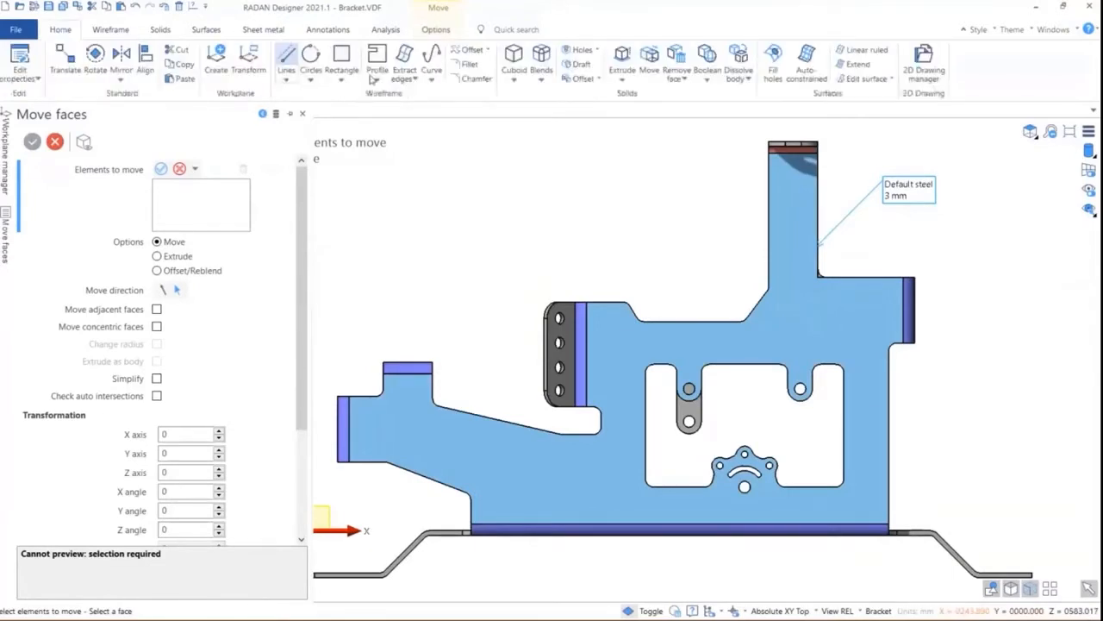
left_click(650, 59)
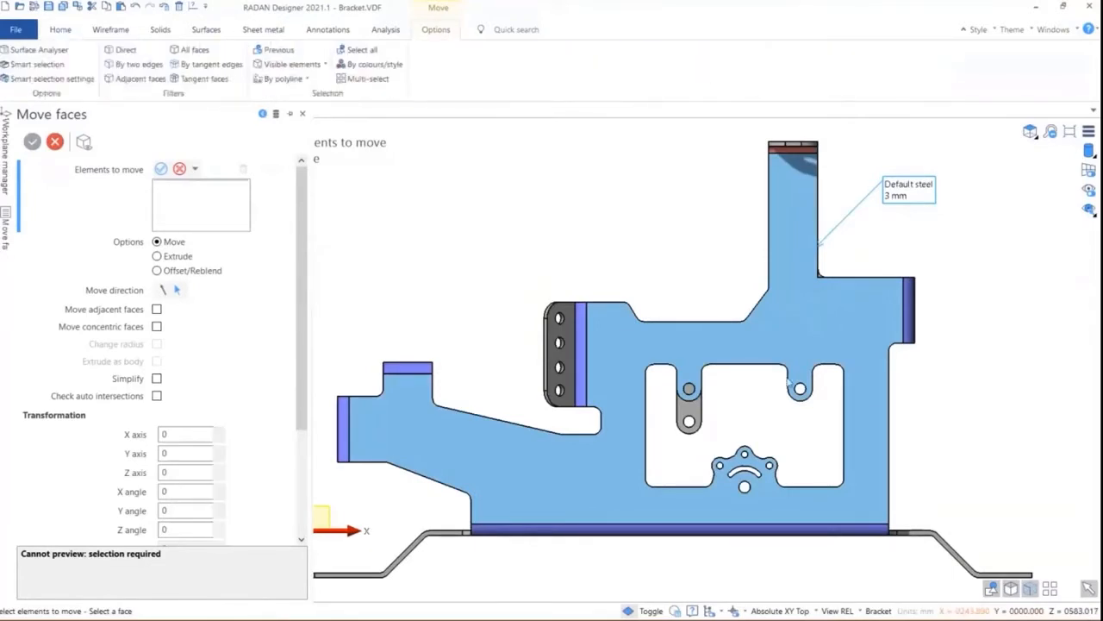
scroll(827, 401, "up", 5)
left_click_drag(726, 354, 851, 443)
mouse_move(780, 334)
left_mouse_down()
mouse_move(780, 352)
mouse_move(780, 319)
left_mouse_up()
middle_click_drag(825, 355, 840, 375)
left_click_drag(857, 422, 857, 474)
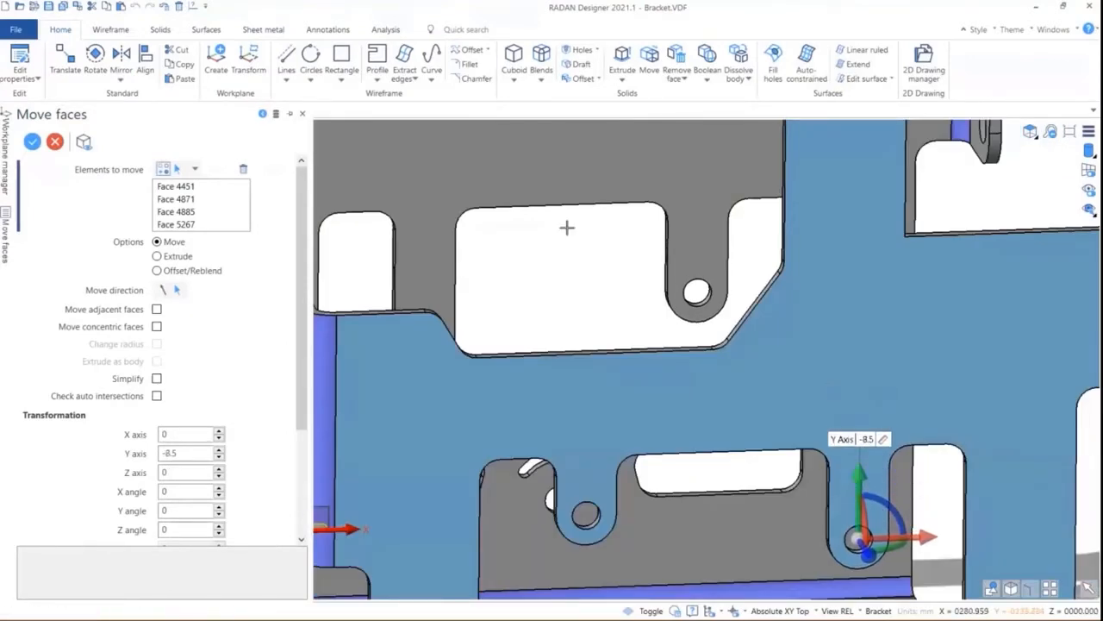
left_click(31, 143)
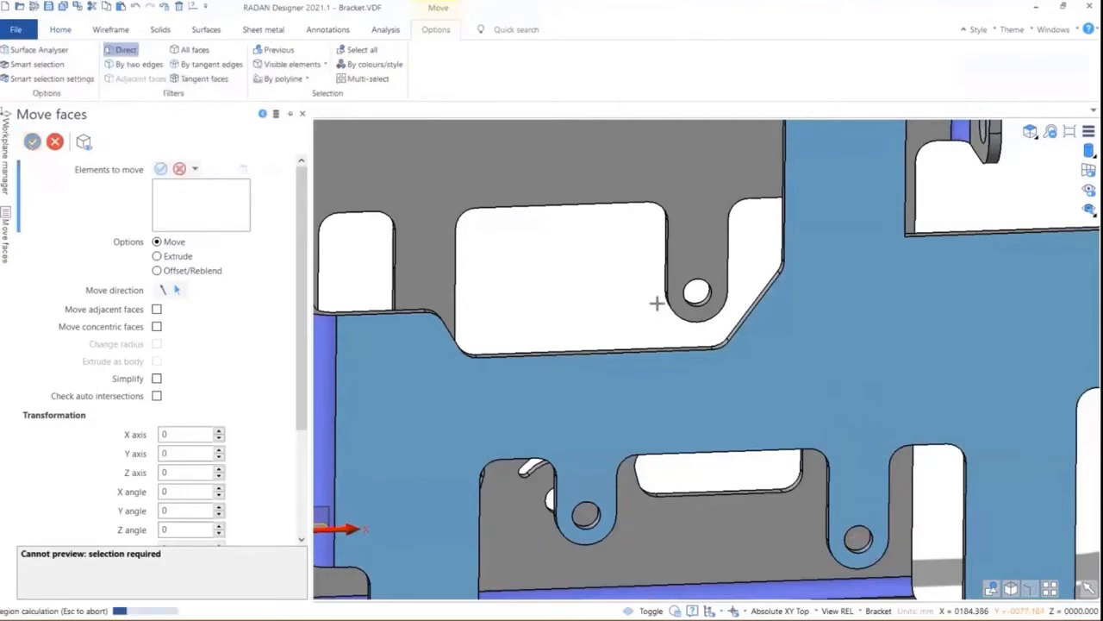
Assign the Silver material from the Metal group to the whole bracket.
scroll(659, 297, "down", 2)
scroll(664, 289, "down", 4)
middle_click_drag(664, 290, 702, 338)
scroll(678, 317, "down", 2)
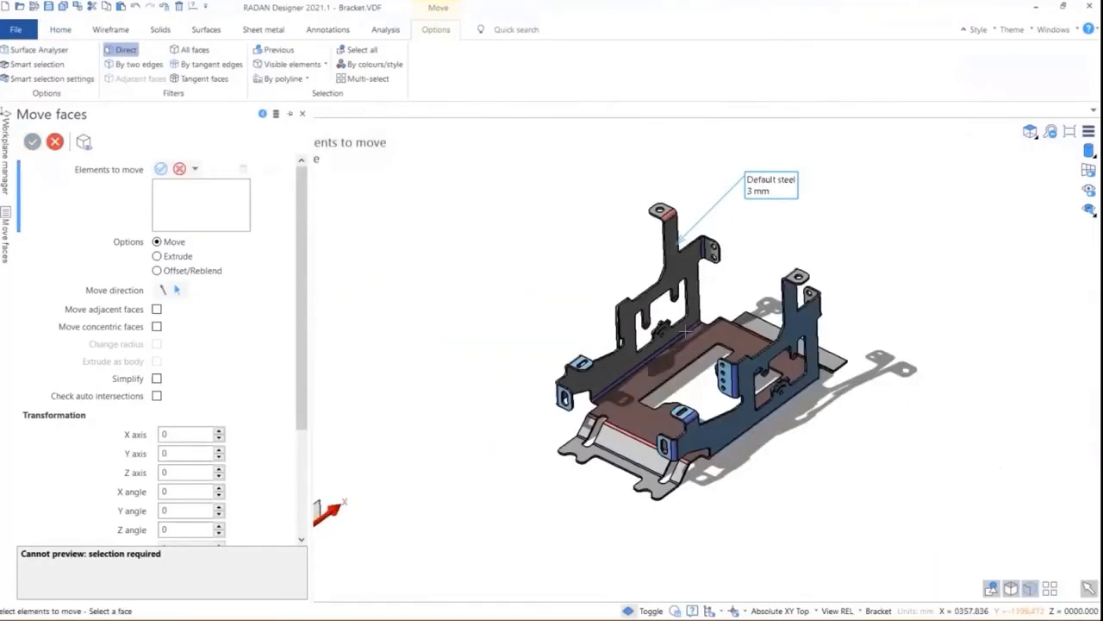
left_click(1053, 30)
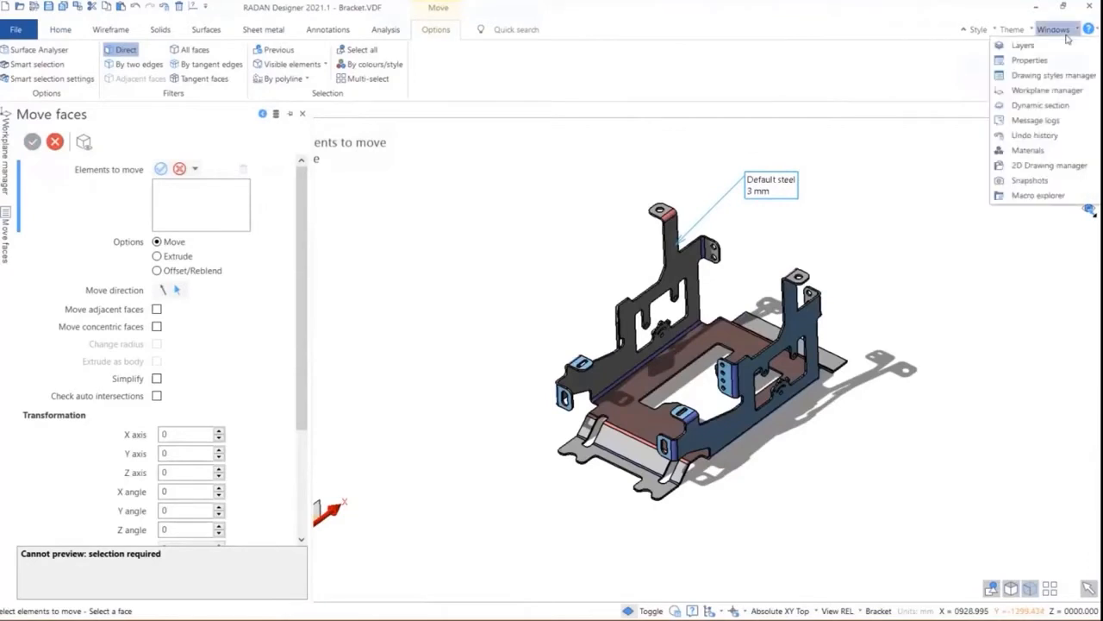
left_click(1054, 150)
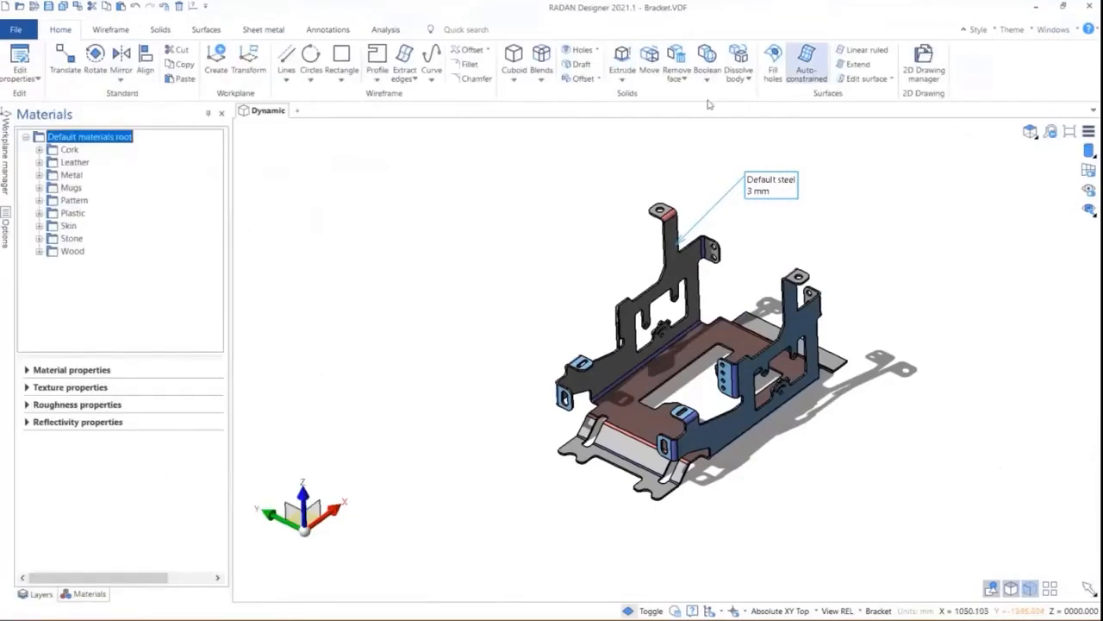
left_click(39, 174)
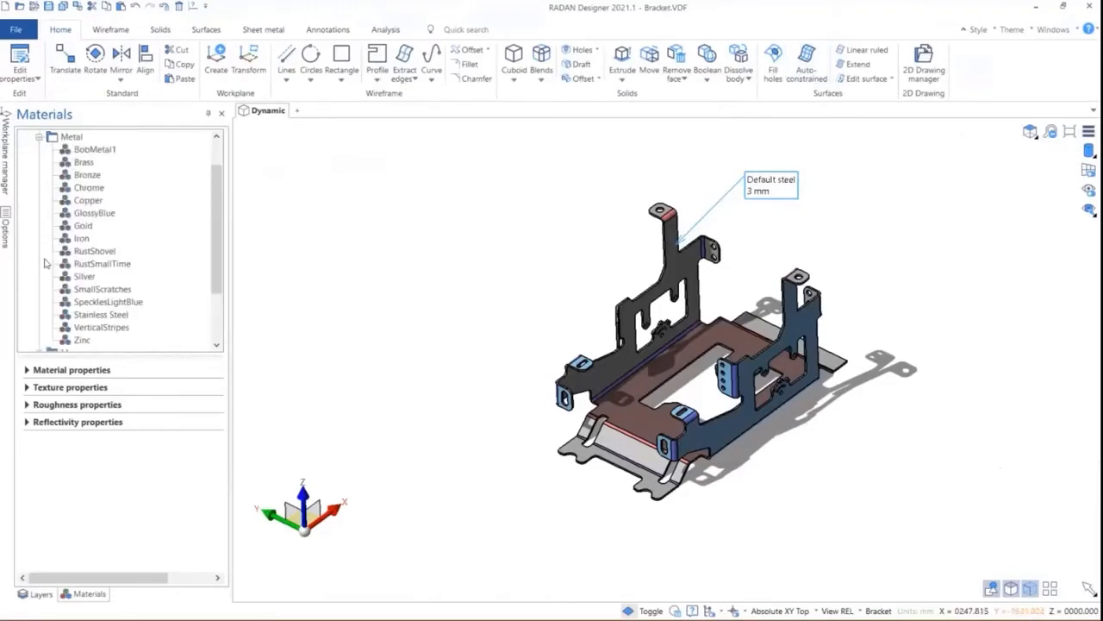
left_click_drag(503, 185, 900, 516)
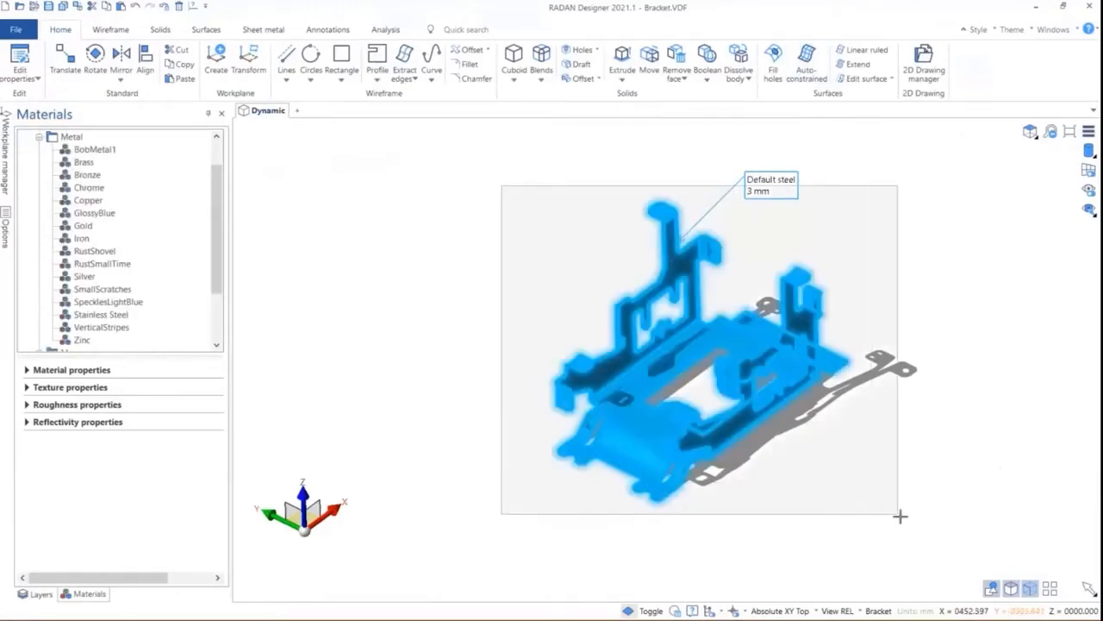
right_click(85, 276)
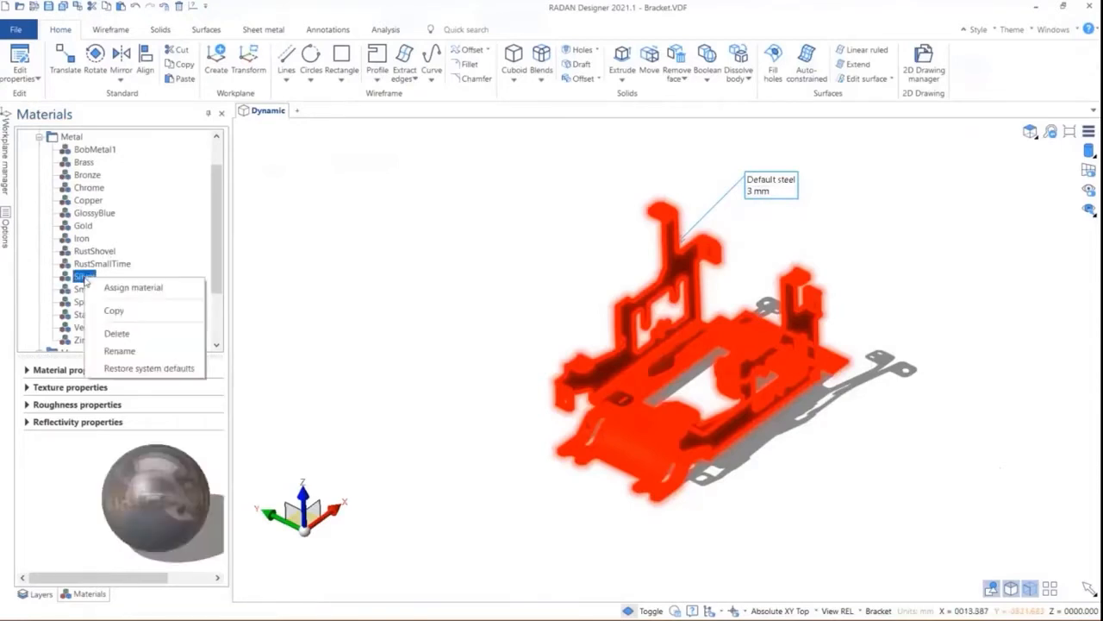
left_click(134, 287)
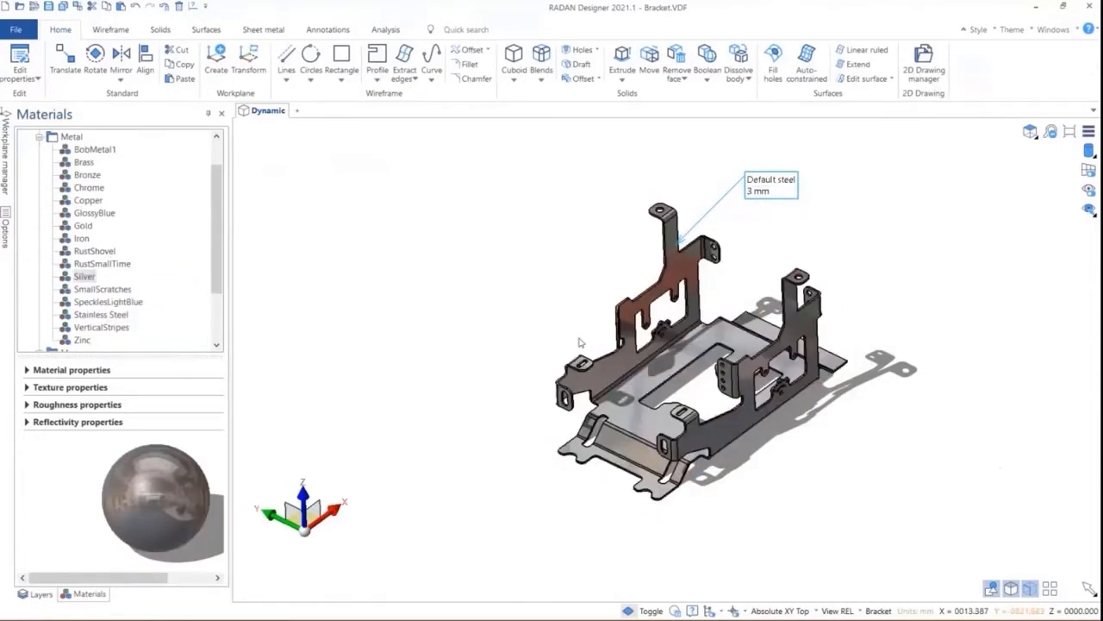
Inspect the silver bracket from another angle and toggle it to its flat pattern.
scroll(668, 405, "up", 5)
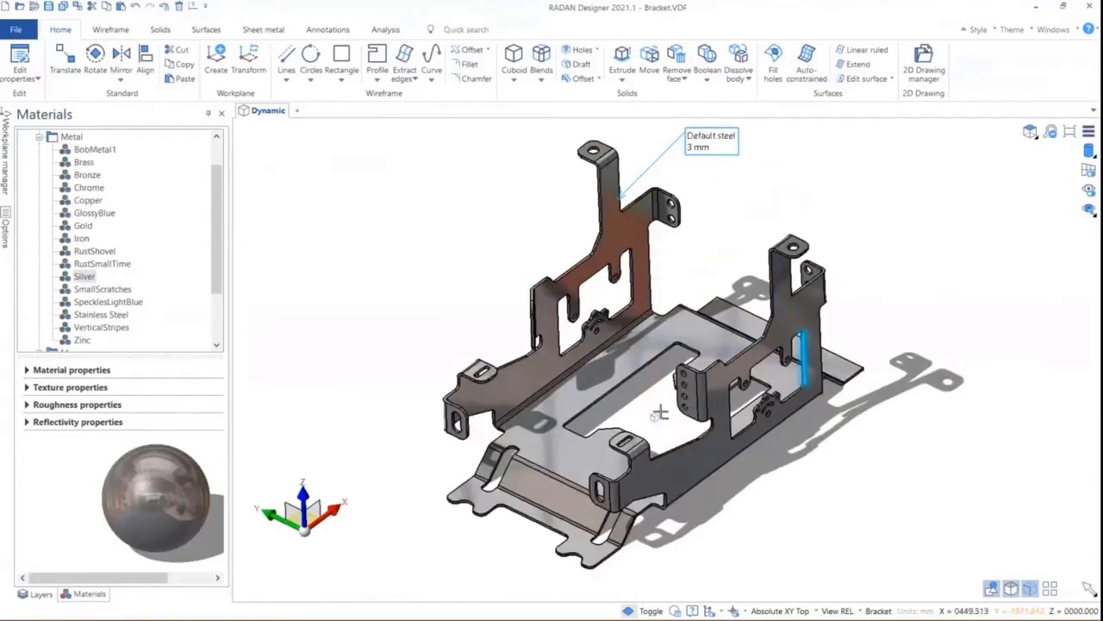
scroll(669, 418, "down", 1)
middle_click_drag(669, 418, 914, 274)
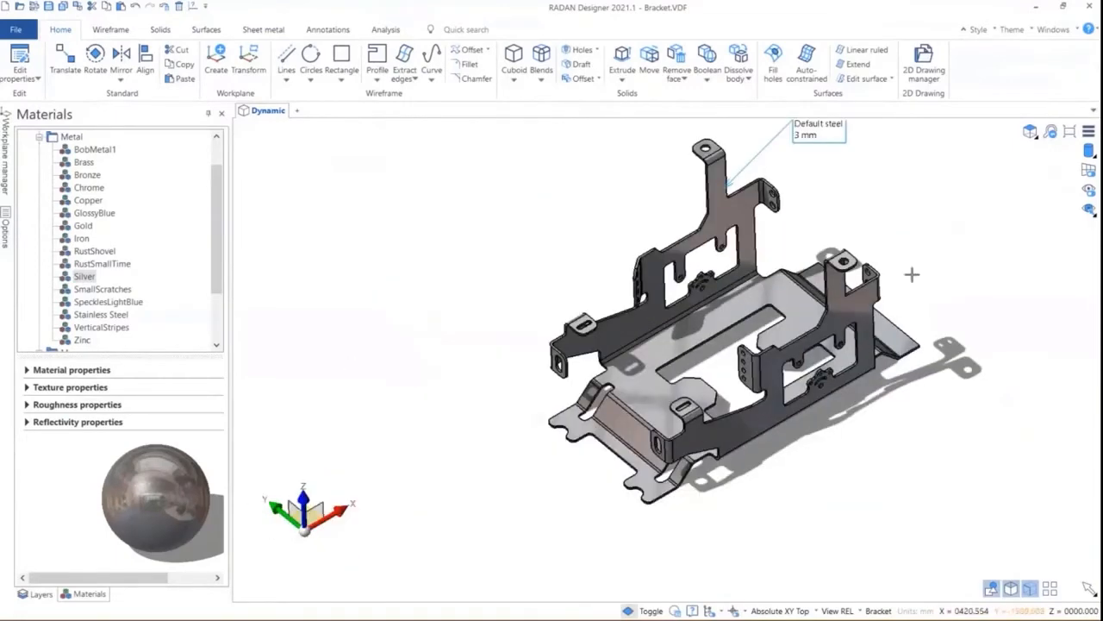
left_click(262, 30)
left_click(108, 53)
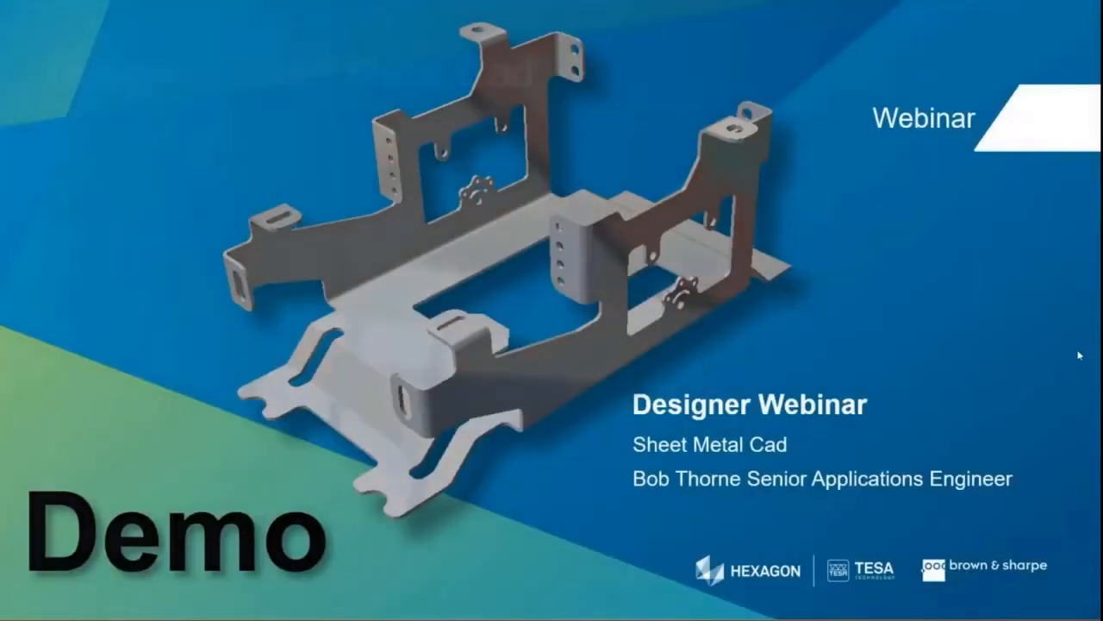
left_click(1079, 354)
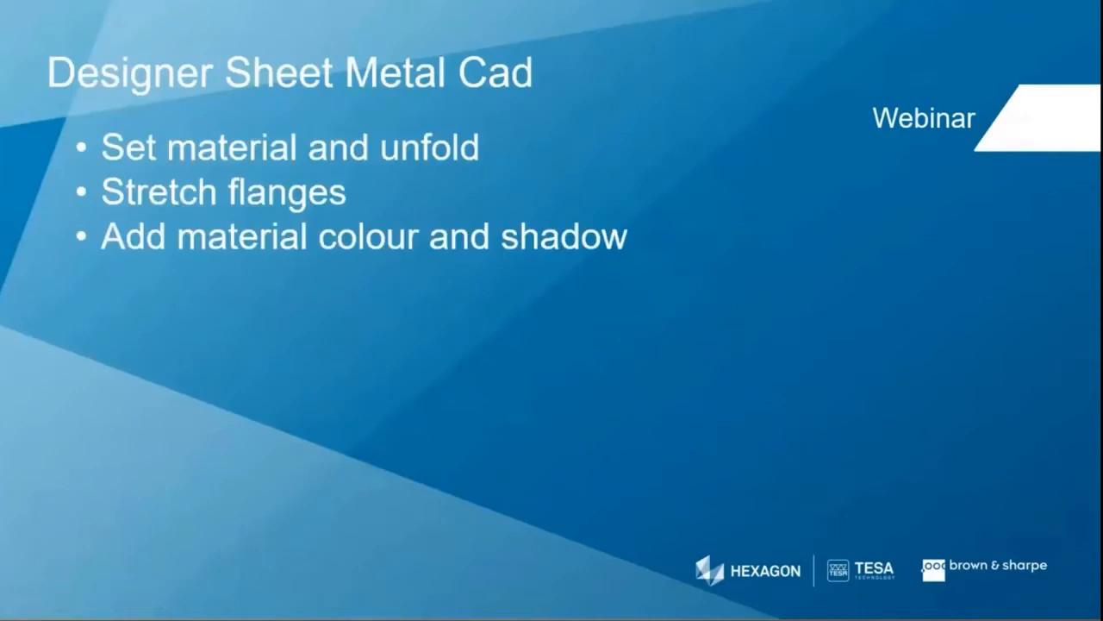
key("Right")
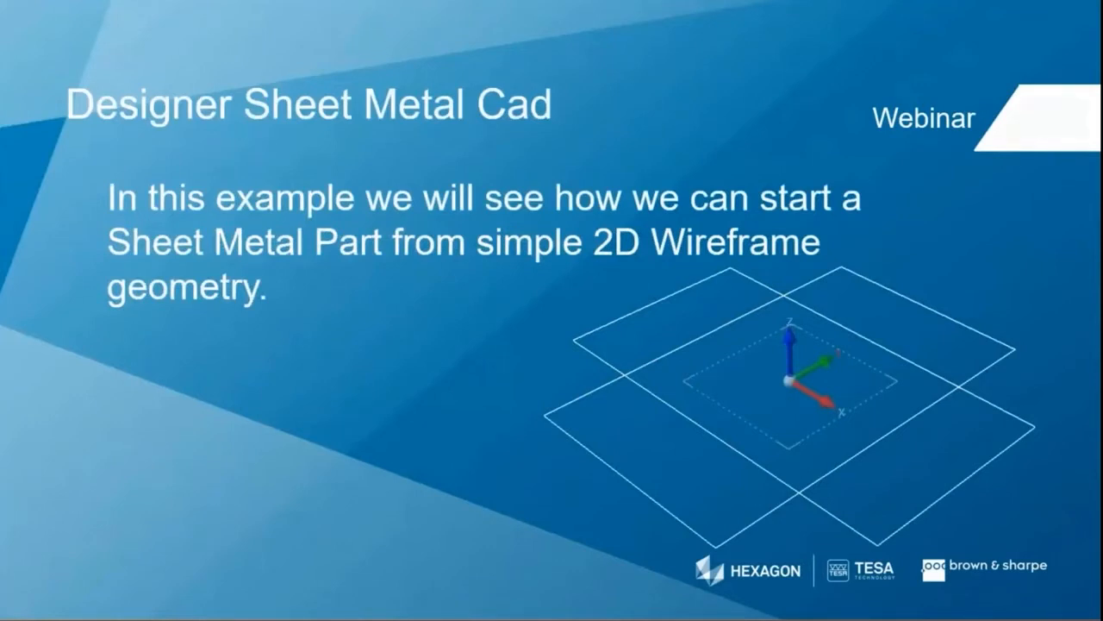
key("Right")
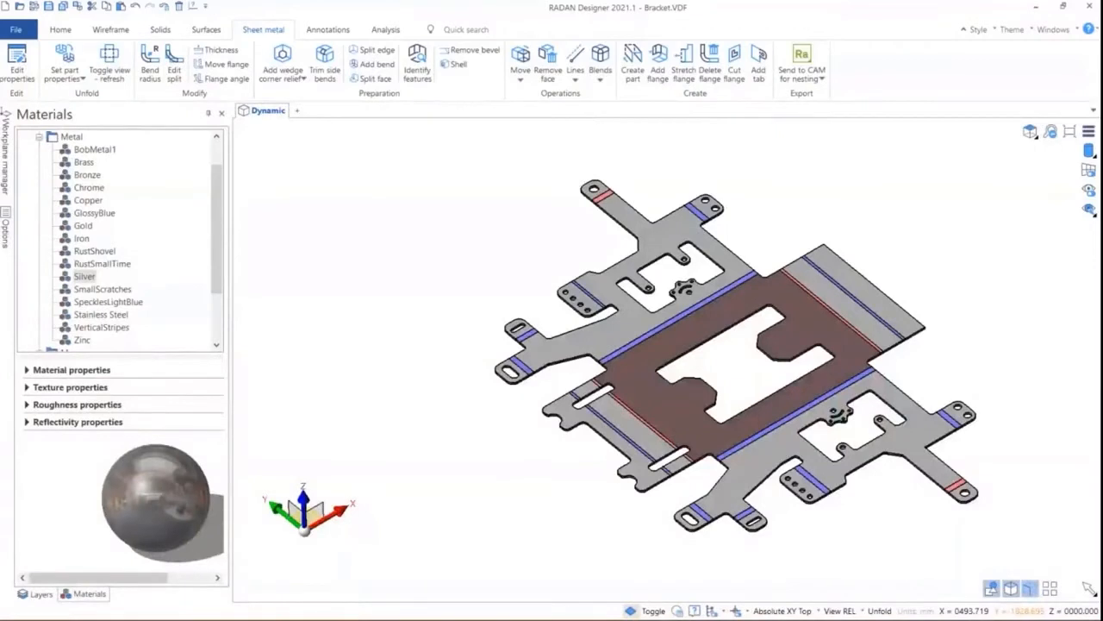
Start a new empty document, discarding the changes to Bracket.VDF.
left_click(14, 29)
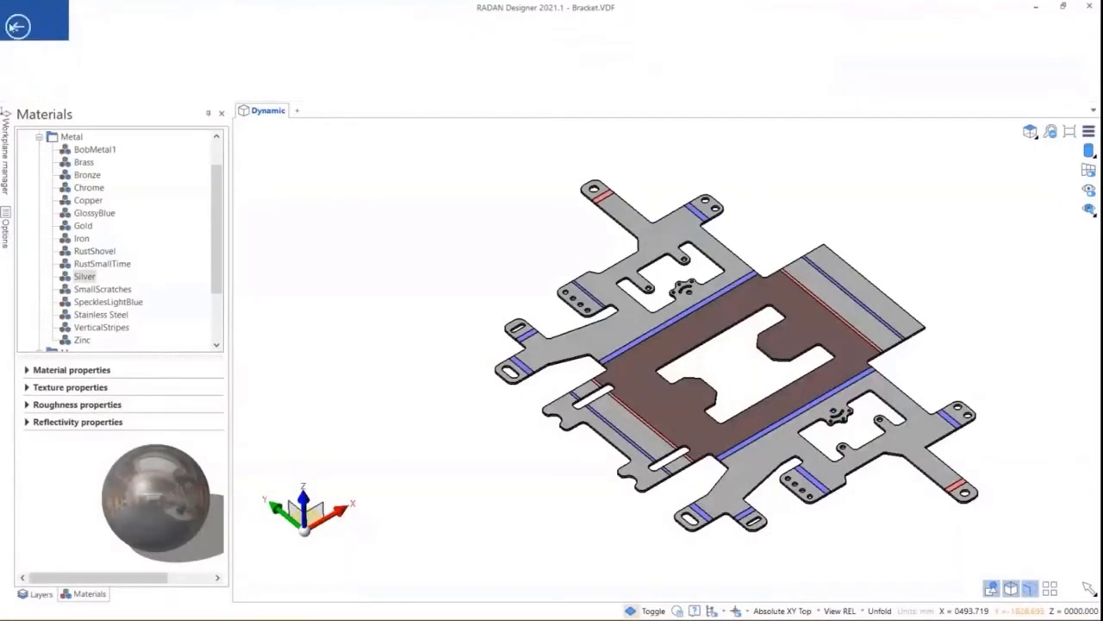
left_click(19, 105)
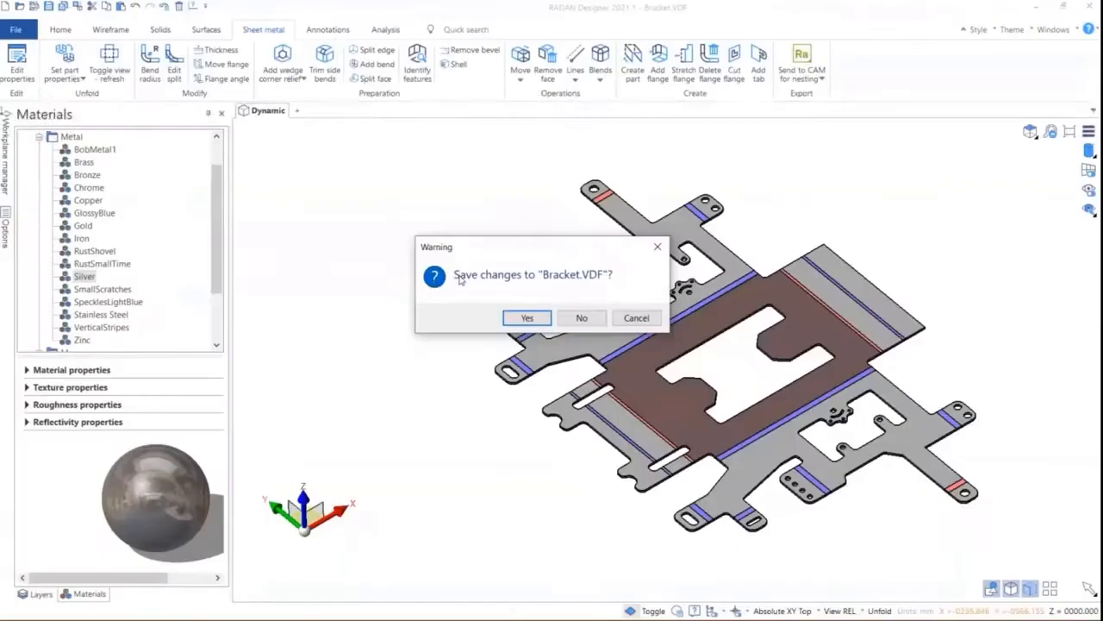
left_click(579, 319)
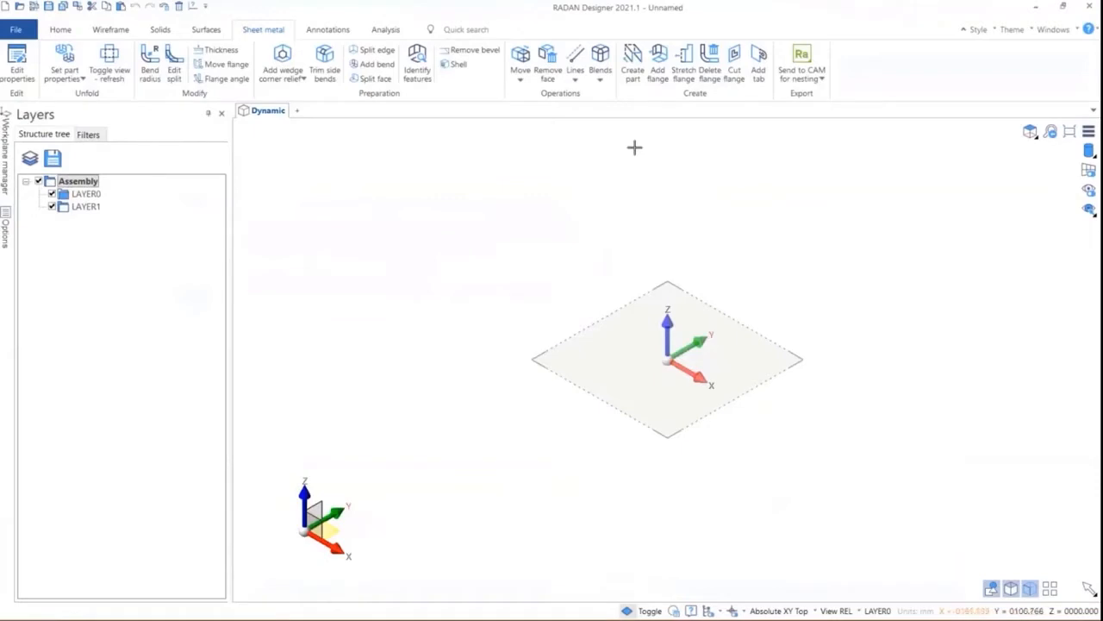
Draw a wireframe rectangle centred on the origin, 300 mm along X and 200 mm along Y.
left_click(117, 32)
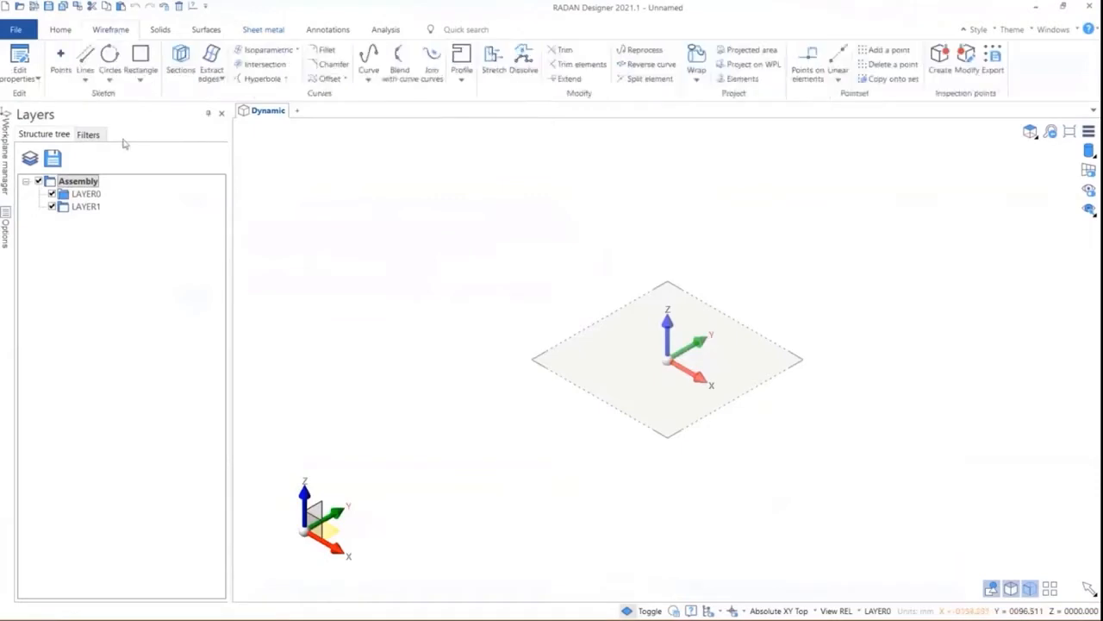
left_click(141, 57)
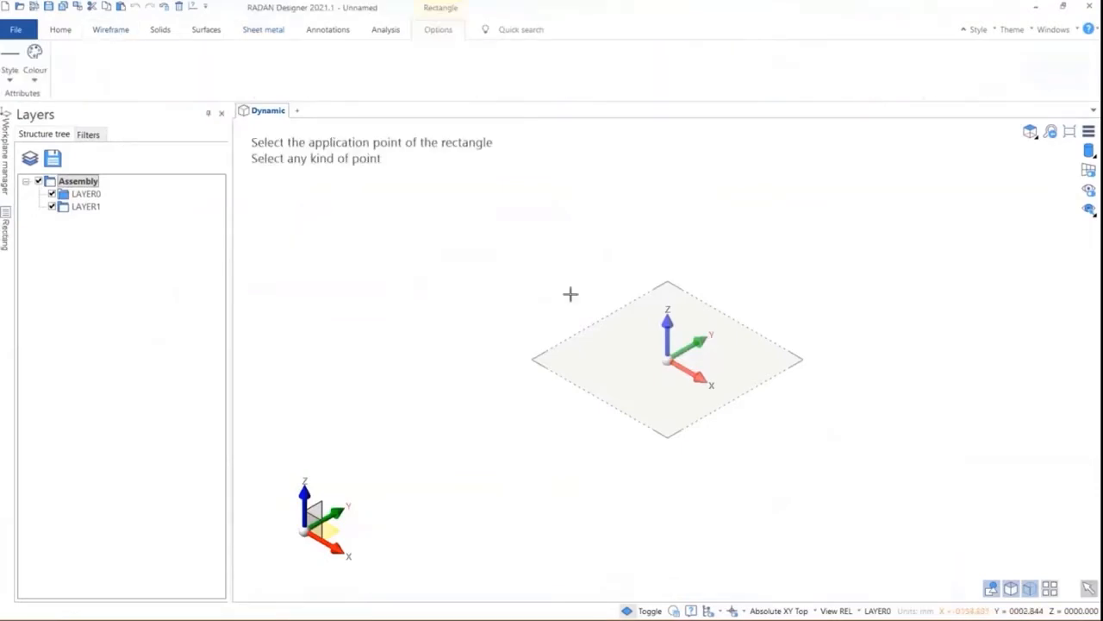
left_click(668, 360)
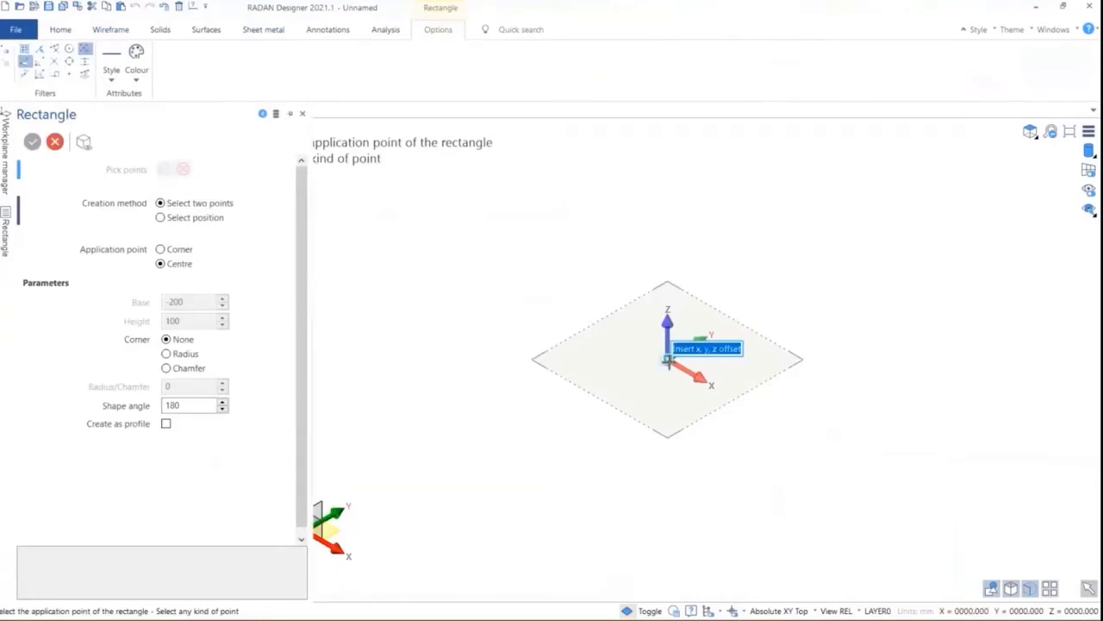
left_click(668, 360)
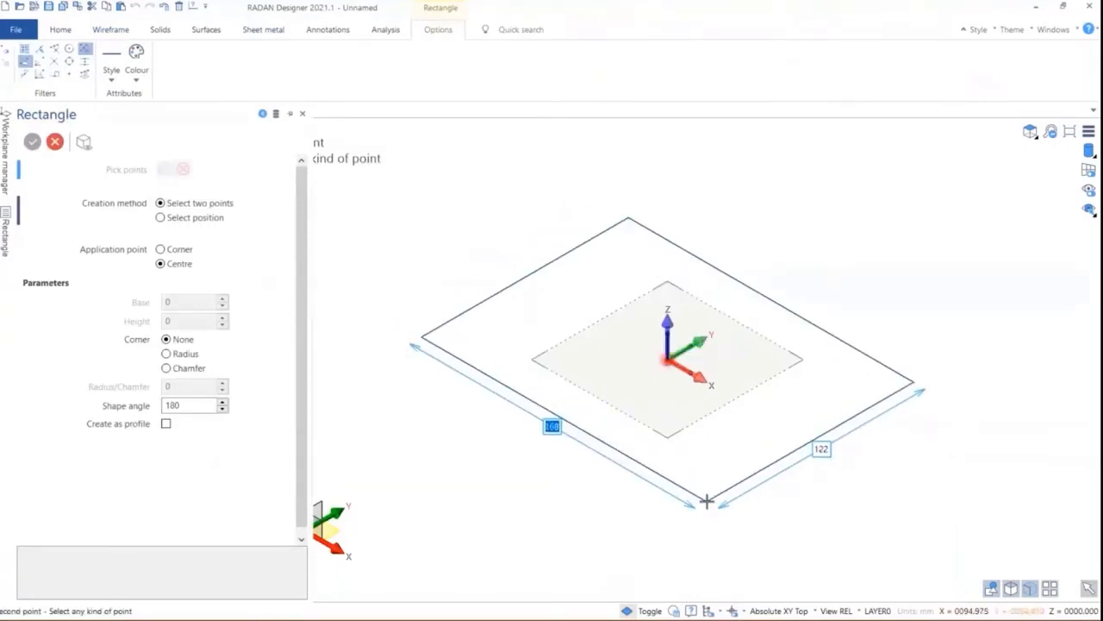
type("300")
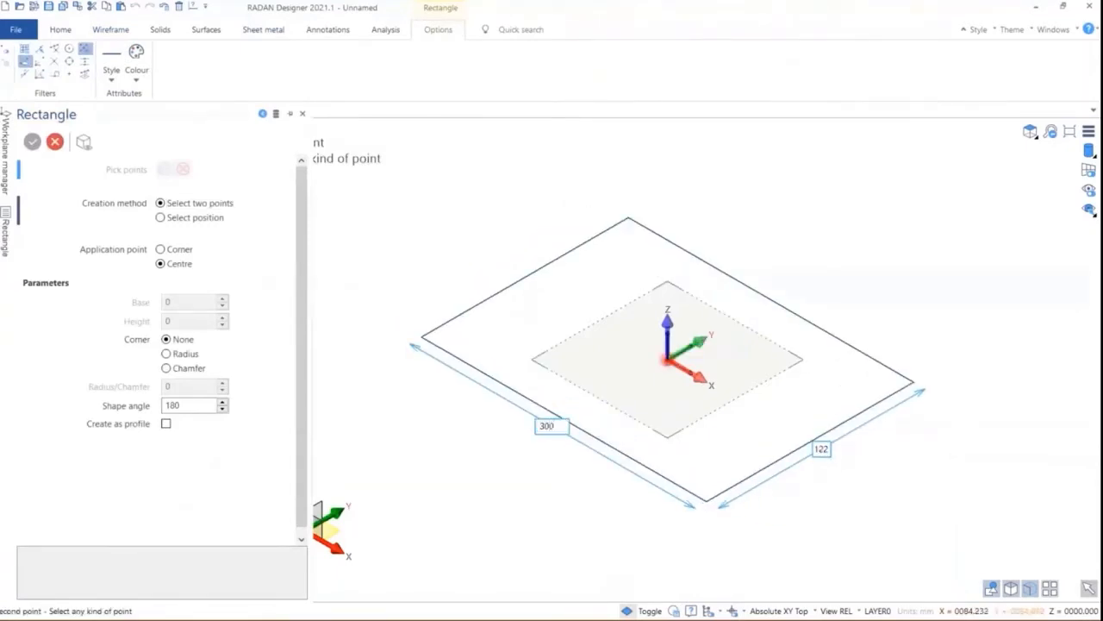
key("Tab")
type("200")
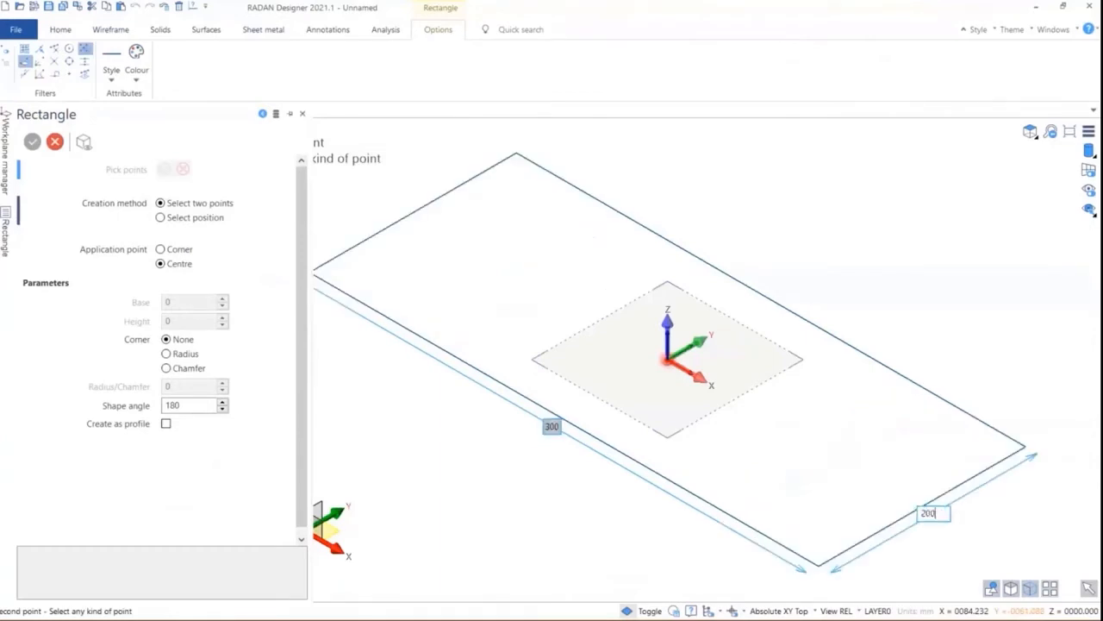
key("Return")
Draw a second rectangle centred on the origin, 200 mm along X and 300 mm along Y, and turn on closed-region detection.
scroll(643, 305, "down", 3)
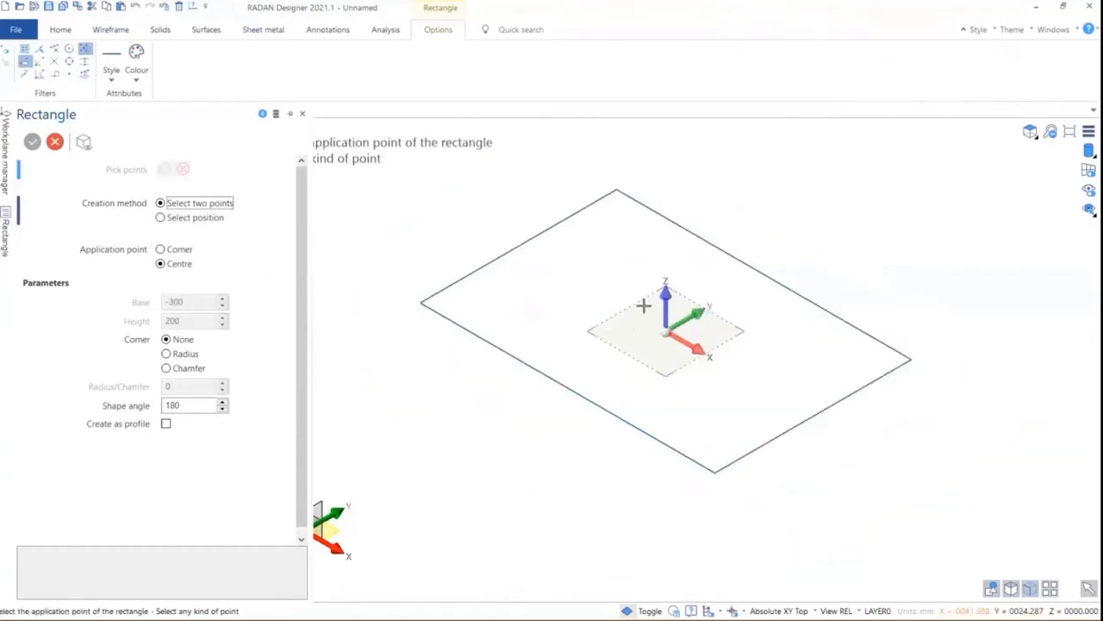
left_click(662, 326)
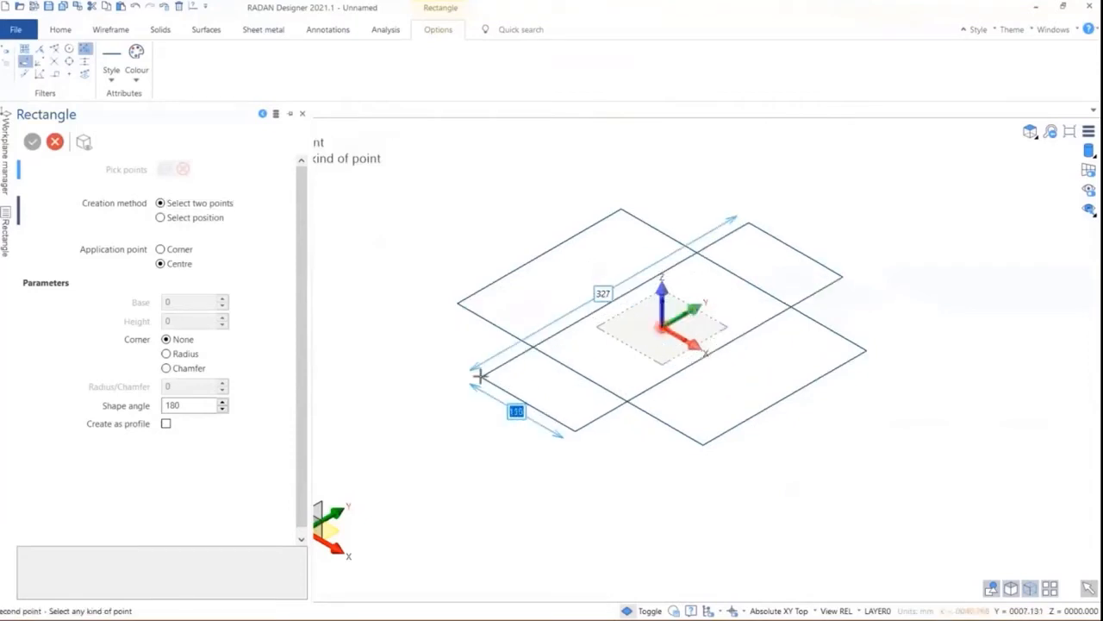
type("200")
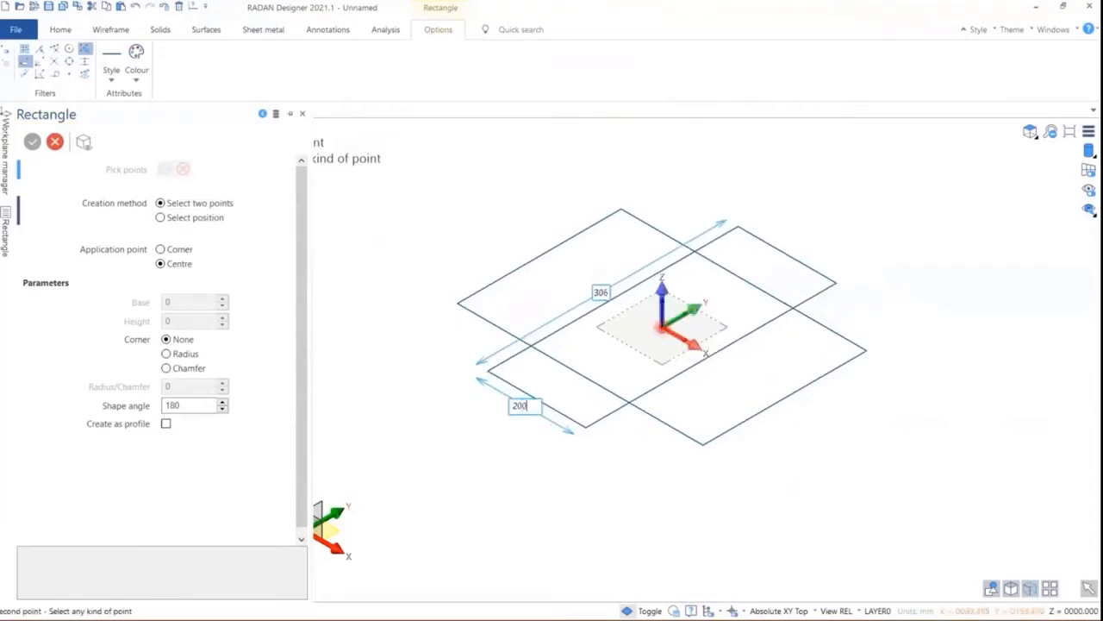
key("Tab")
type("300")
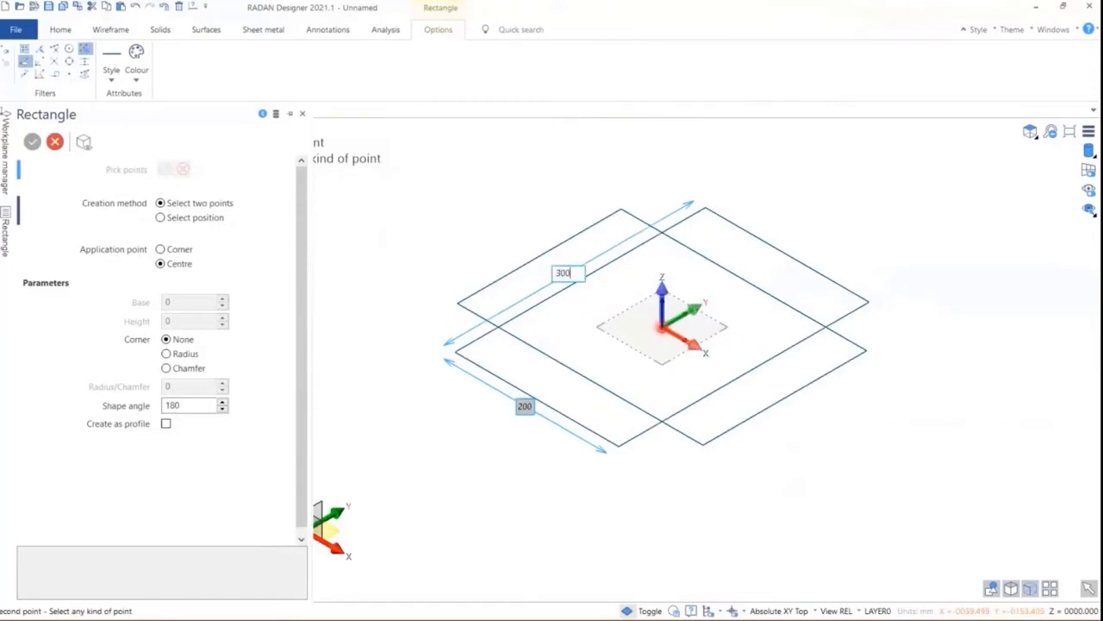
key("Return")
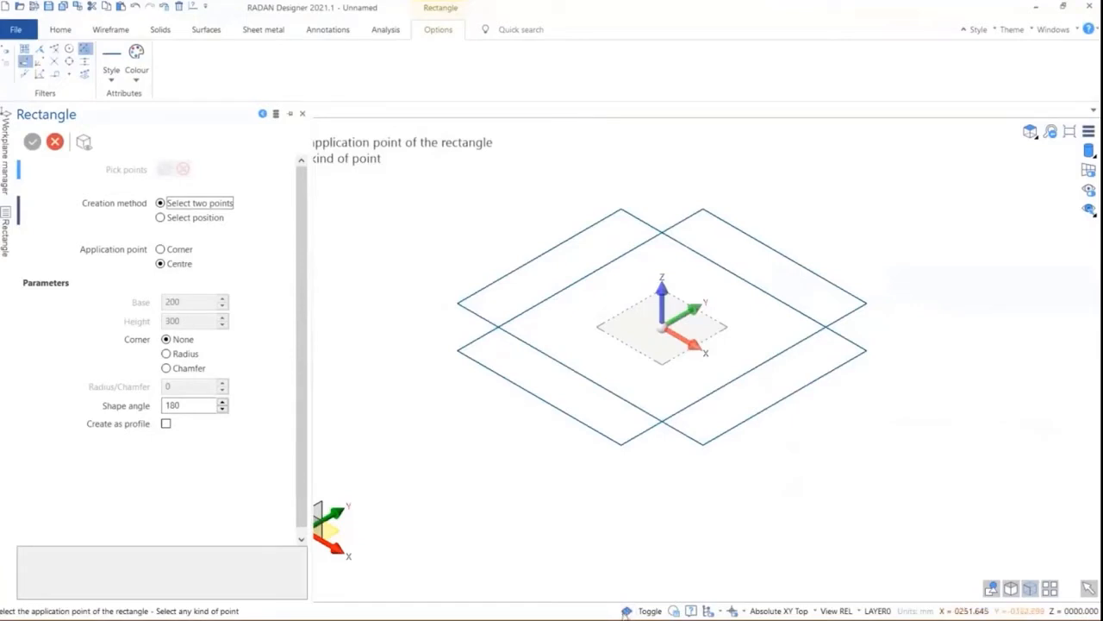
left_click(627, 611)
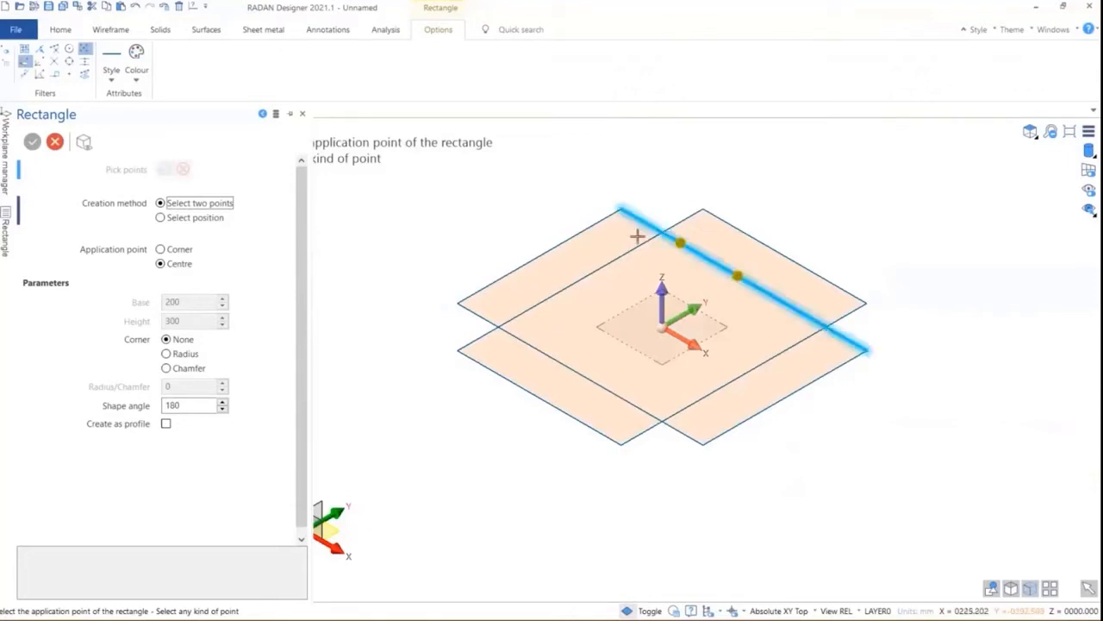
Start a new sheet metal part with Create part from all five closed regions of the overlapping rectangles.
left_click(265, 31)
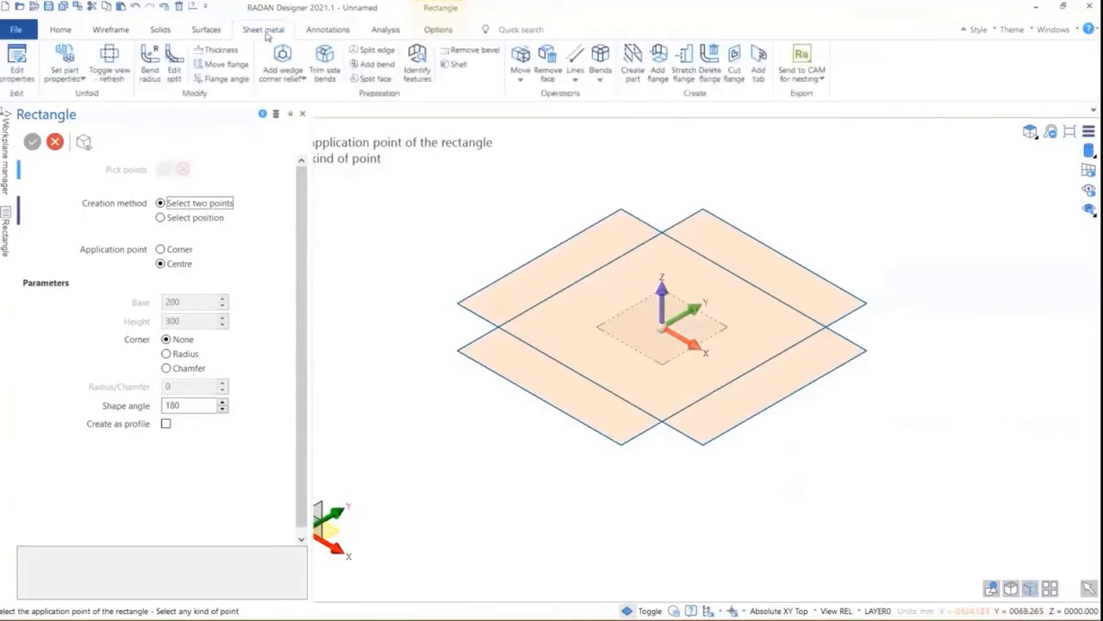
left_click(634, 62)
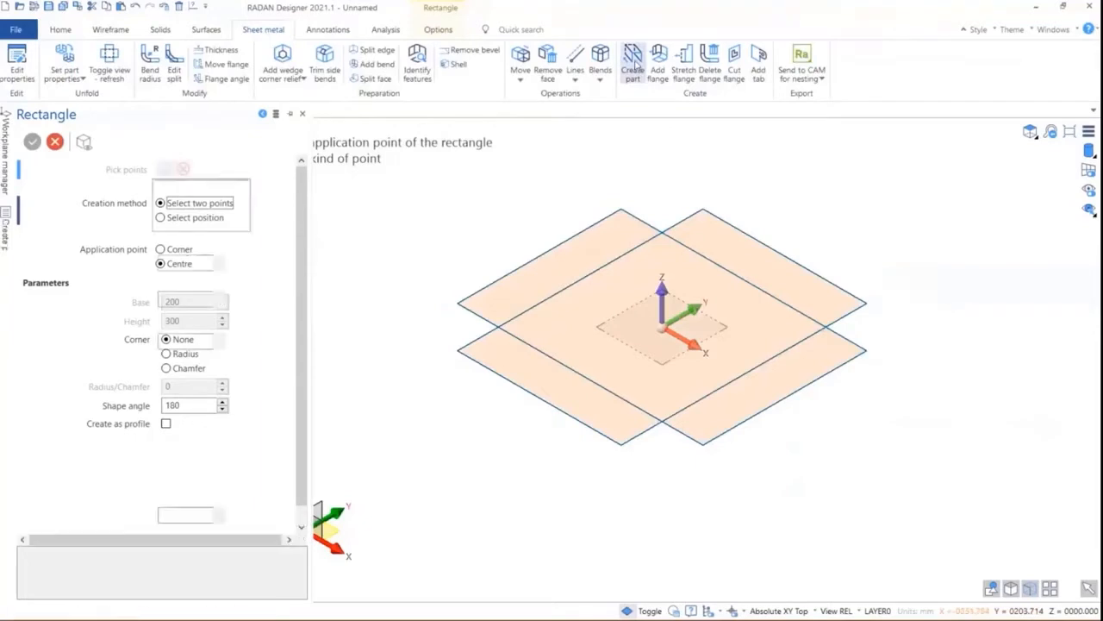
left_click(571, 256)
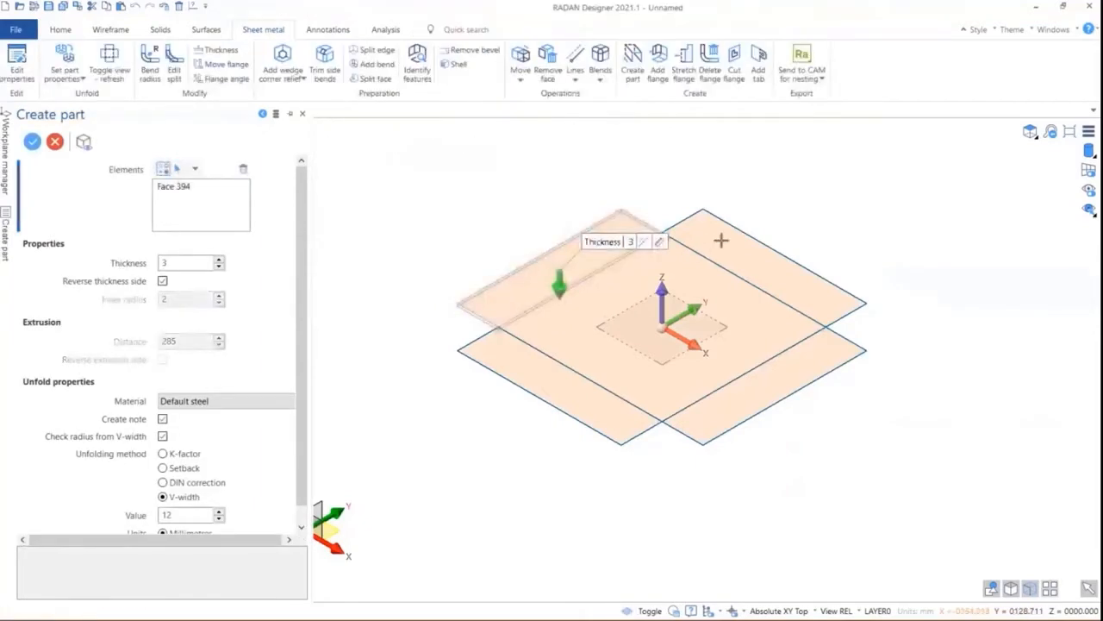
left_click(178, 171)
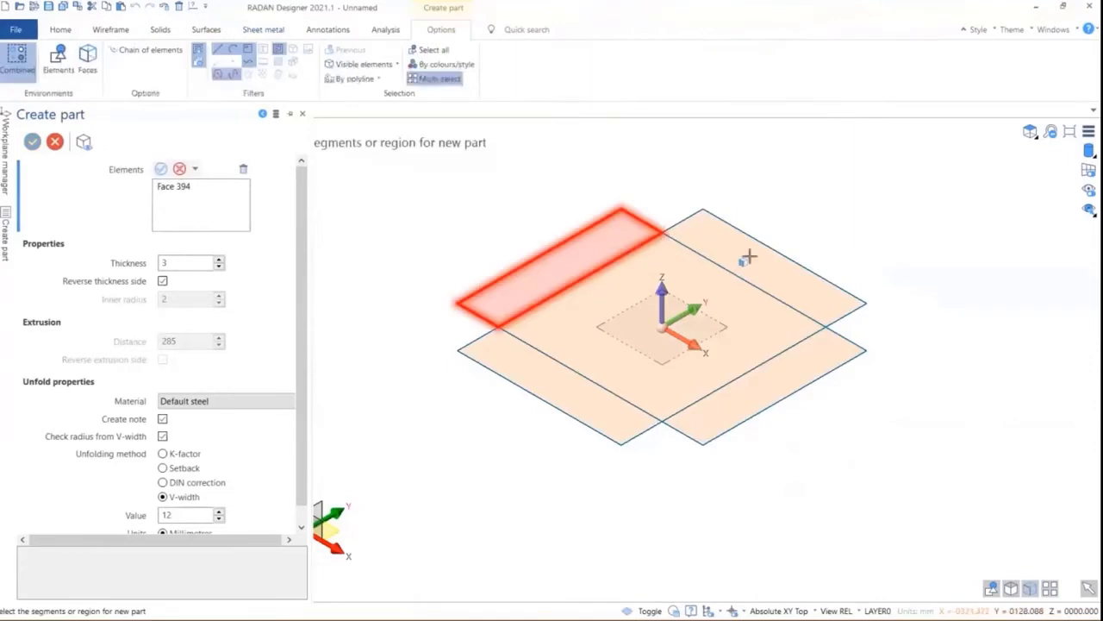
left_click(729, 264)
left_click(712, 252)
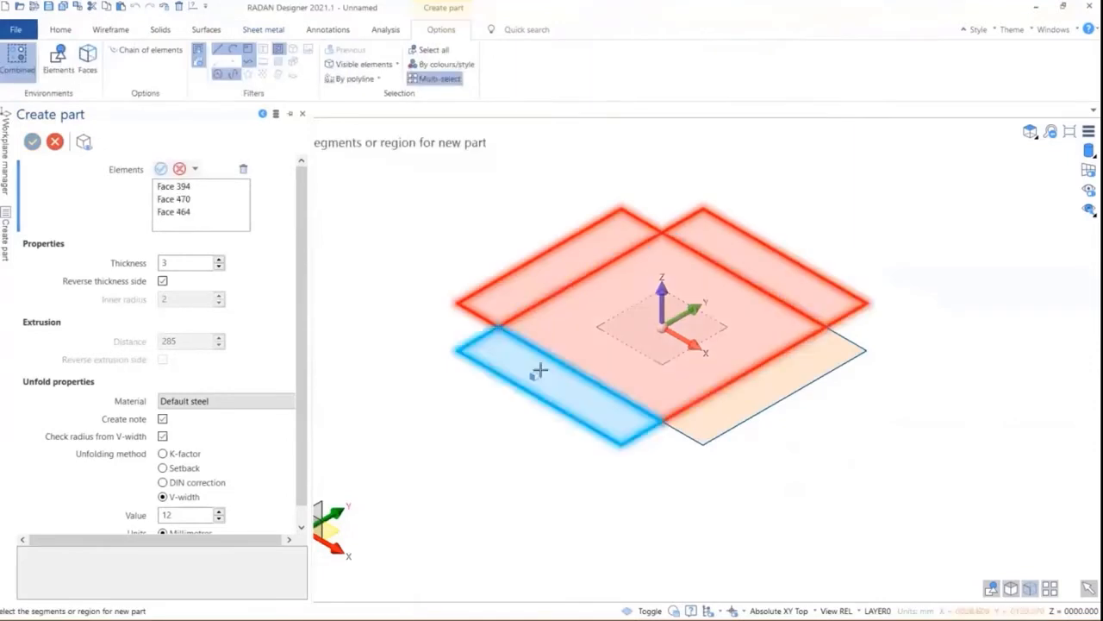
left_click(538, 371)
left_click(724, 394)
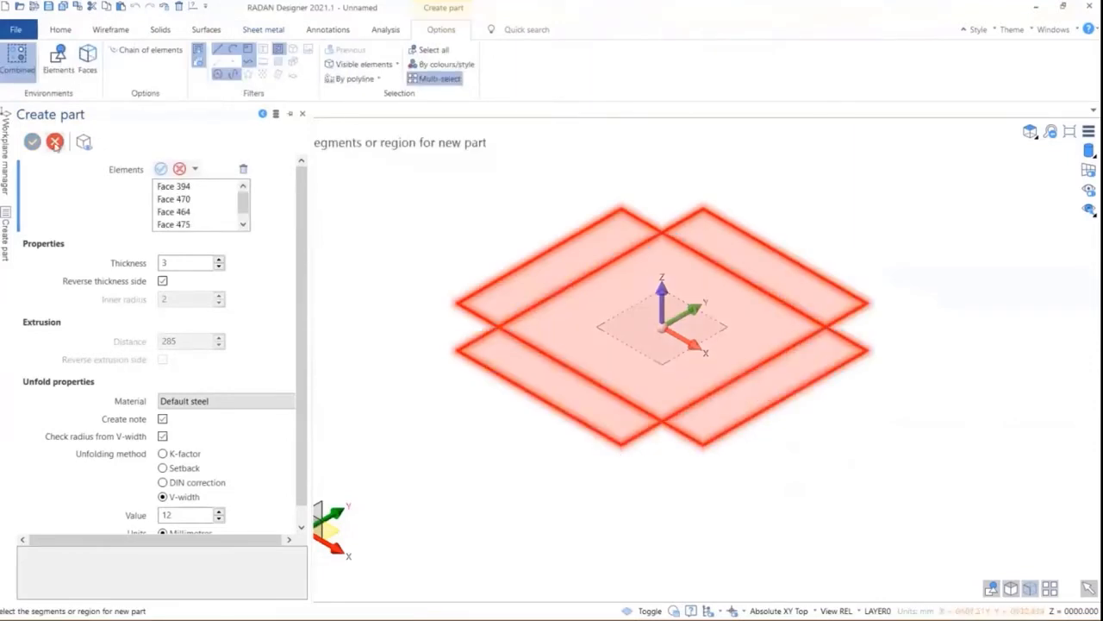
right_click(443, 222)
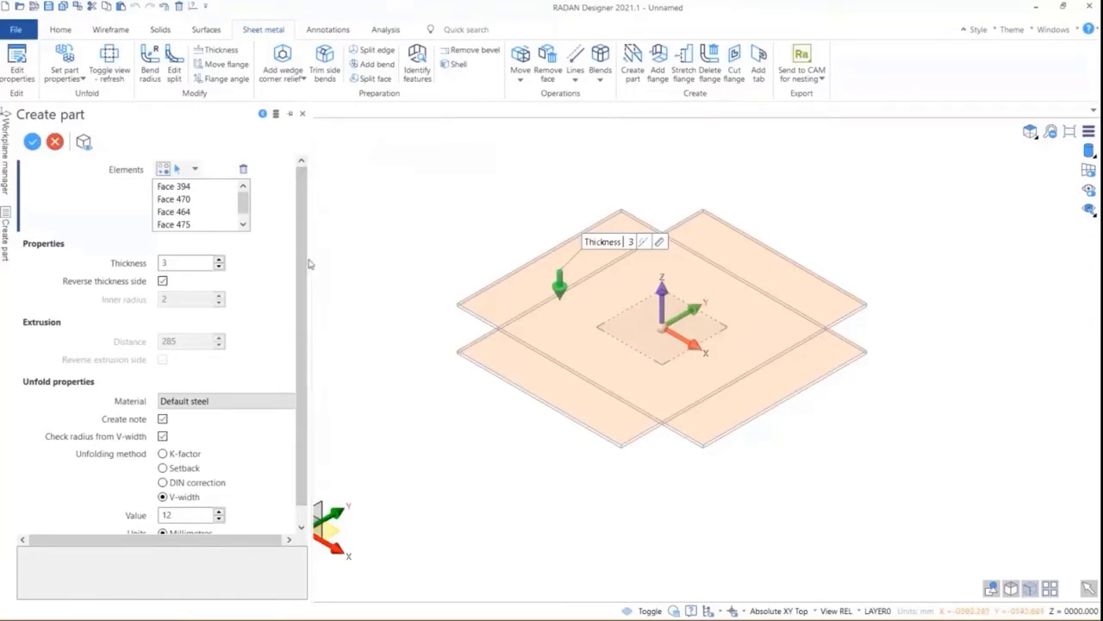
Choose Default steel and the K-factor unfolding method with value 0.445, and create the 3 mm thick sheet metal from the selected regions.
left_click_drag(313, 257, 348, 258)
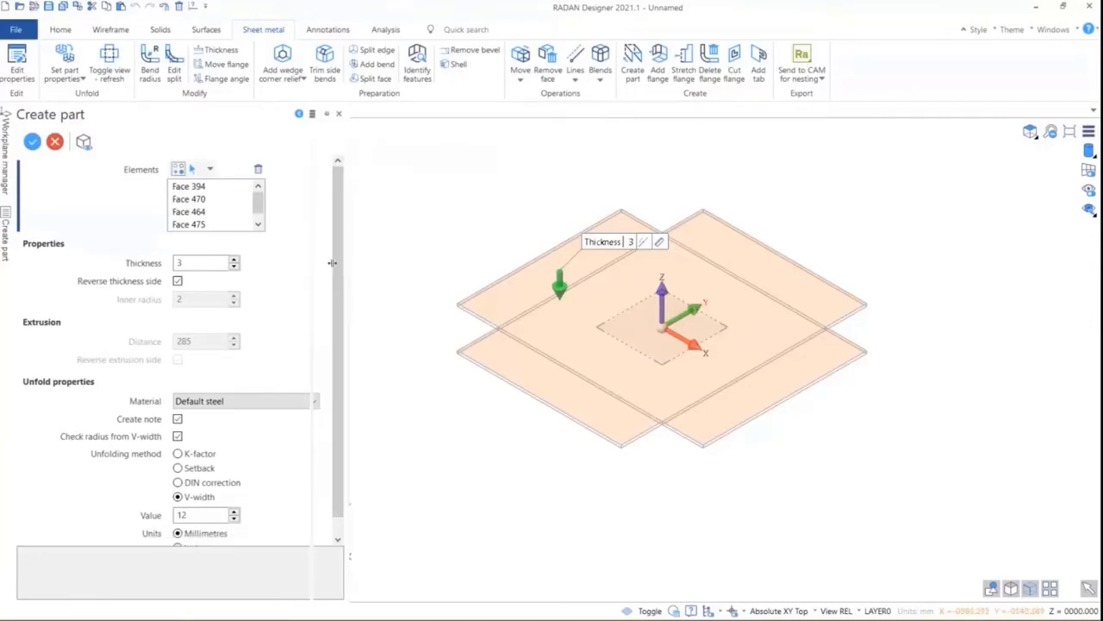
left_click(297, 401)
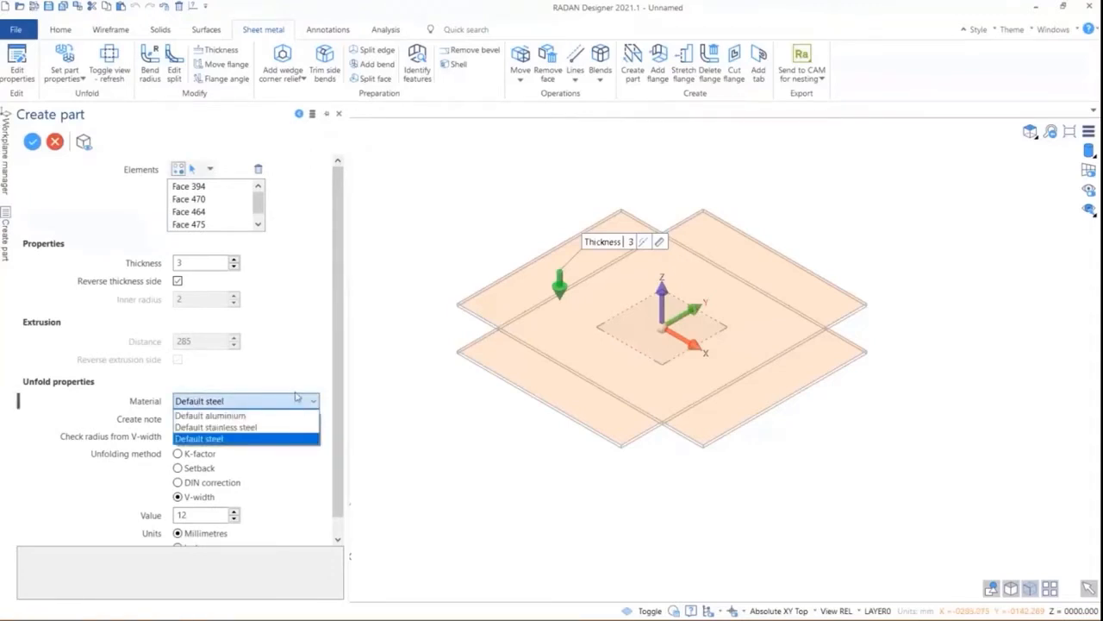
left_click(240, 439)
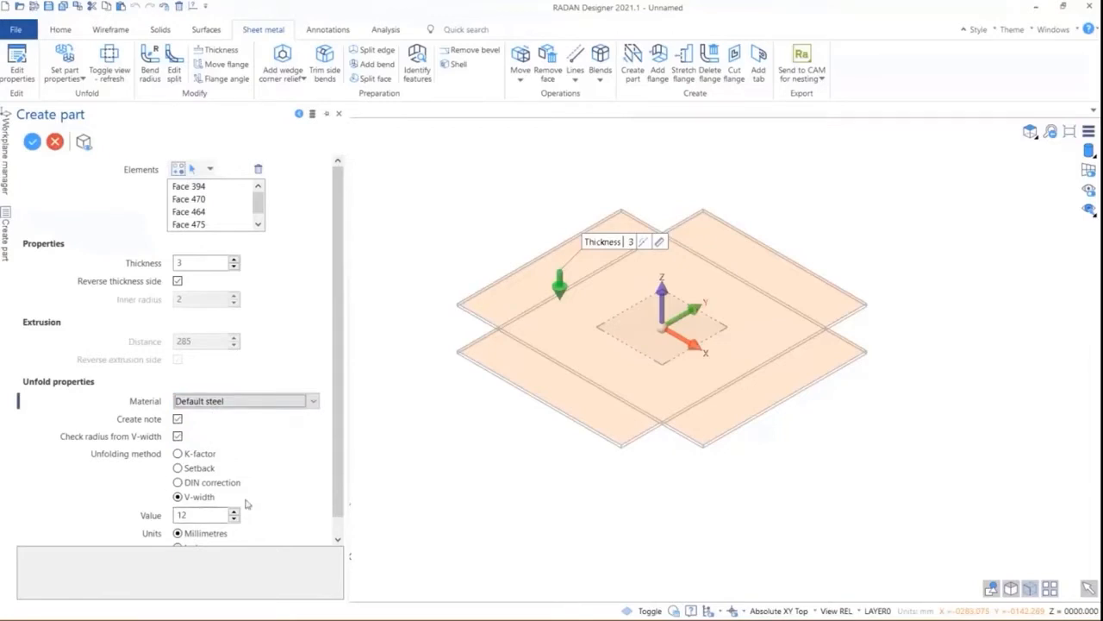
left_click(179, 454)
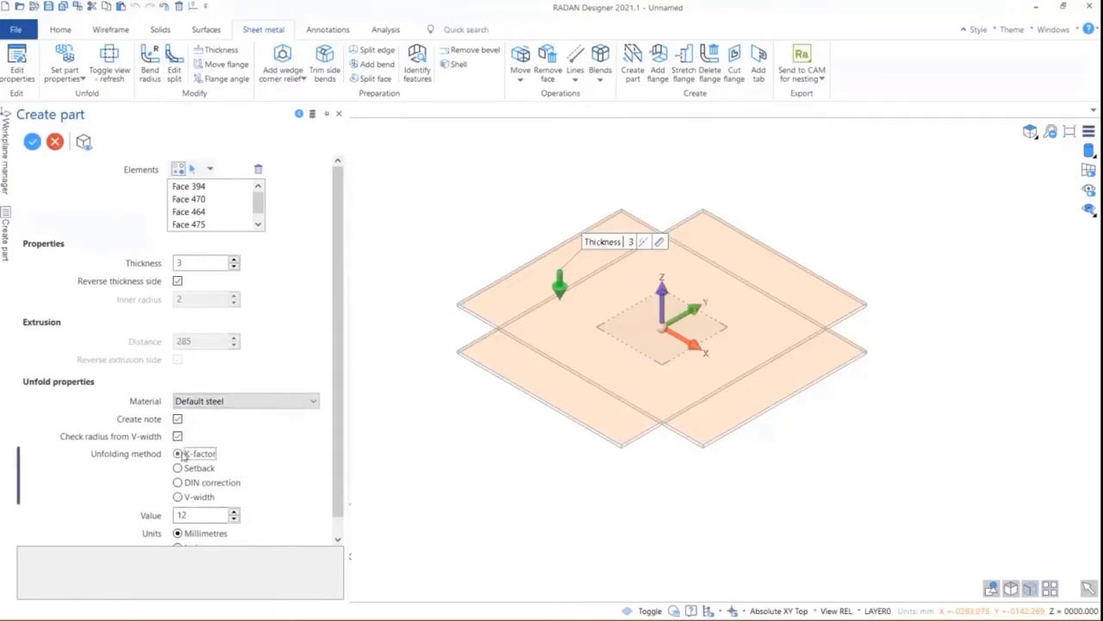
double_click(197, 515)
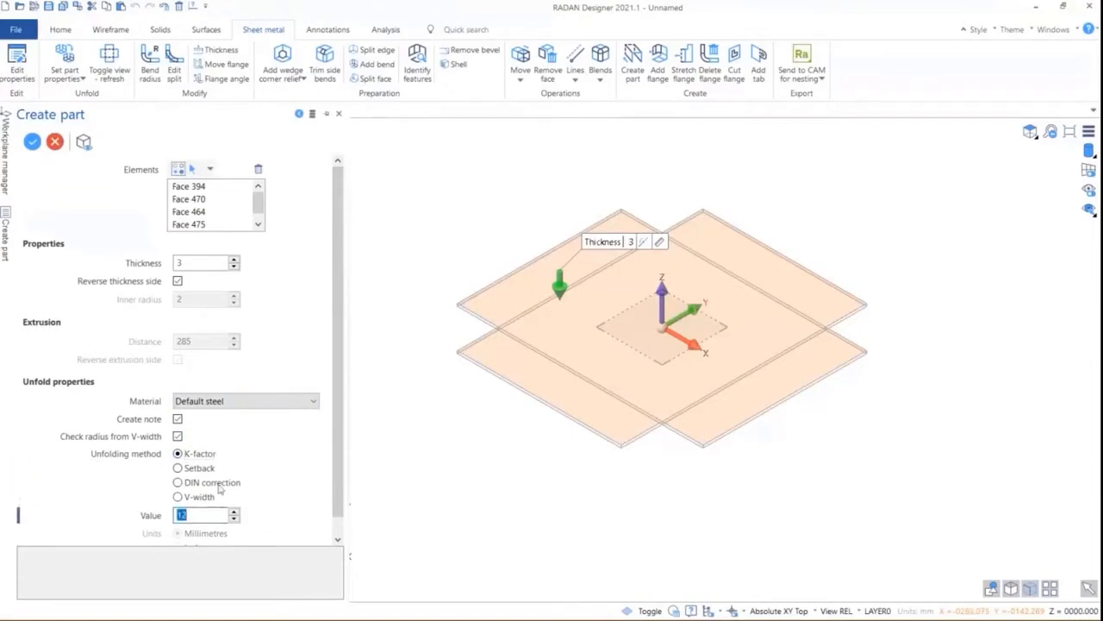
type("0.445")
left_click(32, 142)
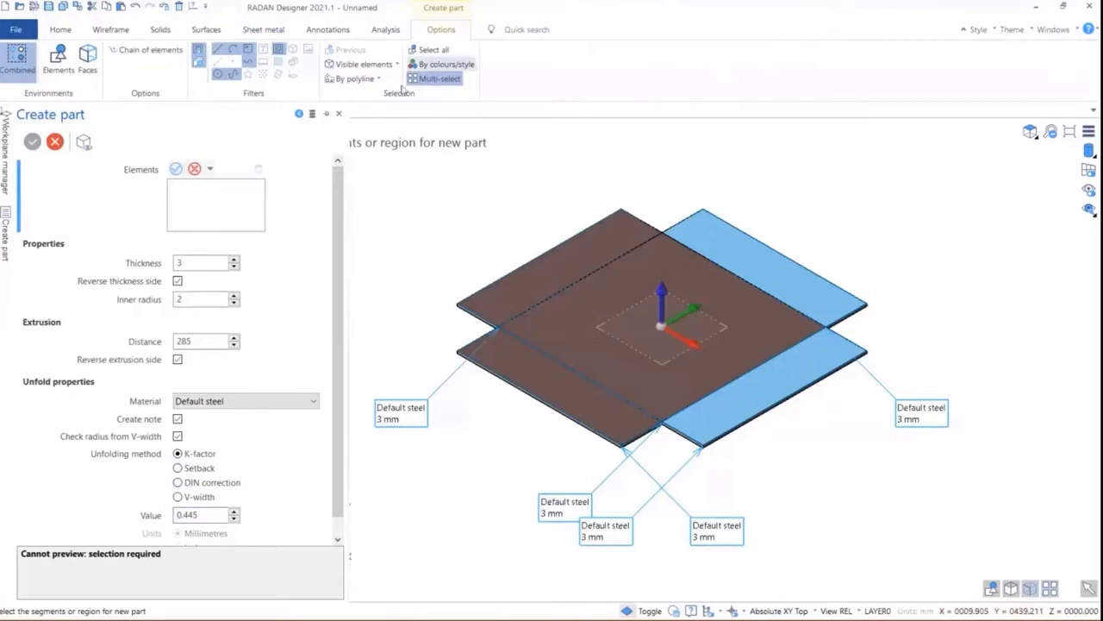
Check the contents of LAYER0 in the structure tree and undo the creation of the separate sheet metal solids.
left_click(339, 113)
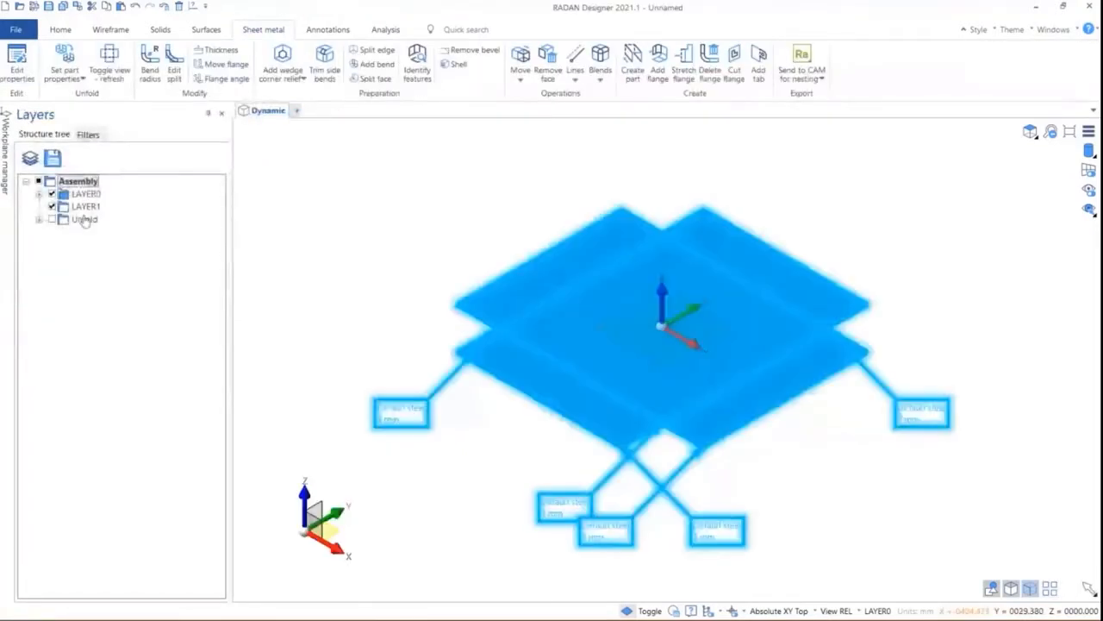
left_click(39, 194)
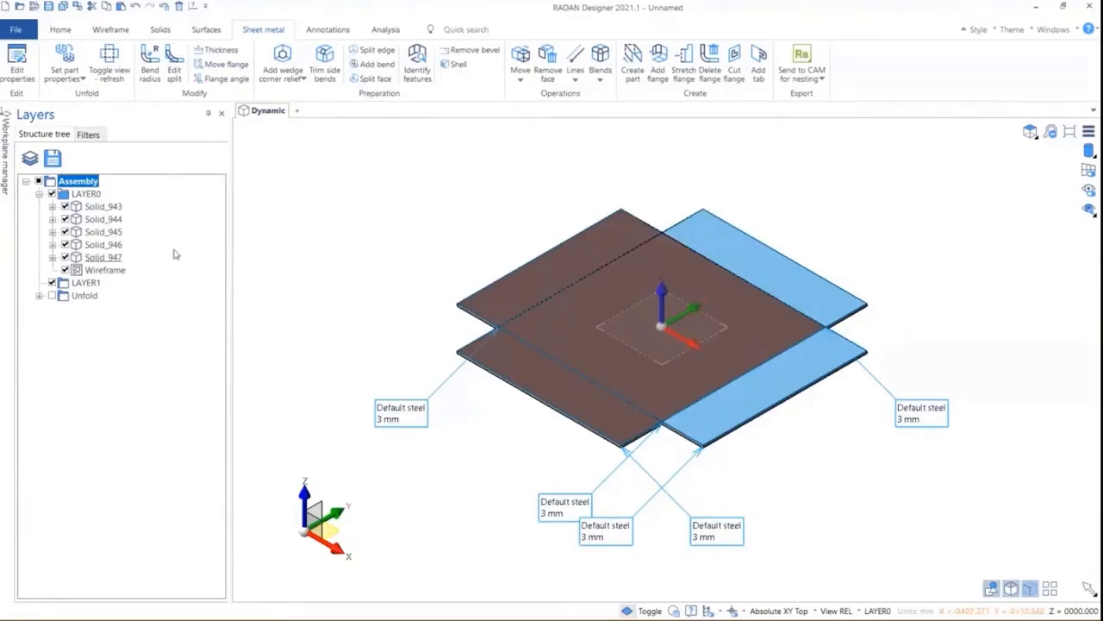
left_click(135, 8)
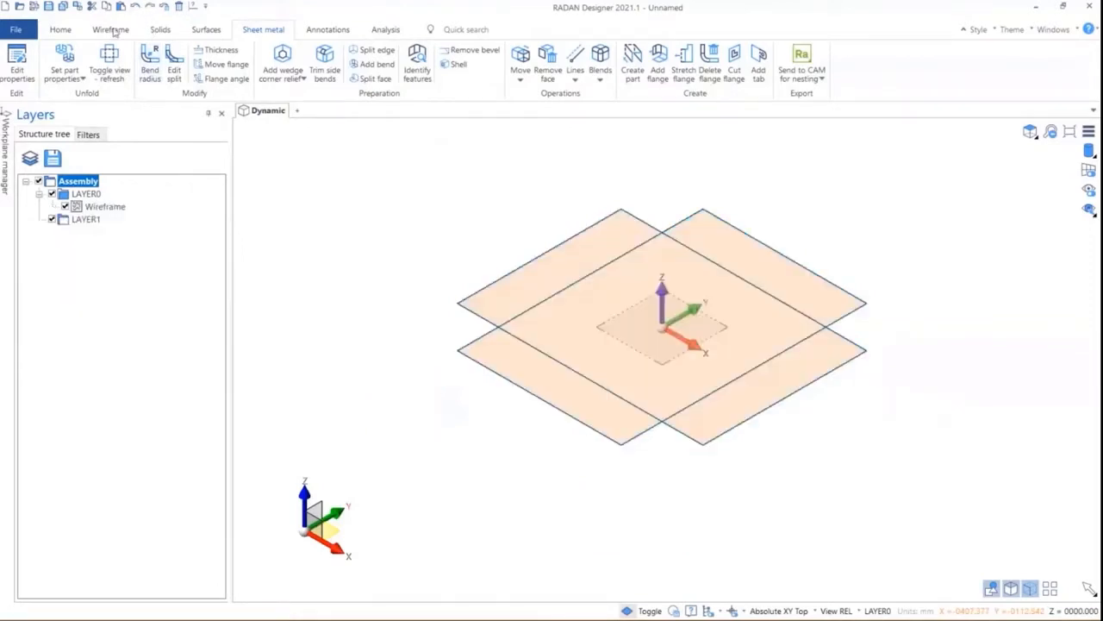
Trim away the inner segments where the two rectangles overlap, leaving a single cross-shaped outline.
left_click(114, 31)
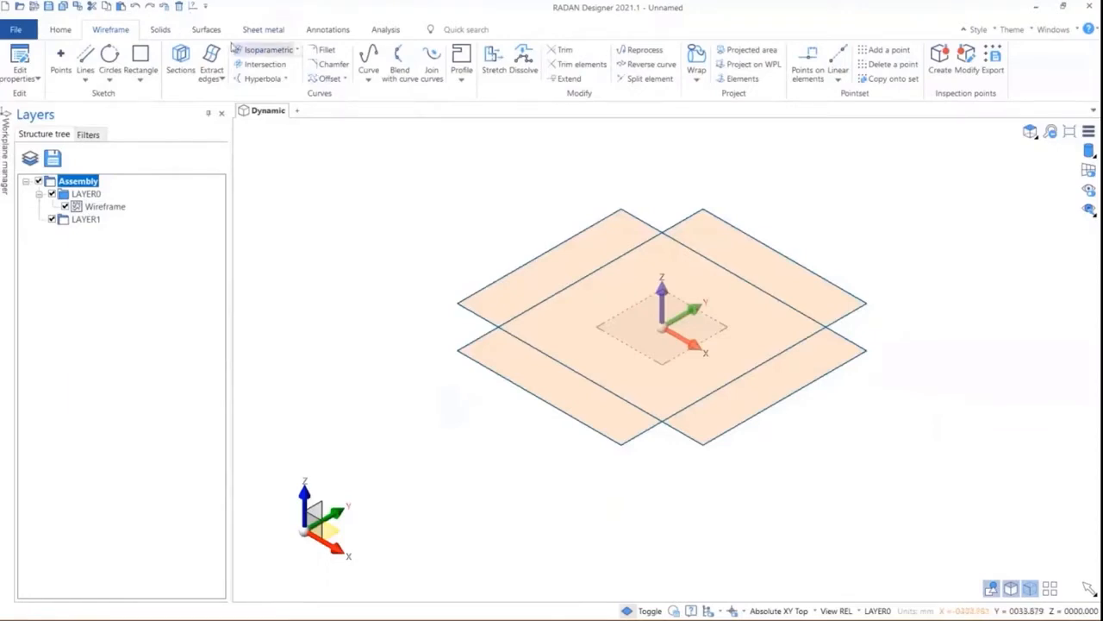
left_click(560, 50)
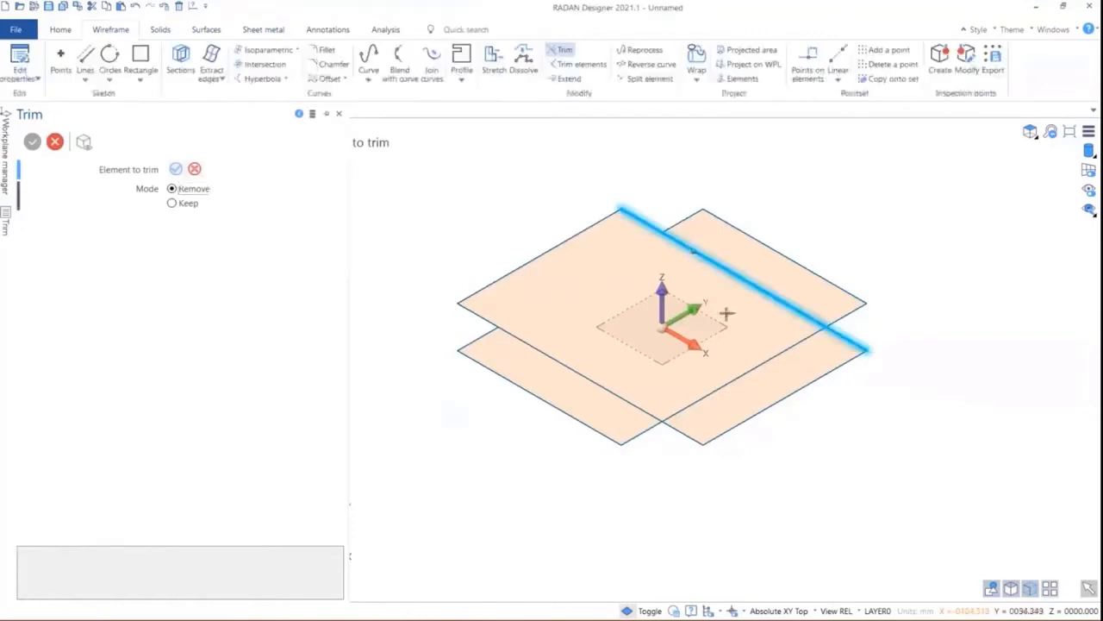
left_click(589, 377)
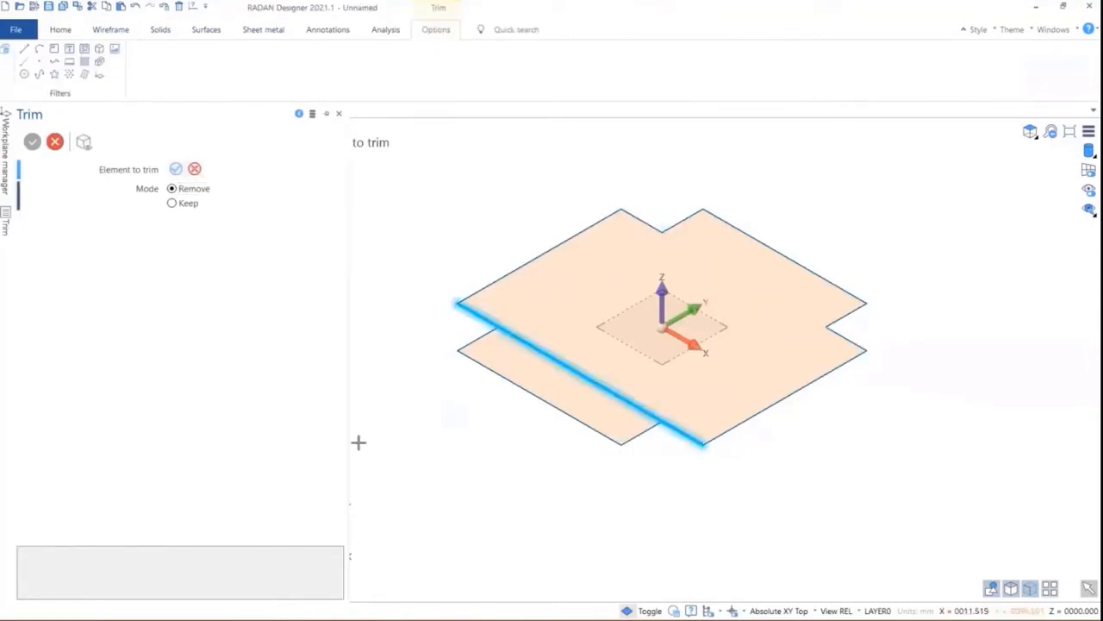
Create a 3 mm thick Default steel sheet metal part from the cross-shaped region, with K-factor 0.445.
left_click(263, 29)
left_click(632, 67)
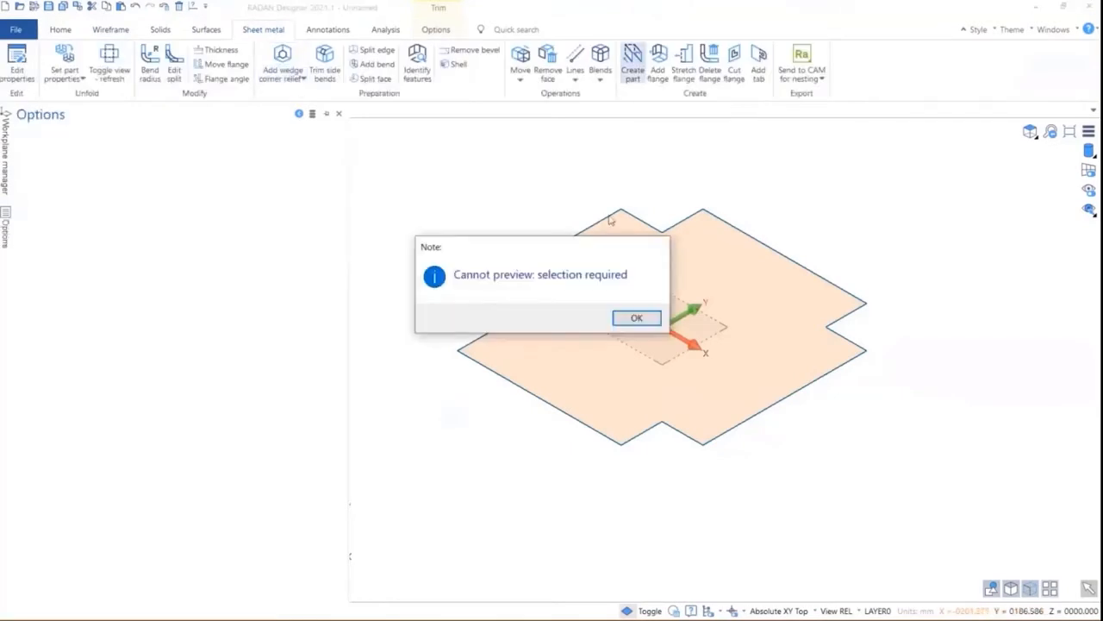
left_click(636, 318)
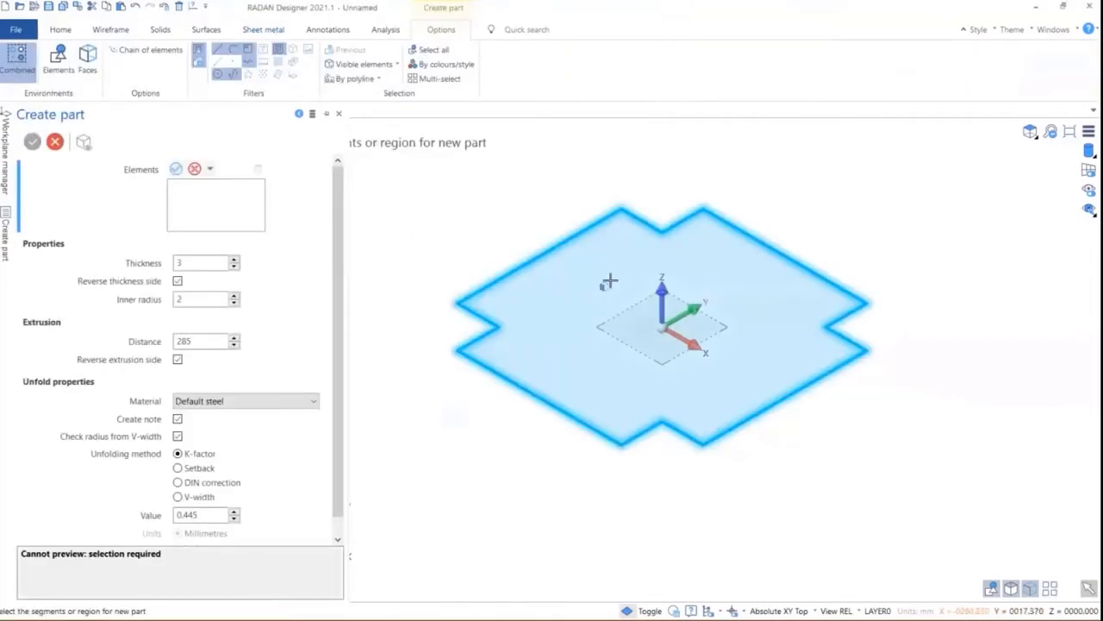
left_click(611, 283)
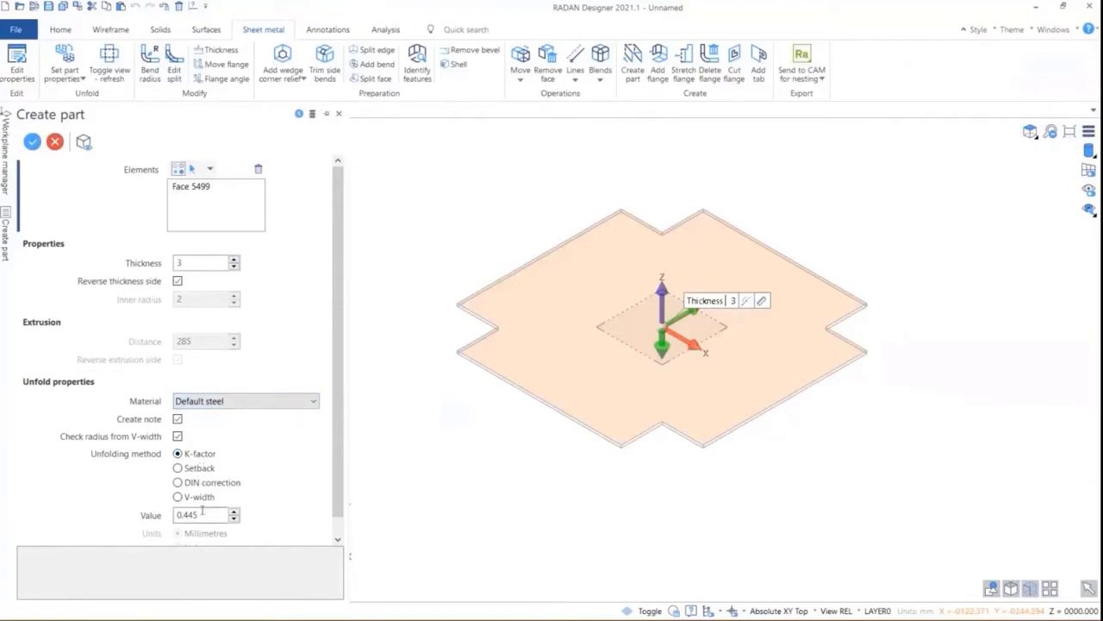
left_click(33, 142)
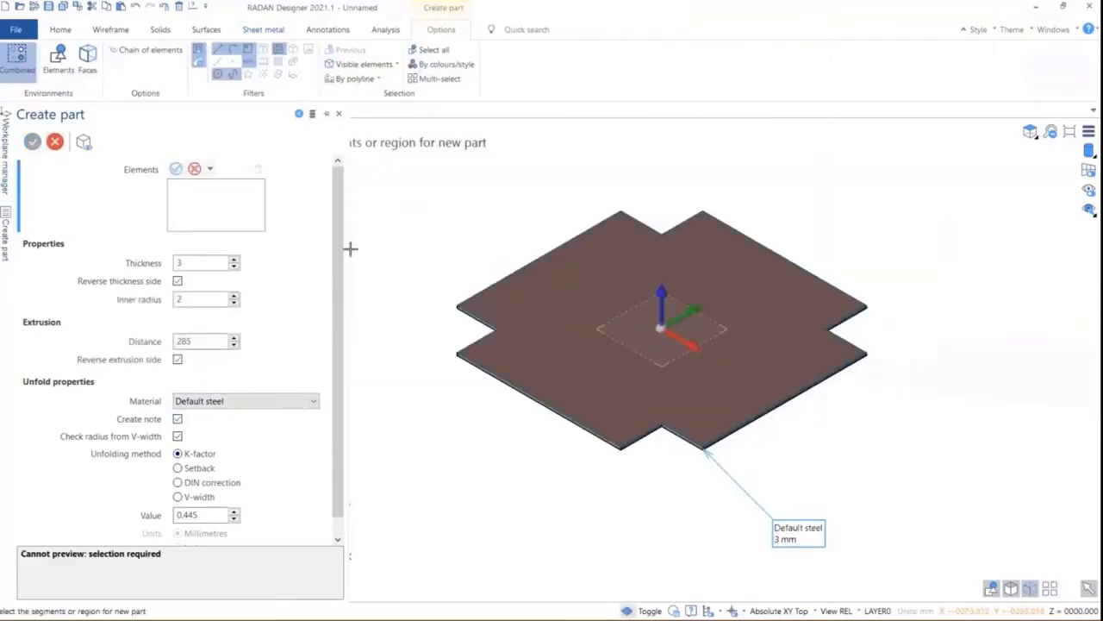
left_click_drag(347, 248, 255, 248)
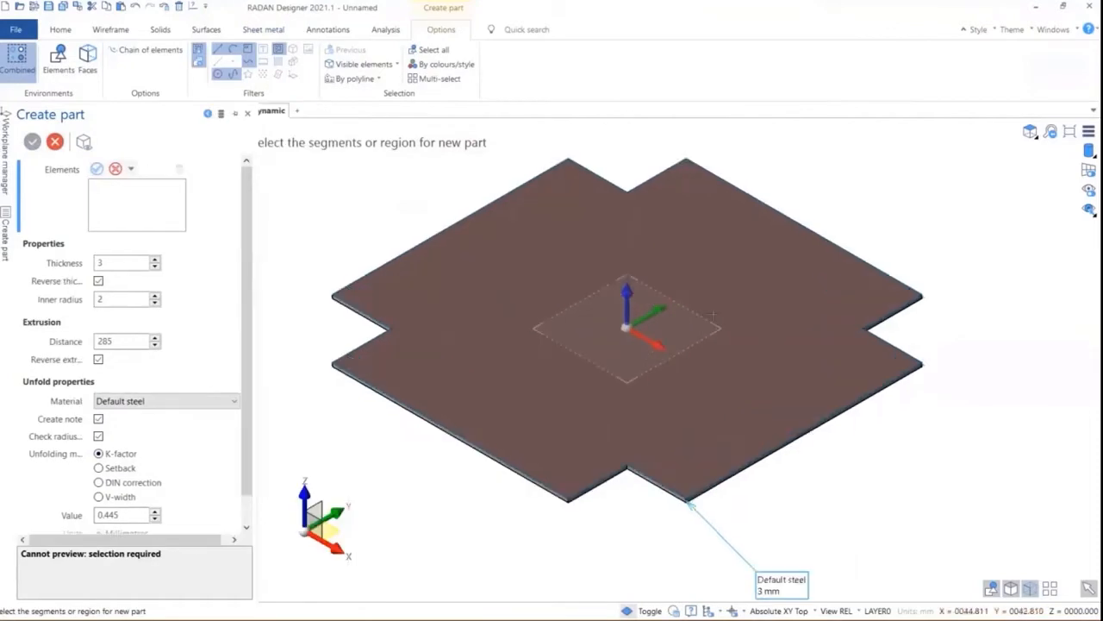
left_click(278, 31)
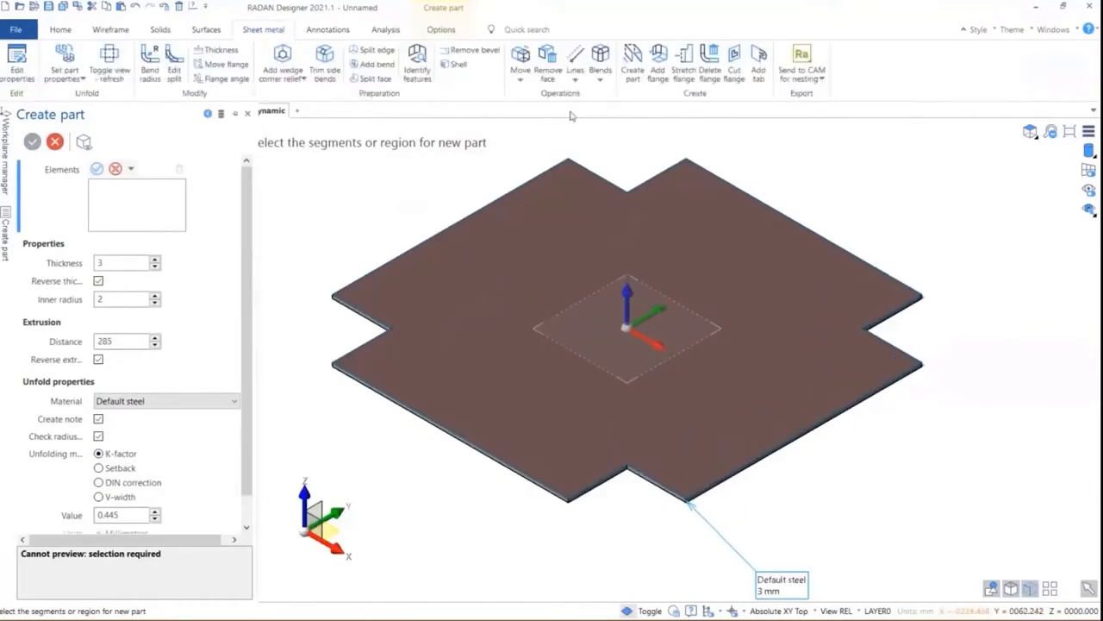
left_click(658, 77)
middle_click_drag(899, 461, 900, 437)
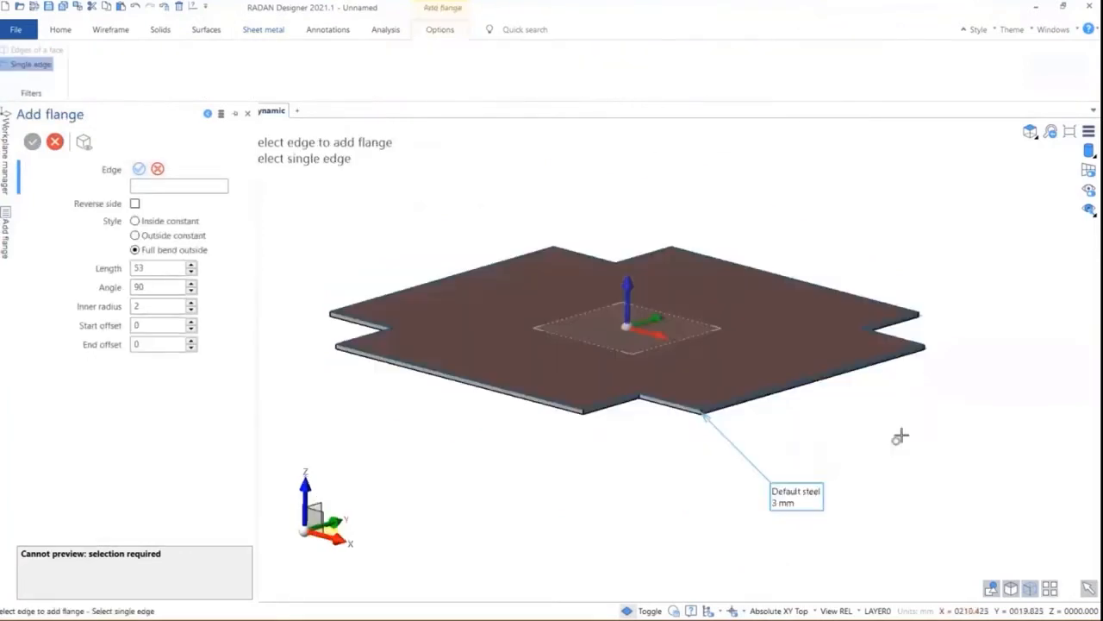
scroll(751, 419, "up", 6)
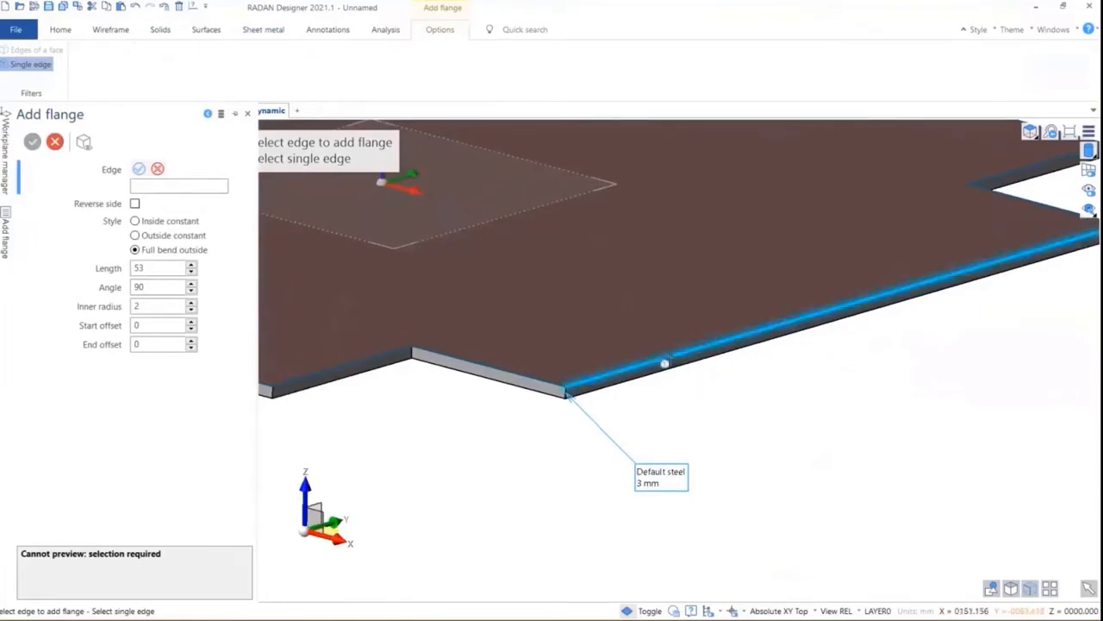
left_click(664, 363)
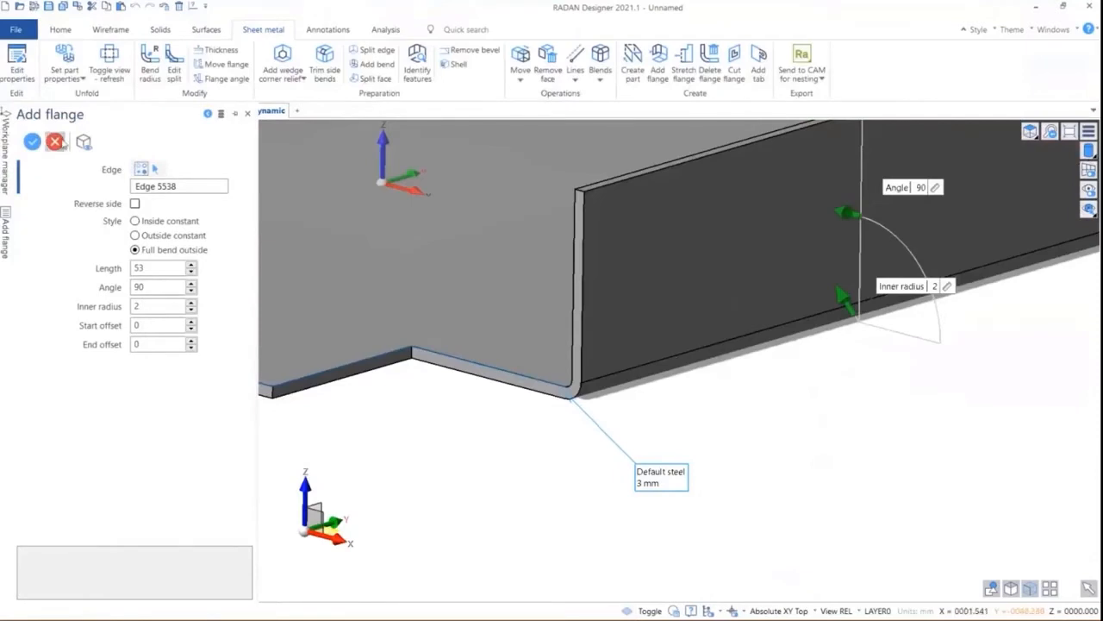
left_click(55, 142)
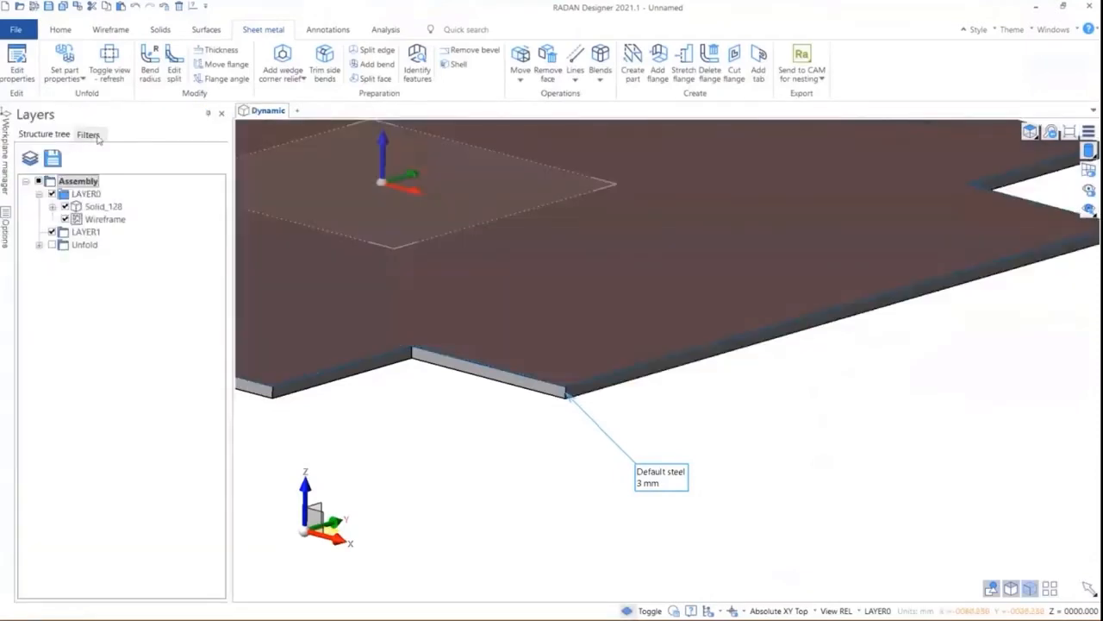
Start a downward 90° flange on the lower outer edge next to the material note, trying the reversed side and switching it back off.
left_click(658, 66)
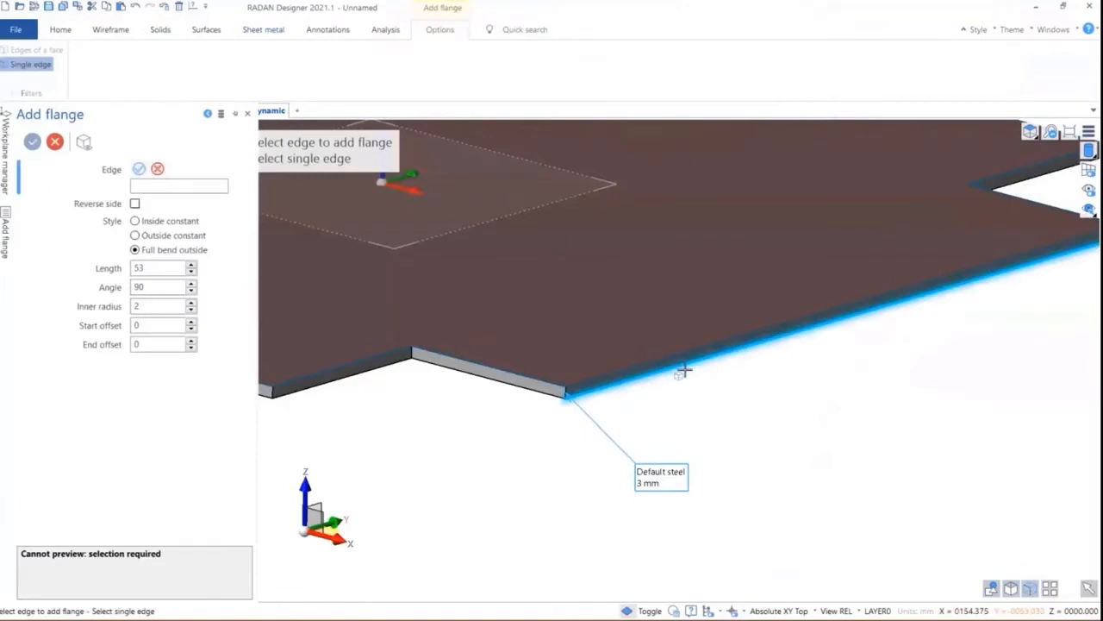
left_click(684, 370)
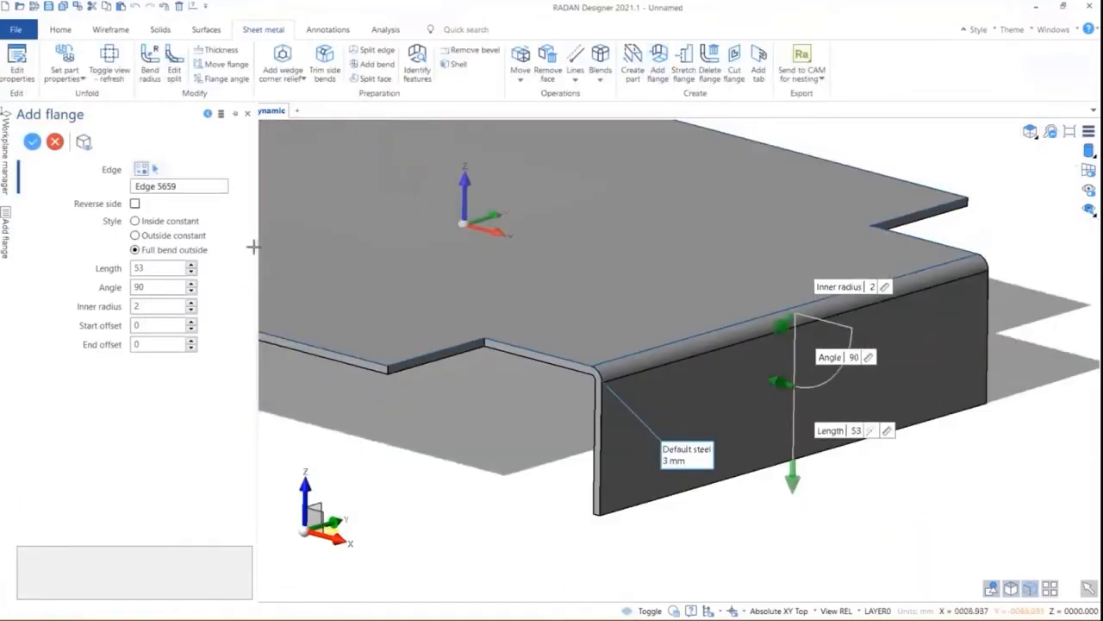
left_click(135, 204)
left_click(135, 204)
left_click(135, 204)
left_click(134, 204)
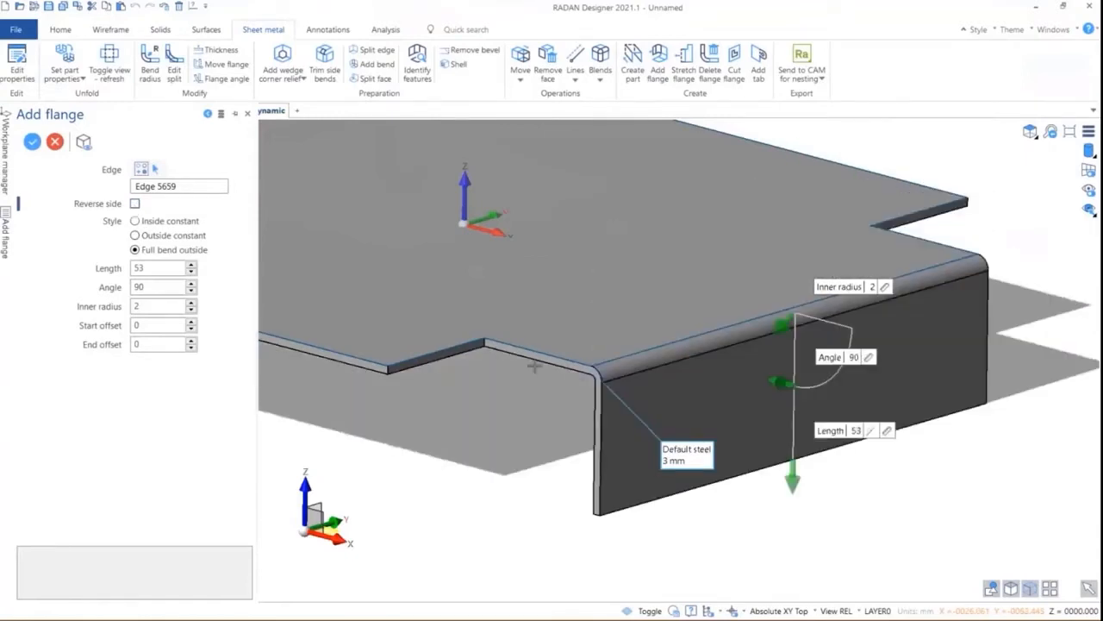
middle_click_drag(534, 365, 564, 365)
scroll(569, 409, "down", 2)
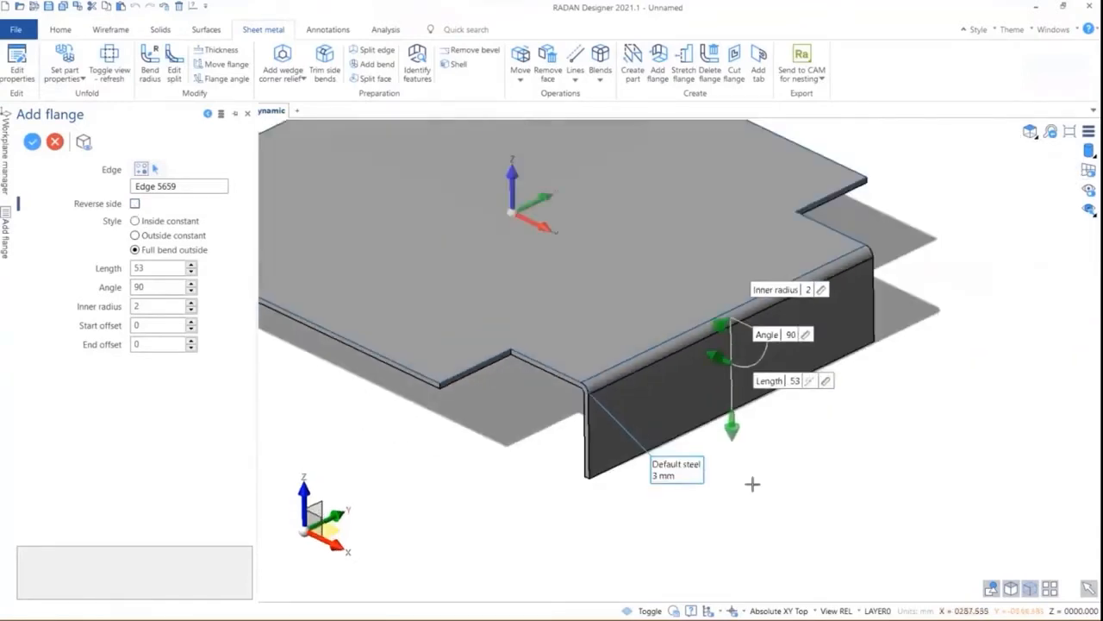
Try the flange handles by stretching the length to 75 mm and tilting it to 64°, and set the angle back to 90°.
left_click_drag(731, 428, 707, 478)
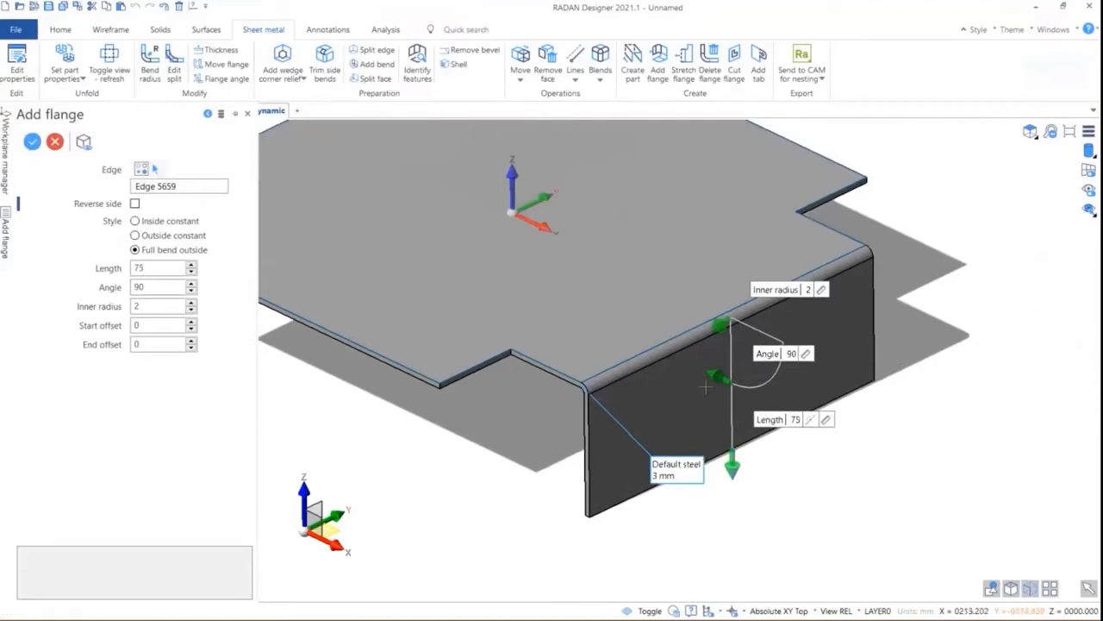
left_click_drag(712, 377, 740, 387)
left_click(809, 356)
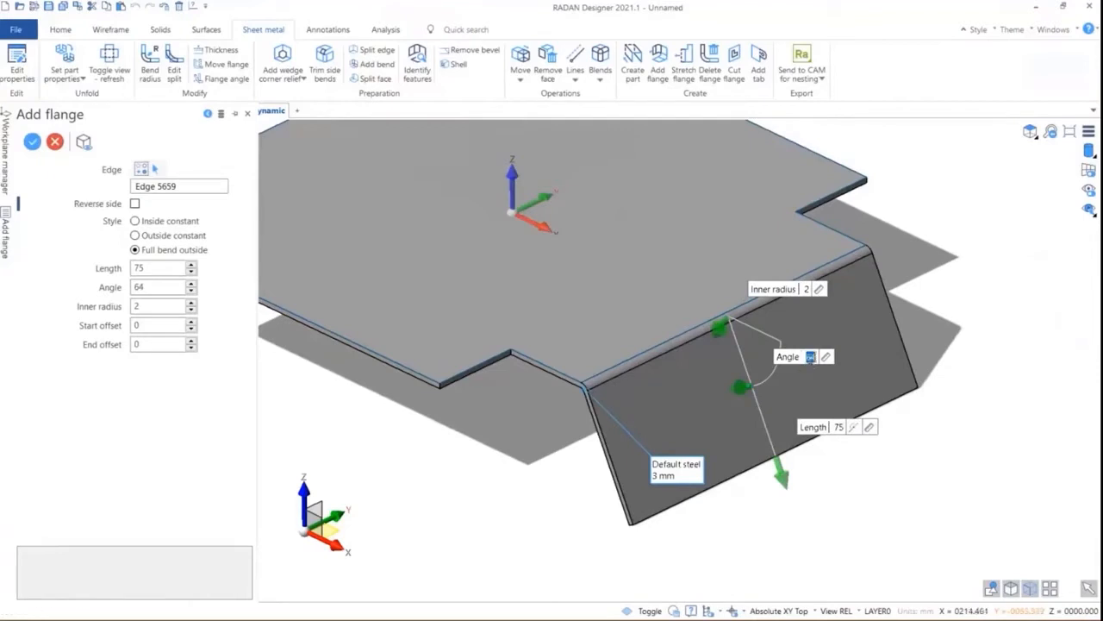
type("90")
key("Return")
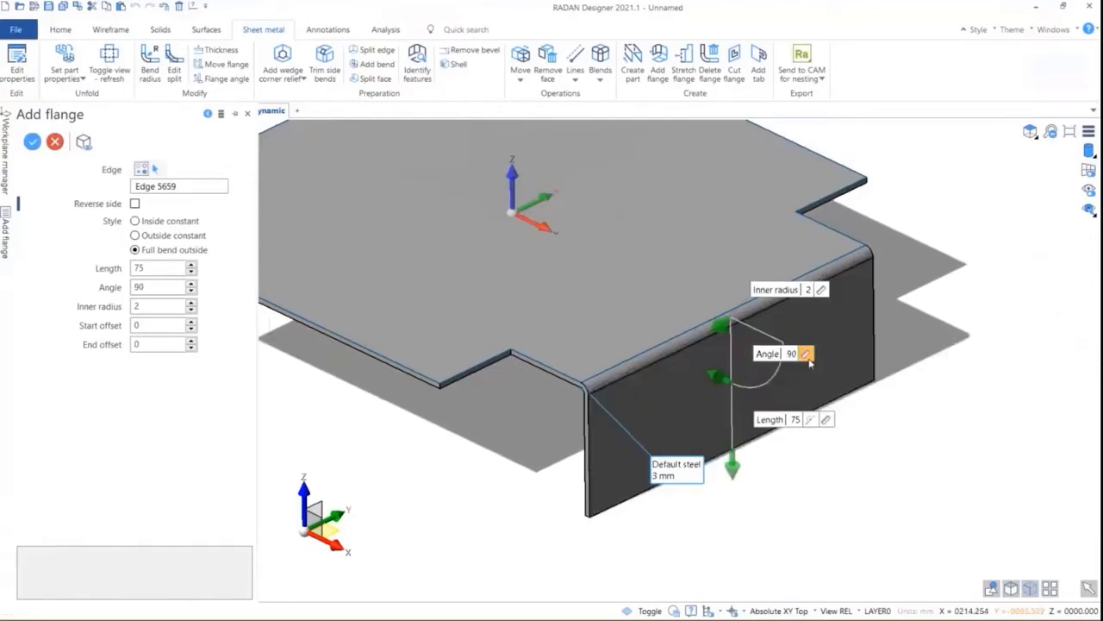
Set the flange length to 50 mm and create the flange.
left_click(796, 423)
type("50")
key("Return")
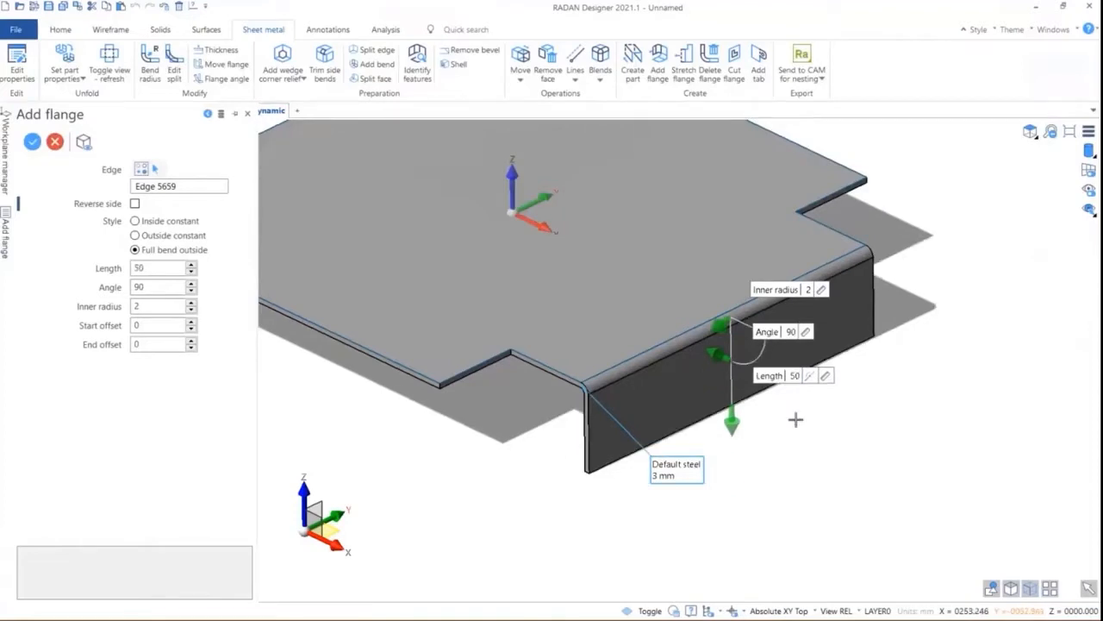
Add a matching 50 mm downward flange at 90° on the lower edge of the opposite arm.
middle_click_drag(636, 337, 546, 401)
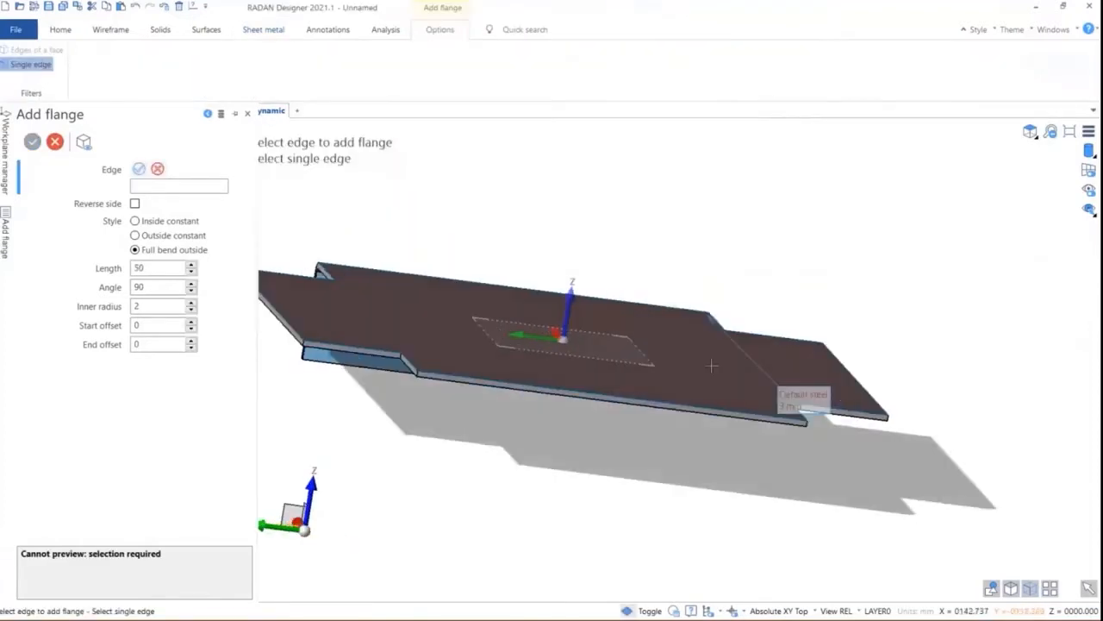
left_click(546, 401)
middle_click_drag(768, 292, 736, 293)
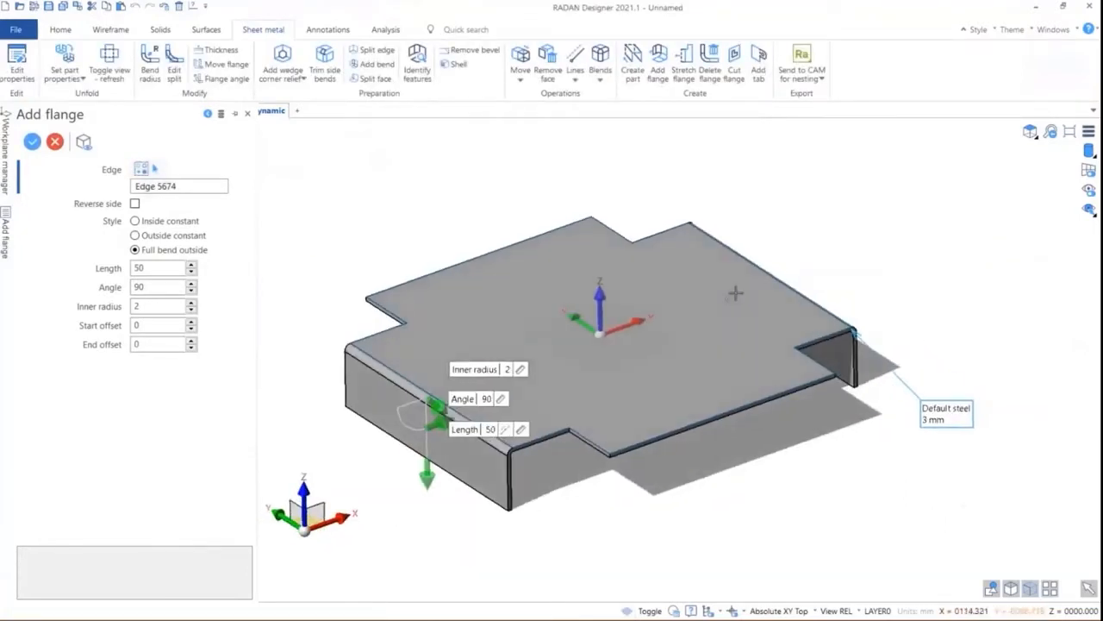
right_click(465, 190)
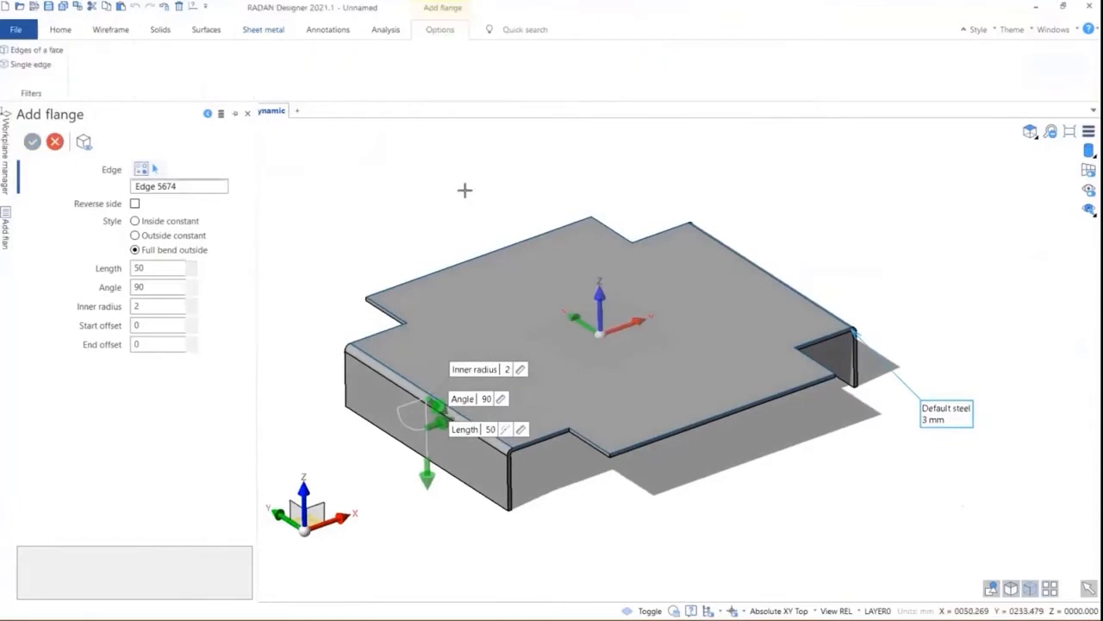
Add 50 mm outward flanges at 90° to the free edges of both downward flanges.
left_click(379, 426)
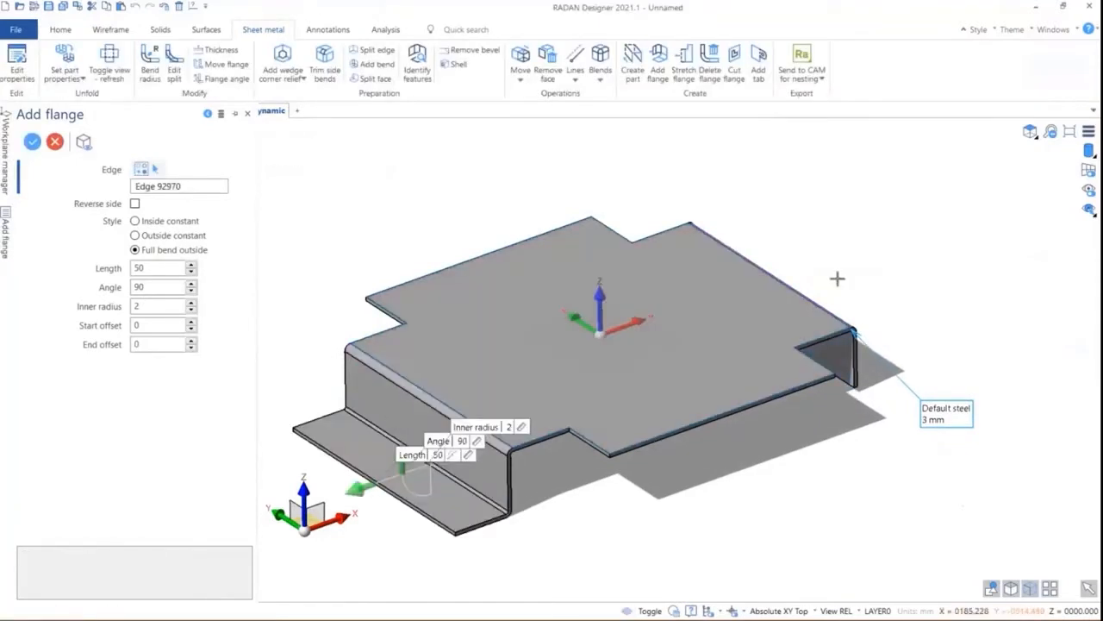
middle_click_drag(849, 207, 770, 246)
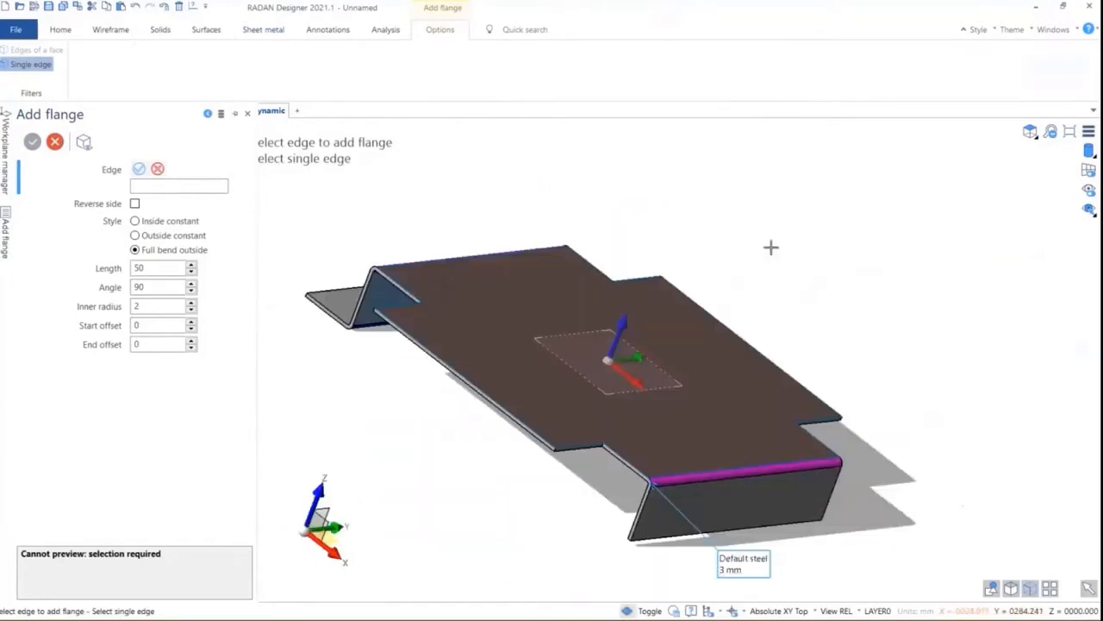
left_click(762, 523)
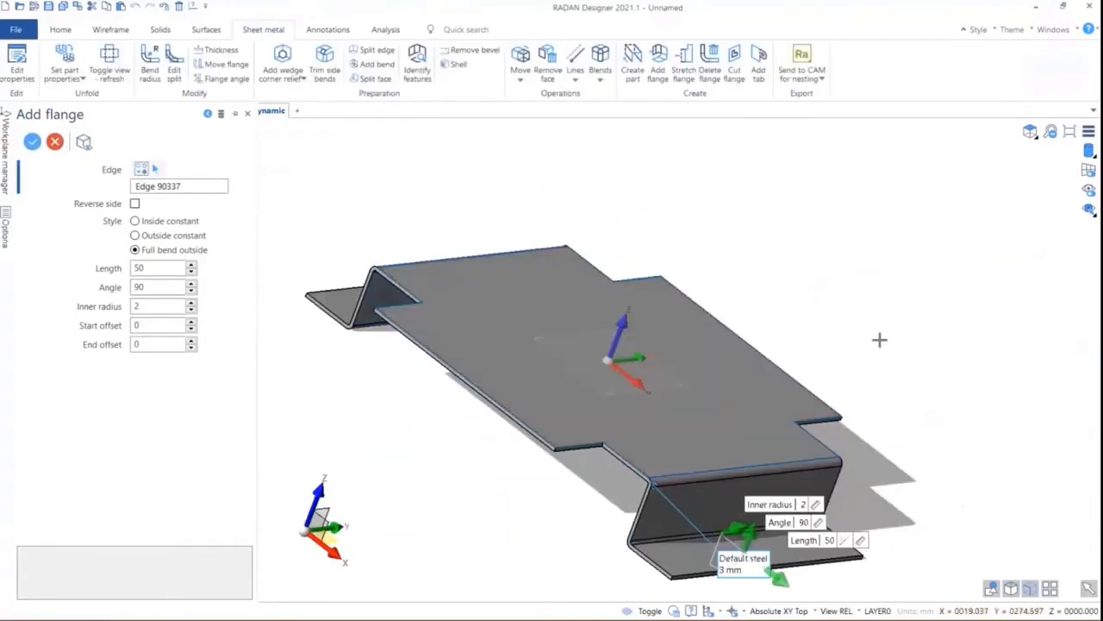
Add an upward flange at 45° with a length of 70 mm on the outer edge of one of the remaining flat arms.
middle_click_drag(868, 261, 785, 243)
key("ctrl+i")
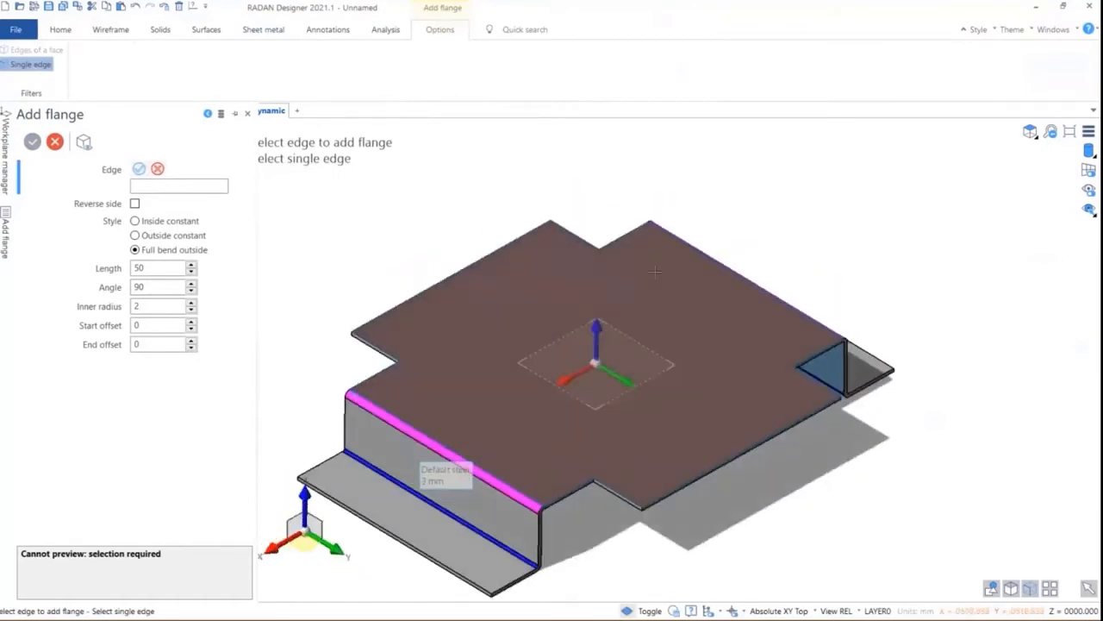
left_click(426, 287)
left_click_drag(452, 251, 444, 246)
type("45")
key("Return")
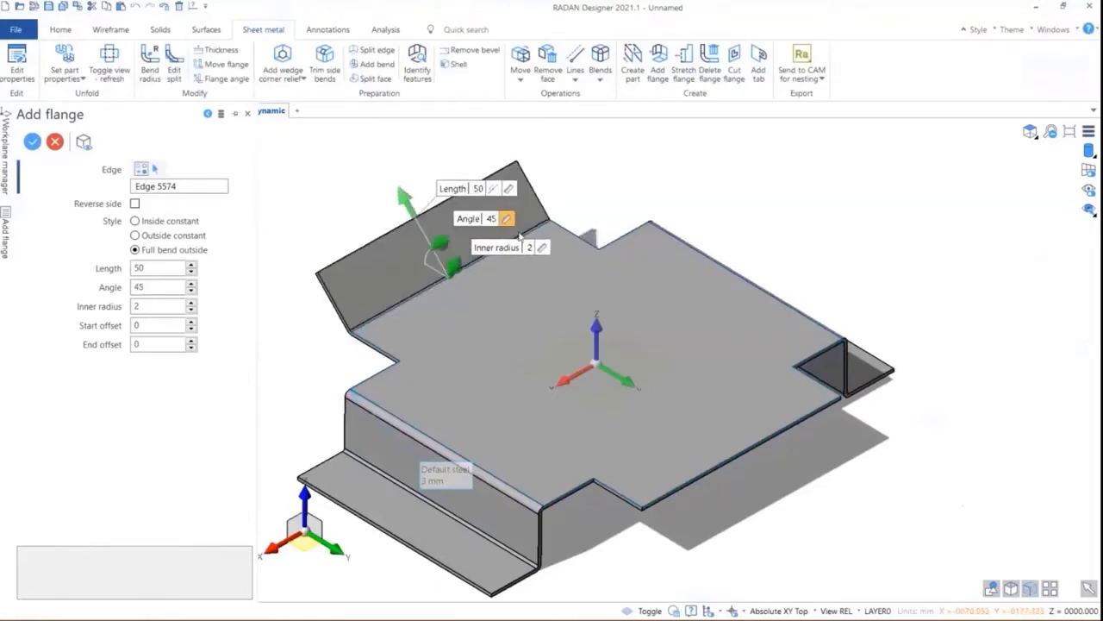
scroll(519, 236, "down", 2)
left_click_drag(499, 226, 478, 185)
type("70")
key("Return")
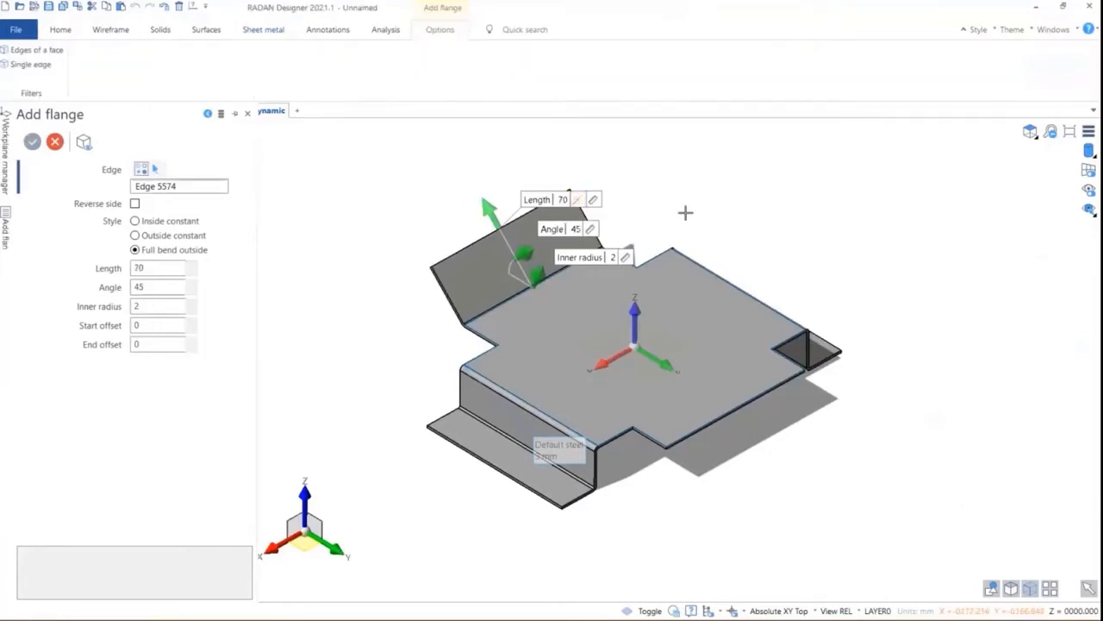
key("Return")
Add a 70 mm outward flange at 45° to the free edge of the sloped flange.
middle_click_drag(721, 207, 776, 237)
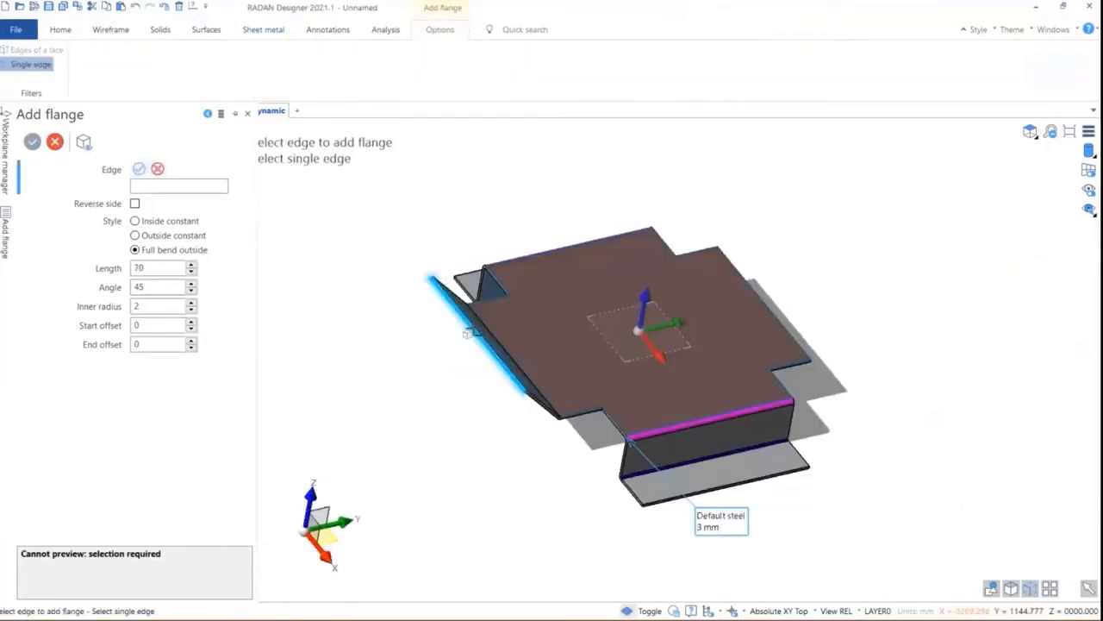
left_click(466, 333)
middle_click_drag(739, 337, 708, 306)
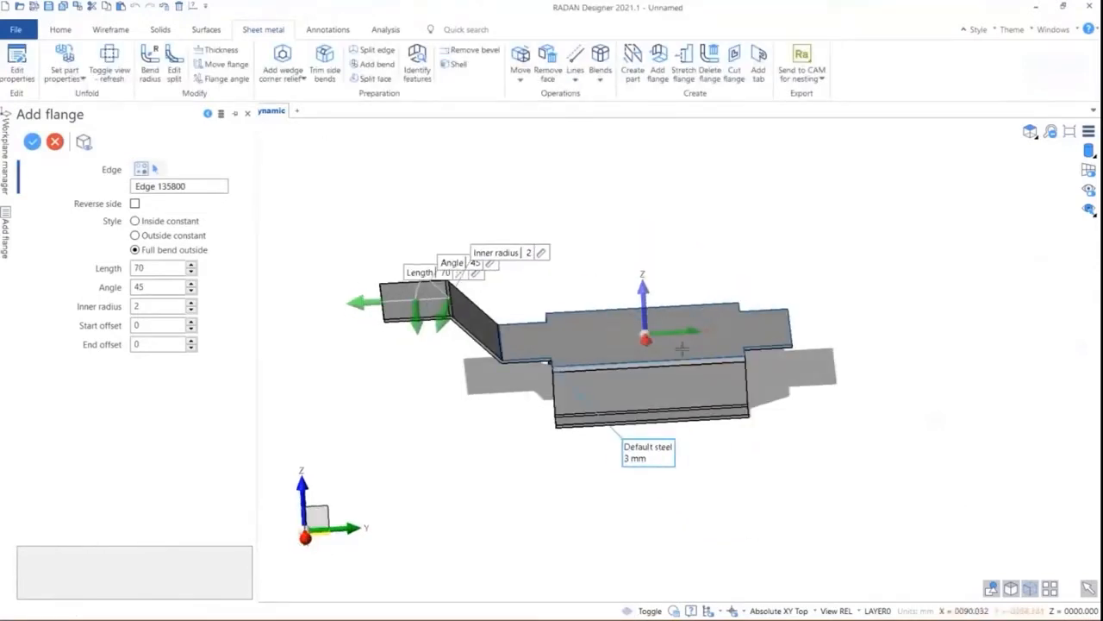
right_click(335, 207)
Add an upward flange at 90°, about 143 mm long, on the outer edge of the last flat arm.
middle_click_drag(425, 199, 653, 247)
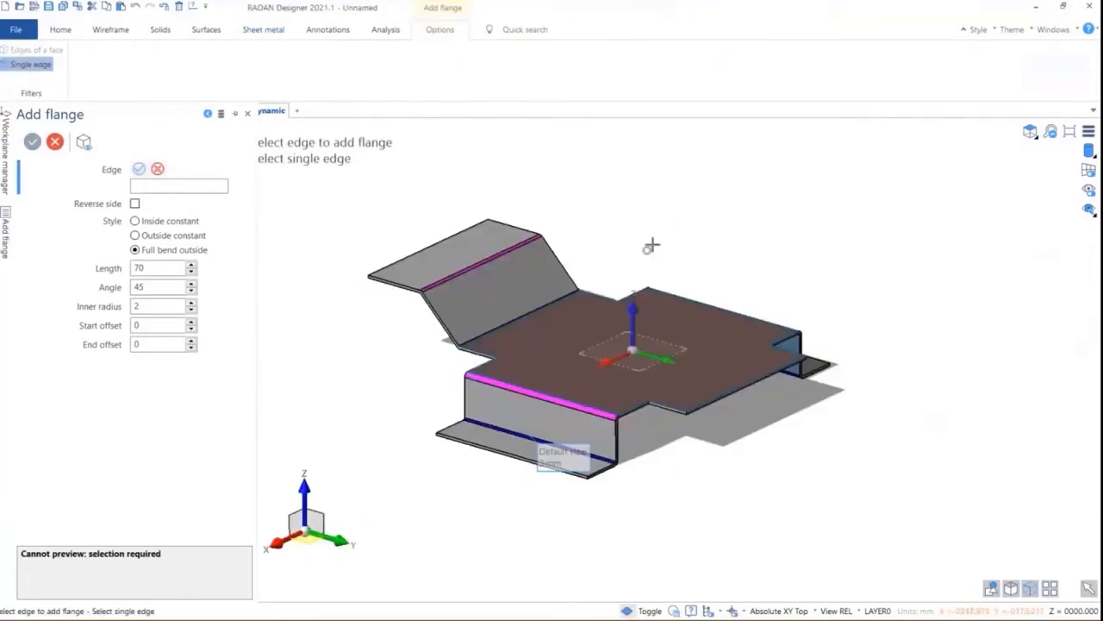
scroll(714, 414, "up", 5)
left_click(714, 392)
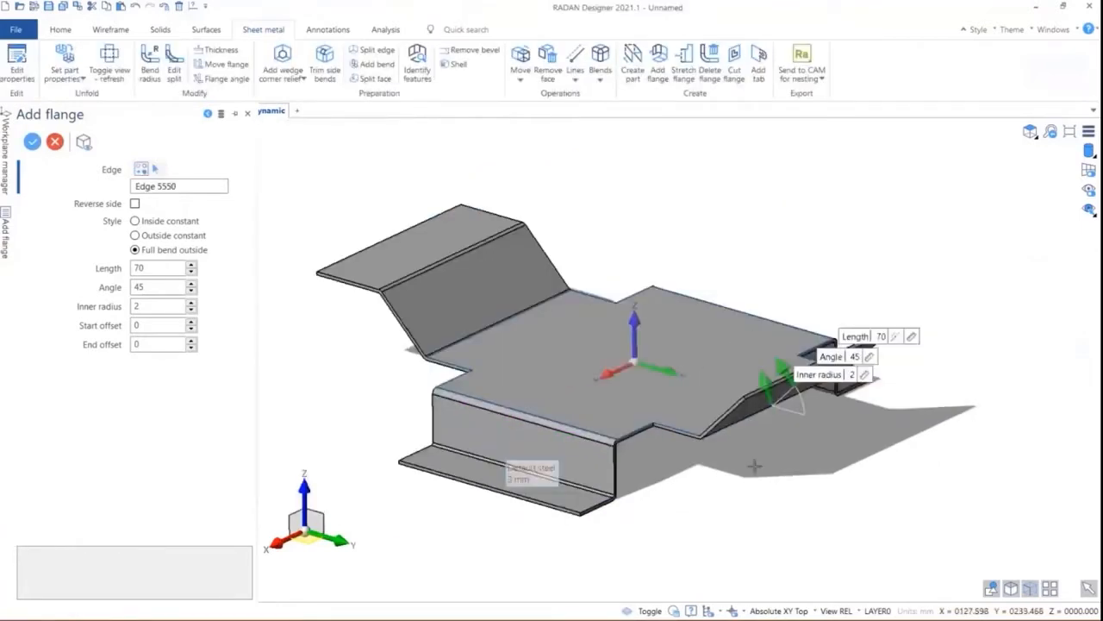
left_click(853, 357)
type("90")
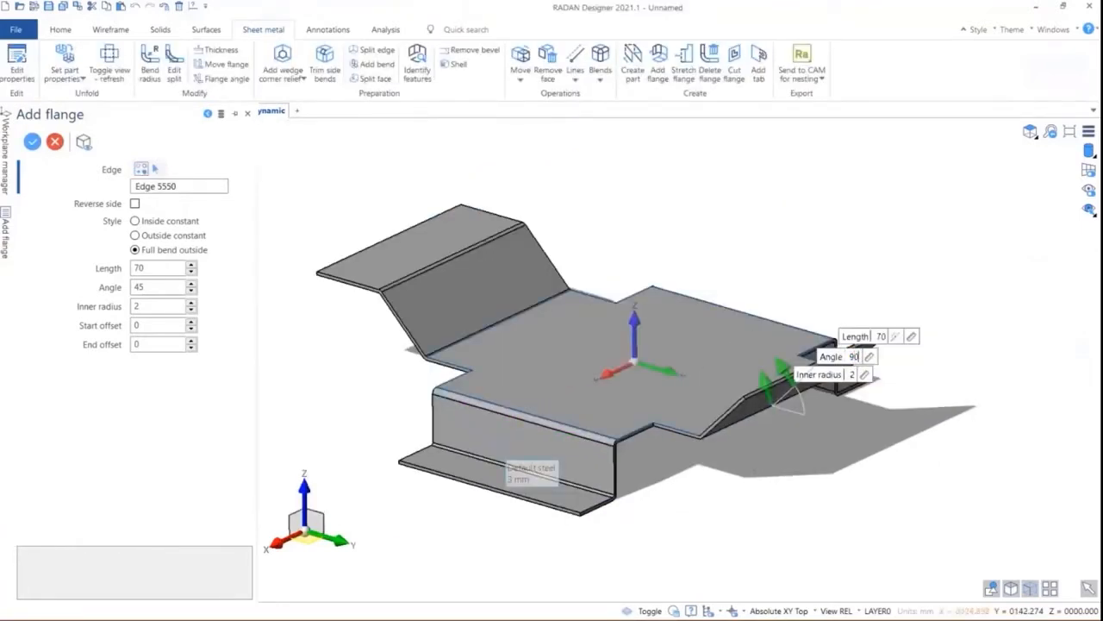
key("Return")
left_click_drag(779, 312, 788, 214)
right_click(874, 255)
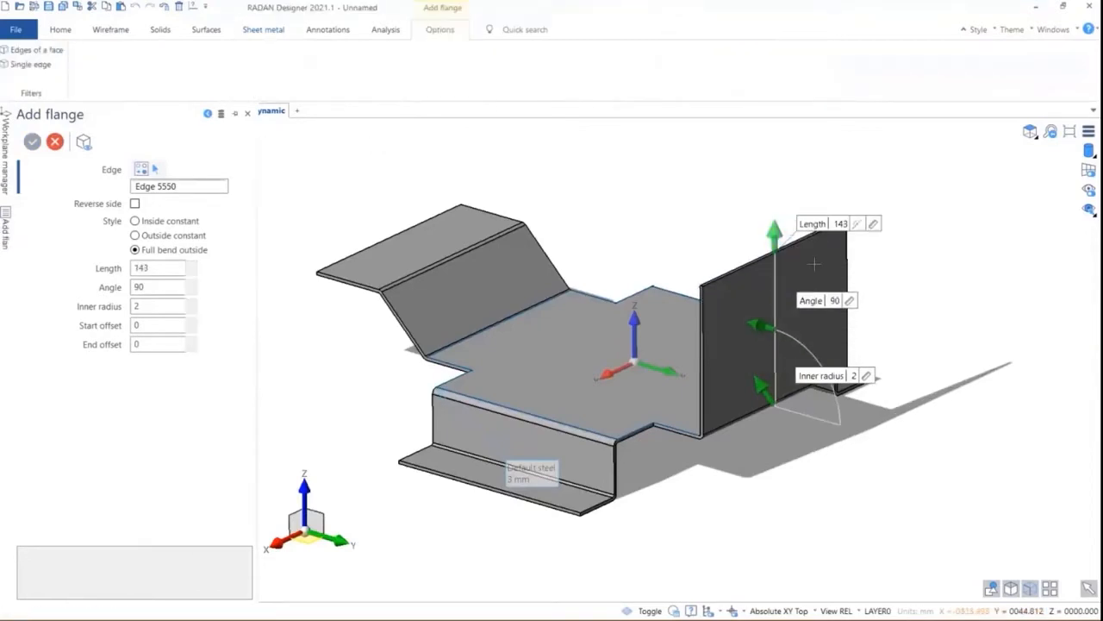
Add an outward flange at 90°, about 56 mm long, to the free edge of the tall upright flange.
left_click(756, 269)
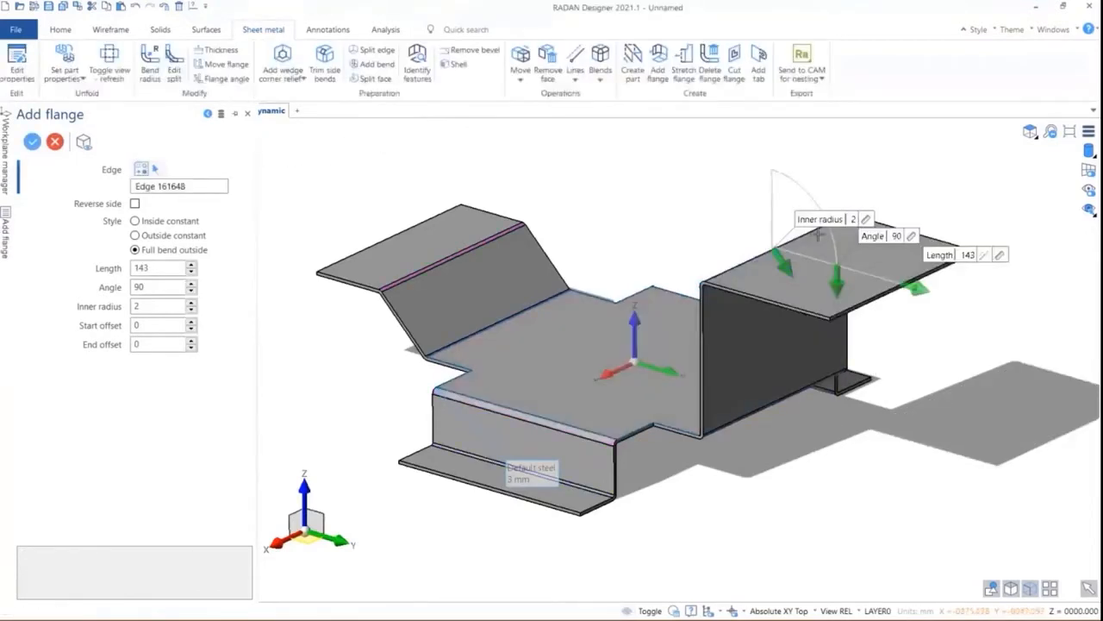
left_click_drag(919, 291, 942, 290)
right_click(941, 290)
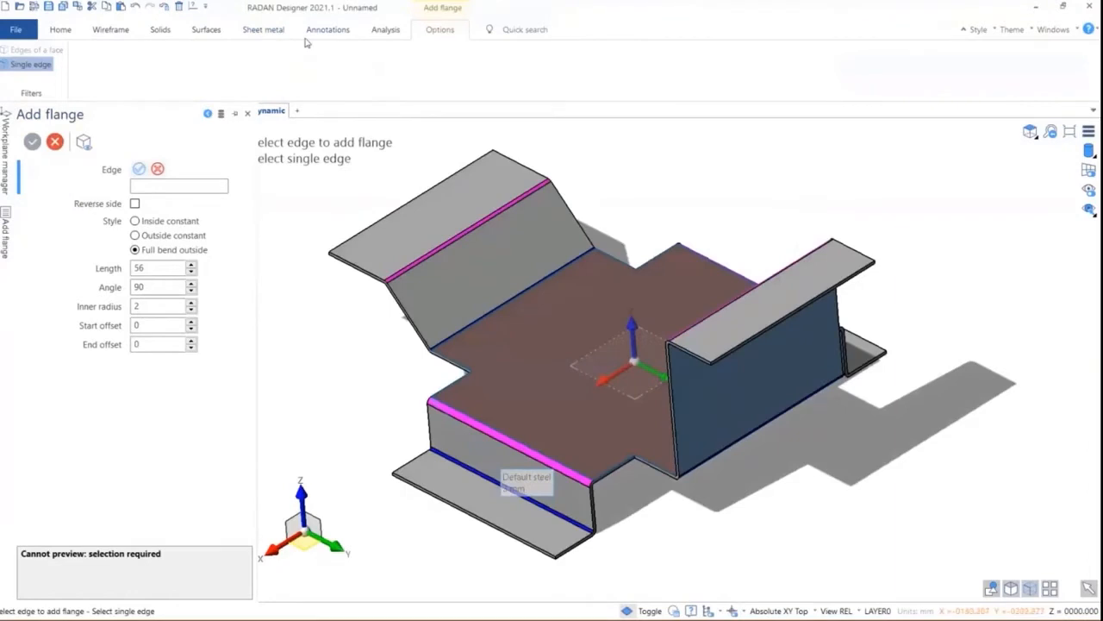
Check the part's unfolded flat pattern and return to the folded model.
left_click(272, 32)
left_click(109, 56)
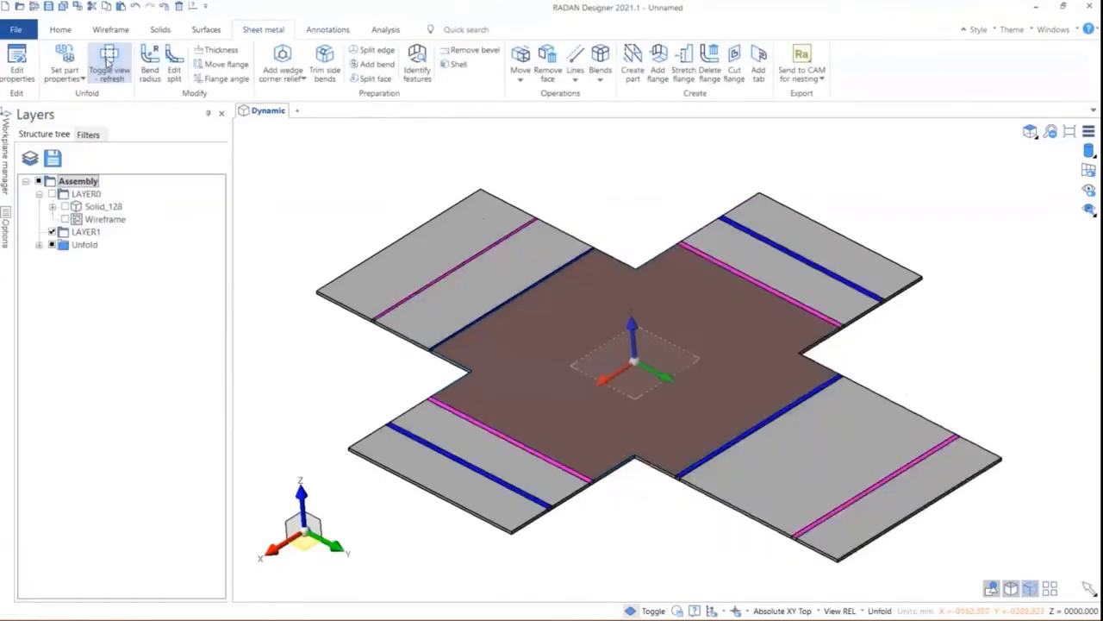
left_click(109, 57)
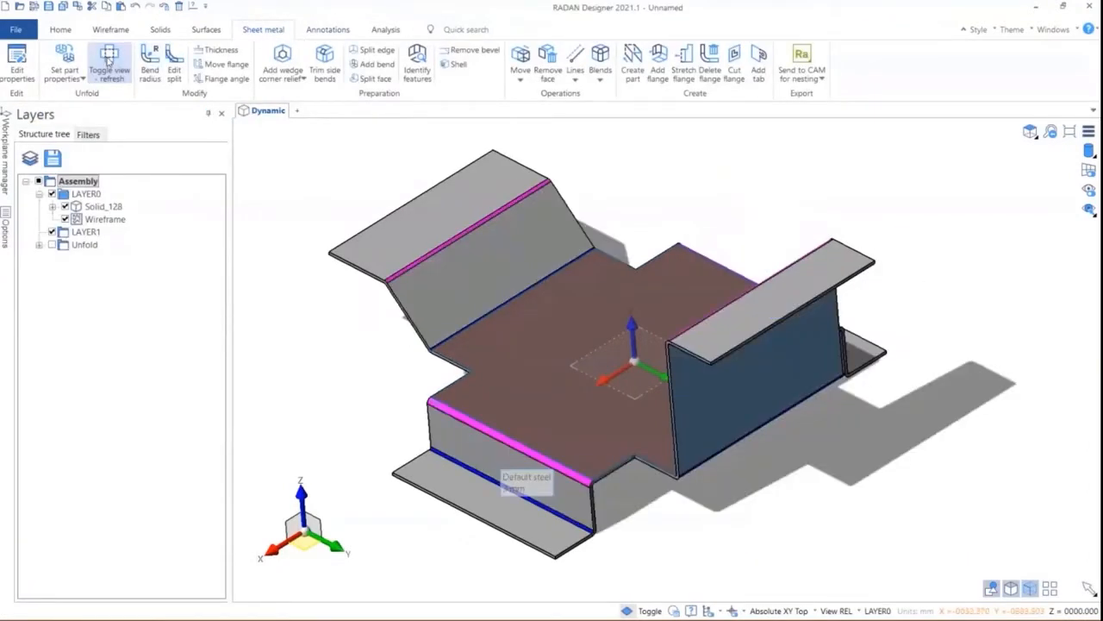
Examine the folded part from several angles, including the standard Right view.
middle_click_drag(482, 264, 558, 287)
scroll(562, 439, "down", 3)
middle_click_drag(643, 279, 546, 254)
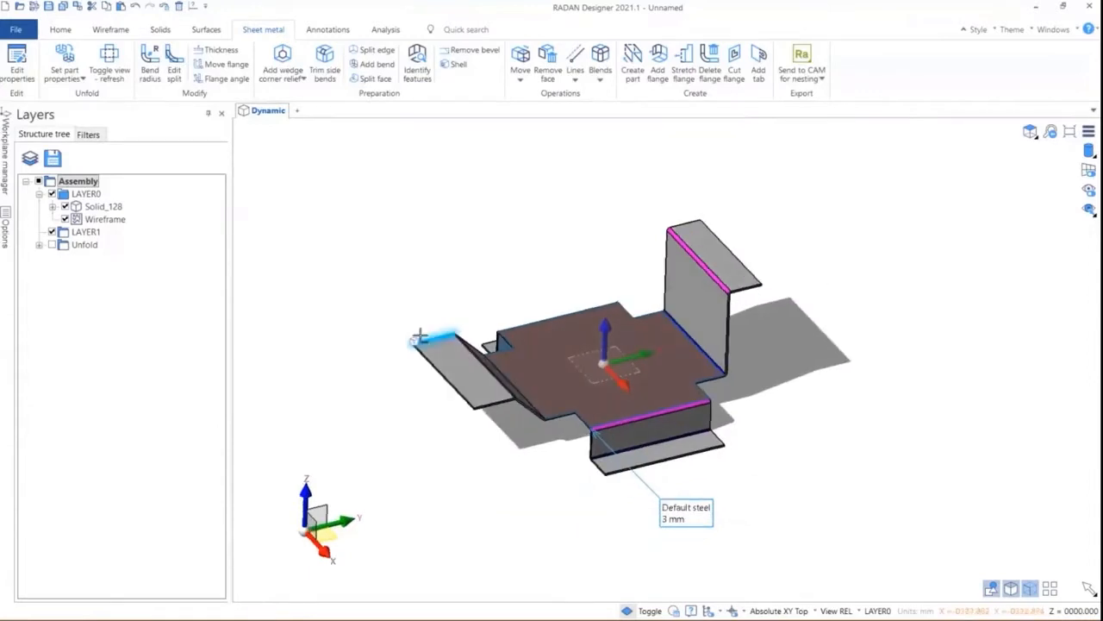
left_click(1031, 131)
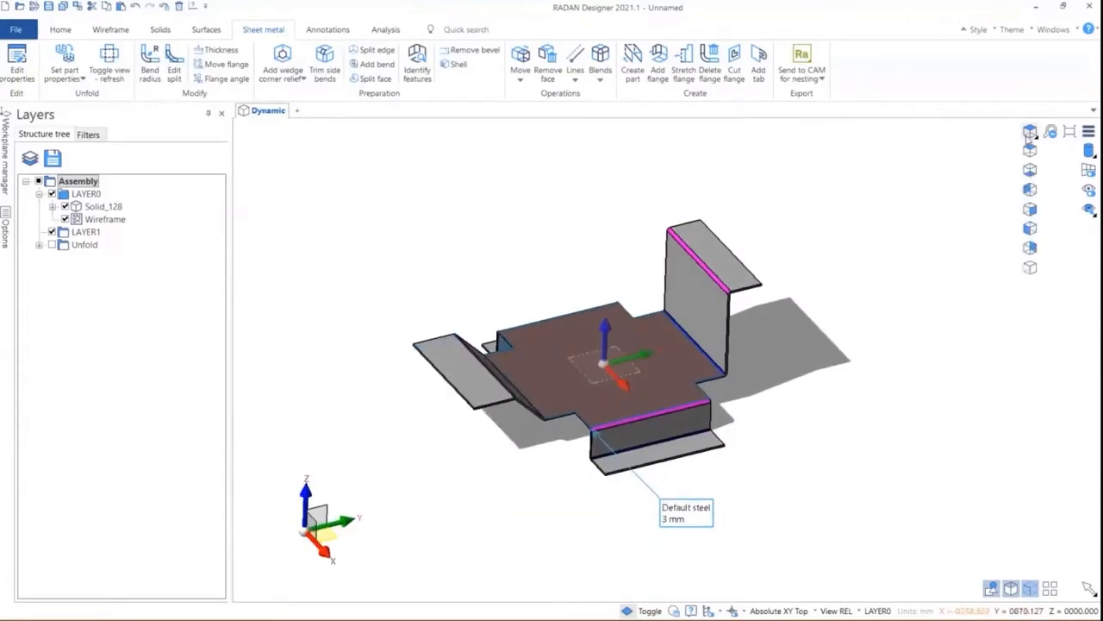
left_click(1031, 210)
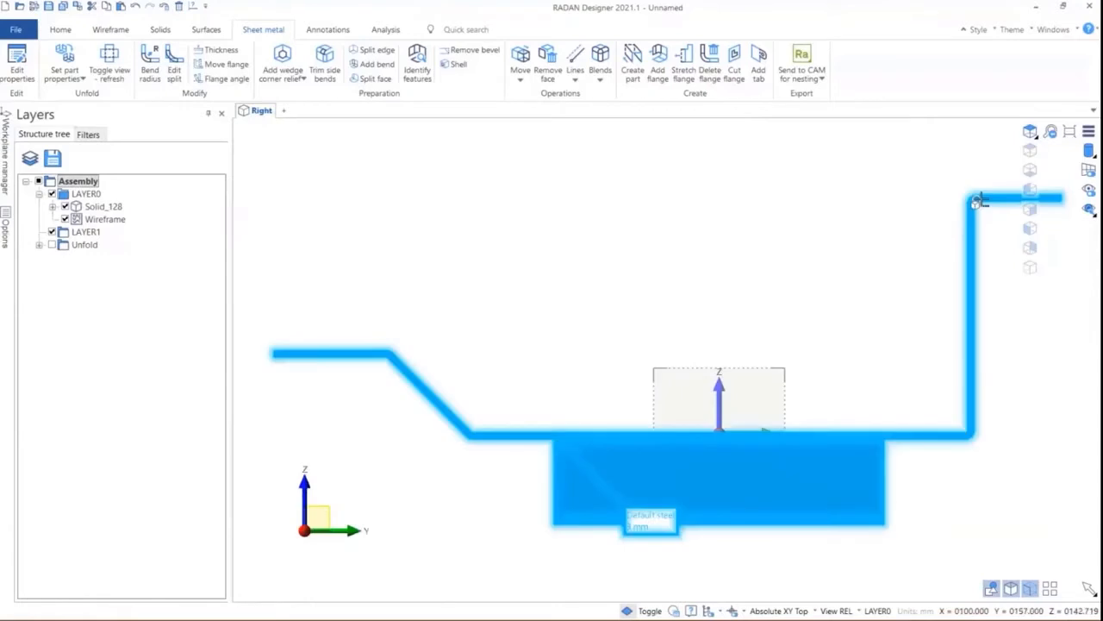
middle_click_drag(564, 345, 608, 297)
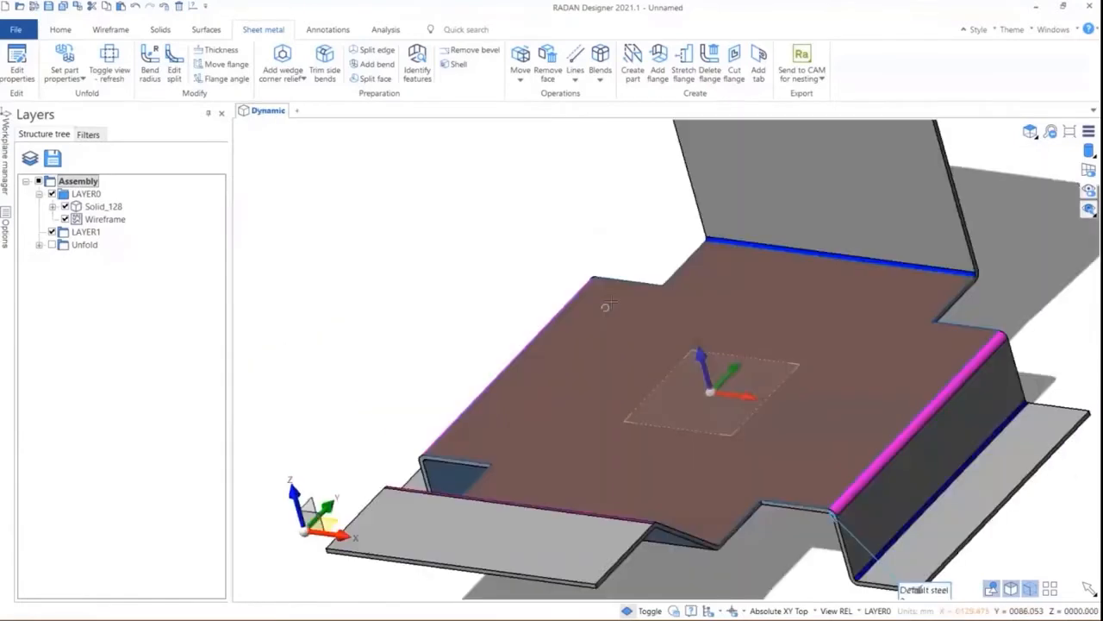
scroll(611, 304, "down", 3)
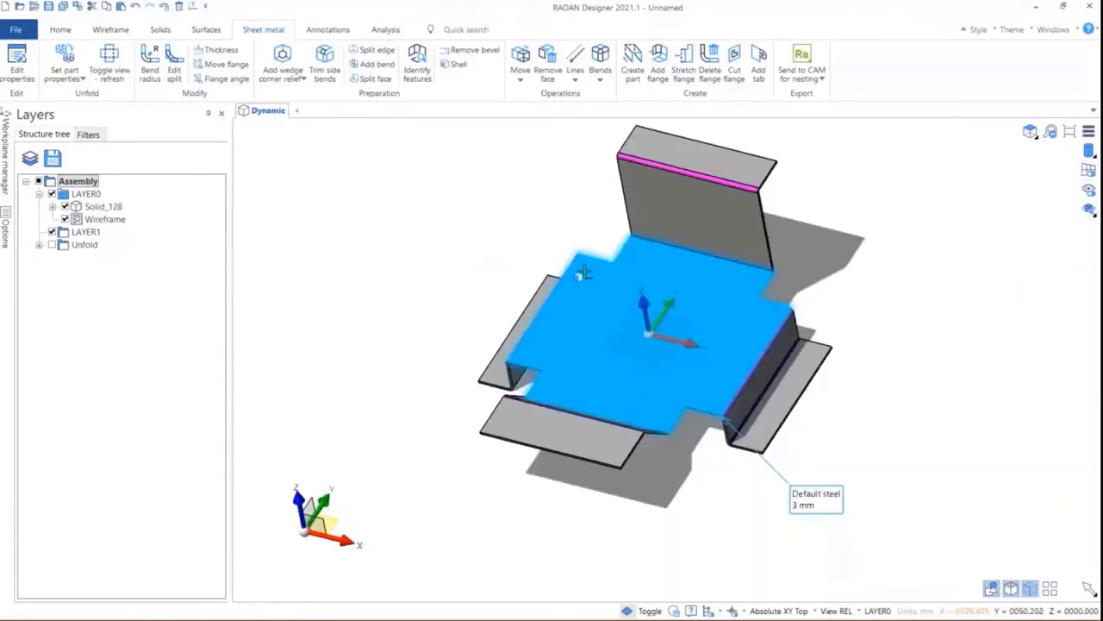
Move the flange on top of the tall upright about 98 mm down towards the base.
left_click(223, 64)
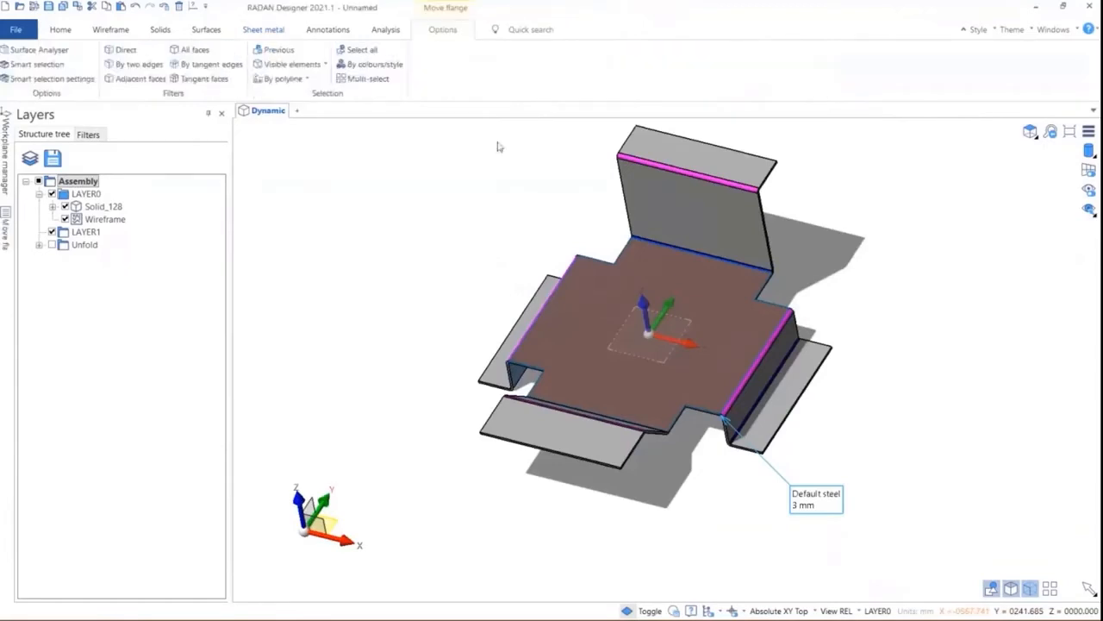
left_click(689, 143)
right_click(689, 143)
left_click_drag(693, 144, 483, 426)
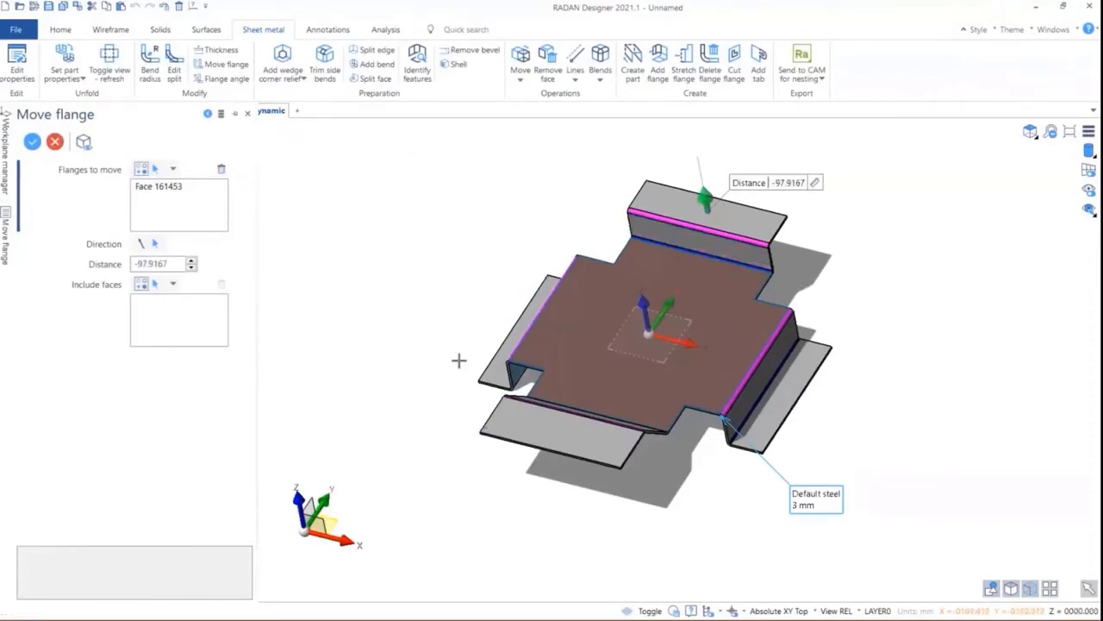
right_click(430, 245)
Examine the lowered flange and the rest of the folded part from all sides.
middle_click_drag(722, 239, 668, 212)
middle_click_drag(696, 294, 756, 320)
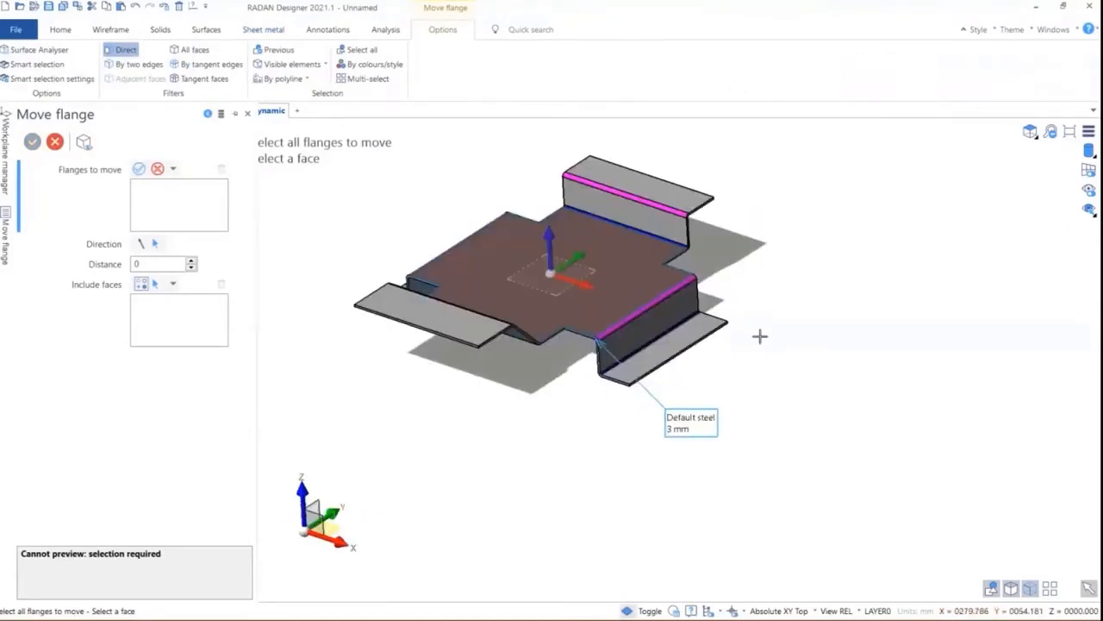
scroll(750, 304, "down", 3)
scroll(749, 303, "up", 3)
middle_click_drag(724, 316, 644, 324)
scroll(805, 224, "down", 3)
scroll(788, 232, "up", 5)
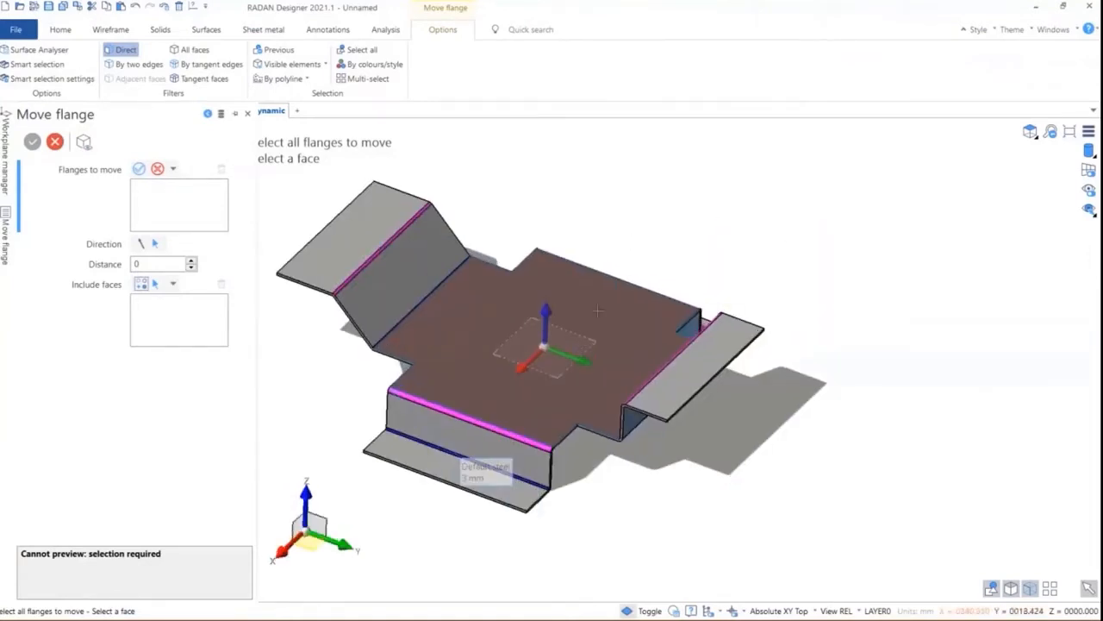
middle_click_drag(571, 293, 582, 321)
scroll(424, 251, "down", 2)
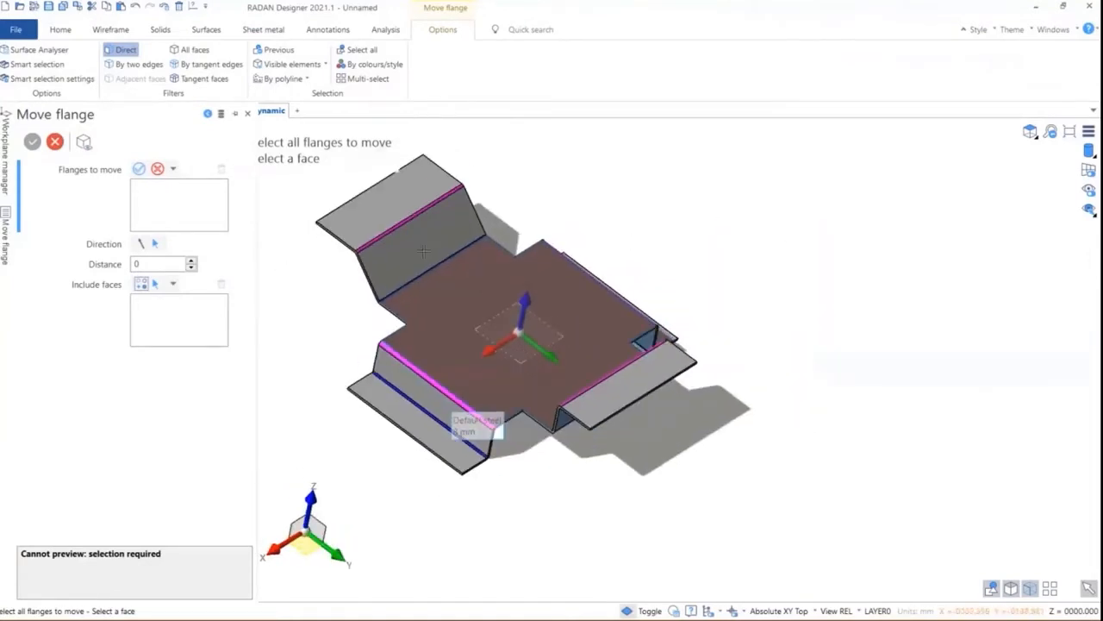
Draw a circle with a 20 mm radius in the middle of the sloped flange's face.
left_click(112, 32)
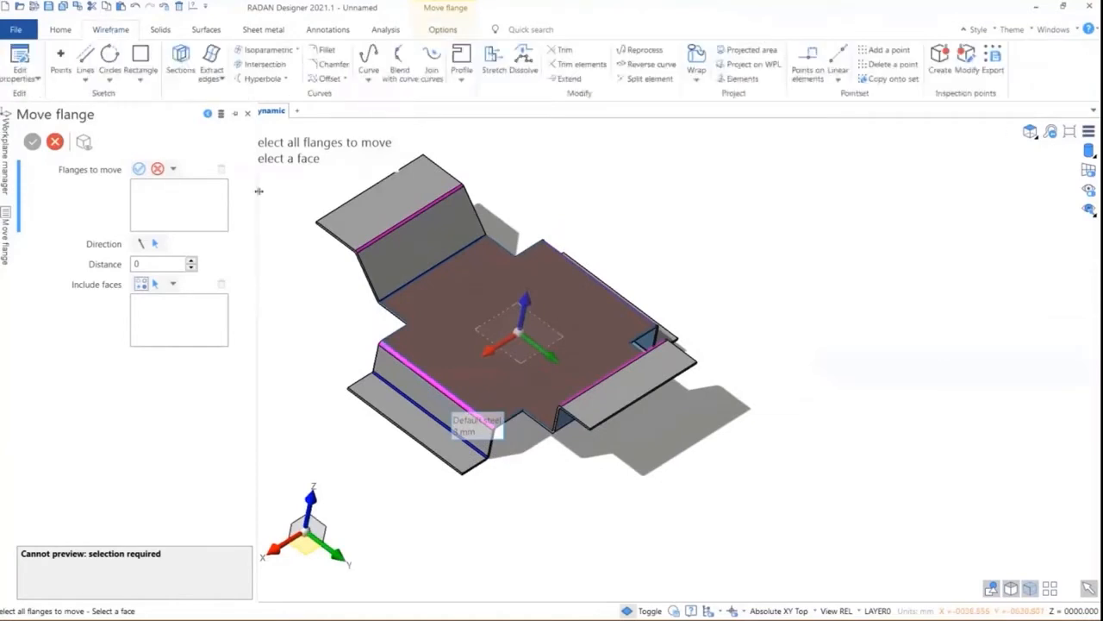
scroll(258, 191, "up", 2)
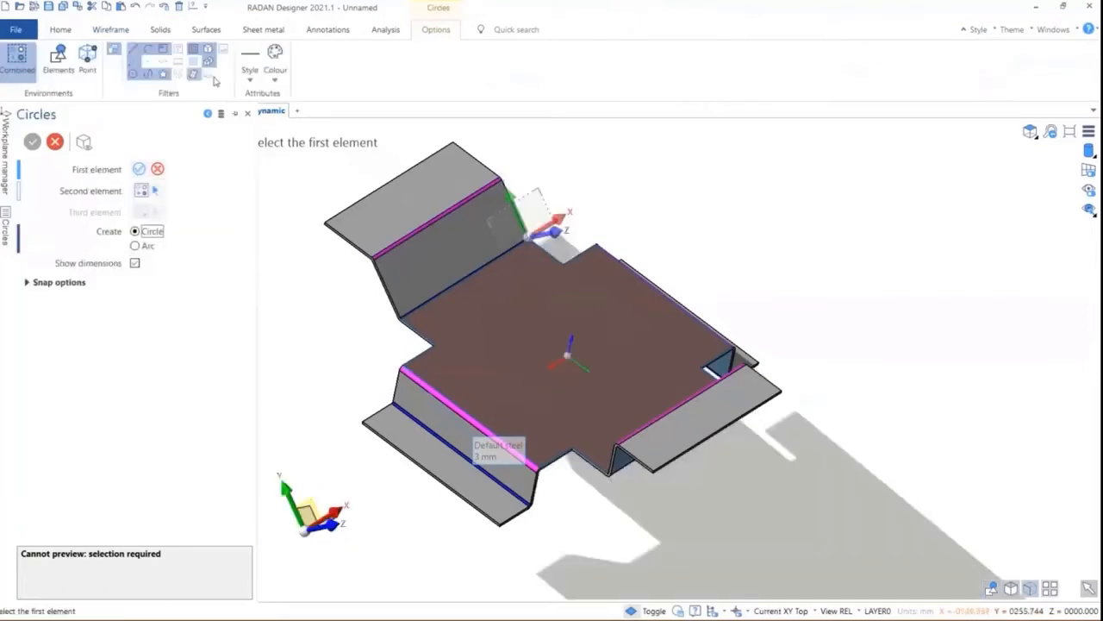
left_click(87, 58)
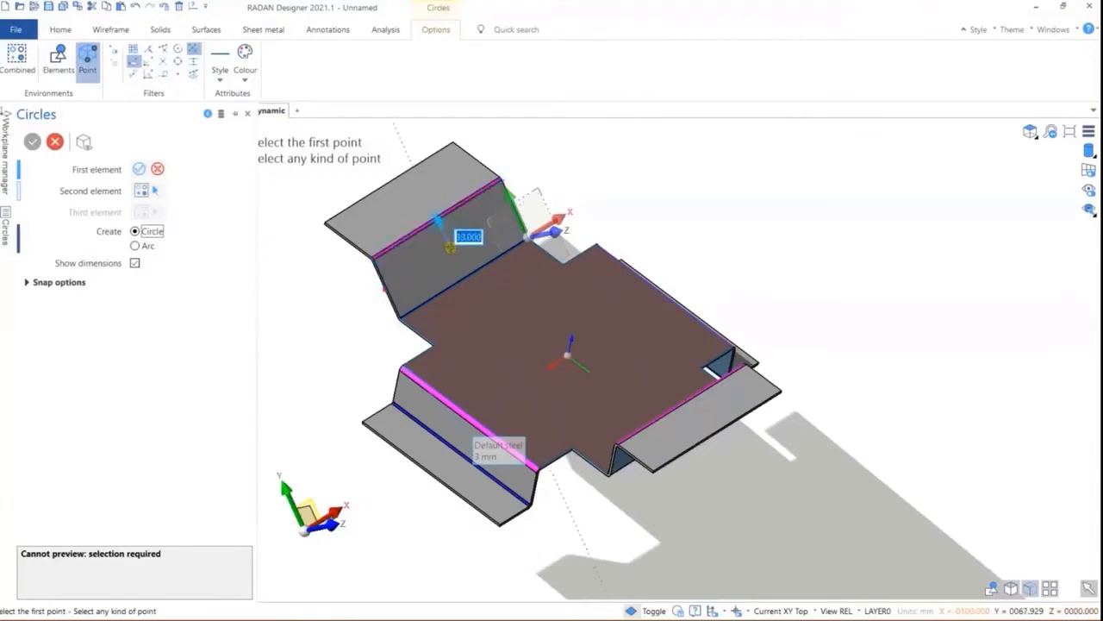
left_click(450, 247)
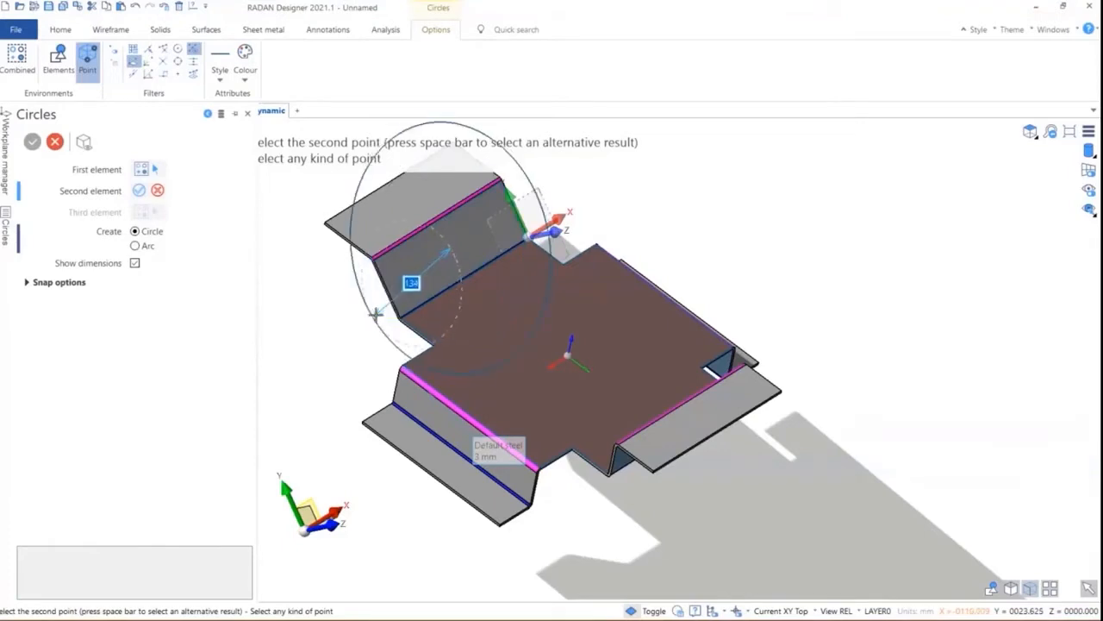
type("20")
key("Return")
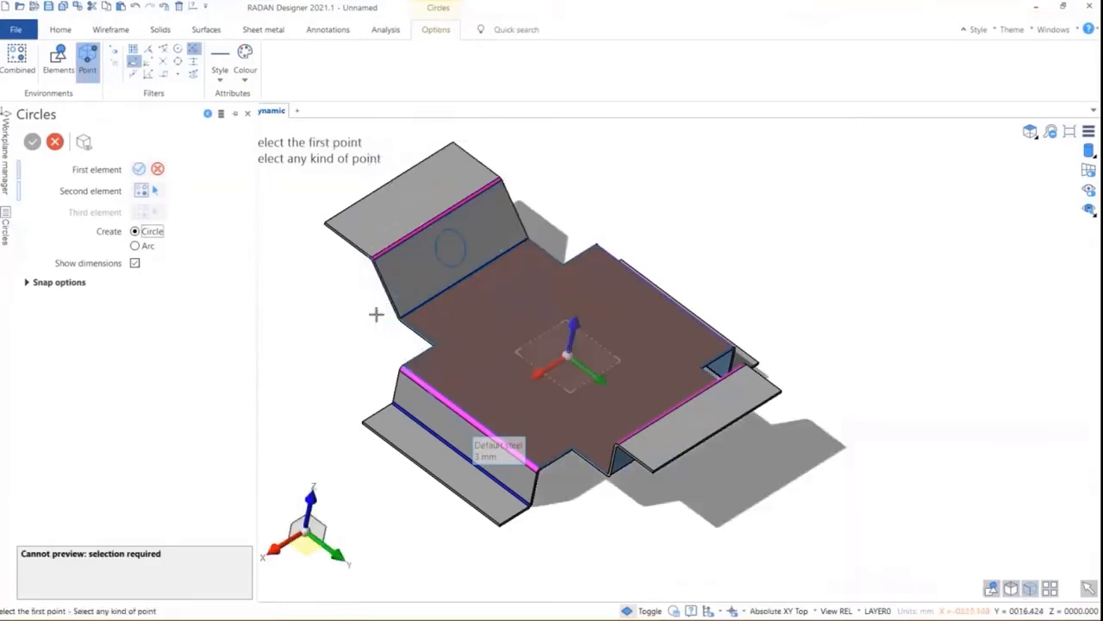
Cut the circle through the sloped flange with an offset of 2 and a reverse offset of 14.
left_click(281, 34)
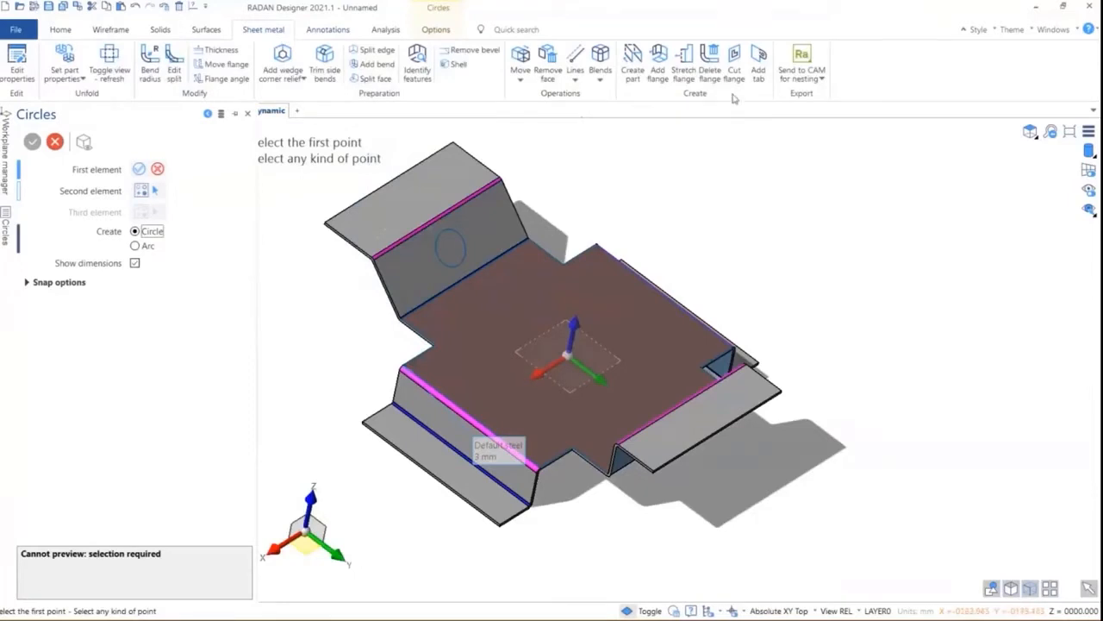
left_click(735, 76)
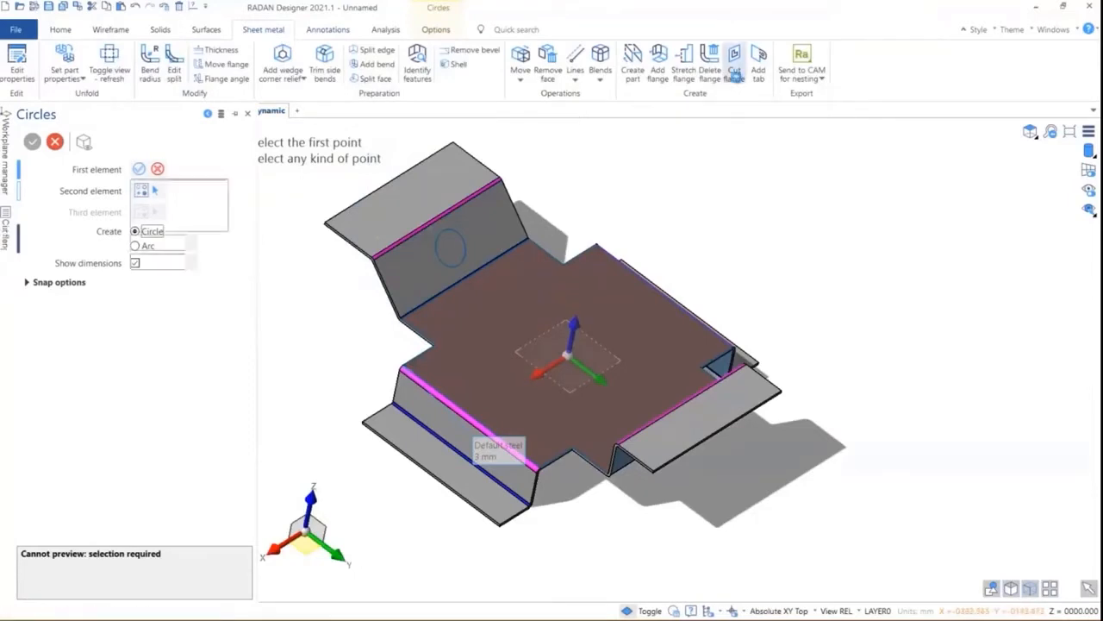
left_click(464, 248)
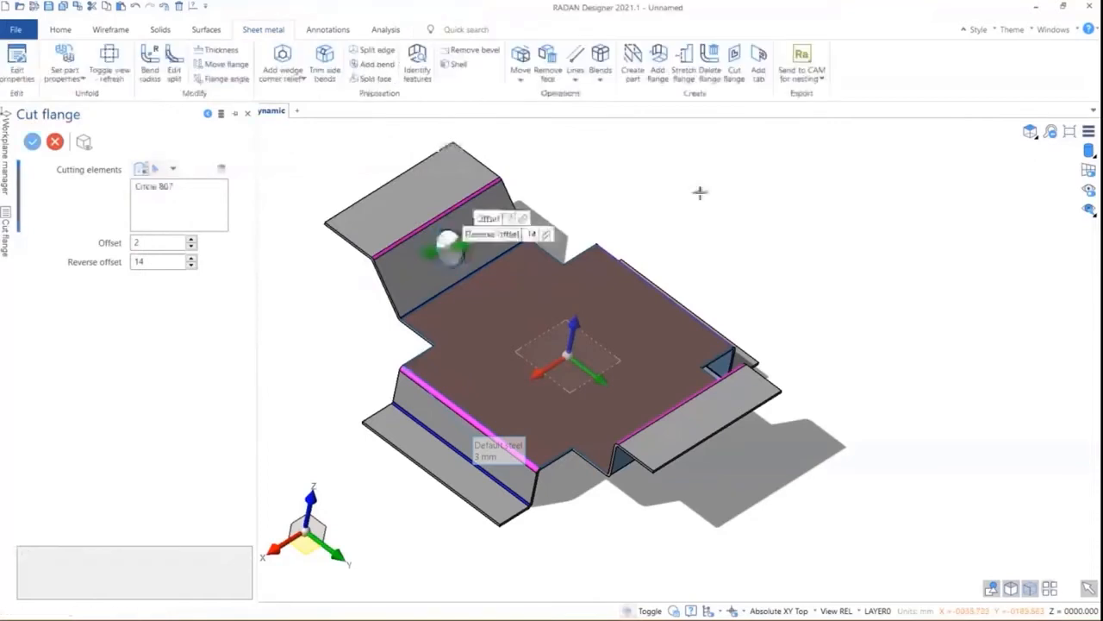
key("Escape")
Draw a rectangle of about 80 by 109 mm centred on the origin of the base face.
middle_click_drag(688, 270, 766, 293)
left_click(120, 31)
left_click(141, 59)
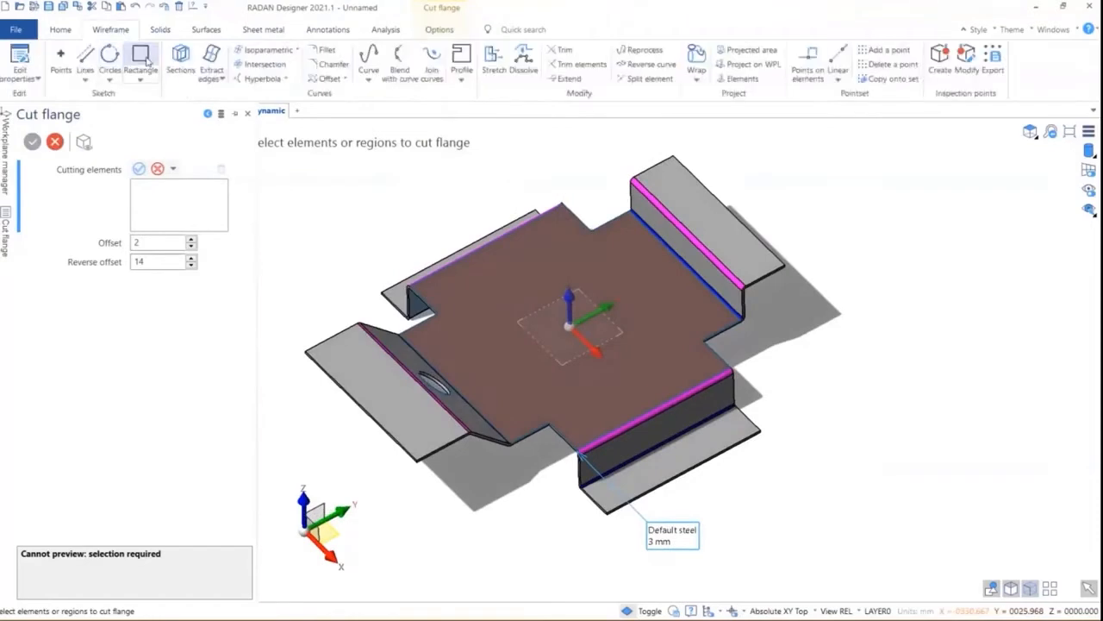
left_click(570, 326)
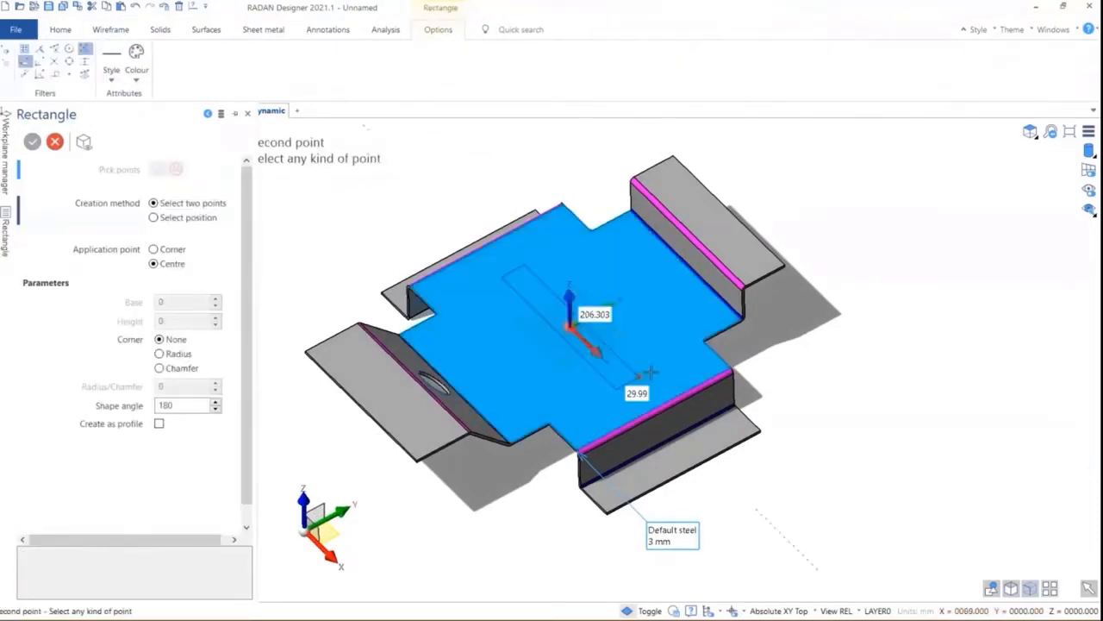
left_click(645, 330)
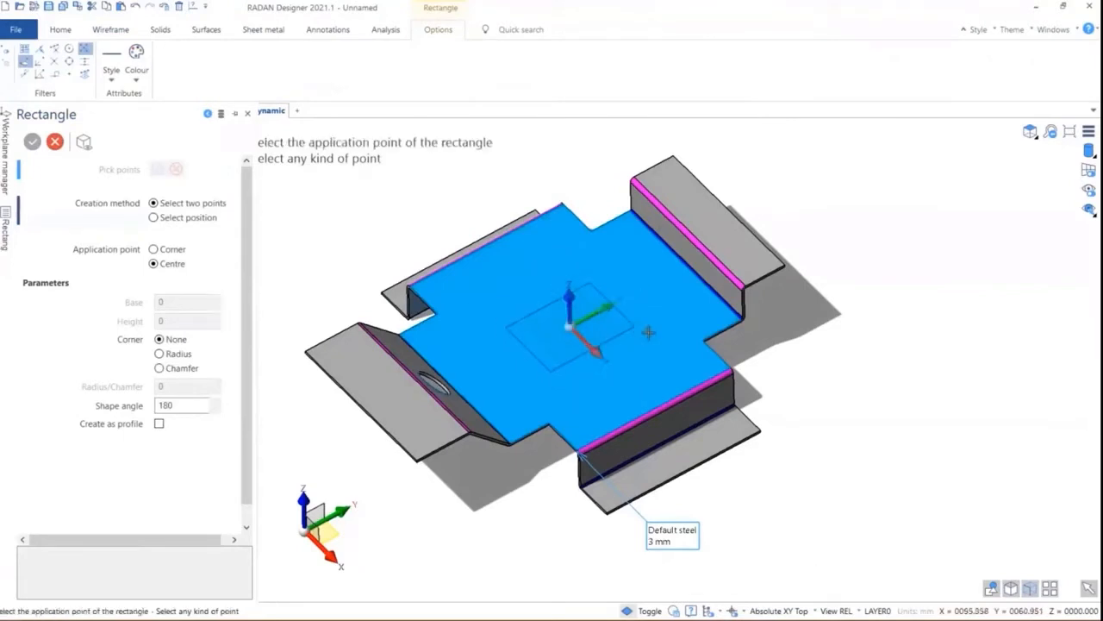
Draw a circle centred on the middle of the rectangle's short side facing the sloped flange.
left_click(110, 29)
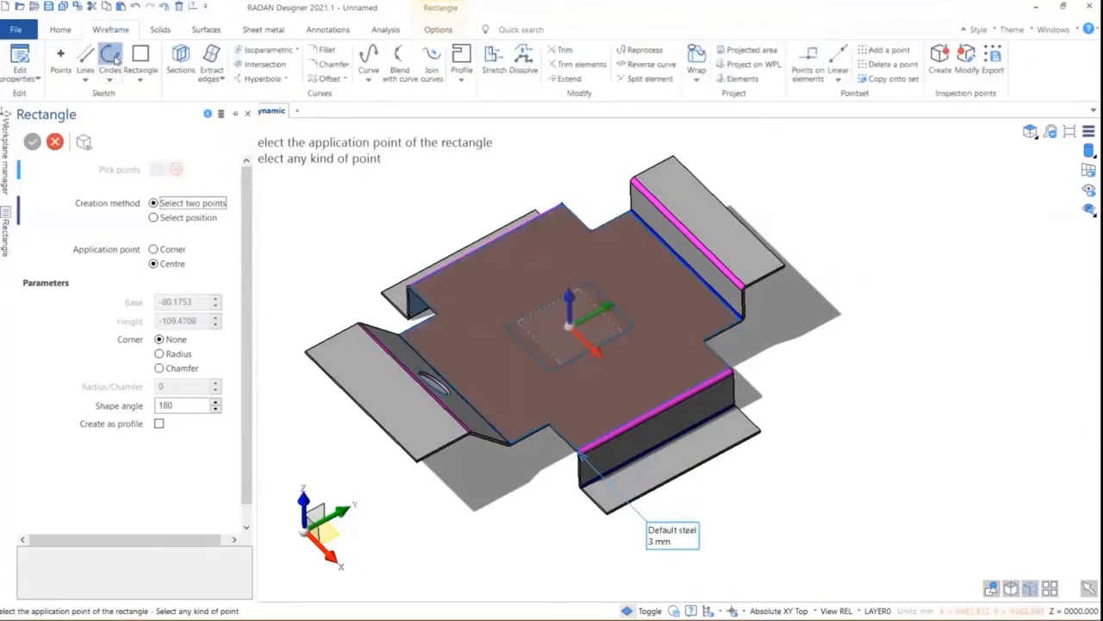
left_click(114, 50)
left_click(527, 348)
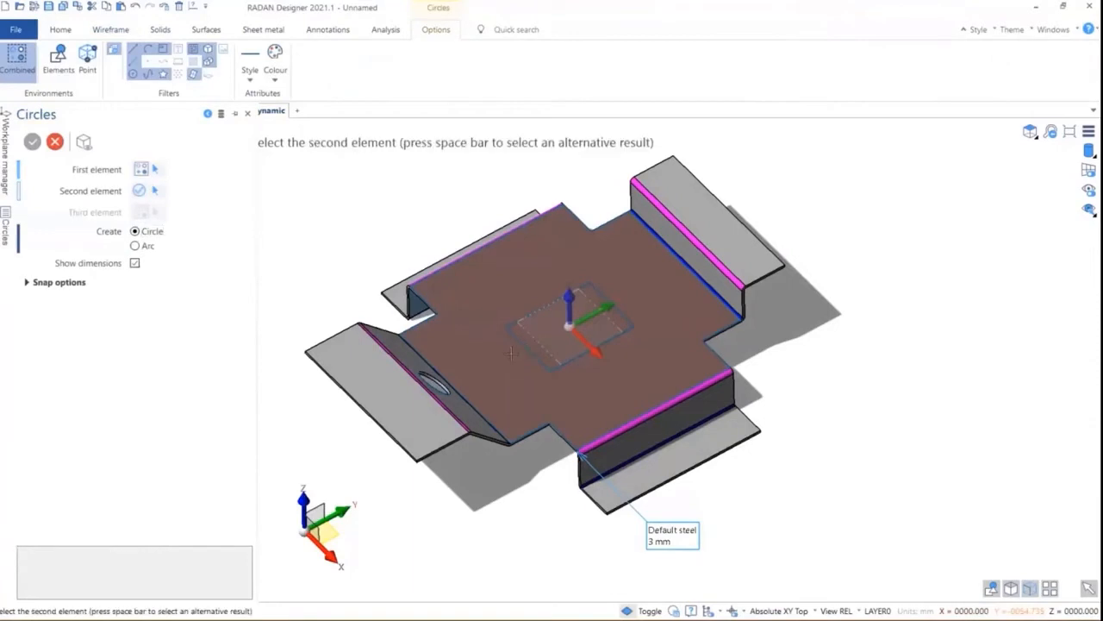
left_click(508, 354)
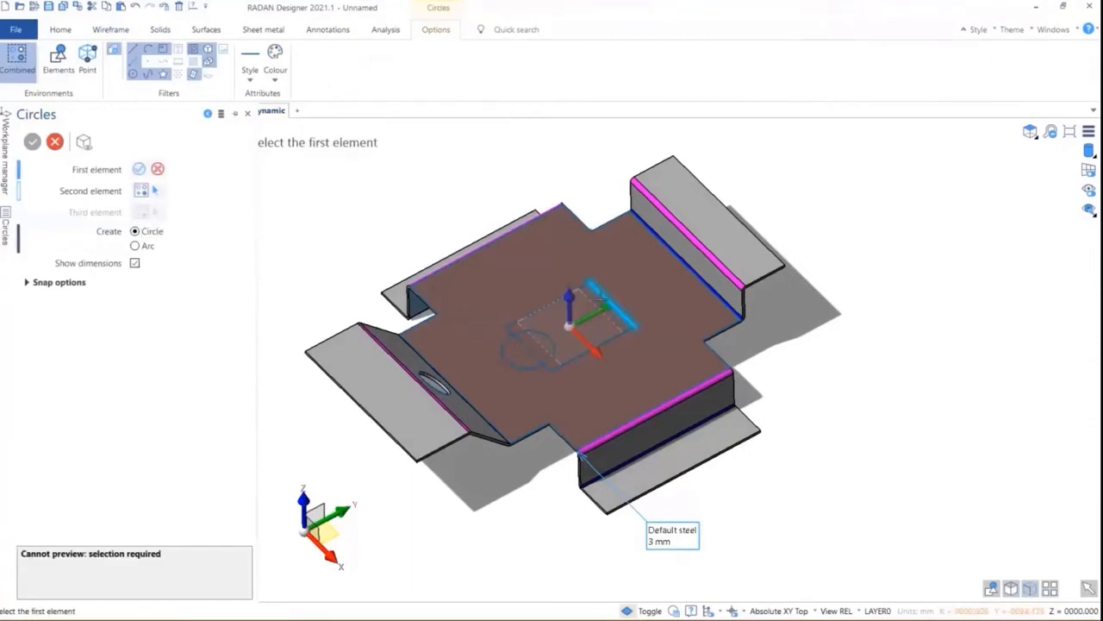
key("Escape")
Cut the rectangle and the overlapping circle through the base with an offset of 2 and a reverse offset of 14.
scroll(563, 383, "up", 2)
mouse_move(588, 365)
middle_mouse_down()
mouse_move(584, 388)
mouse_move(592, 376)
mouse_move(539, 355)
middle_mouse_up()
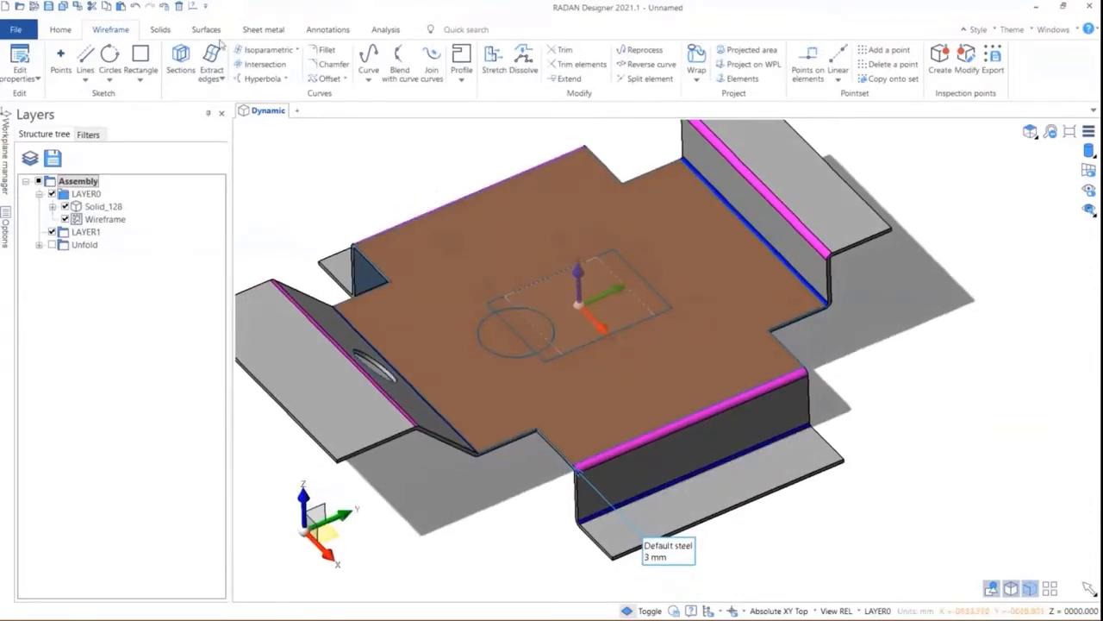
left_click(277, 31)
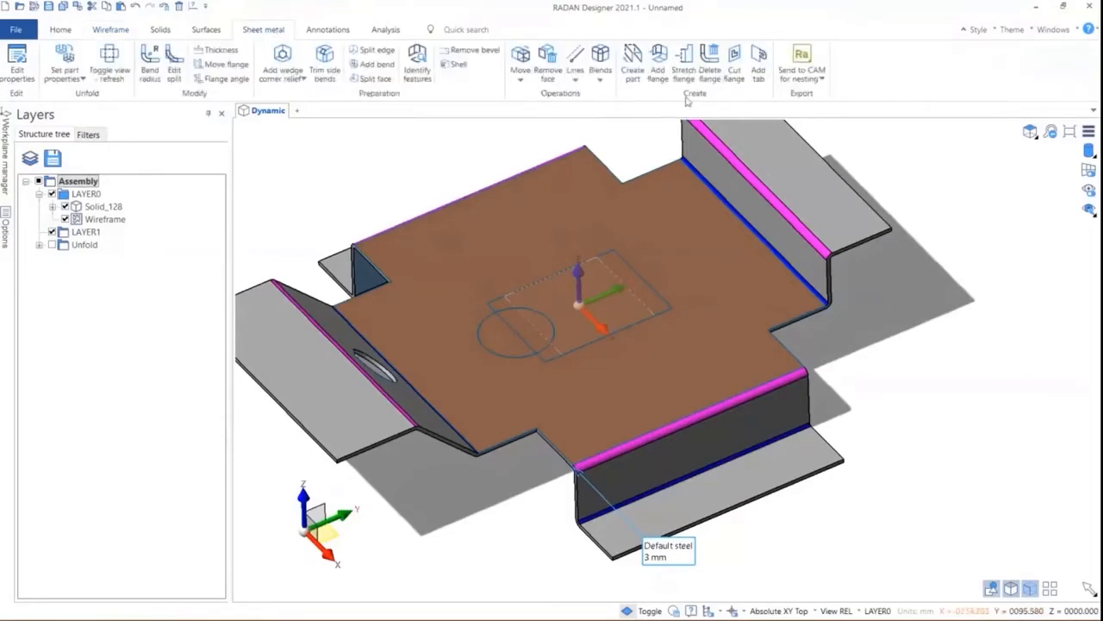
left_click(734, 64)
mouse_move(435, 232)
left_mouse_down()
mouse_move(678, 398)
mouse_move(702, 398)
left_mouse_up()
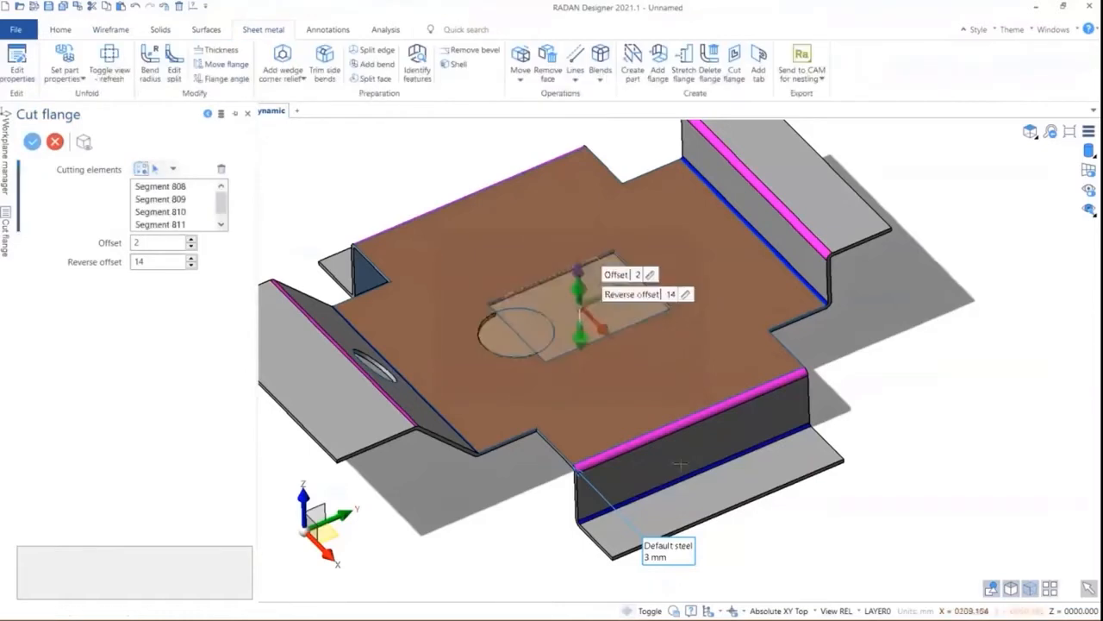
left_click(32, 143)
middle_click_drag(690, 345, 619, 359)
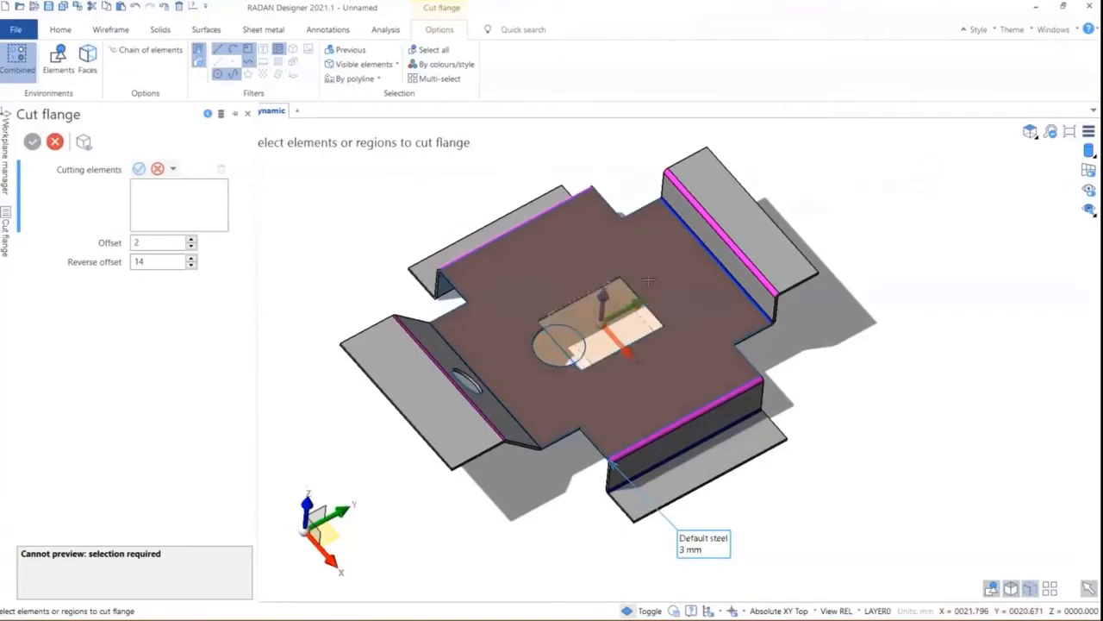
Unfold the part to show the flat pattern with its cut-outs.
left_click(267, 28)
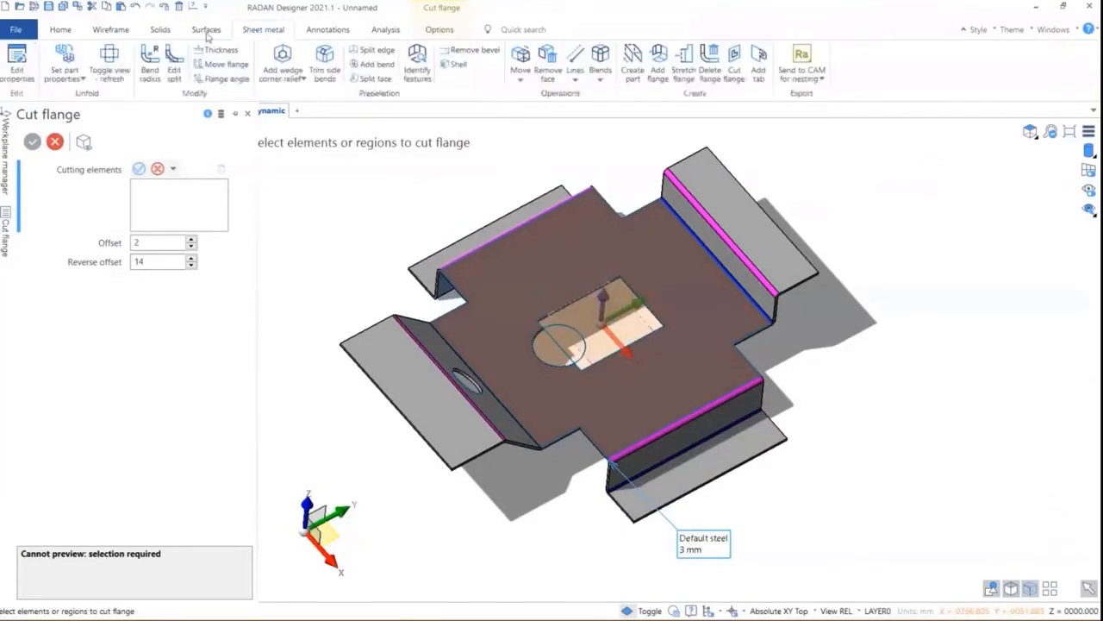
left_click(106, 59)
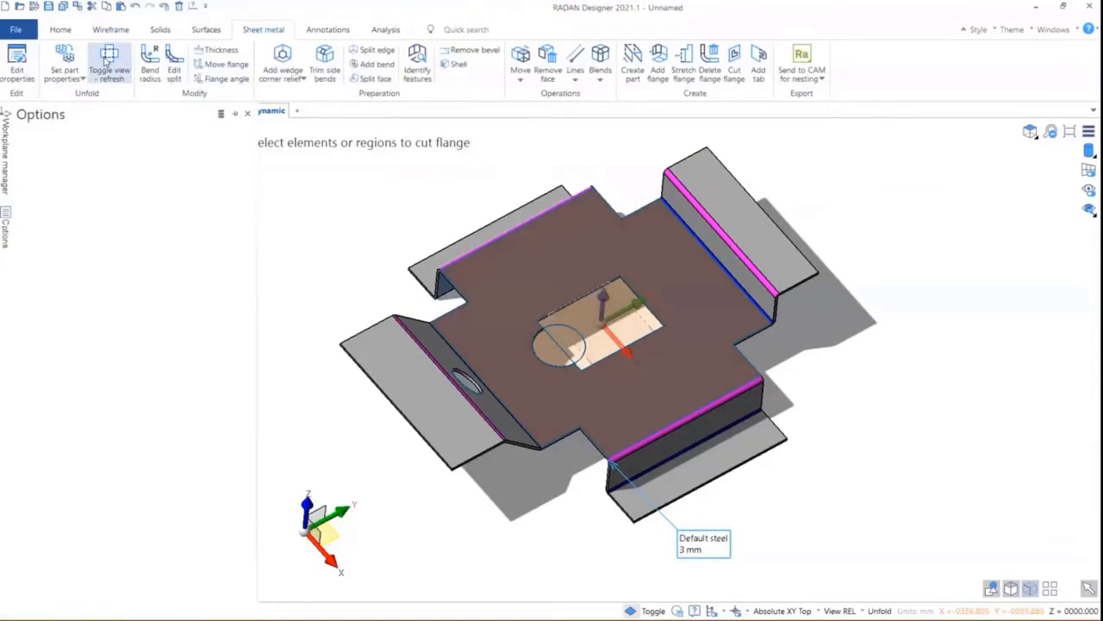
scroll(727, 242, "up", 5)
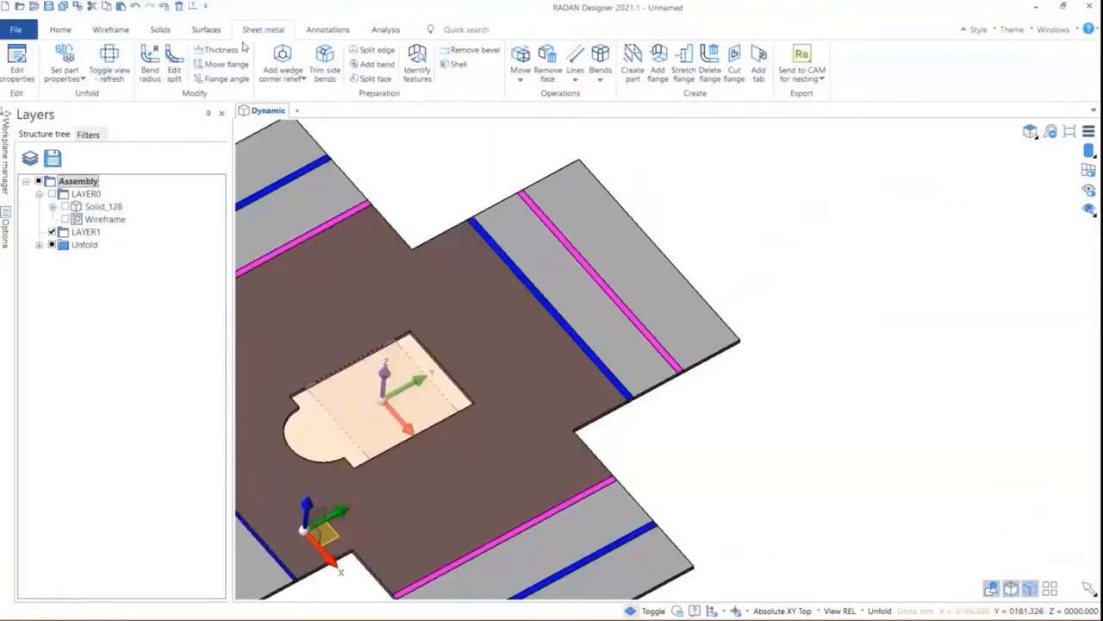
Draw a circle of radius 10 on the unfolded part's outer end flange, centred midway between the bend line's end and the diagonally opposite outer corner.
left_click(110, 30)
left_click(111, 54)
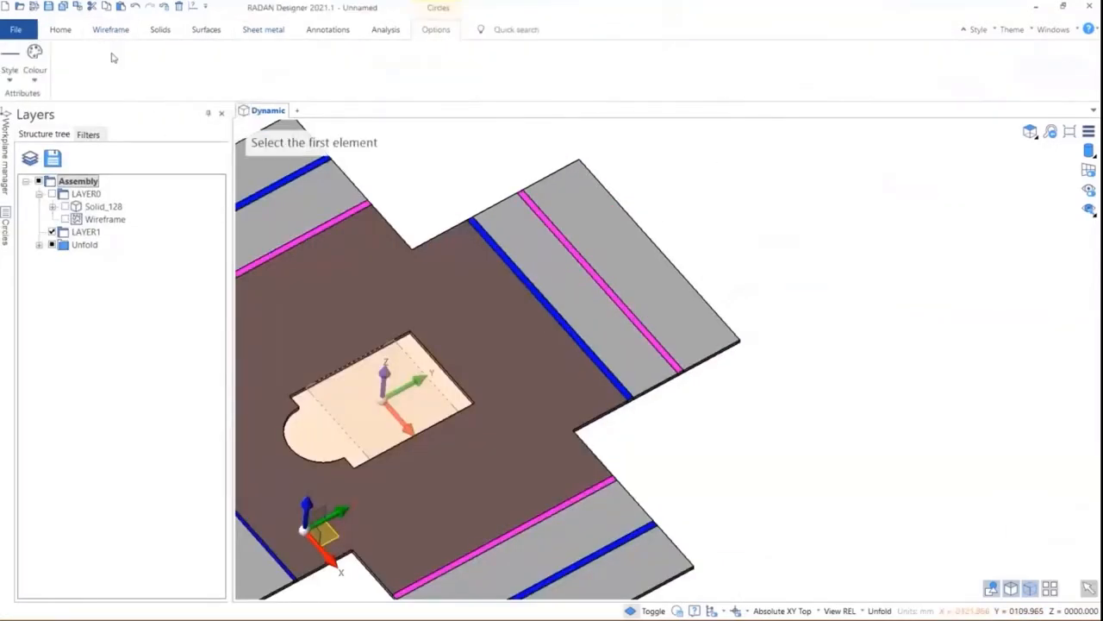
scroll(546, 235, "up", 3)
scroll(717, 520, "down", 3)
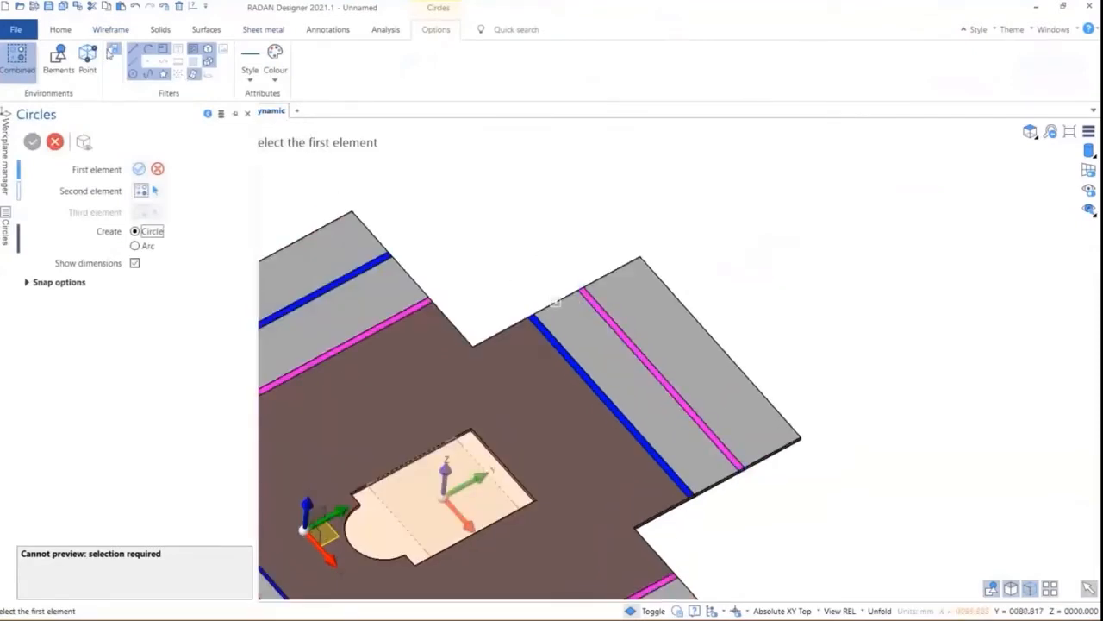
left_click(93, 57)
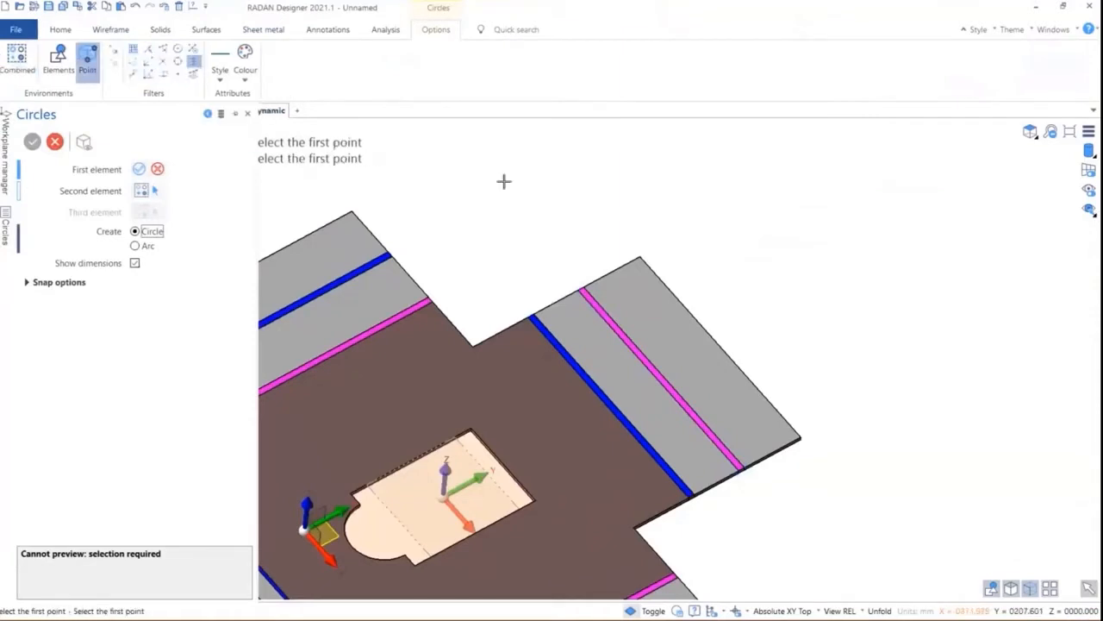
scroll(508, 185, "up", 3)
scroll(643, 425, "up", 3)
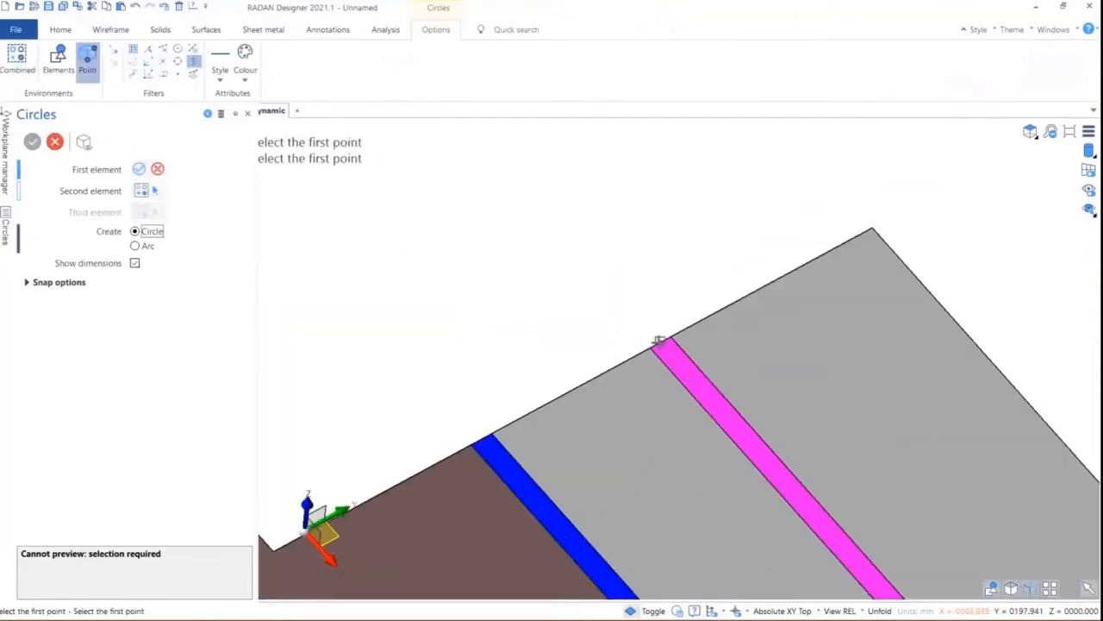
left_click(659, 341)
scroll(512, 302, "down", 3)
scroll(755, 444, "up", 3)
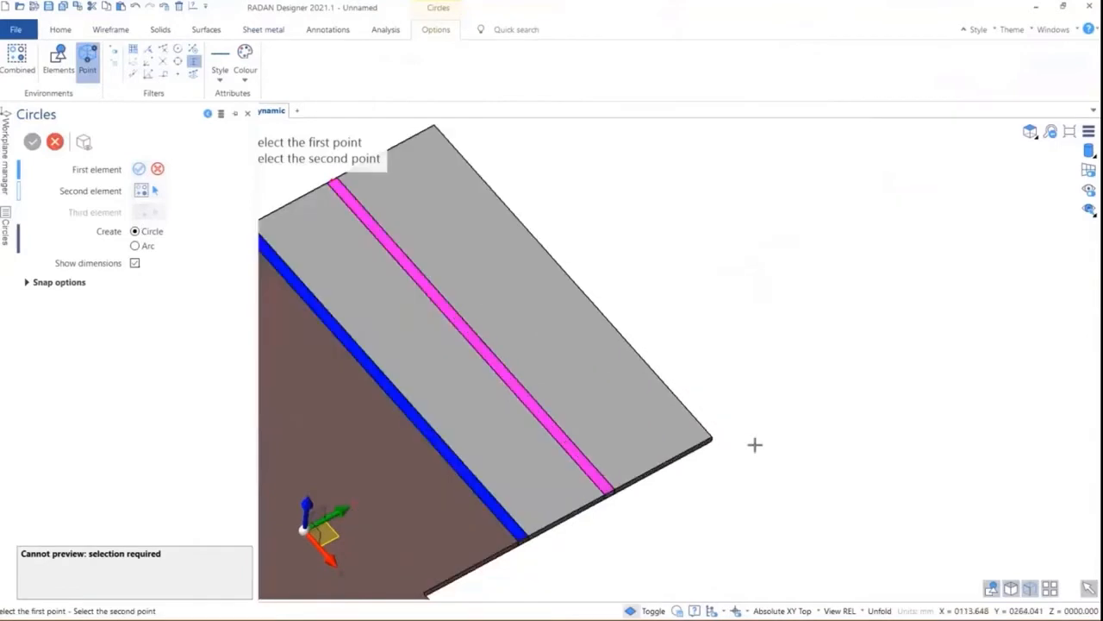
scroll(707, 435, "up", 2)
left_click(703, 421)
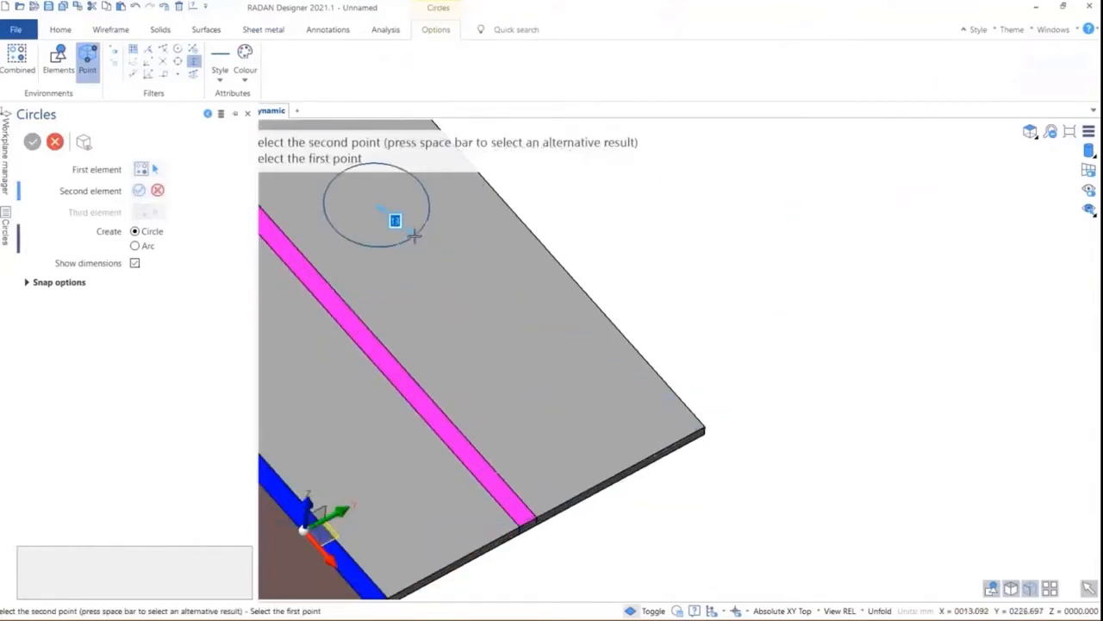
type("10")
key("Return")
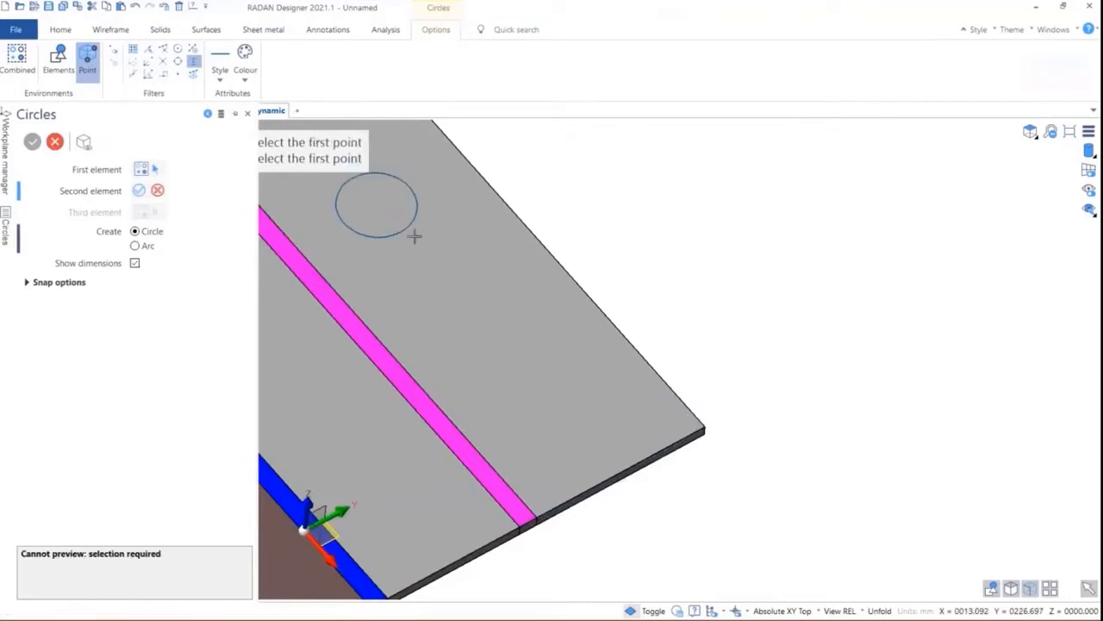
Cut the circle through the outer end flange of the flat pattern with an offset of 2 and a reverse offset of 14.
scroll(806, 319, "down", 1)
scroll(853, 380, "down", 2)
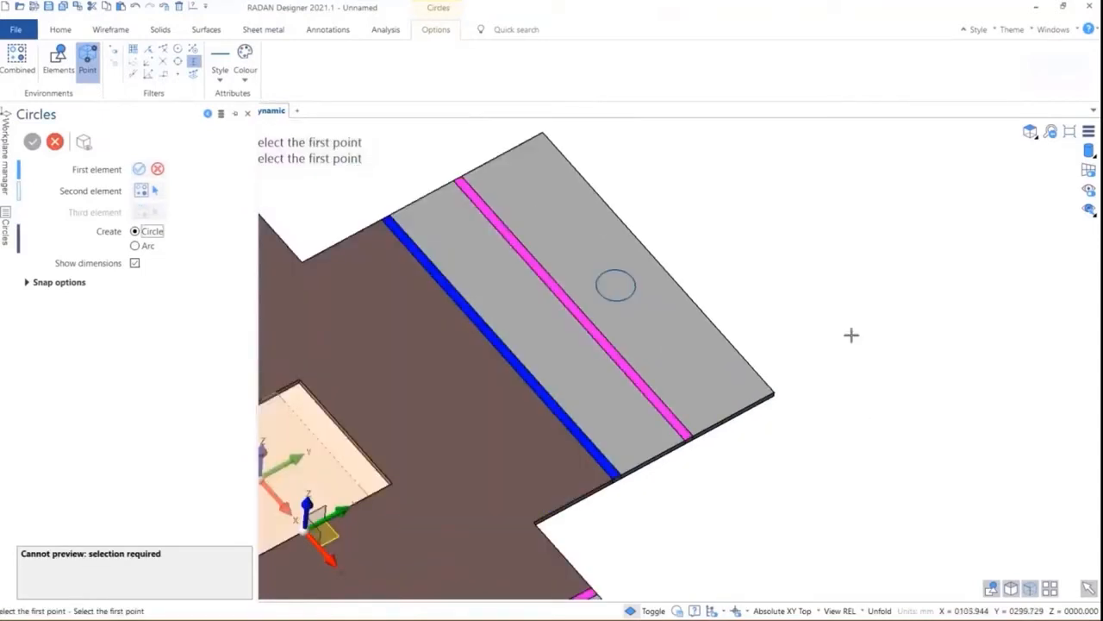
left_click(251, 30)
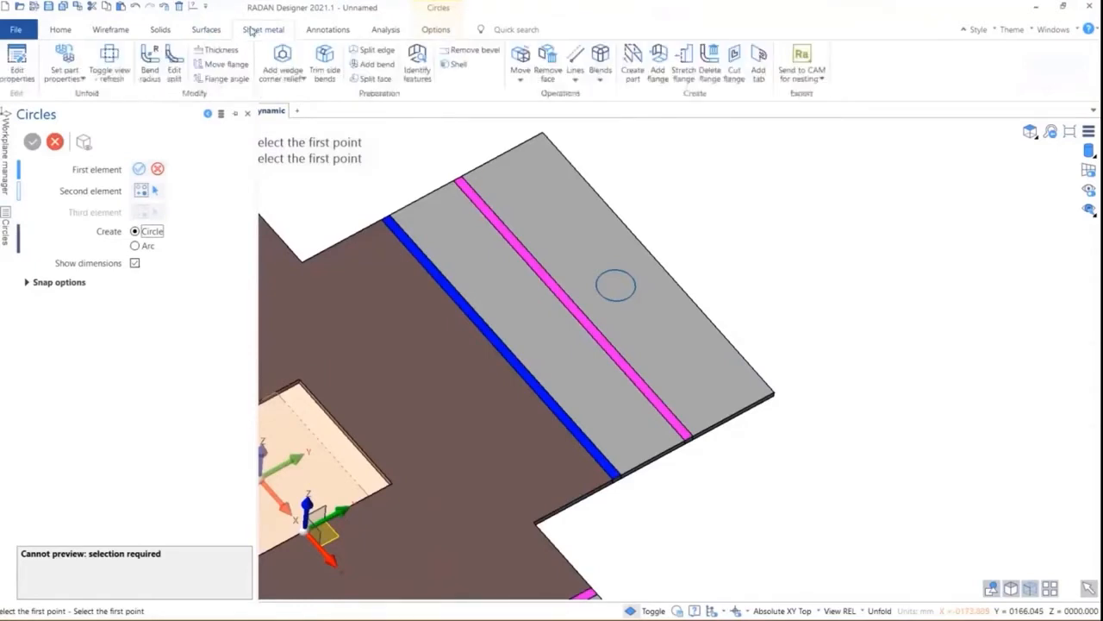
left_click(735, 64)
left_click(636, 279)
right_click(850, 232)
right_click(859, 231)
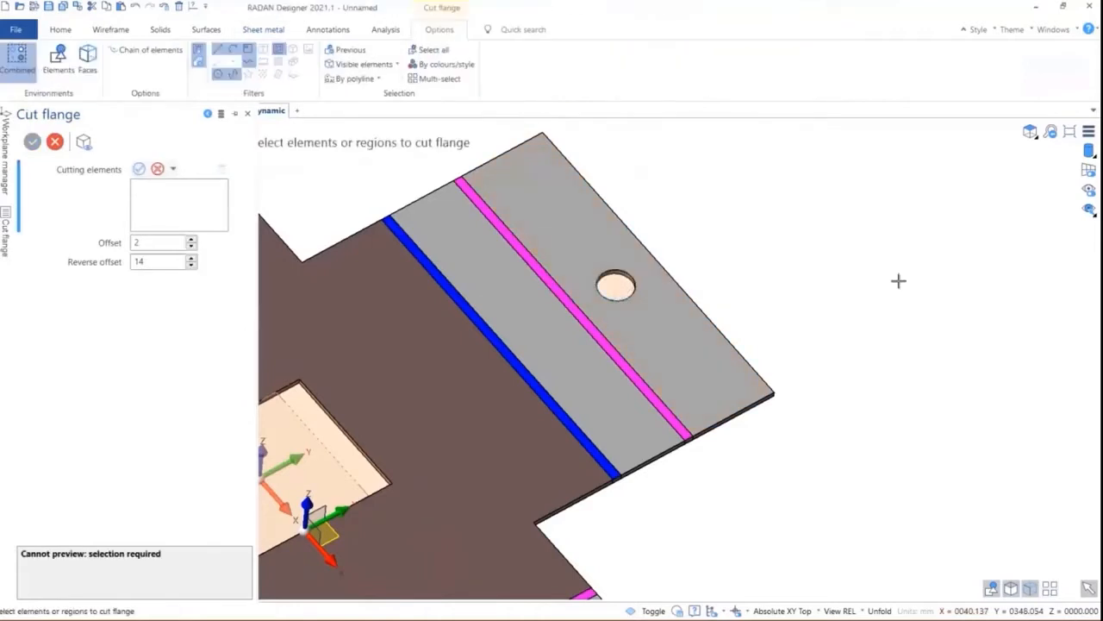
Switch the part from its flat pattern back to the folded state.
scroll(898, 280, "down", 5)
left_click(253, 31)
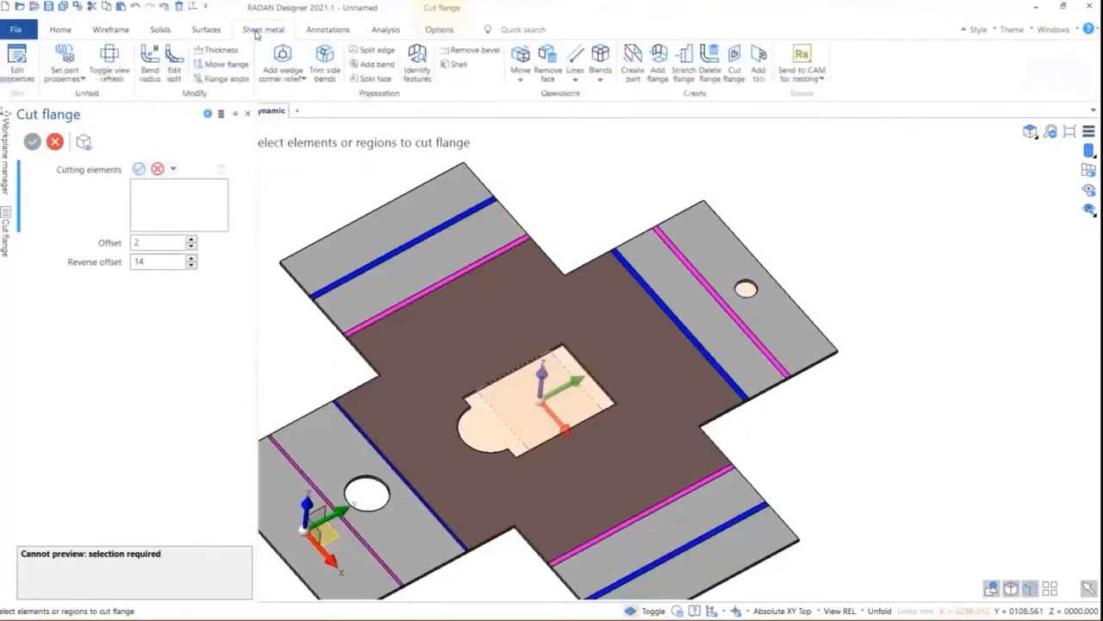
left_click(109, 55)
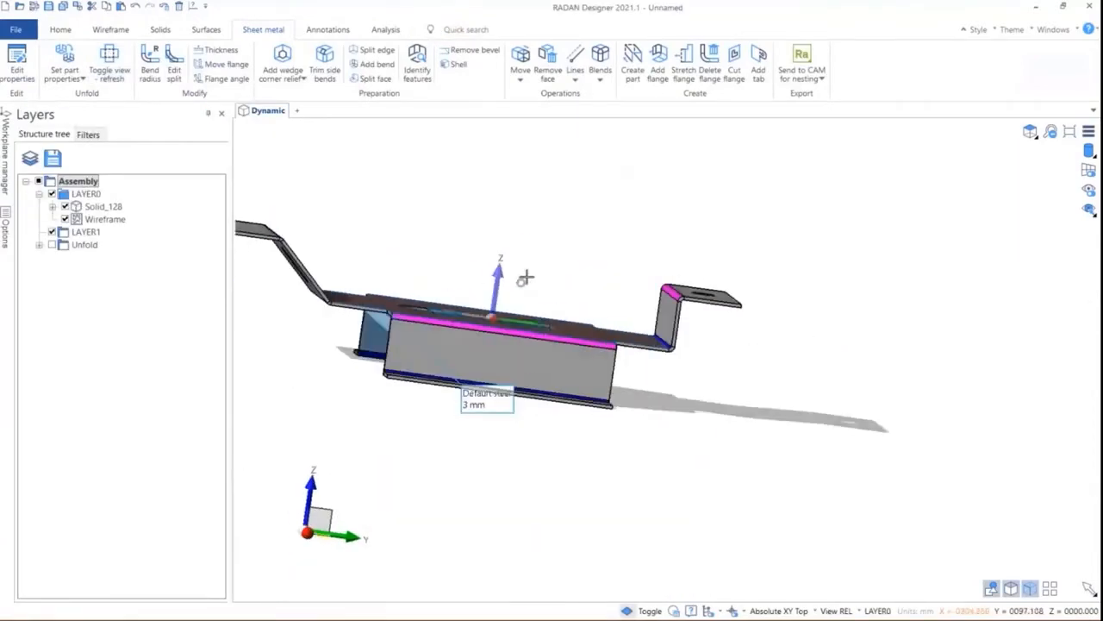
Examine the folded part's new flange hole, the adjacent bend and the opening in the base.
scroll(689, 304, "up", 3)
scroll(671, 305, "up", 4)
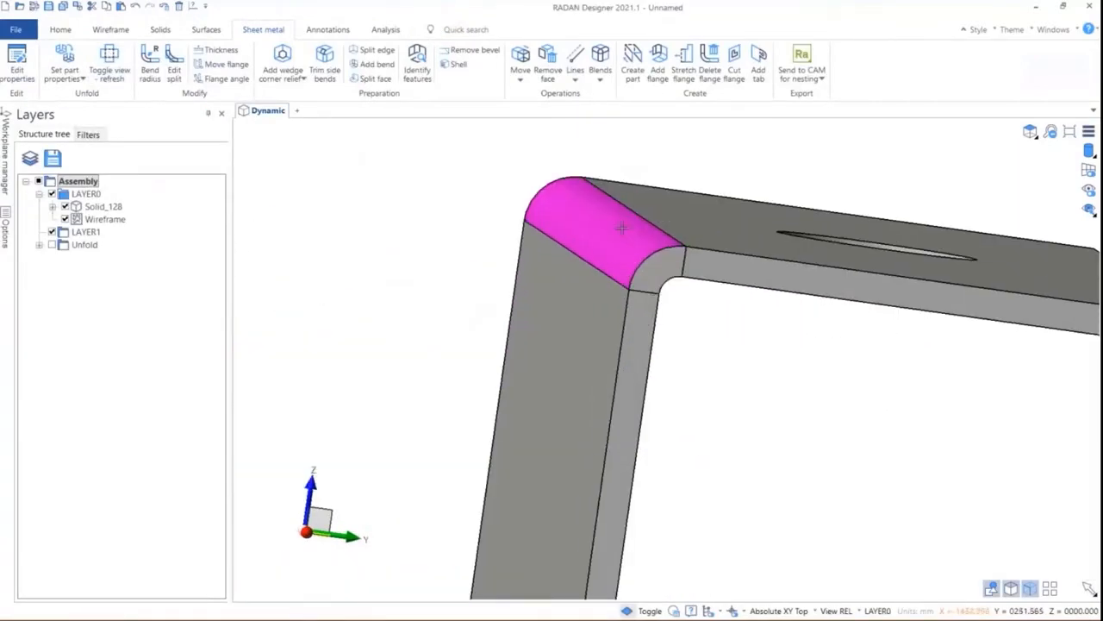
scroll(671, 332, "down", 3)
scroll(677, 325, "down", 6)
middle_click_drag(614, 285, 570, 326)
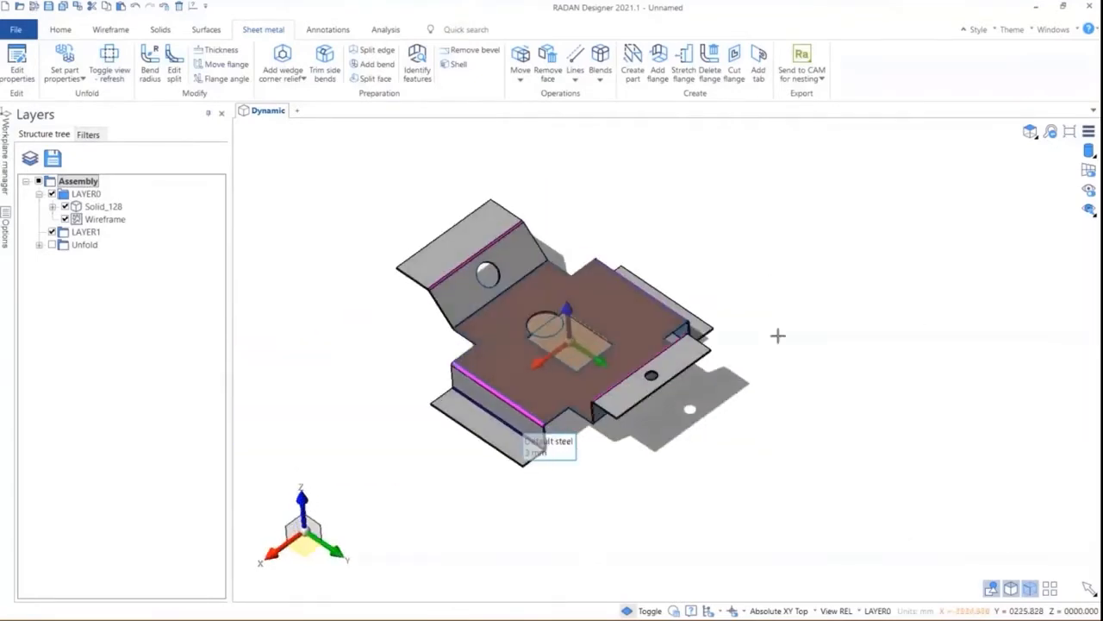
scroll(779, 334, "up", 2)
left_click(539, 315)
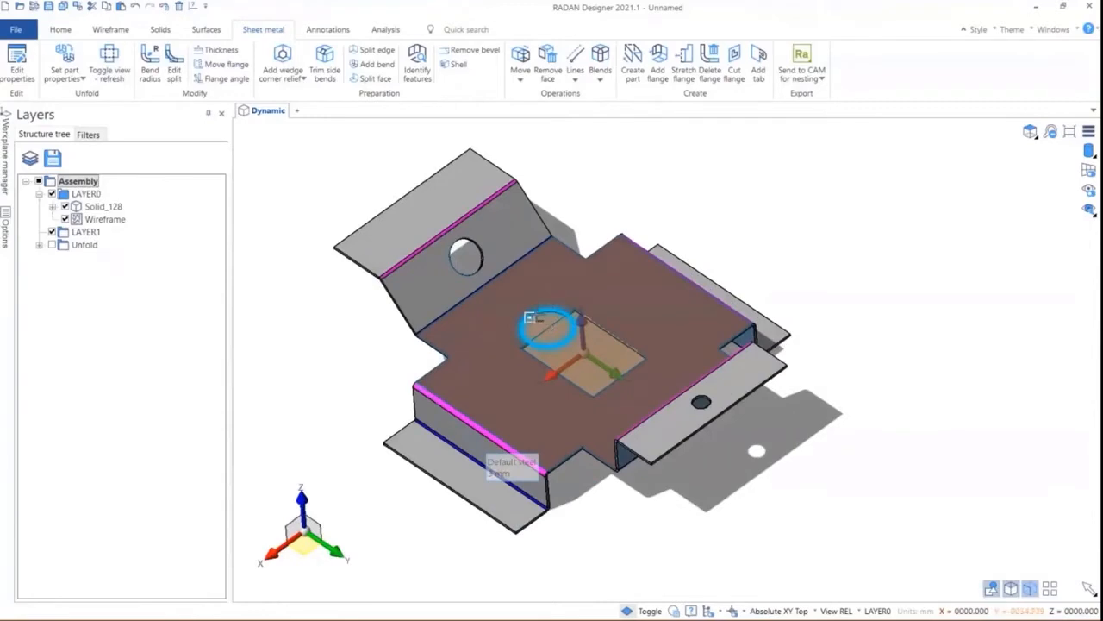
left_click(539, 293)
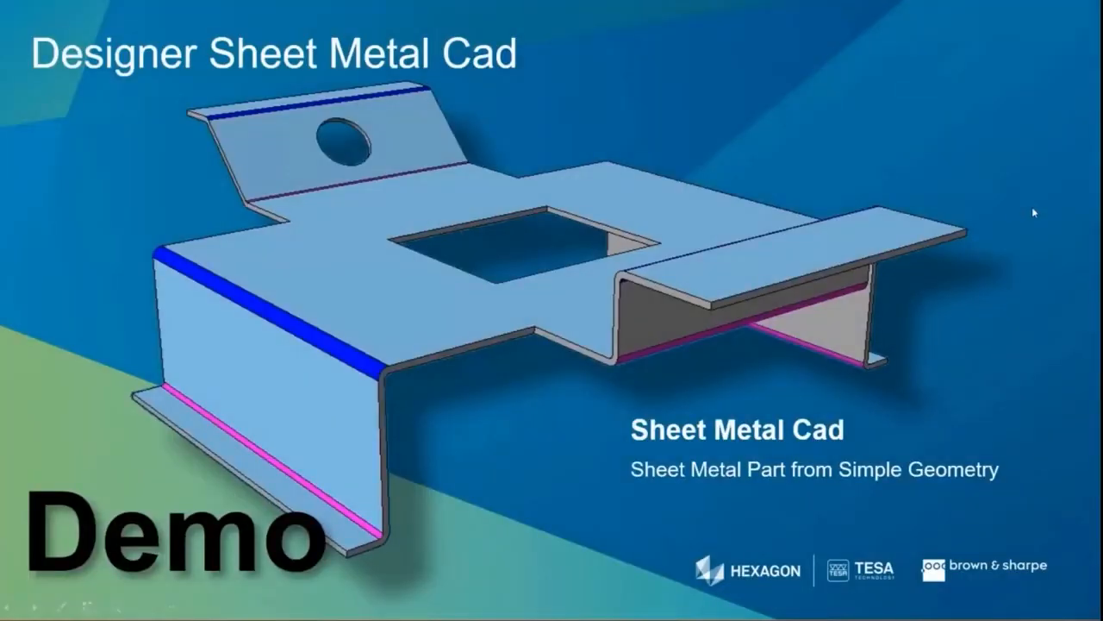
key("Right")
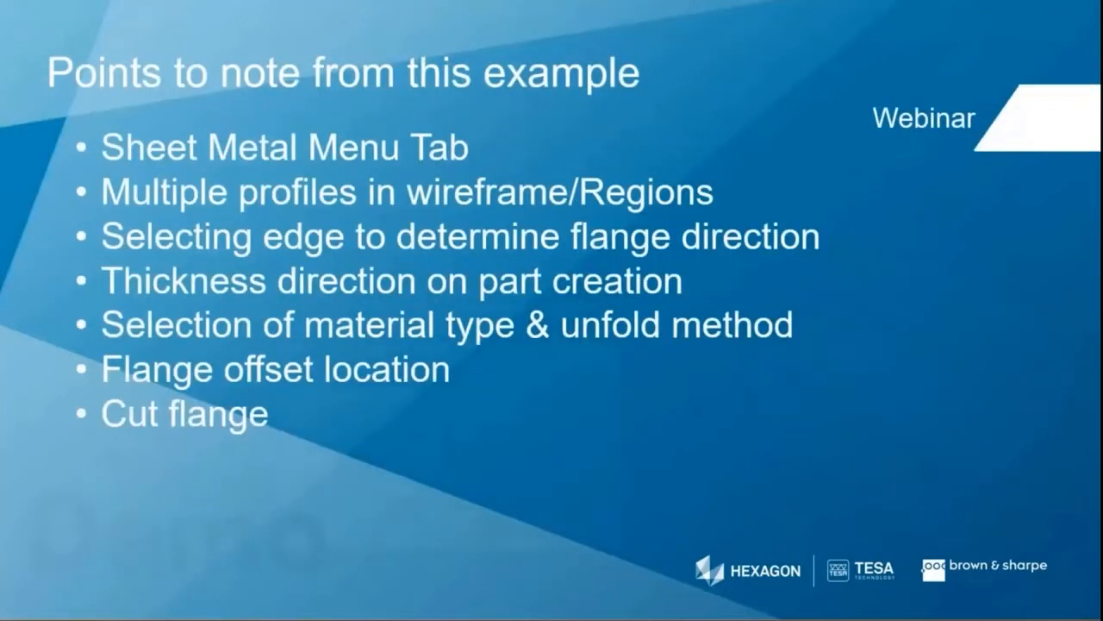
key("Right")
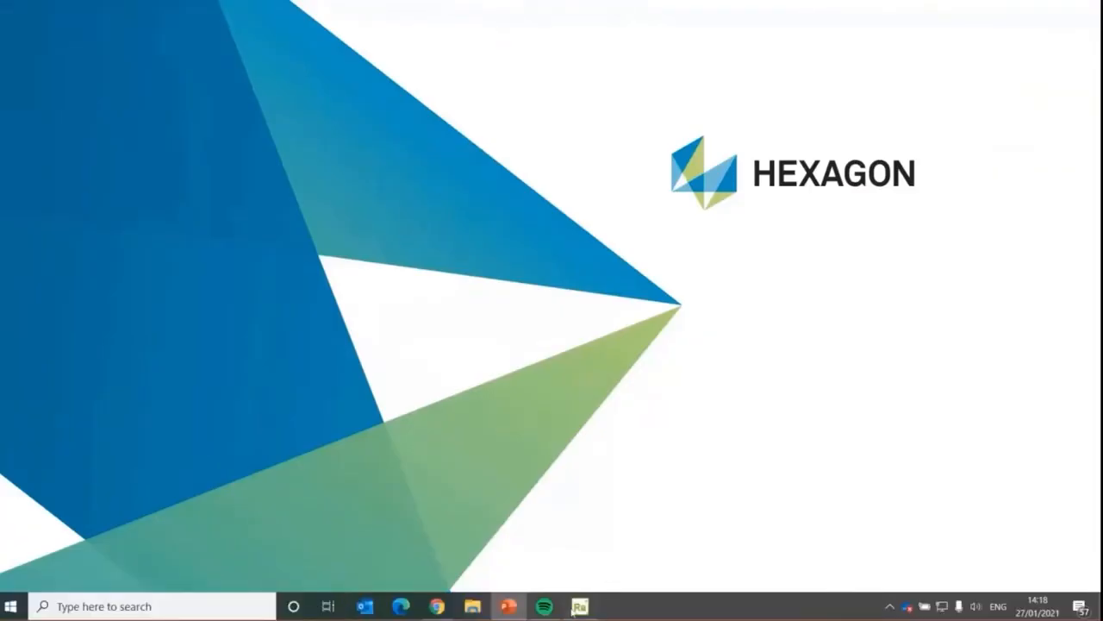
Switch to RADAN Designer and start a new empty document.
left_click(576, 607)
left_click(12, 29)
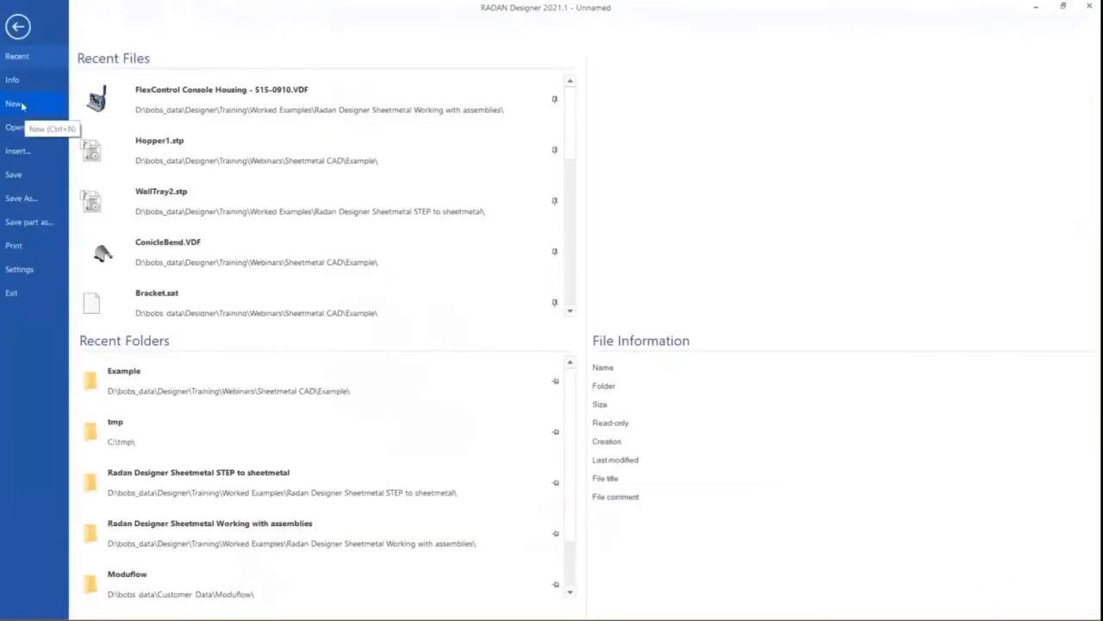
left_click(22, 105)
left_click(578, 318)
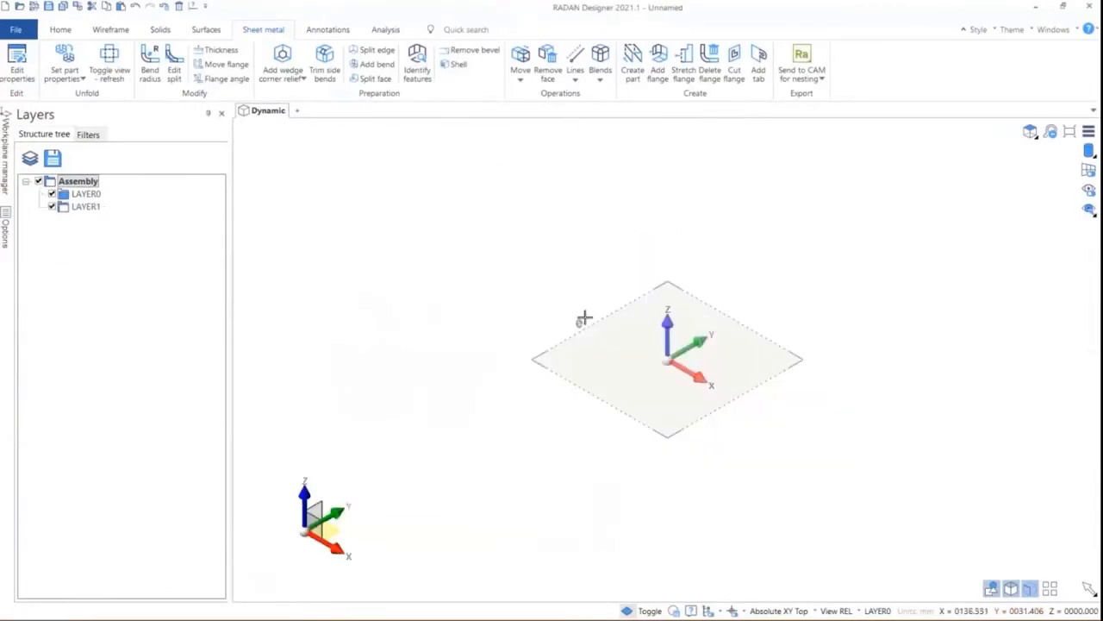
Draw a 200 by 100 mm rectangle centred on the origin.
left_click(113, 30)
left_click(140, 60)
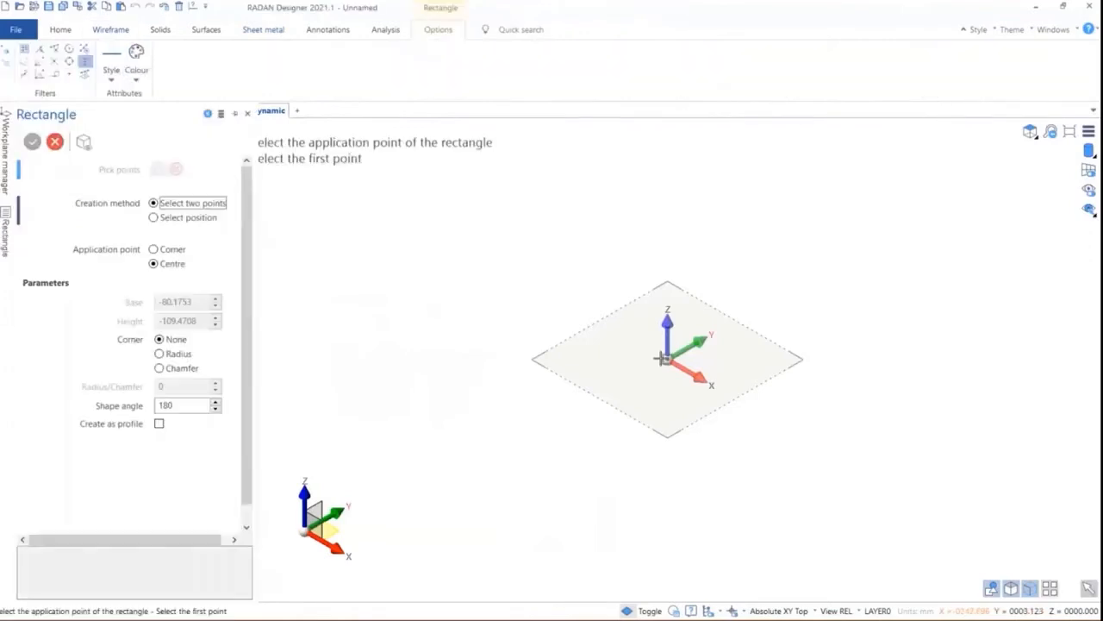
left_click(662, 359)
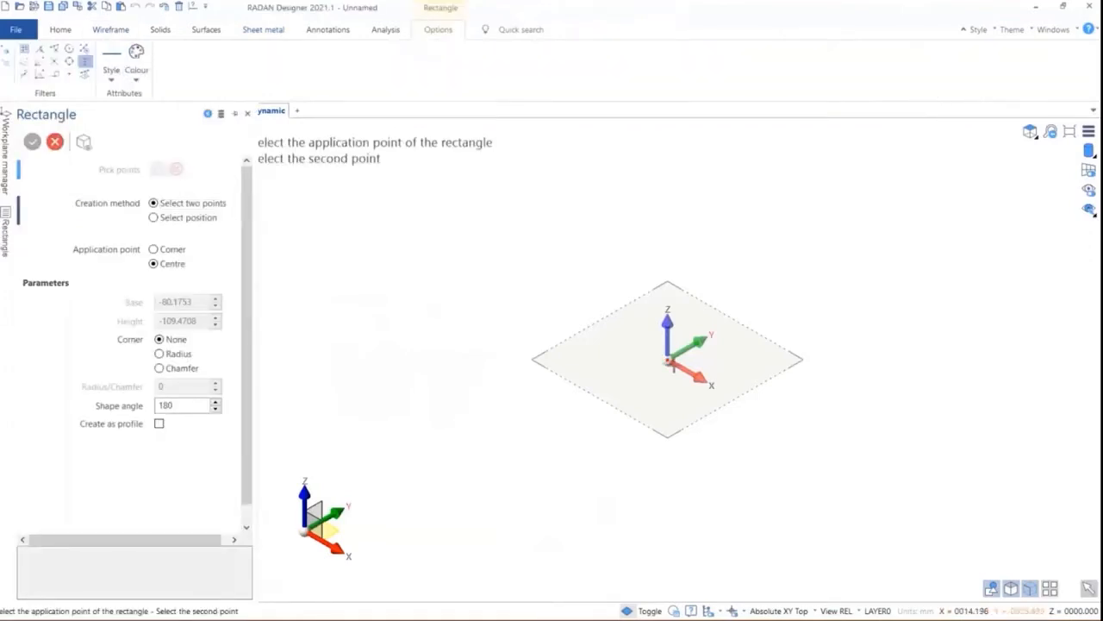
left_click(671, 361)
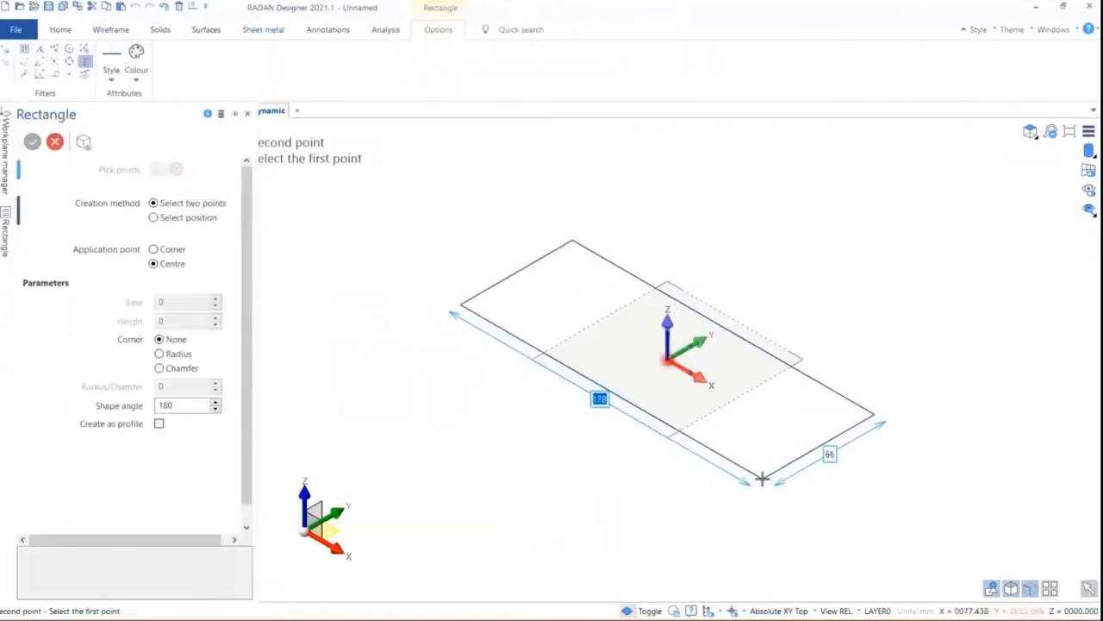
type("200")
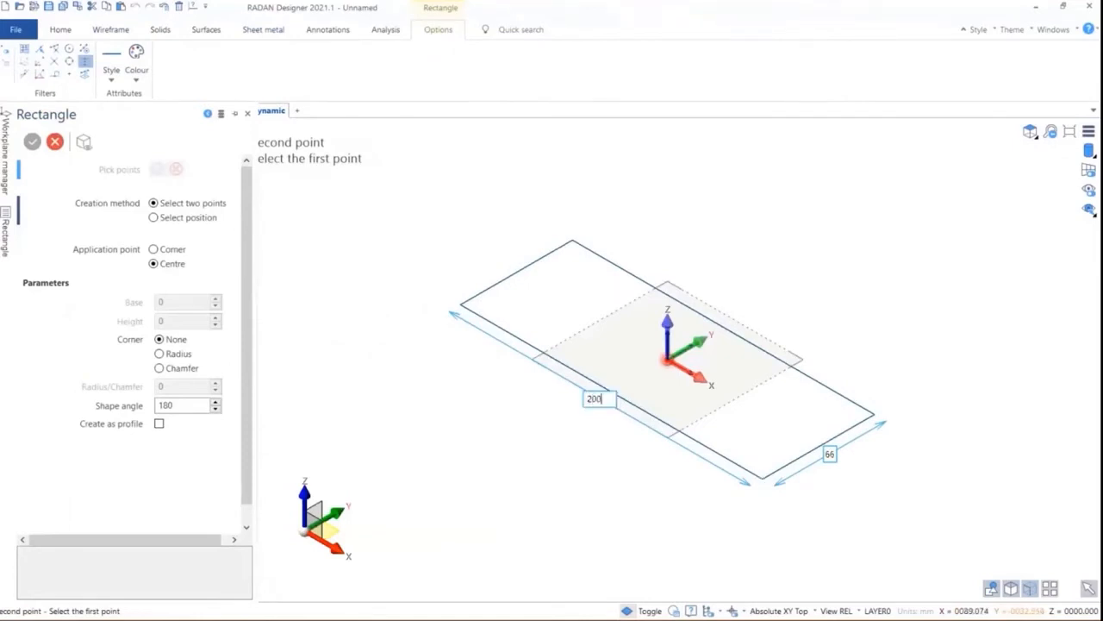
key("Tab")
type("100")
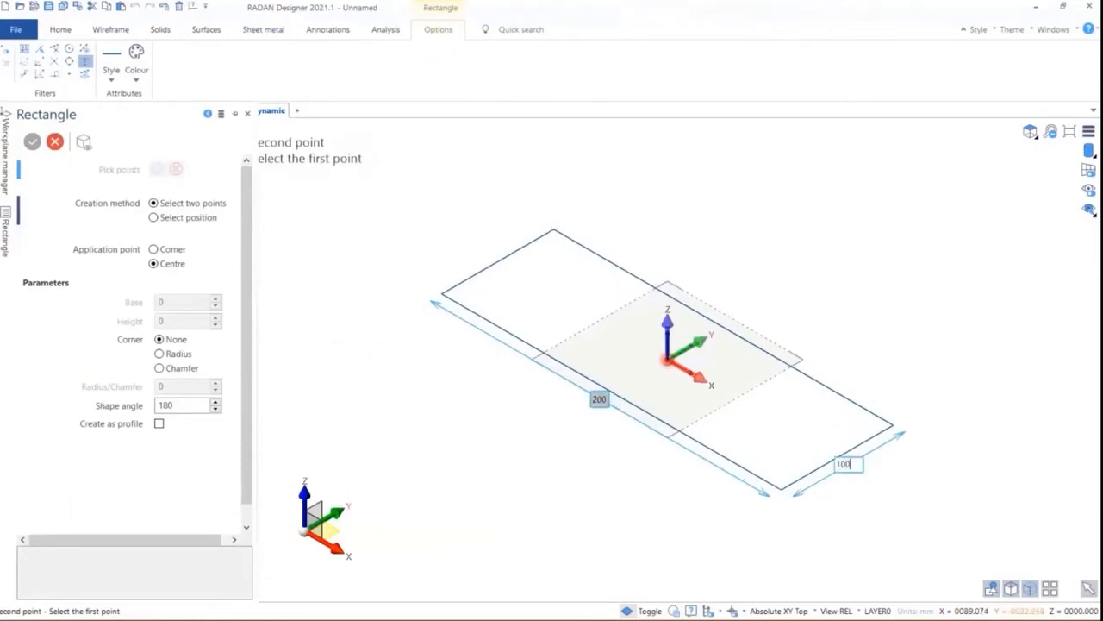
key("Return")
key("Escape")
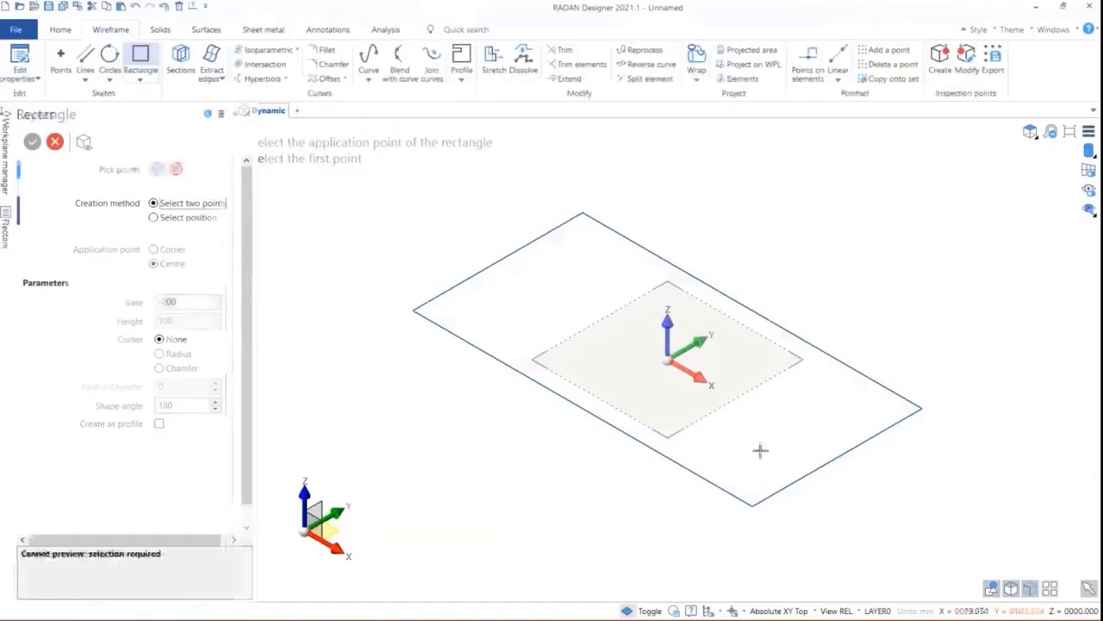
Set up a new 3 mm sheet metal part from the rectangle region, with default stainless steel as its material.
left_click(263, 29)
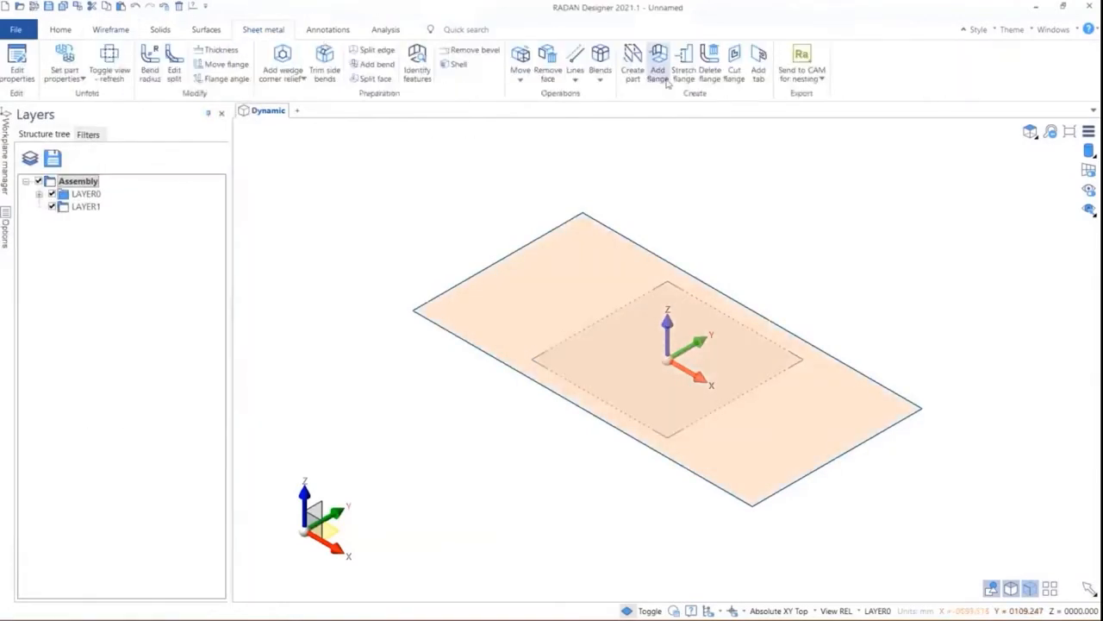
left_click(634, 65)
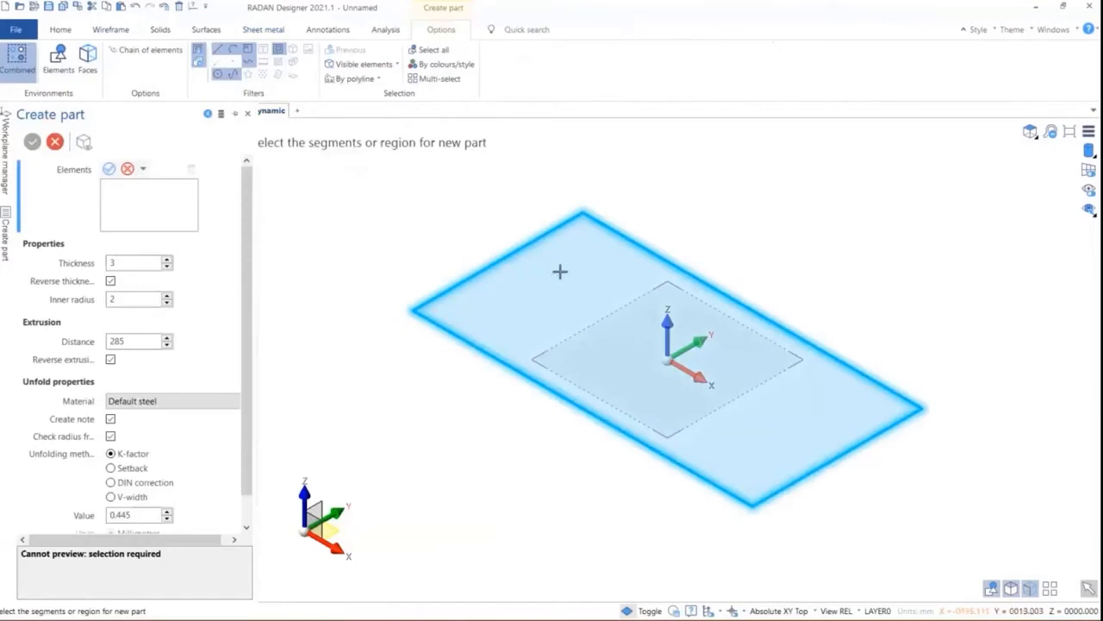
left_click(560, 272)
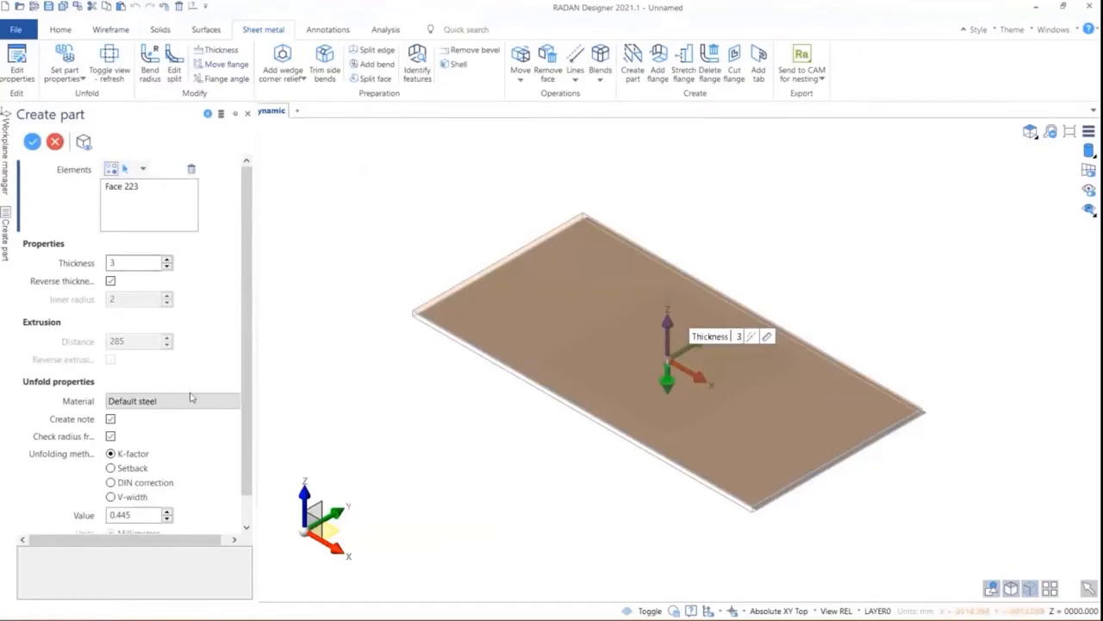
left_click_drag(257, 337, 320, 338)
left_click(247, 400)
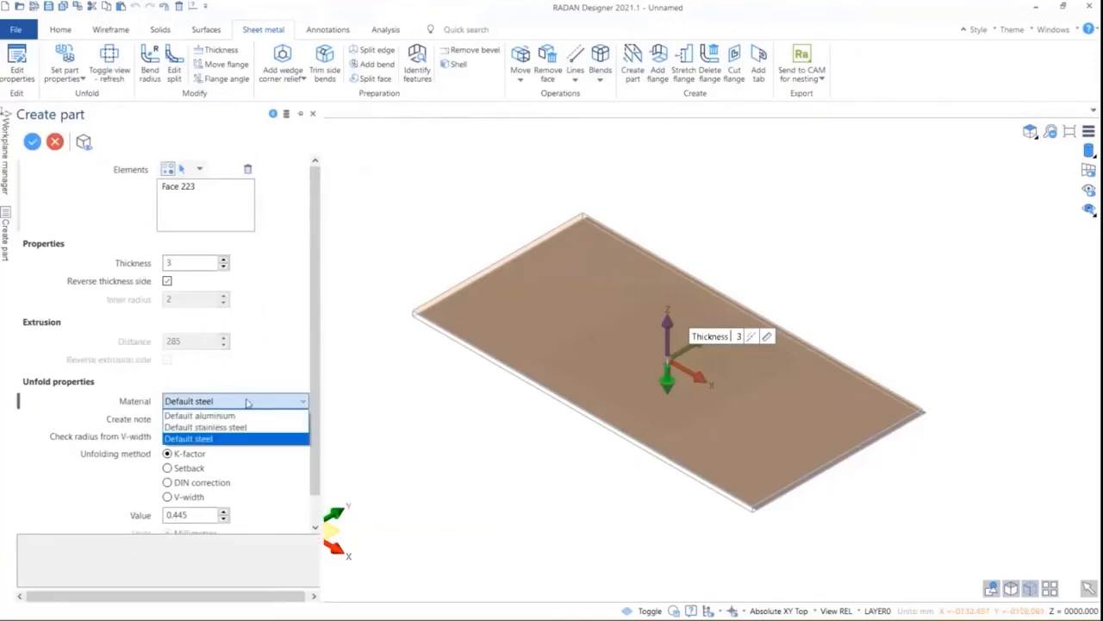
left_click(248, 427)
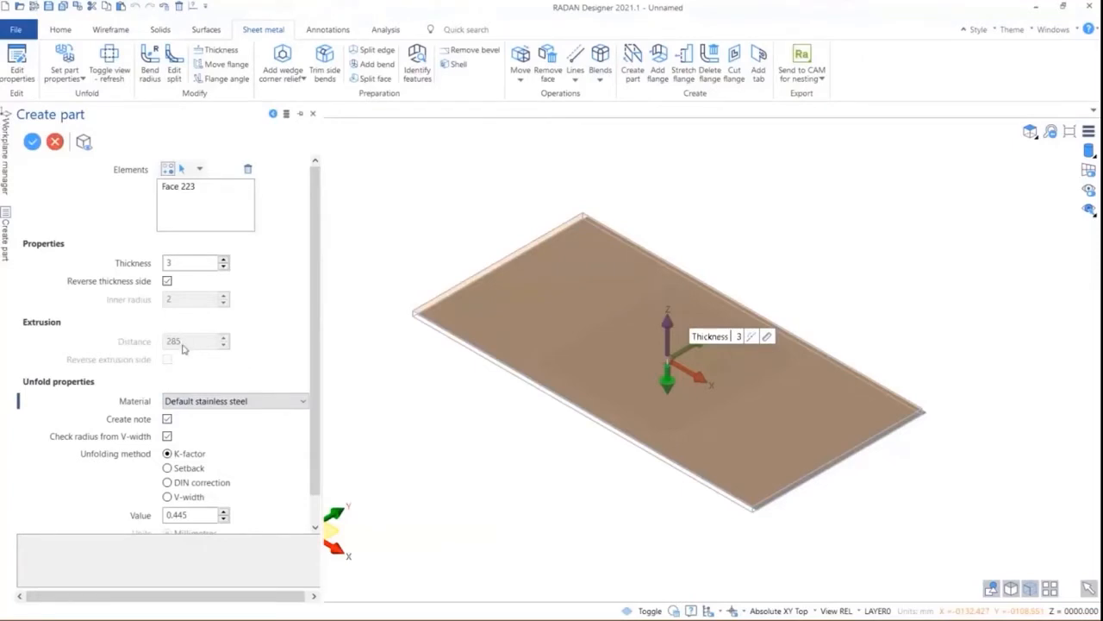
Set the unfolding method to V-width with a value of 12 mm and create the sheet metal part.
left_click(169, 498)
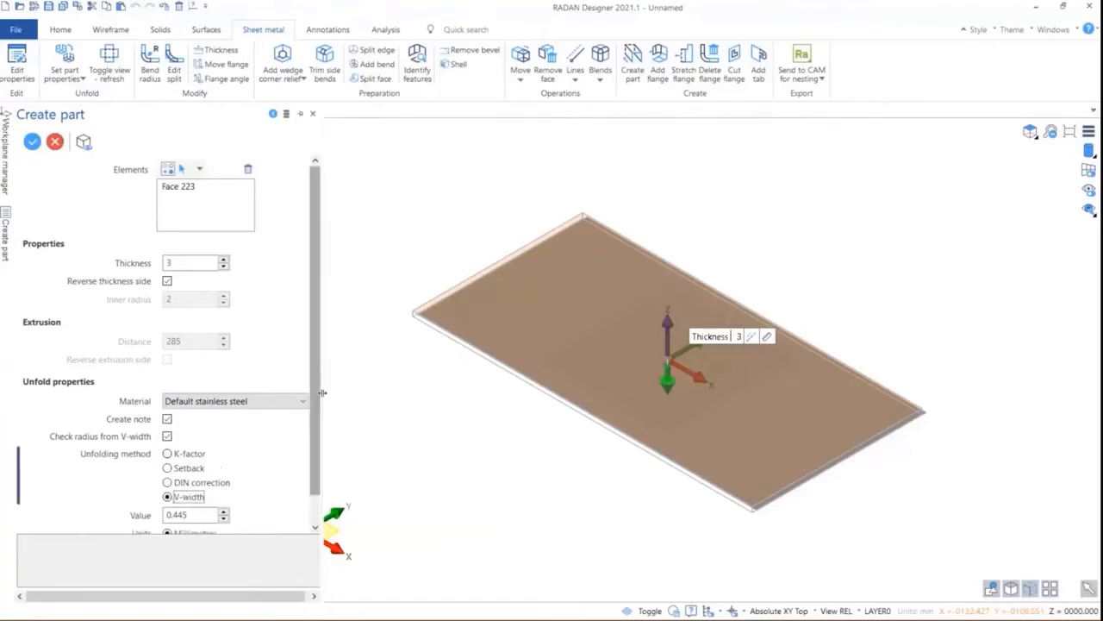
scroll(207, 480, "down", 1)
left_click(197, 485)
type("12")
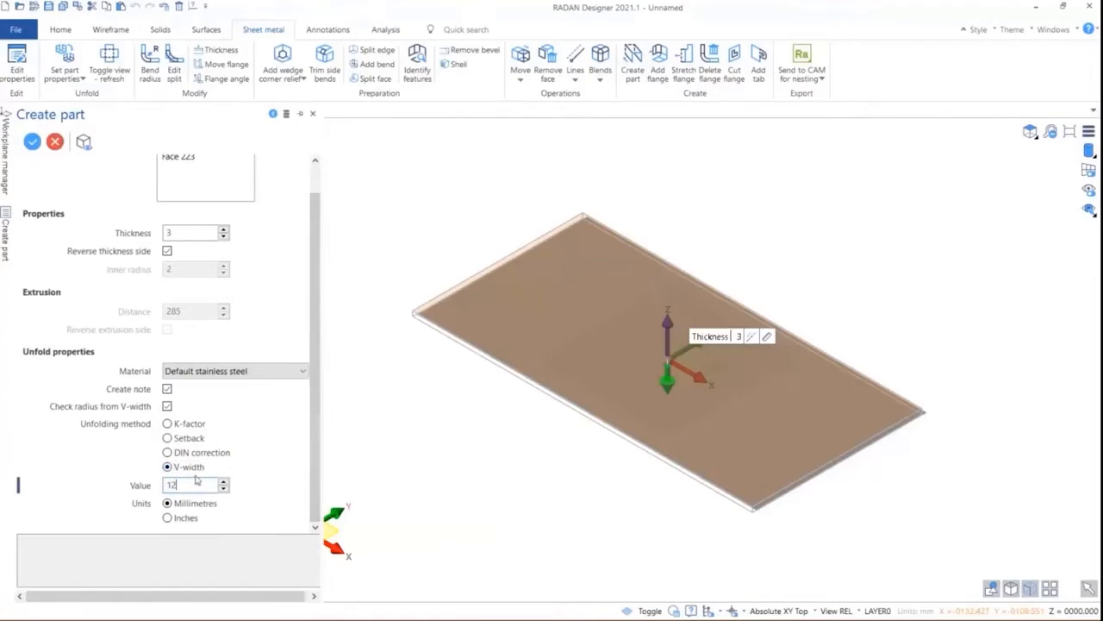
left_click(32, 142)
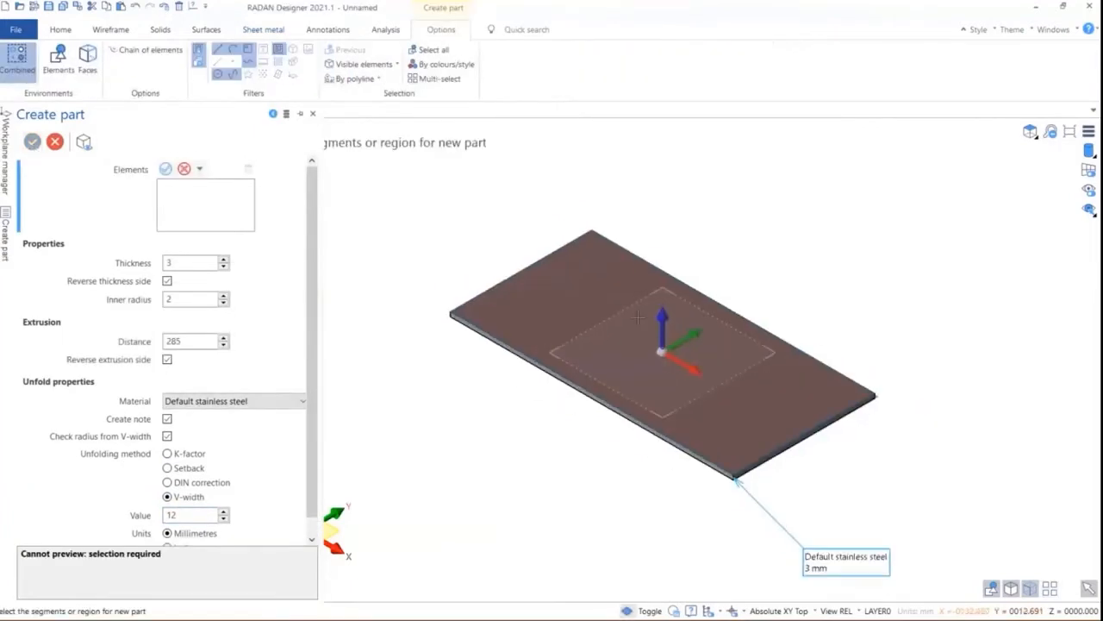
left_click(256, 31)
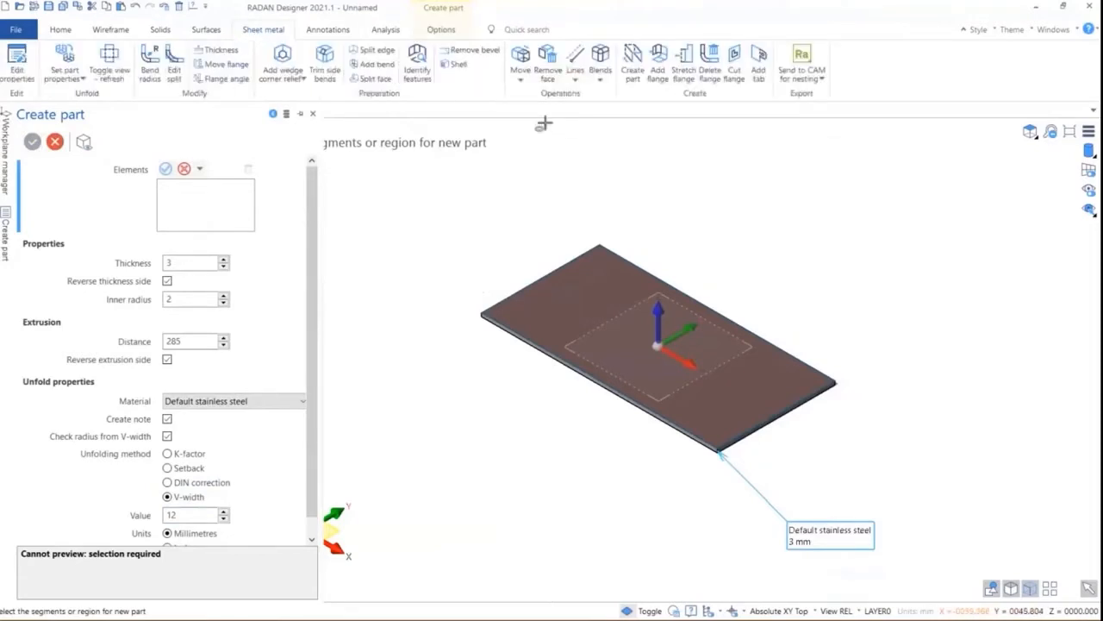
Add a 56 mm flange at 90 degrees along the plate's front long edge, full bend outside, with an inner radius of 1 mm.
left_click(656, 74)
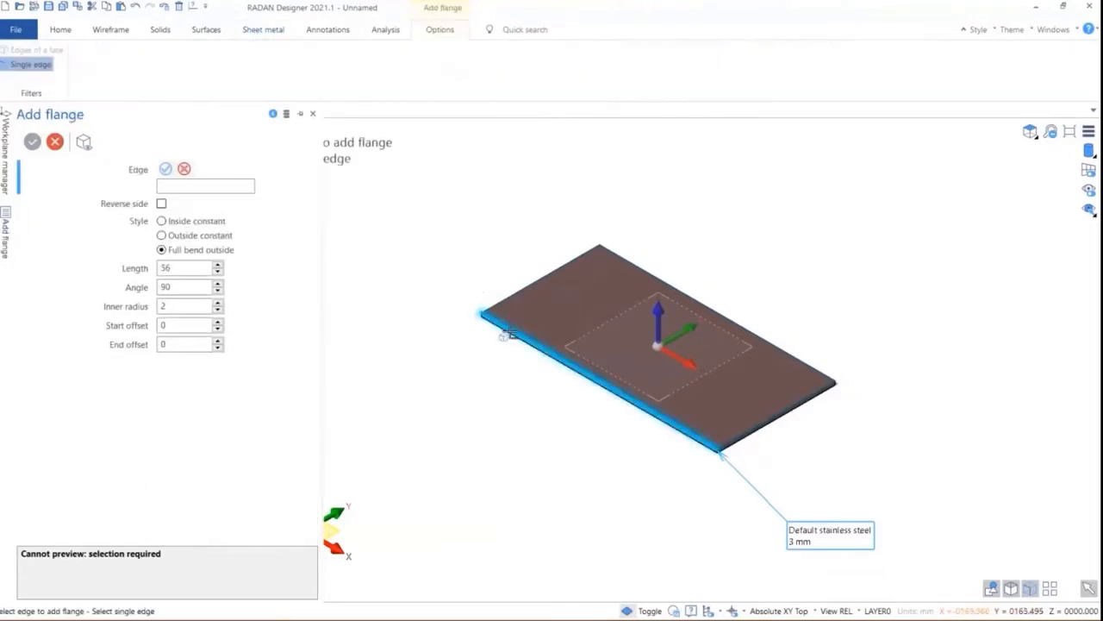
scroll(502, 332, "up", 3)
left_click(498, 336)
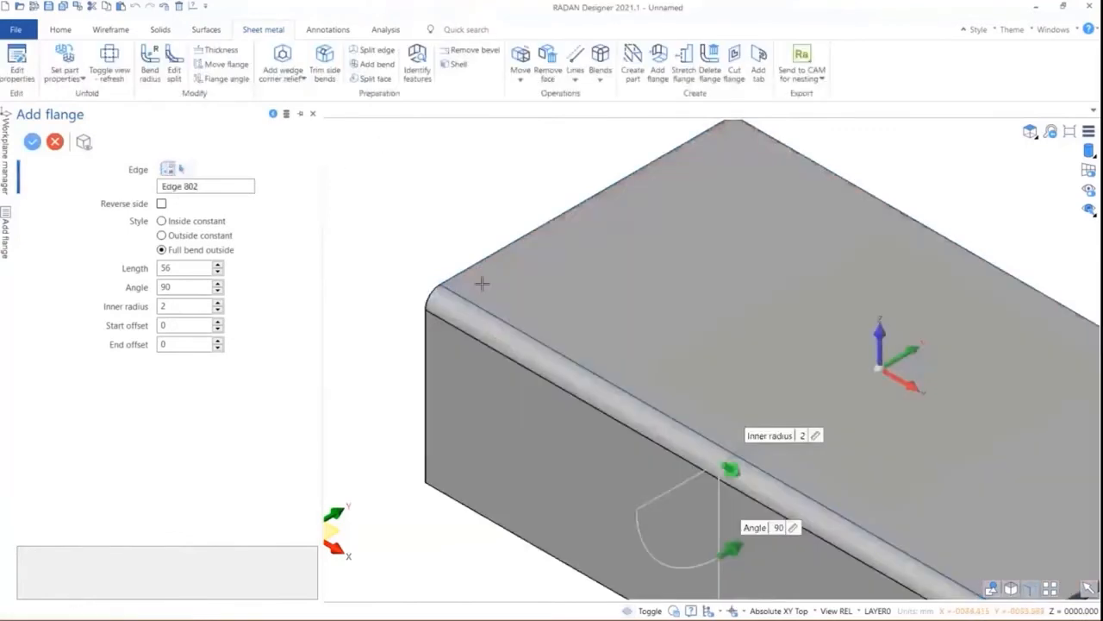
double_click(179, 307)
type("0")
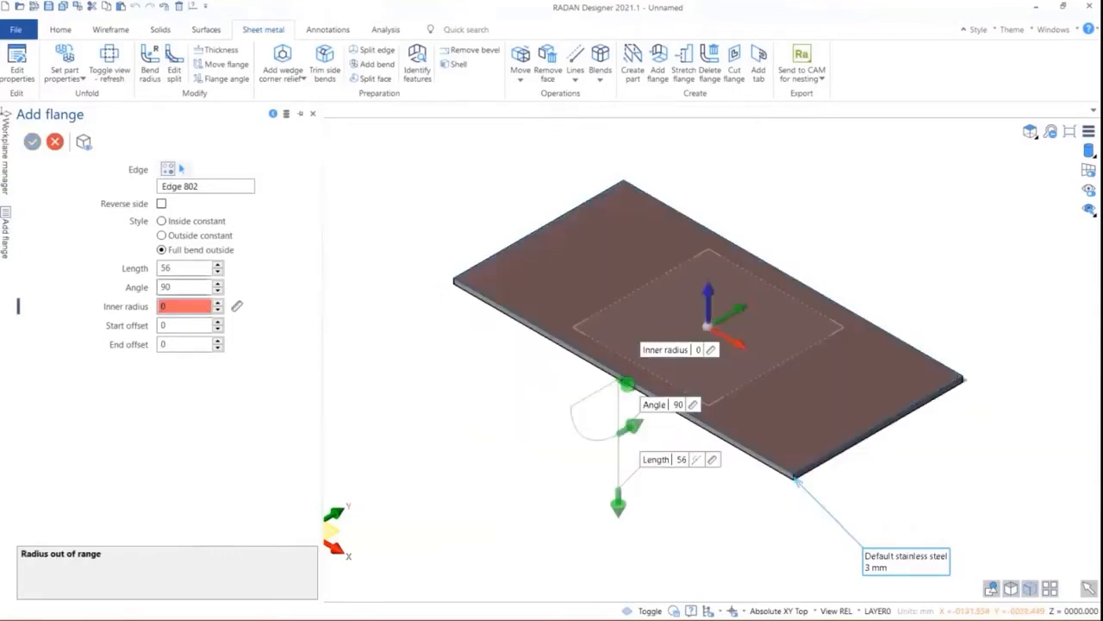
left_click(218, 302)
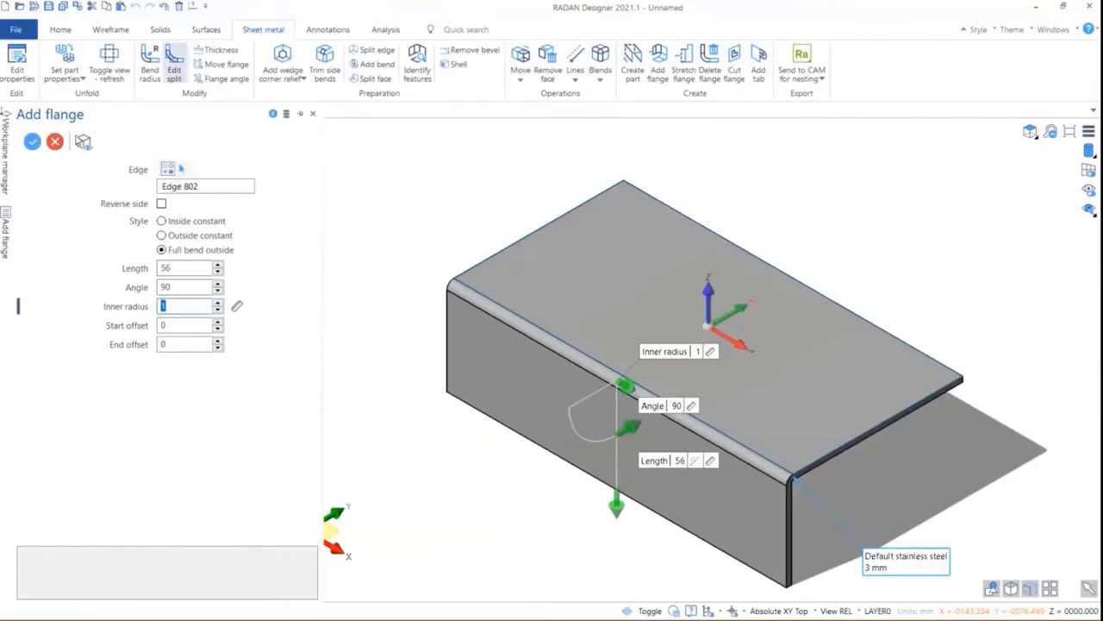
left_click(32, 141)
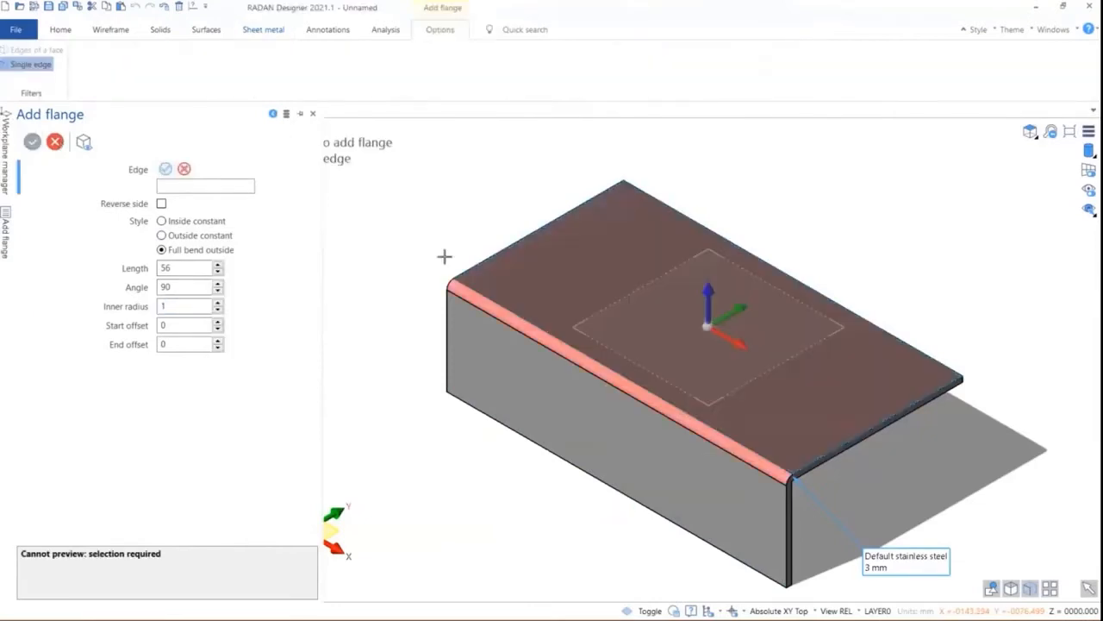
Add an upward 56 mm flange at 90 degrees with a 1 mm inner radius along the plate's rear long edge.
scroll(521, 284, "down", 2)
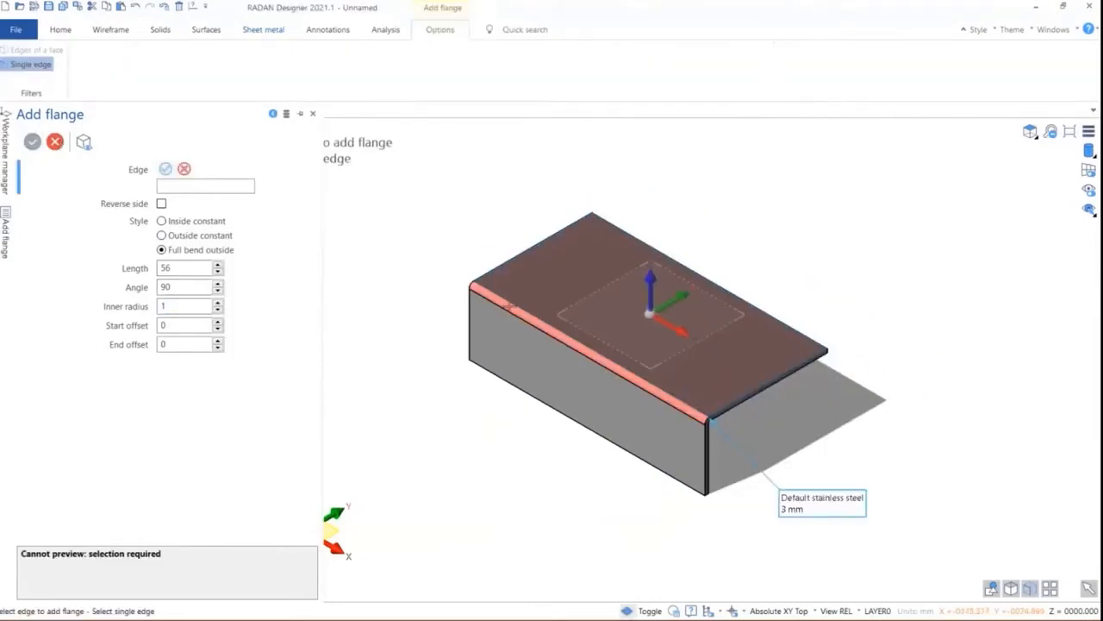
left_click(262, 30)
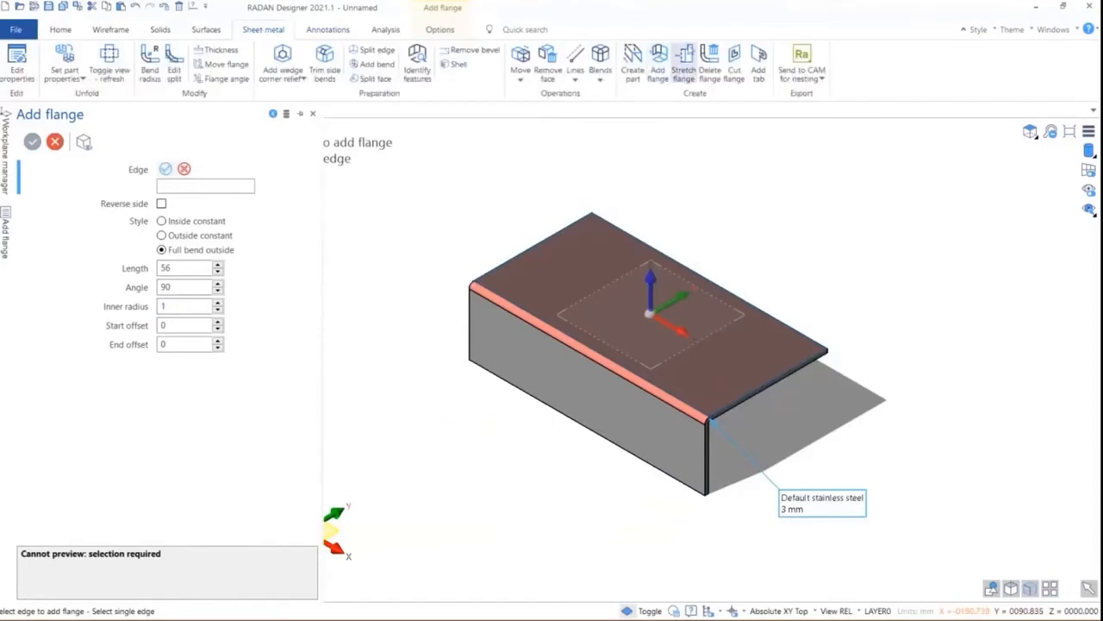
left_click(646, 240)
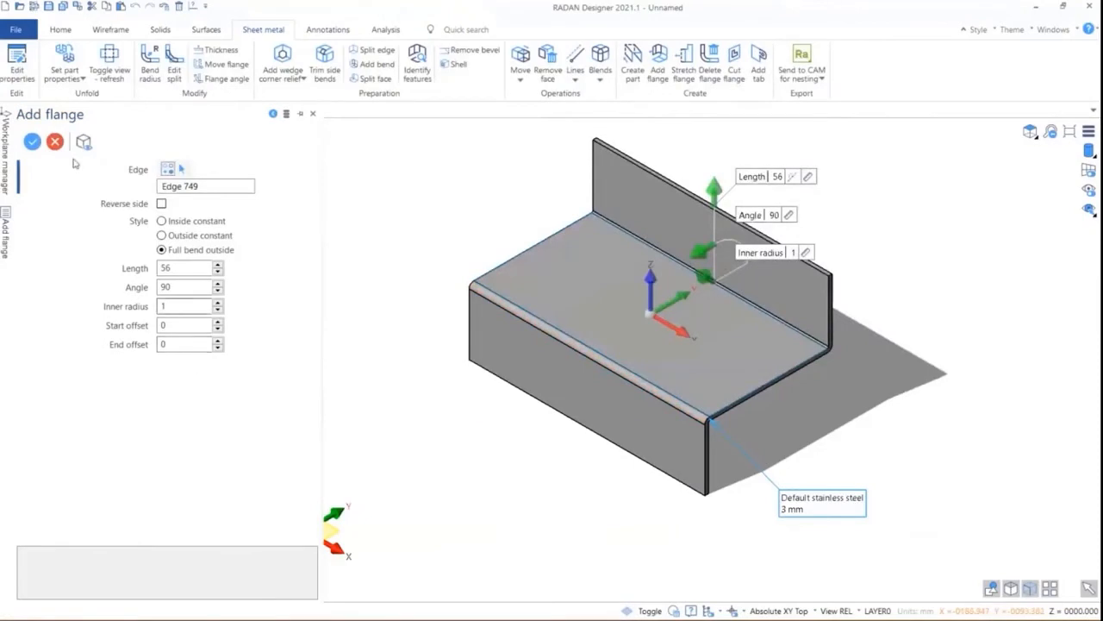
left_click(32, 143)
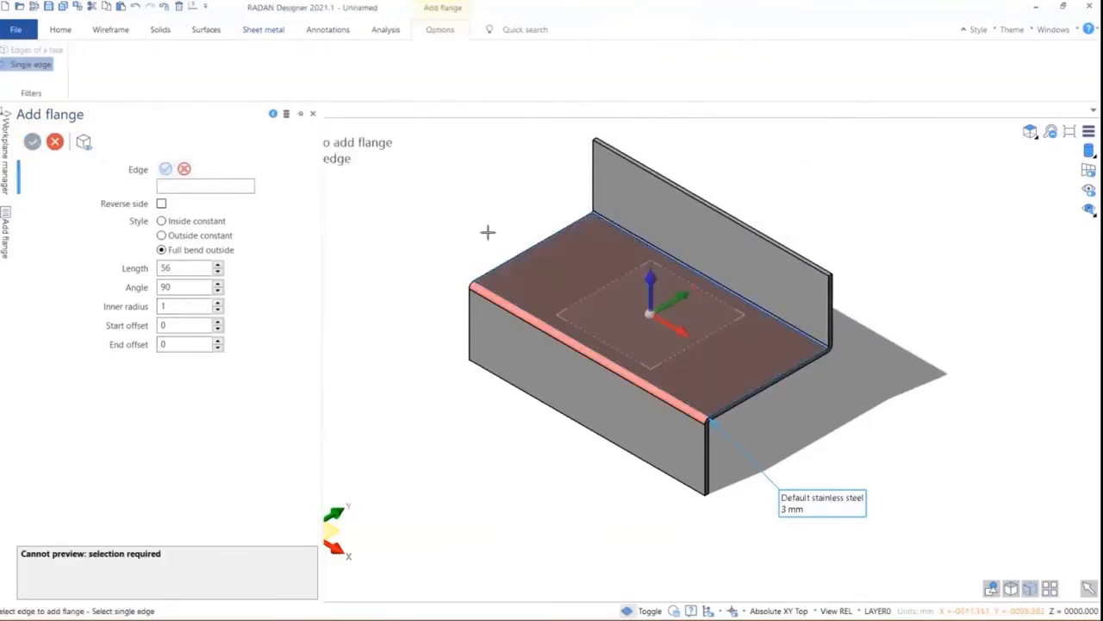
scroll(547, 234, "up", 2)
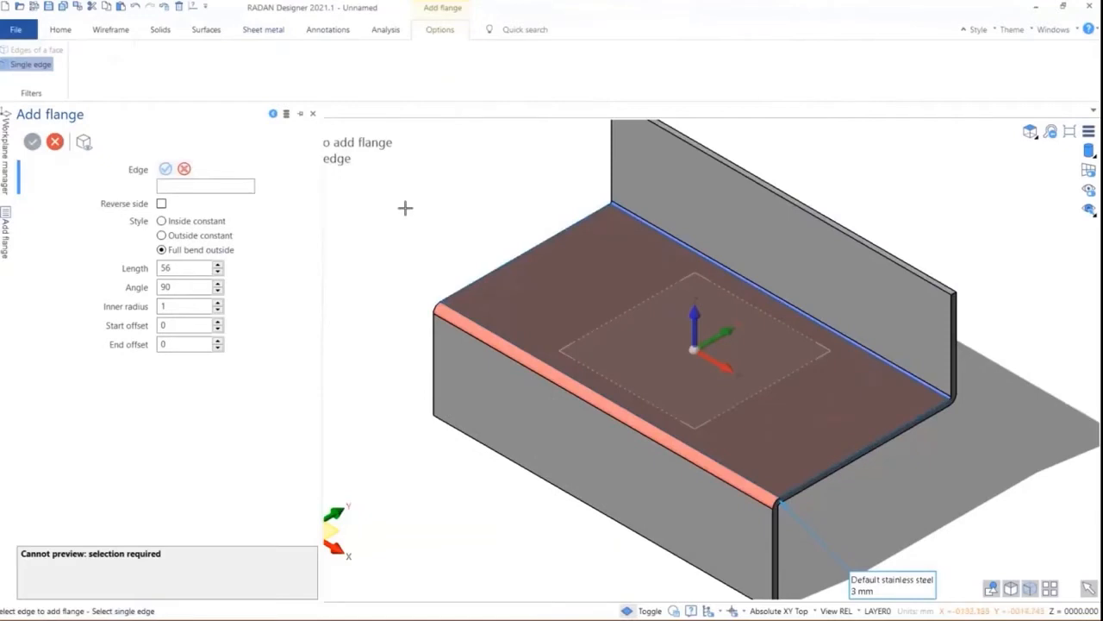
scroll(475, 317, "up", 1)
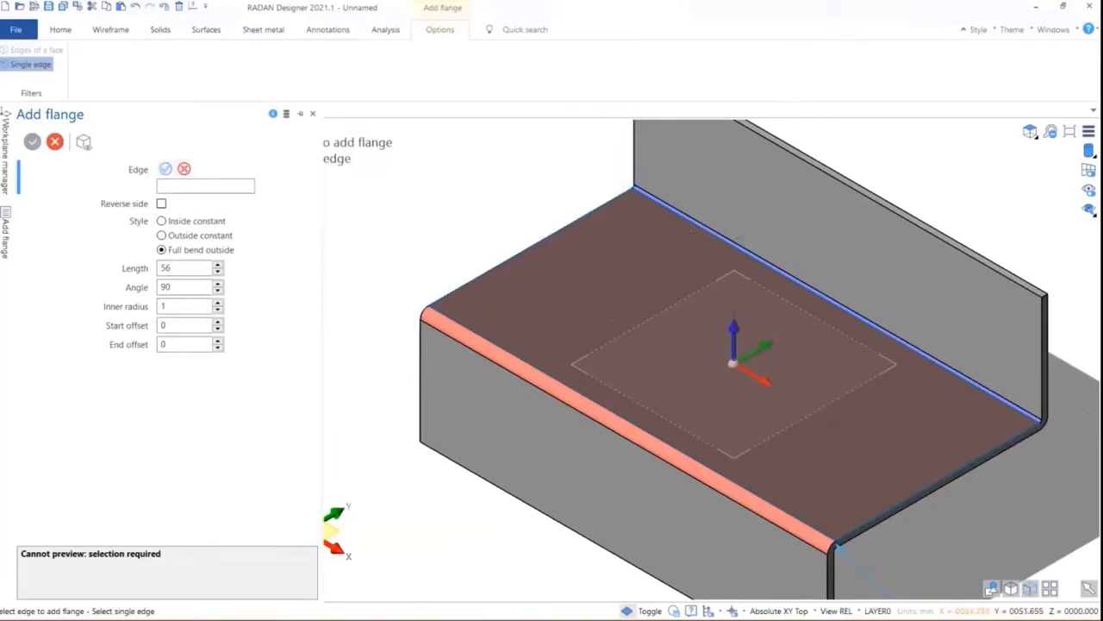
scroll(491, 291, "down", 1)
scroll(492, 292, "down", 1)
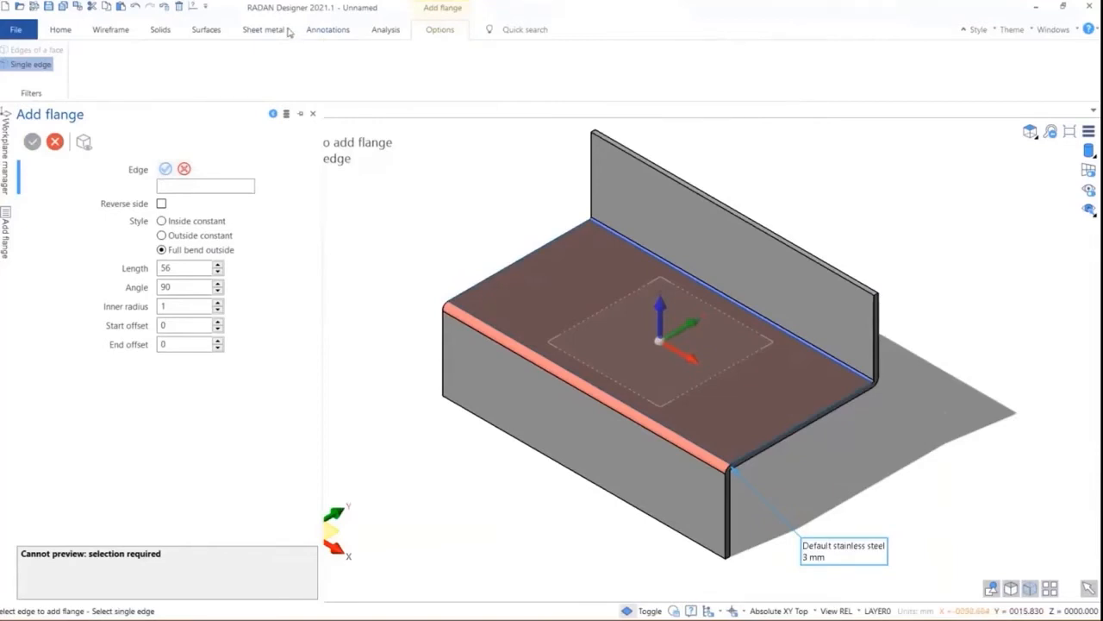
Check the inner radius of the front flange's bend with a radial element dimension, without placing it.
left_click(329, 32)
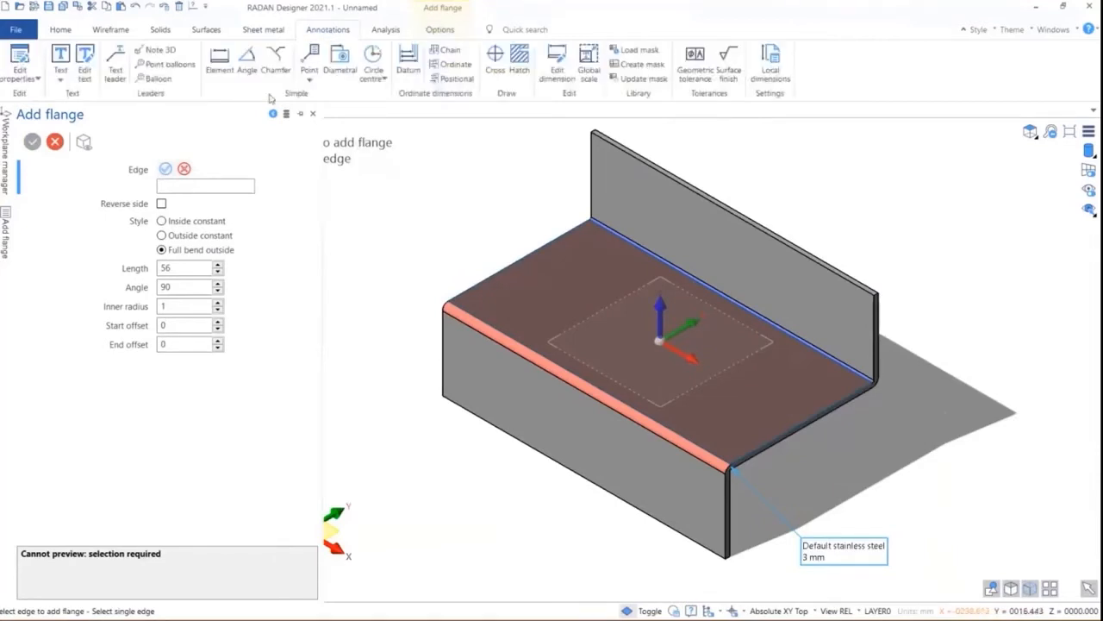
left_click(221, 65)
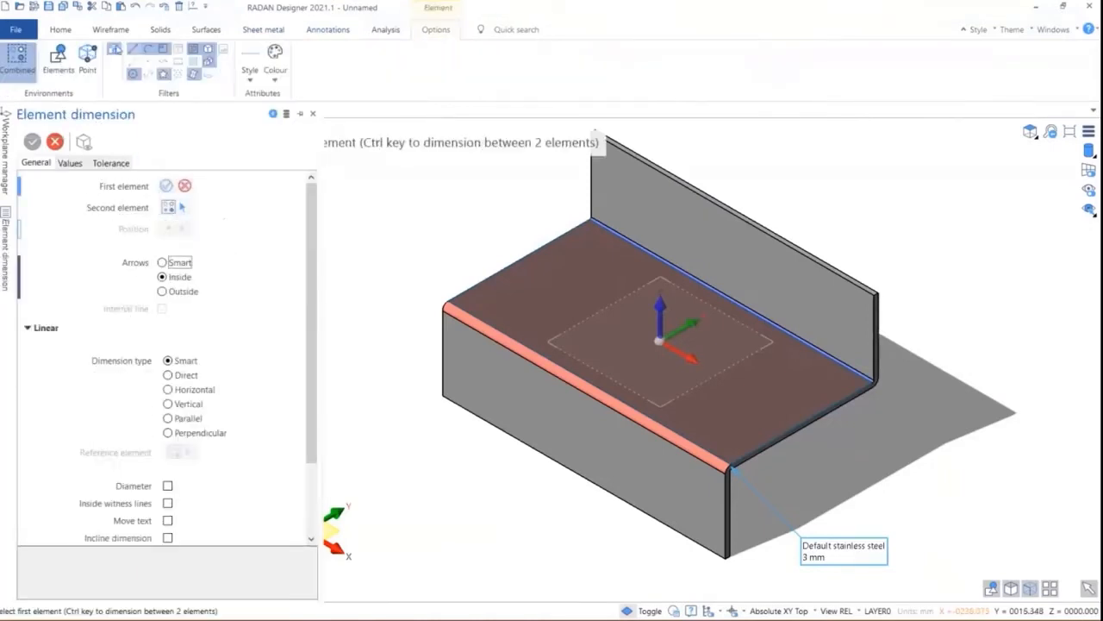
left_click(58, 59)
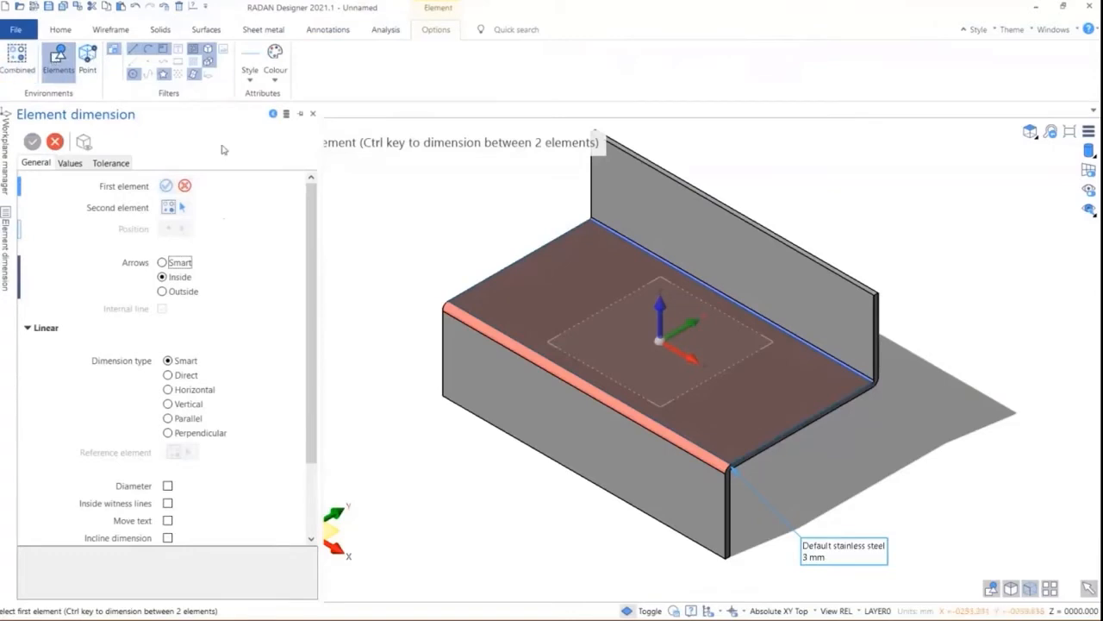
scroll(726, 451, "up", 5)
scroll(759, 379, "up", 3)
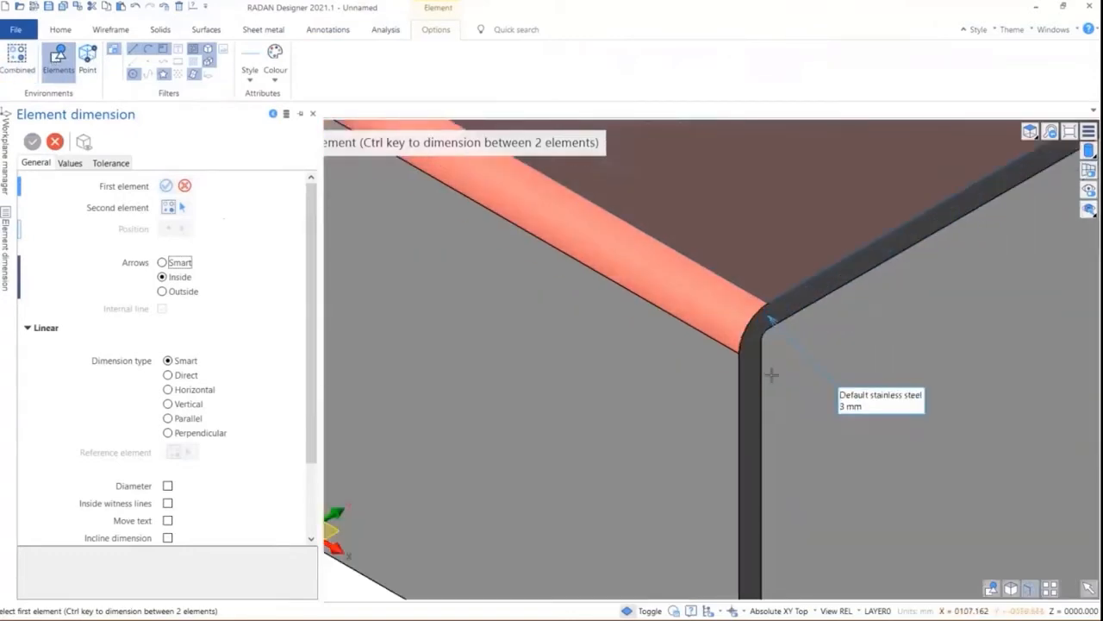
left_click(755, 331)
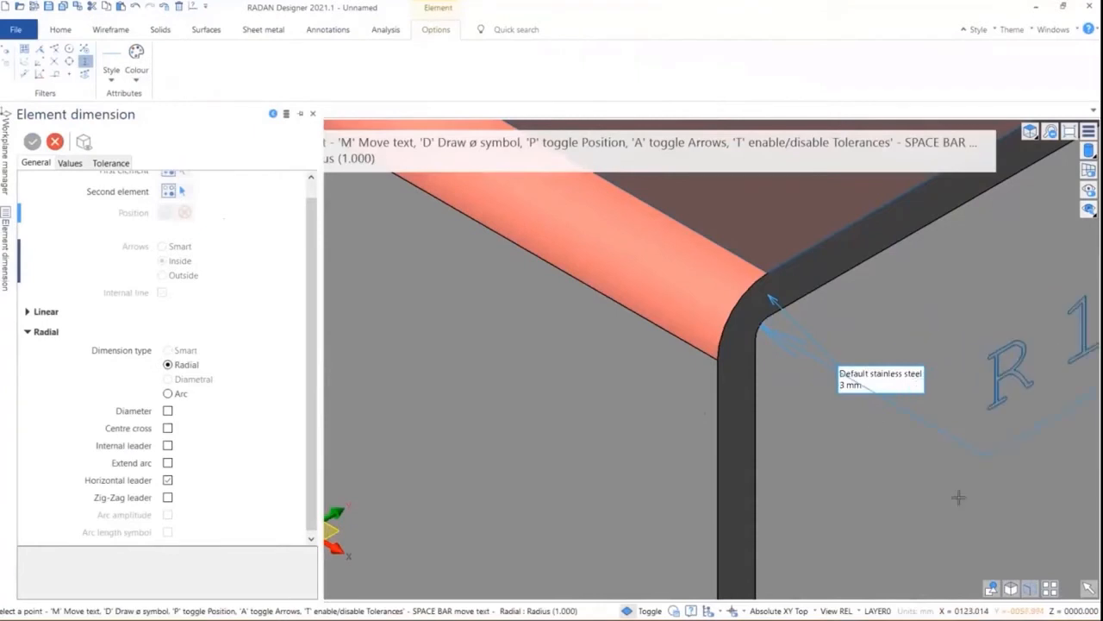
scroll(871, 419, "down", 3)
scroll(849, 468, "down", 5)
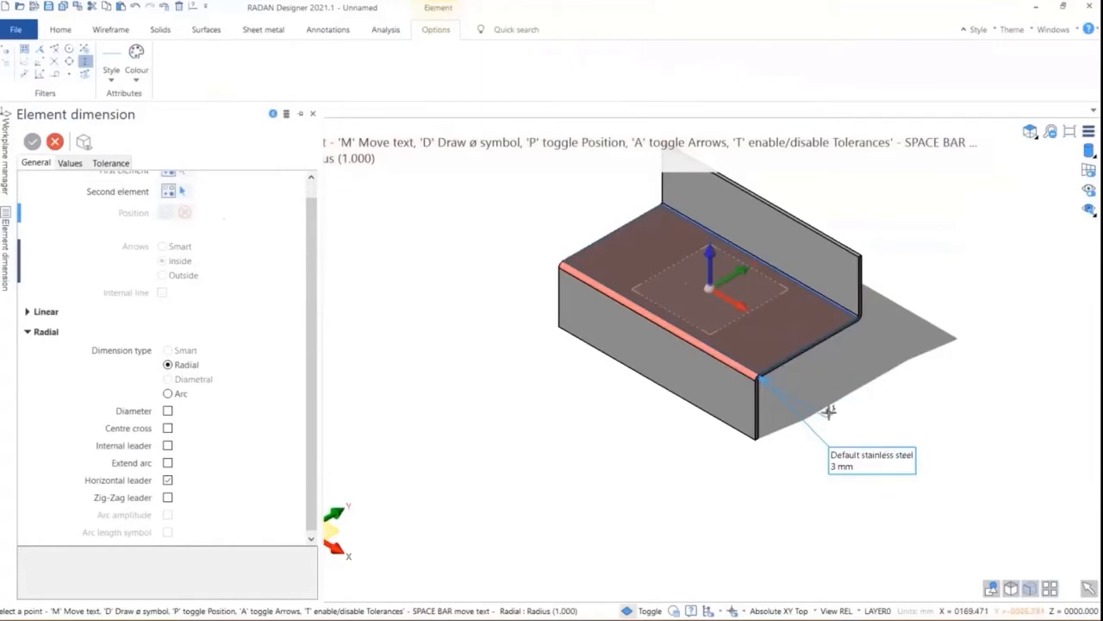
key("Escape")
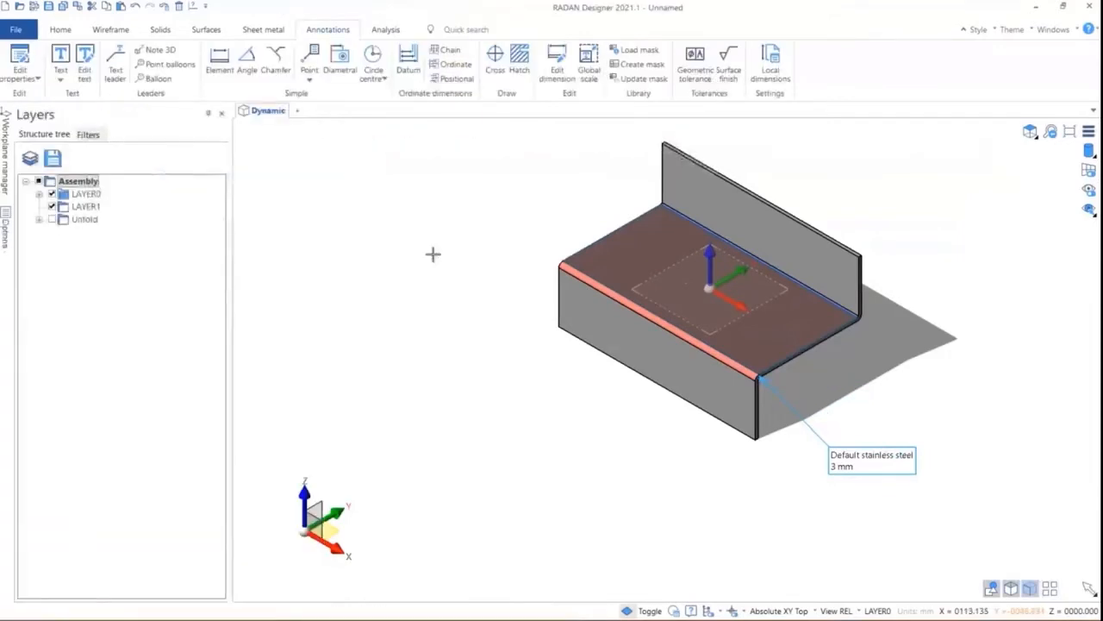
Apply the 2.7 mm inner radius from the V-width to the front bend, and select the rear bend for the same edit.
scroll(840, 292, "up", 2)
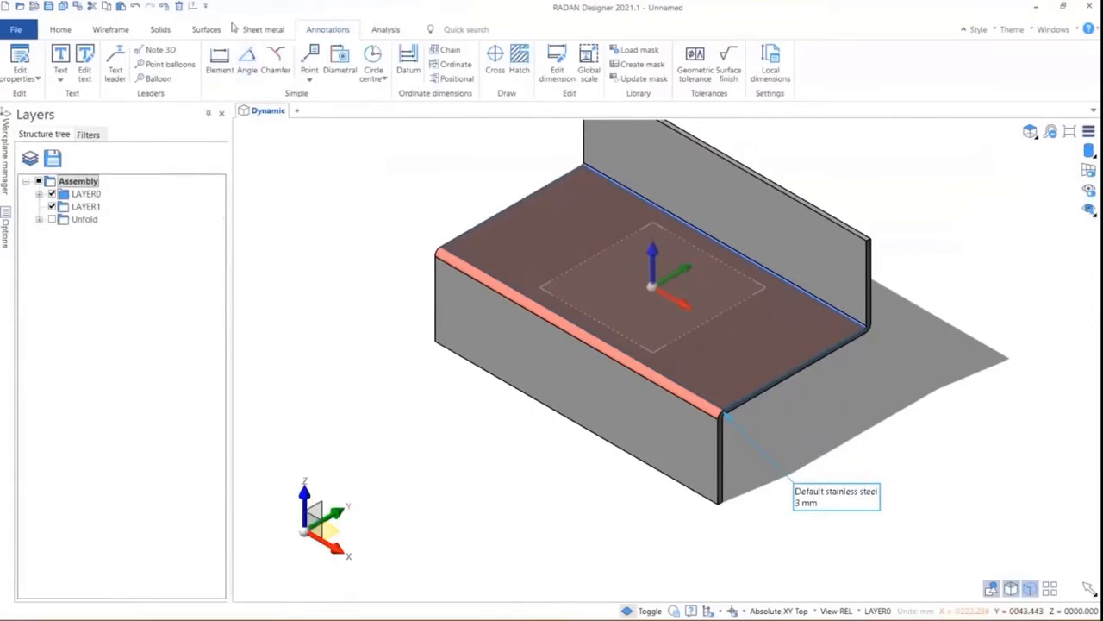
left_click(250, 31)
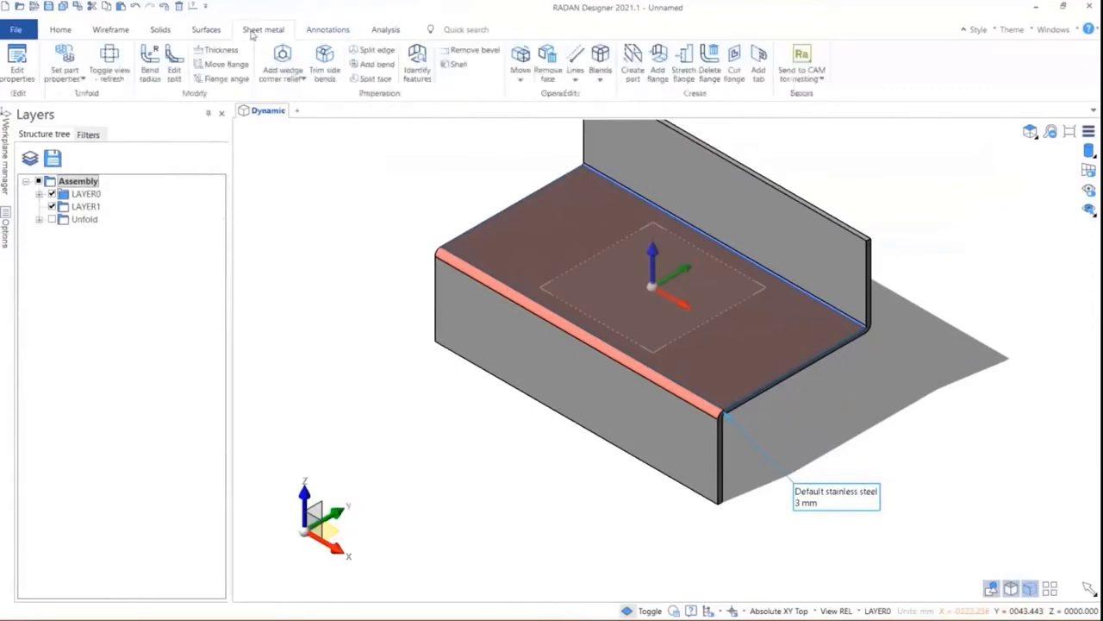
left_click(152, 69)
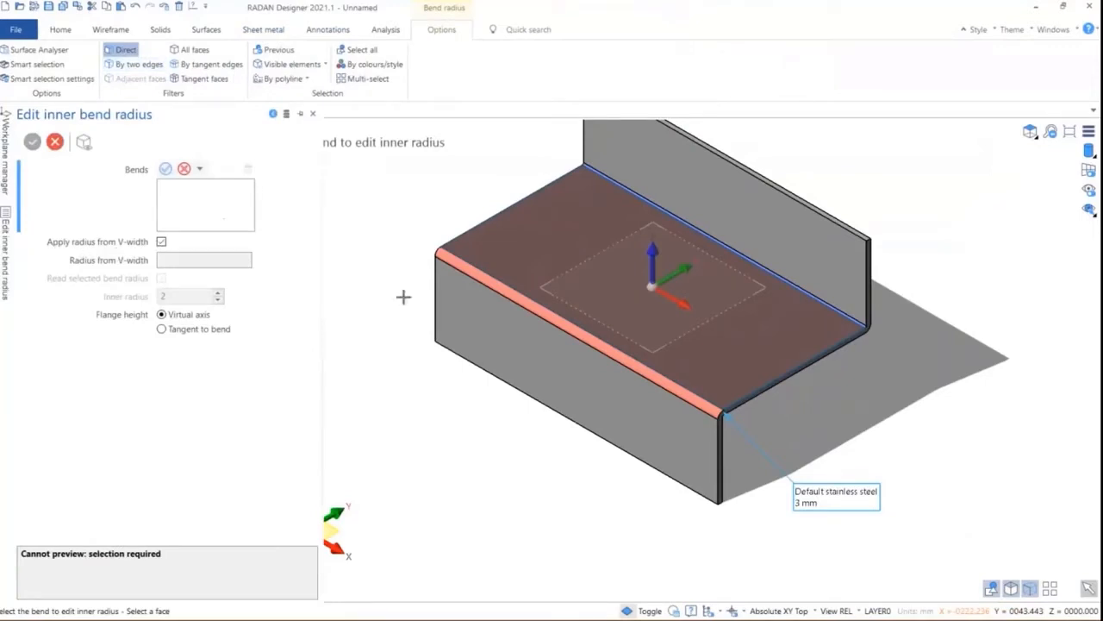
left_click(472, 277)
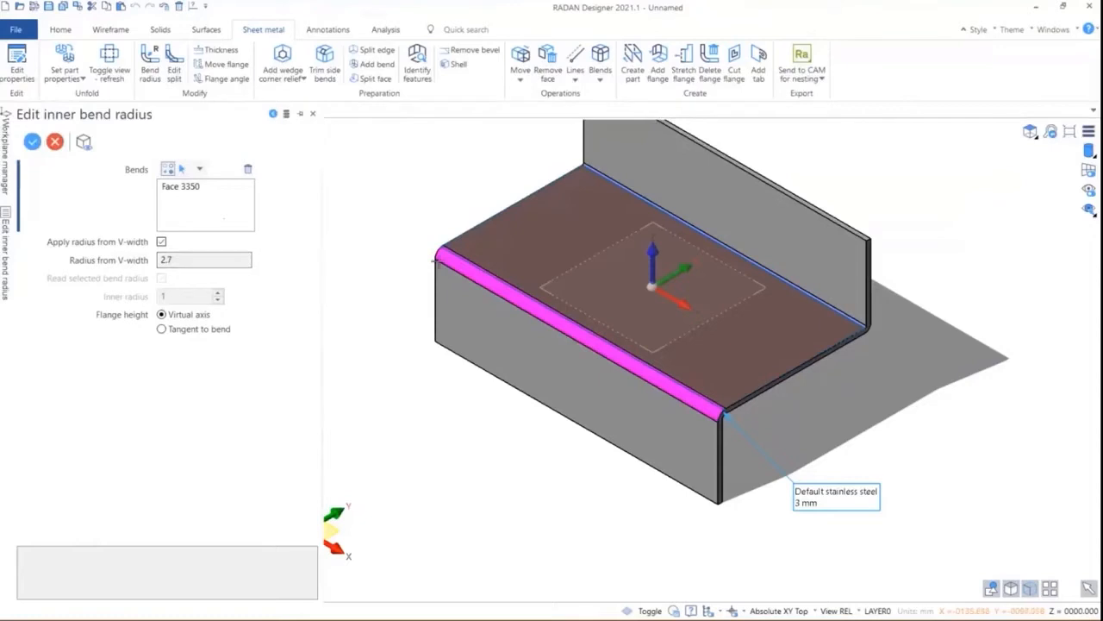
scroll(478, 298, "down", 2)
scroll(575, 158, "up", 2)
scroll(573, 163, "up", 1)
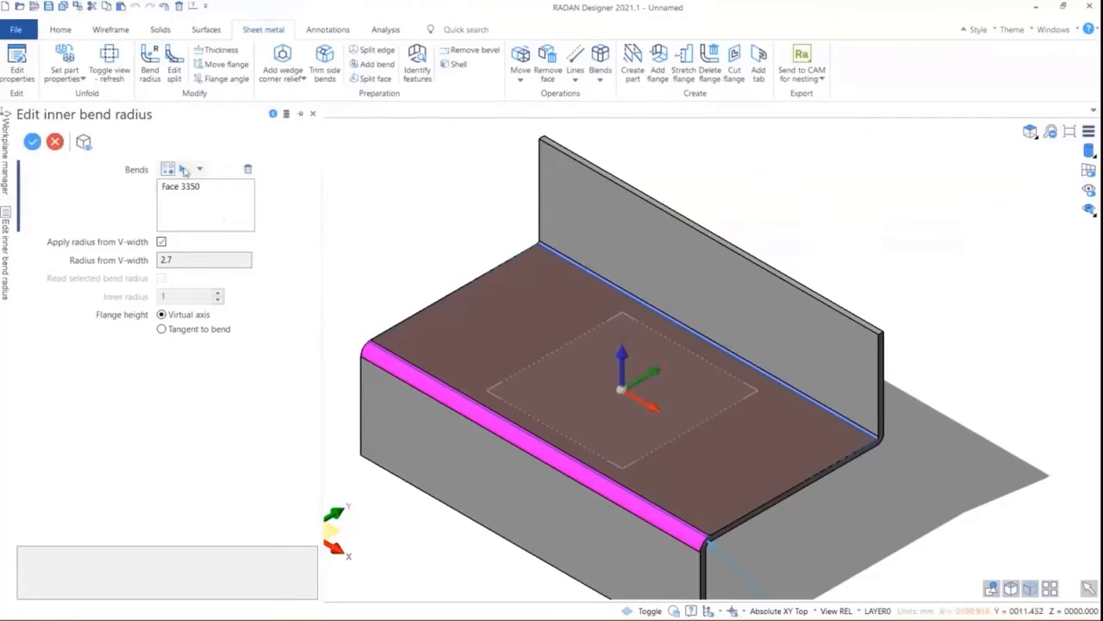
left_click(184, 169)
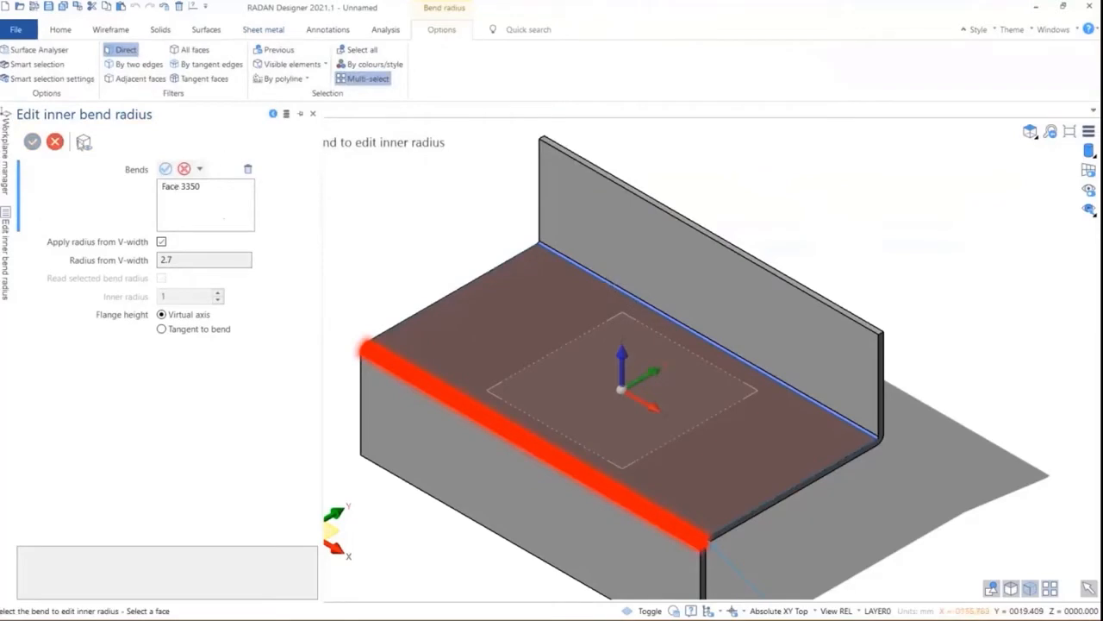
middle_click_drag(336, 231, 348, 232)
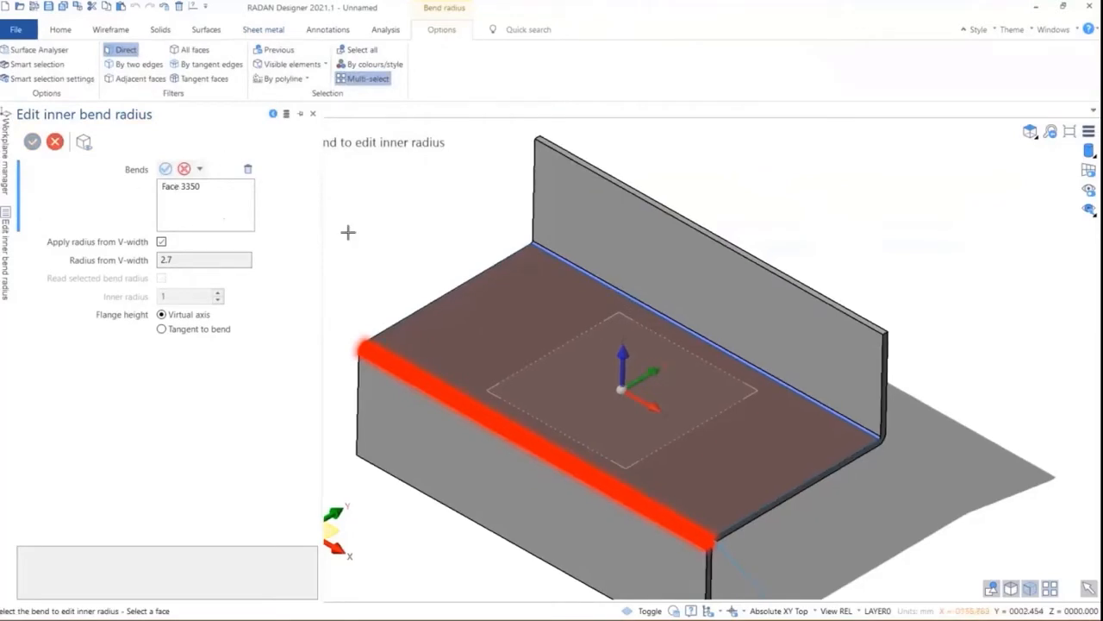
left_click(166, 170)
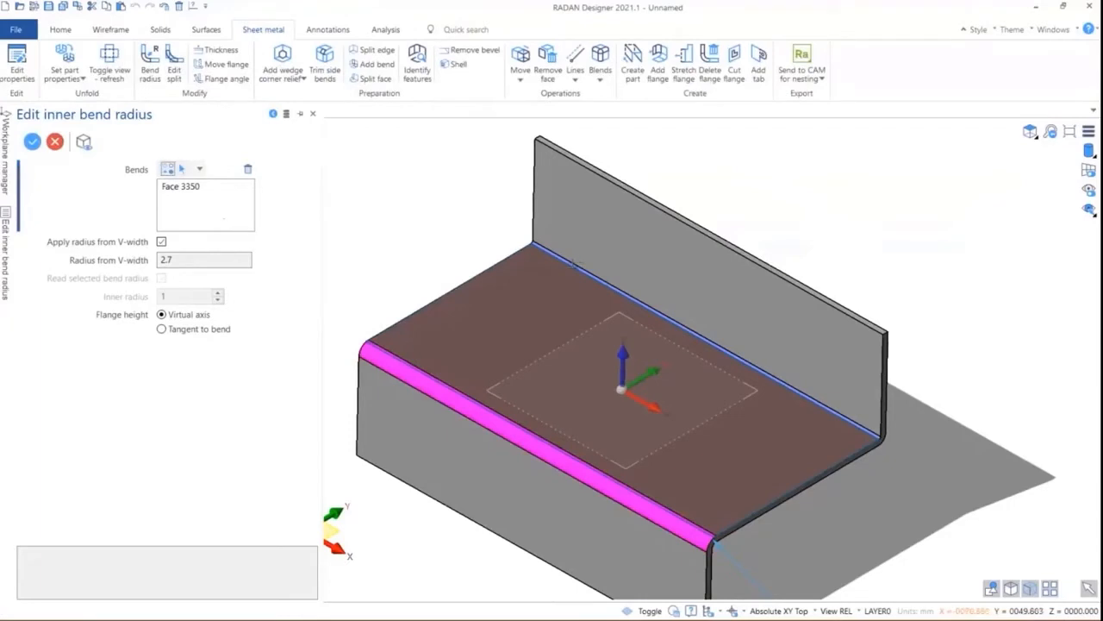
left_click(167, 169)
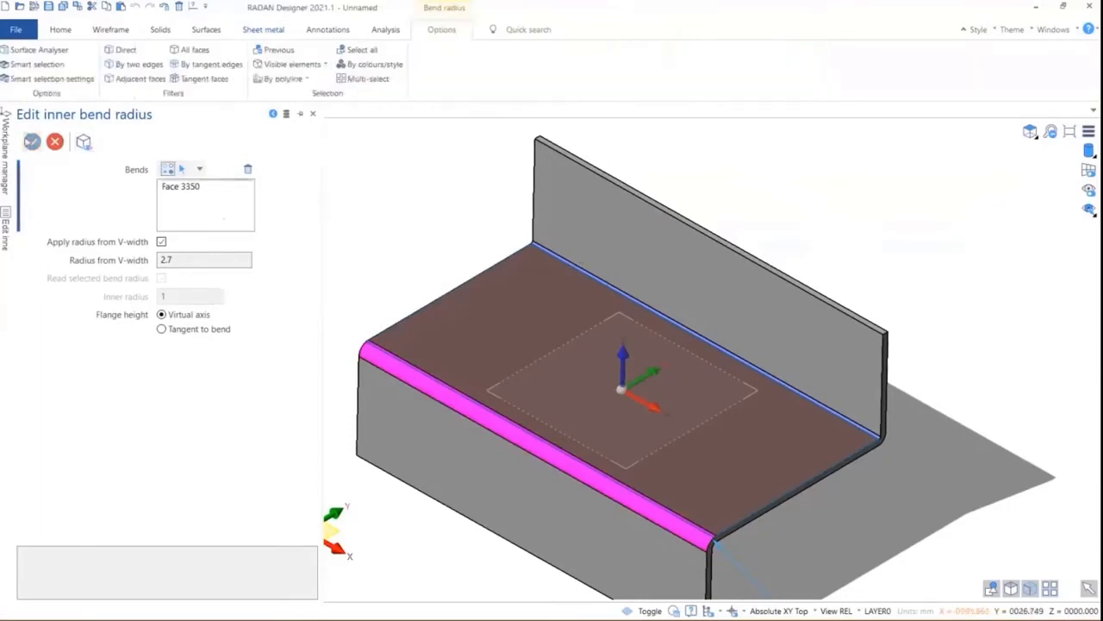
left_click(583, 271)
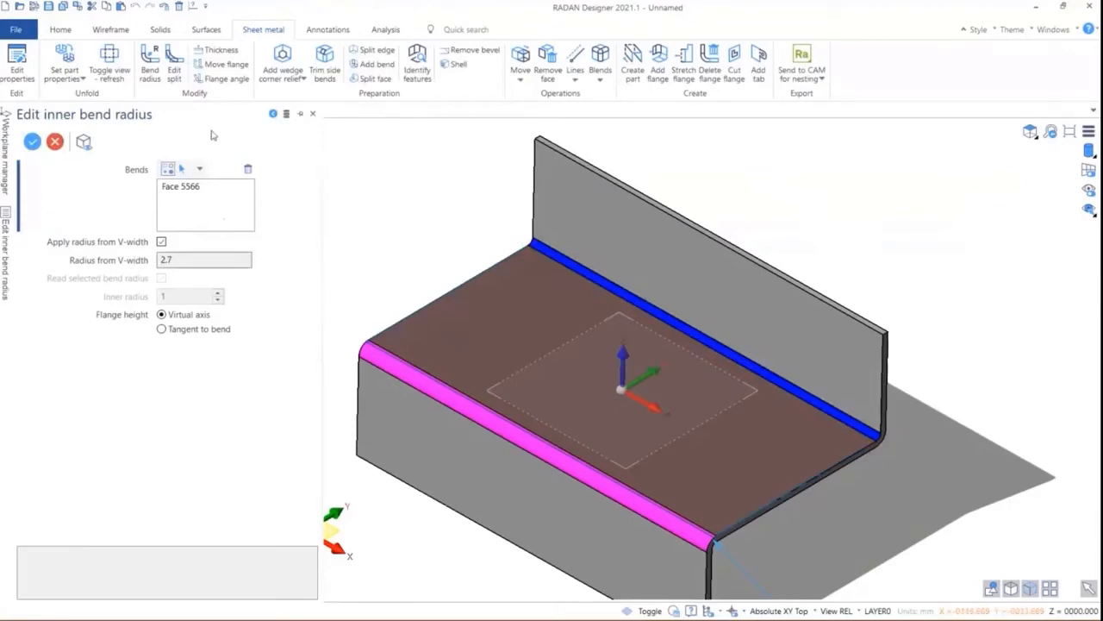
Set the rear flange's bend angle to 56 degrees, rotating it about the bend axis.
left_click(221, 78)
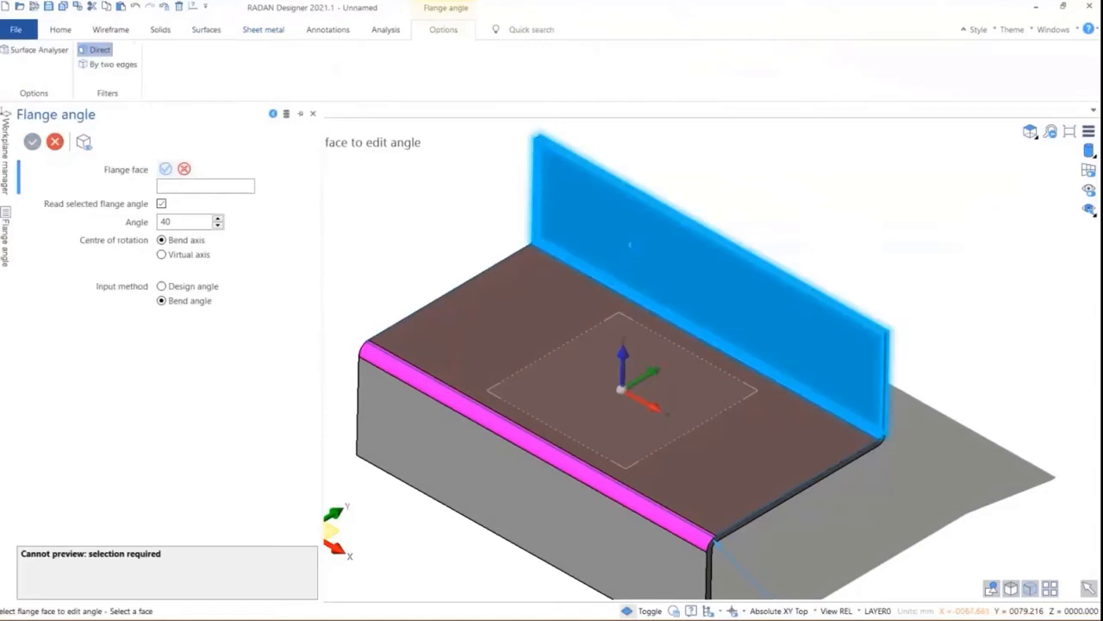
left_click(629, 245)
left_click_drag(862, 389, 892, 375)
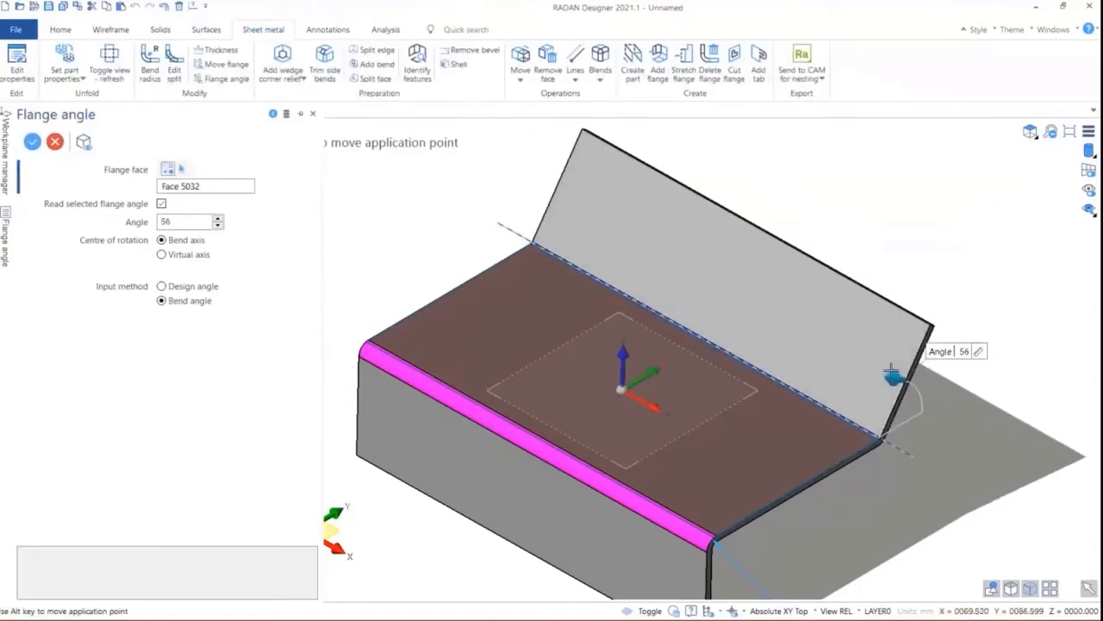
left_click(34, 145)
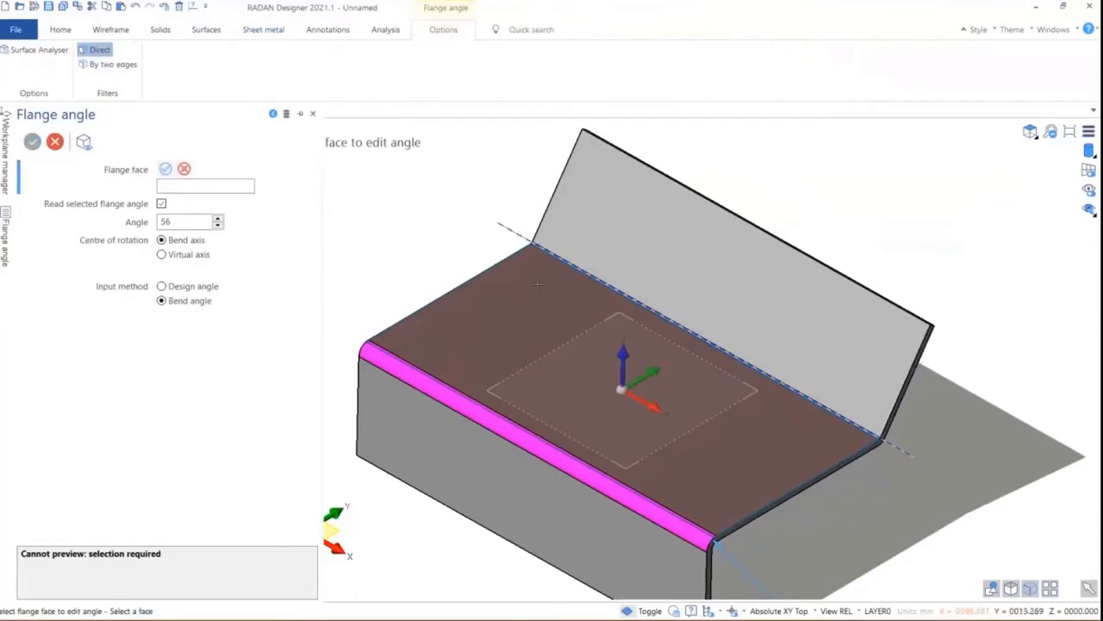
scroll(538, 283, "up", 5)
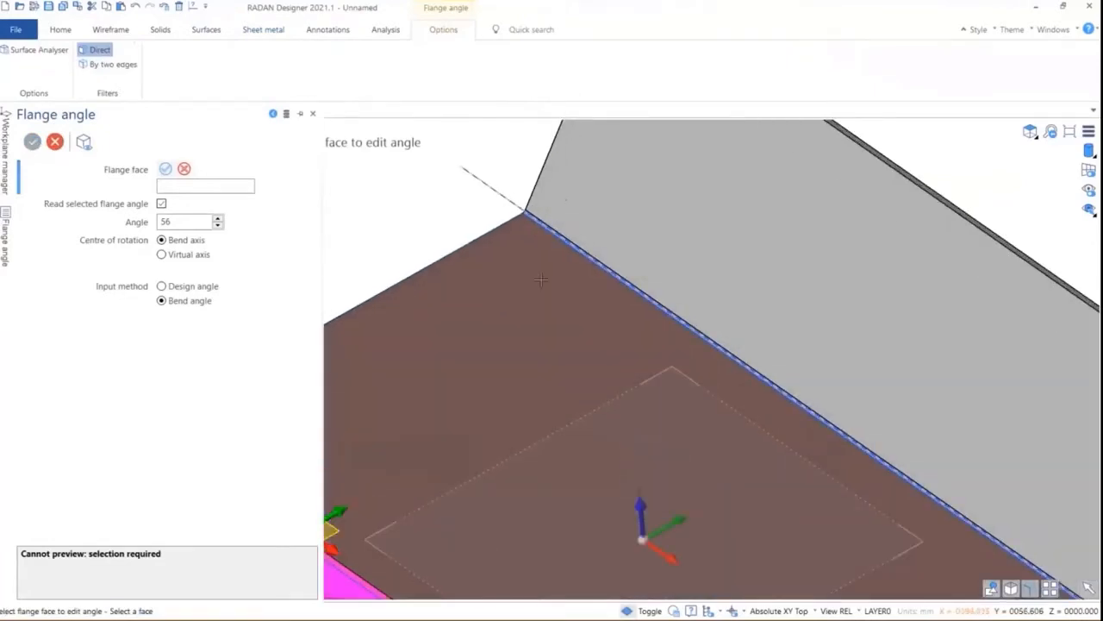
scroll(541, 280, "down", 5)
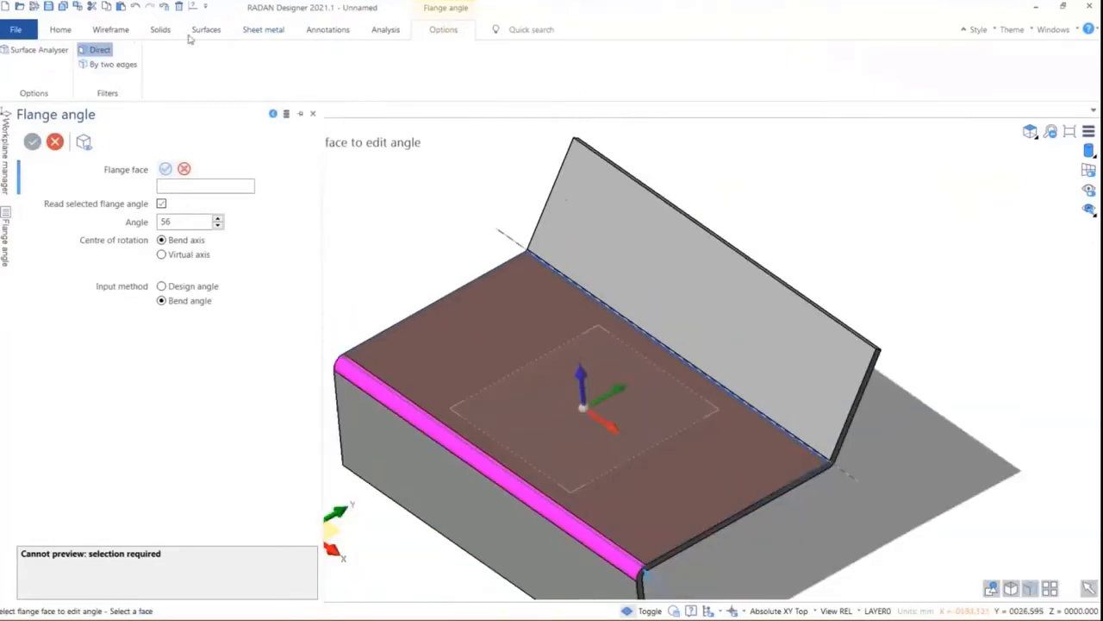
left_click(255, 31)
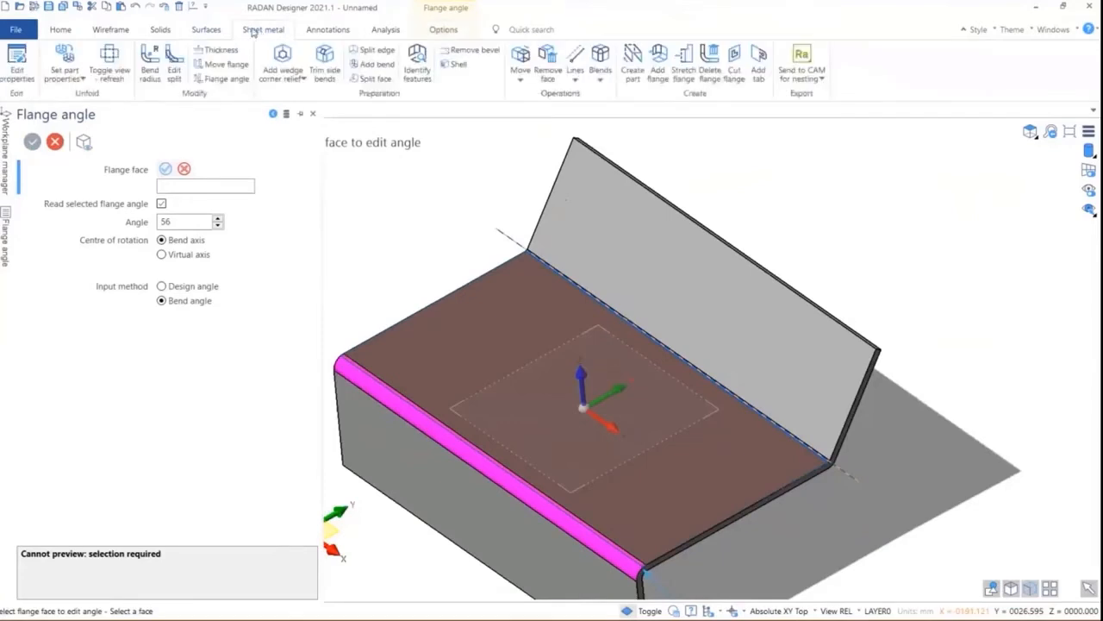
Check the inner radius from V-width for the rear flange's bend in the bend radius edit, without applying it.
left_click(150, 67)
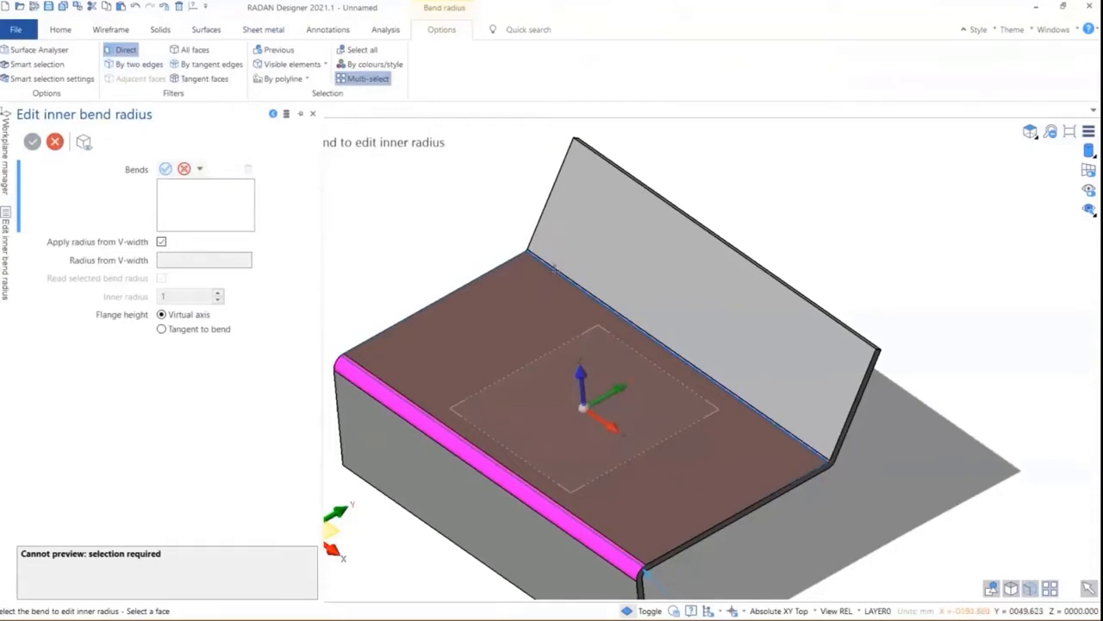
left_click(555, 271)
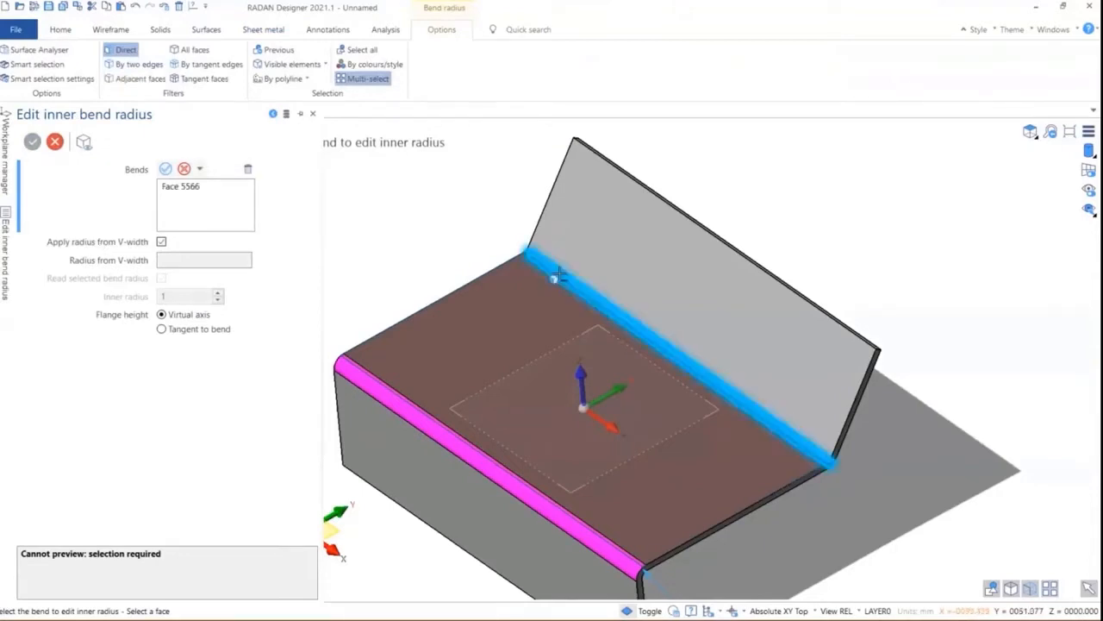
right_click(558, 274)
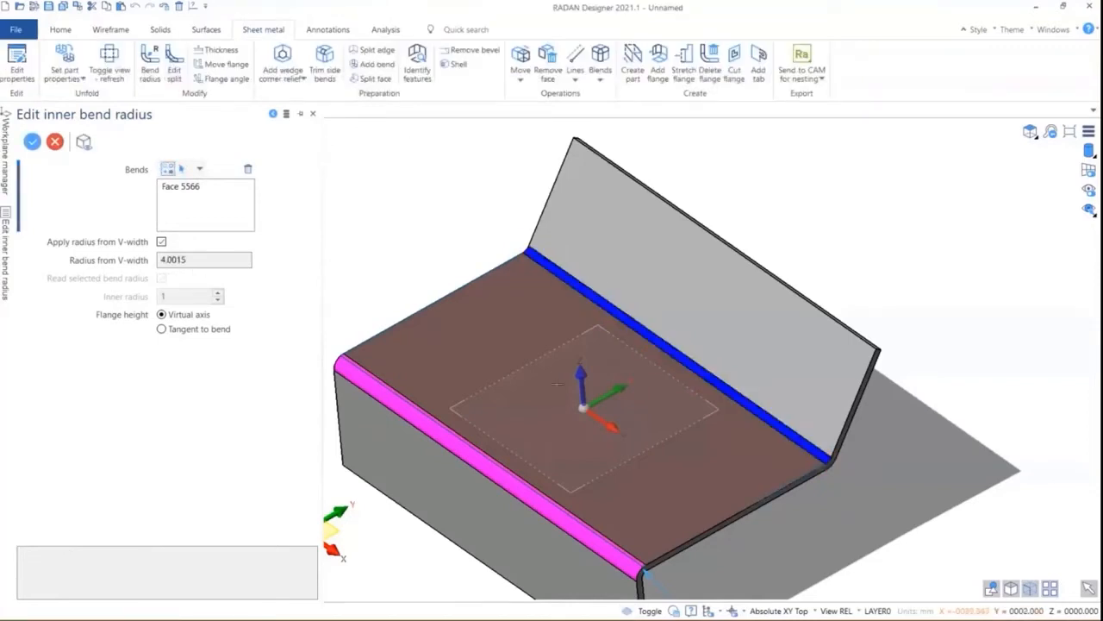
scroll(557, 384, "down", 2)
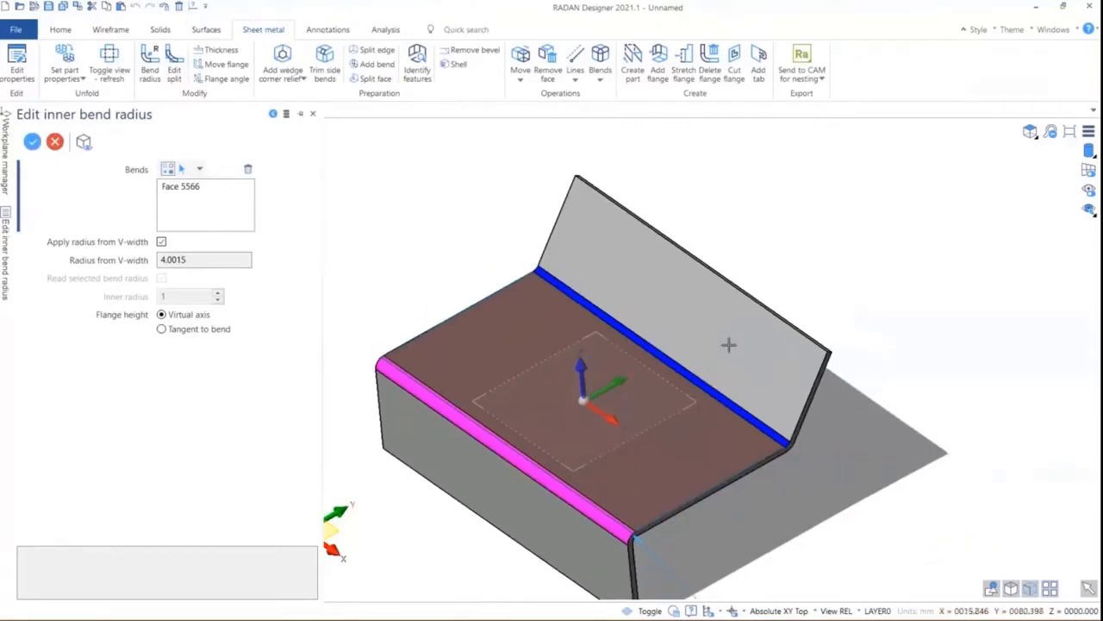
scroll(742, 343, "down", 1)
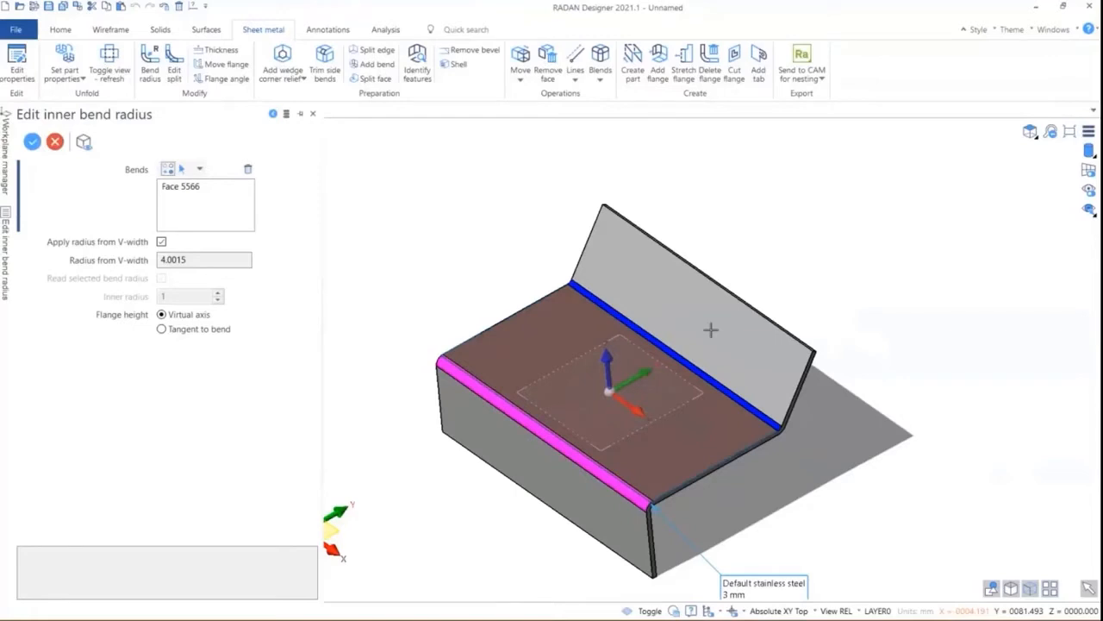
scroll(757, 366, "up", 2)
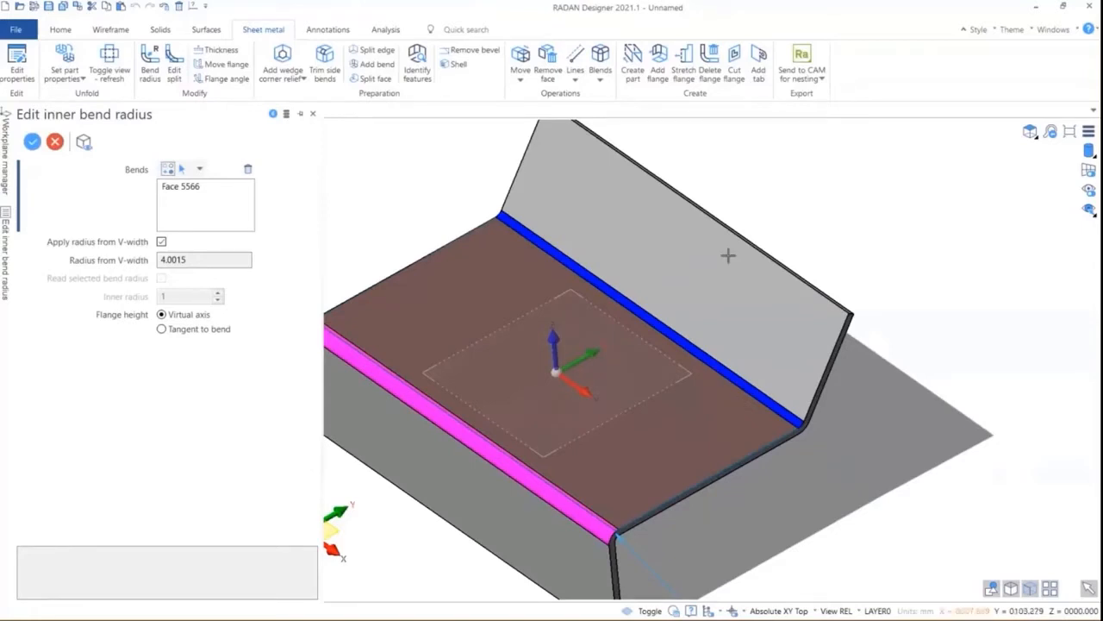
scroll(728, 255, "down", 2)
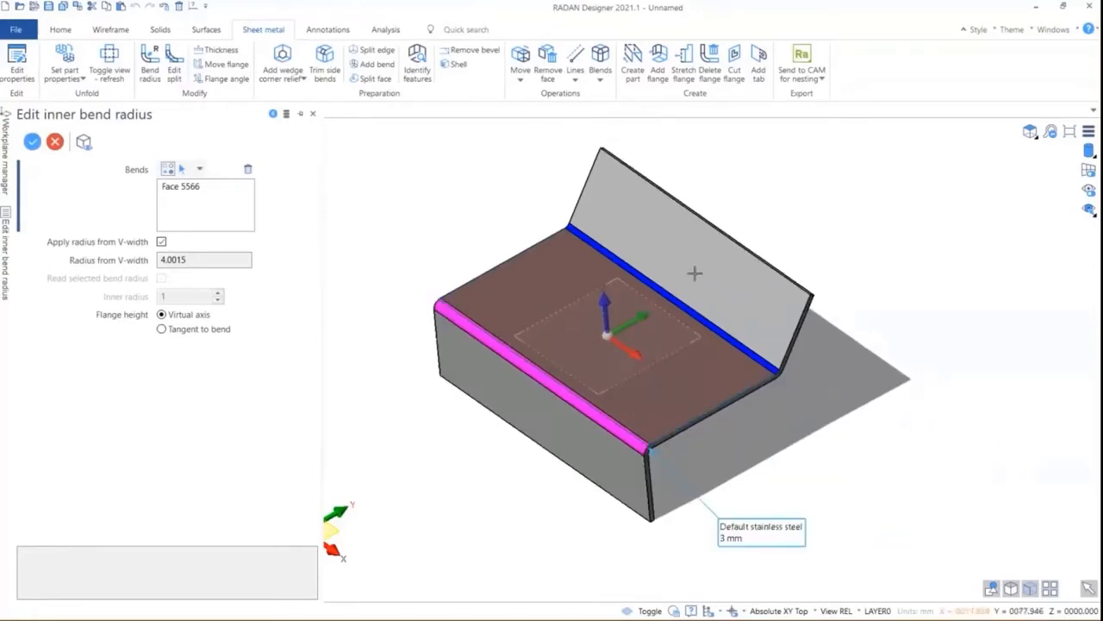
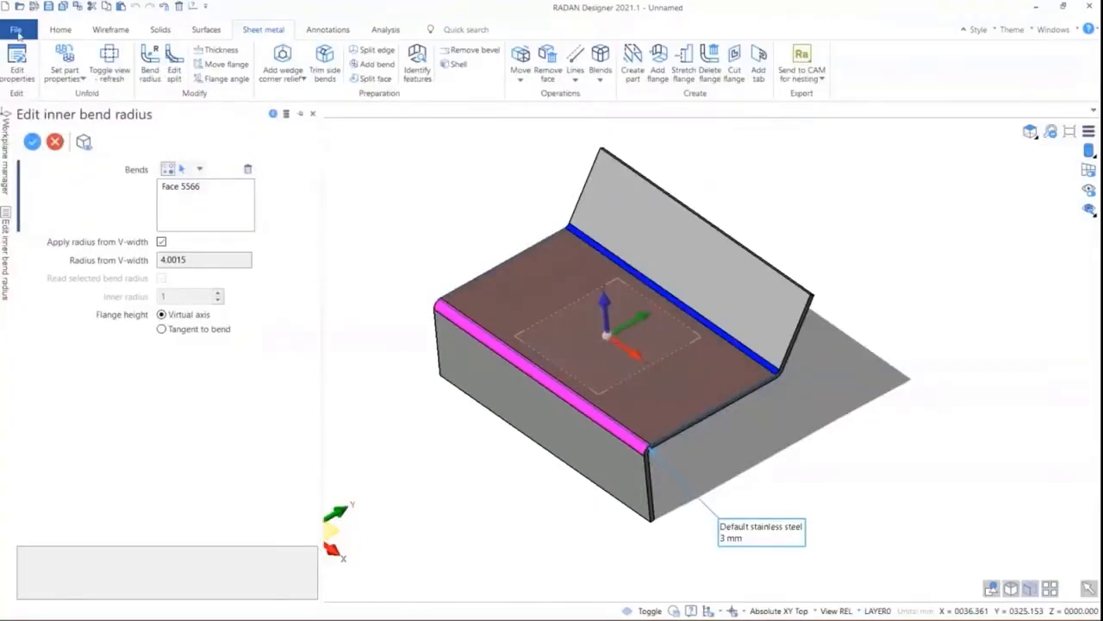
Start a new document and discard the changes to the flanged part.
left_click(19, 29)
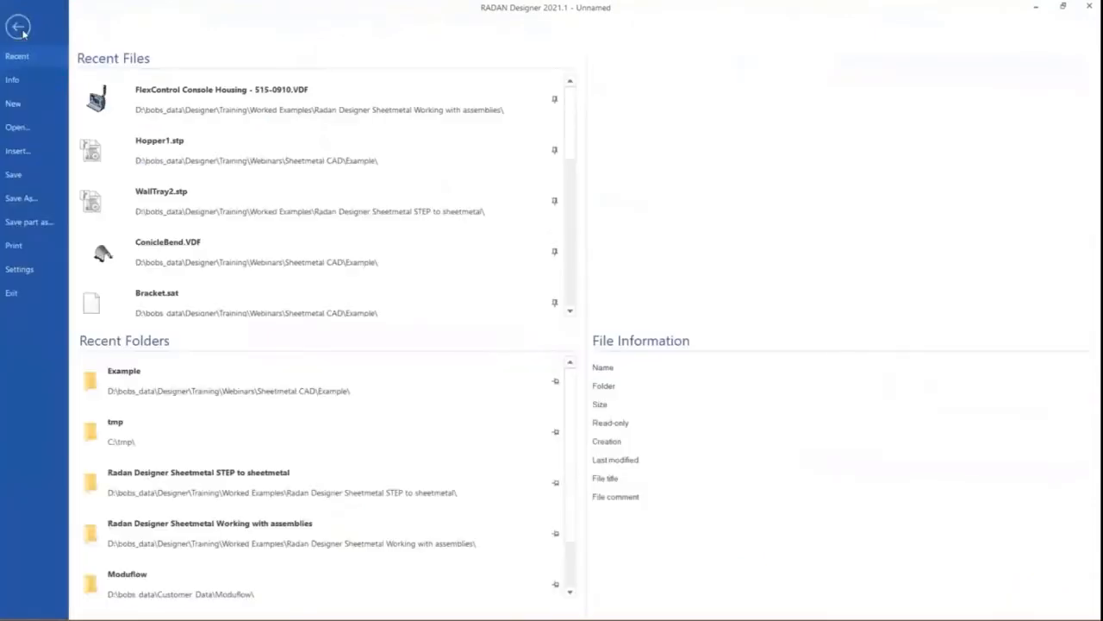
left_click(25, 105)
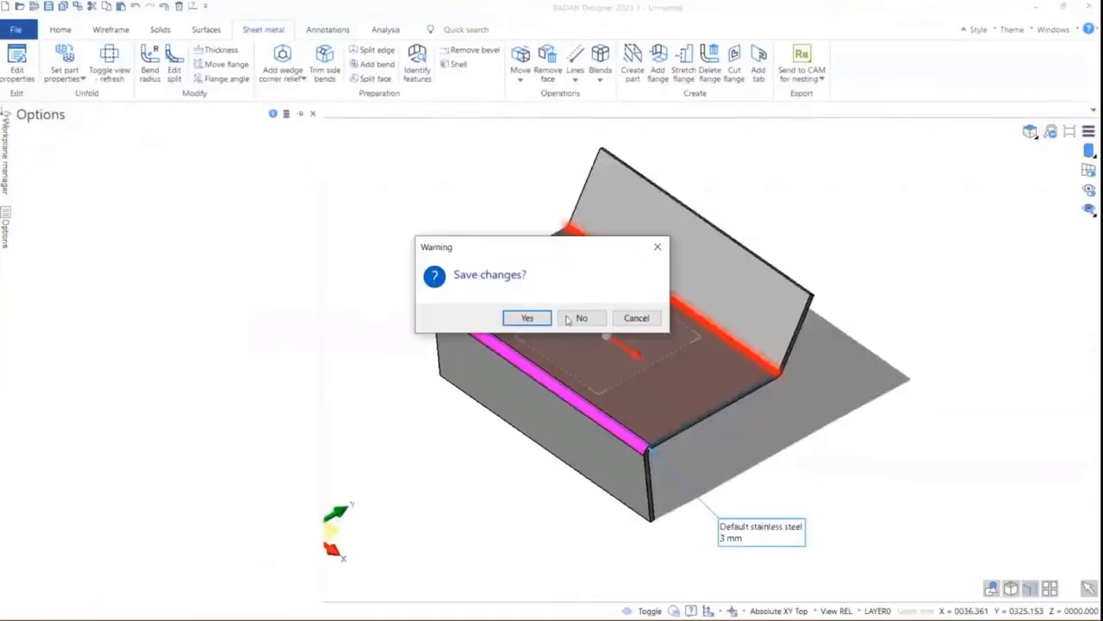
left_click(586, 318)
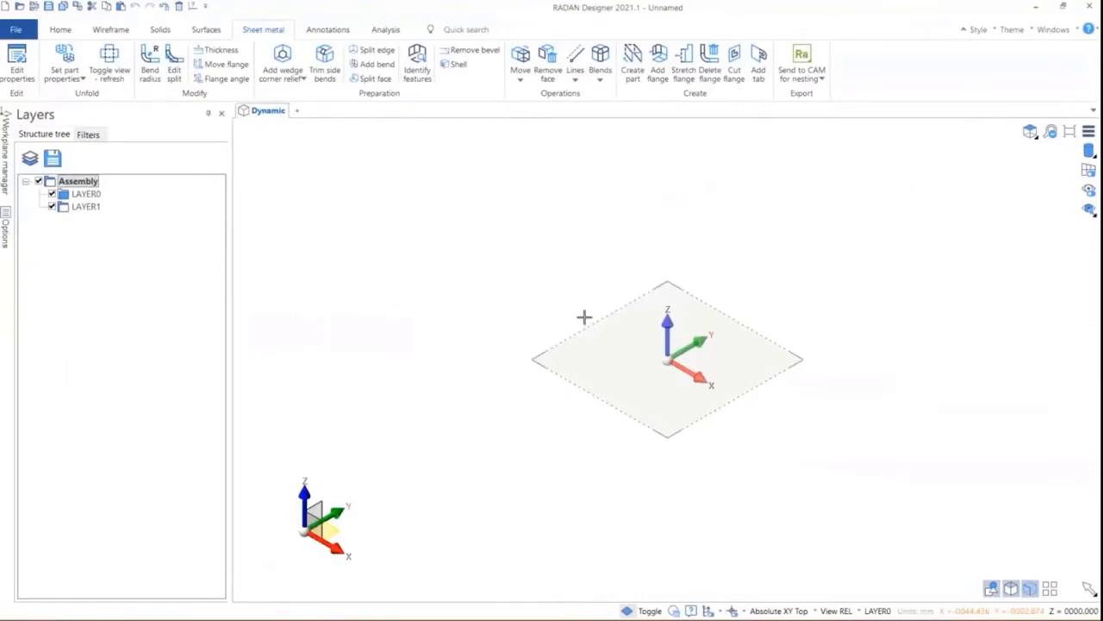
Activate the absolute YZ side workplane and switch to the Right view for sketching.
left_click(319, 503)
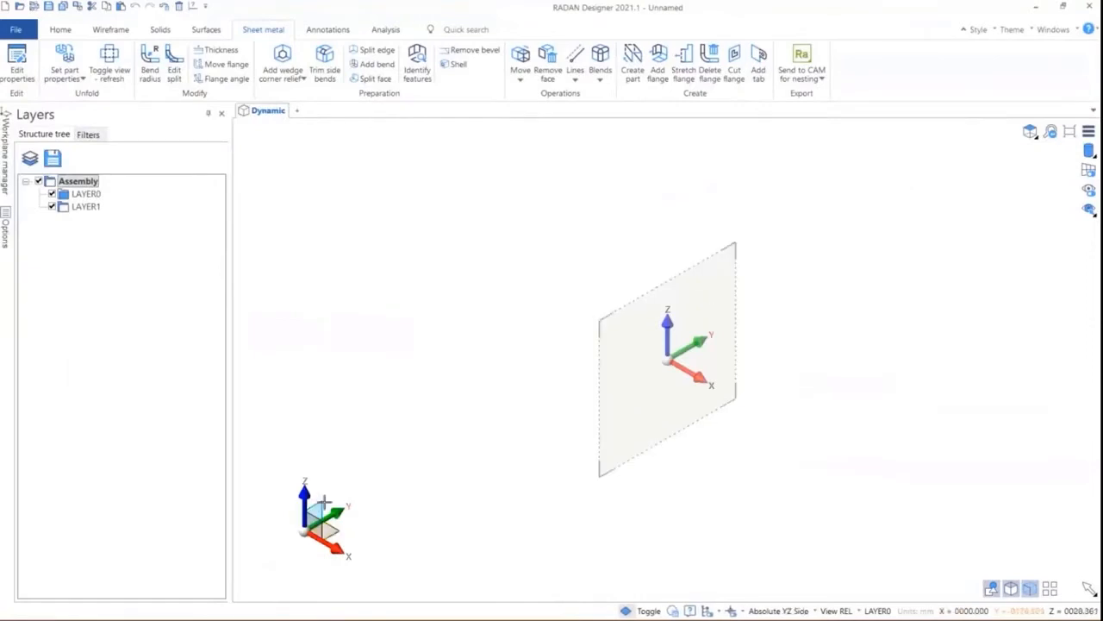
left_click(1030, 132)
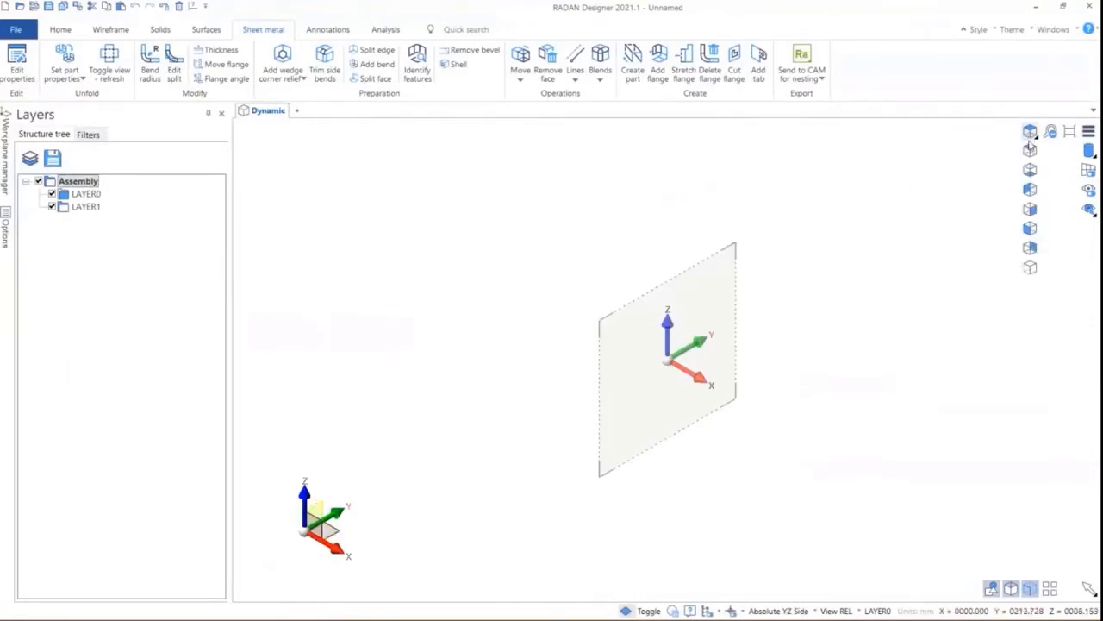
left_click(1031, 210)
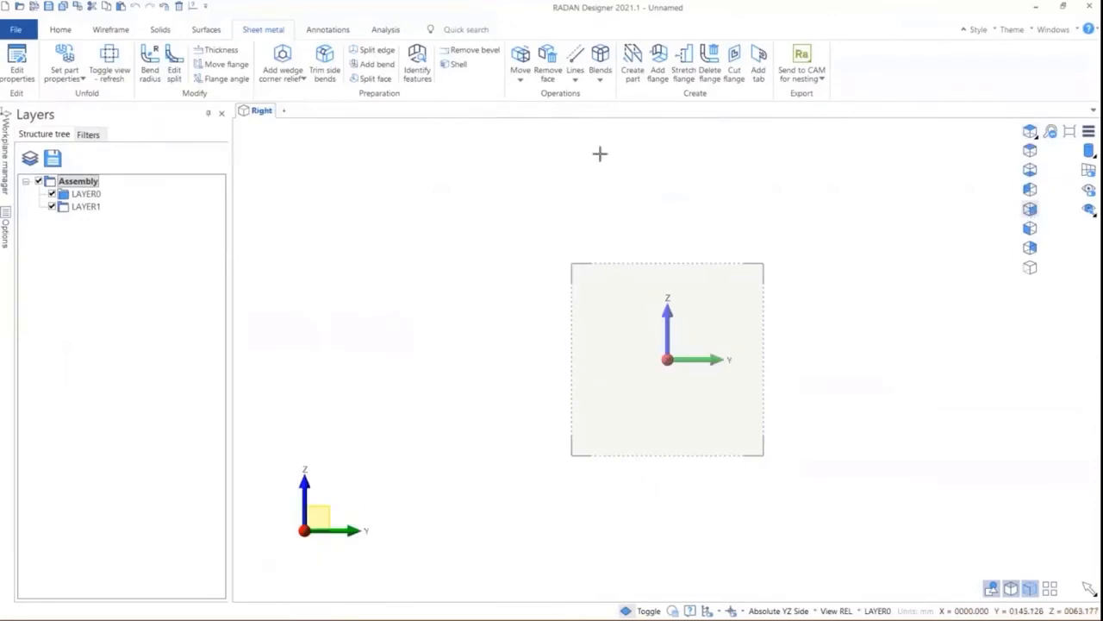
Start a line profile with a 30 mm horizontal segment to the lower left of the origin, followed by a 100 mm vertical segment upward.
left_click(103, 30)
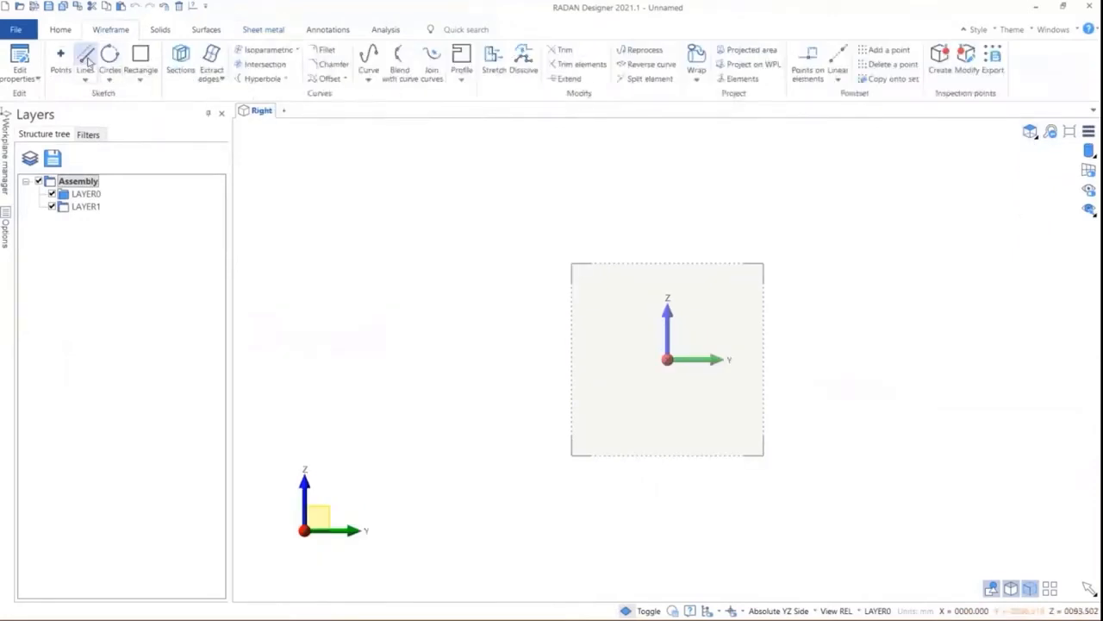
left_click(86, 53)
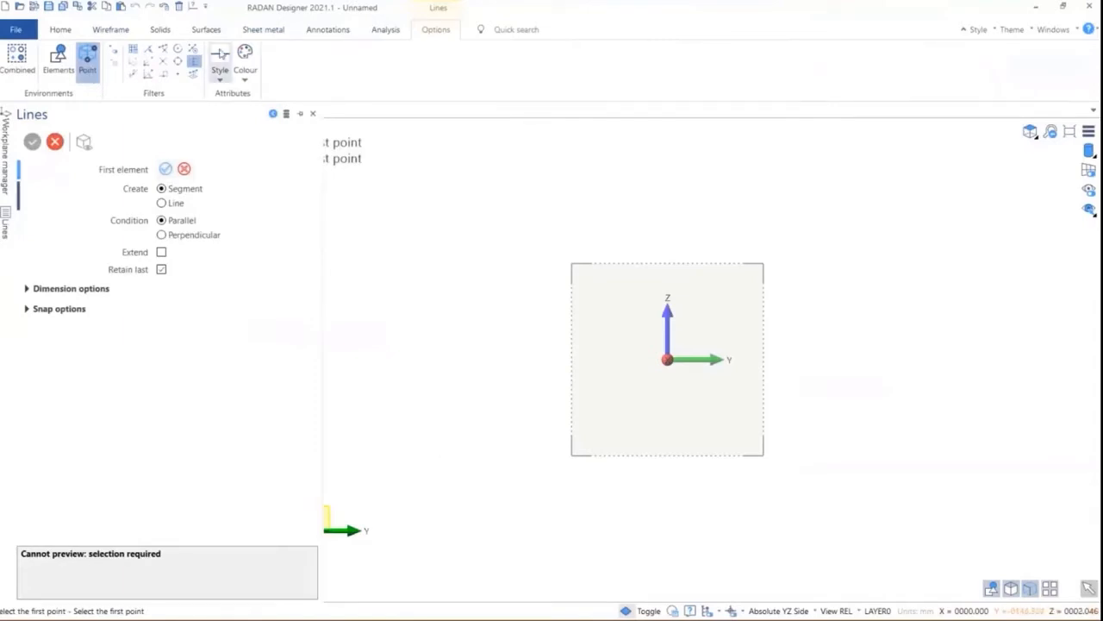
left_click(194, 50)
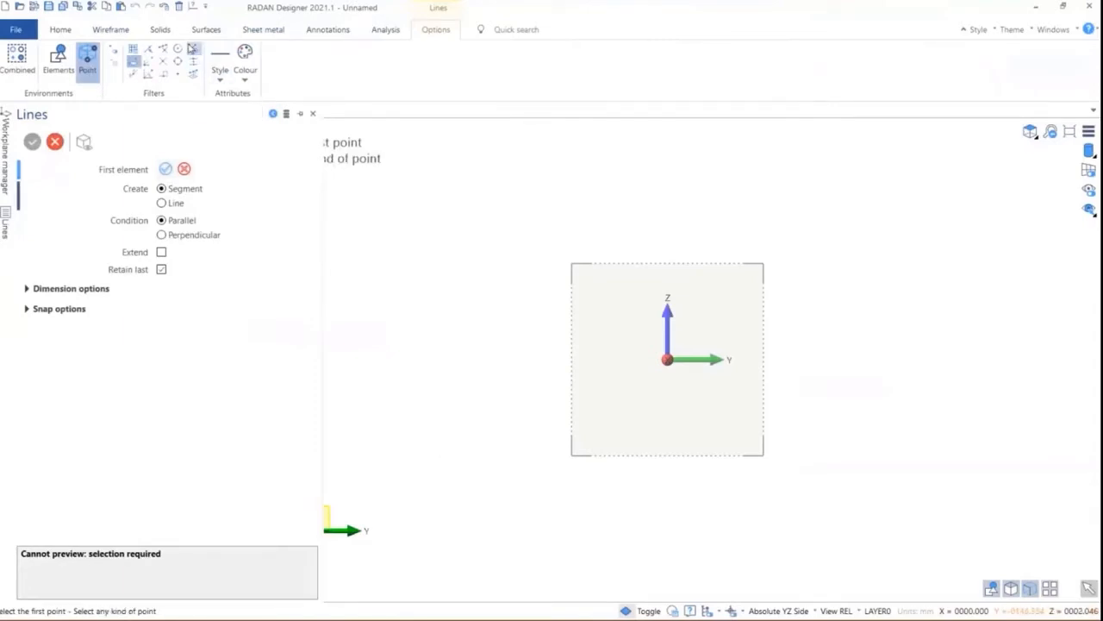
left_click(379, 470)
type("30")
key("Return")
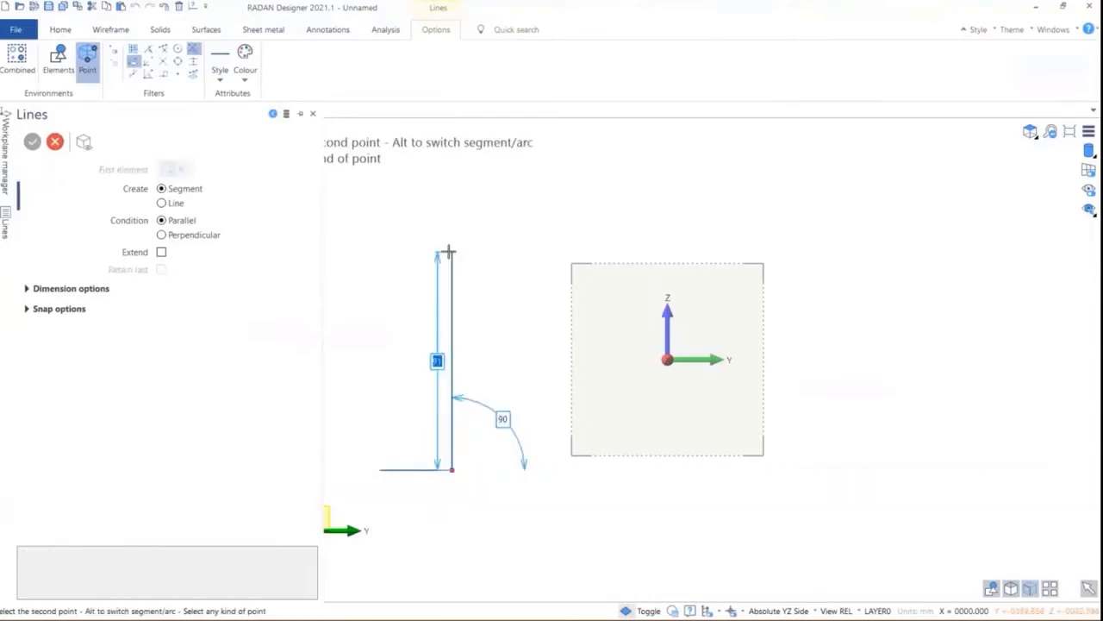
type("100")
key("Return")
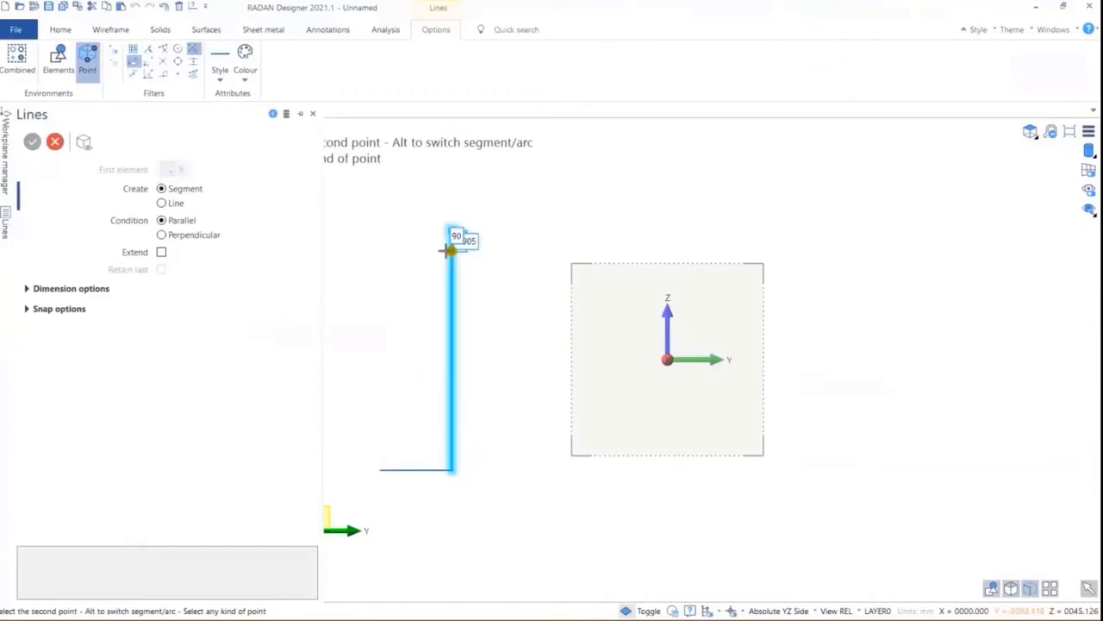
Continue the profile with a segment about 104 mm long sloping upward at about 38 degrees, followed by a 100 mm horizontal segment.
scroll(604, 190, "down", 3)
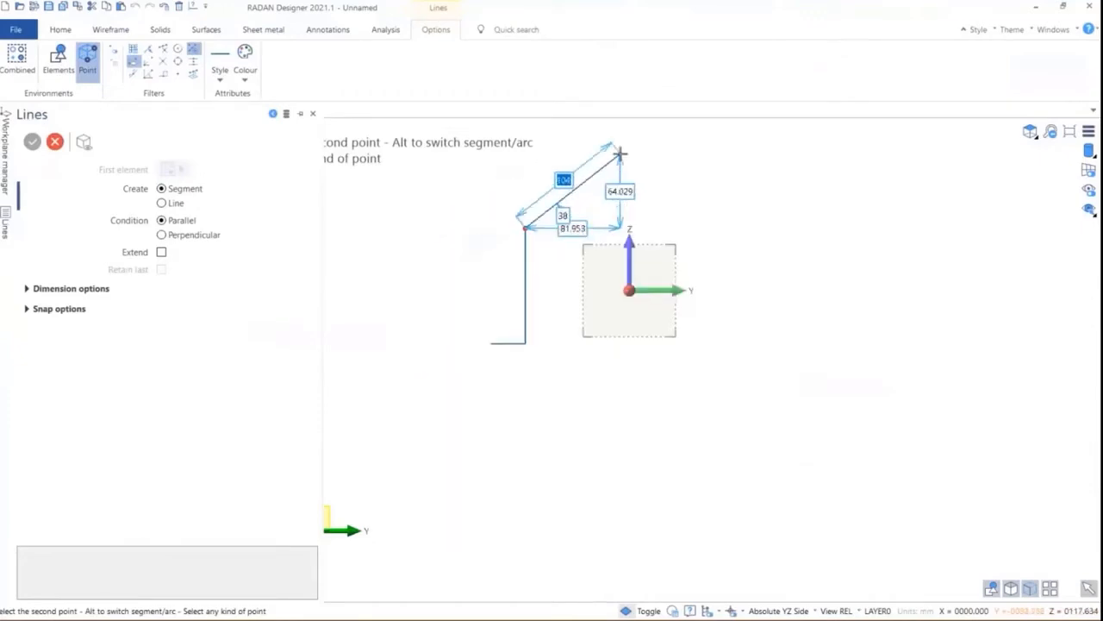
left_click(619, 153)
type("100")
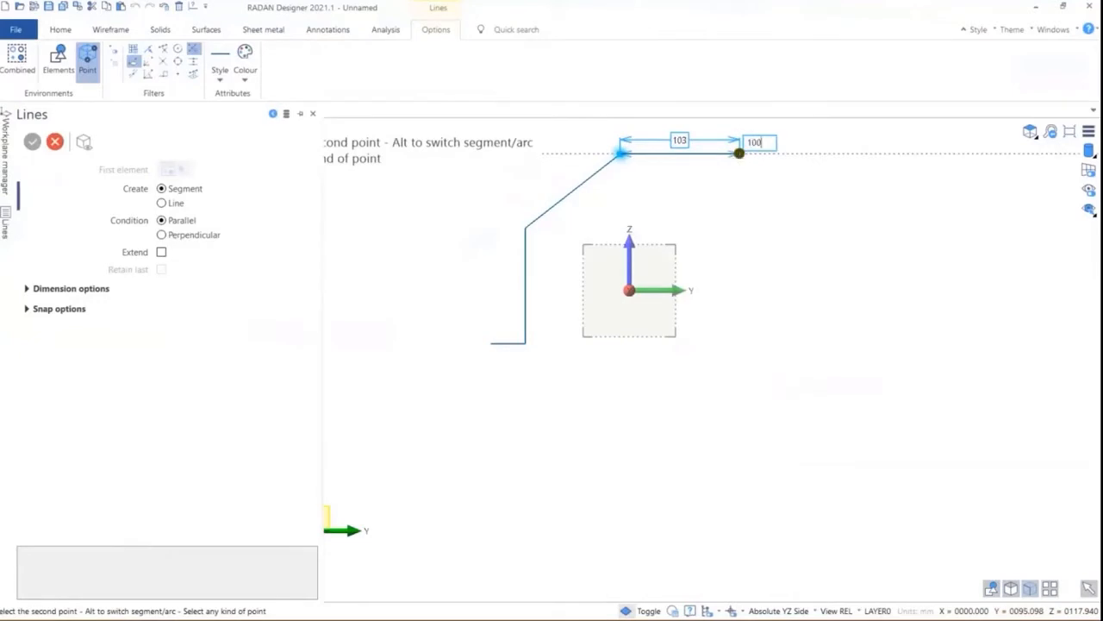
key("Return")
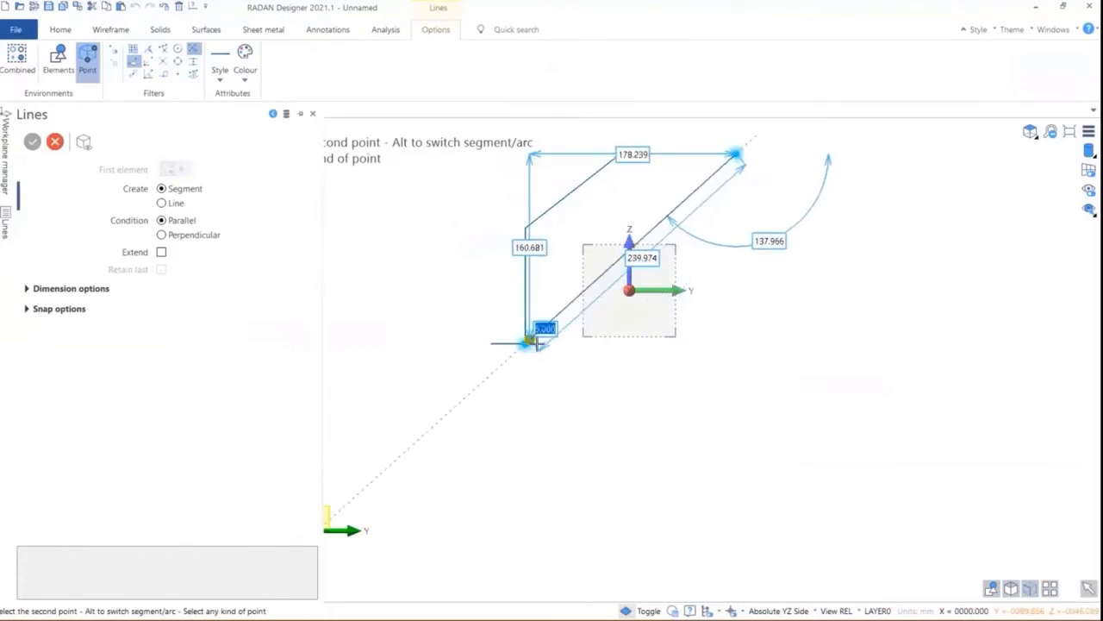
Finish the profile with a vertical segment down to the level of the first segment and a 30 mm outward horizontal segment.
left_click(736, 342)
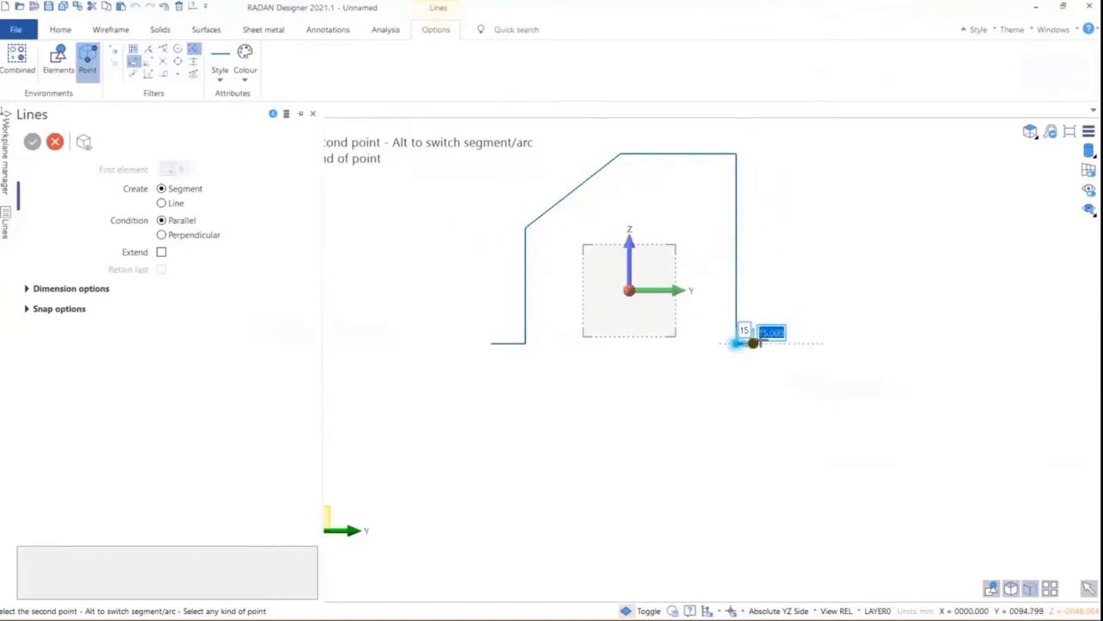
type("30")
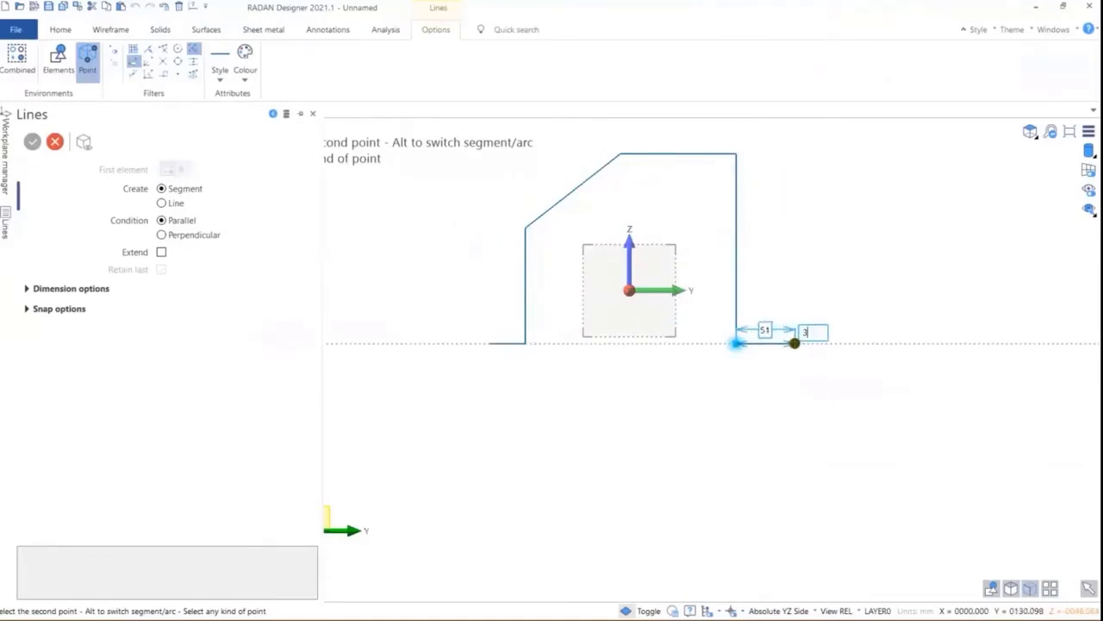
key("Return")
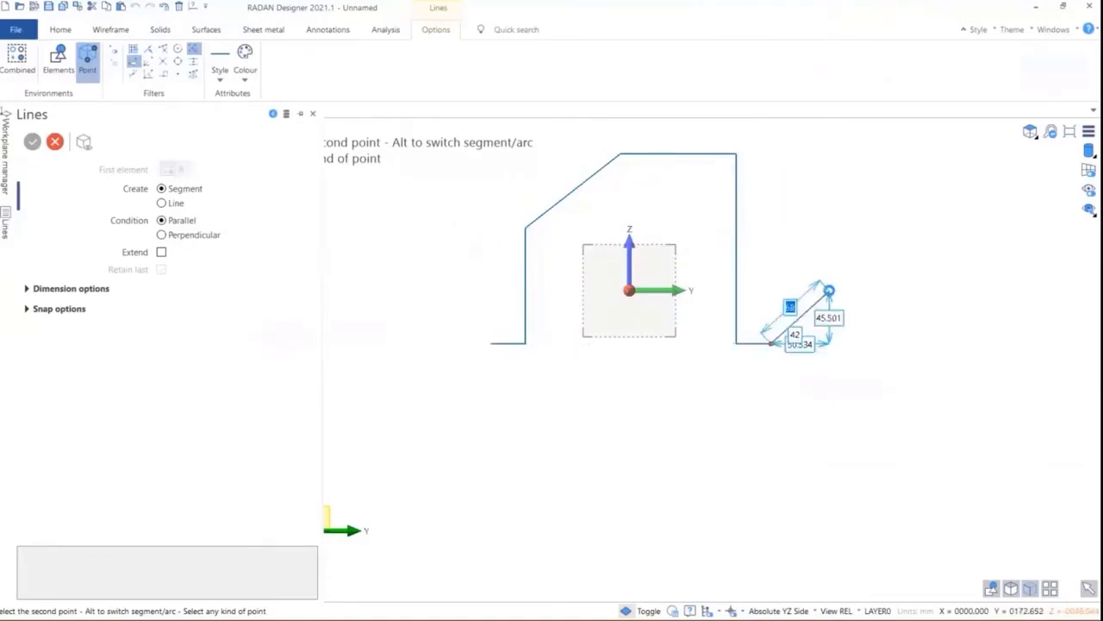
key("Escape")
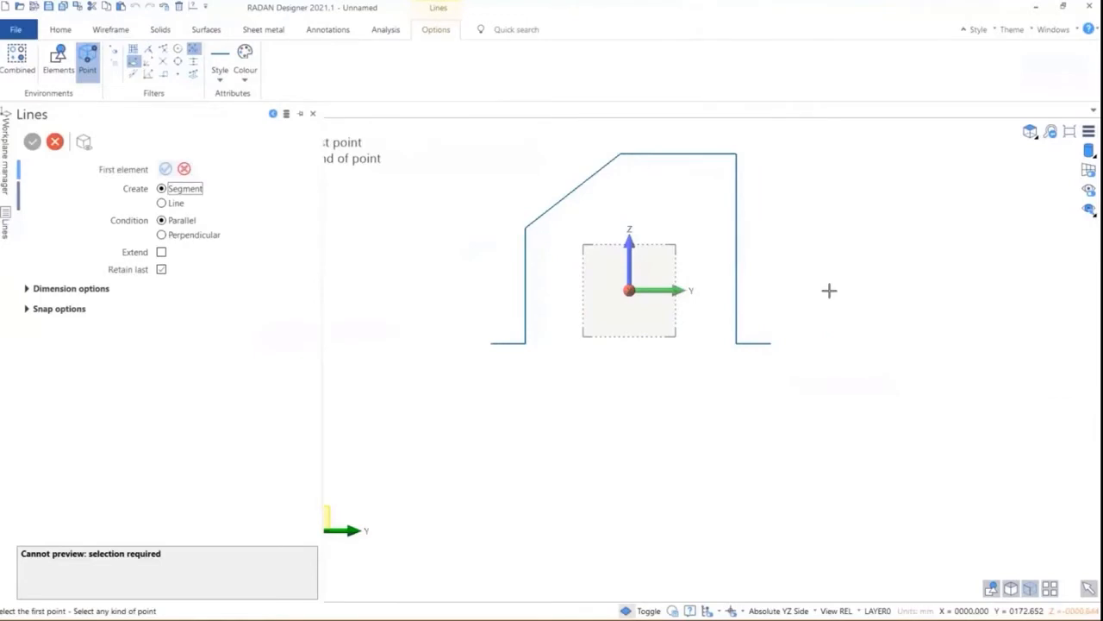
Set up a new sheet metal part from all the profile segments in an isometric view, with a 300 mm extrusion distance.
left_click(1031, 131)
left_click(1037, 246)
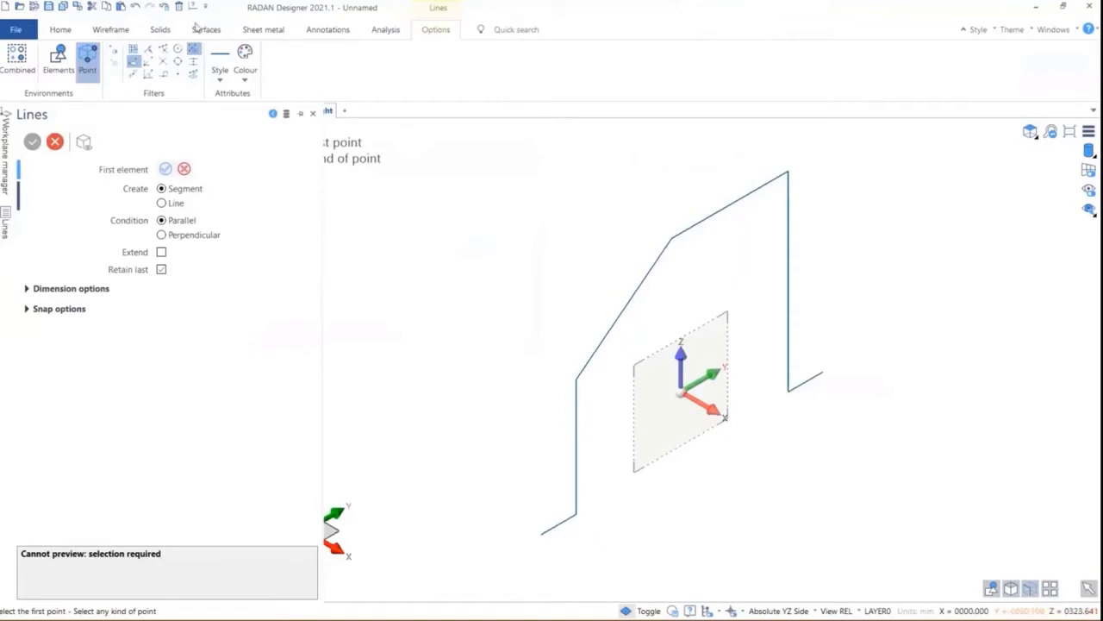
left_click(261, 29)
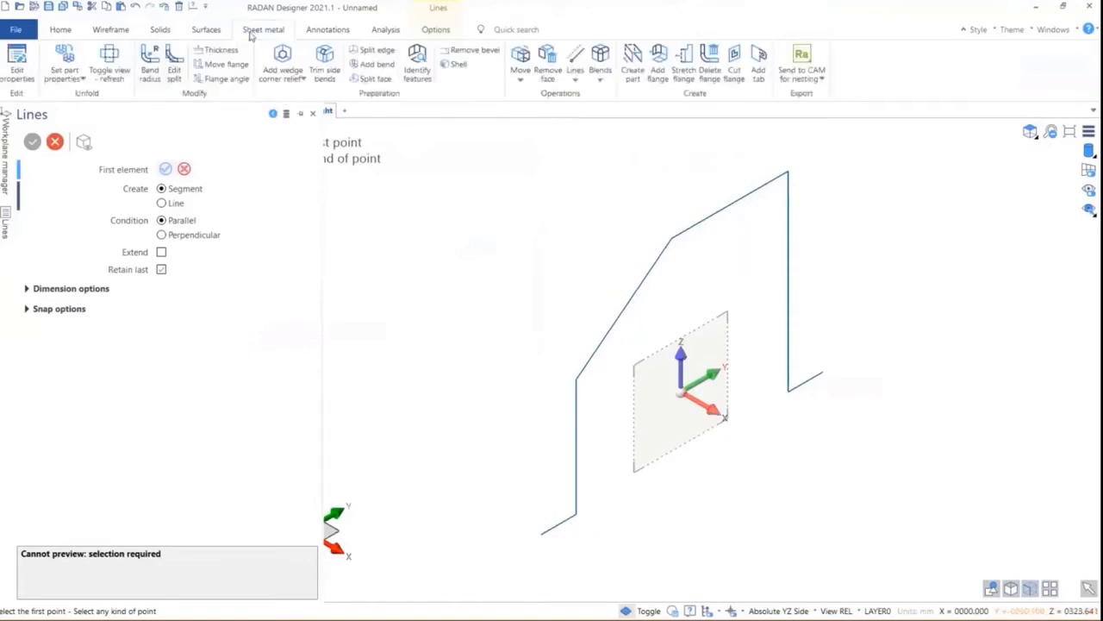
left_click(635, 61)
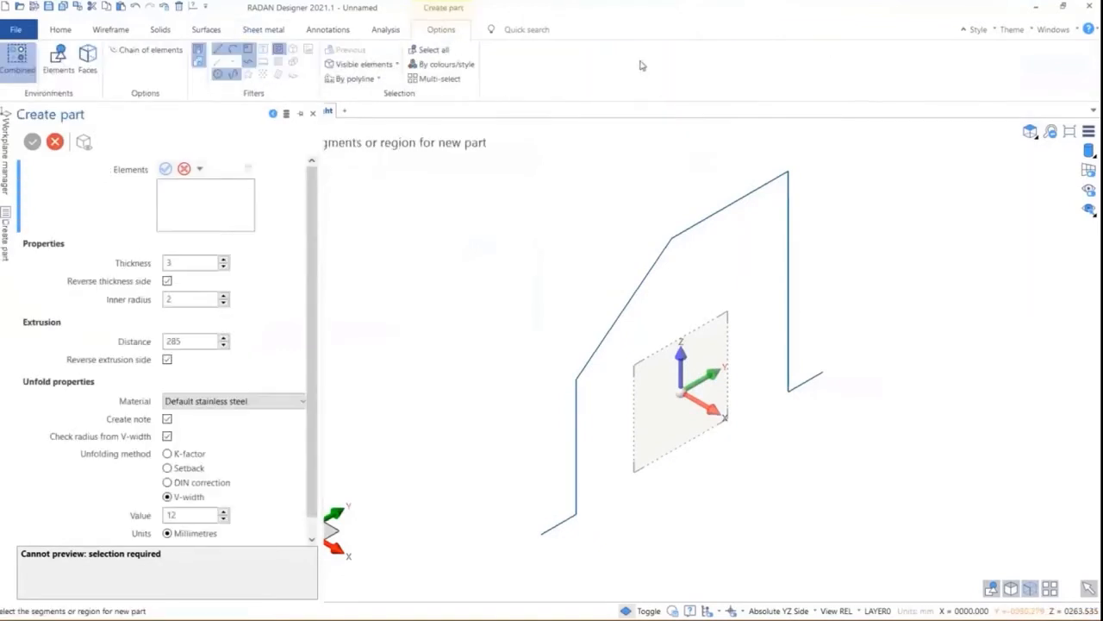
left_click(187, 341)
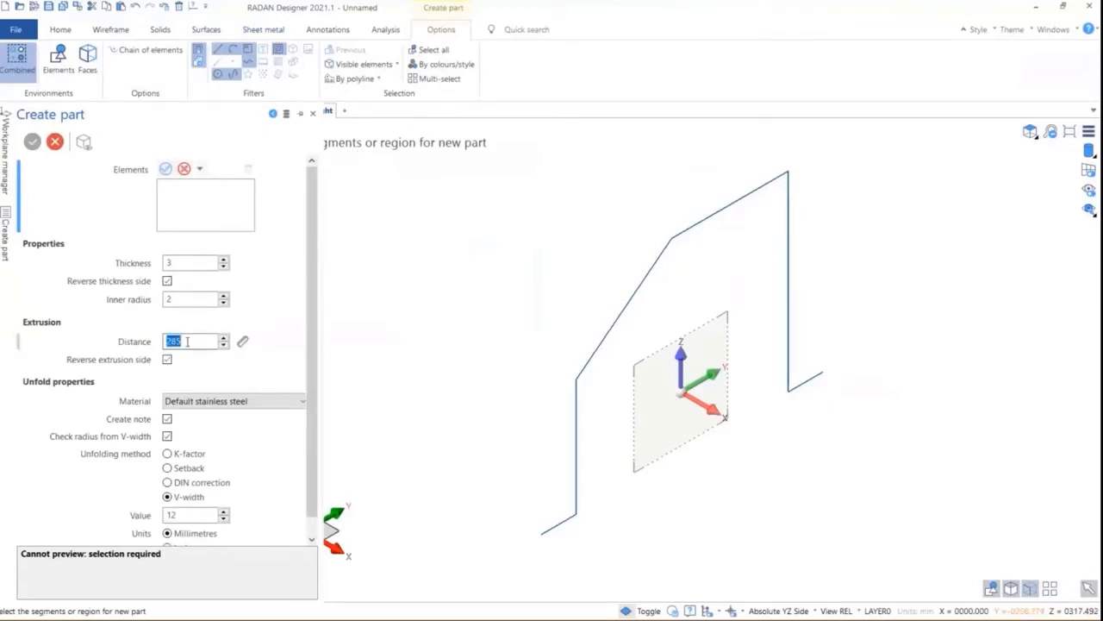
type("300")
left_click_drag(484, 568, 936, 150)
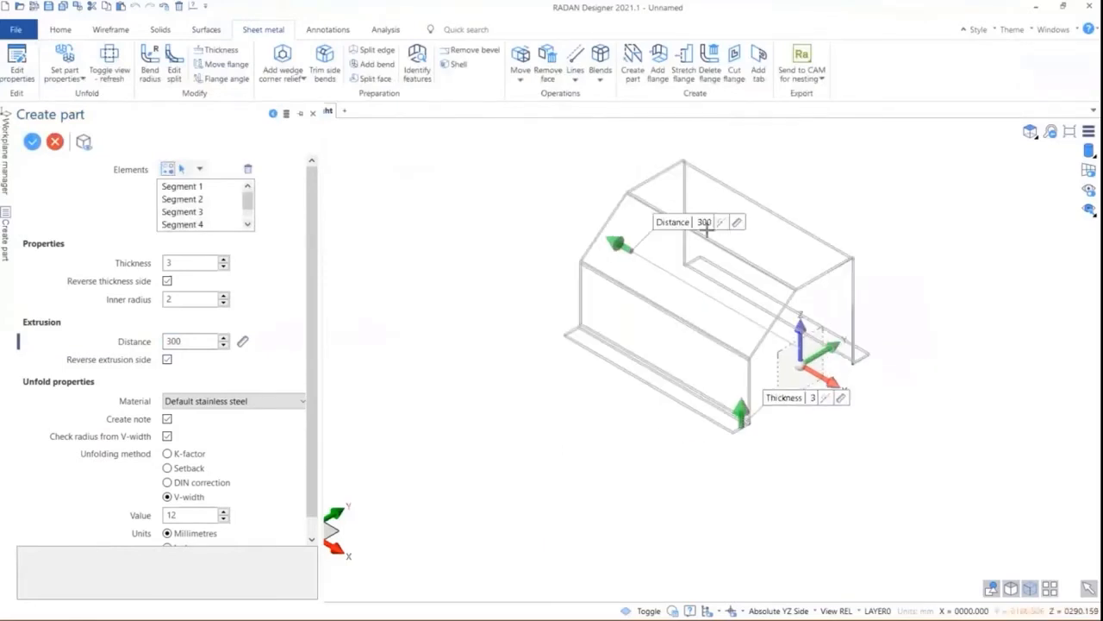
Change the part's extrusion distance to 254 mm with its handle and set its thickness to 2 mm.
left_click_drag(617, 244, 681, 307)
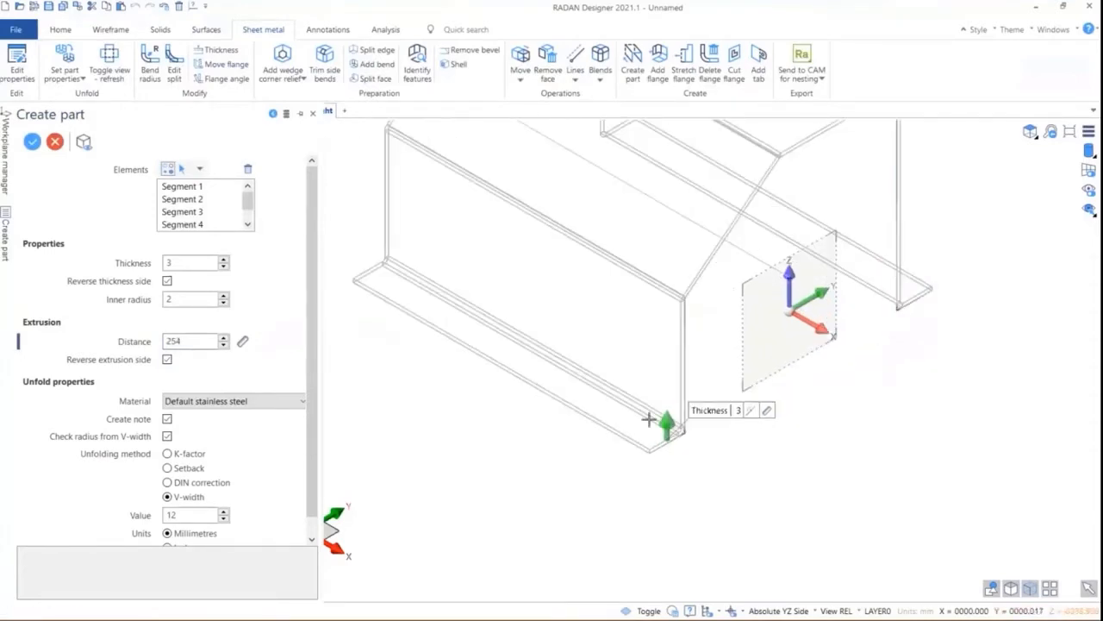
left_click_drag(665, 423, 661, 413)
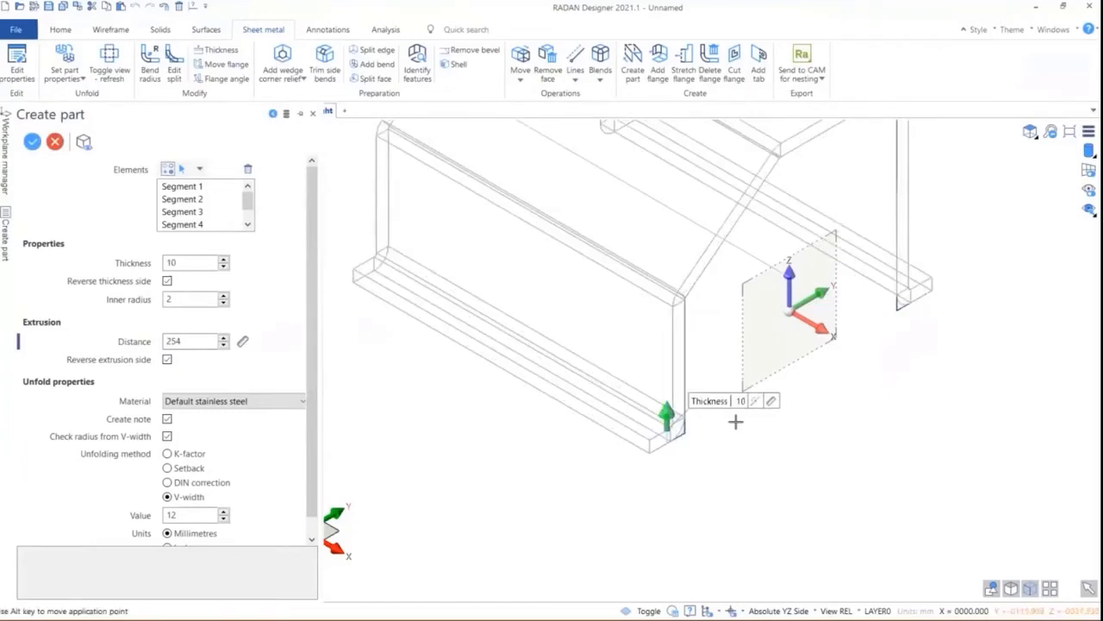
left_click(740, 400)
type("2")
key("Return")
Set the sheet metal part's thickness to 4 mm and create the part.
scroll(831, 420, "down", 3)
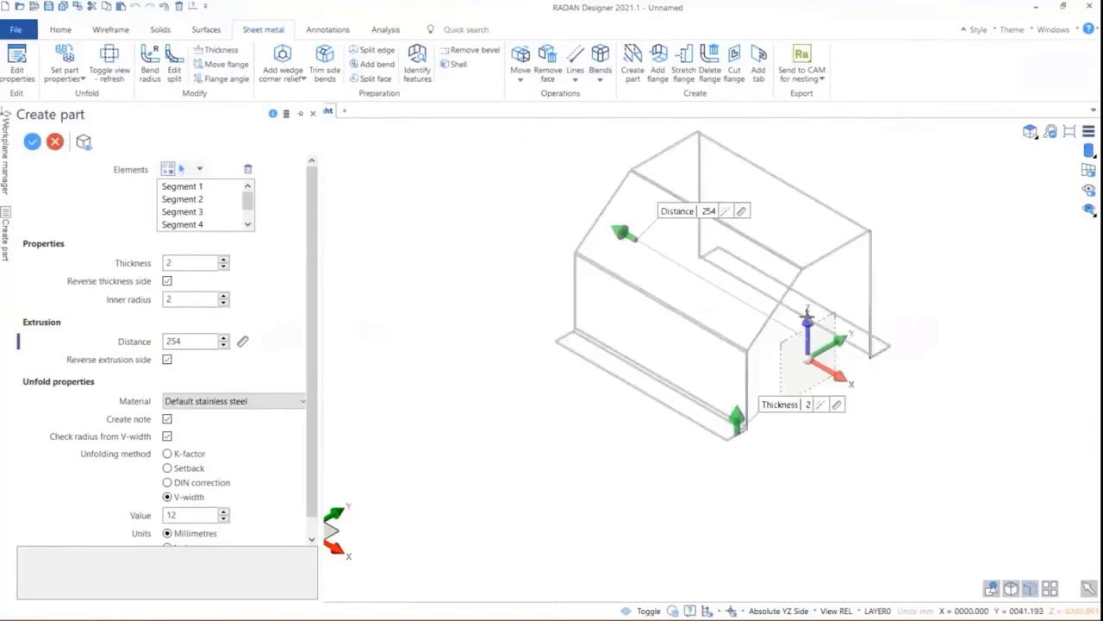
scroll(795, 223, "up", 2)
left_click(781, 492)
type("4")
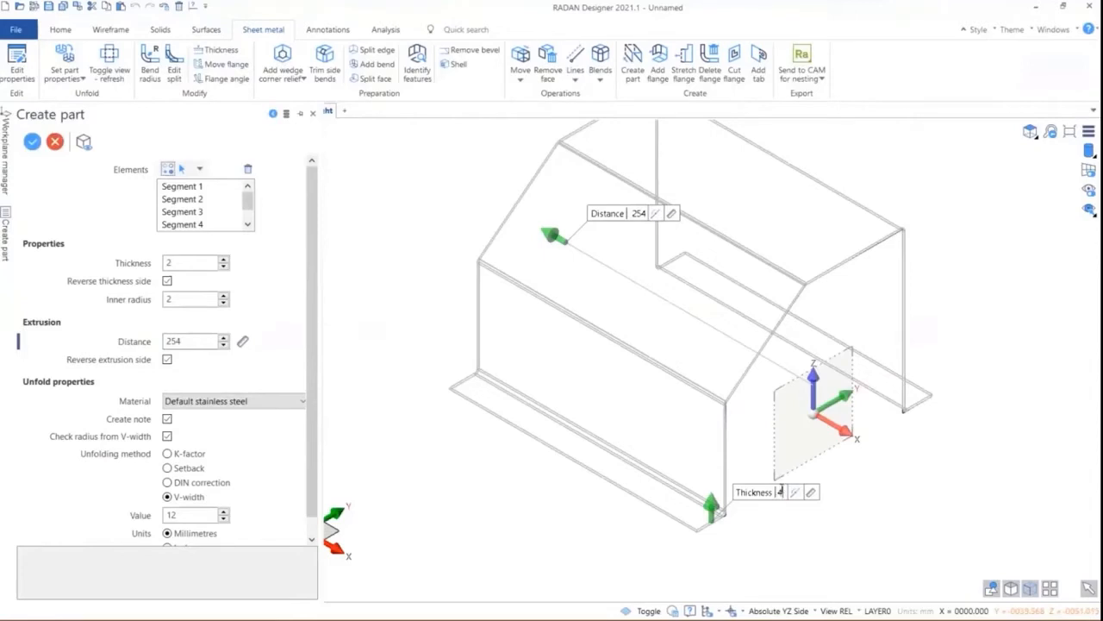
key("Return")
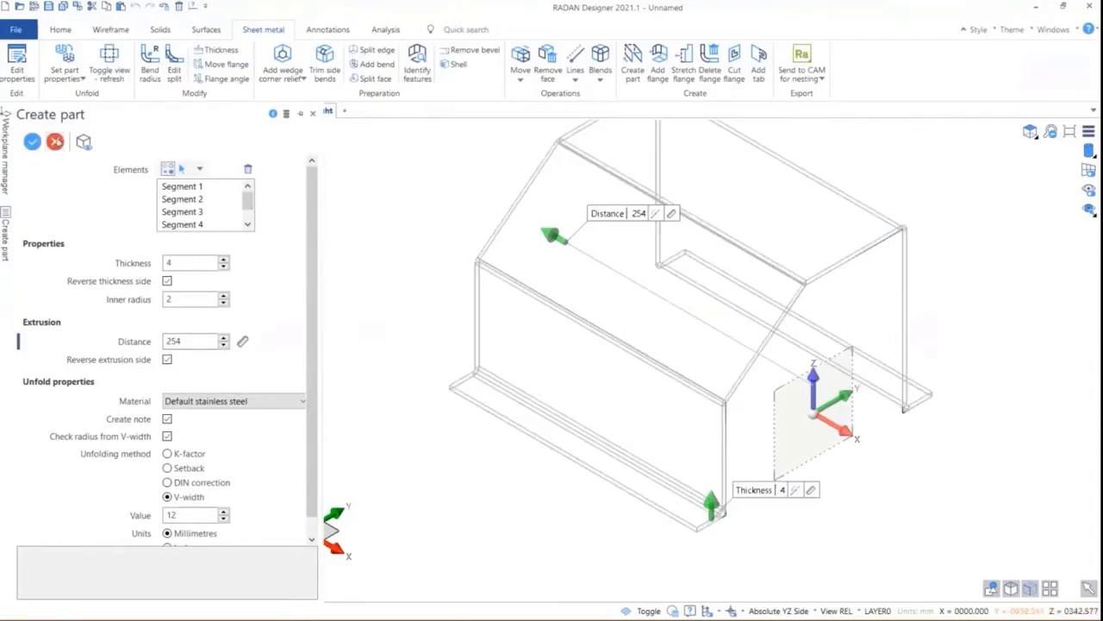
left_click(33, 142)
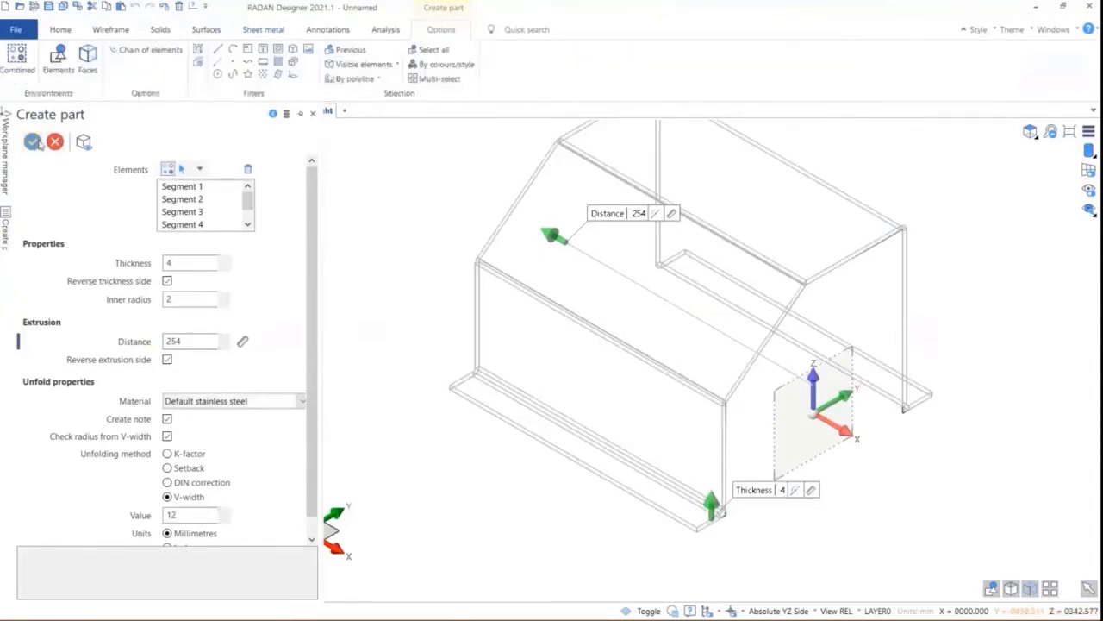
Examine the new part's bend corner profile up close, then its overall shape and coloured bend lines.
scroll(498, 395, "down", 1)
middle_click_drag(498, 395, 741, 426)
scroll(709, 497, "up", 6)
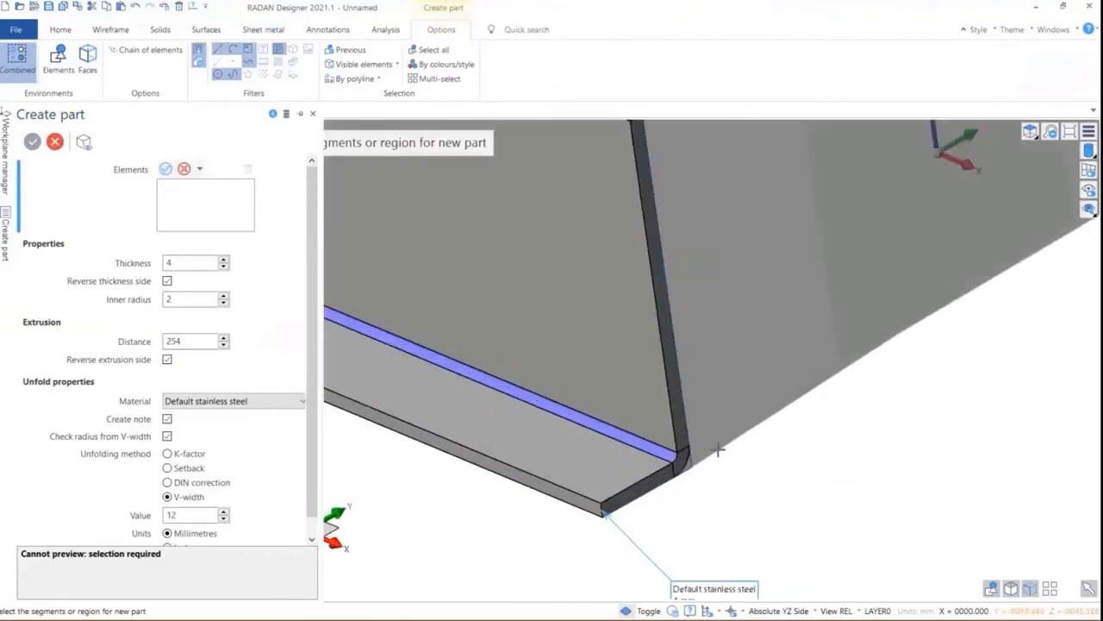
scroll(697, 474, "up", 2)
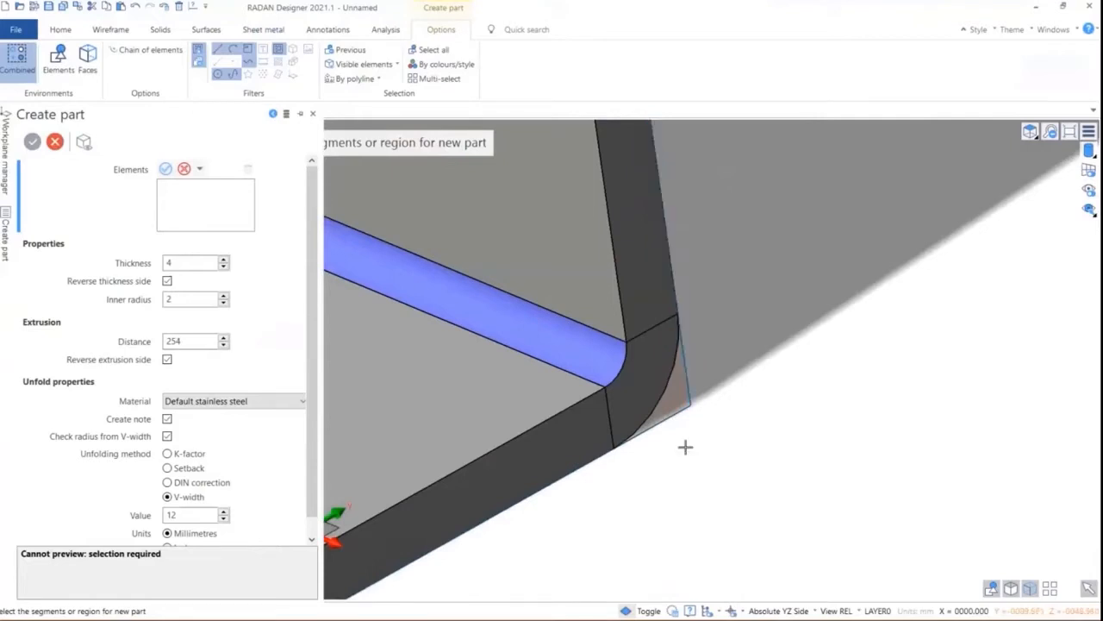
scroll(686, 466, "down", 5)
scroll(692, 474, "down", 6)
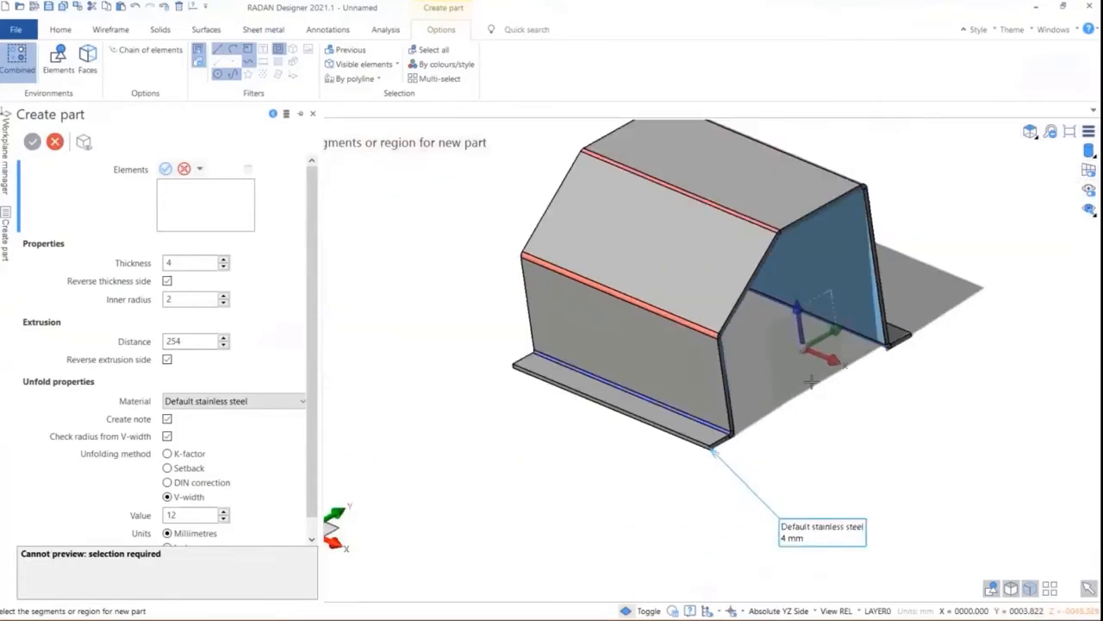
scroll(896, 215, "up", 4)
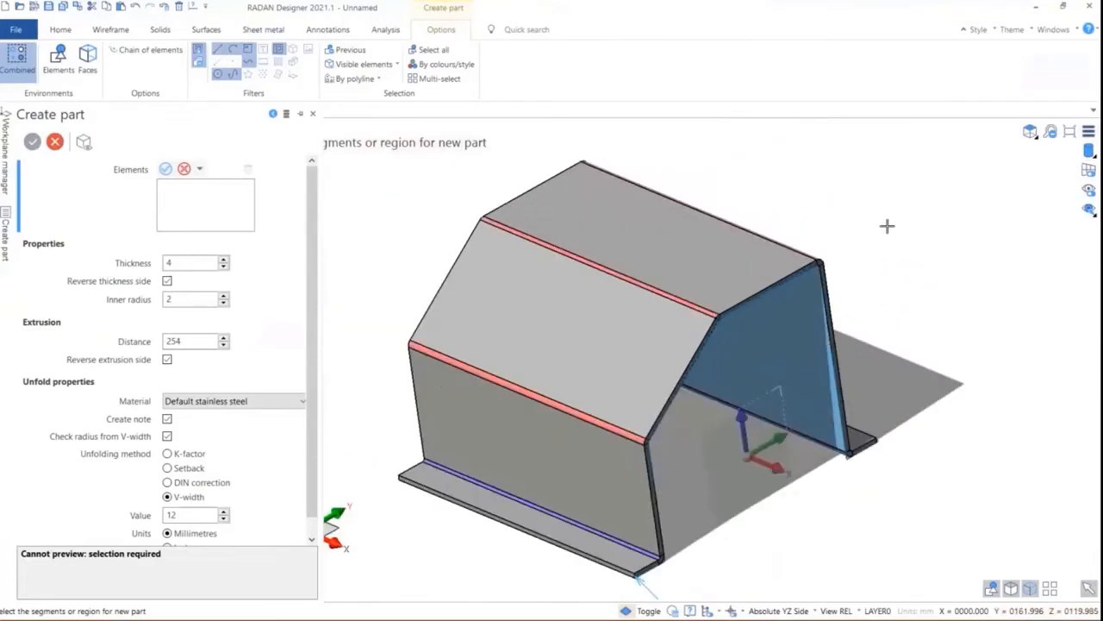
scroll(776, 388, "down", 2)
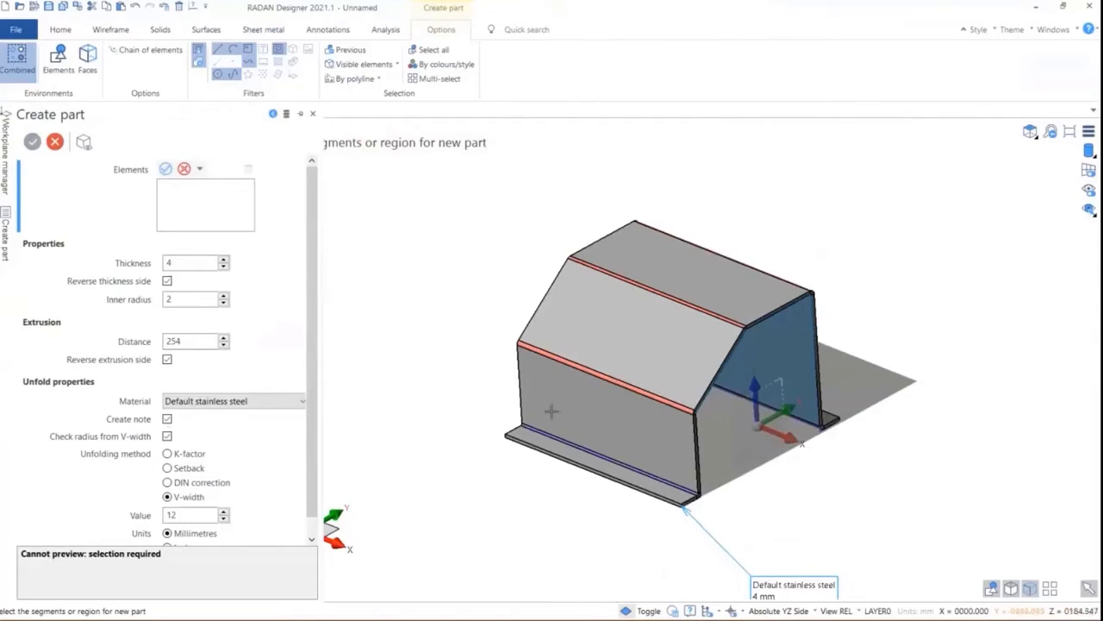
scroll(593, 436, "up", 2)
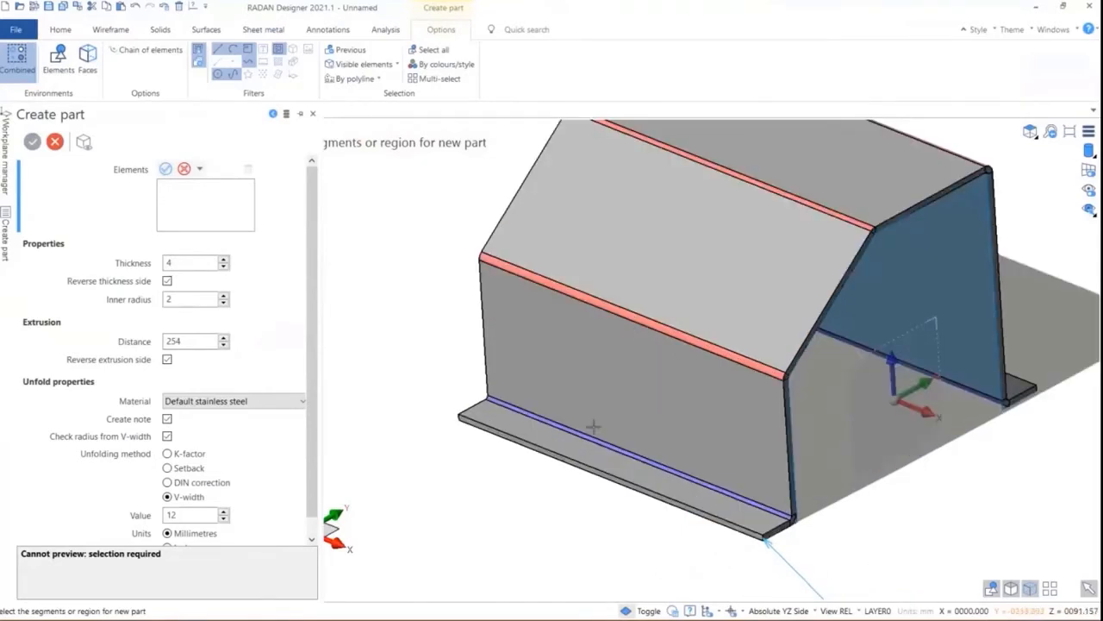
scroll(593, 426, "down", 2)
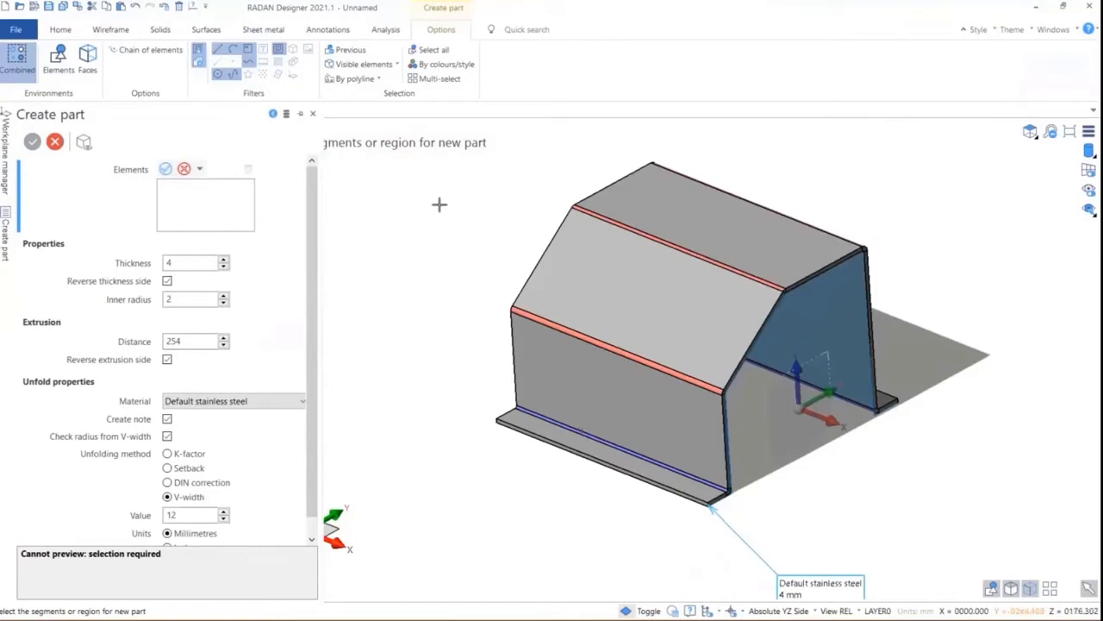
Apply the inner radius from the V-width to all bends of the part using smart selection.
left_click(252, 31)
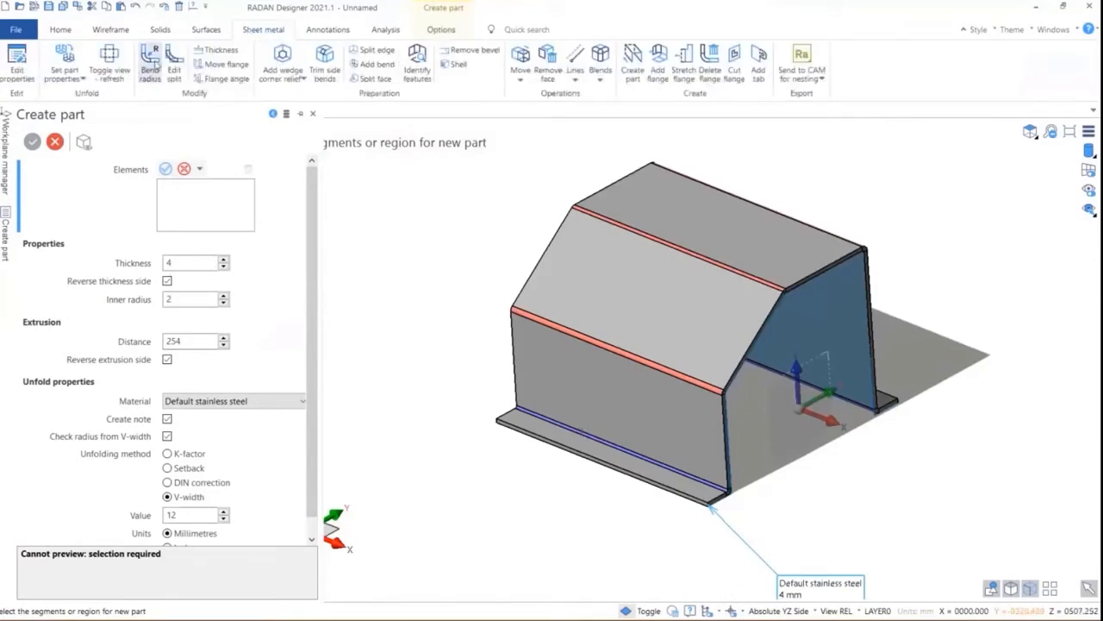
left_click(150, 62)
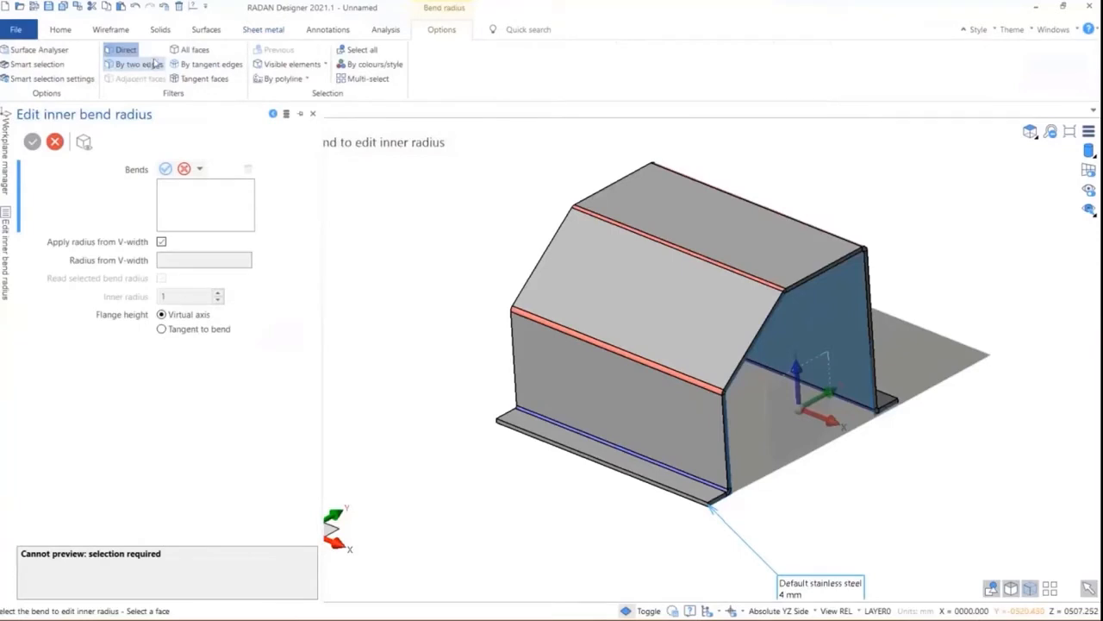
left_click(53, 67)
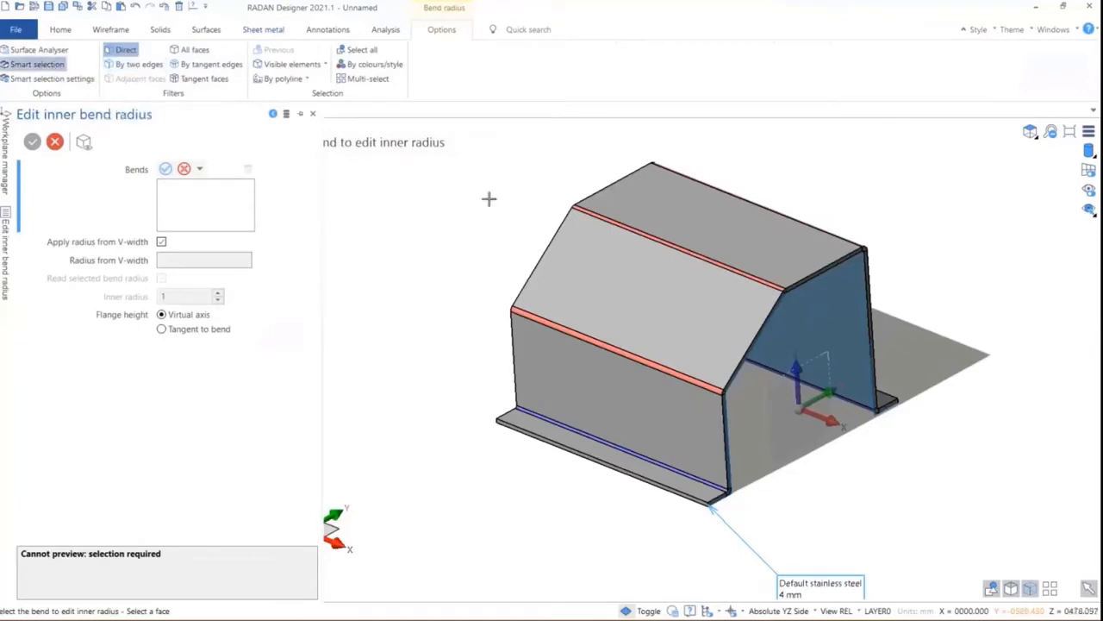
left_click_drag(512, 209, 971, 534)
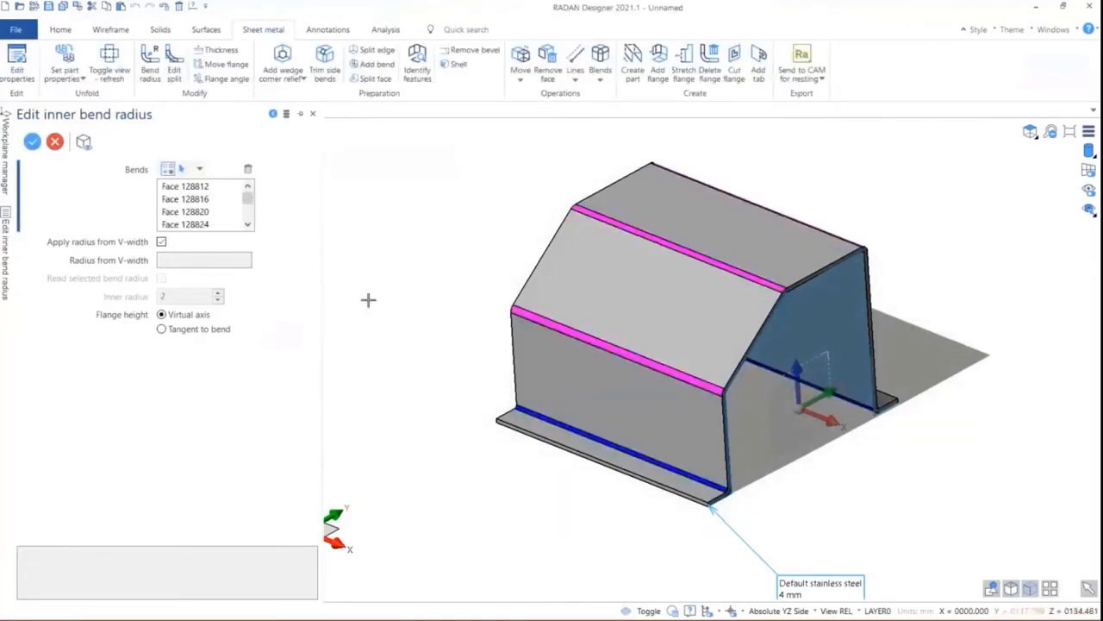
left_click(33, 141)
scroll(569, 318, "down", 2)
middle_click_drag(629, 336, 702, 333)
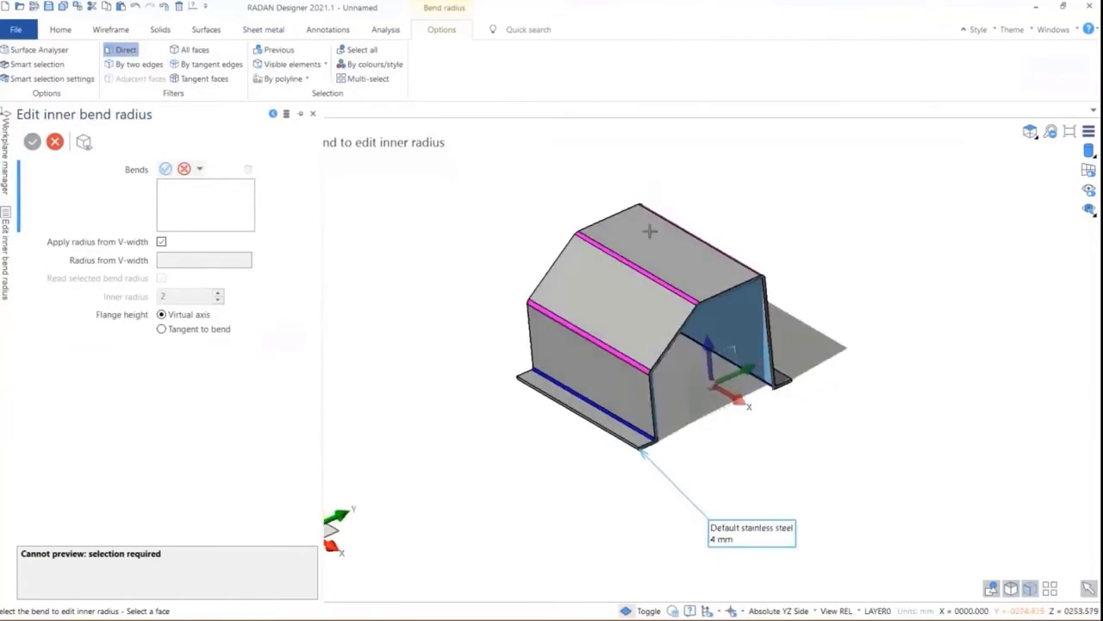
Display the part's unfolded flat pattern and return to the folded model.
scroll(685, 291, "up", 2)
scroll(684, 291, "up", 2)
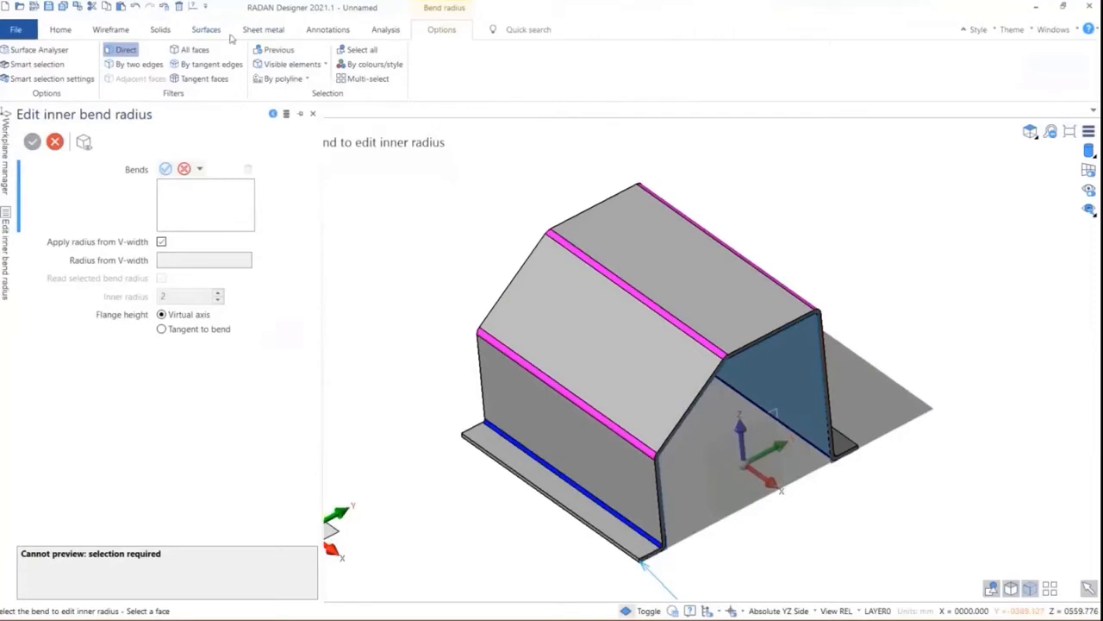
left_click(265, 32)
left_click(118, 66)
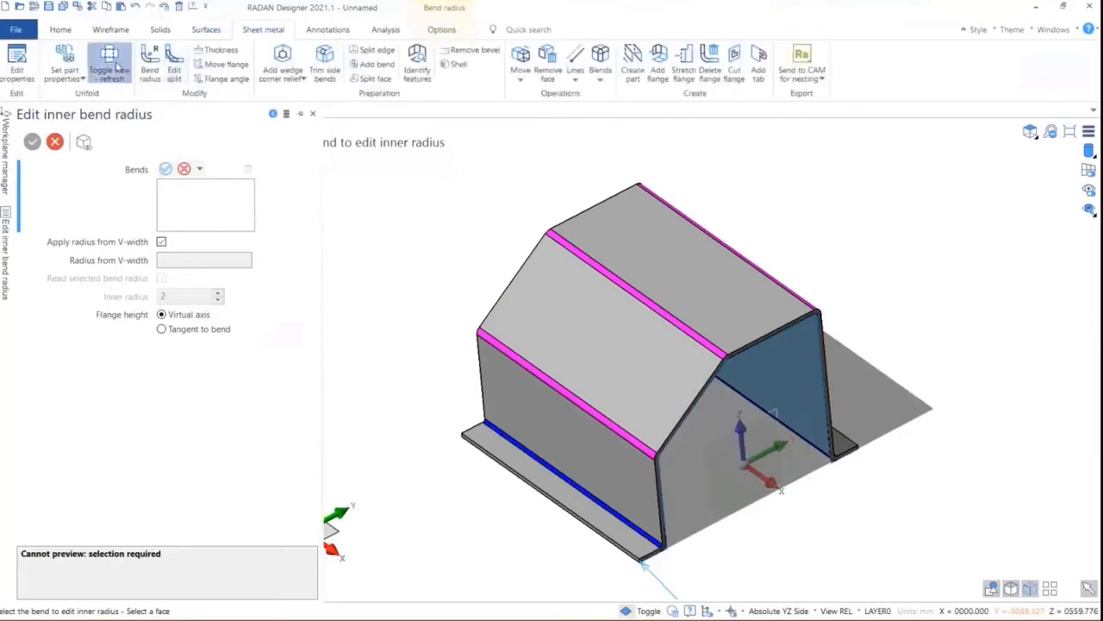
left_click(115, 66)
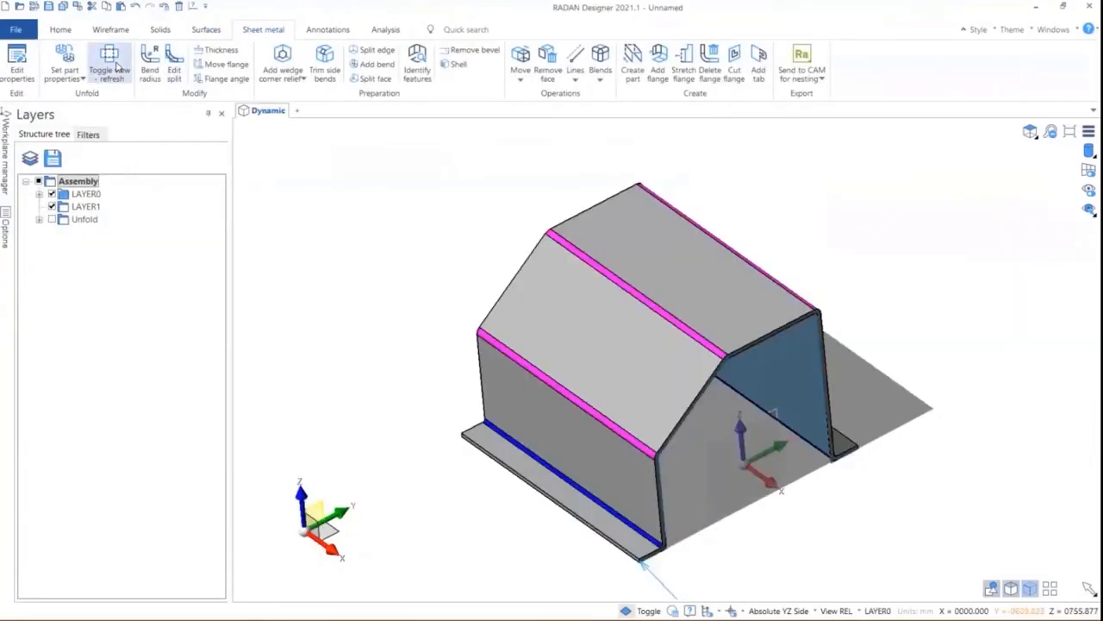
left_click(115, 67)
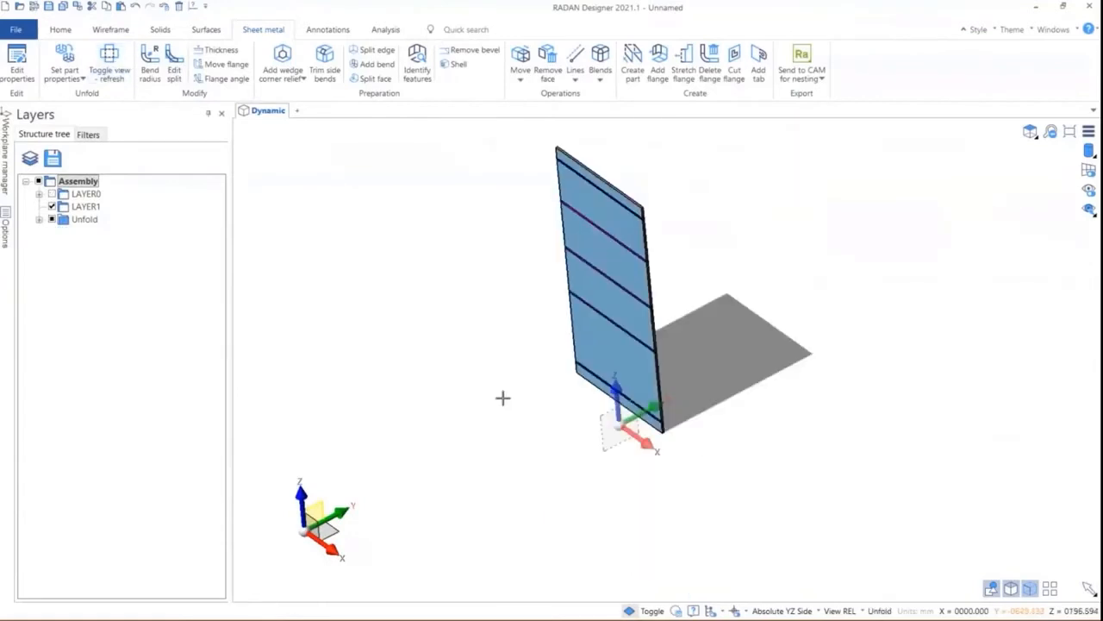
left_click(111, 62)
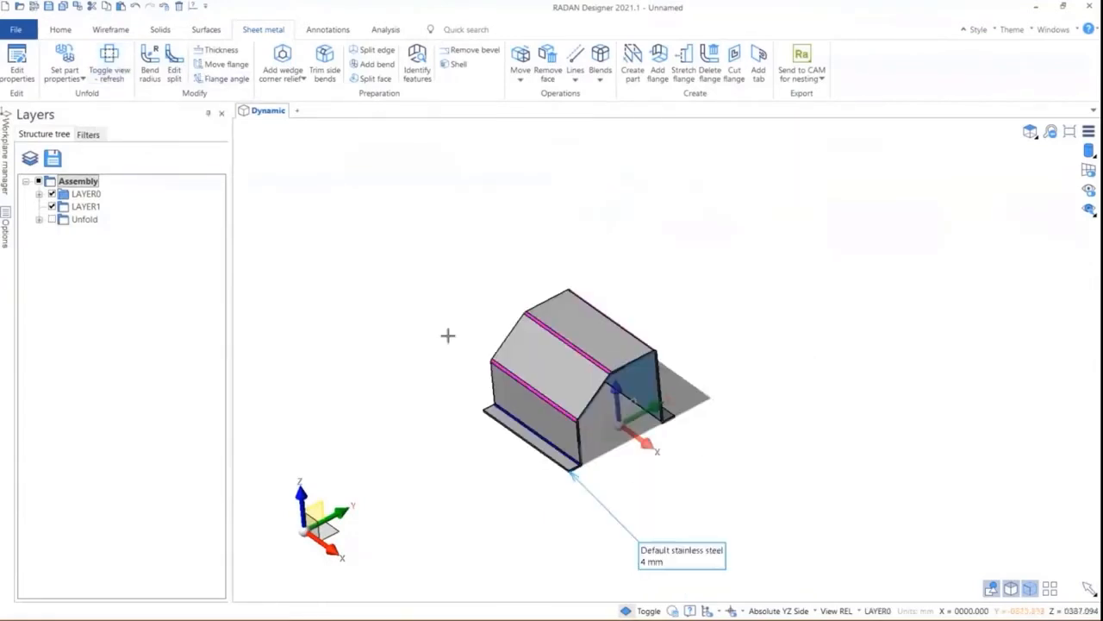
Make the near base flange's upper face the primary unfolding face, with Default steel and a V-width of 12 mm.
left_click(68, 57)
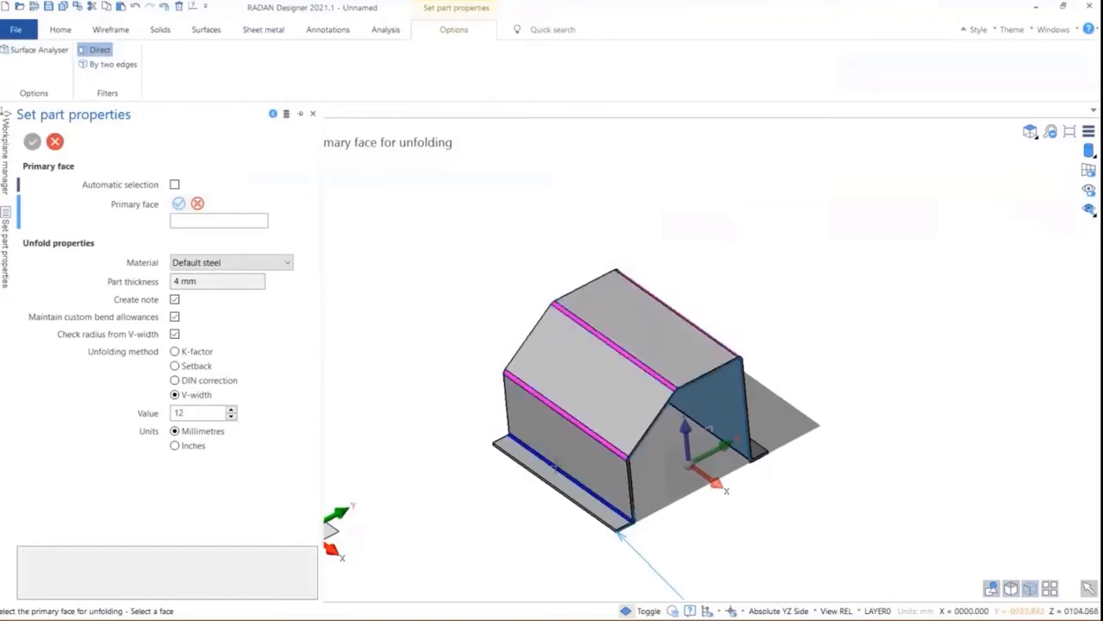
scroll(556, 465, "up", 3)
left_click(517, 466)
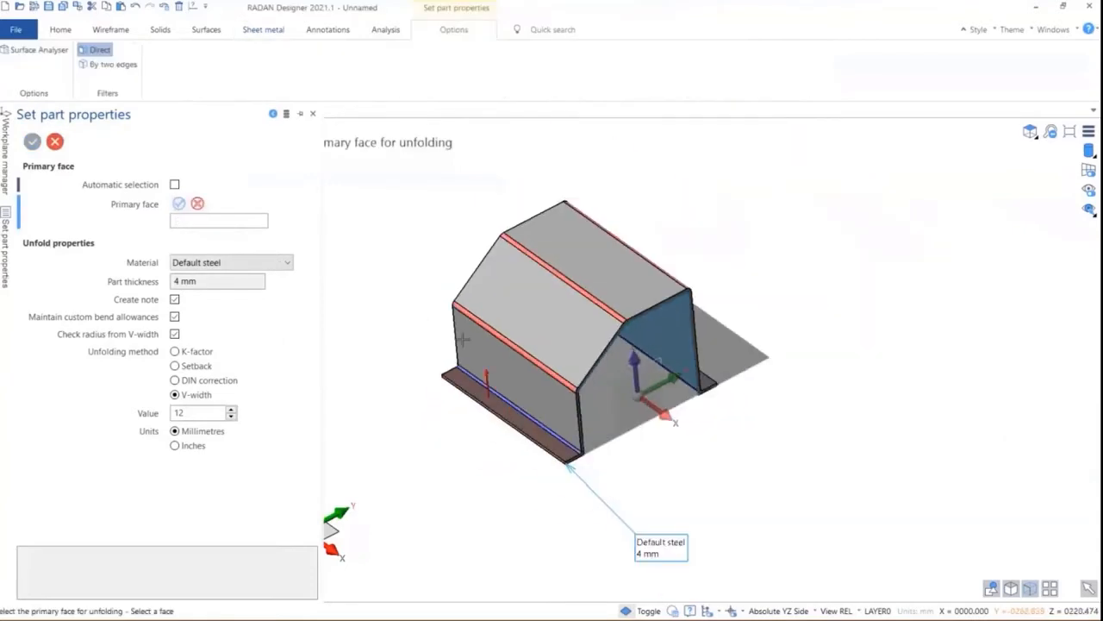
Check the flat pattern unfolded from the new primary face and return to the folded part.
left_click(258, 29)
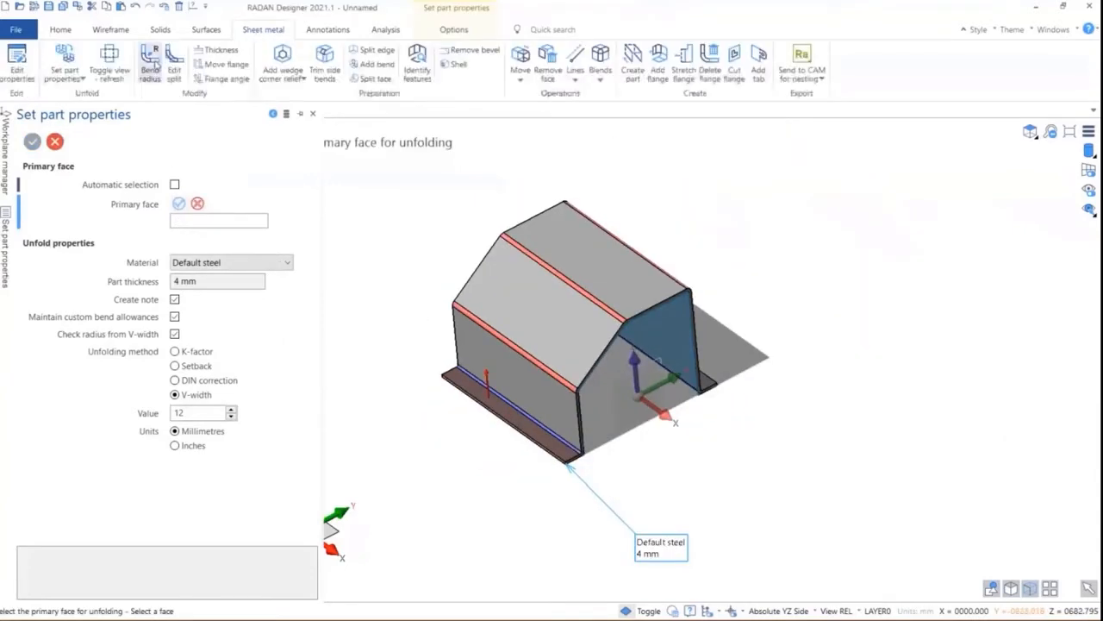
left_click(110, 62)
left_click(112, 64)
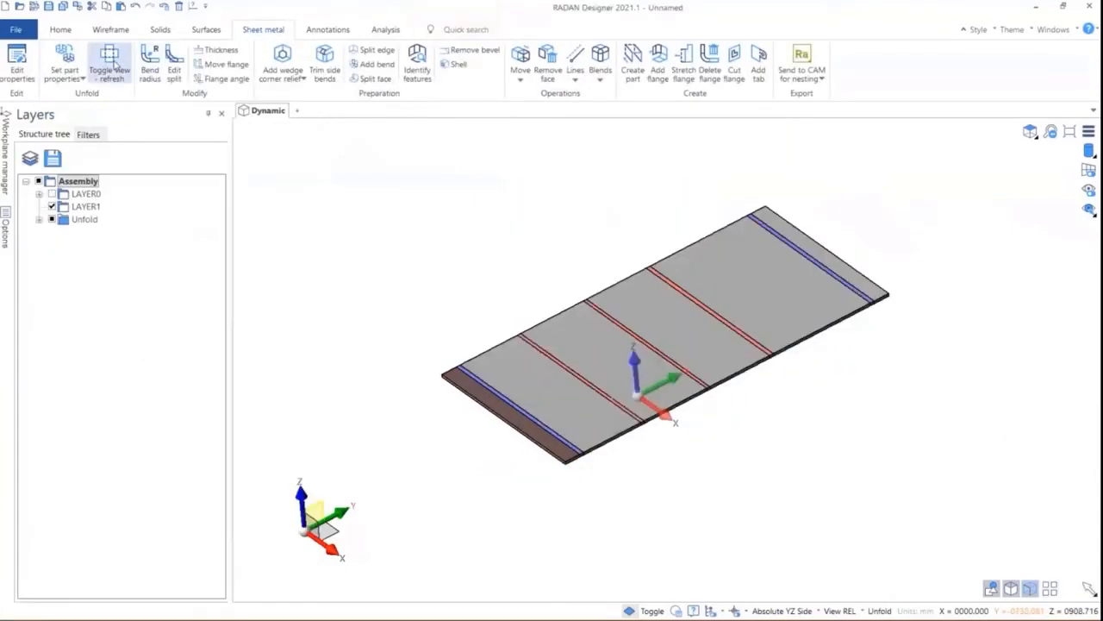
left_click(112, 65)
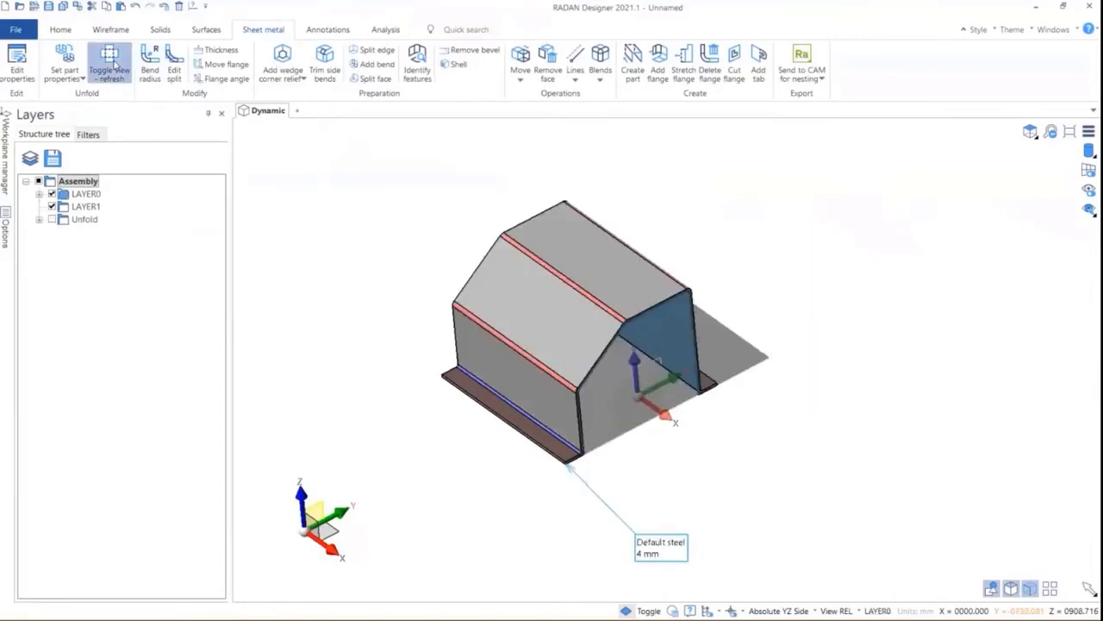
left_click(112, 65)
left_click(113, 65)
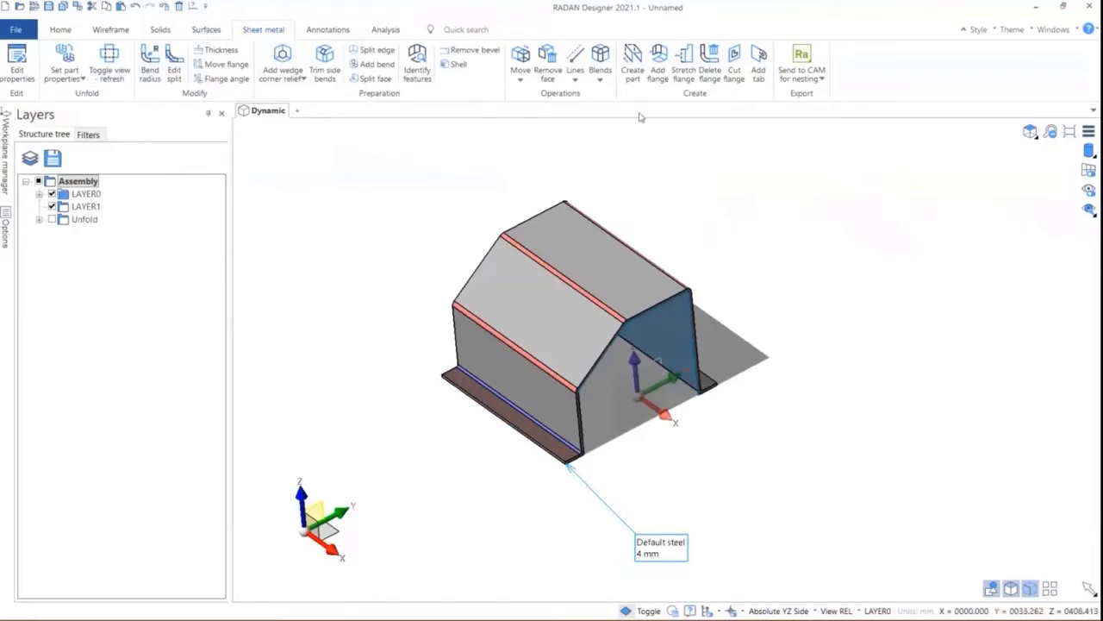
Set up a 56 mm flange at 90 degrees on the sloping face's far end edge, with the full bend outside.
left_click(658, 73)
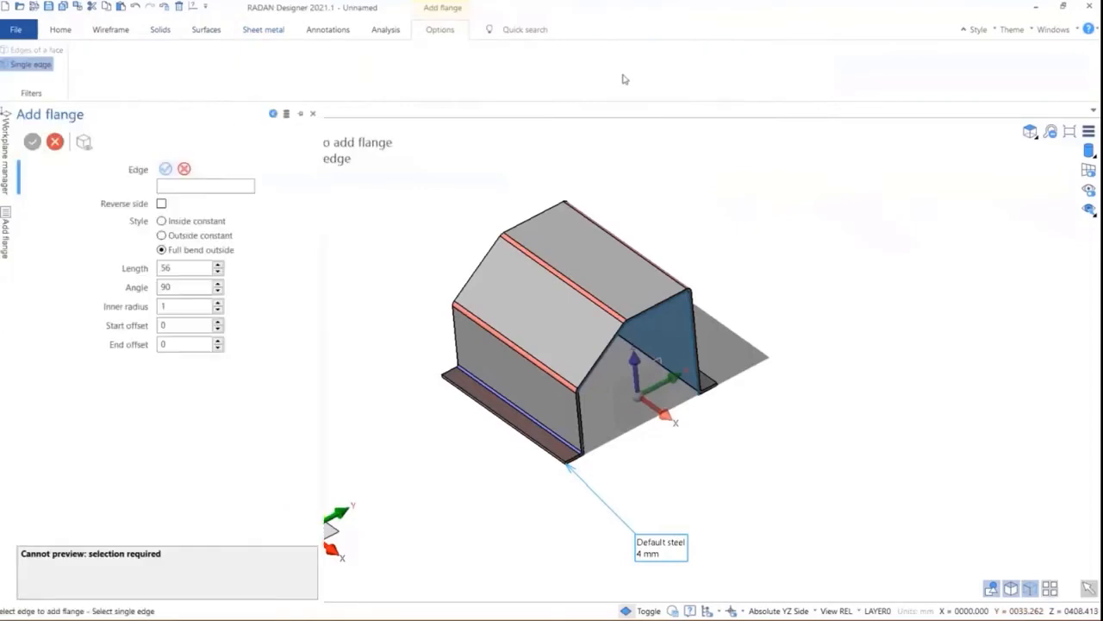
left_click(484, 261)
middle_click_drag(776, 207, 890, 184)
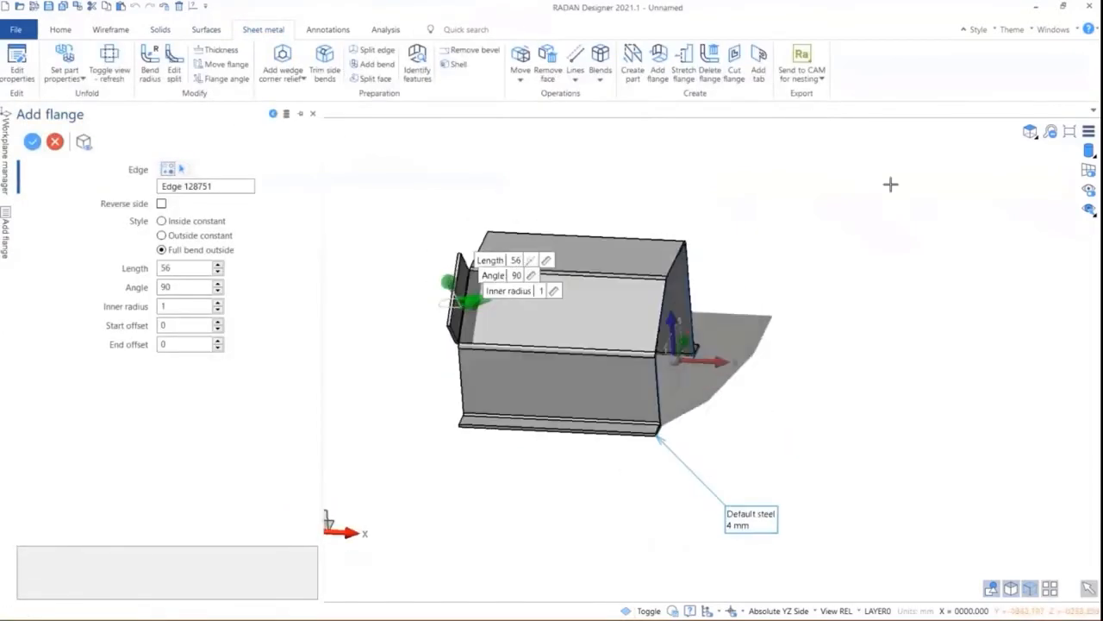
left_click(1030, 131)
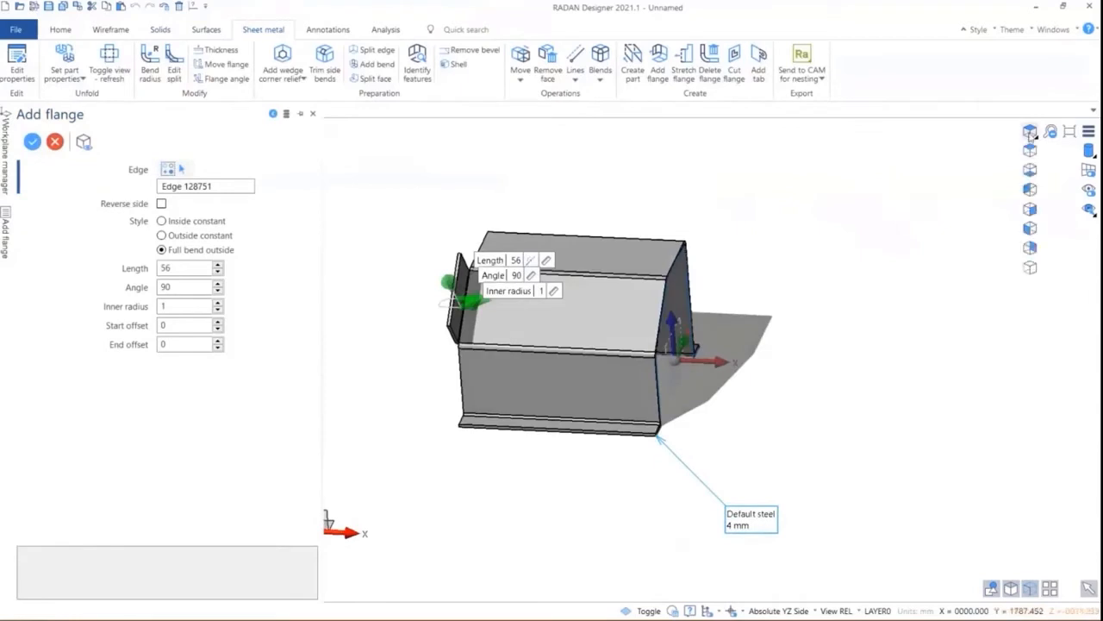
left_click(1032, 210)
left_click(1032, 192)
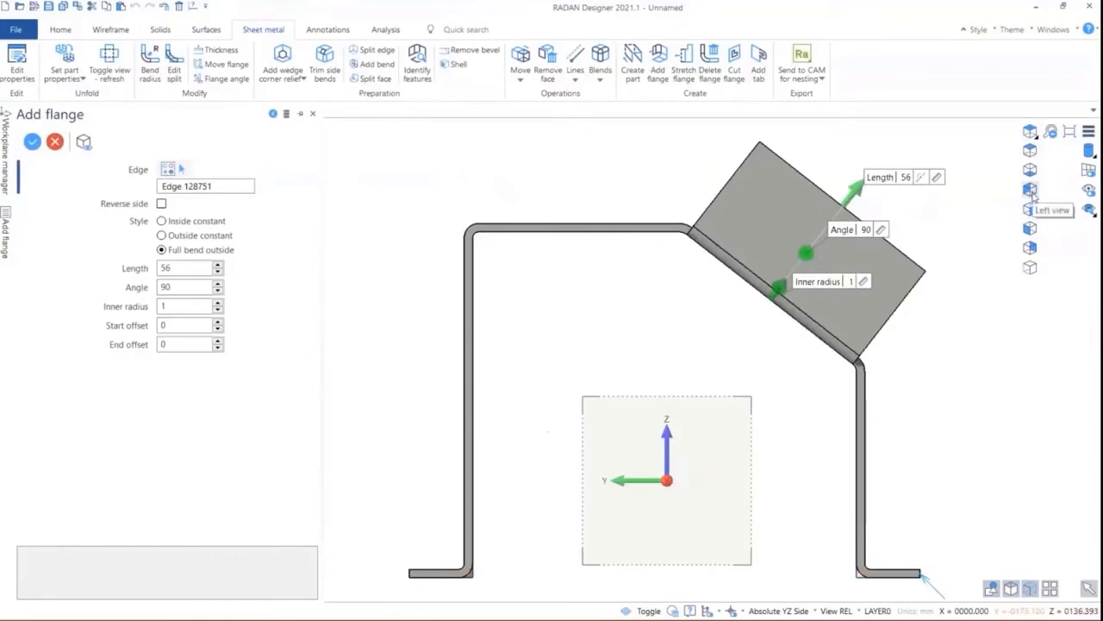
left_click(1031, 229)
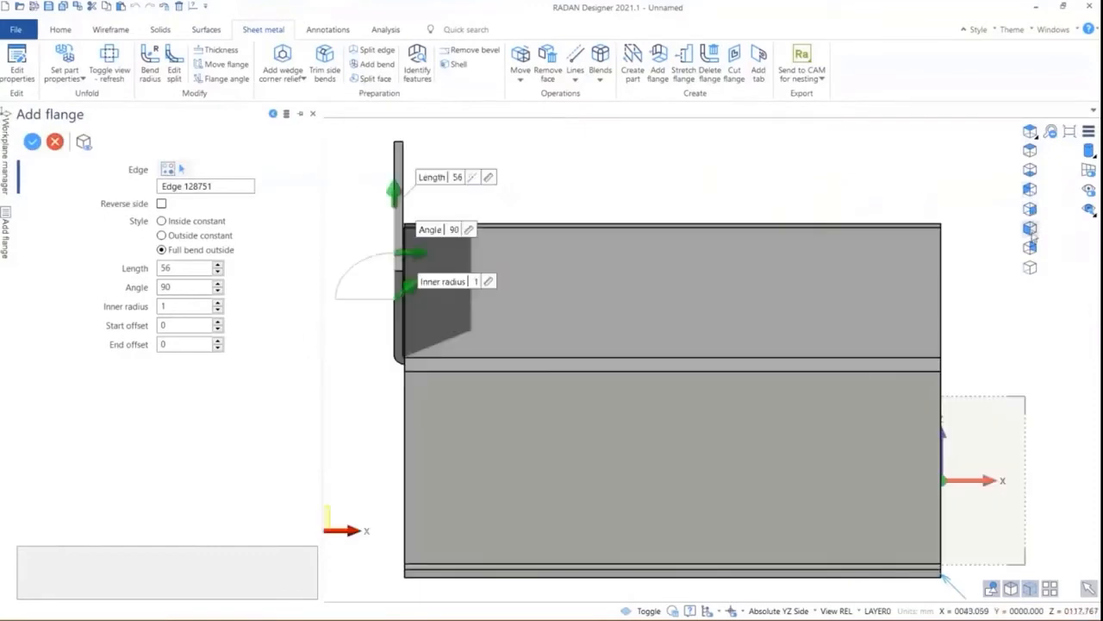
scroll(507, 312, "up", 1)
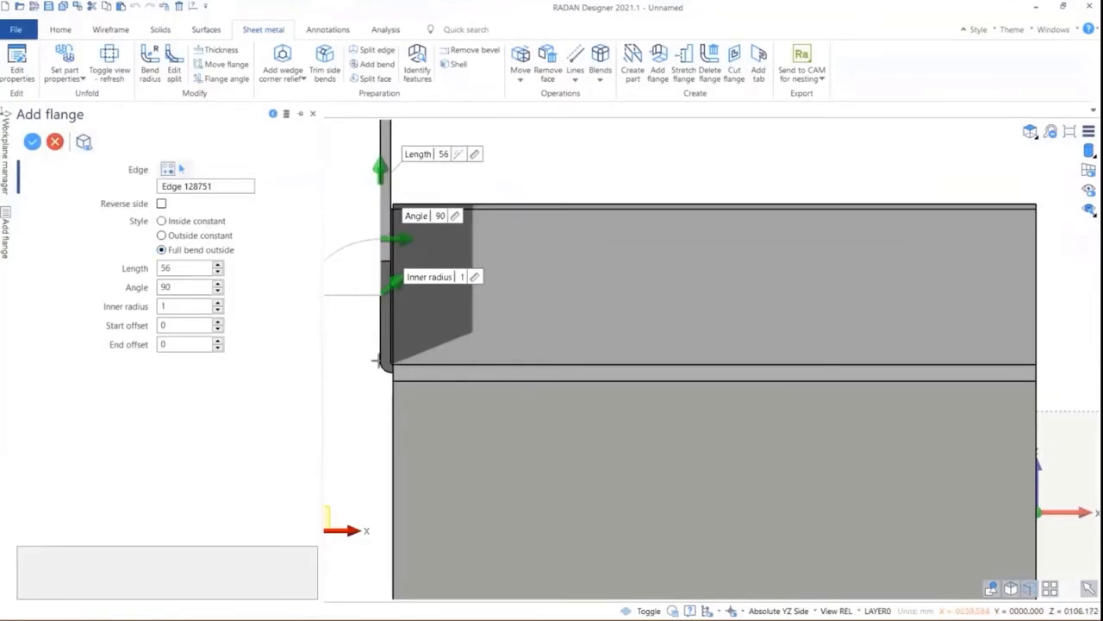
Set the new flange's inner radius to 6 mm.
left_click(218, 302)
left_click(218, 303)
left_click(218, 302)
left_click(218, 302)
left_click(218, 303)
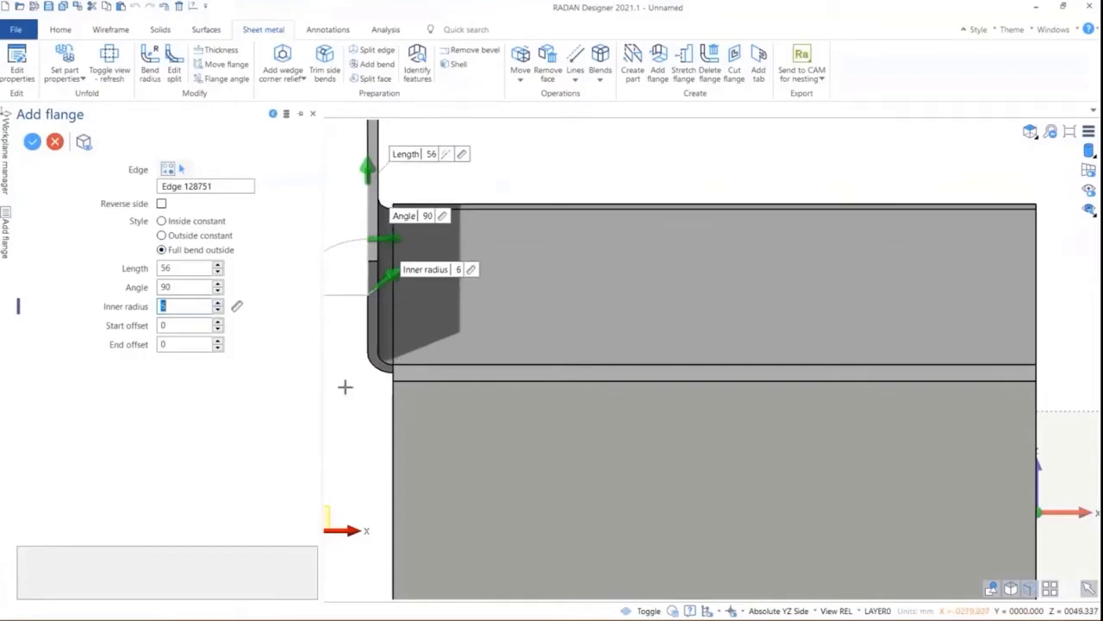
Compare the Inside constant, Outside constant and Full bend outside styles on the flange, ending with Inside constant.
scroll(344, 386, "up", 2)
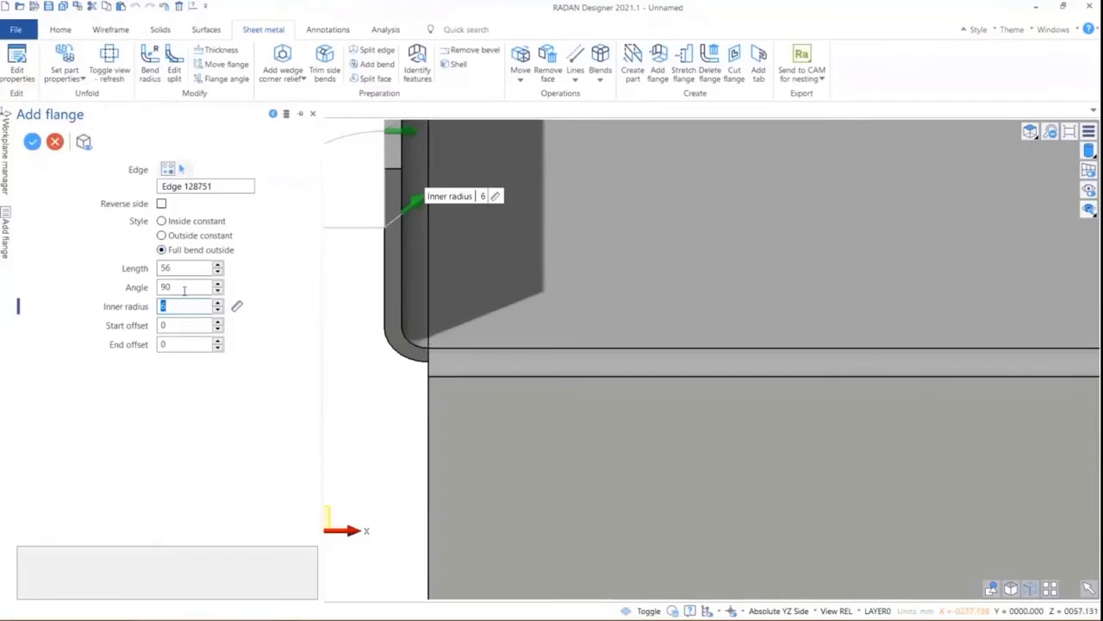
left_click(162, 220)
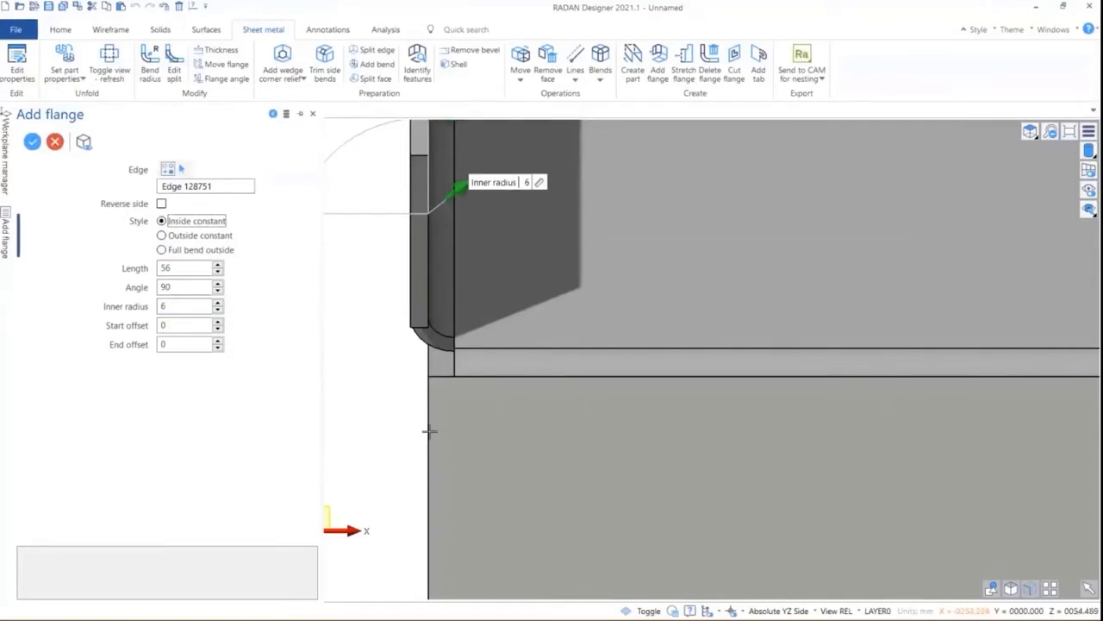
left_click(219, 244)
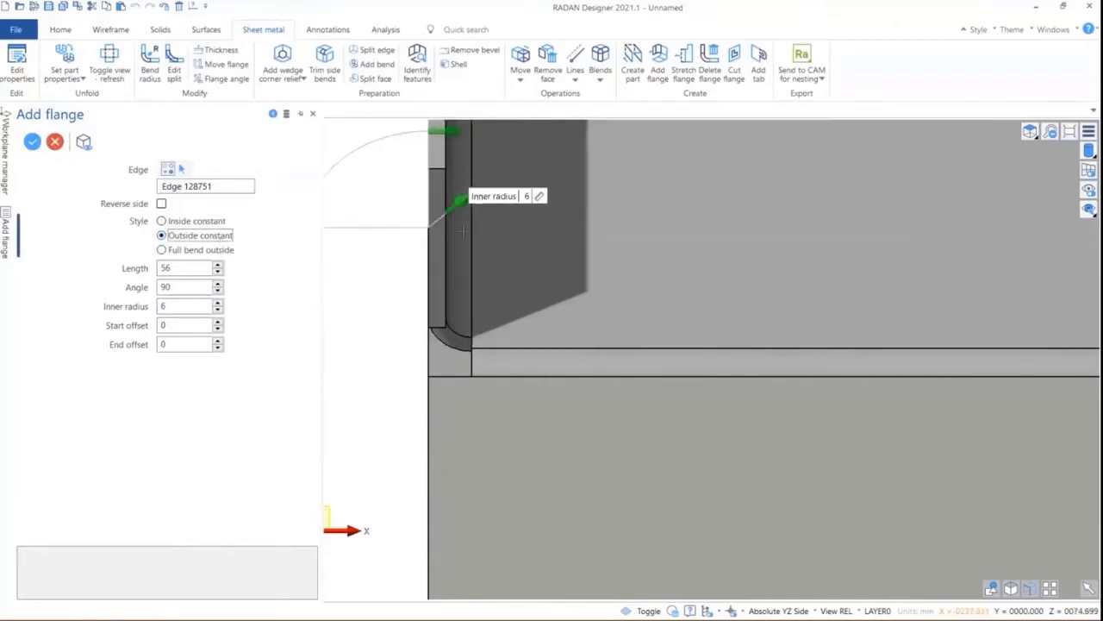
middle_click_drag(487, 284, 426, 424)
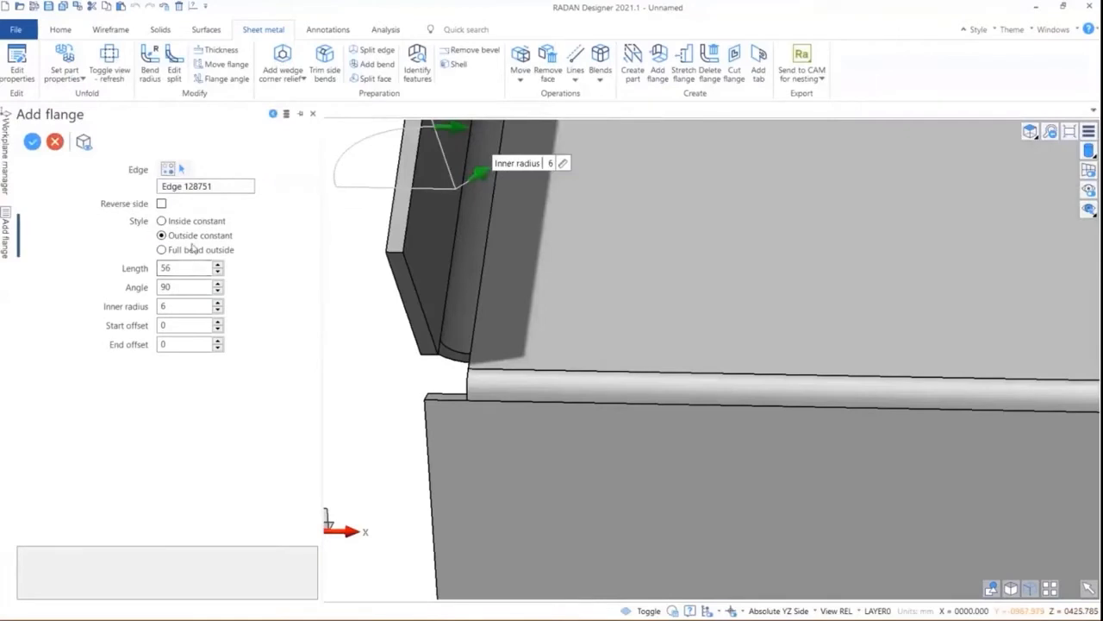
left_click(193, 249)
left_click(199, 239)
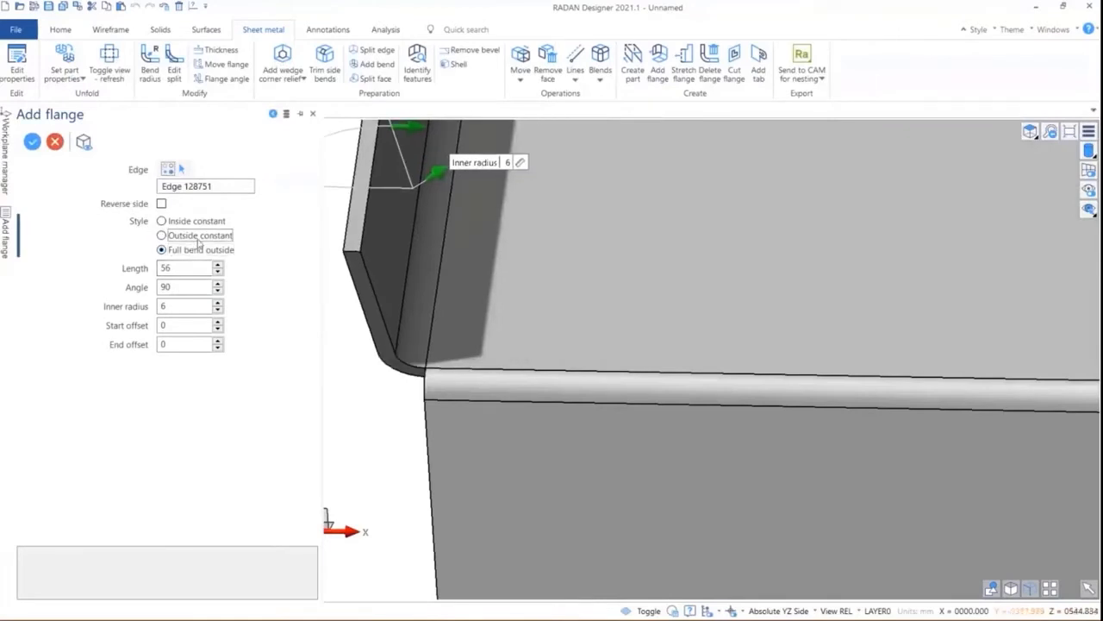
left_click(198, 221)
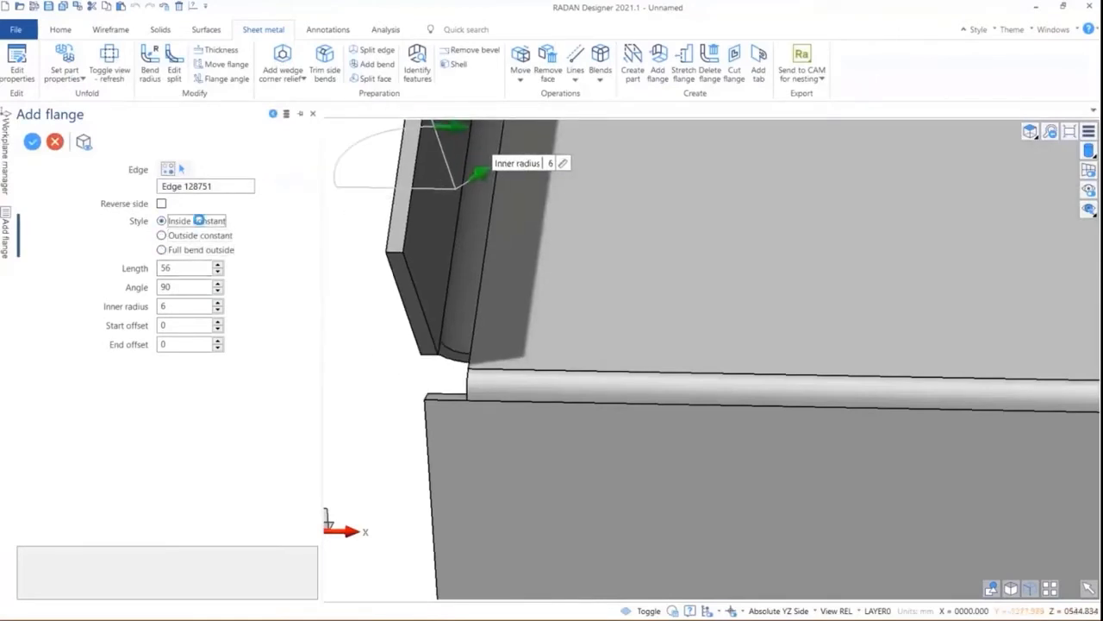
Add the flange on one end edge of the sloped face with the Outside constant style and start and end offsets of 5.
left_click(200, 236)
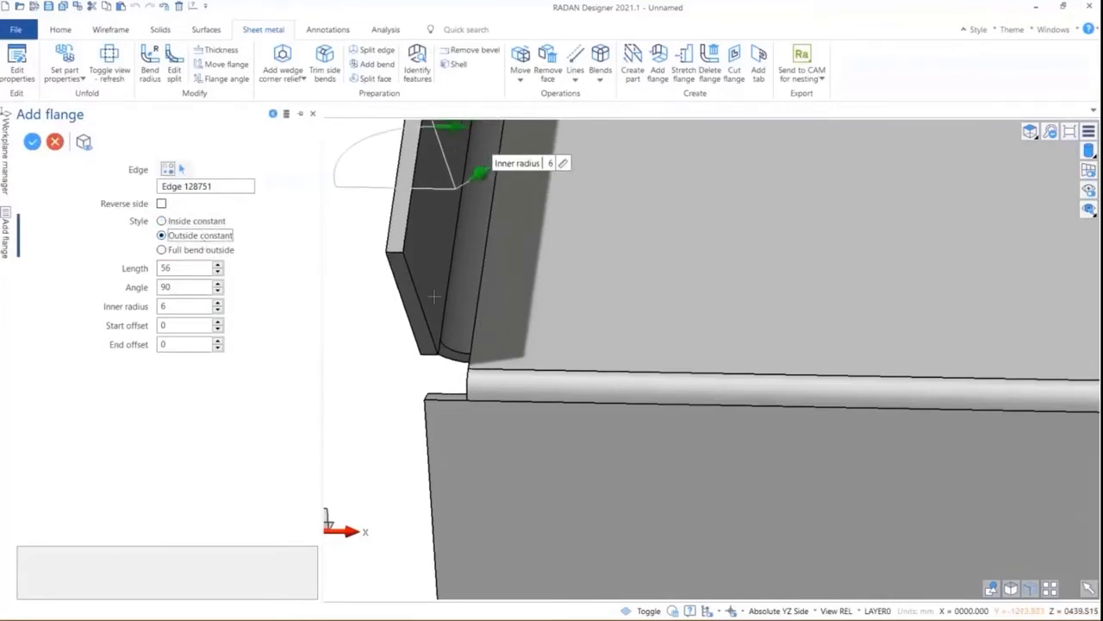
left_click(182, 325)
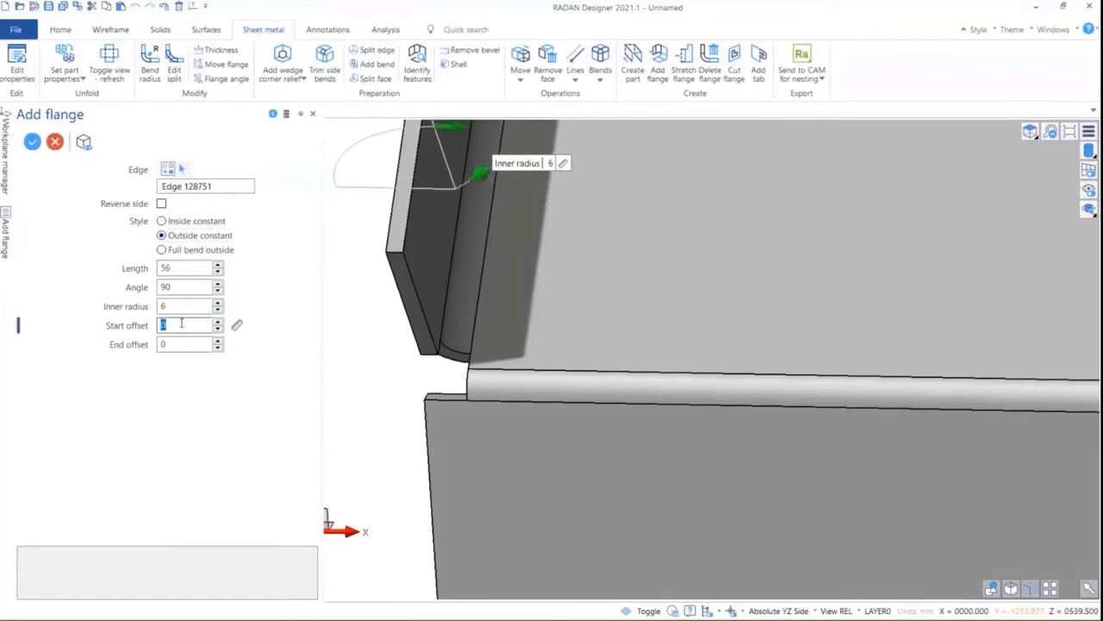
type("5")
left_click(182, 342)
type("5")
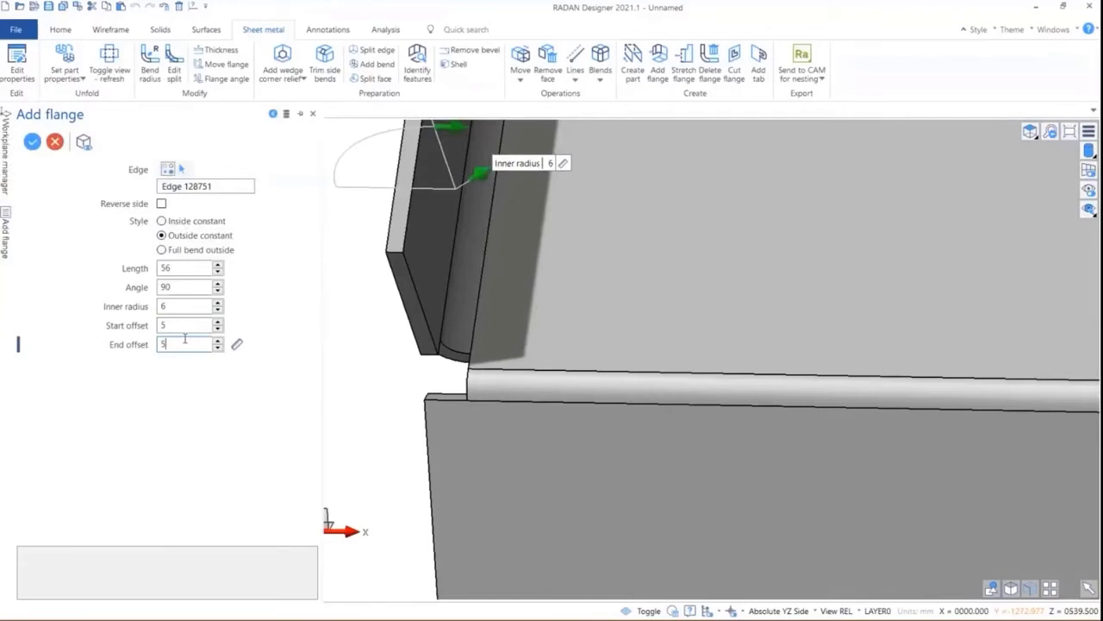
middle_click_drag(544, 314, 470, 359)
scroll(459, 366, "up", 2)
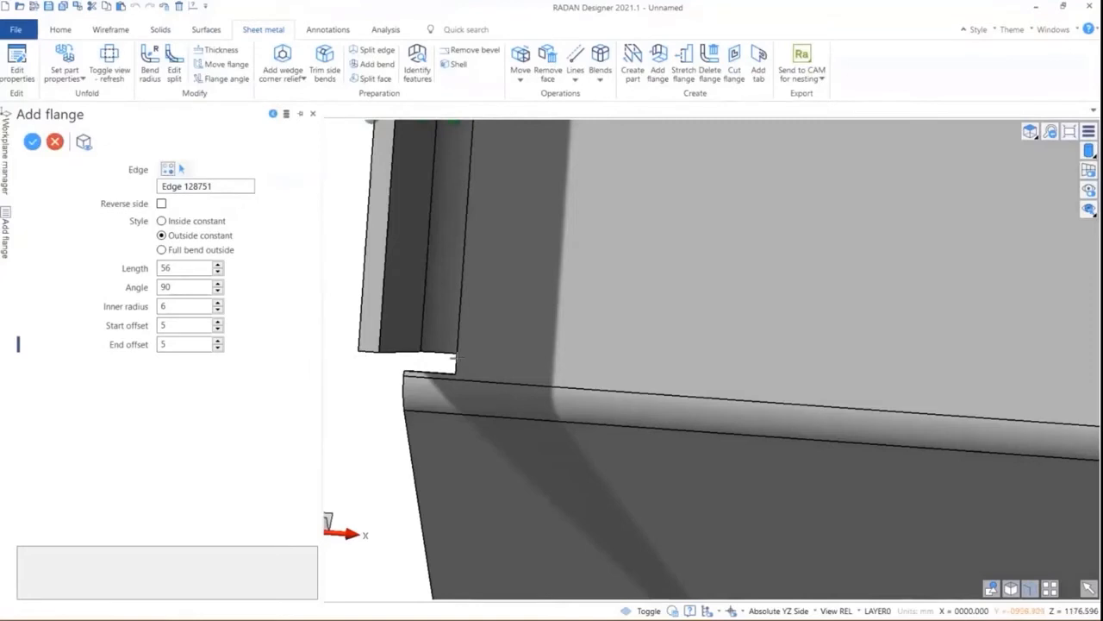
scroll(458, 367, "down", 5)
middle_click_drag(508, 370, 571, 268)
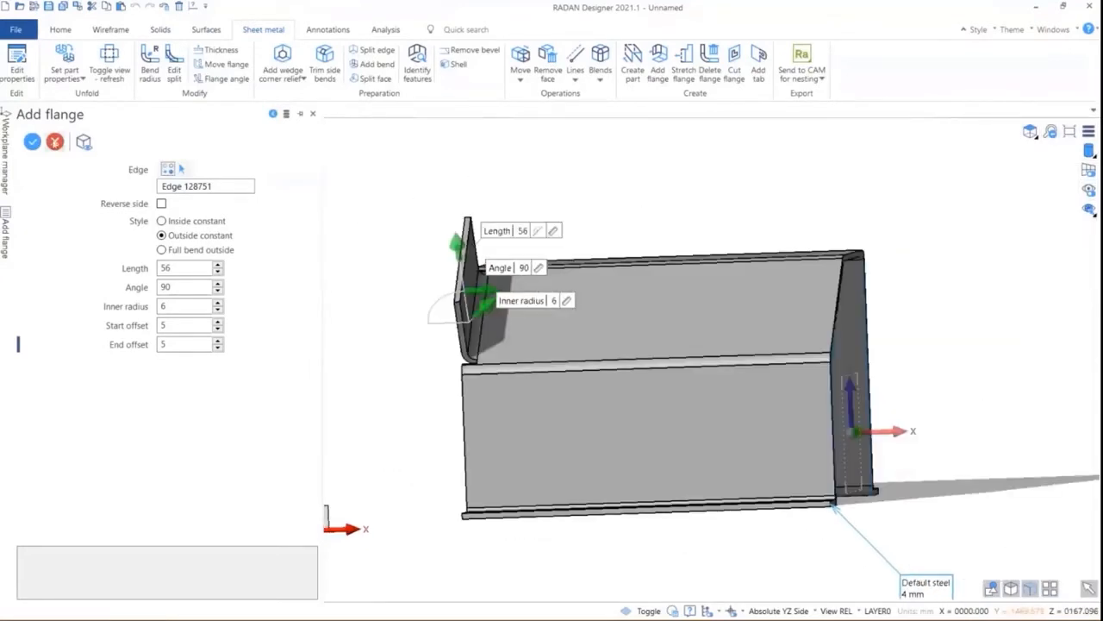
left_click(54, 142)
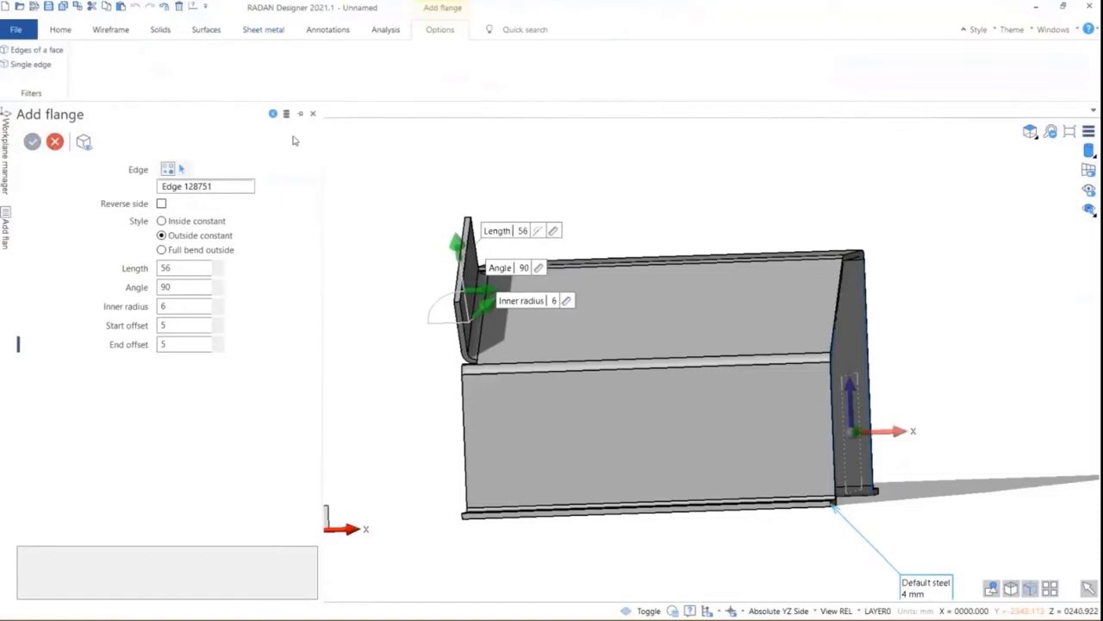
Add a second flange on the opposite end edge of the sloped face, using the Full bend outside style.
left_click(815, 290)
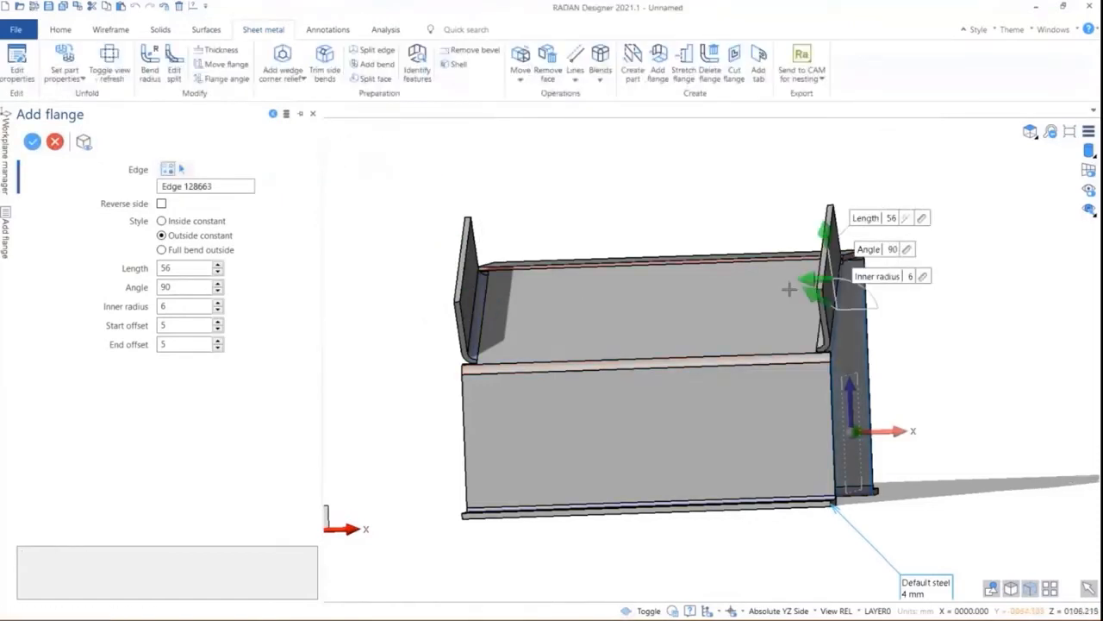
mouse_move(849, 345)
middle_mouse_down()
mouse_move(877, 372)
mouse_move(845, 359)
middle_mouse_up()
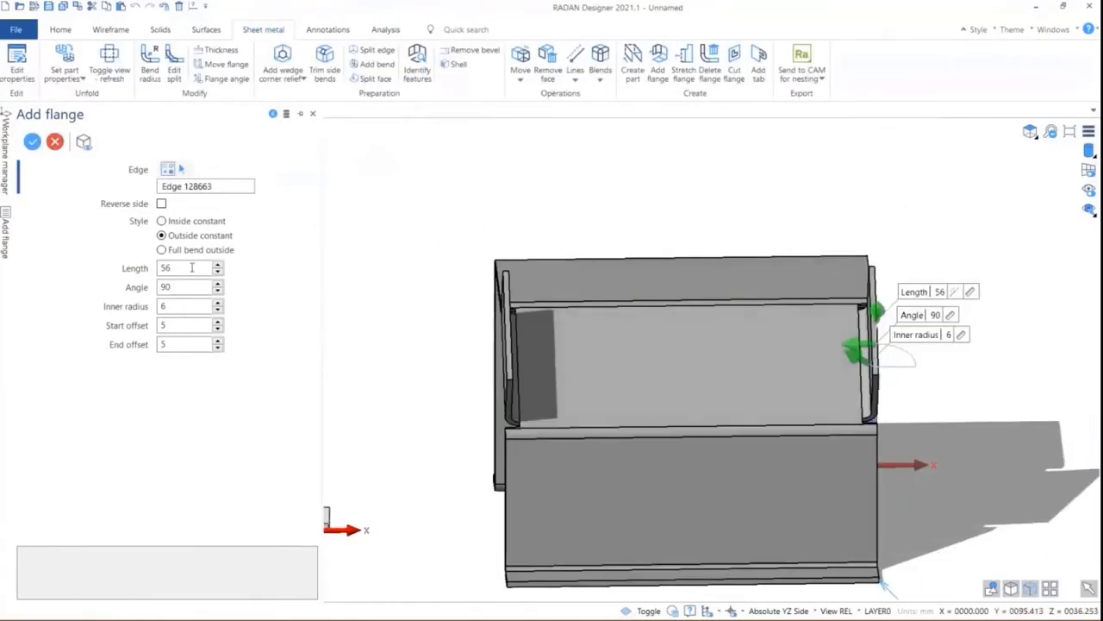
left_click(162, 249)
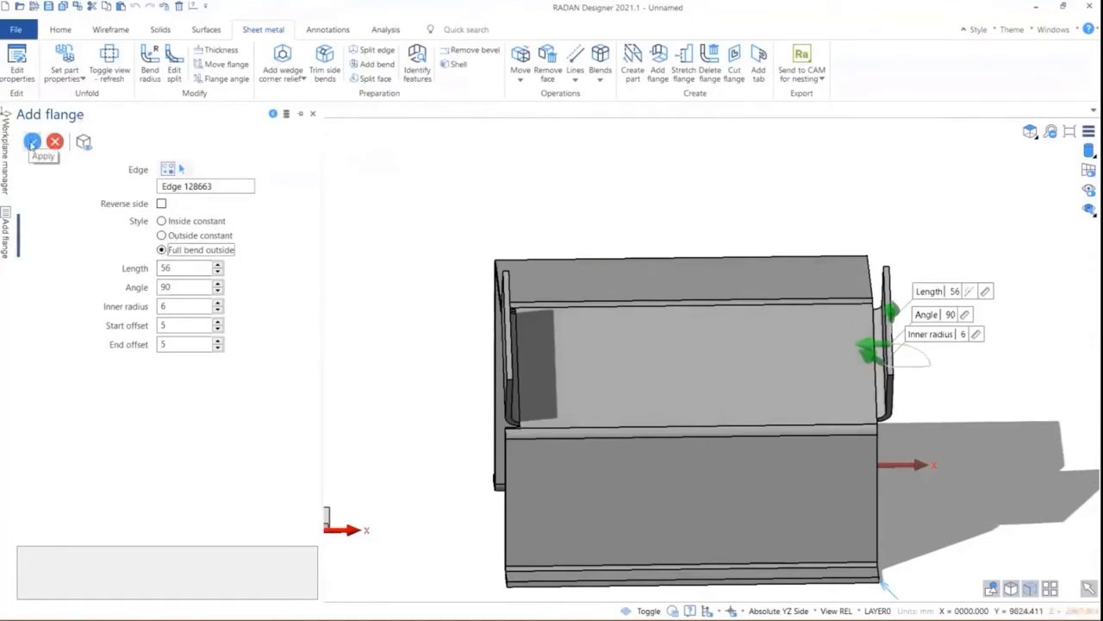
left_click(32, 142)
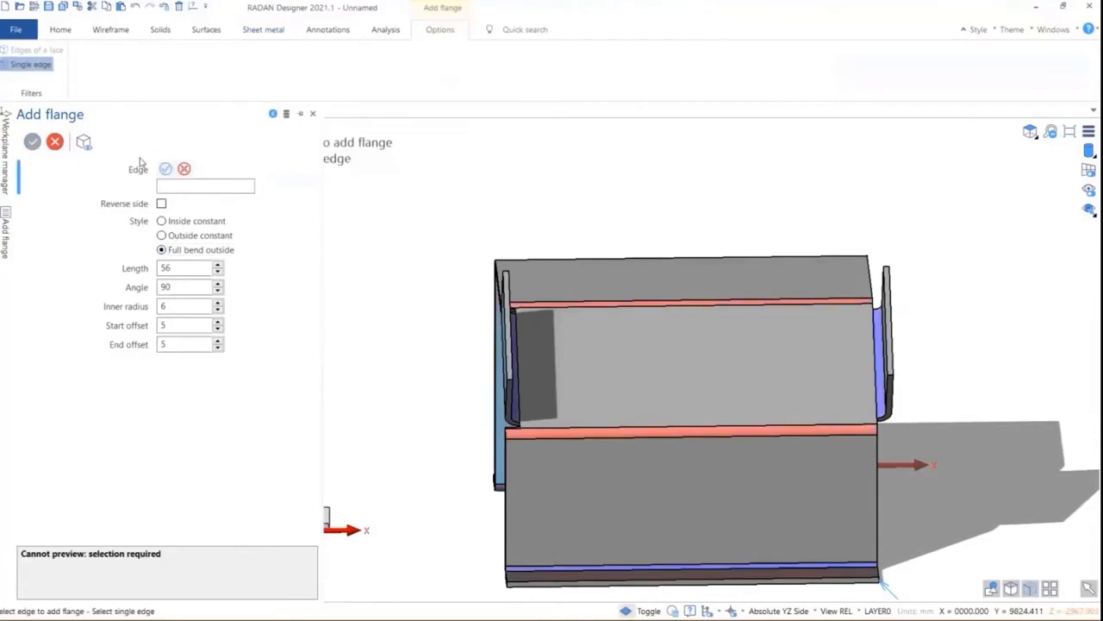
Unfold the part to examine the two end flanges and their corner gaps in the flat pattern, and return it to the folded state.
middle_click_drag(578, 199, 549, 232)
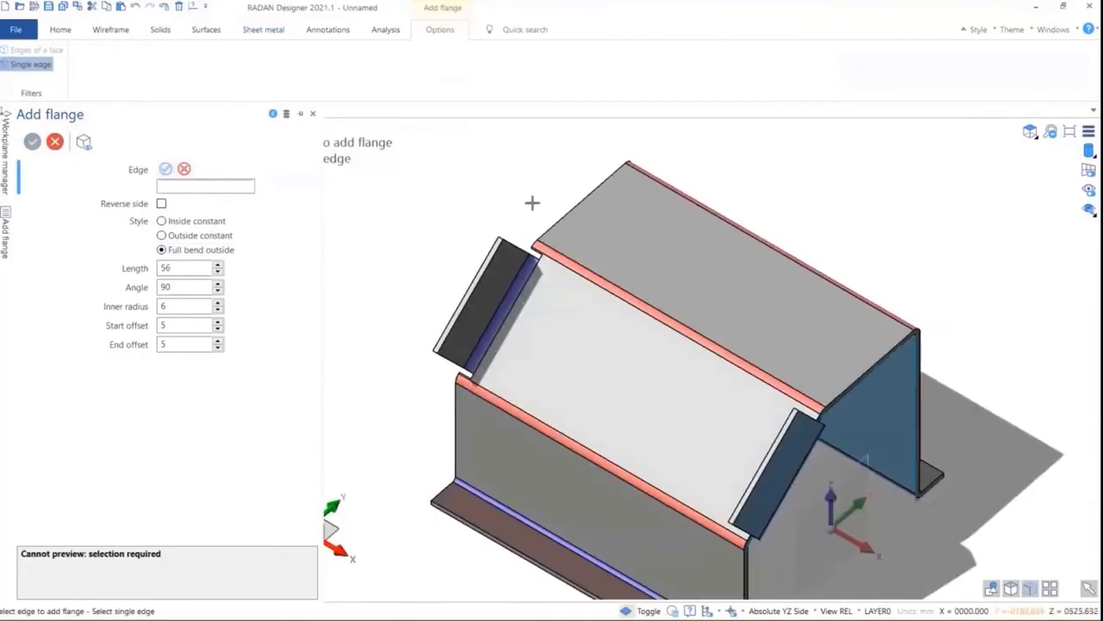
scroll(531, 201, "down", 2)
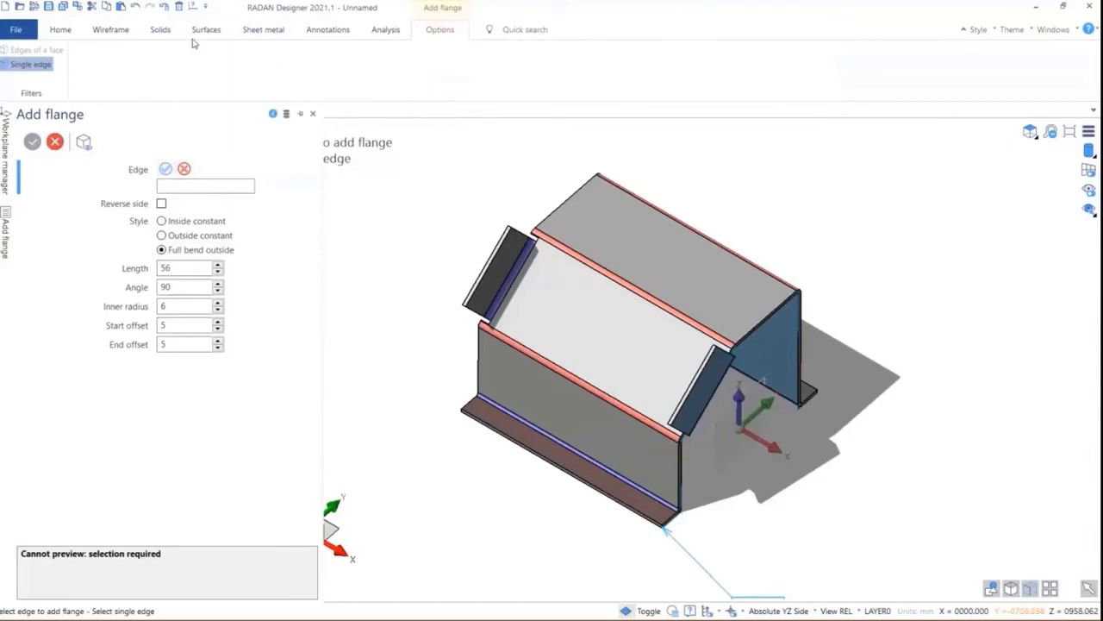
left_click(250, 31)
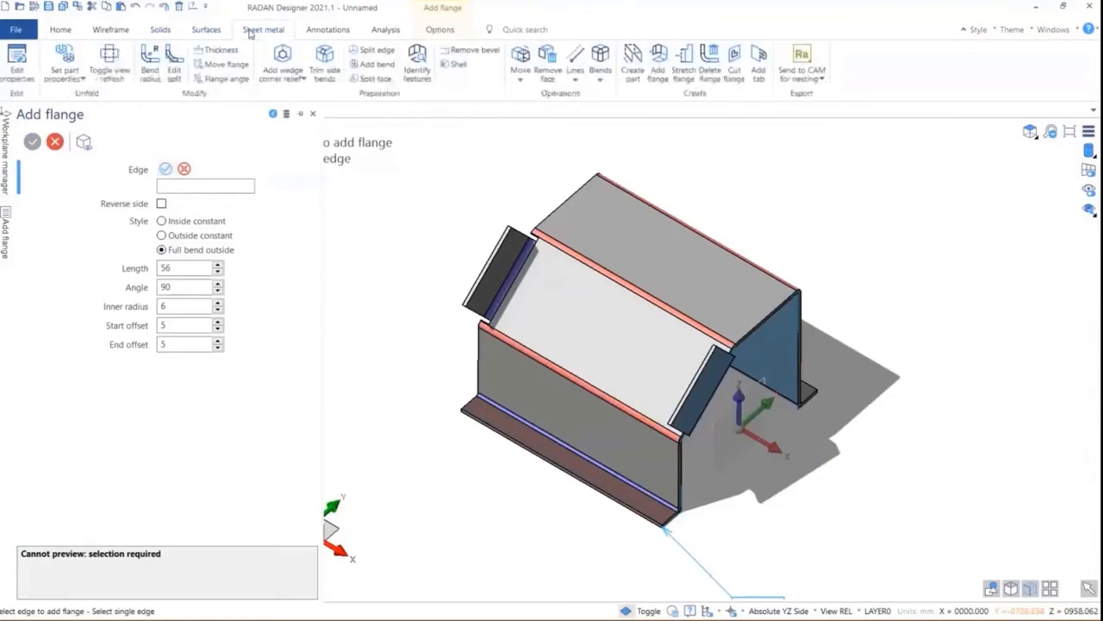
left_click(110, 59)
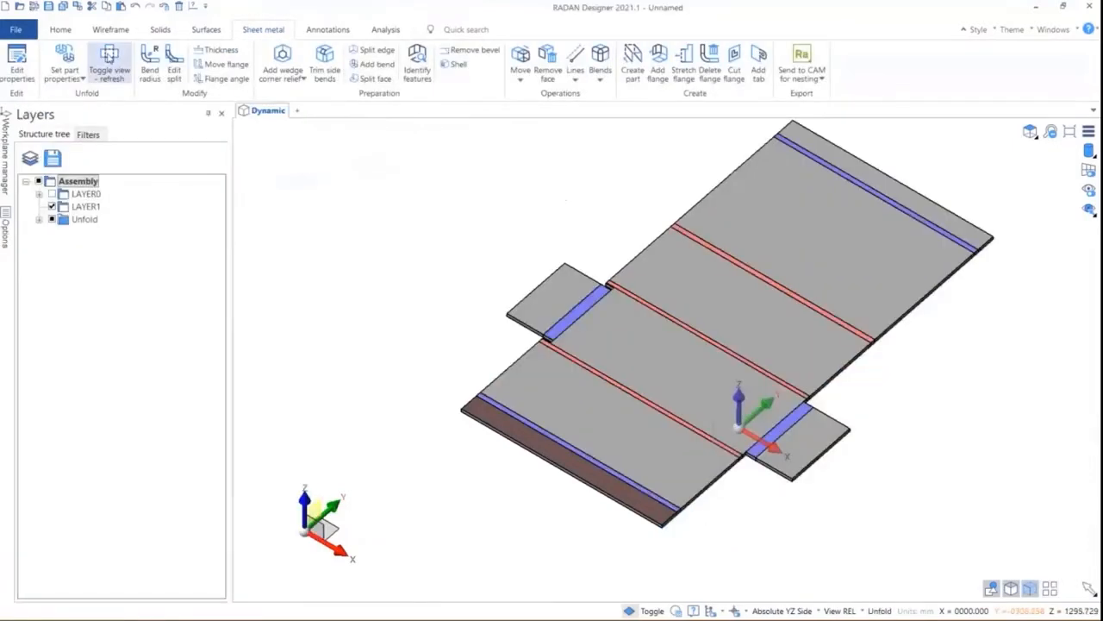
scroll(567, 343, "up", 3)
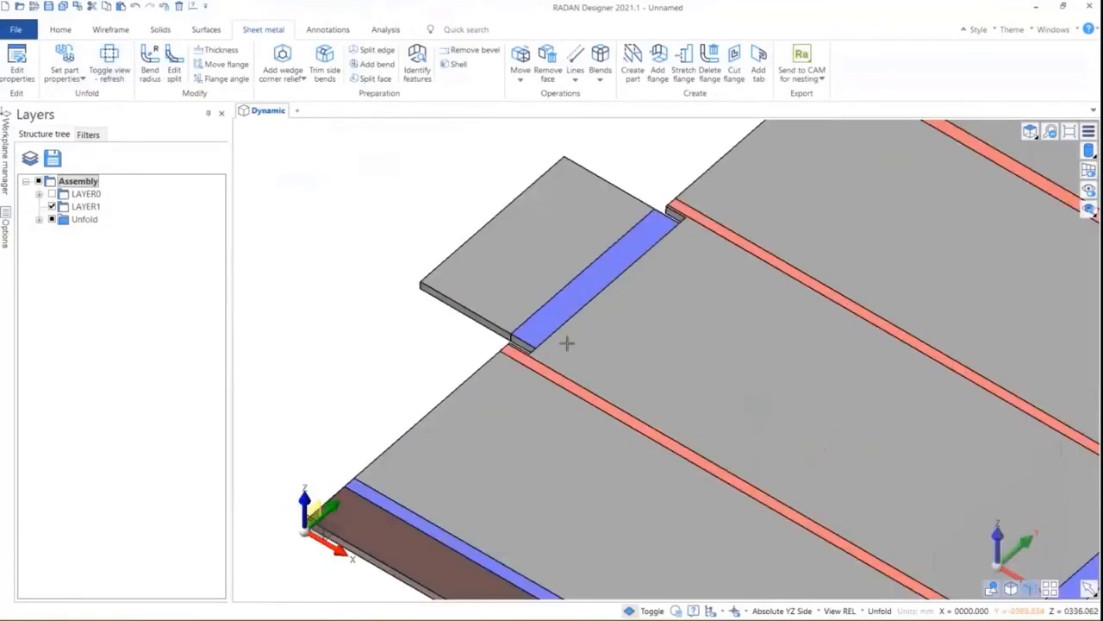
middle_click_drag(567, 343, 551, 371)
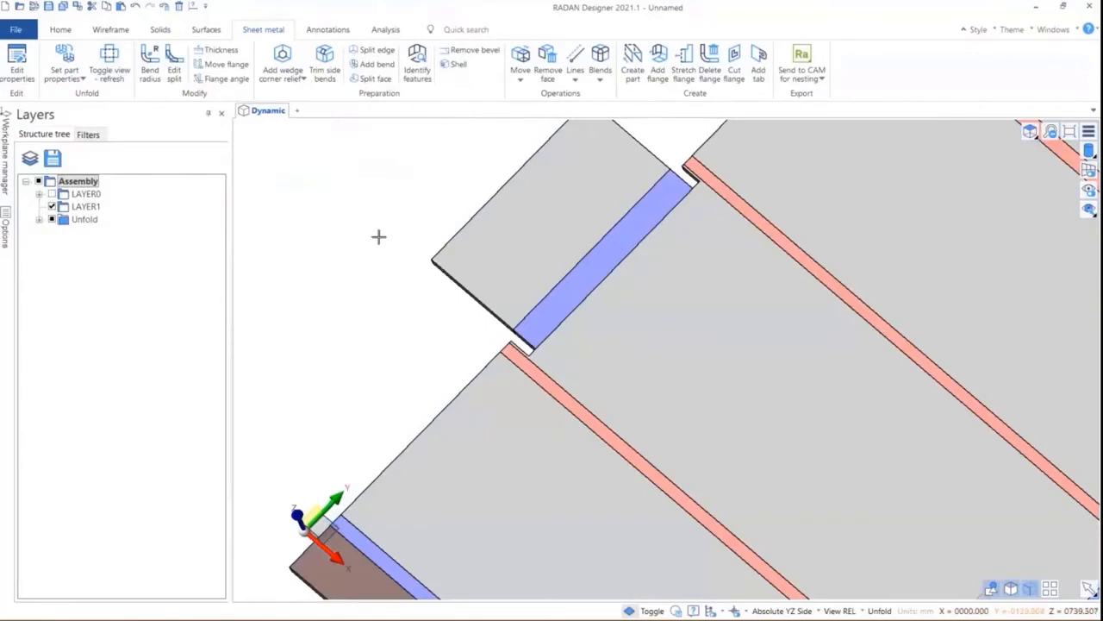
scroll(376, 238, "down", 3)
scroll(563, 334, "down", 1)
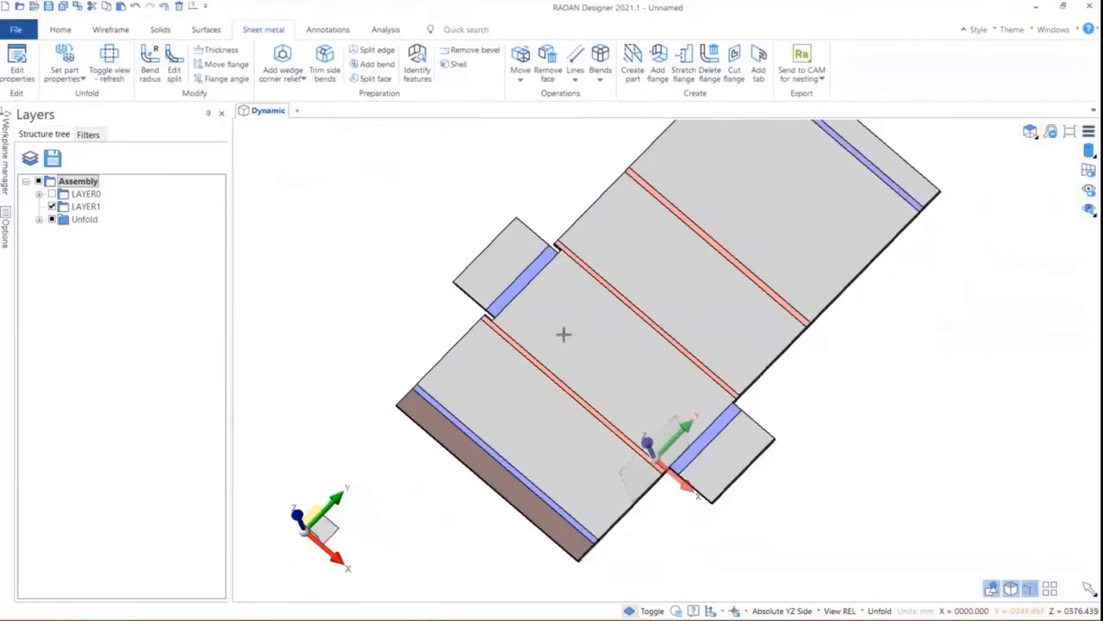
scroll(795, 482, "up", 3)
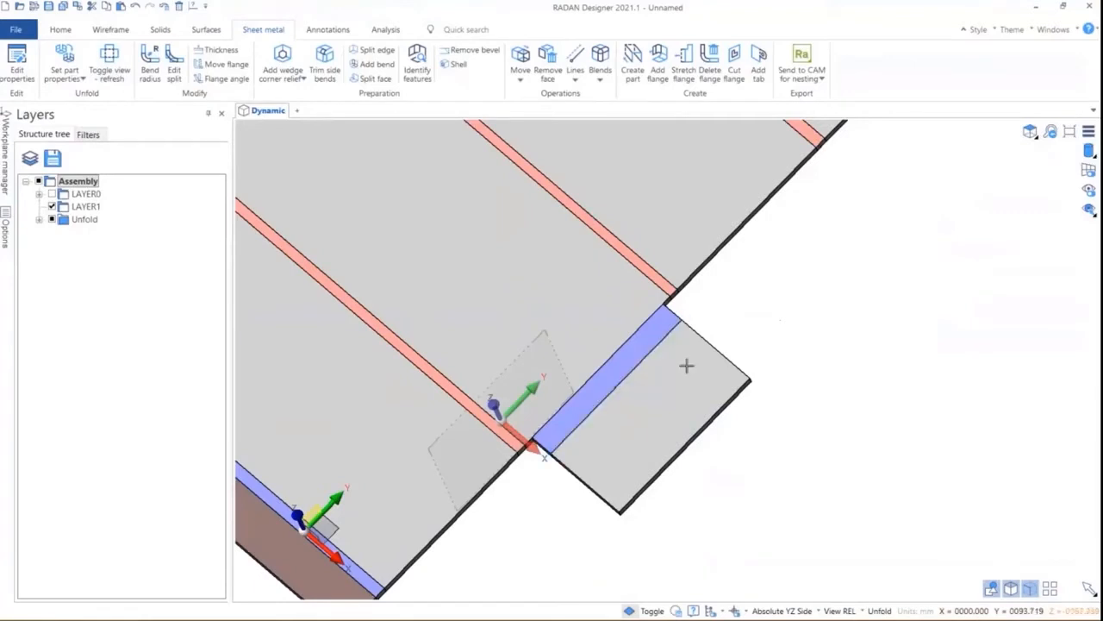
scroll(816, 416, "down", 3)
middle_click_drag(825, 445, 849, 338)
left_click(104, 60)
Create a workplane by position on the face of the narrow bottom flange, near the middle of its length.
middle_click_drag(594, 366, 572, 390)
middle_click_drag(611, 391, 569, 382)
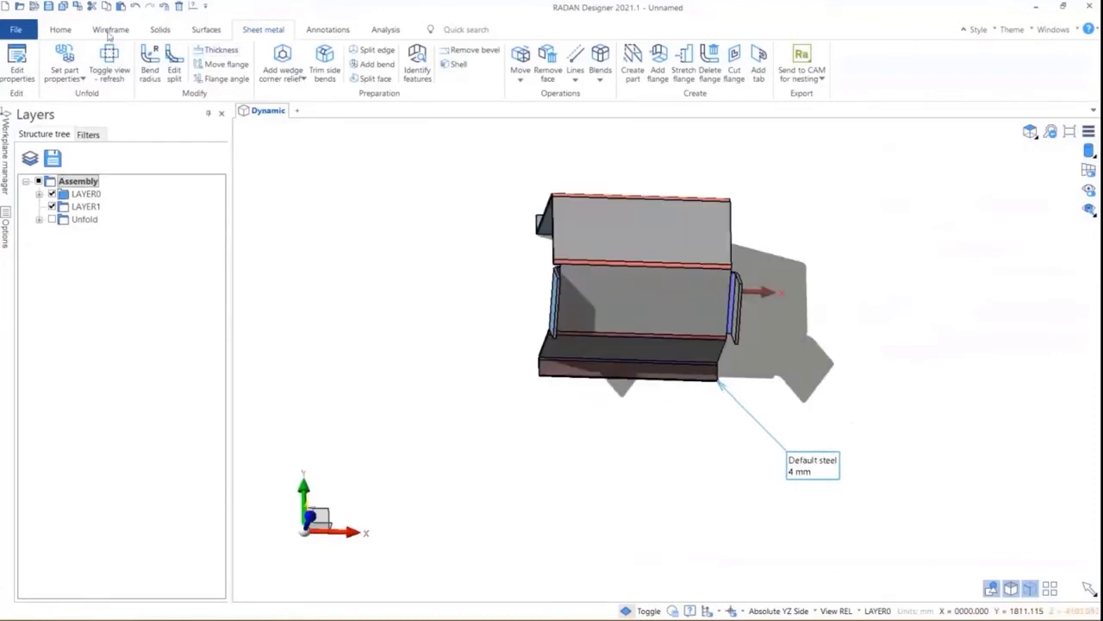
left_click(61, 29)
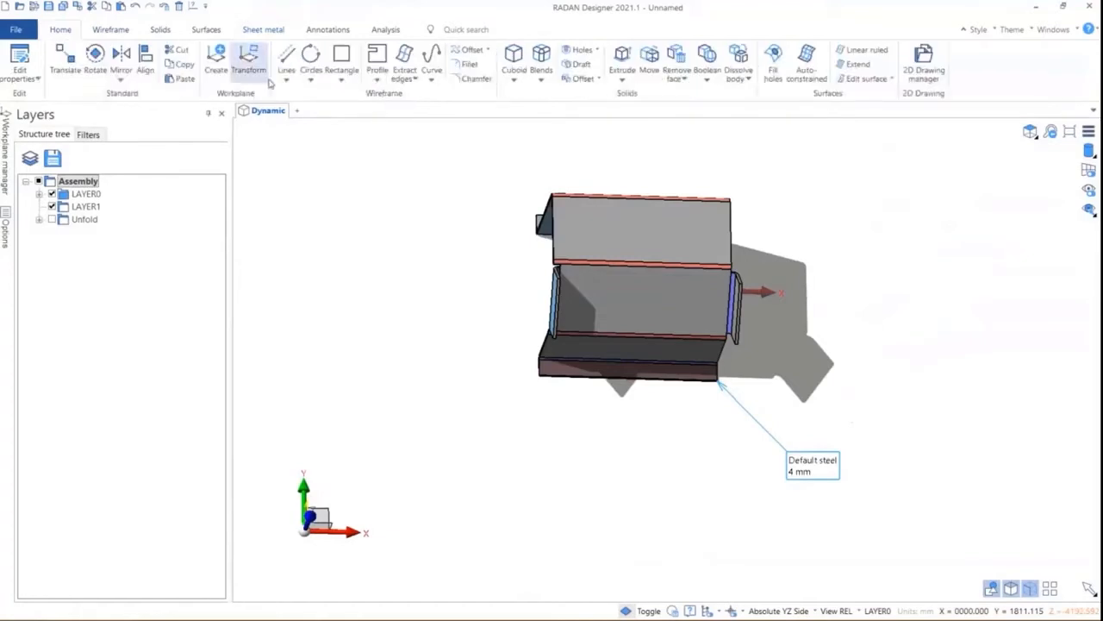
left_click(217, 62)
scroll(492, 342, "up", 4)
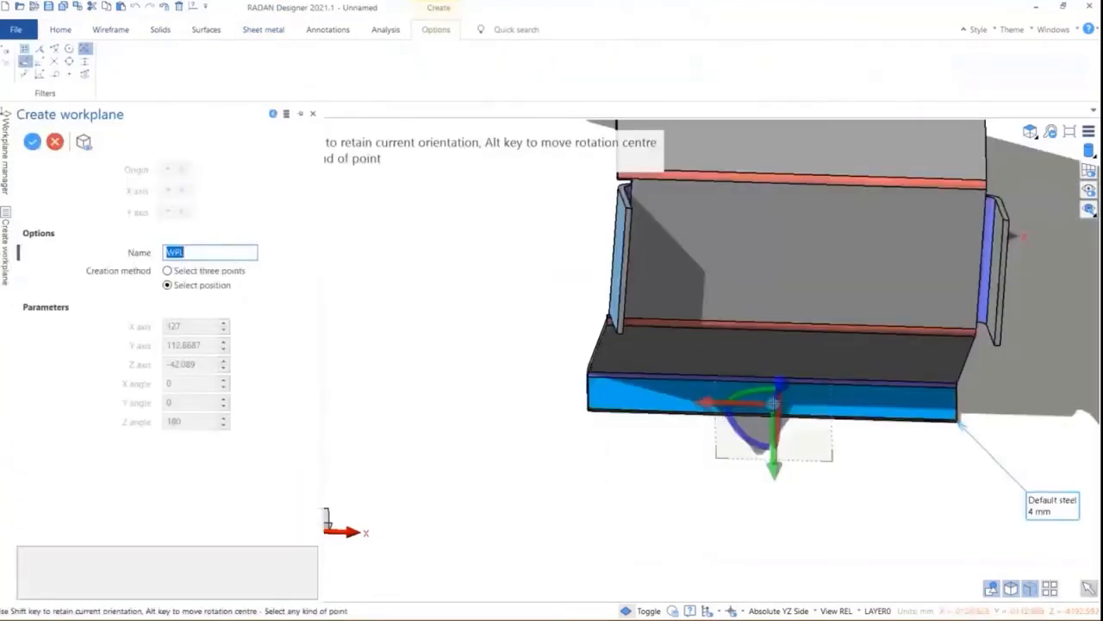
left_click(774, 397)
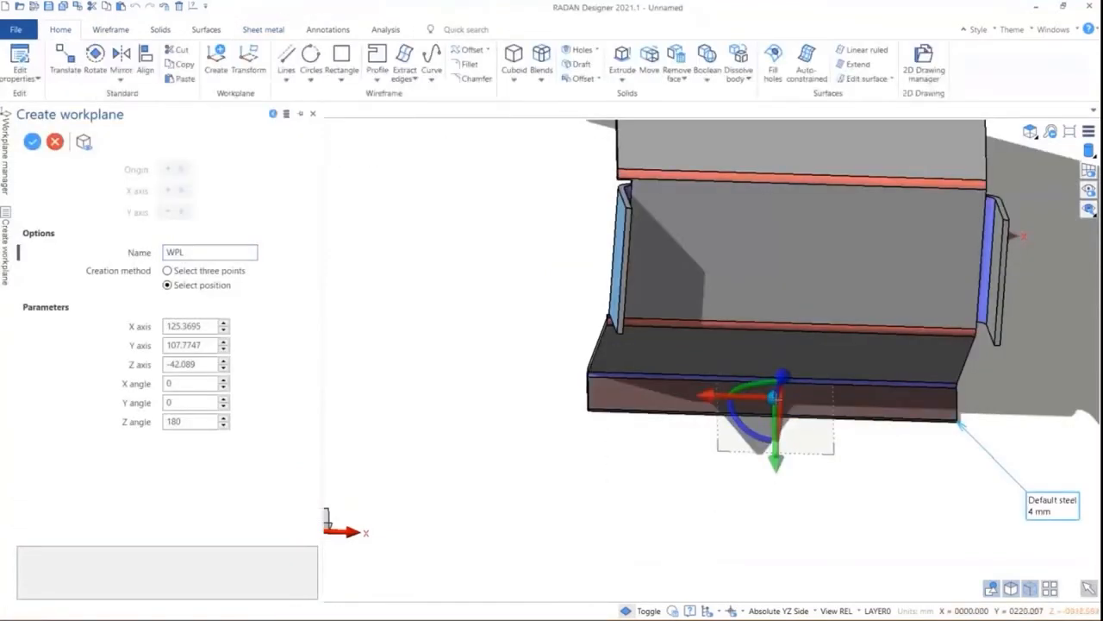
left_click(32, 141)
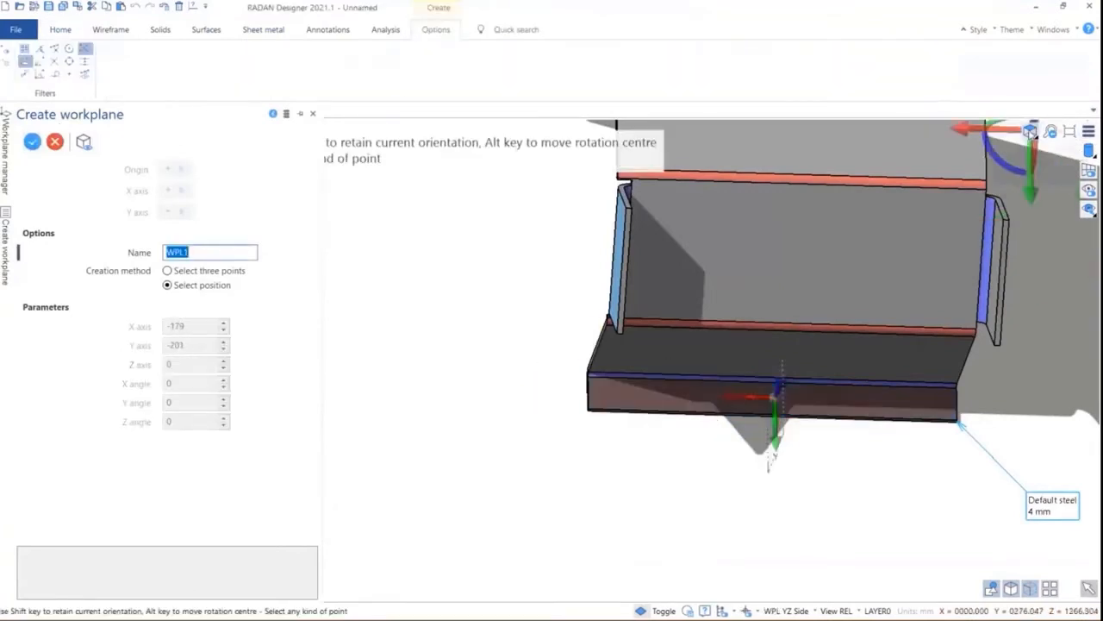
Draw two parallel line segments outward from the bottom flange's outer corners, about 18 mm long at one corner and about 30 mm at the other.
left_click(1030, 131)
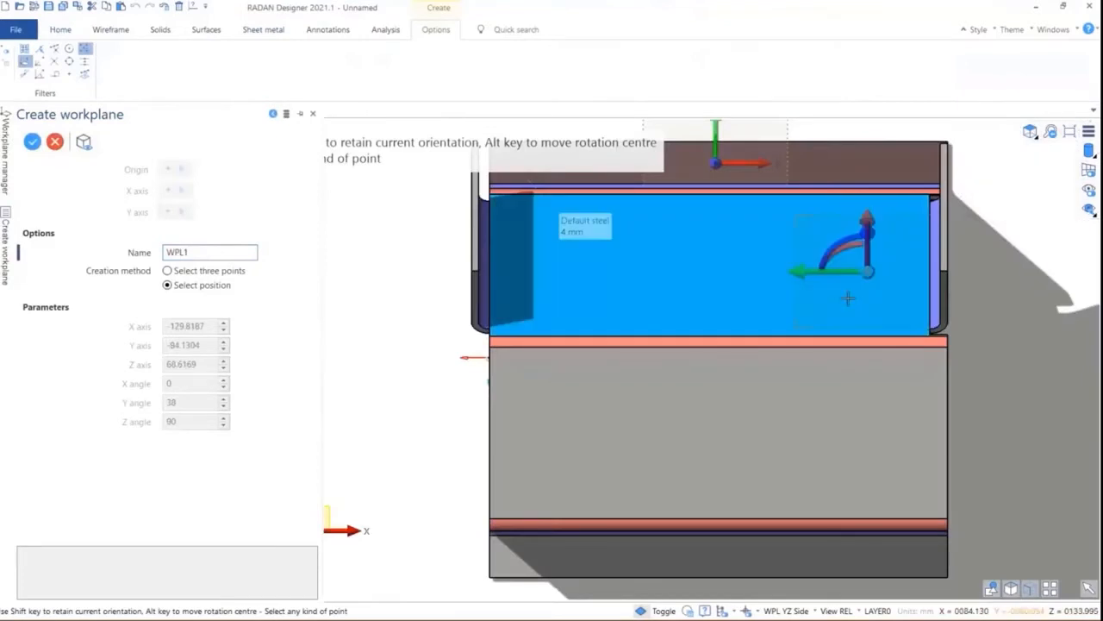
scroll(819, 423, "down", 3)
scroll(796, 251, "up", 4)
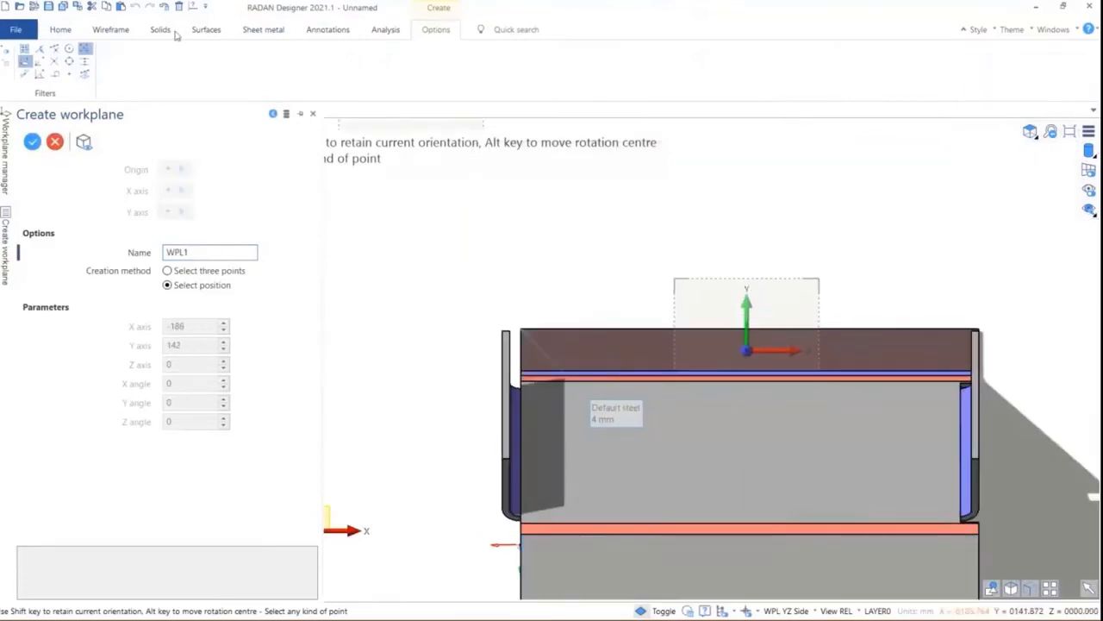
left_click(121, 30)
left_click(86, 53)
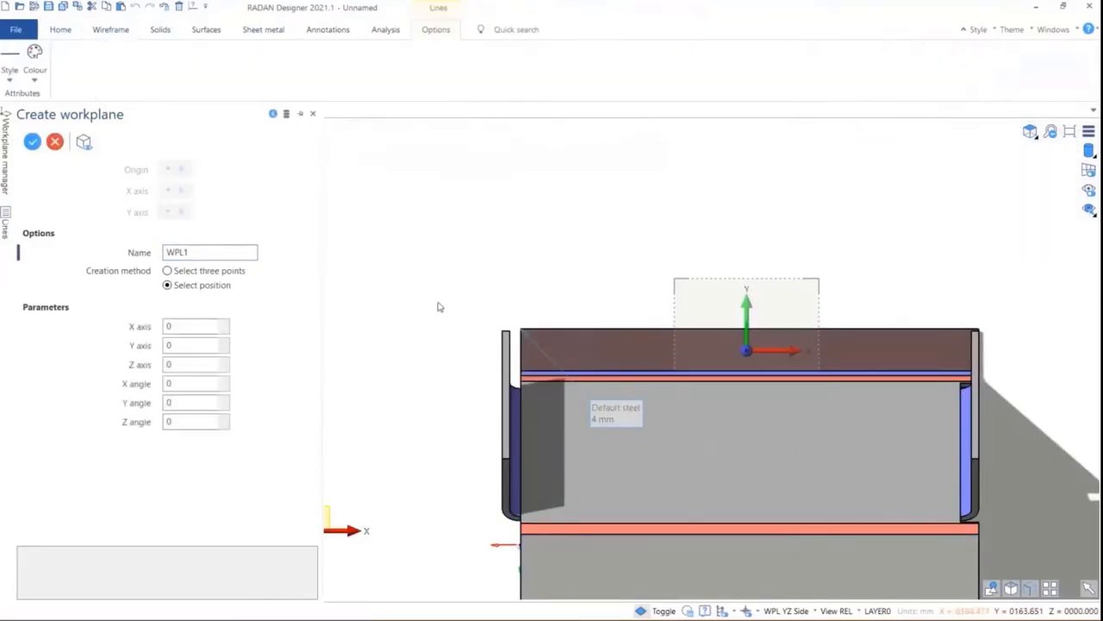
left_click(520, 329)
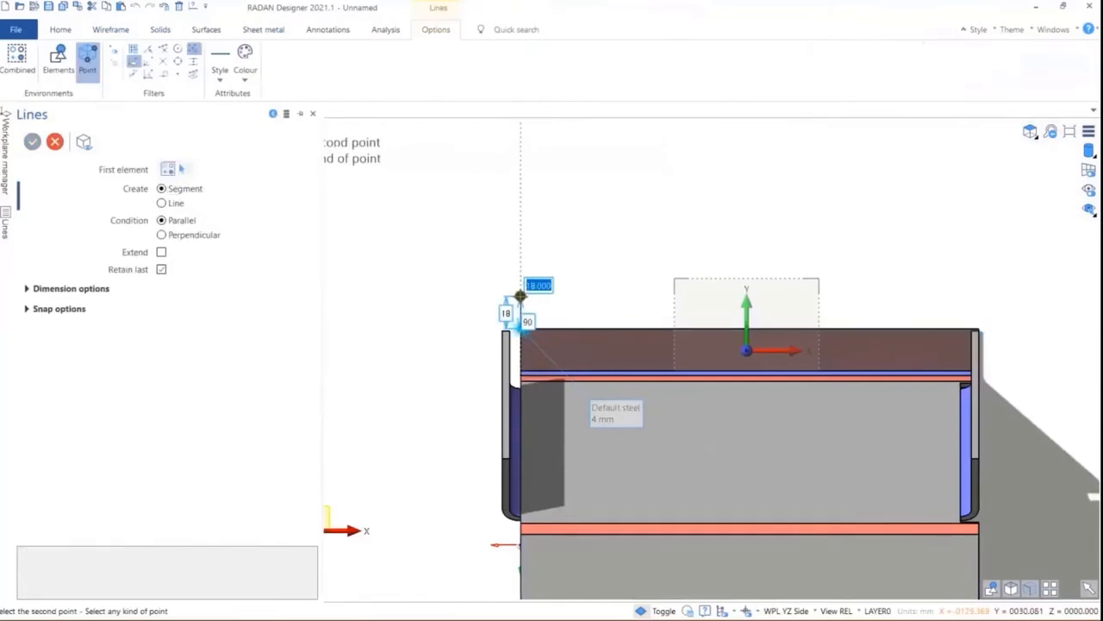
left_click(520, 296)
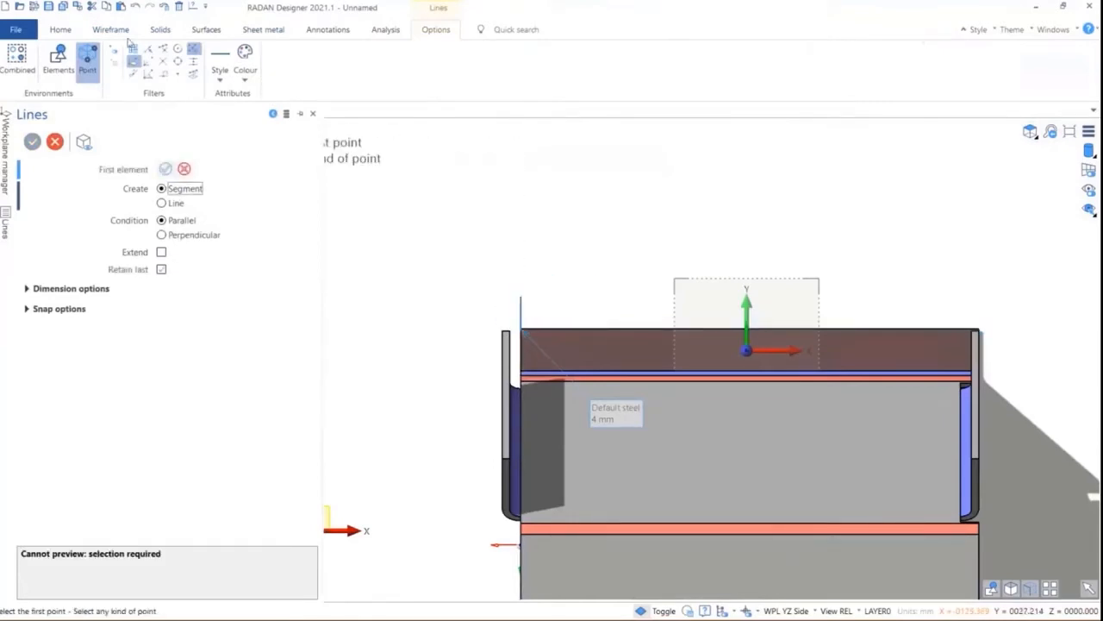
left_click(975, 326)
left_click(978, 274)
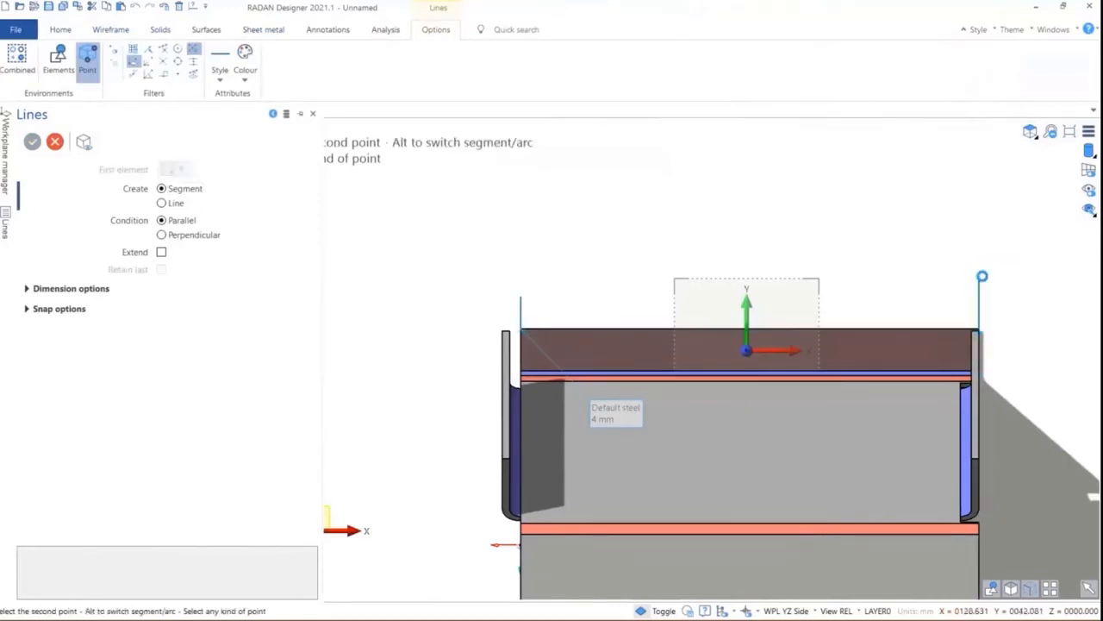
Create a wavy open curve through seven points, joining the free ends of the two line segments beyond the bottom flange.
left_click(121, 31)
left_click(401, 62)
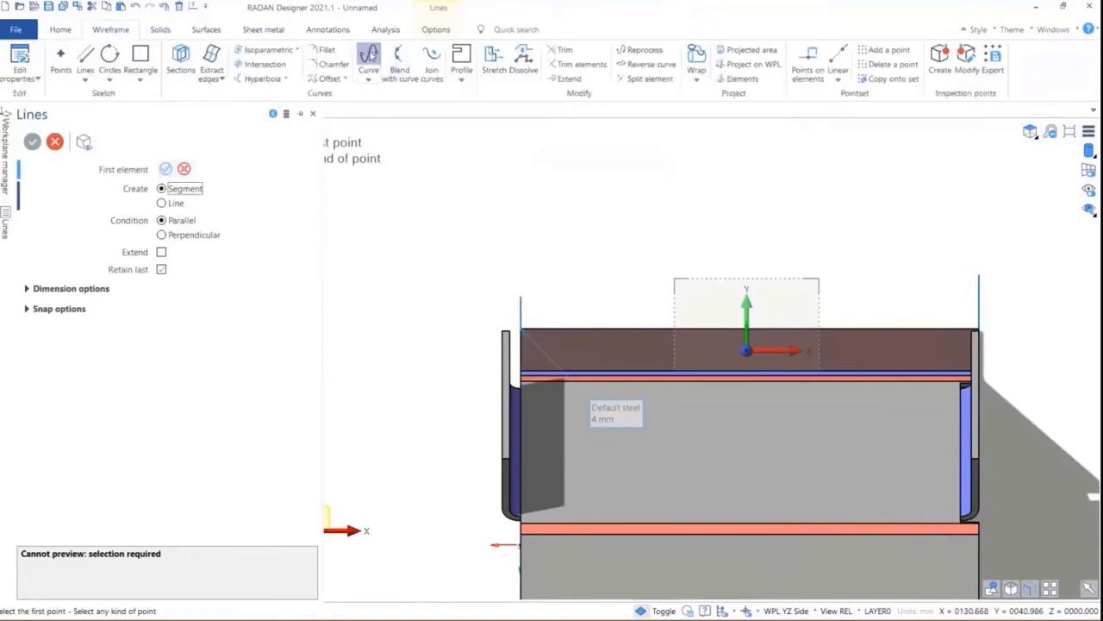
left_click(978, 275)
left_click(910, 235)
left_click(806, 246)
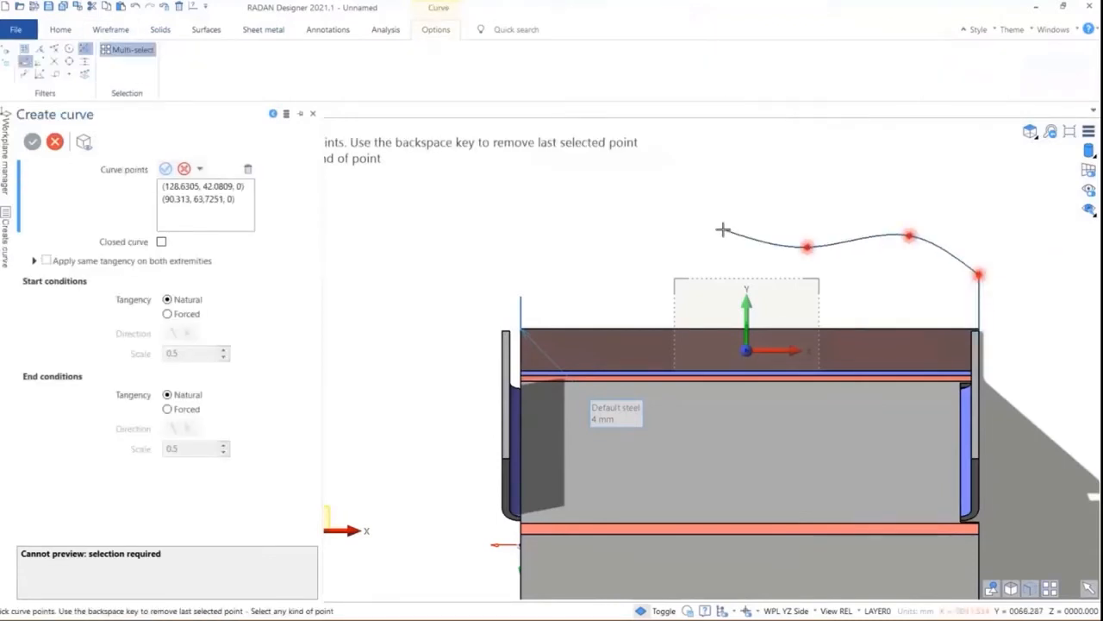
left_click(700, 218)
left_click(618, 249)
left_click(558, 247)
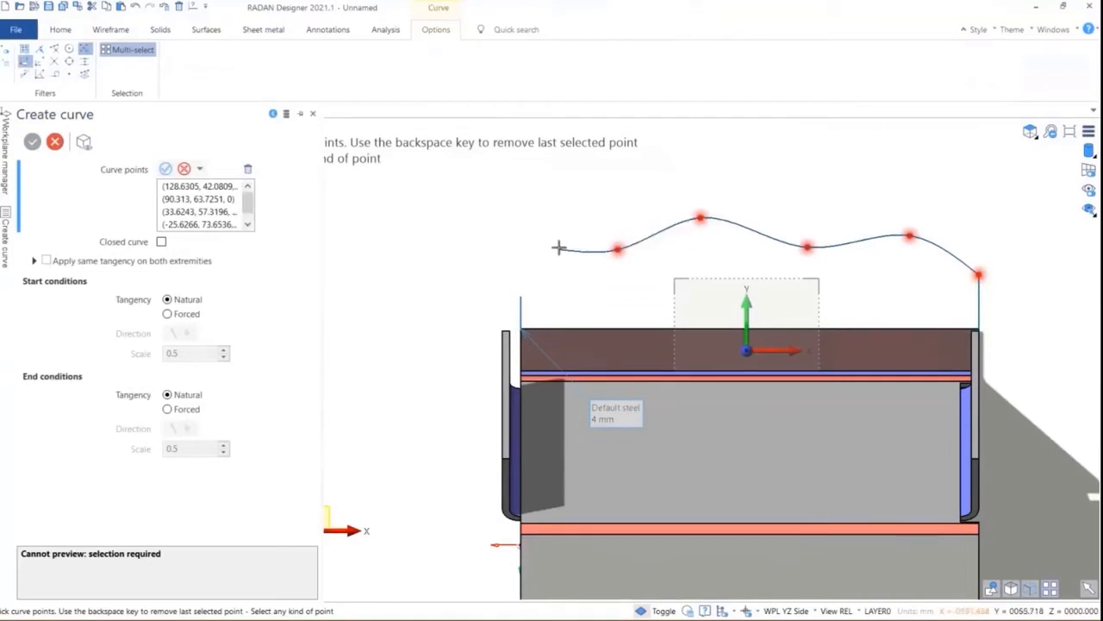
left_click(521, 296)
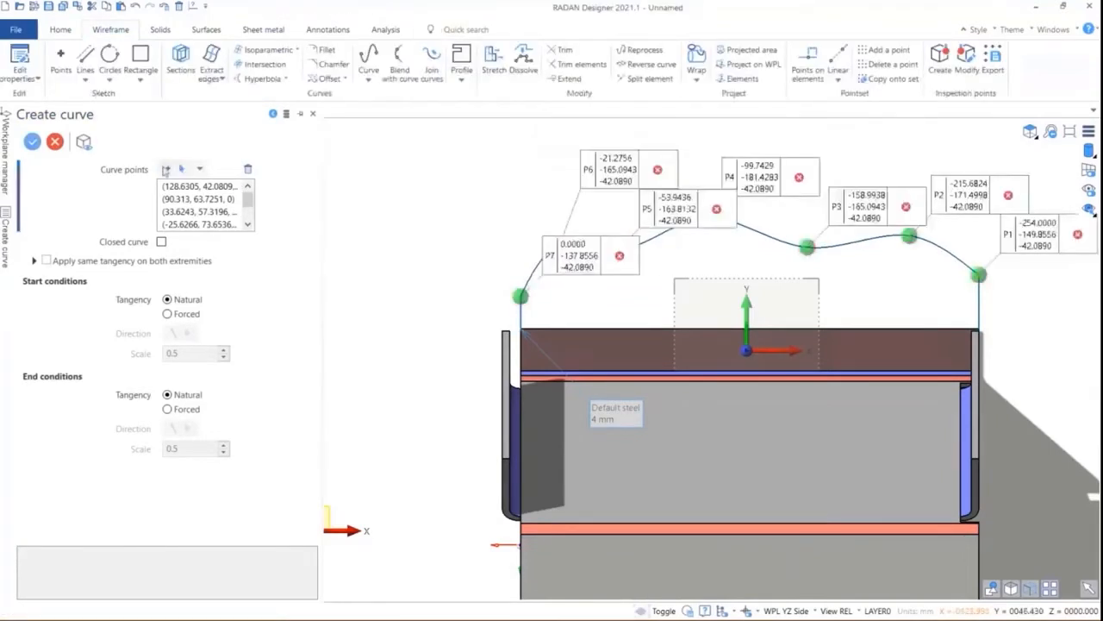
left_click(32, 141)
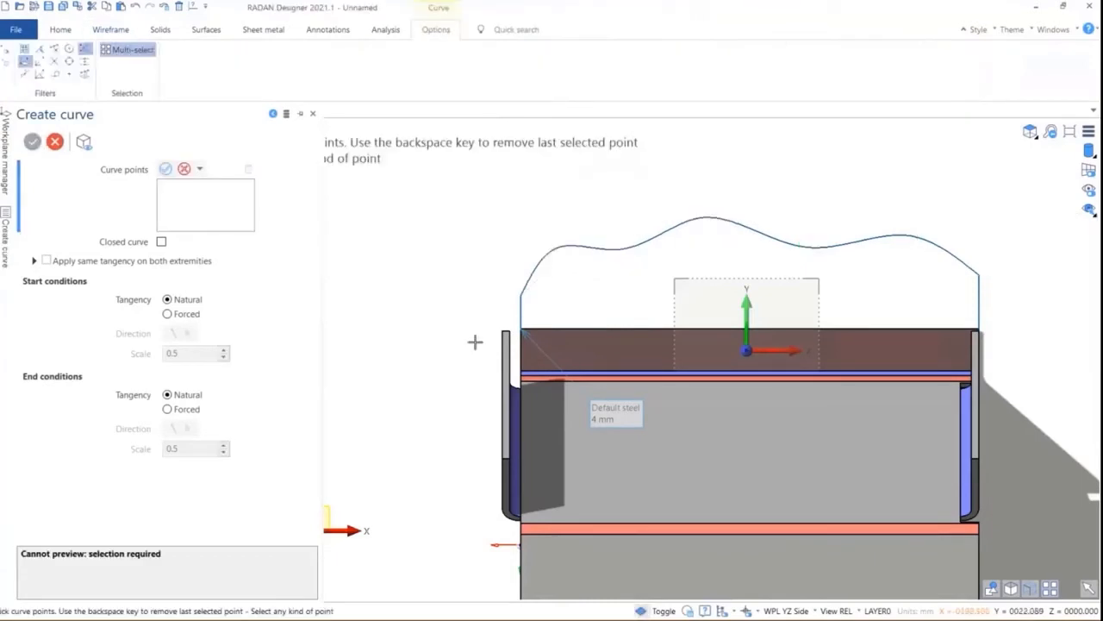
middle_click_drag(475, 342, 335, 256)
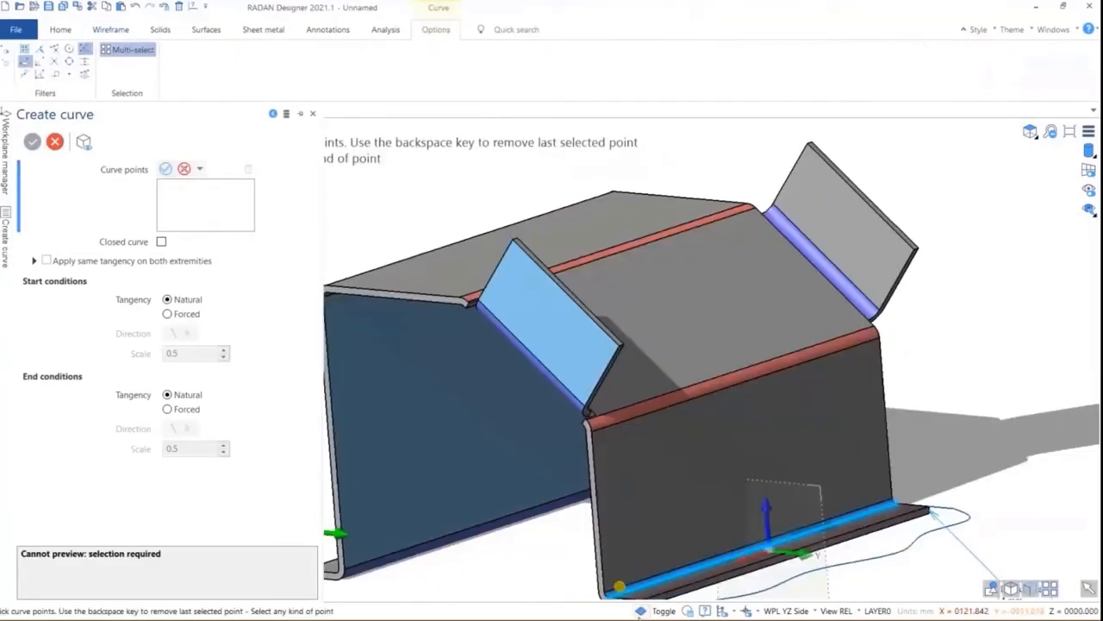
scroll(678, 434, "down", 3)
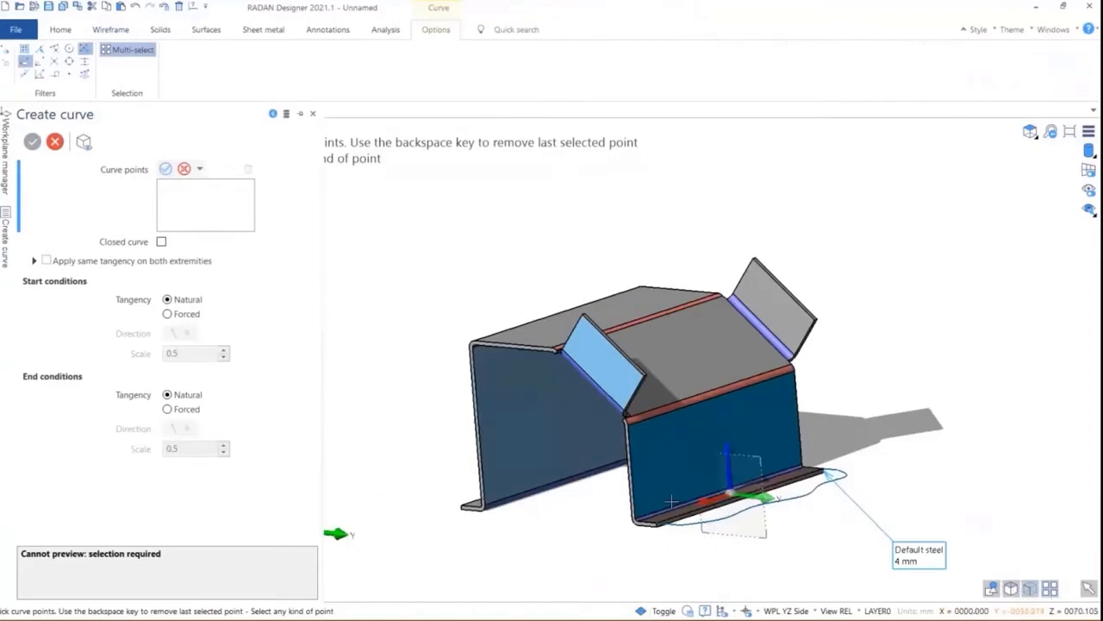
middle_click_drag(669, 500, 716, 526)
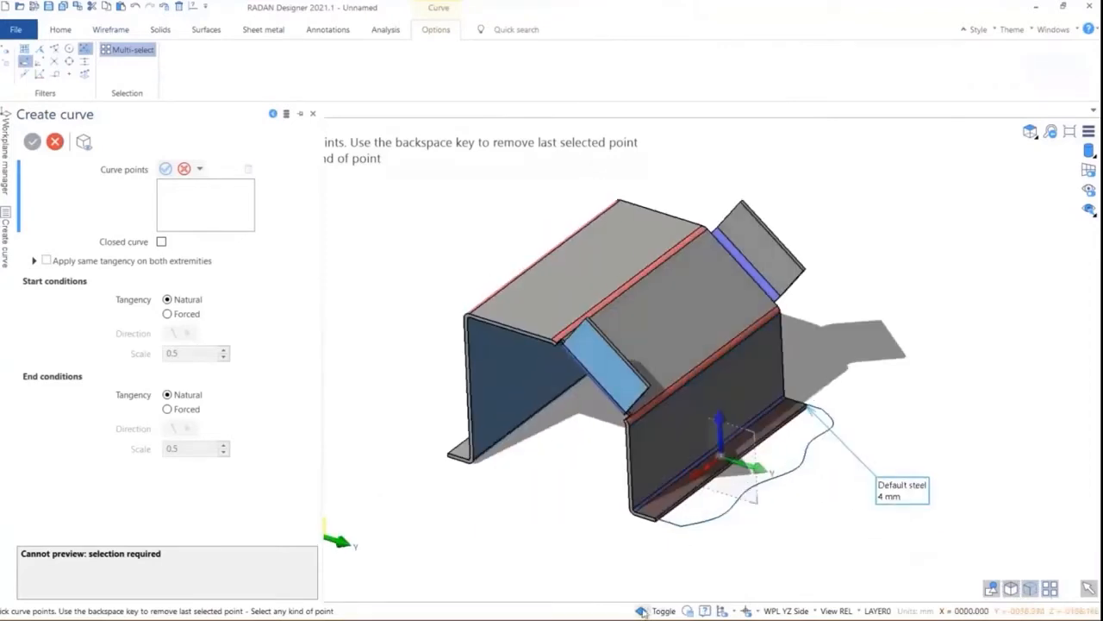
mouse_move(774, 483)
middle_mouse_down()
mouse_move(808, 460)
mouse_move(808, 437)
mouse_move(705, 505)
mouse_move(721, 508)
mouse_move(706, 517)
mouse_move(753, 511)
mouse_move(680, 530)
mouse_move(596, 514)
middle_mouse_up()
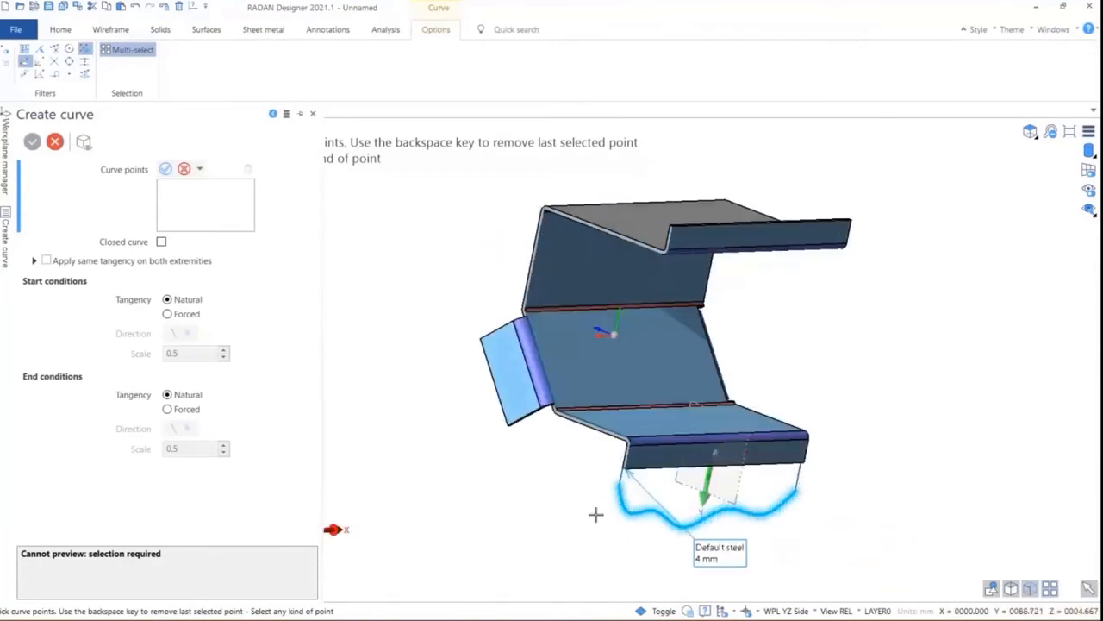
left_click(263, 30)
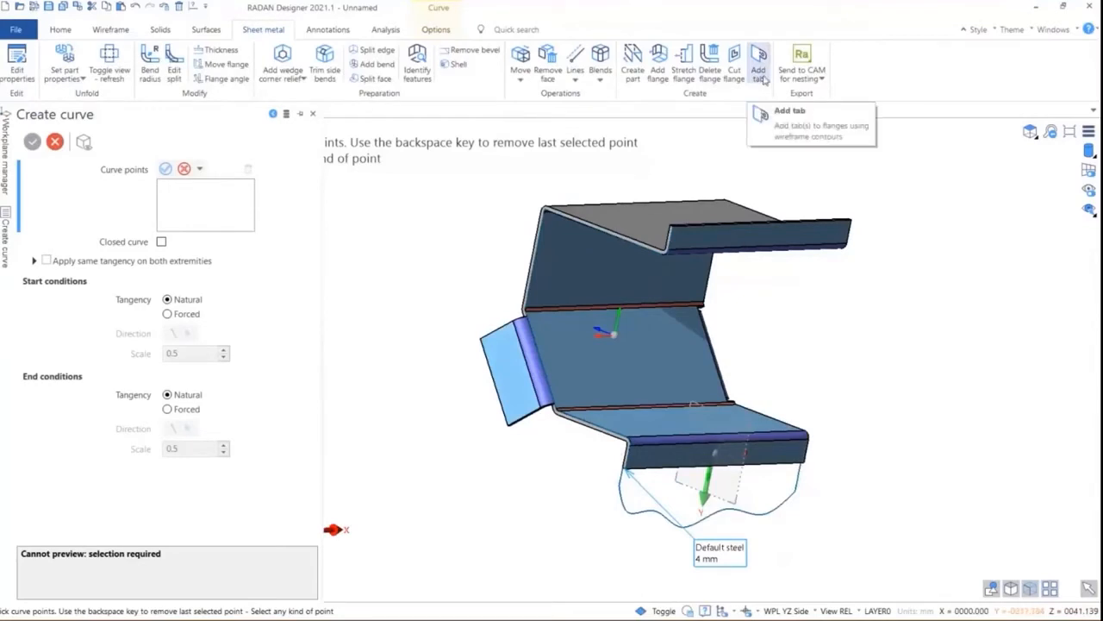
middle_click_drag(725, 159, 677, 82)
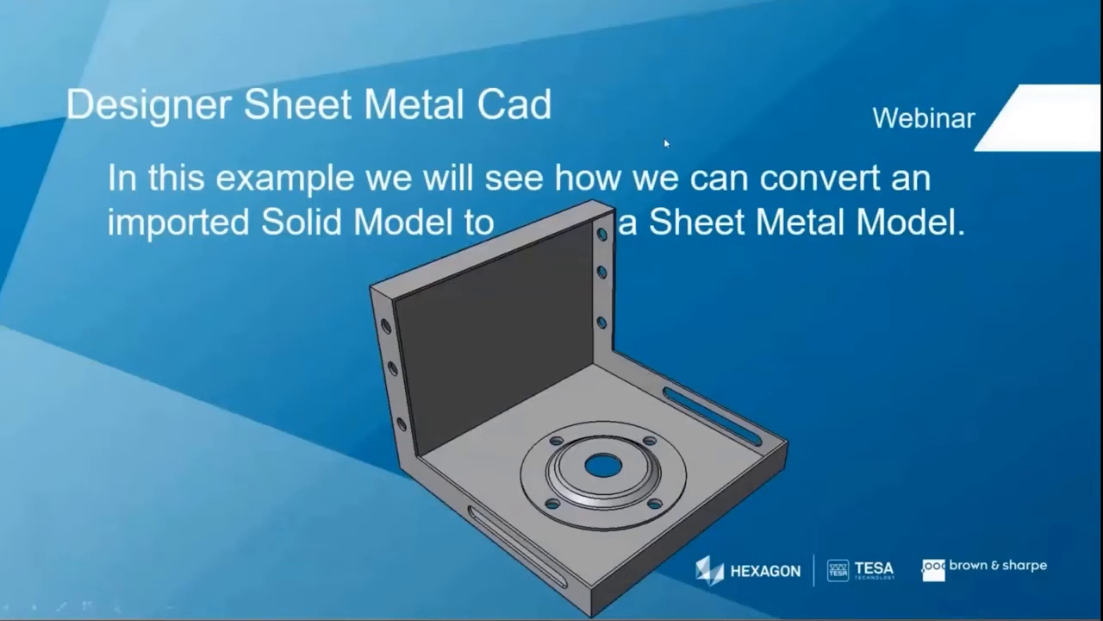
key("alt+Tab")
left_click(15, 30)
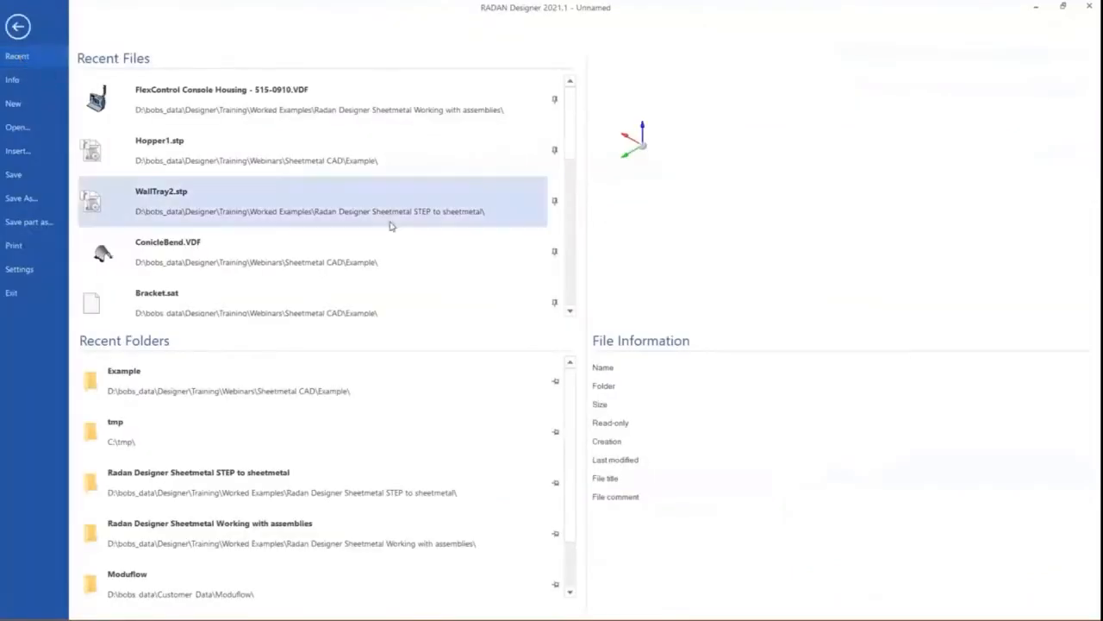
left_click(181, 201)
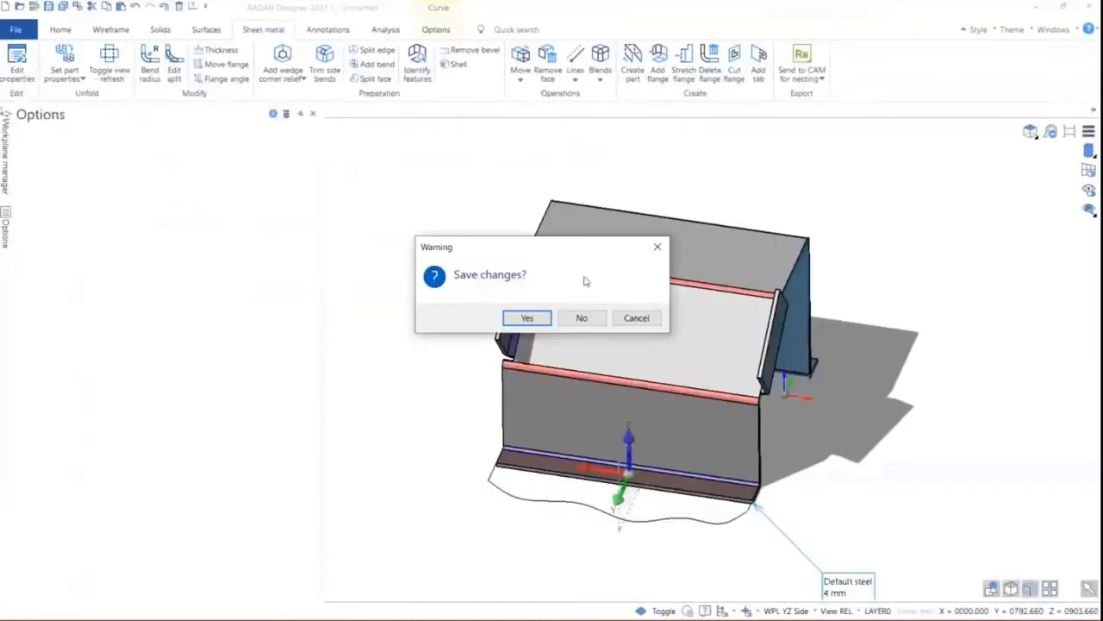
left_click(582, 316)
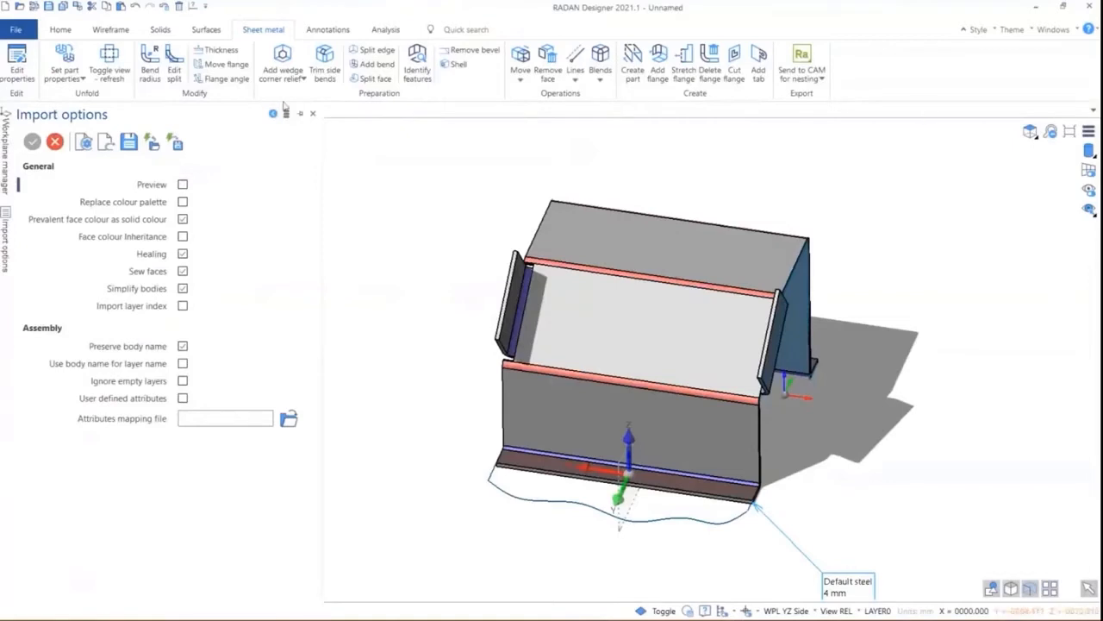
left_click(55, 141)
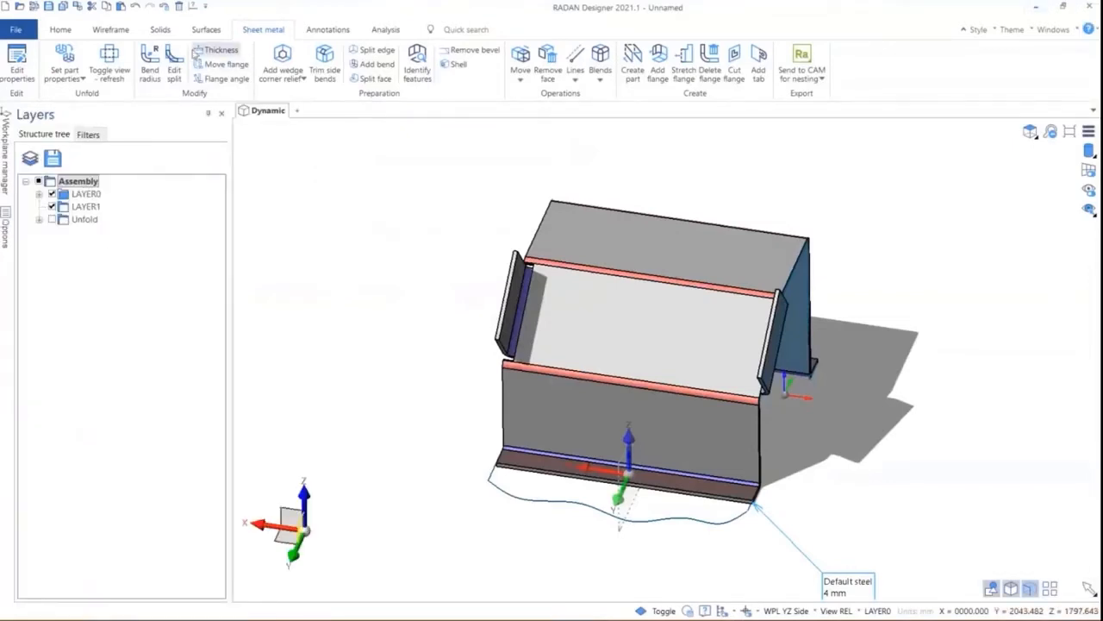
Start a new empty document without saving the changes to the flanged part.
left_click(26, 31)
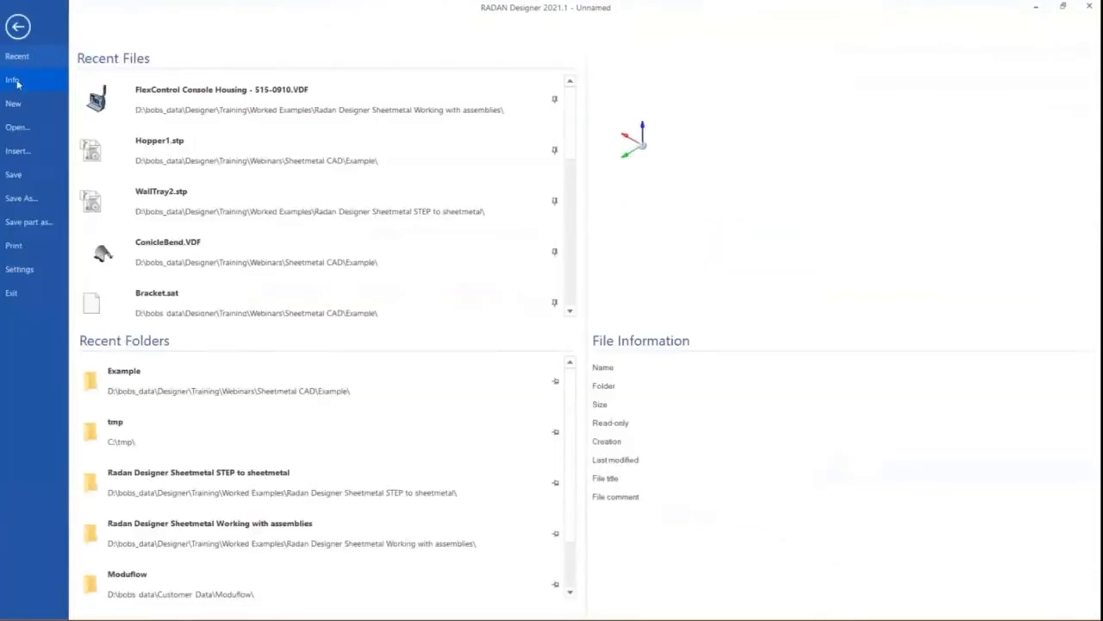
left_click(19, 105)
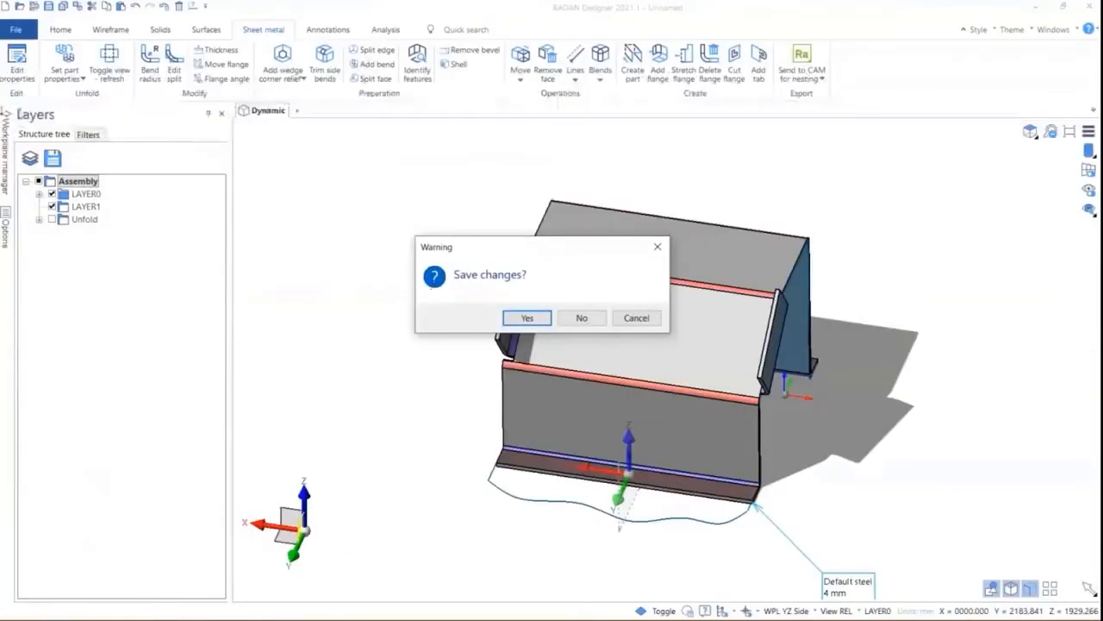
left_click(581, 317)
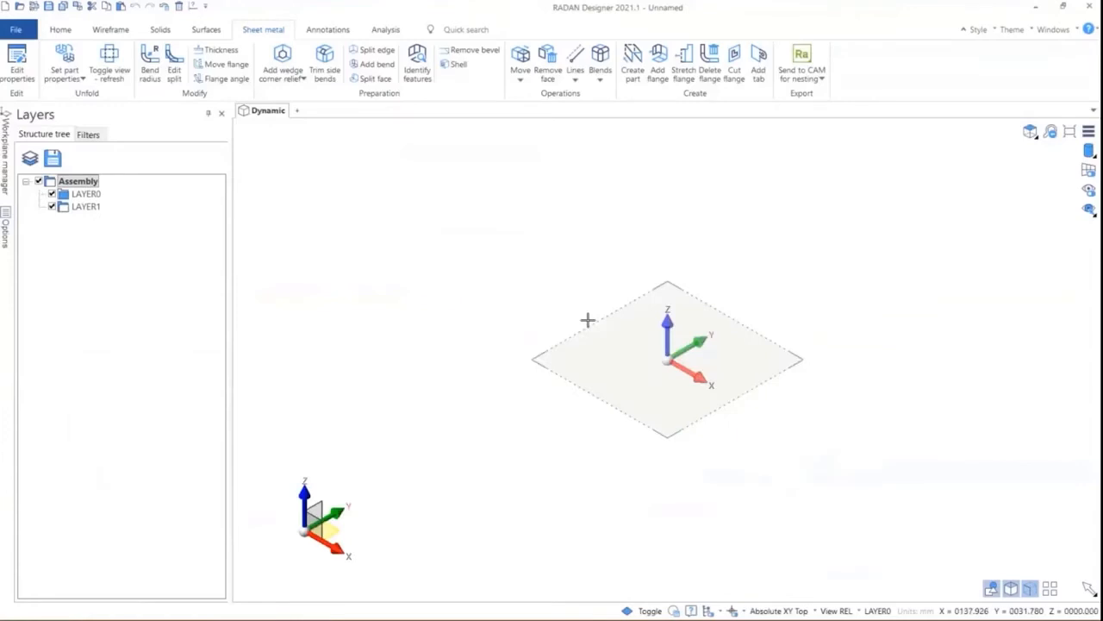
Import the recent STEP file WallTray2.stp with the preset import options.
left_click(17, 29)
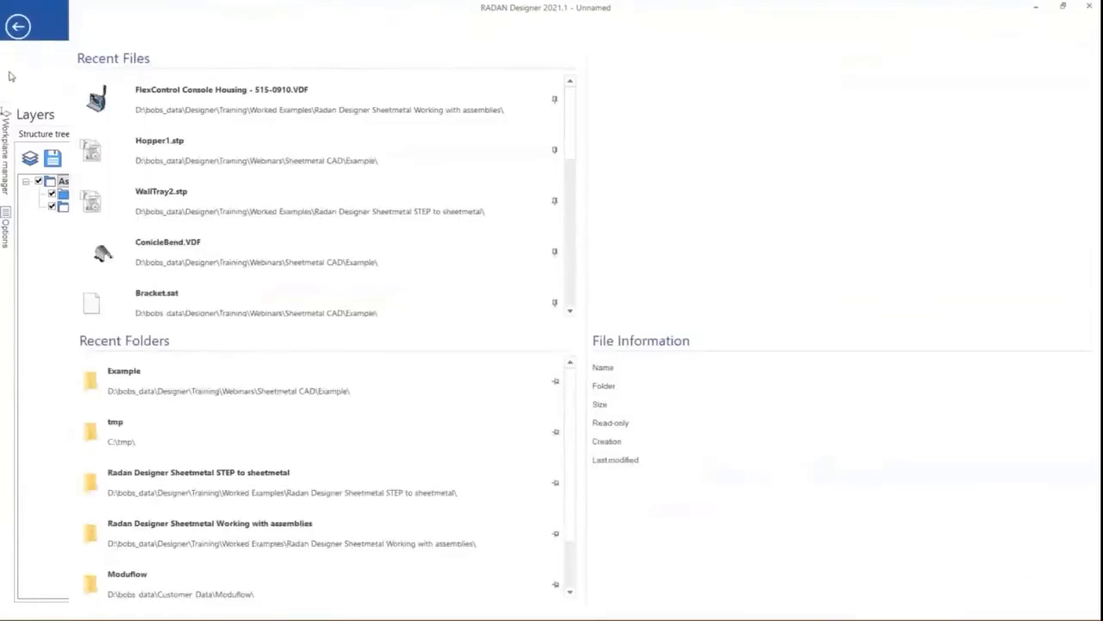
left_click(172, 194)
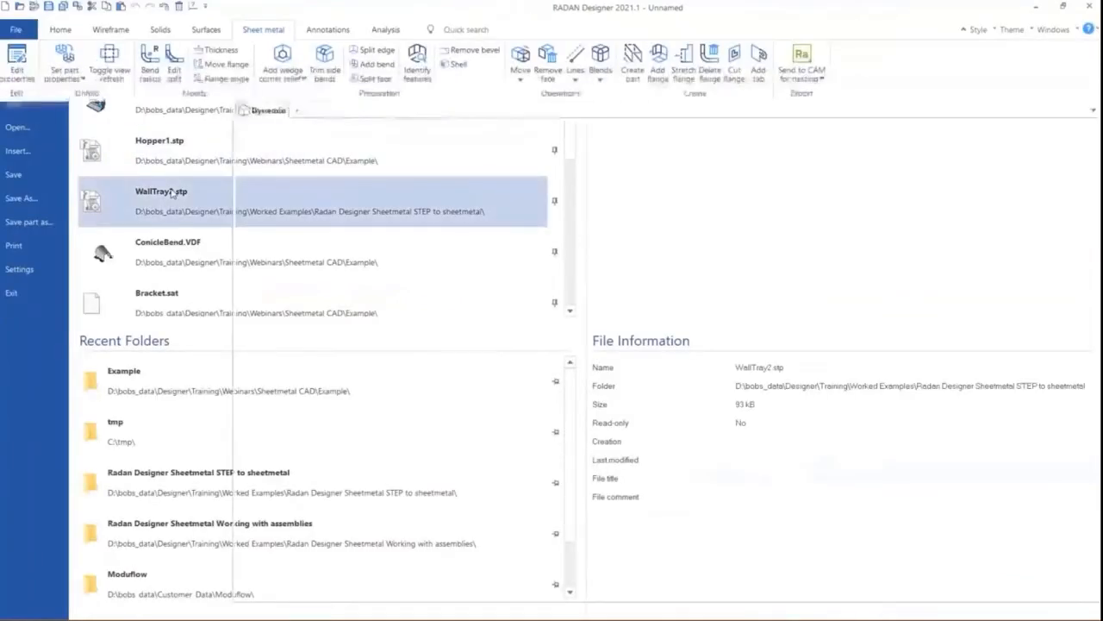
left_click(32, 141)
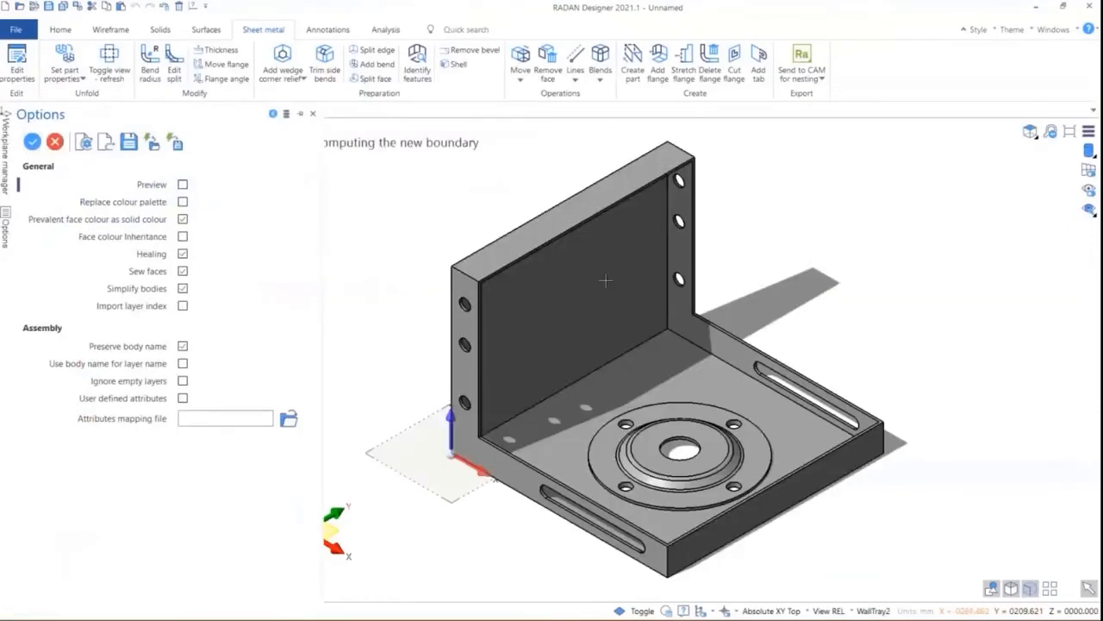
Examine the imported tray's sharp flange corners and the raised circular form in its base, from above and below.
middle_click_drag(691, 418, 701, 344)
scroll(709, 302, "up", 5)
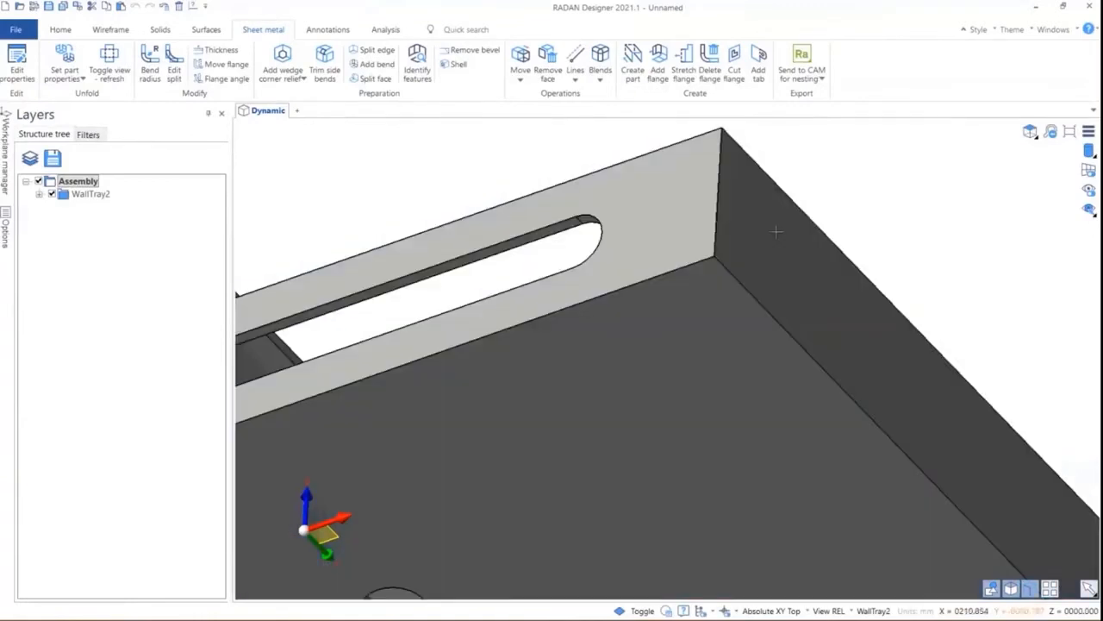
middle_click_drag(777, 231, 870, 409)
scroll(874, 385, "up", 3)
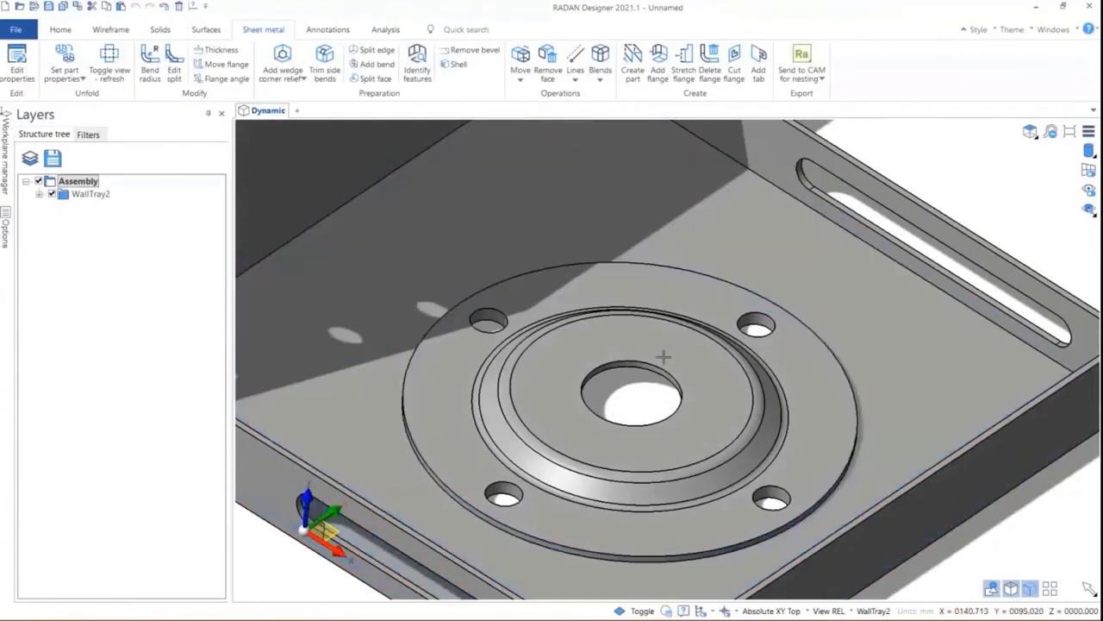
scroll(665, 357, "down", 3)
middle_click_drag(560, 298, 595, 290)
scroll(577, 402, "down", 3)
scroll(609, 293, "up", 3)
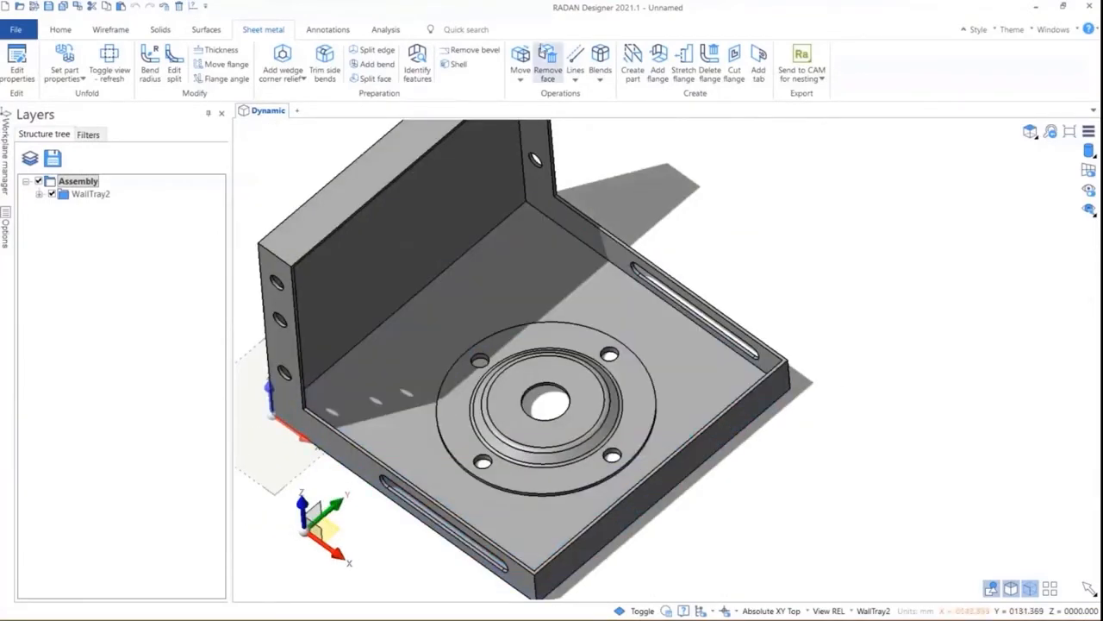
Set up a Remove and heal face removal and select the upper faces of the circular form in the tray's base.
left_click(550, 69)
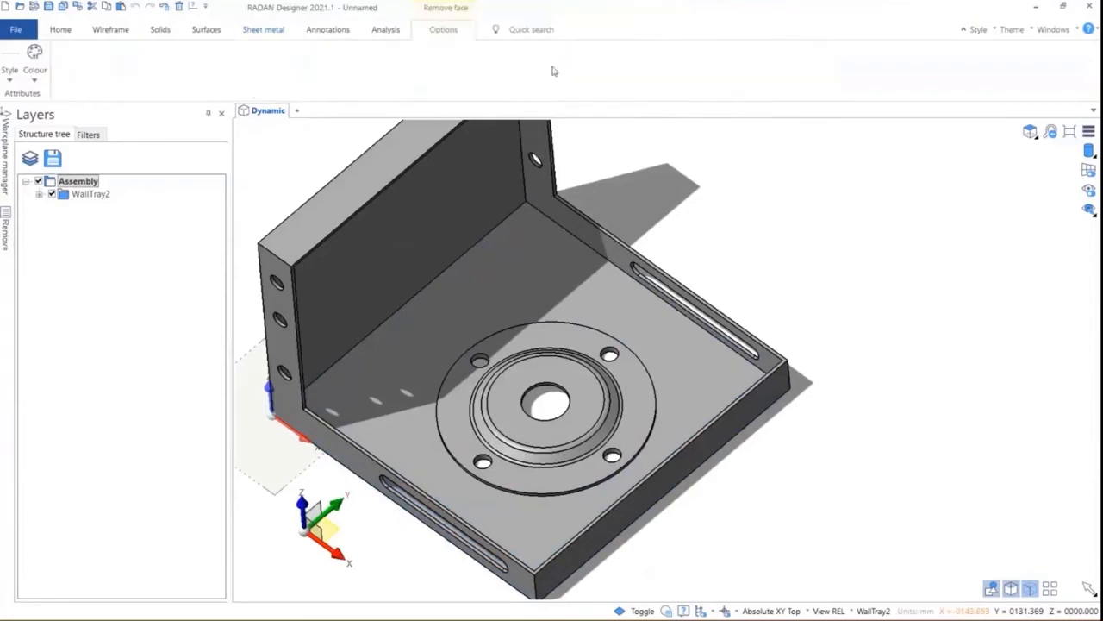
scroll(561, 418, "up", 3)
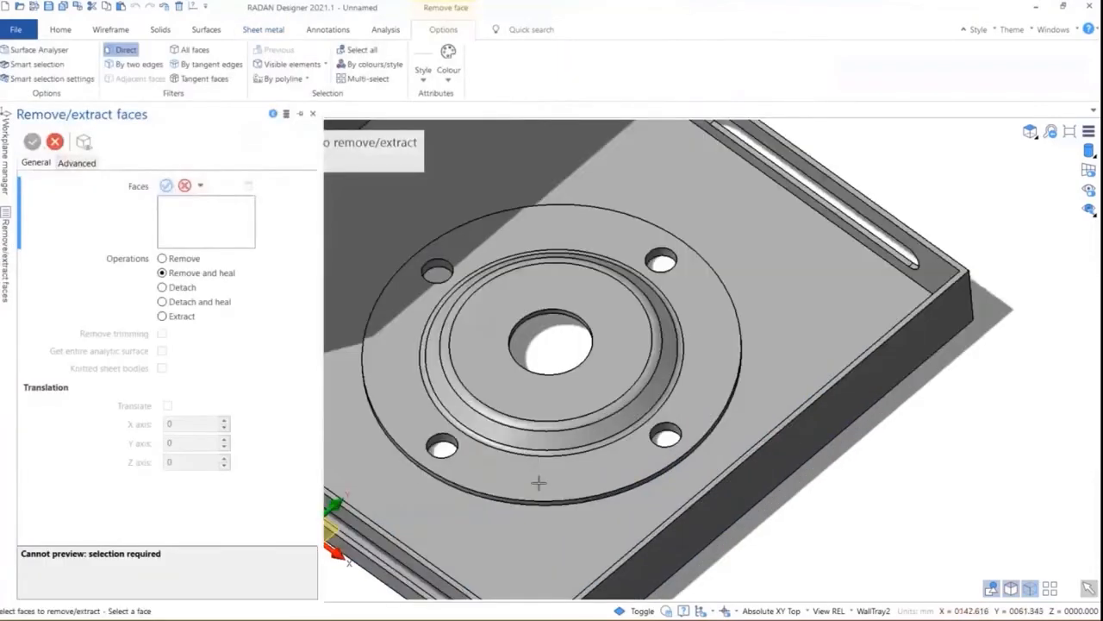
left_click(395, 392)
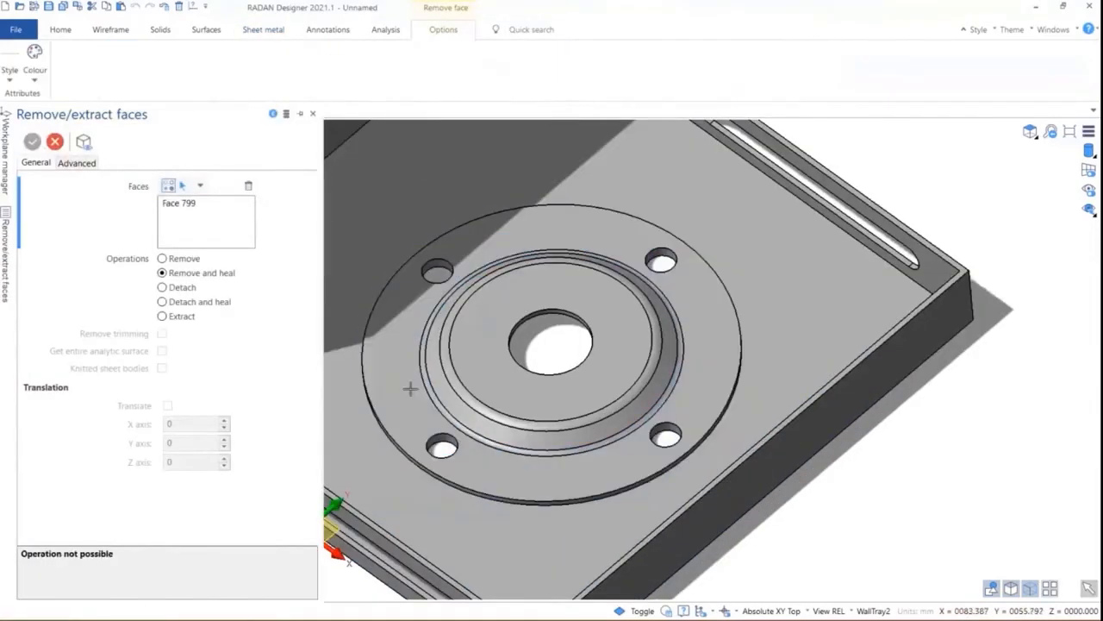
left_click(182, 186)
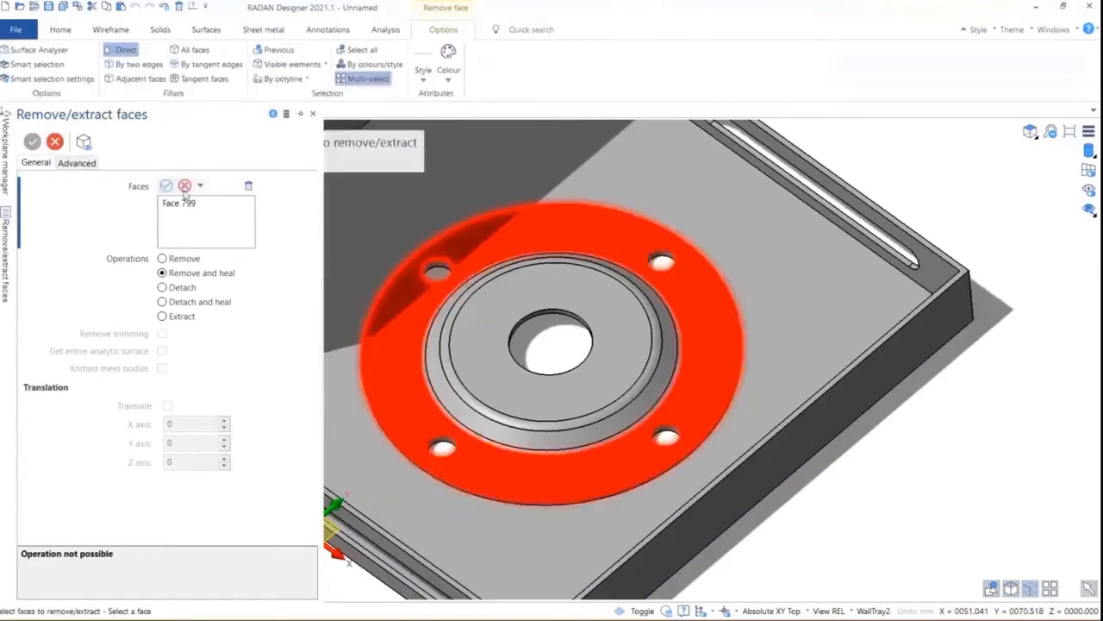
left_click(431, 367)
left_click(492, 345)
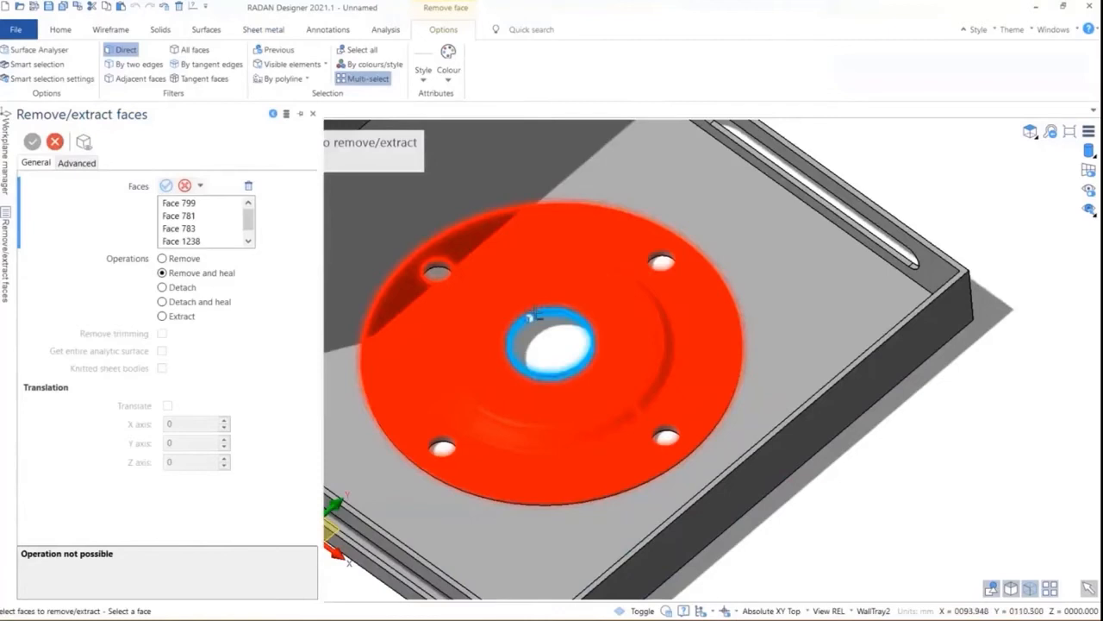
Add the underside faces of the circular form, including its conical wall and inner ring, and complete the face selection.
middle_click_drag(534, 304, 585, 282)
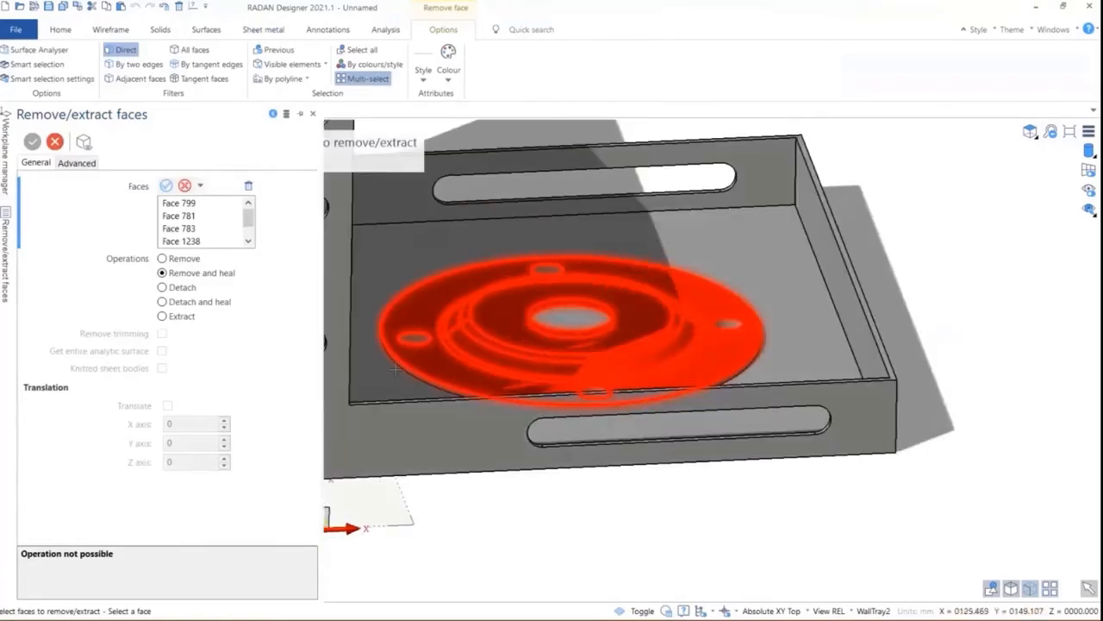
scroll(590, 287, "up", 5)
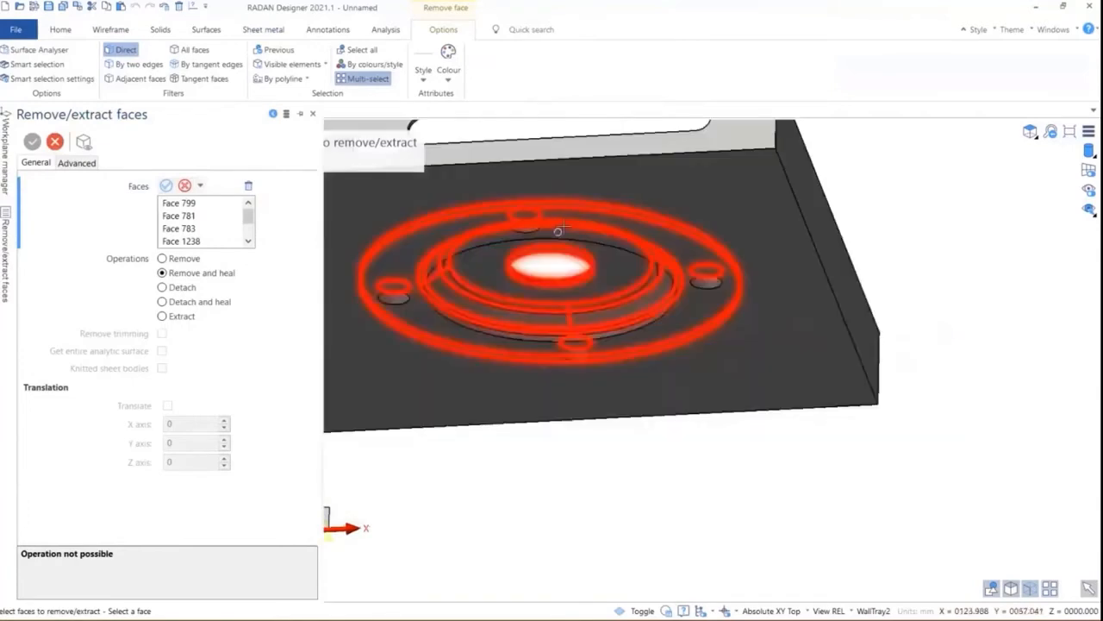
scroll(448, 254, "up", 2)
scroll(448, 255, "up", 2)
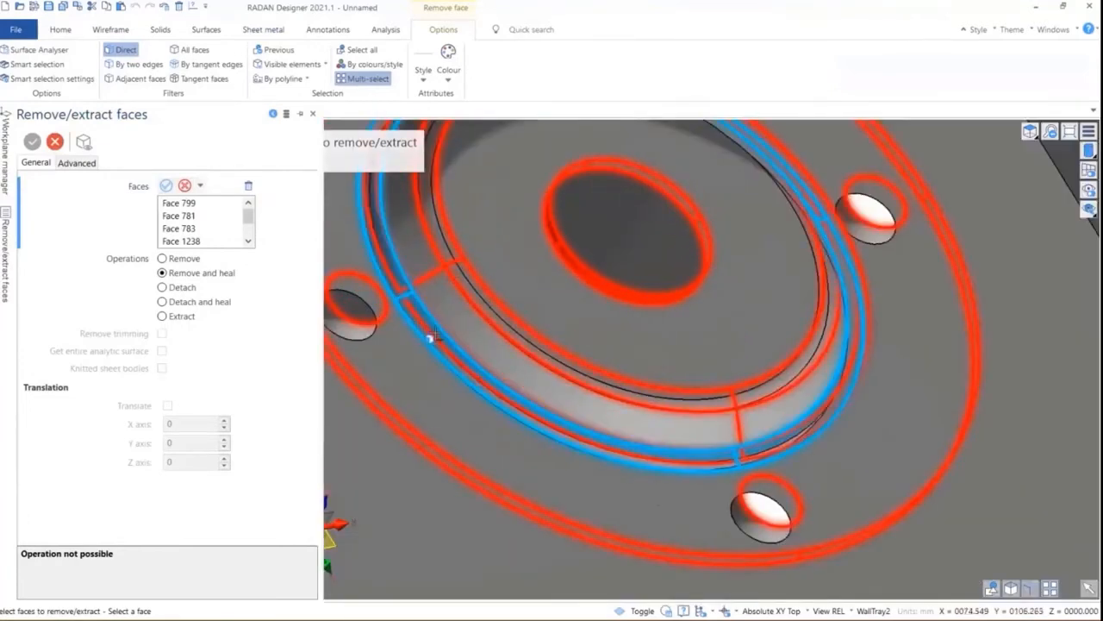
left_click(460, 323)
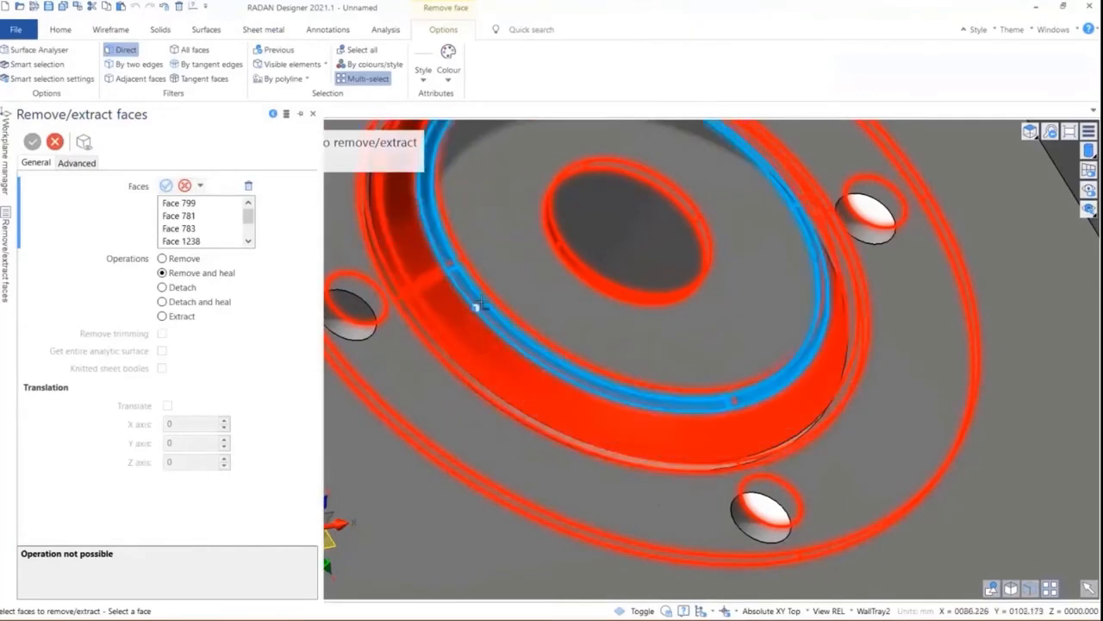
left_click(494, 293)
scroll(603, 281, "down", 4)
middle_click_drag(603, 281, 569, 298)
scroll(598, 278, "down", 3)
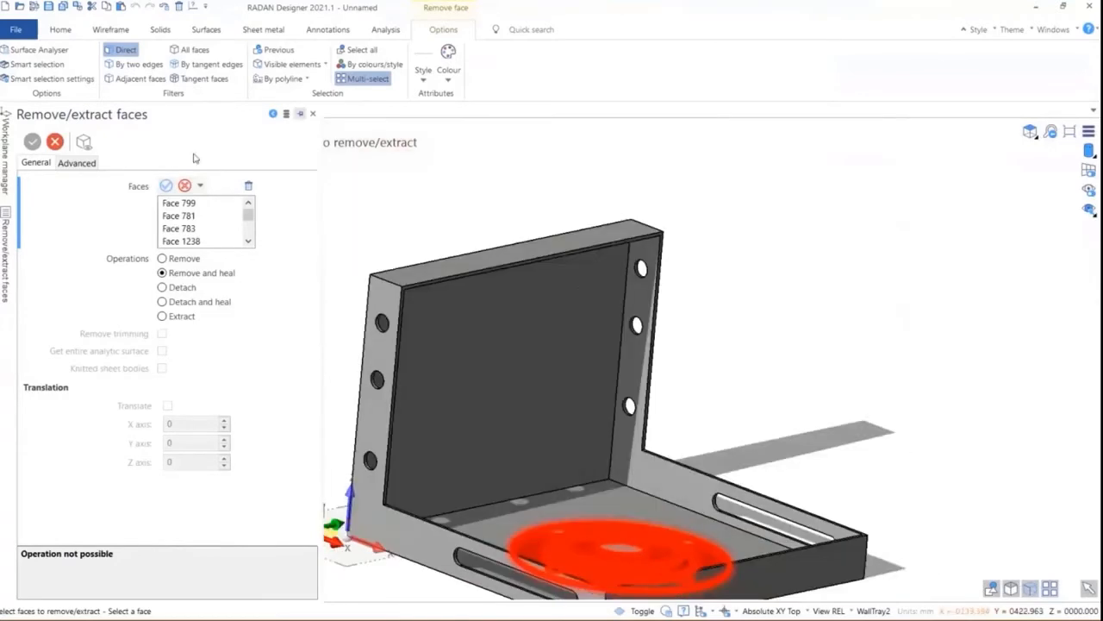
left_click(167, 188)
Check the round opening previewed in the tray's base and apply the face removal with healing.
scroll(579, 284, "down", 4)
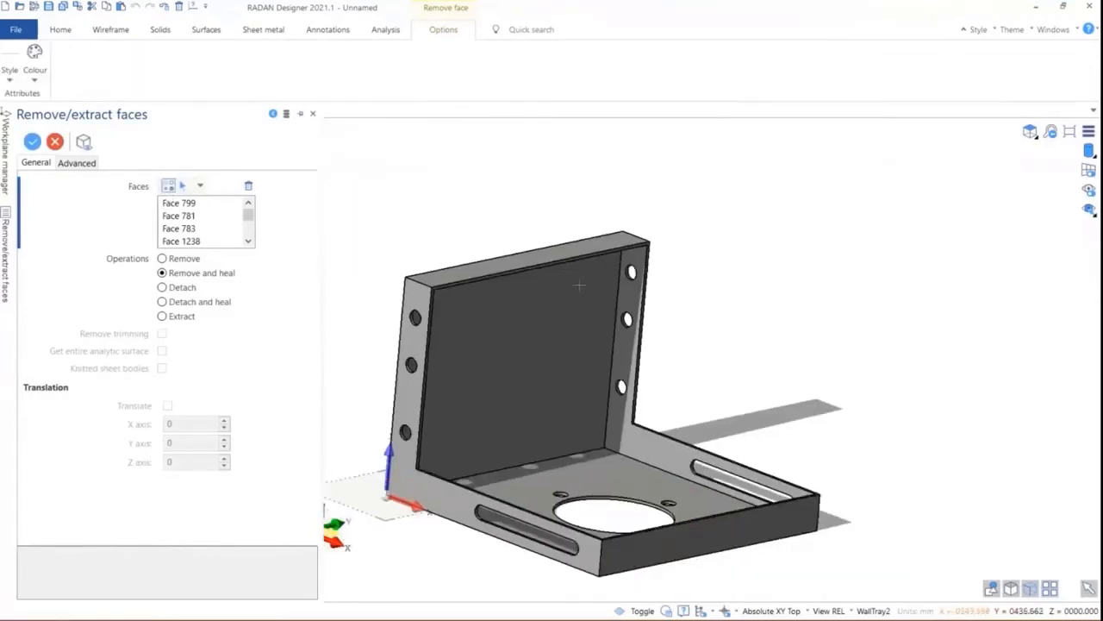
mouse_move(576, 321)
middle_mouse_down()
mouse_move(560, 325)
mouse_move(583, 319)
mouse_move(572, 313)
middle_mouse_up()
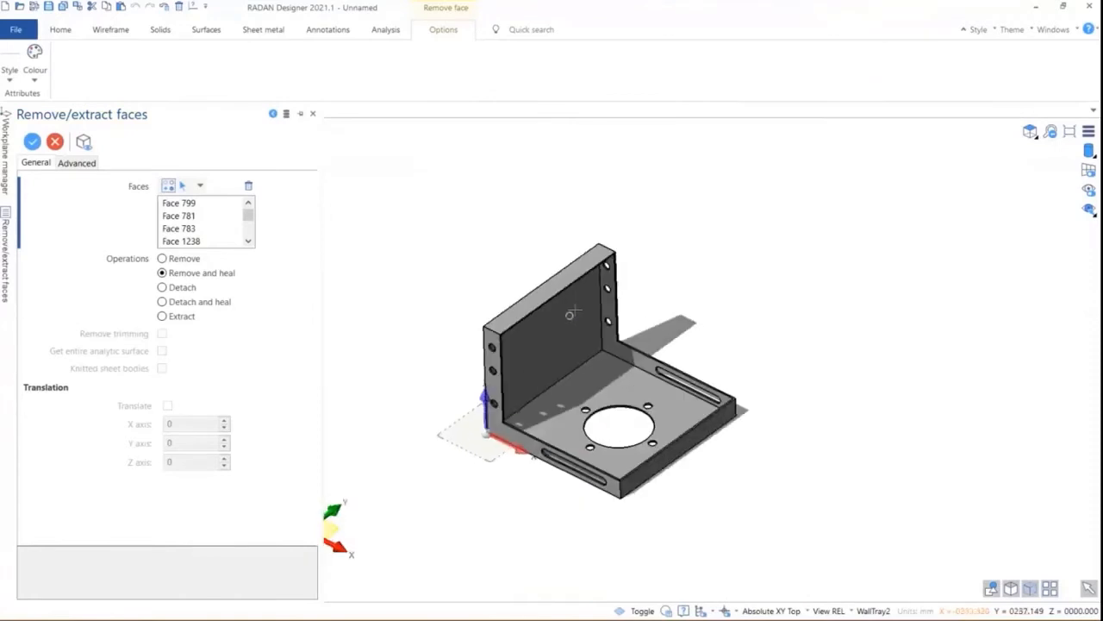
scroll(574, 321, "up", 1)
scroll(600, 448, "up", 3)
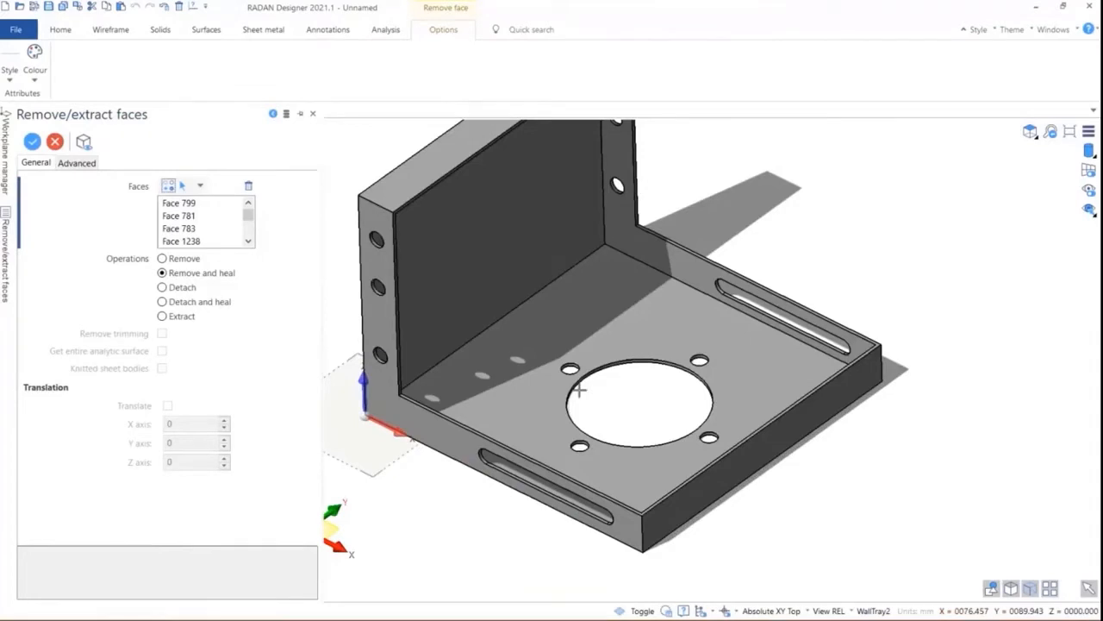
scroll(604, 375, "down", 1)
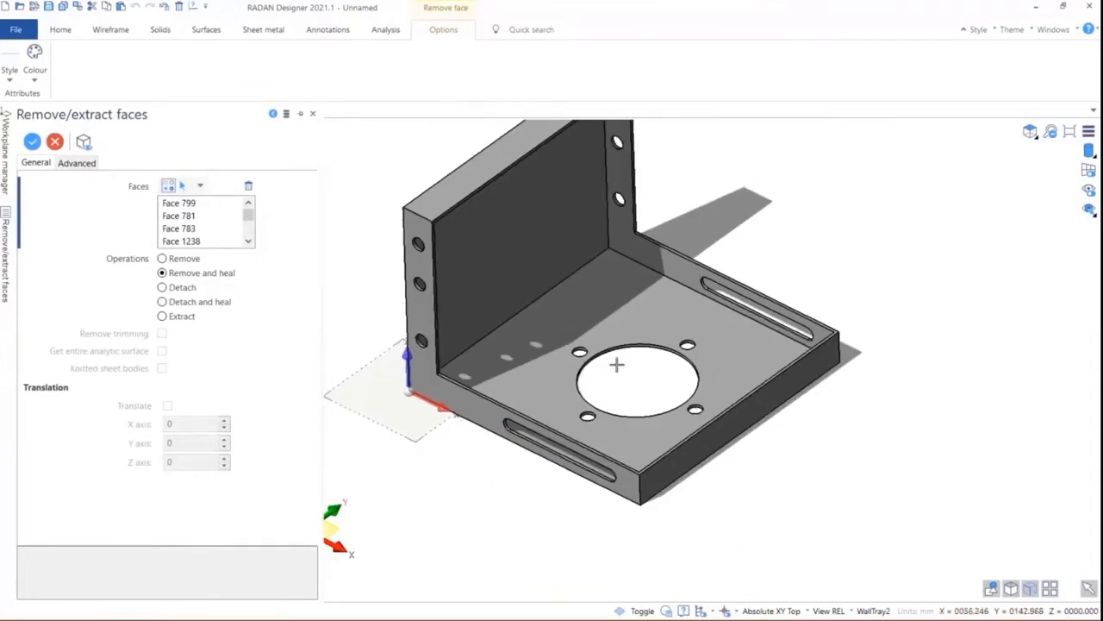
scroll(655, 327, "up", 2)
scroll(655, 326, "down", 3)
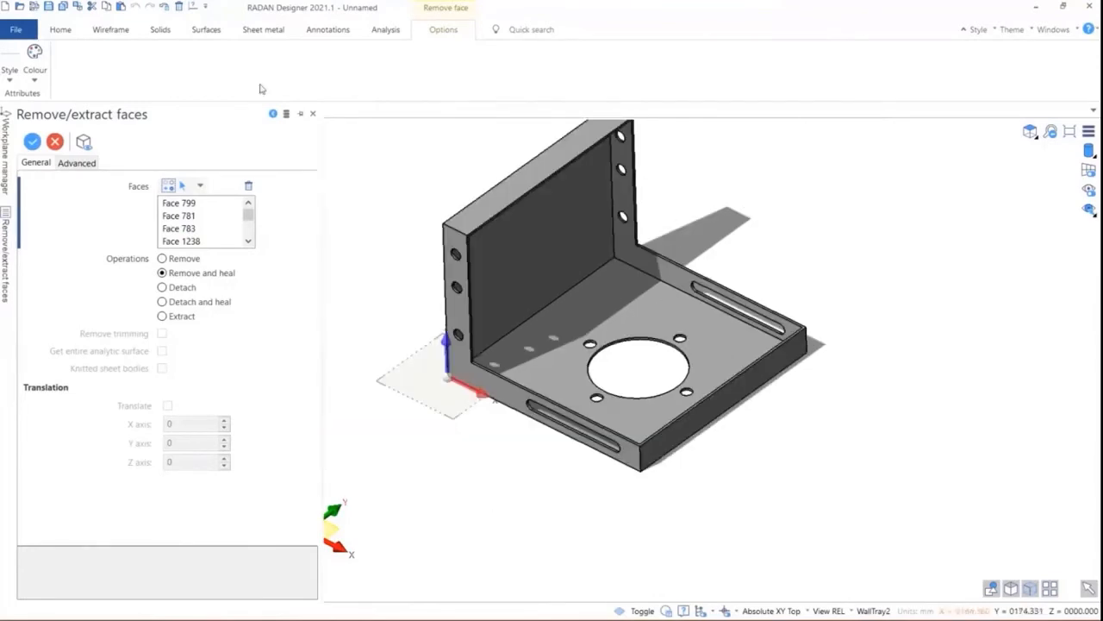
left_click(32, 141)
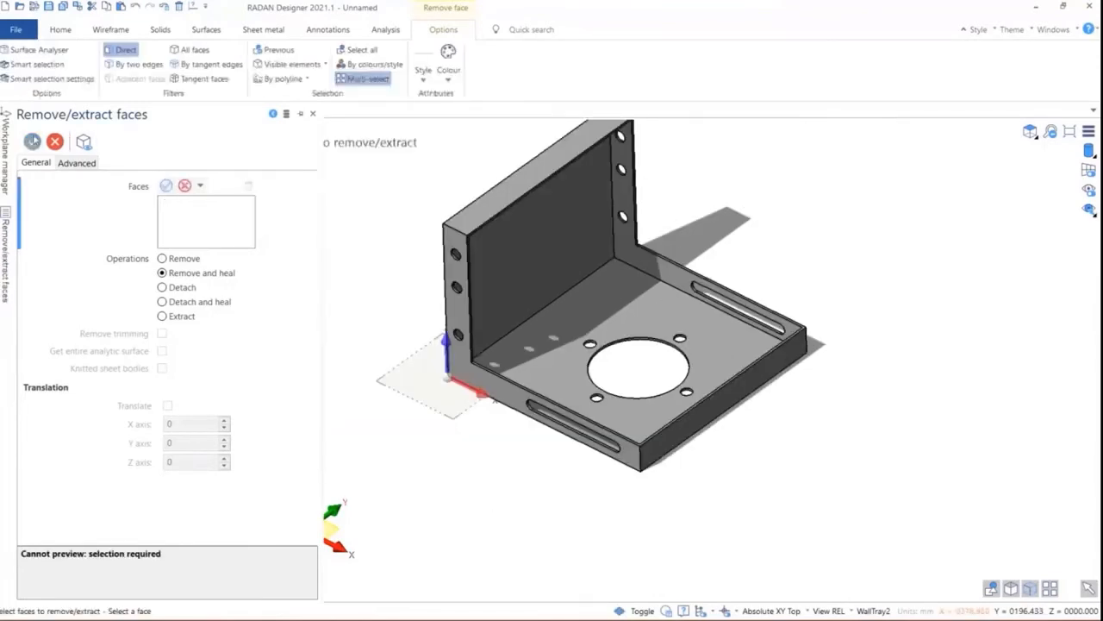
left_click(283, 31)
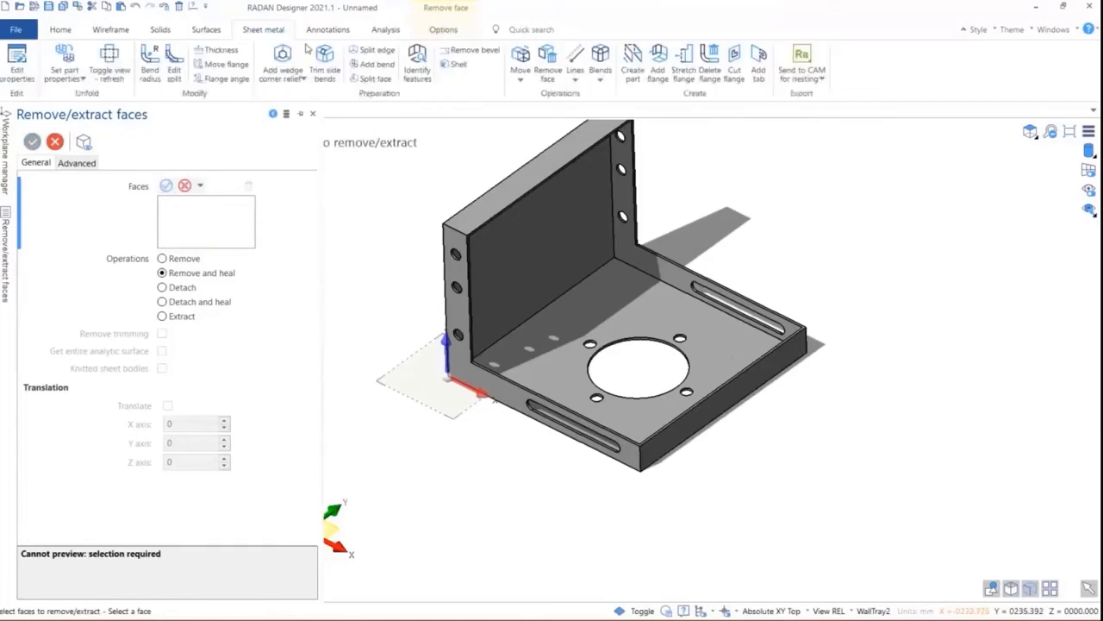
Add a wedge corner relief with an offset of 2 mm where the back wall, base and L-shaped side flange meet, opposite the origin corner.
middle_click_drag(642, 329, 764, 232)
scroll(582, 225, "up", 2)
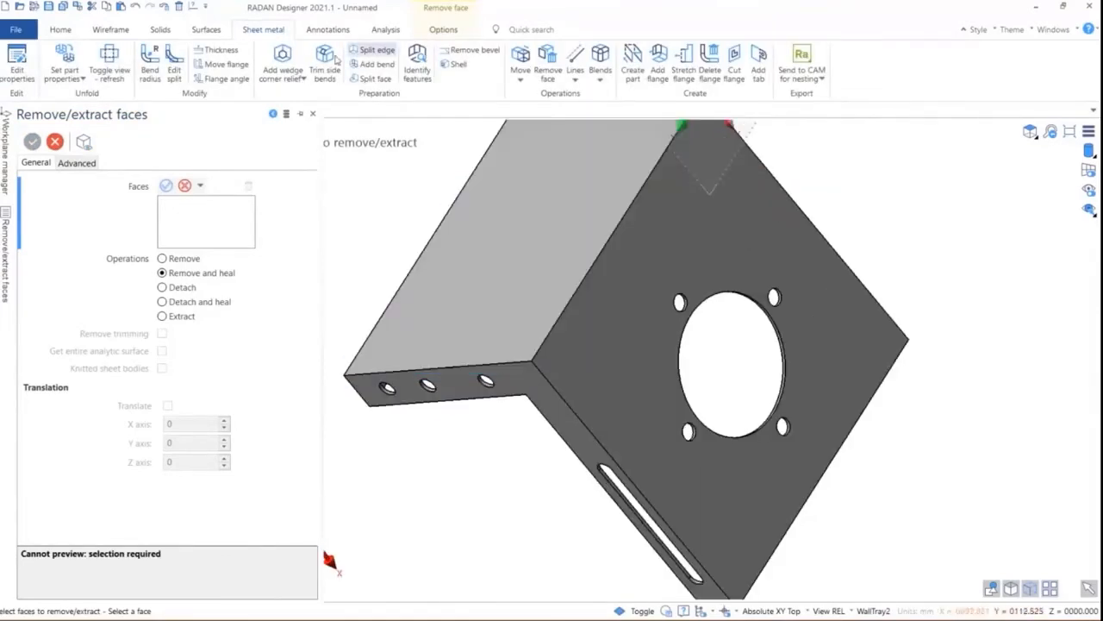
left_click(282, 59)
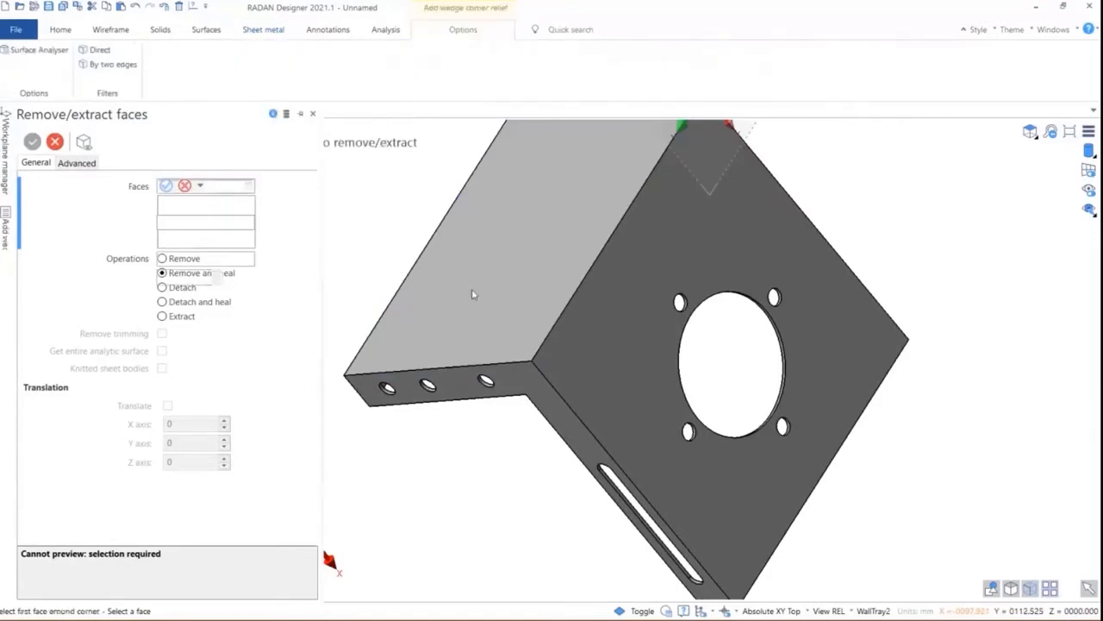
left_click(497, 308)
left_click(586, 372)
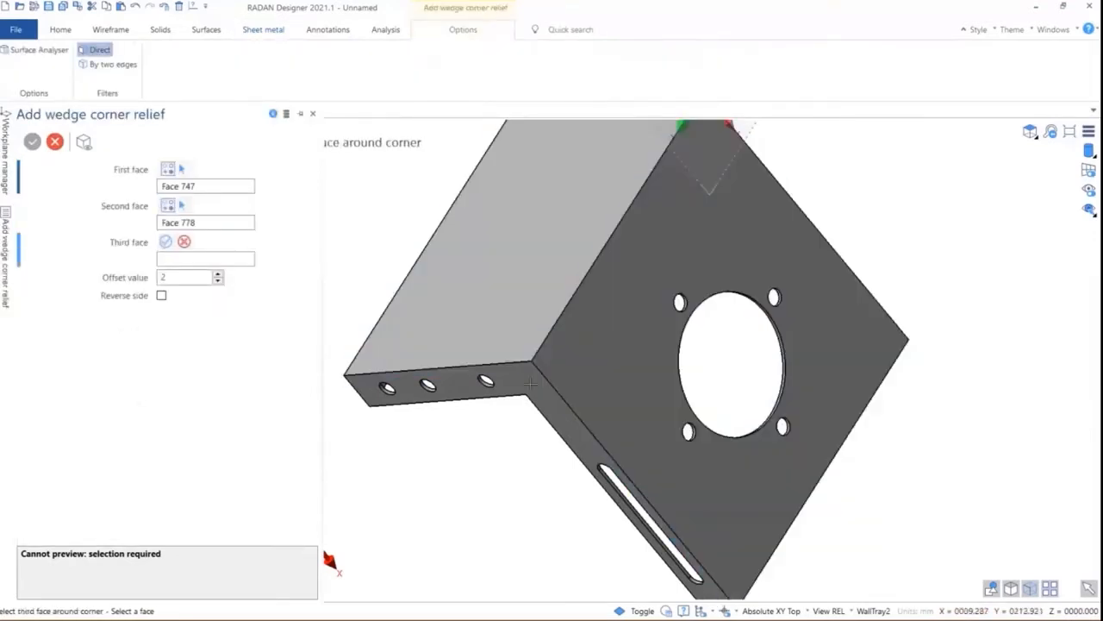
right_click(584, 376)
middle_click_drag(604, 356, 670, 327)
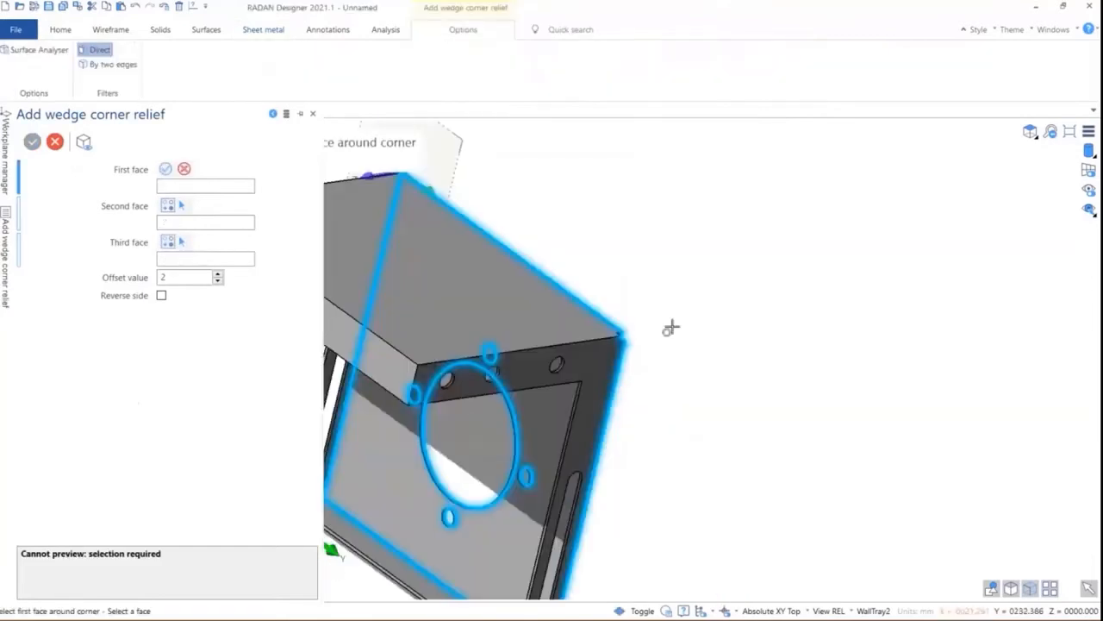
Select the back wall, side flange and top flange faces around one upper corner of the back wall for the next wedge corner relief.
left_click(443, 334)
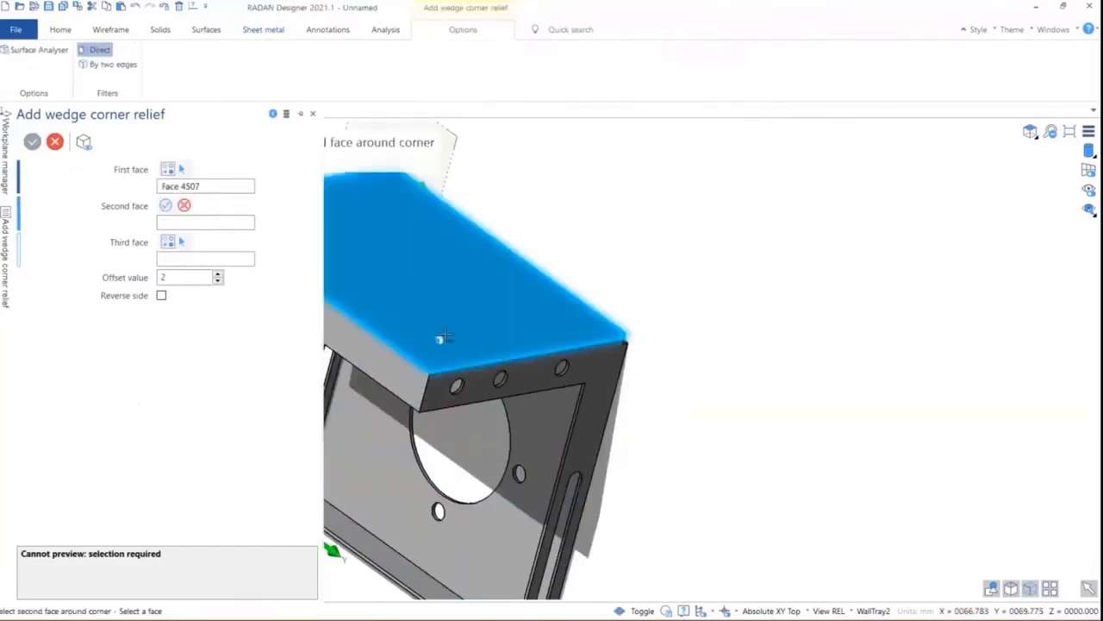
left_click(410, 371)
scroll(410, 388, "up", 2)
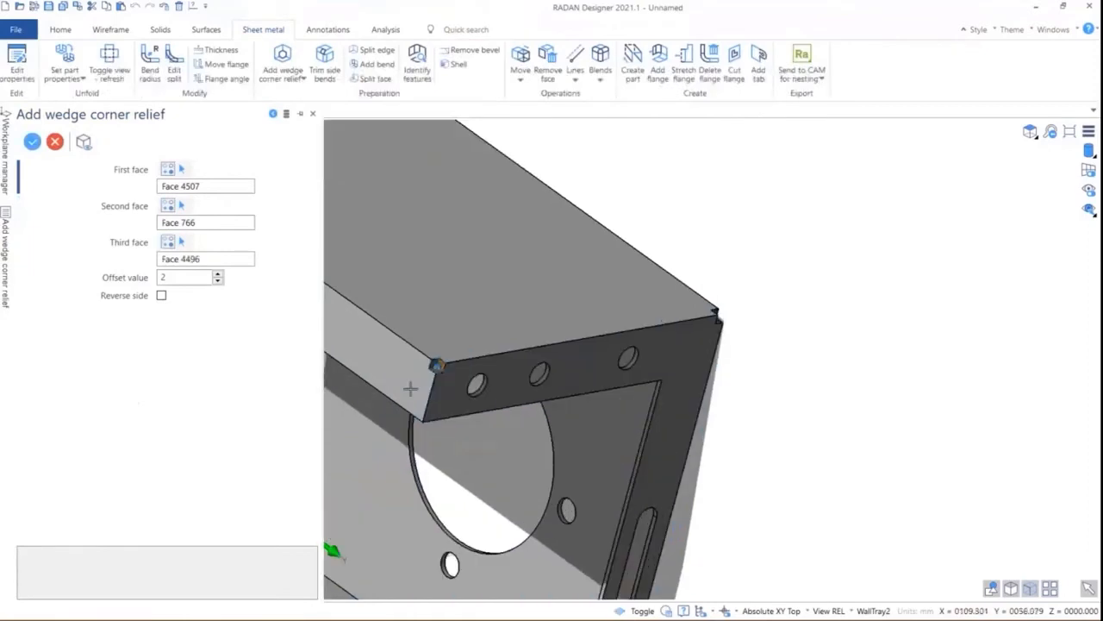
scroll(423, 365, "up", 4)
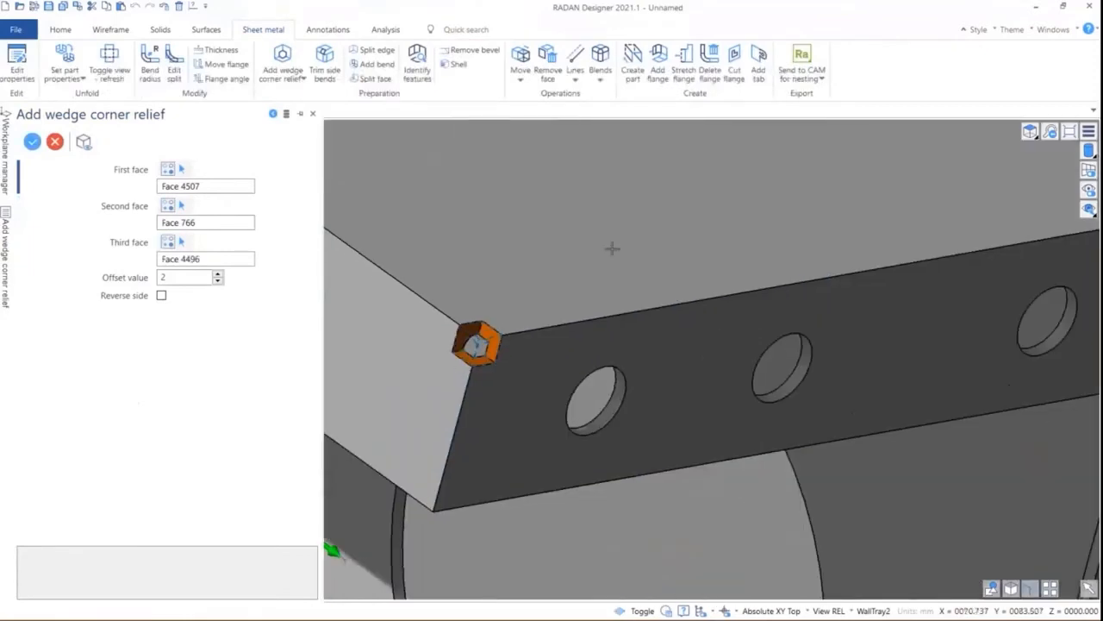
Try larger offsets on the previewed corner relief, return the offset to 2 mm and apply the relief.
left_click(218, 273)
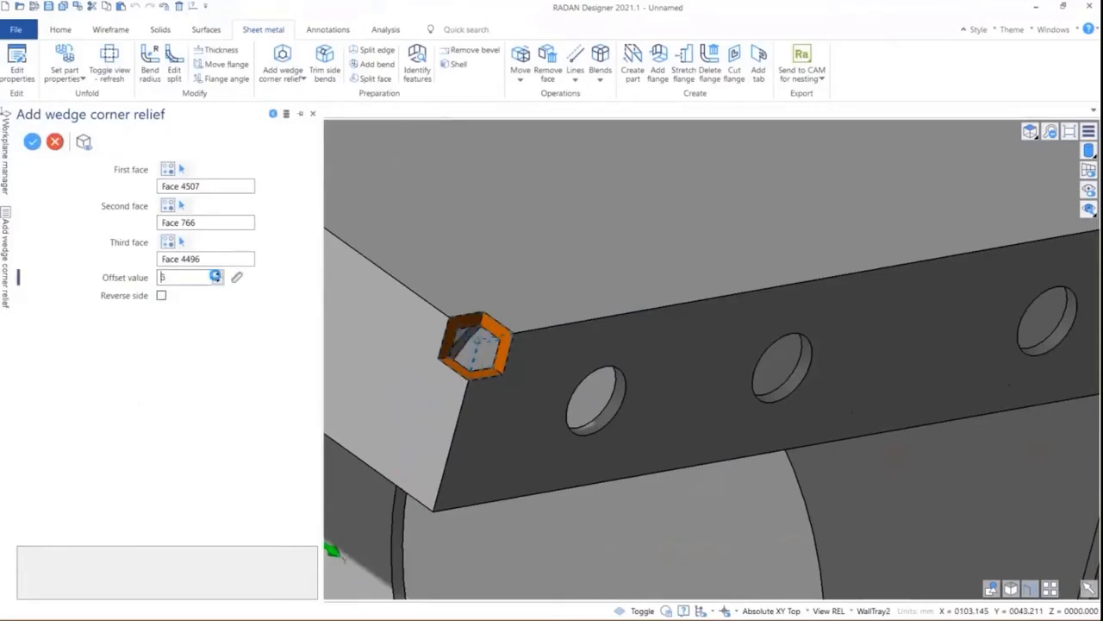
left_click(217, 274)
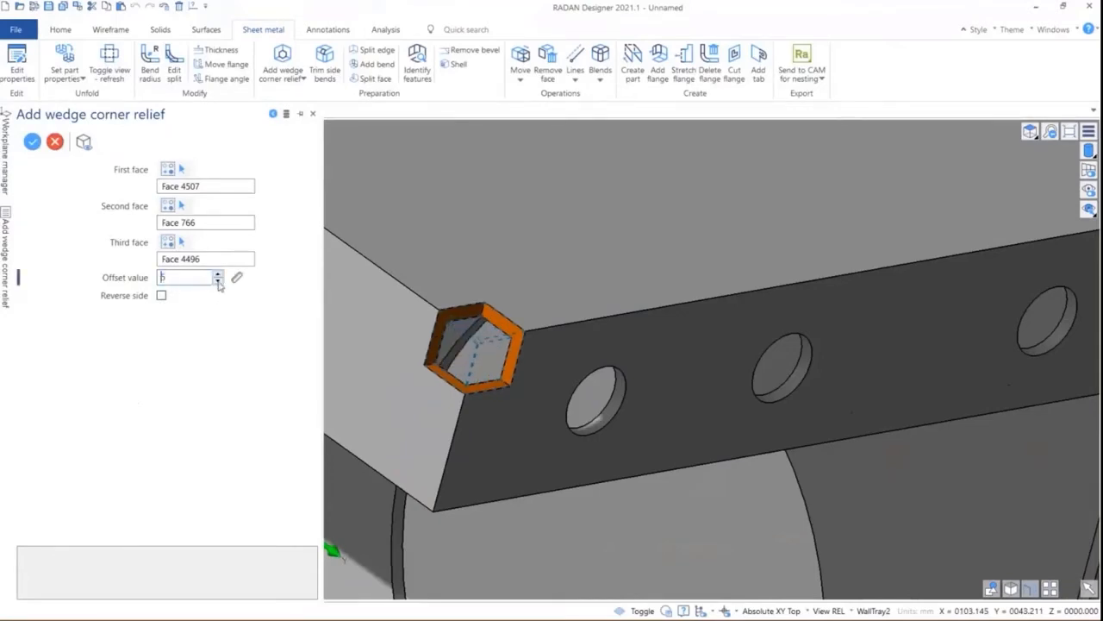
left_click(218, 282)
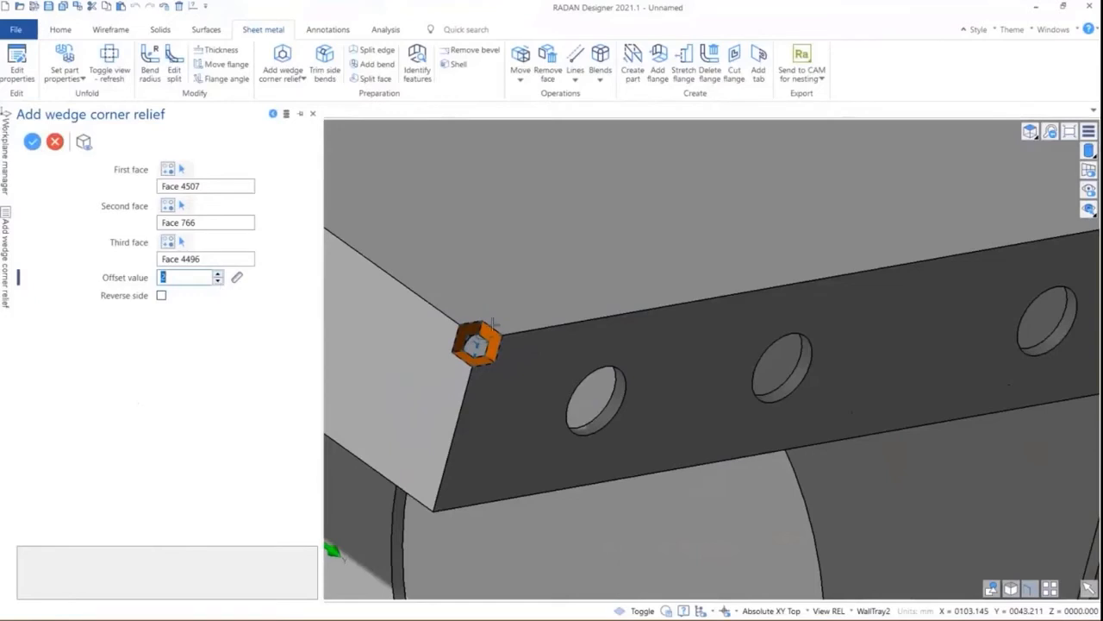
scroll(720, 319, "down", 5)
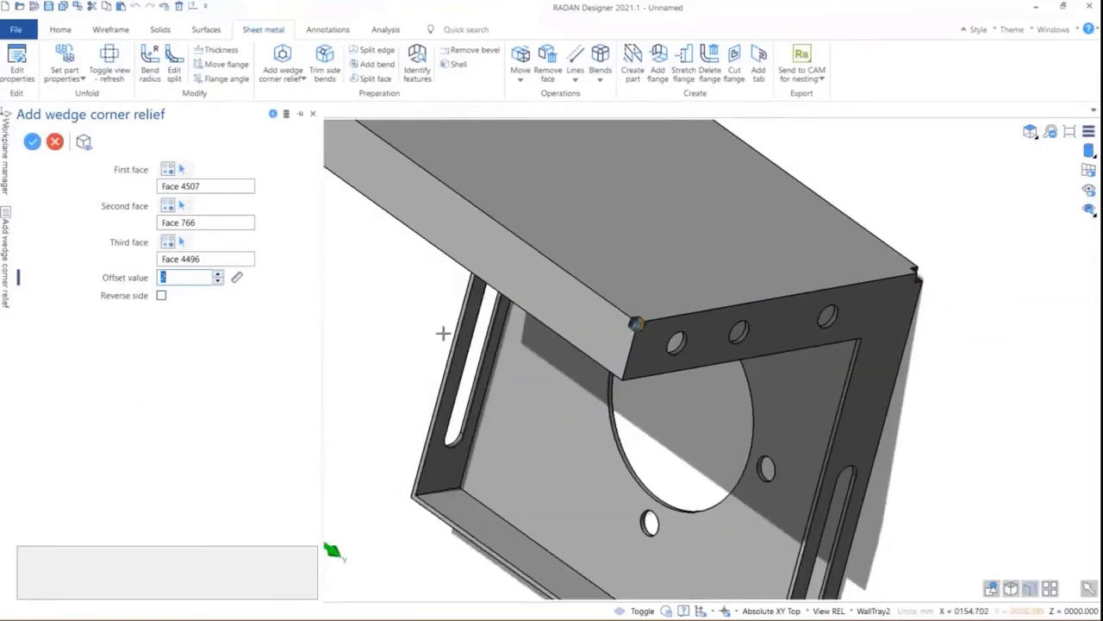
key("Return")
Add a wedge corner relief with an offset of 2 mm at the back wall's other upper corner.
scroll(684, 369, "down", 3)
middle_click_drag(603, 311, 653, 291)
scroll(547, 275, "up", 3)
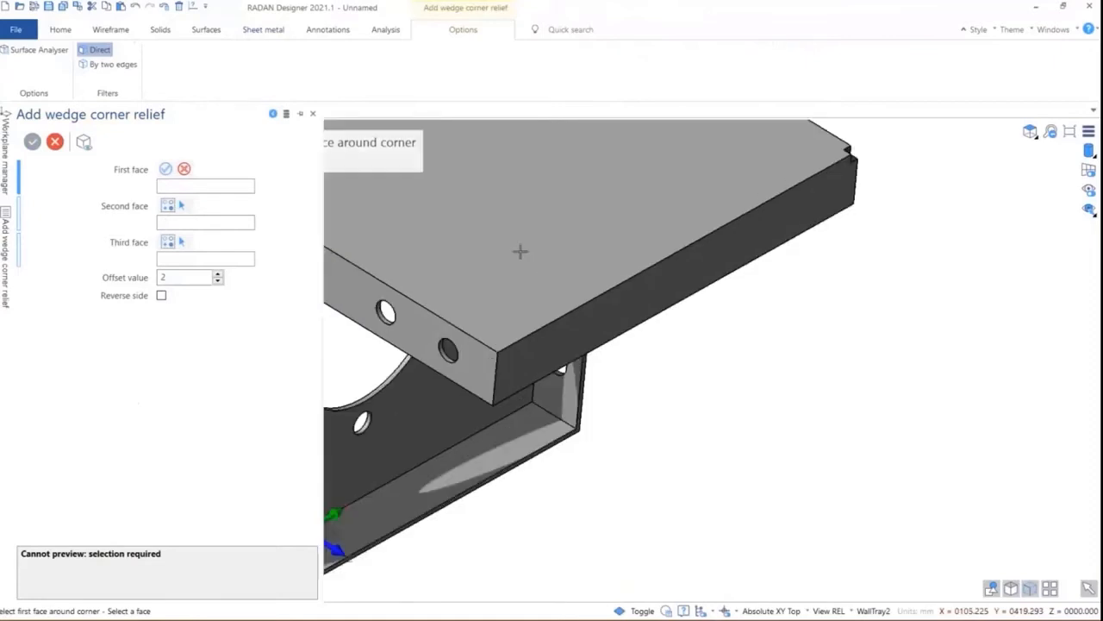
left_click(492, 291)
left_click(479, 361)
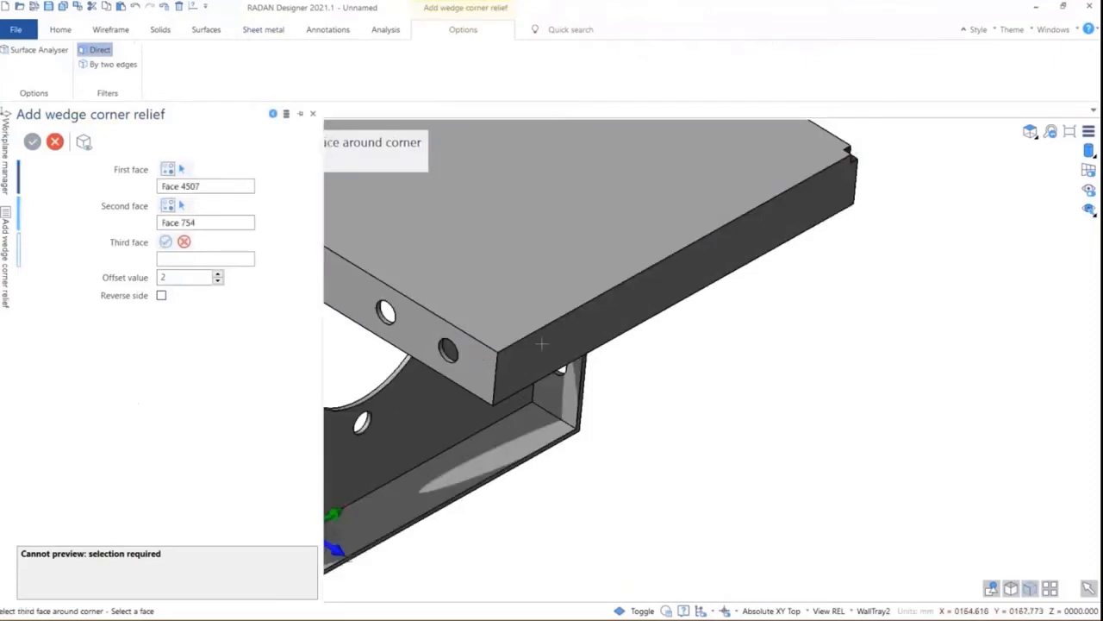
left_click(542, 345)
key("Return")
Add a wedge corner relief with an offset of 2 mm where the base, front flange and one slotted side flange meet.
scroll(810, 356, "down", 3)
middle_click_drag(813, 354, 786, 294)
scroll(786, 294, "up", 3)
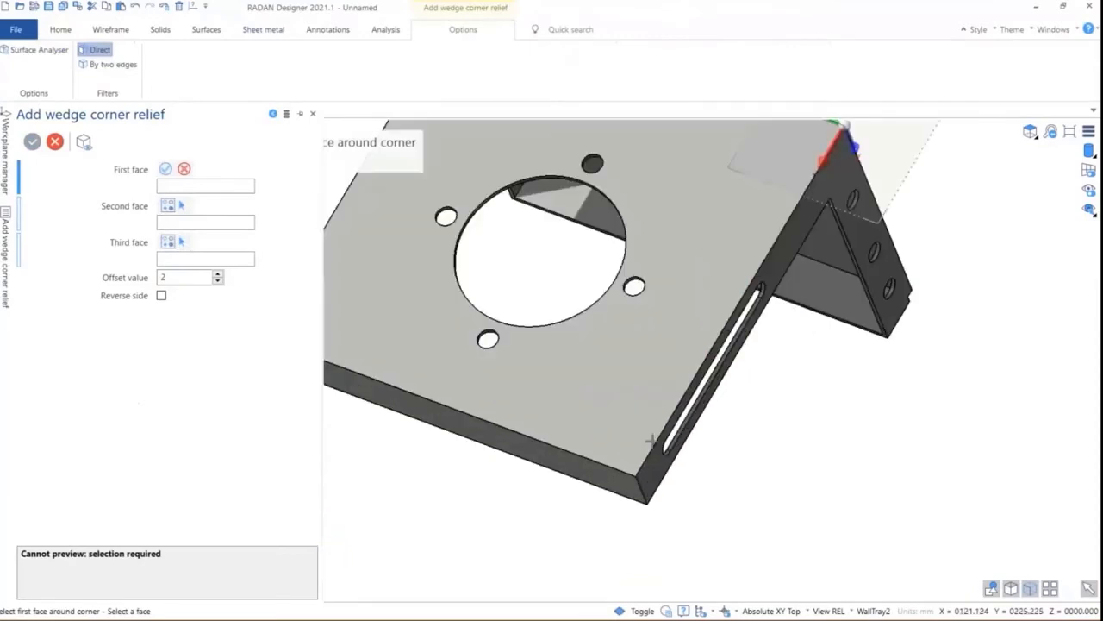
left_click(609, 479)
left_click(612, 479)
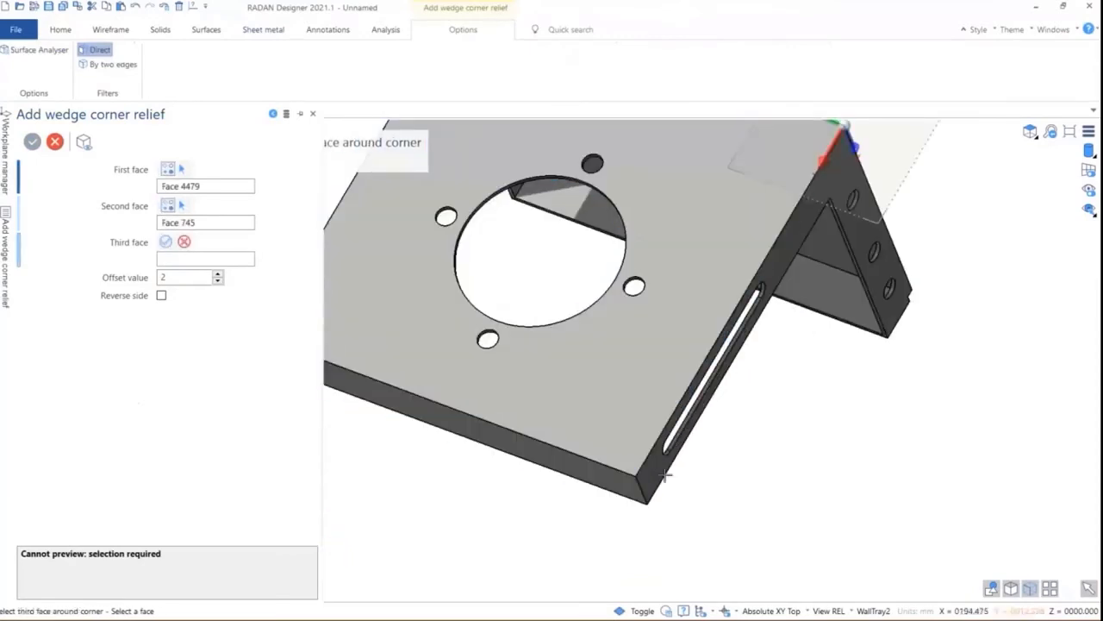
left_click(657, 473)
right_click(779, 428)
Add a wedge corner relief with an offset of 2 mm at the base's other front corner.
middle_click_drag(685, 335, 758, 338)
left_click(552, 423)
left_click(508, 456)
left_click(537, 473)
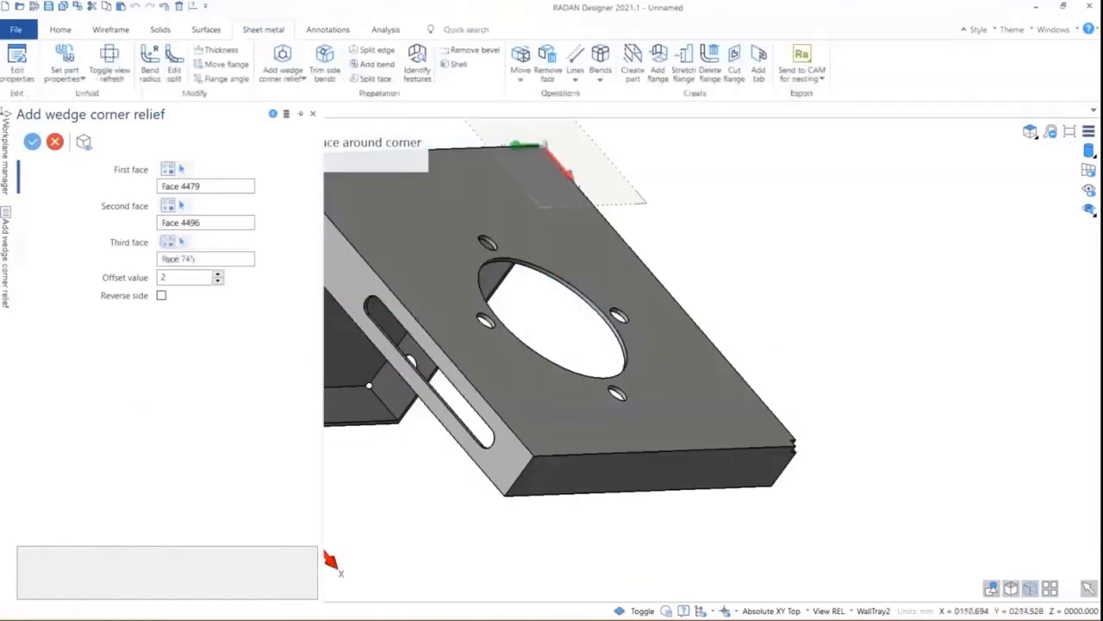
right_click(807, 309)
Set up a Split edge operation and select the two corner edges between the back wall's top flange and the side flanges.
scroll(805, 316, "down", 4)
middle_click_drag(712, 256, 796, 322)
scroll(638, 405, "down", 3)
scroll(673, 319, "up", 5)
middle_click_drag(587, 342, 525, 328)
left_click(275, 36)
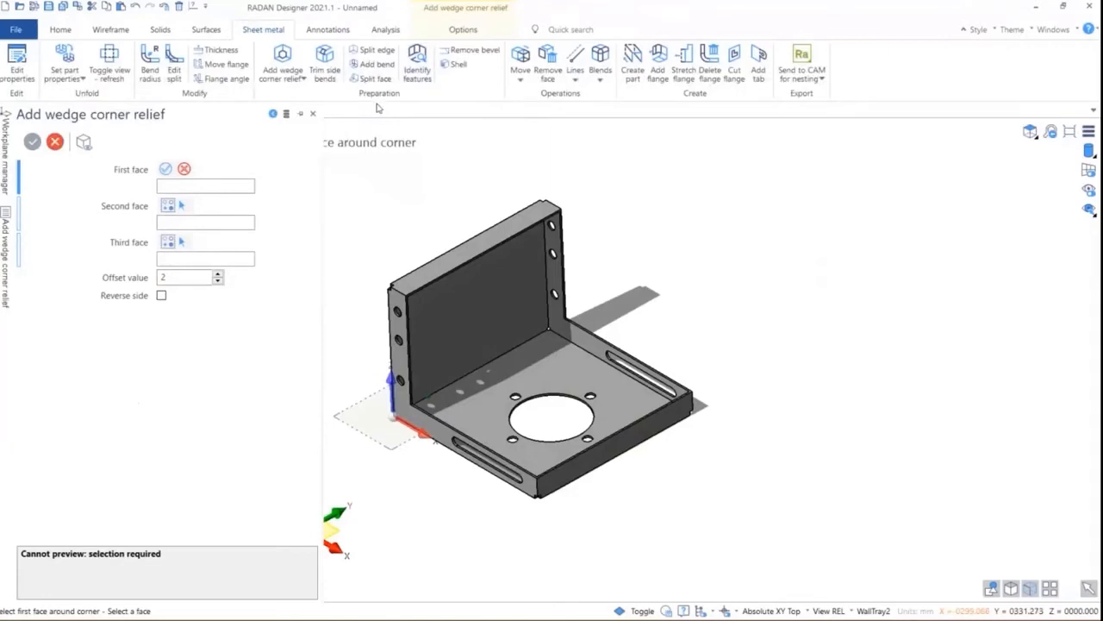
left_click(389, 57)
scroll(382, 283, "up", 3)
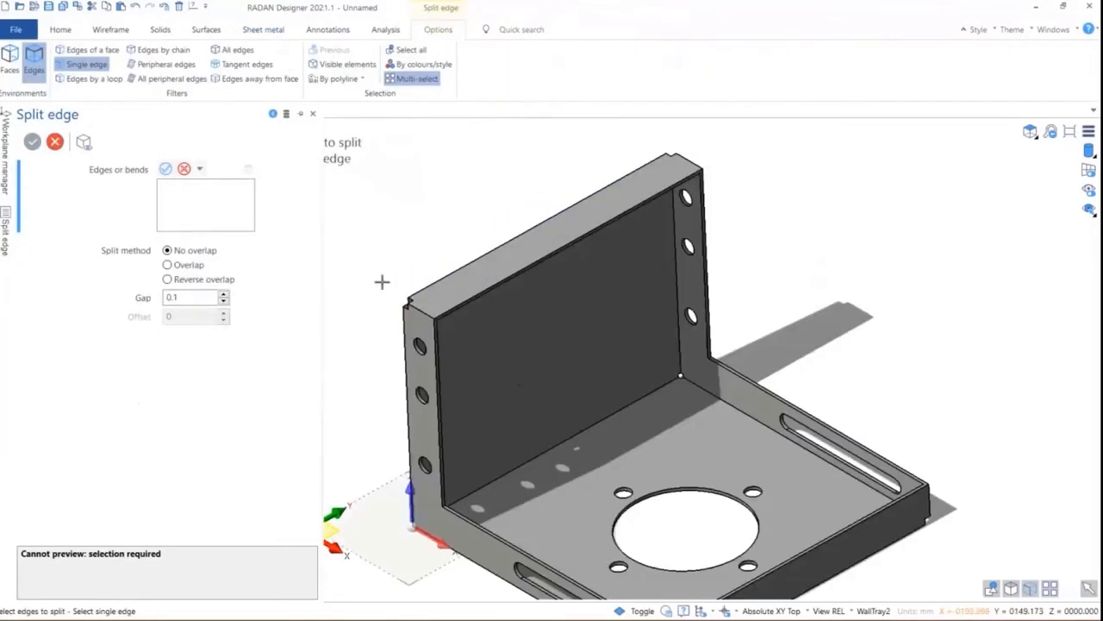
left_click(418, 308)
left_click(697, 158)
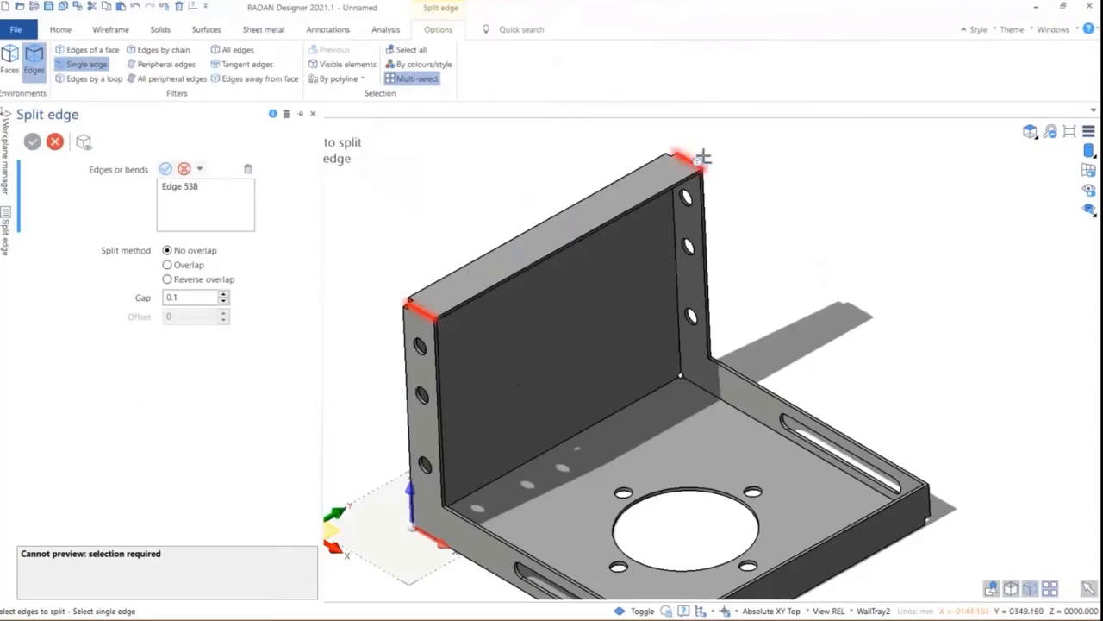
Add the two vertical front corner edges of the tray to the split and complete the edge selection.
scroll(958, 446, "down", 1)
scroll(863, 381, "up", 5)
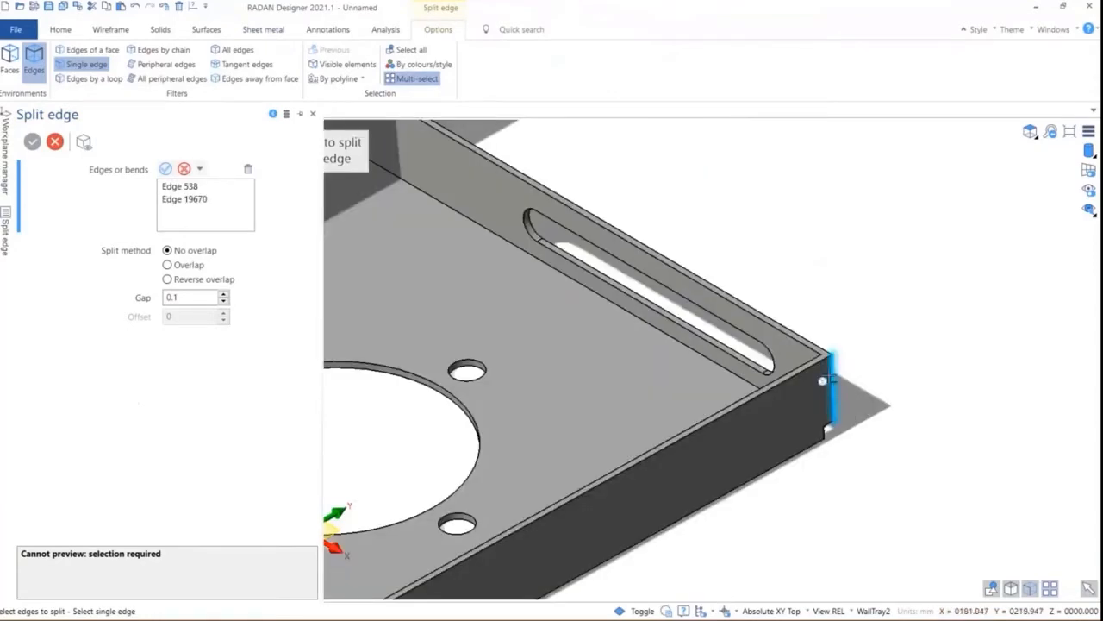
left_click(829, 384)
scroll(888, 317, "down", 3)
scroll(553, 508, "up", 2)
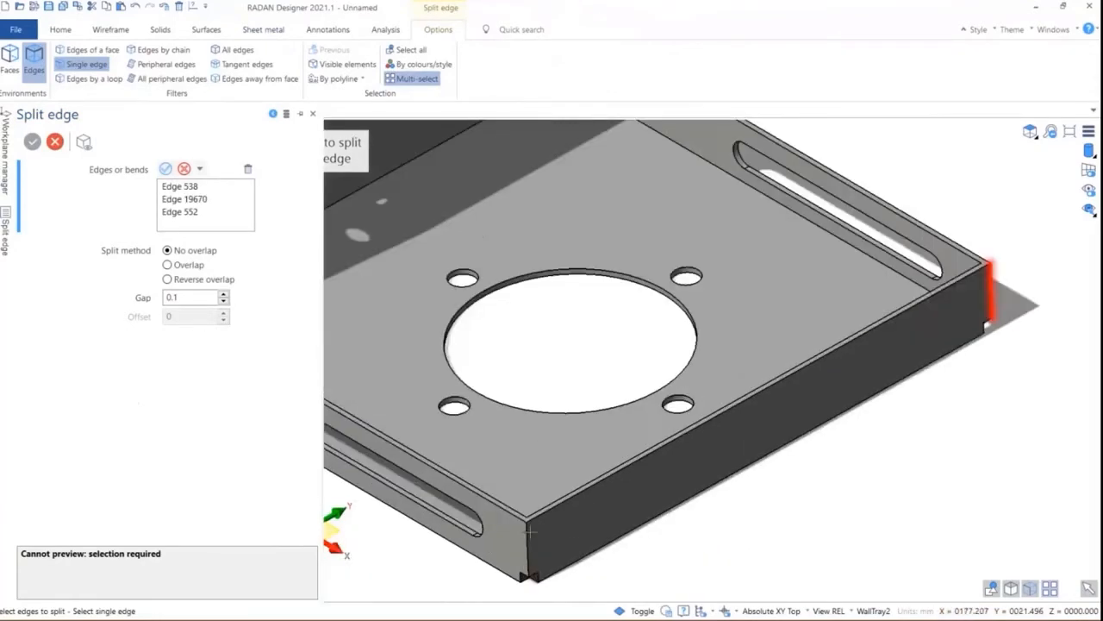
left_click(526, 552)
left_click(165, 169)
Try larger and smaller gap values for the edge splits while viewing a front corner close up.
scroll(542, 455, "up", 5)
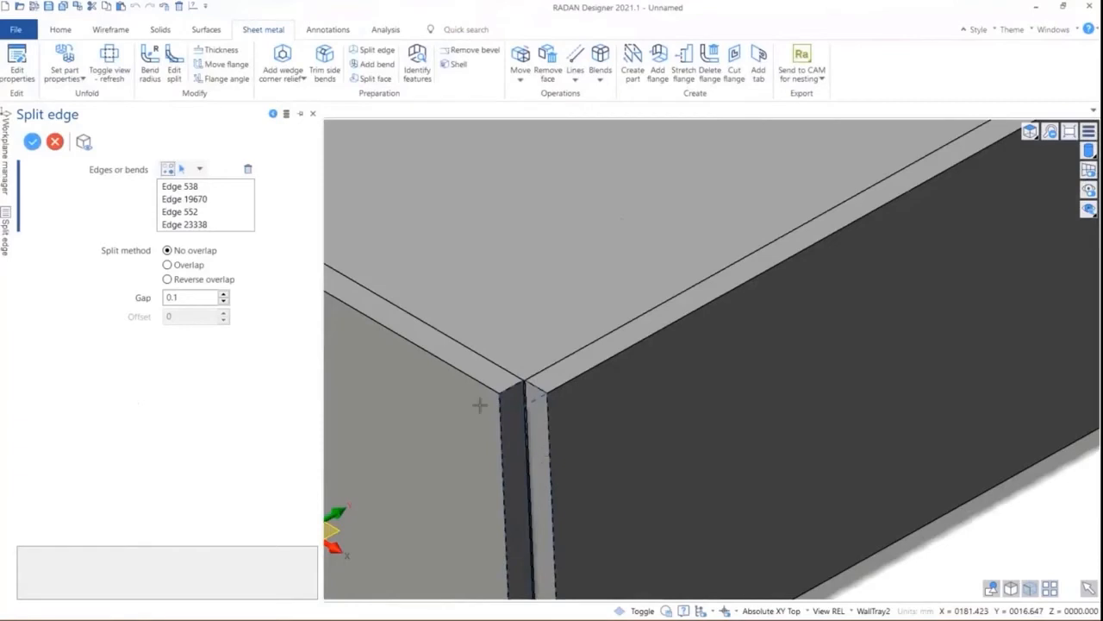
left_click(224, 293)
left_click(225, 293)
left_click(225, 293)
left_click(225, 293)
left_click(225, 293)
left_click(225, 302)
left_click(225, 302)
left_click(225, 302)
left_click(225, 302)
left_click(225, 302)
left_click(225, 301)
left_click(225, 302)
left_click(225, 302)
Set the gap to 0.1 mm without overlap and apply the edge splits.
left_click(205, 299)
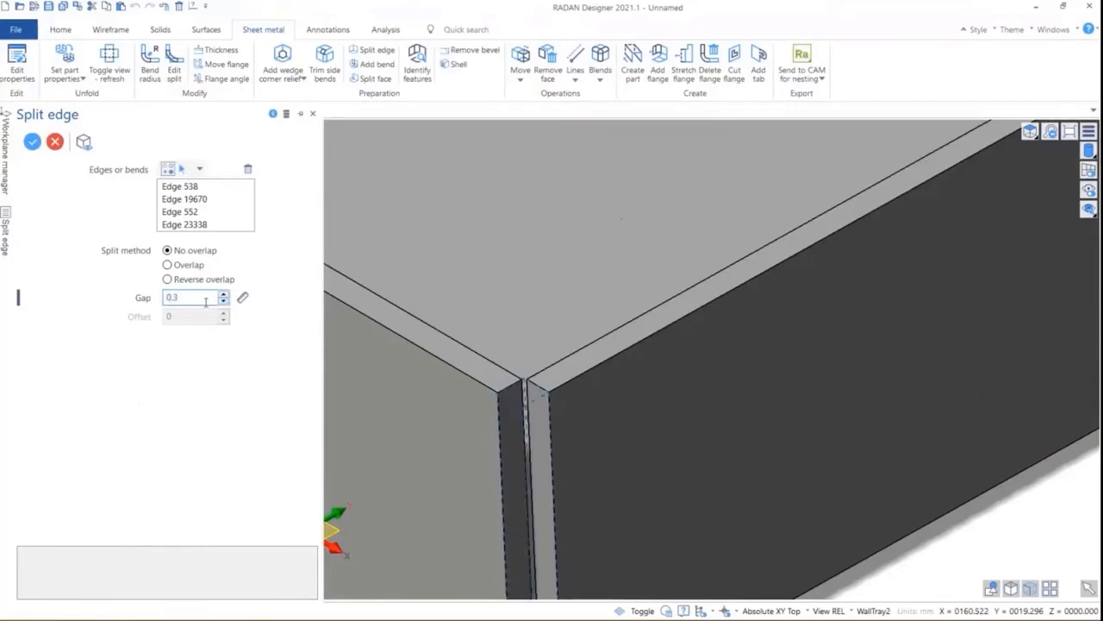
key("BackSpace")
type("1")
scroll(615, 228, "down", 2)
scroll(643, 316, "down", 3)
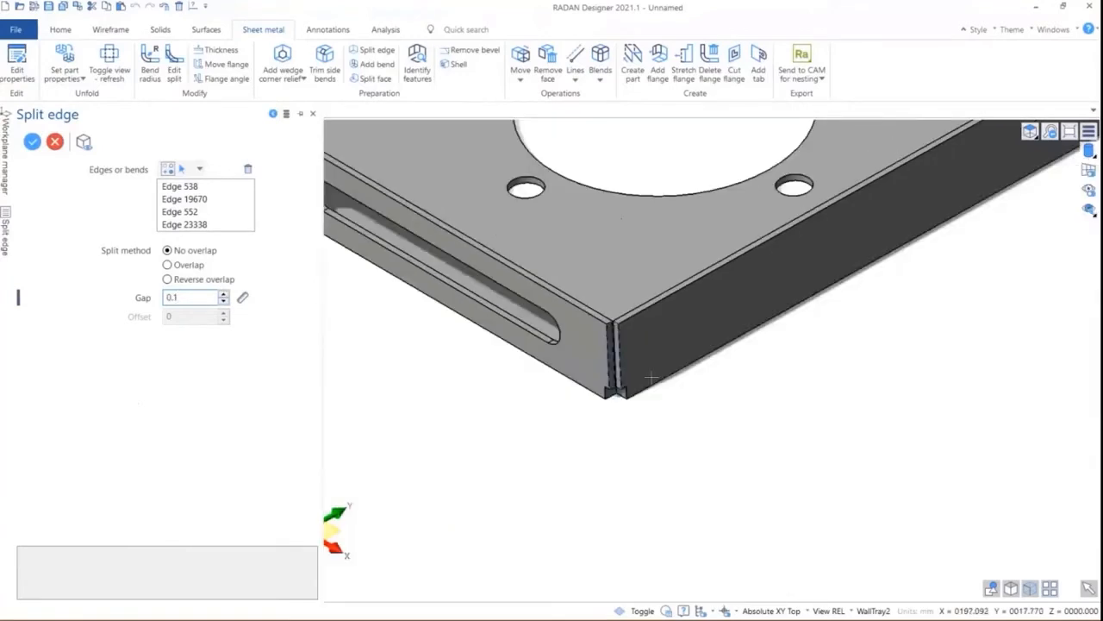
left_click(34, 141)
Add a wedge corner relief with an offset of 2 mm at the origin corner, where the back wall, base and side flange meet.
scroll(774, 477, "down", 6)
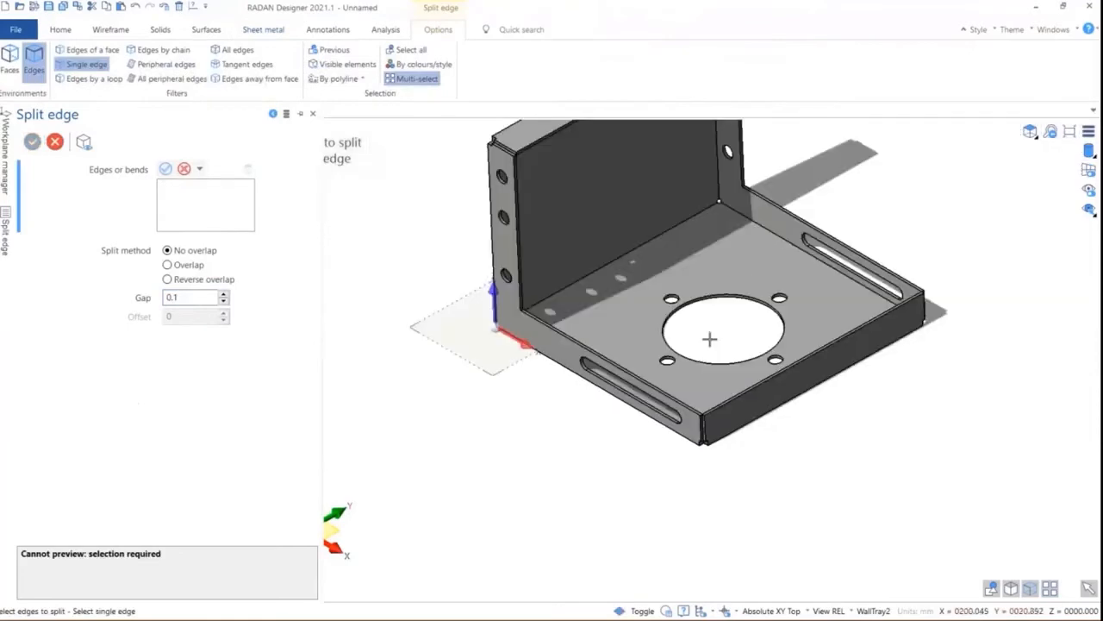
middle_click_drag(709, 339, 681, 194)
scroll(717, 173, "up", 6)
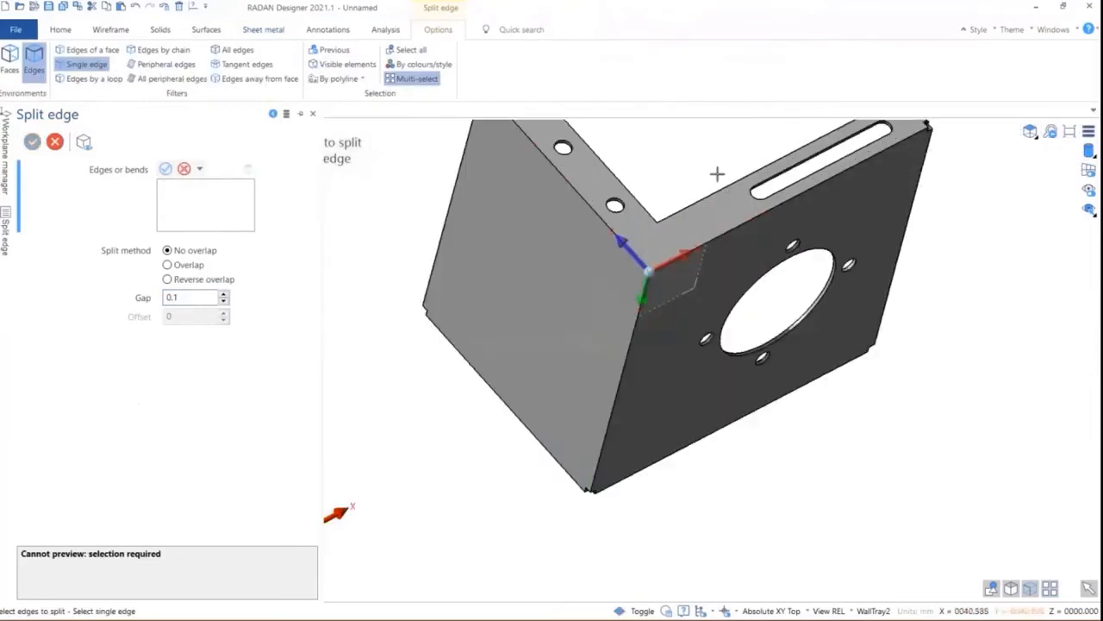
scroll(628, 259, "up", 3)
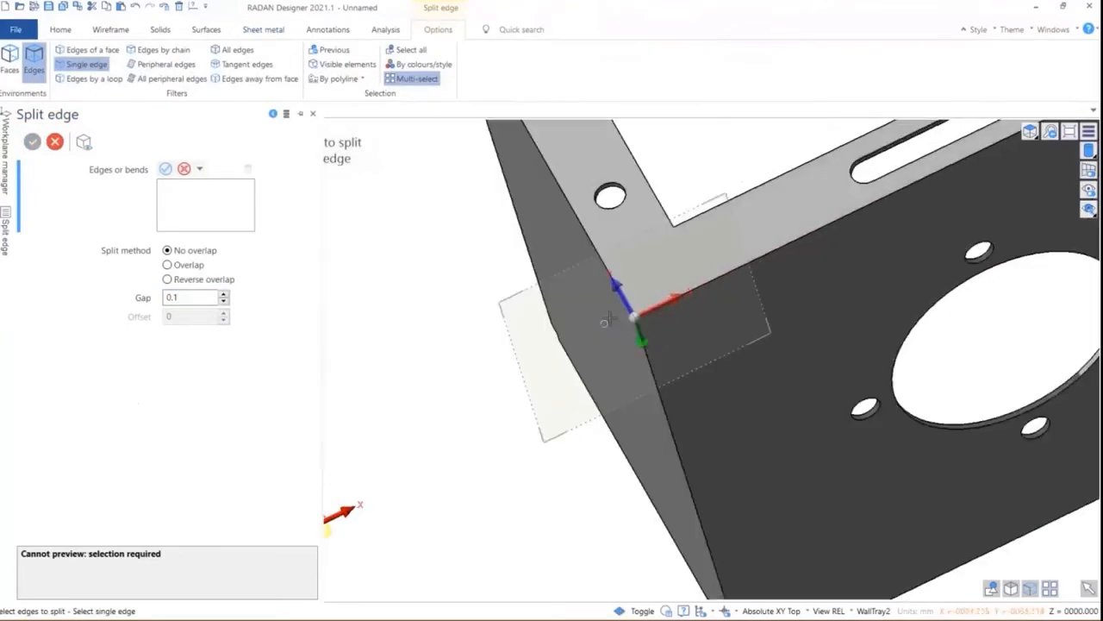
scroll(606, 321, "down", 5)
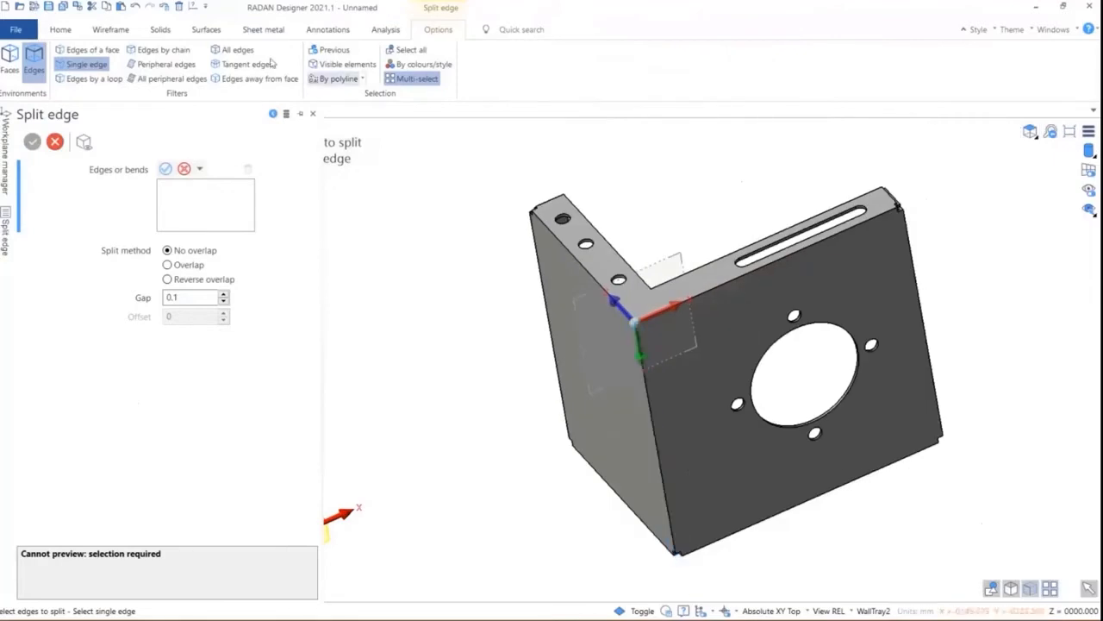
left_click(263, 30)
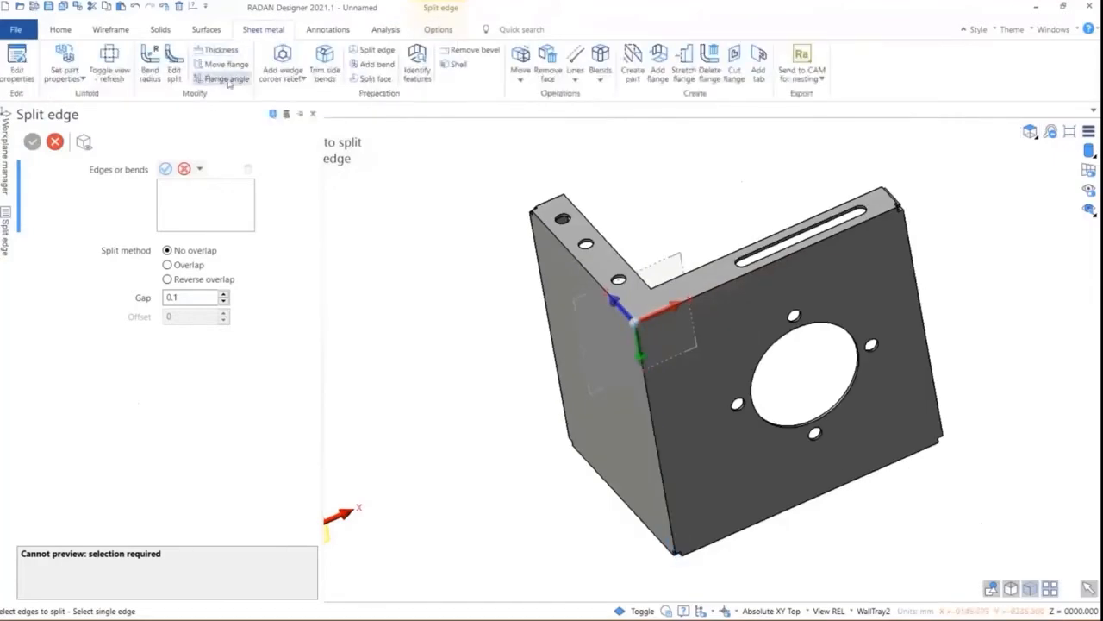
left_click(282, 60)
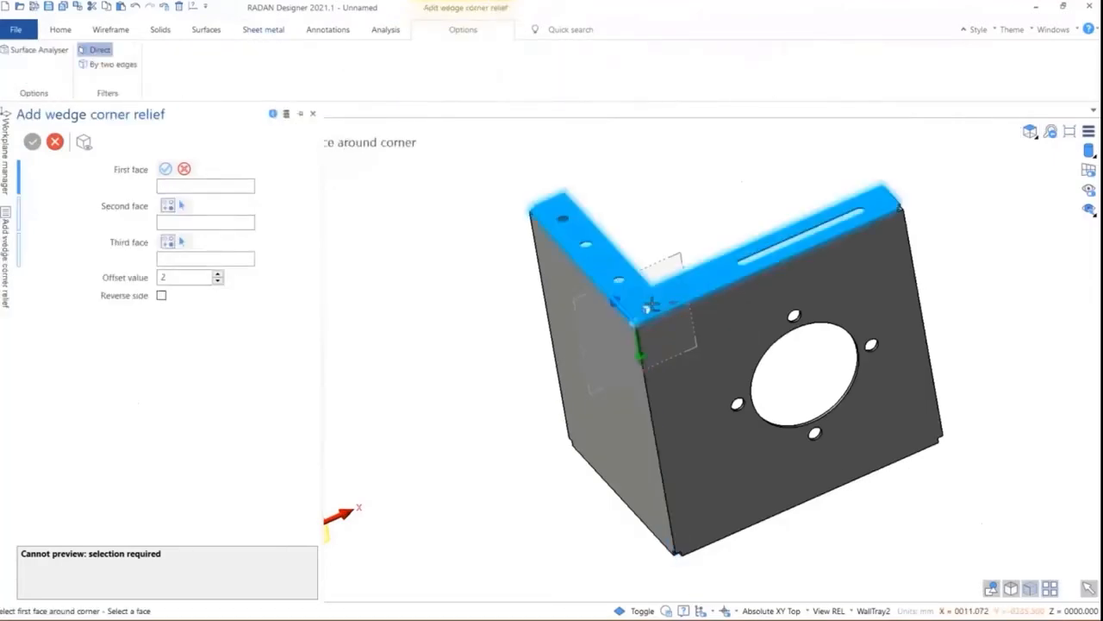
left_click(669, 349)
left_click(669, 352)
left_click(608, 349)
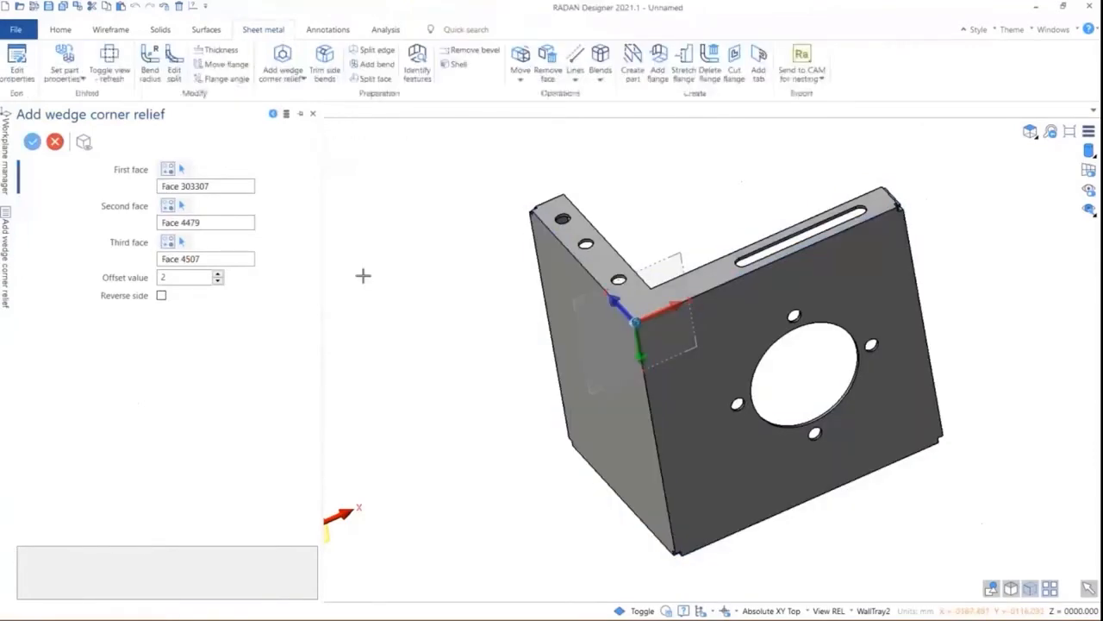
right_click(402, 288)
Split the L-shaped side flange face at the origin corner from its inner corner to the wedge relief, with a 0.1 mm gap.
scroll(633, 317, "up", 5)
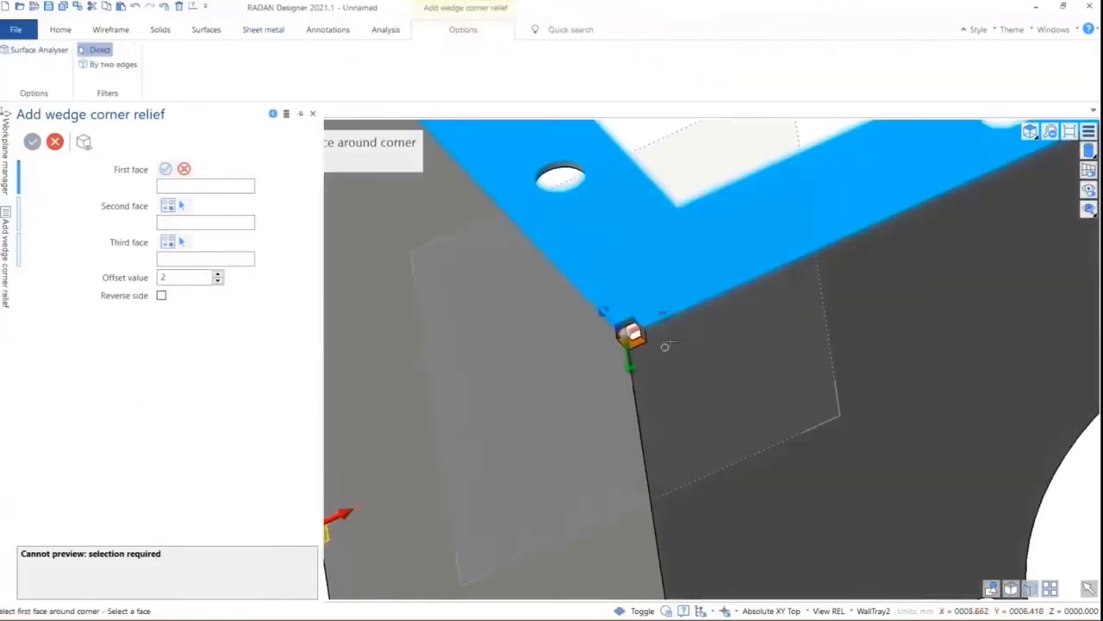
left_click(262, 30)
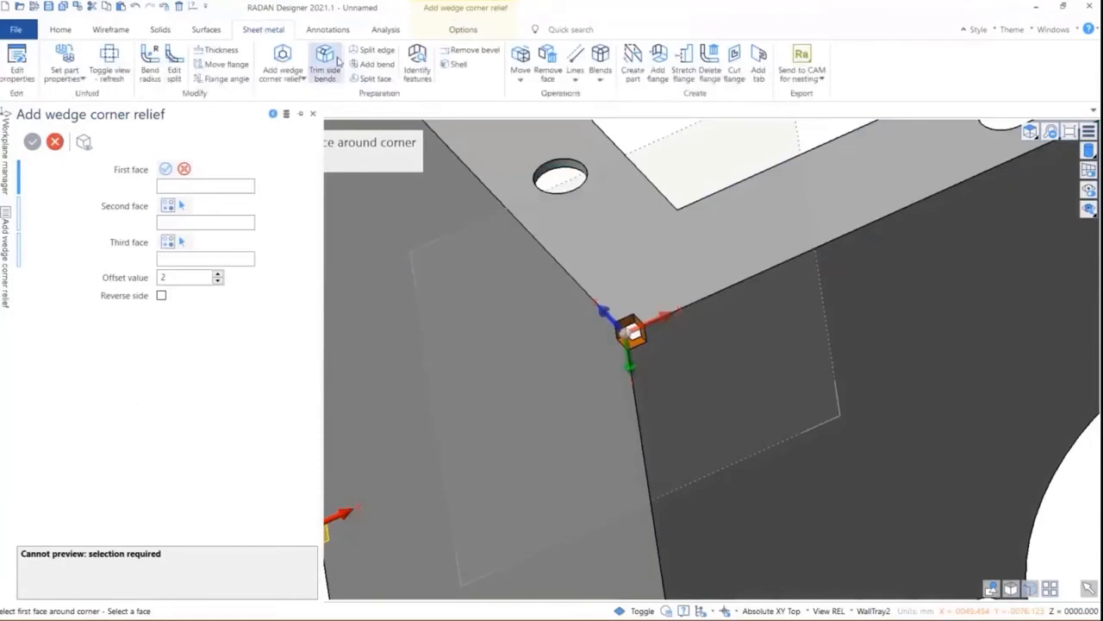
left_click(374, 78)
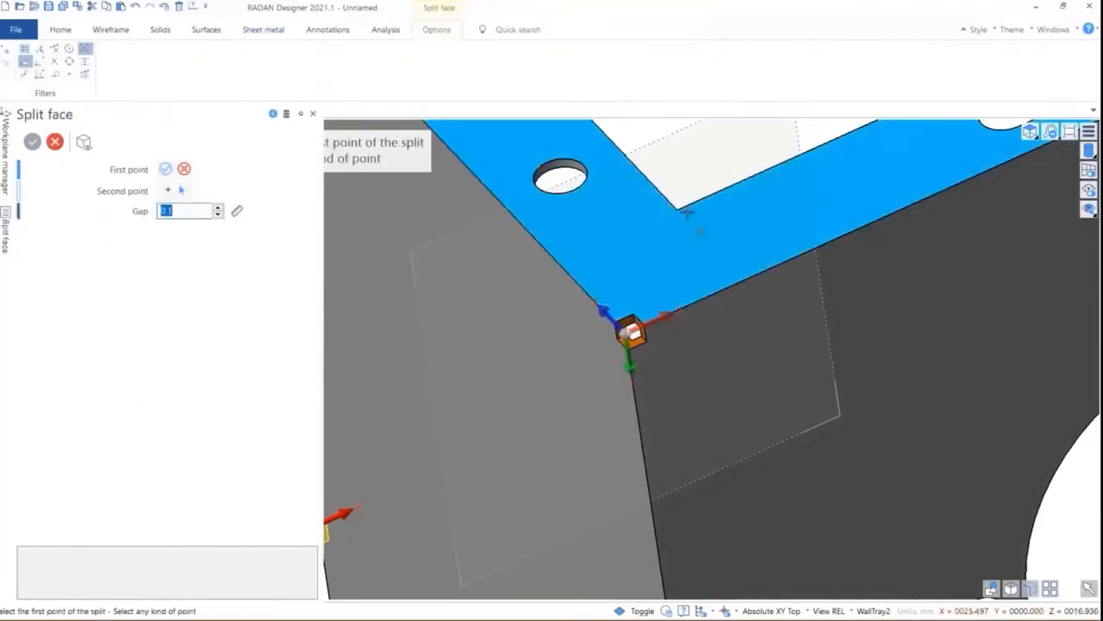
left_click(677, 206)
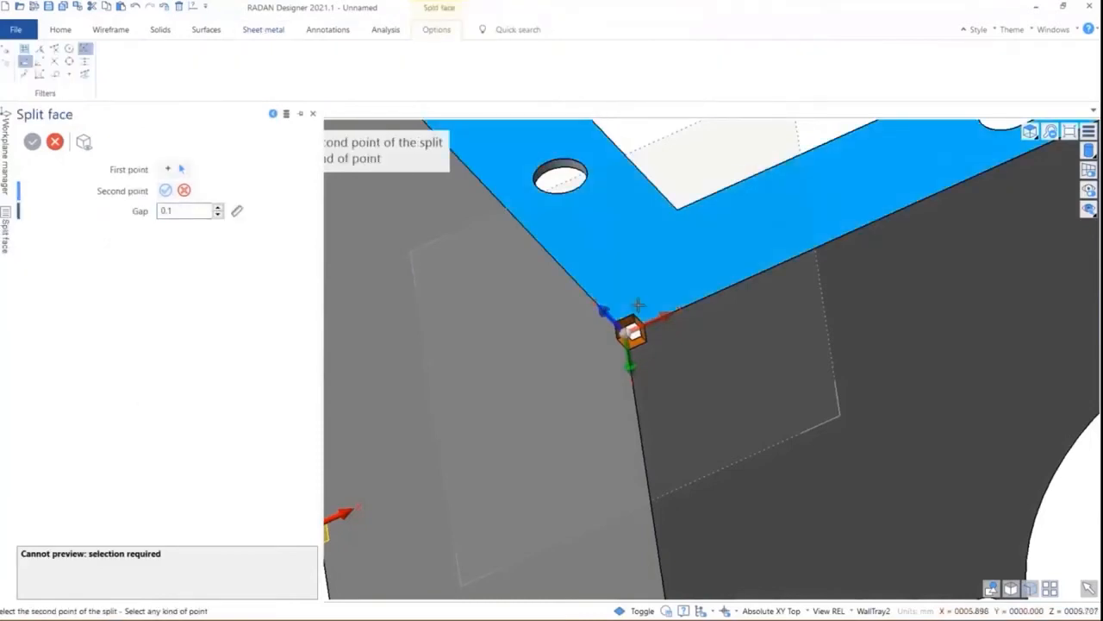
left_click(635, 300)
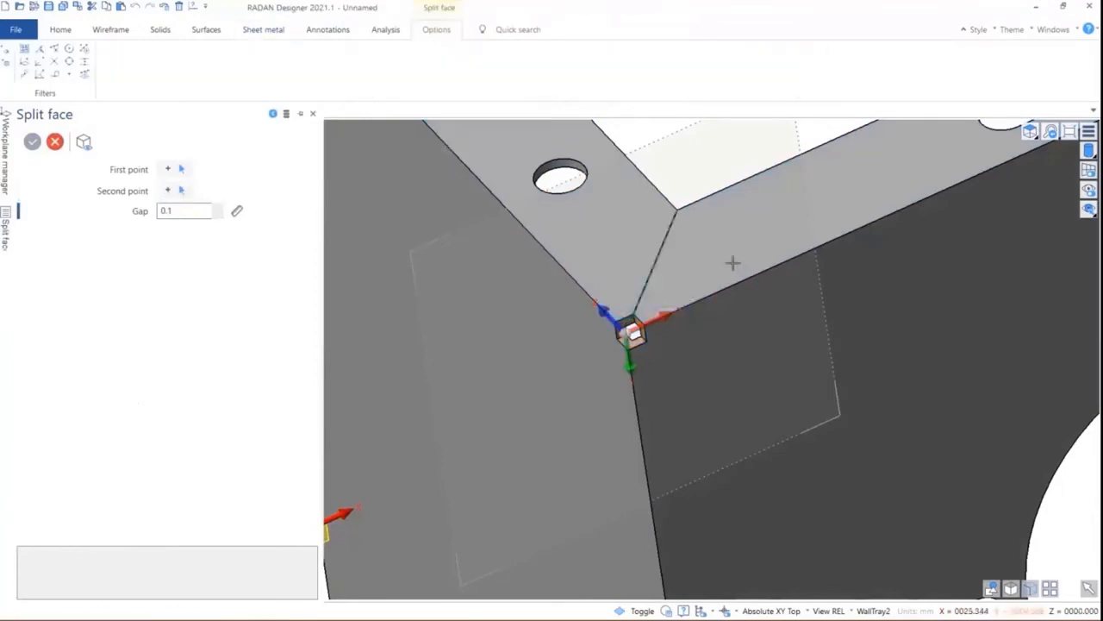
Split the opposite side flange face from the corner relief to its inner corner, keeping the 0.1 mm gap.
scroll(654, 281, "down", 5)
middle_click_drag(655, 283, 490, 374)
scroll(612, 192, "up", 5)
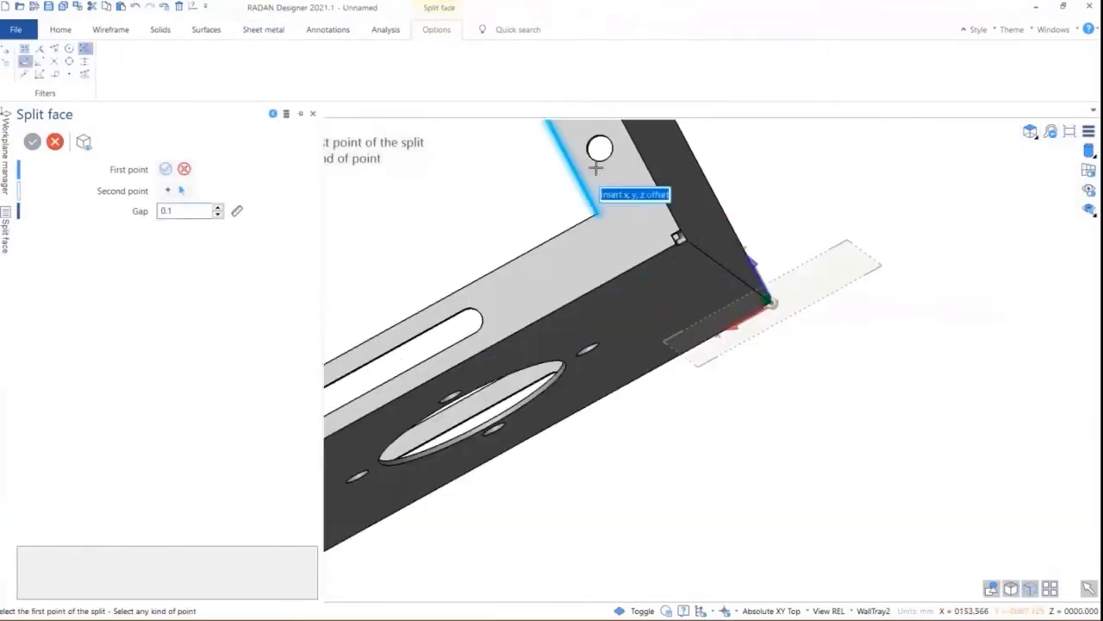
left_click(681, 267)
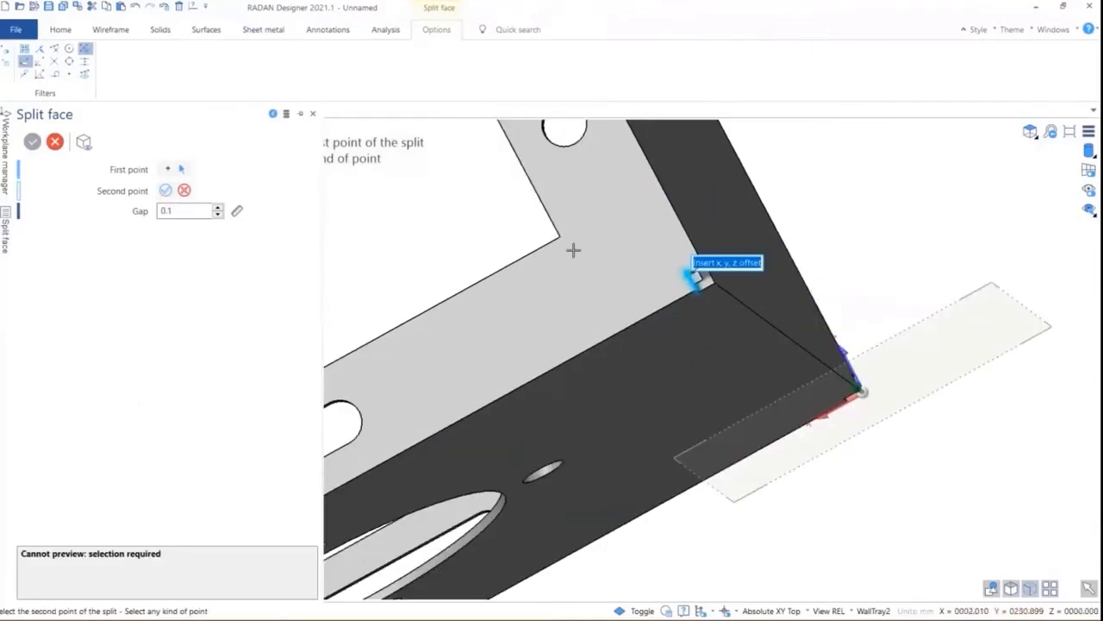
left_click(560, 232)
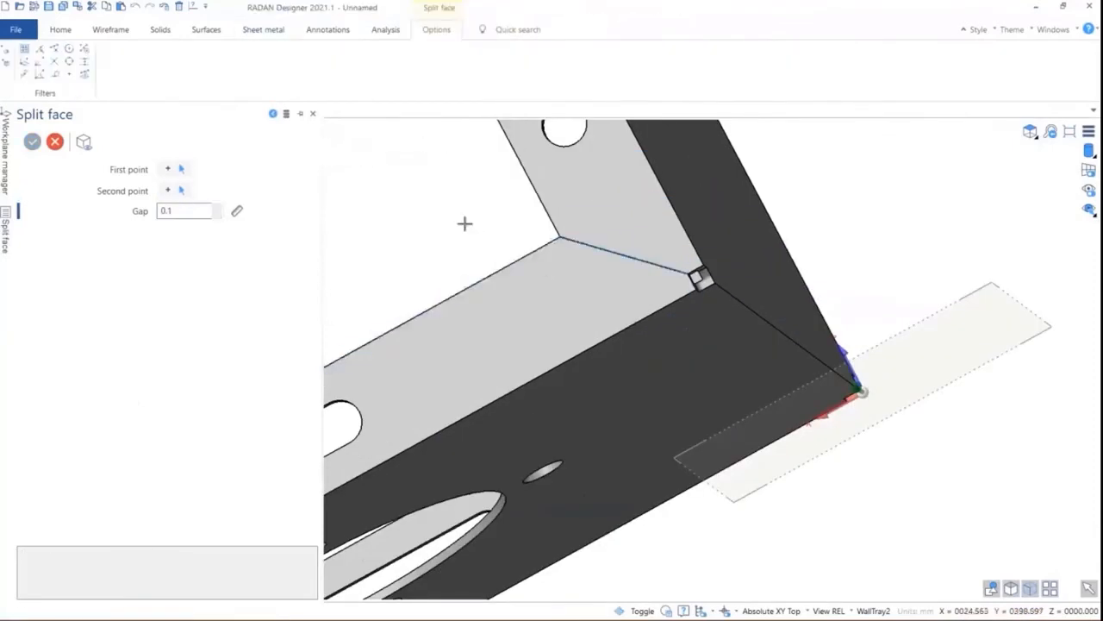
Show the tray in isometric view and try to add bends with a 2 mm inner radius to all connected outer edges.
scroll(483, 233, "down", 5)
middle_click_drag(679, 249, 630, 247)
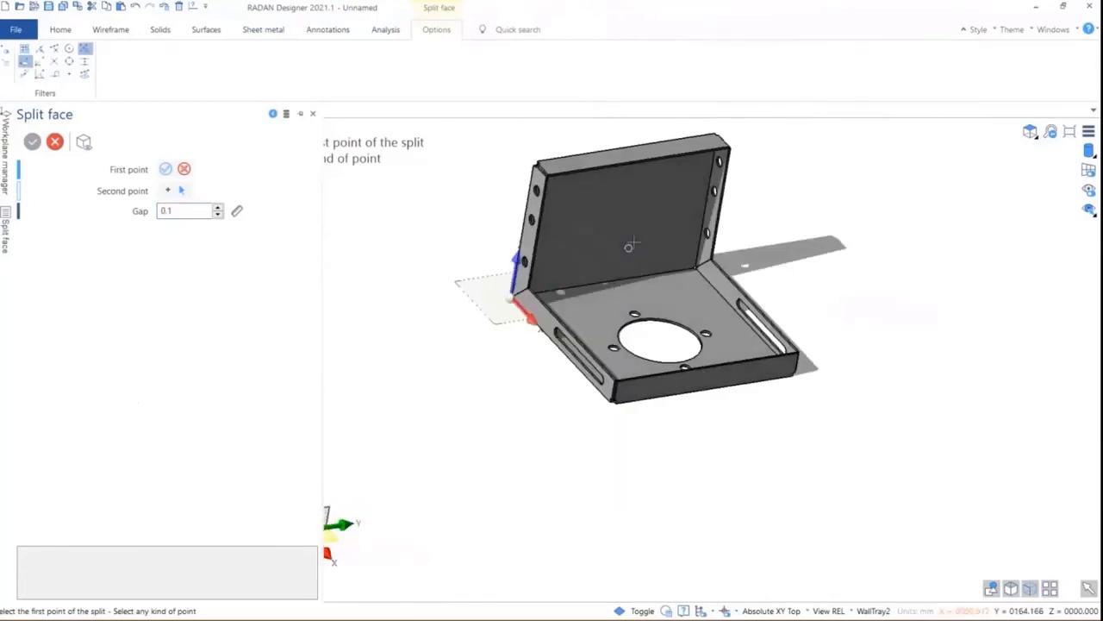
left_click(1030, 132)
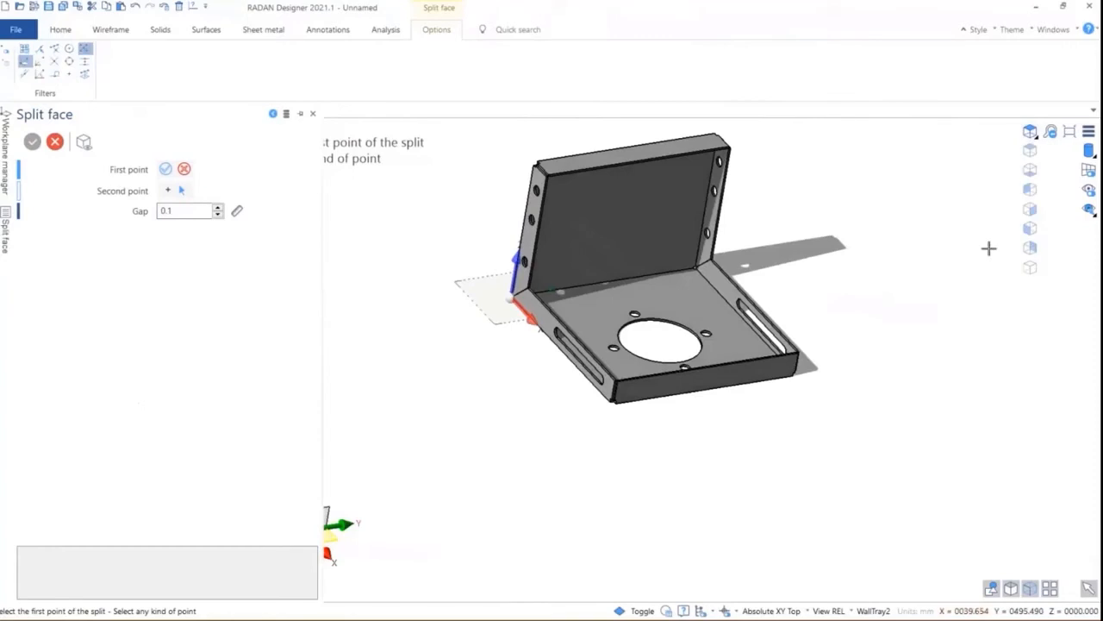
left_click(1030, 268)
left_click(281, 32)
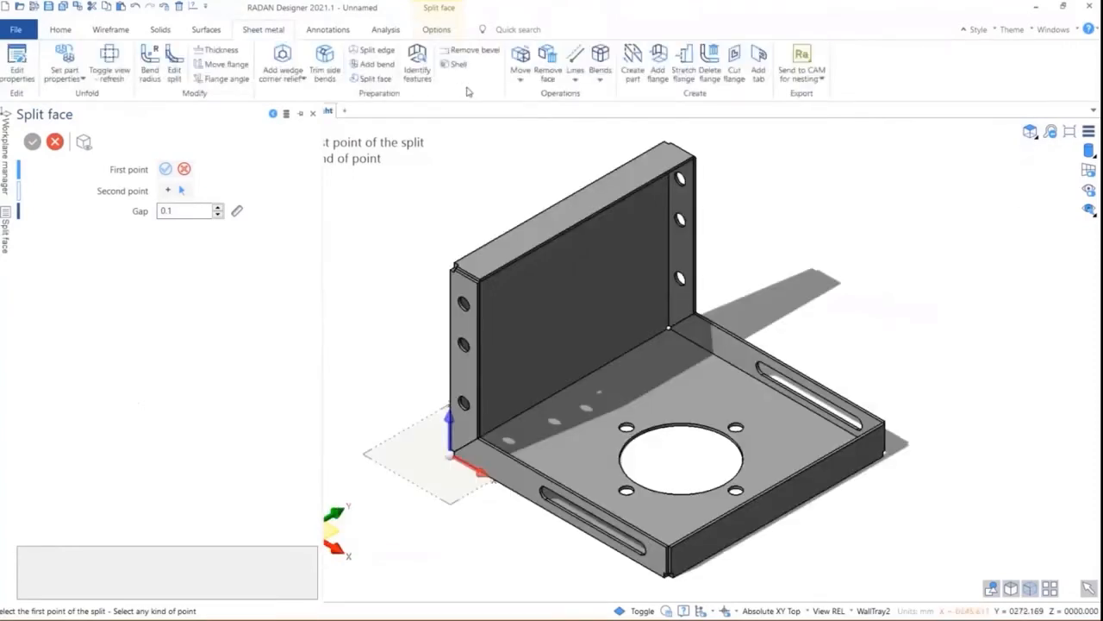
left_click(373, 64)
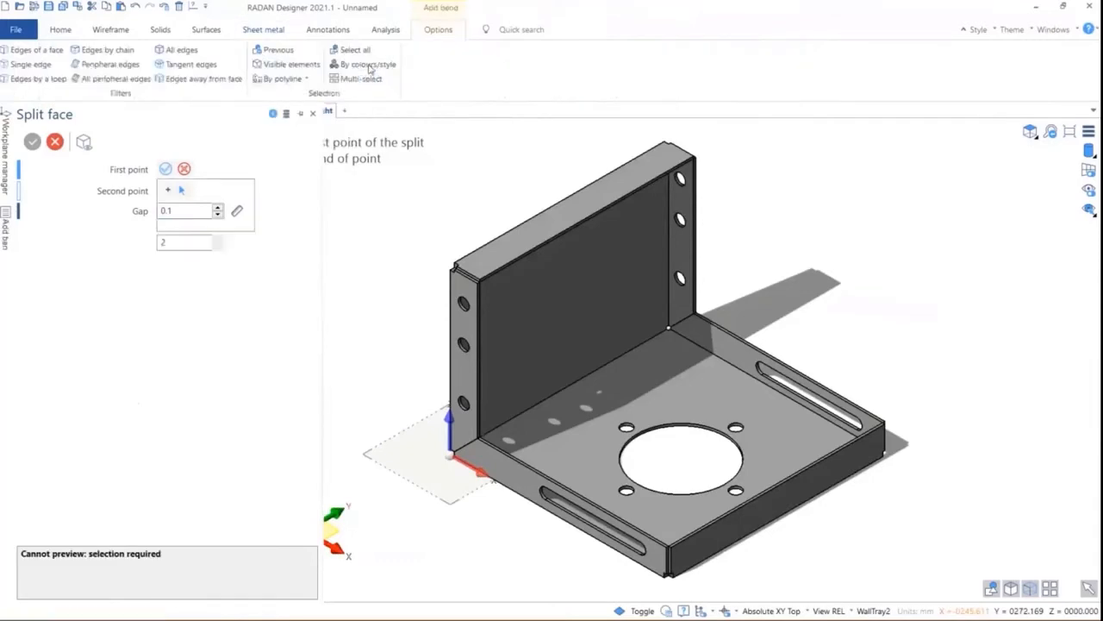
left_click(178, 49)
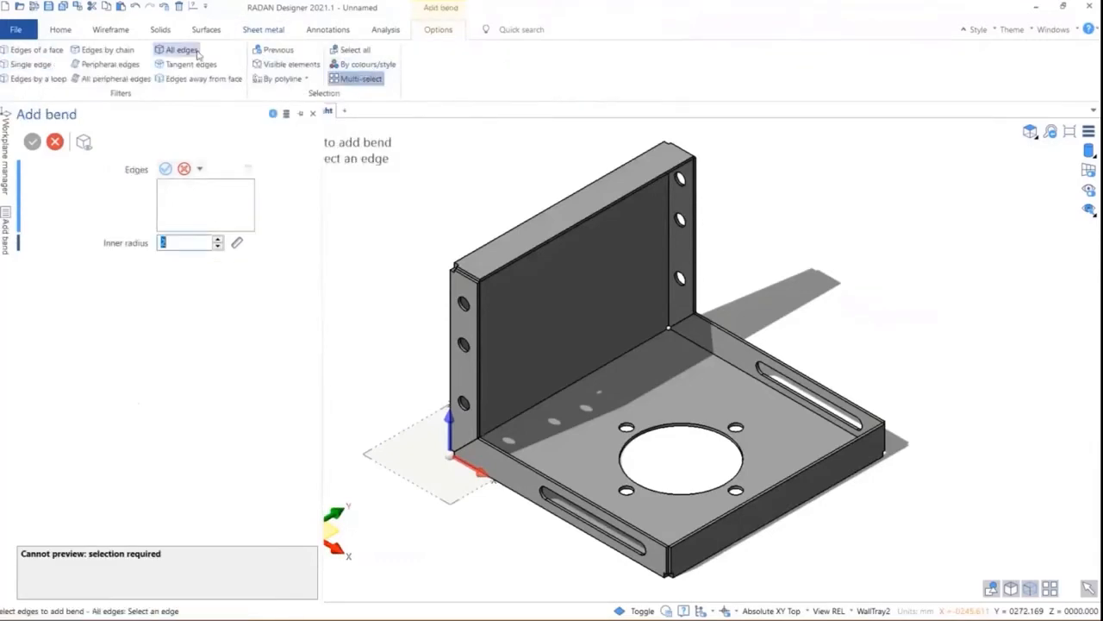
left_click(521, 214)
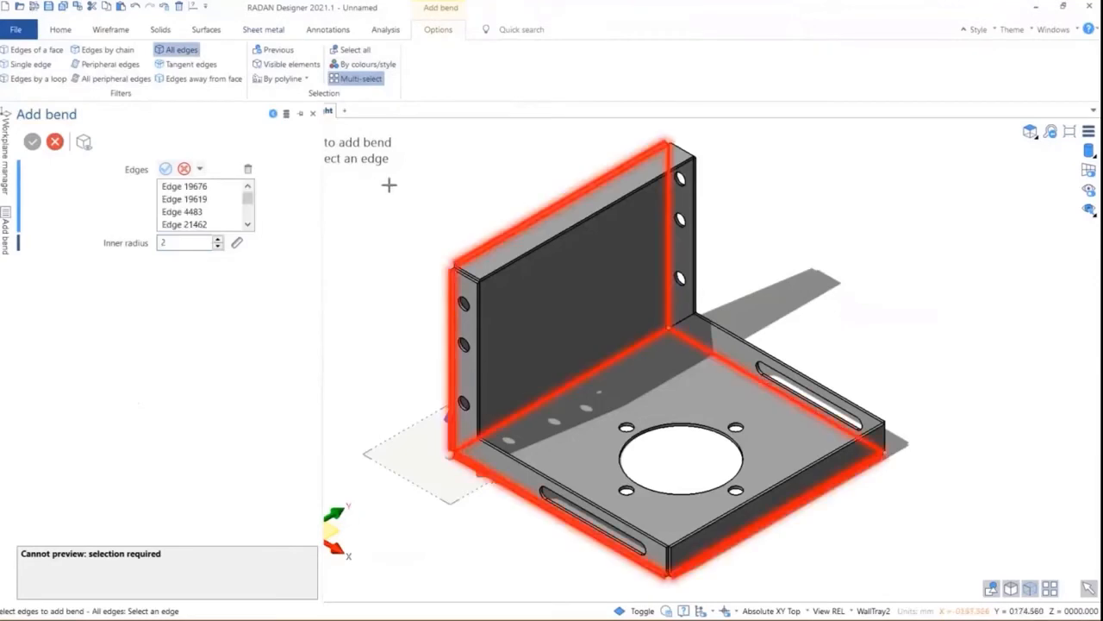
right_click(389, 184)
Examine the previewed bends at the inner back corner, around the origin corner relief and across the whole tray.
scroll(623, 370, "up", 3)
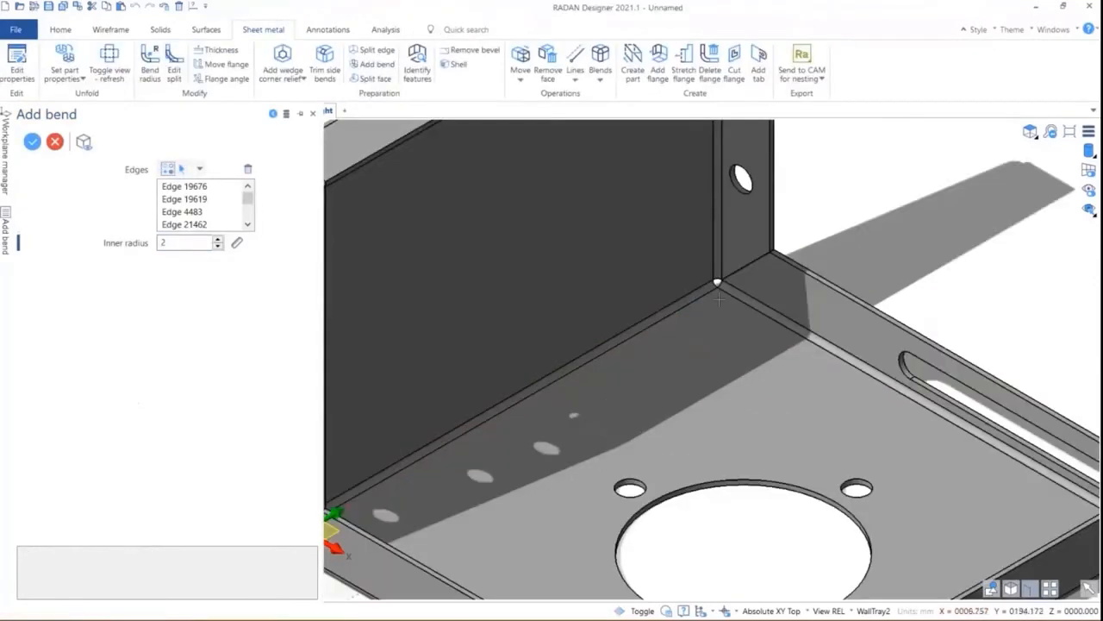
scroll(719, 299, "down", 3)
middle_click_drag(755, 405, 774, 290)
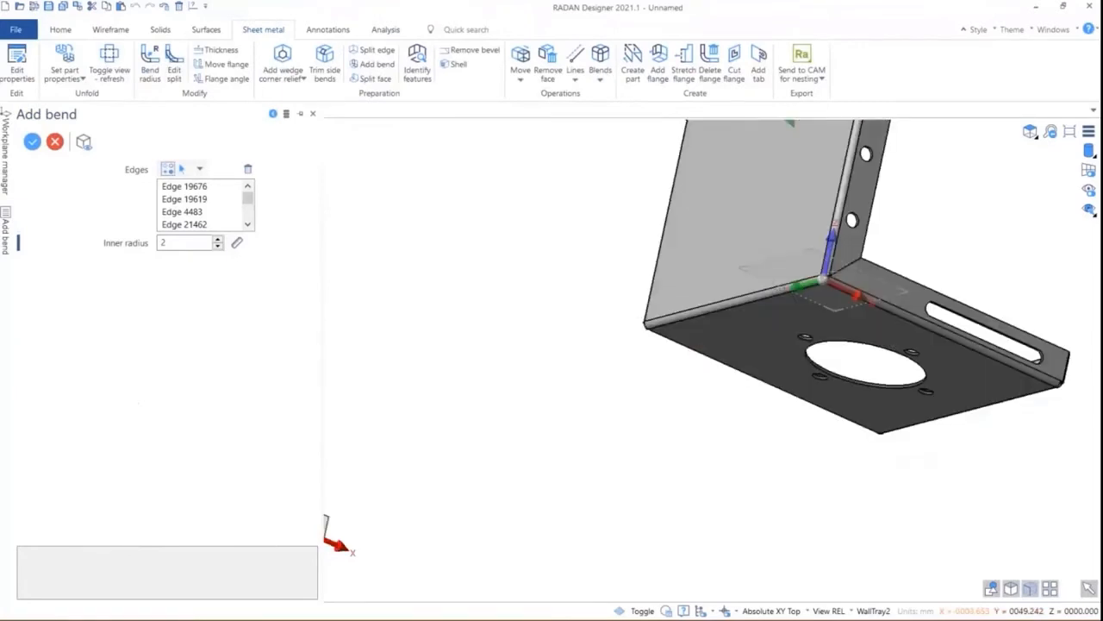
scroll(813, 297, "up", 5)
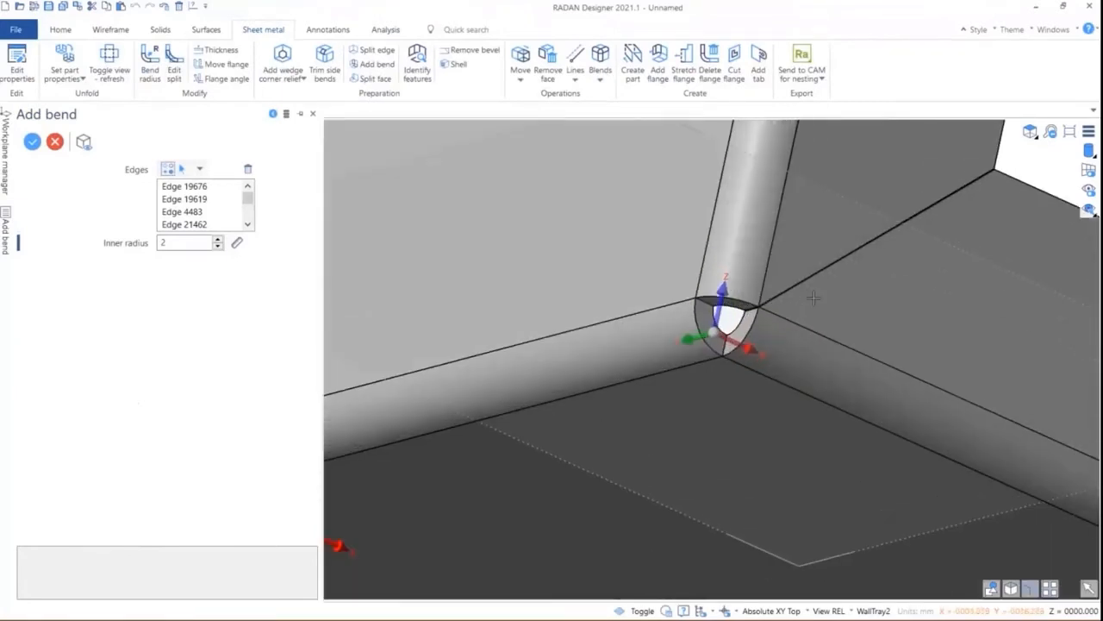
scroll(814, 298, "down", 6)
middle_click_drag(786, 300, 415, 346)
scroll(414, 346, "down", 2)
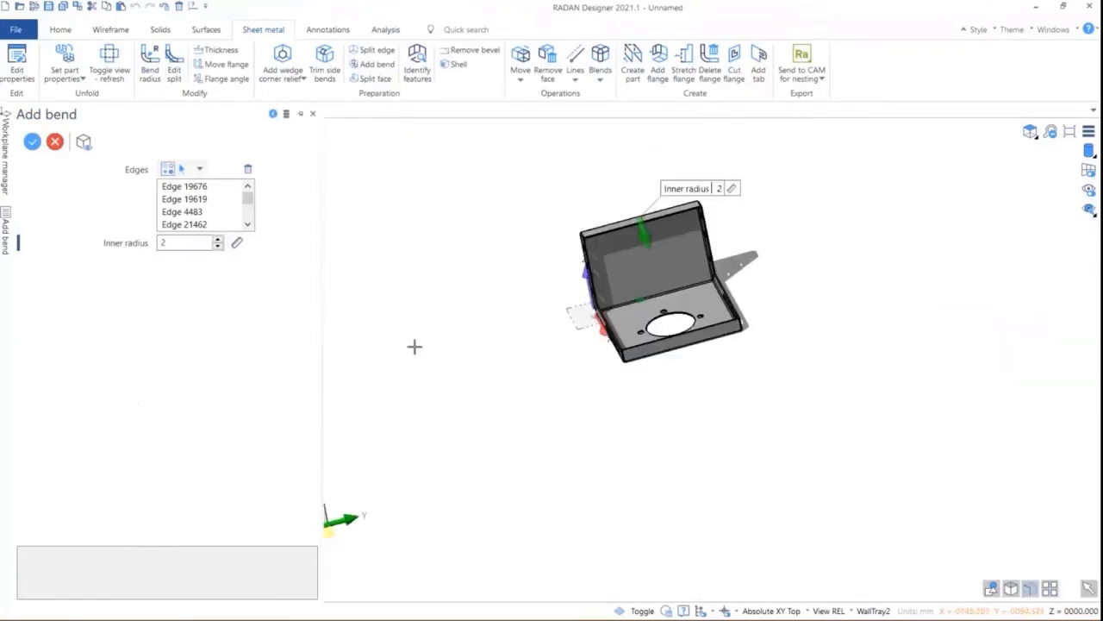
scroll(565, 264, "up", 3)
middle_click_drag(670, 303, 747, 279)
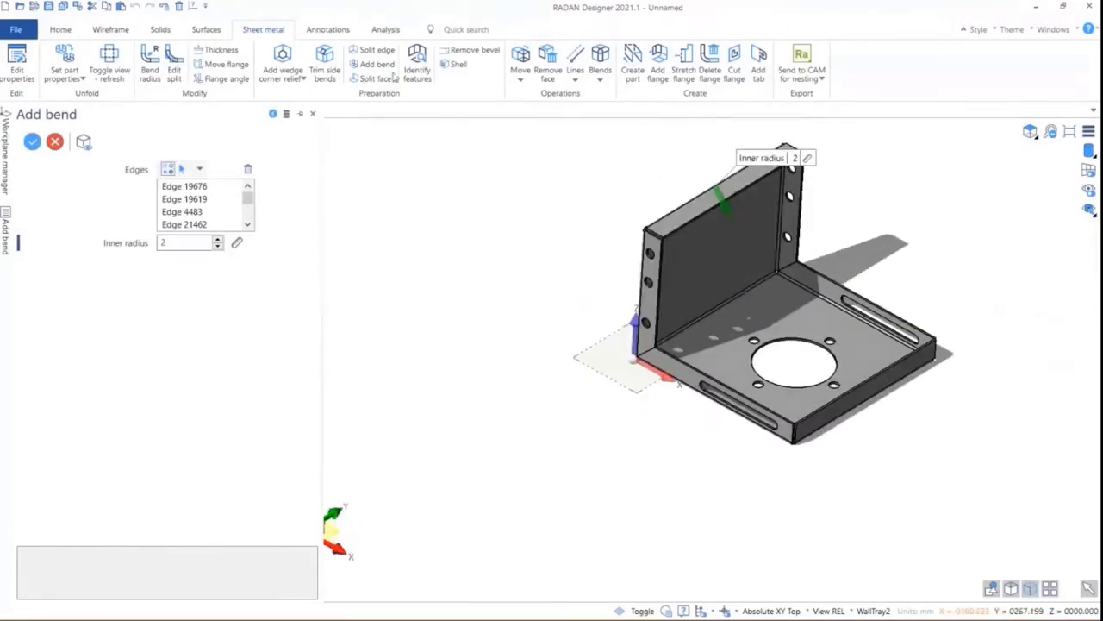
Set the part properties with the base's inner face as primary face, Default steel and a V-width of 12 mm.
left_click(112, 62)
key("Return")
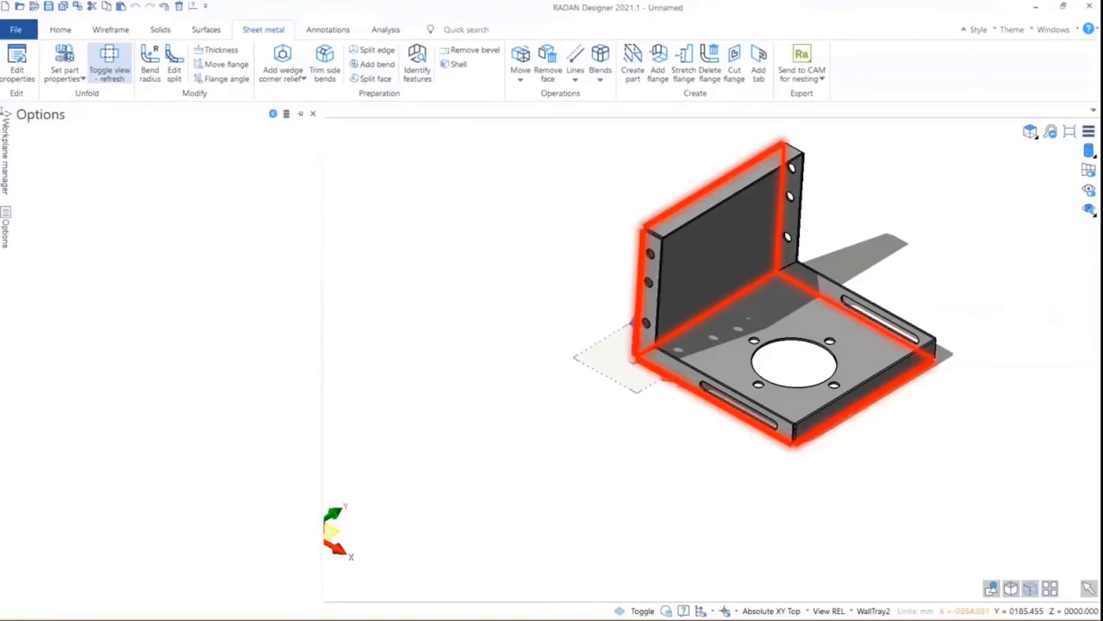
left_click(65, 64)
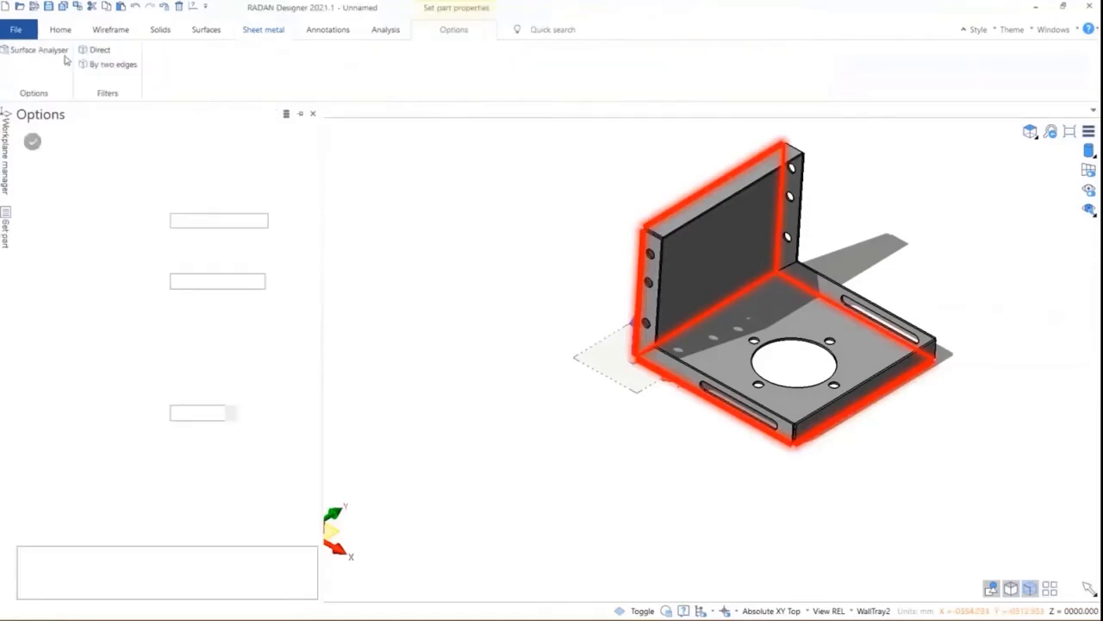
left_click(720, 320)
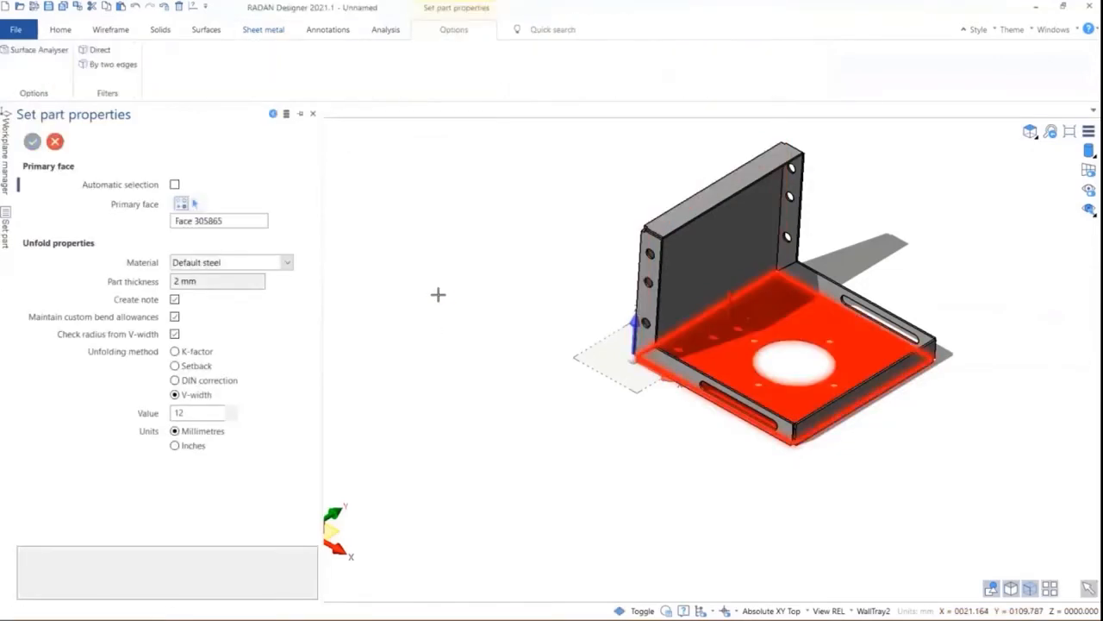
right_click(438, 294)
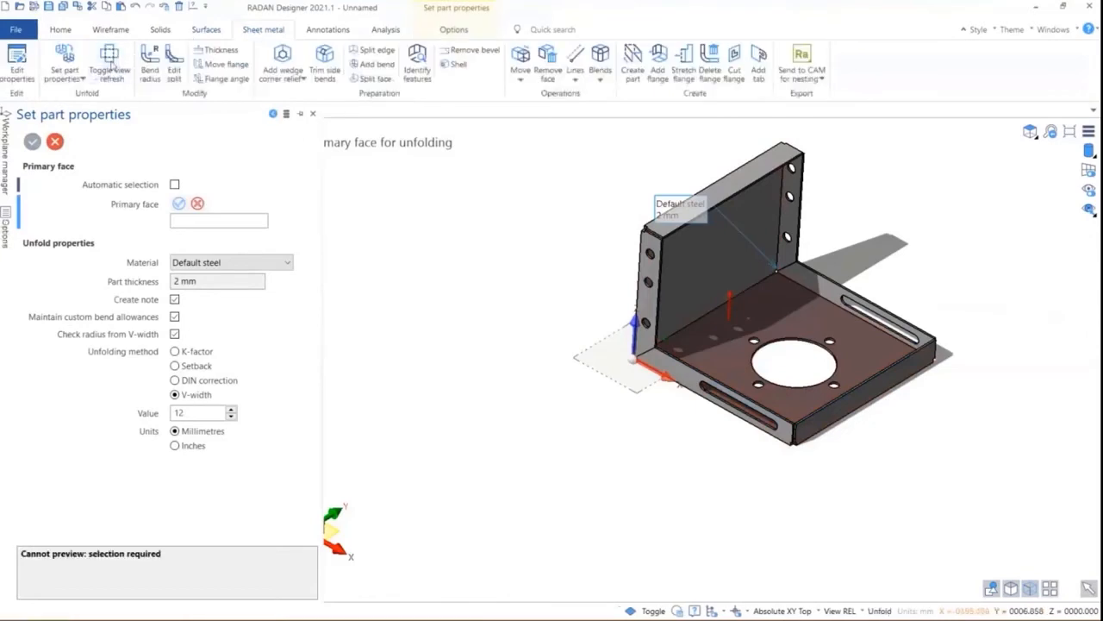
Try to unfold the tray and undo the unfolding to return to the folded model.
left_click(109, 62)
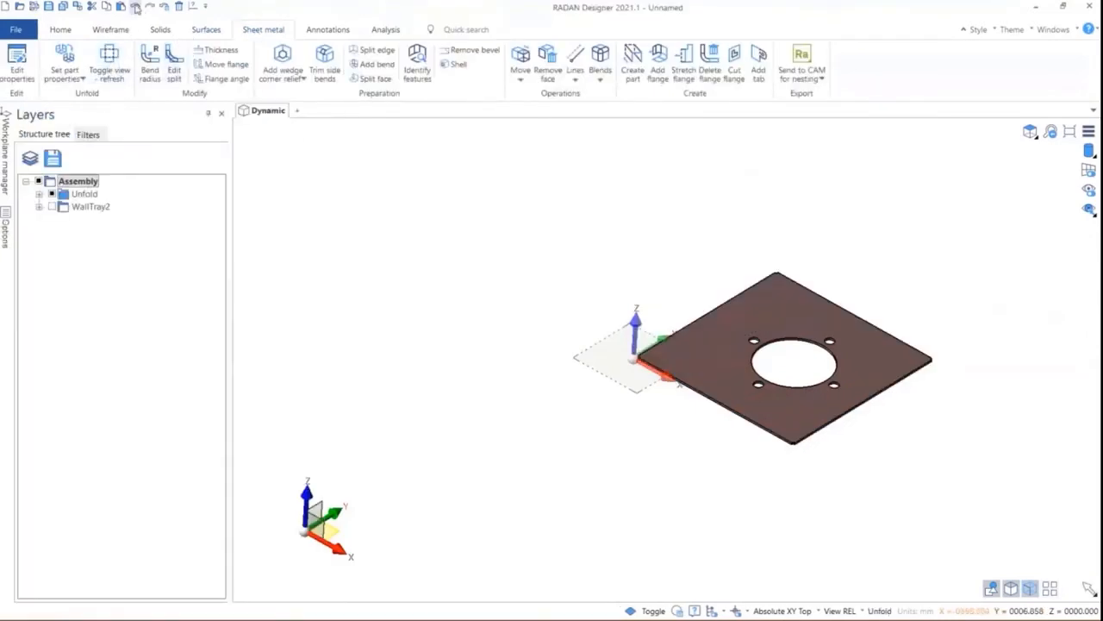
left_click(135, 7)
scroll(791, 257, "up", 2)
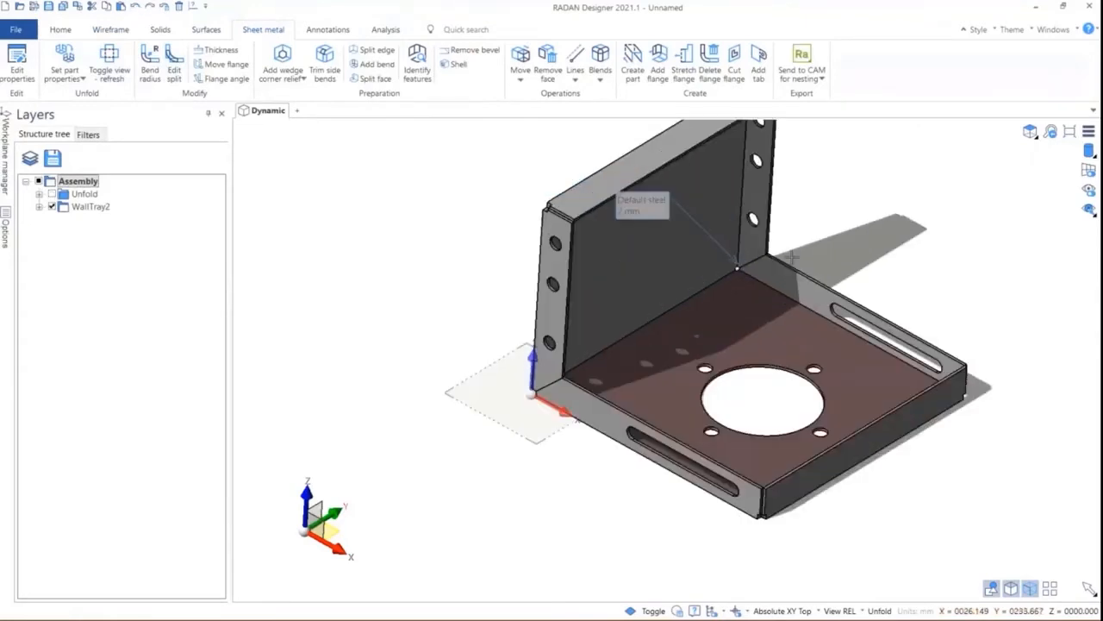
middle_click_drag(791, 257, 763, 257)
left_click(762, 257)
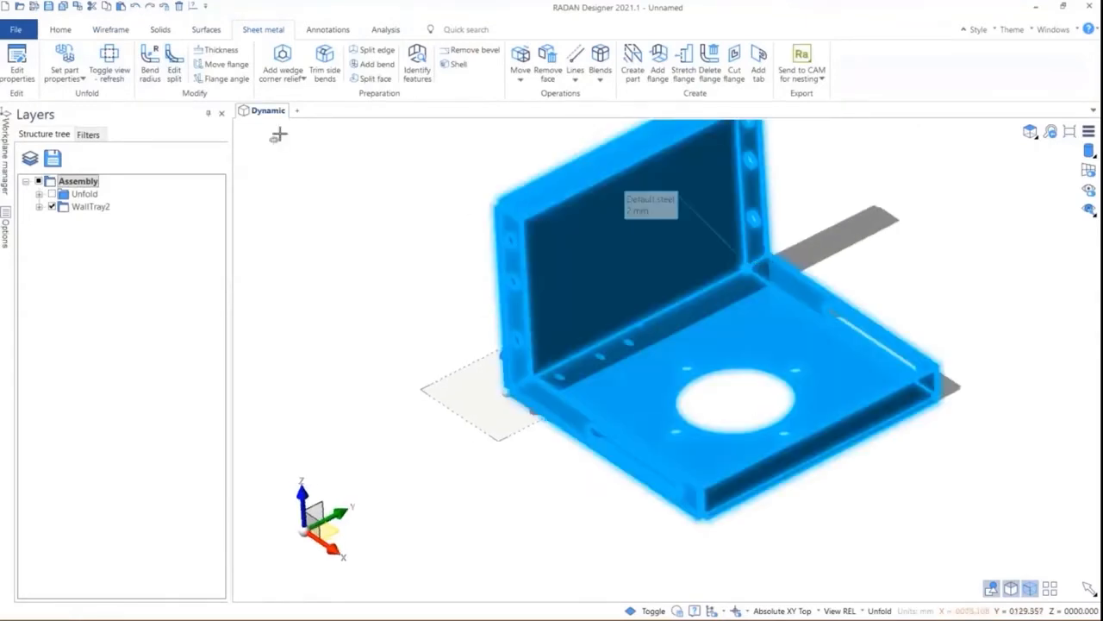
scroll(523, 148, "up", 1)
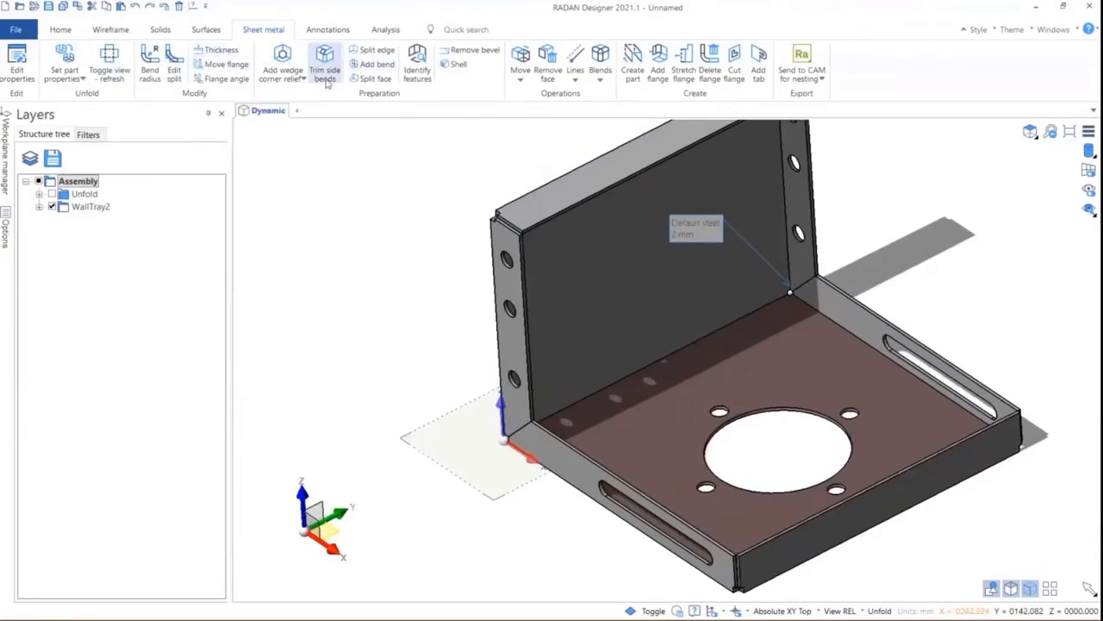
Add bends with a 2 mm inner radius to all the connected outer edges of the tray and apply them.
left_click(376, 64)
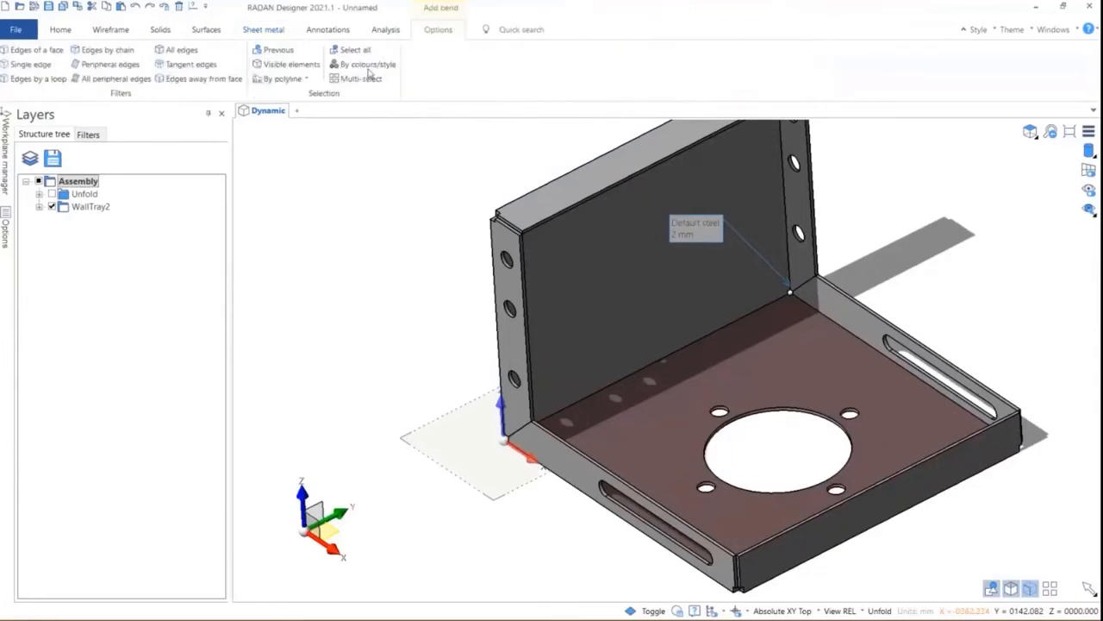
left_click(532, 183)
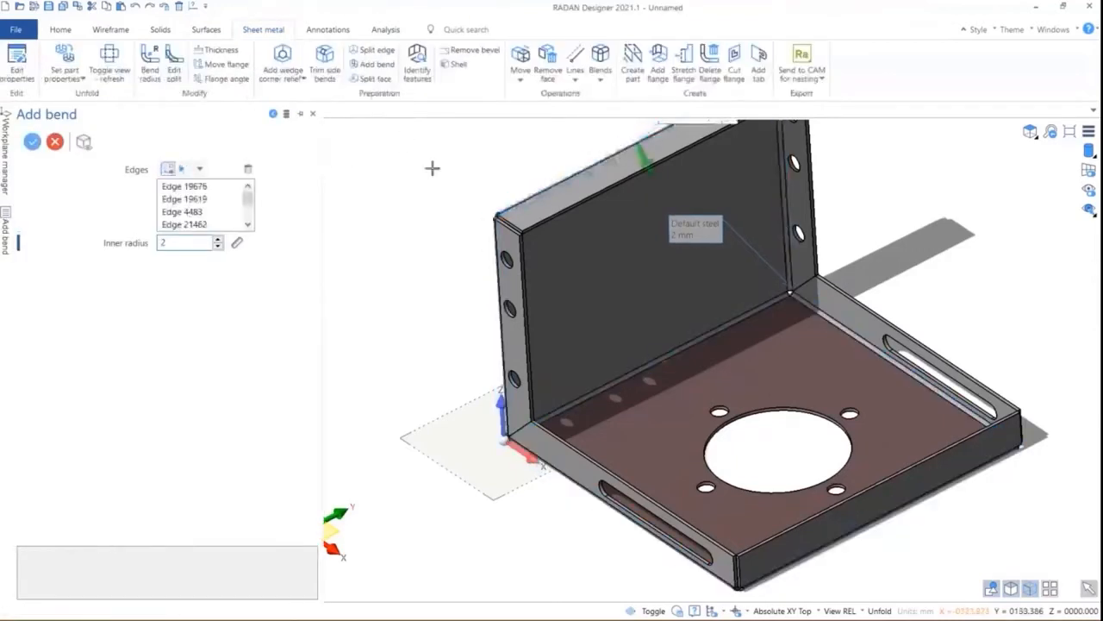
left_click(31, 143)
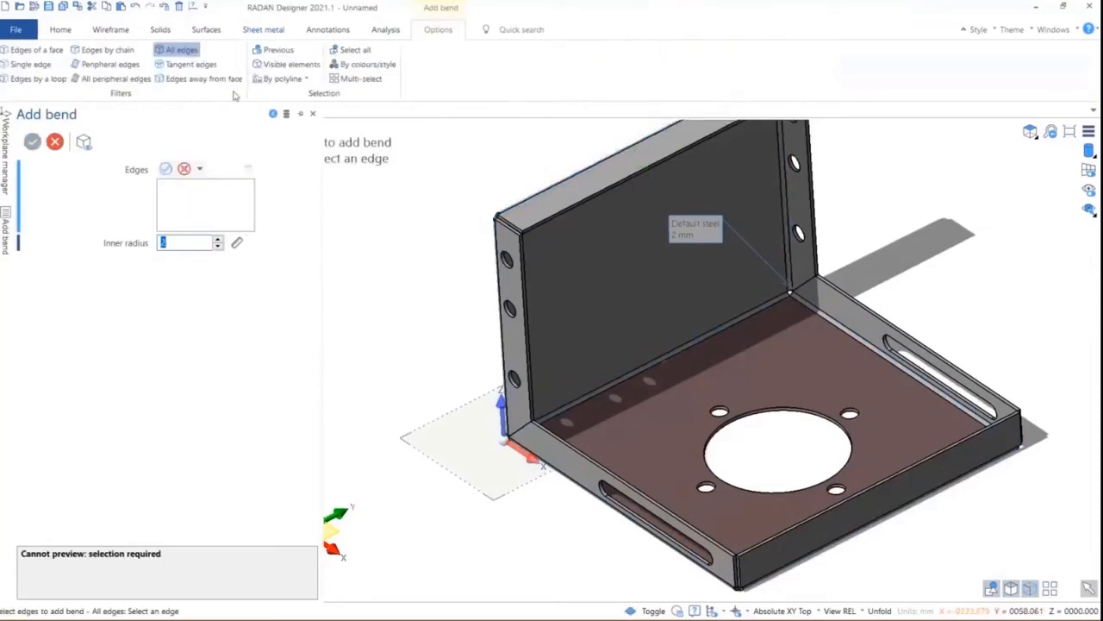
Unfold the tray, inspect the flat pattern with its bend lines and corners, and switch back to the folded model.
left_click(263, 29)
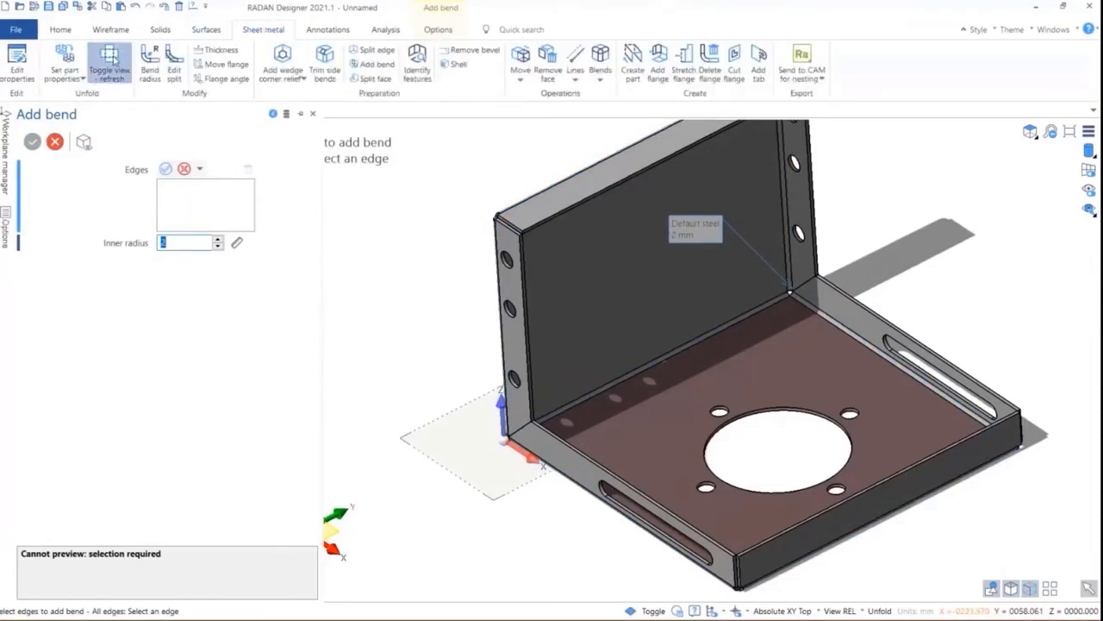
scroll(445, 279, "down", 2)
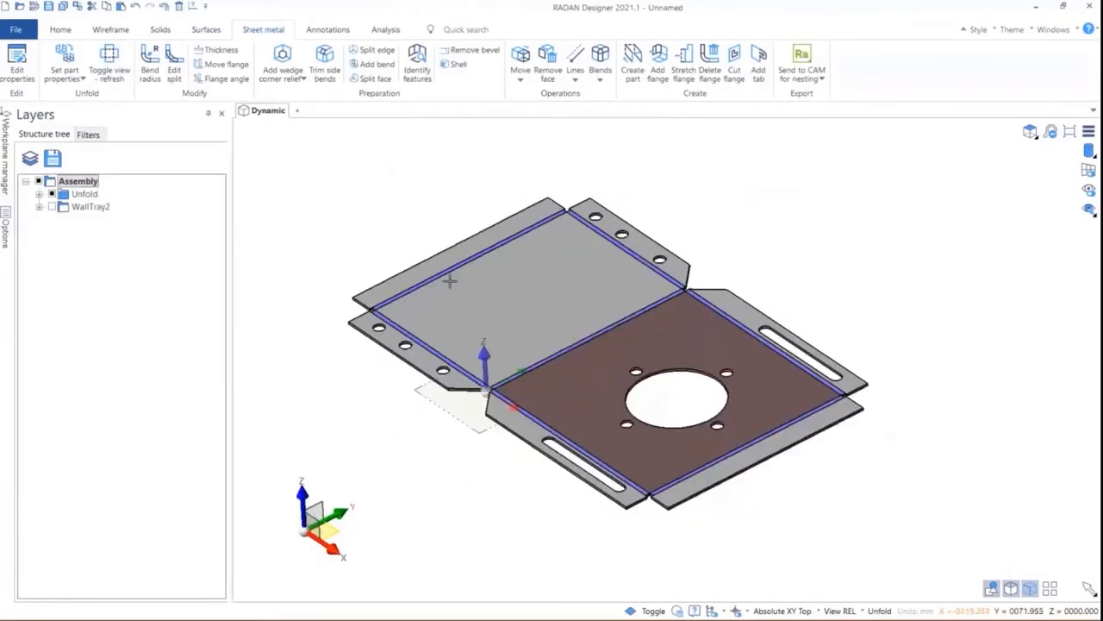
middle_click_drag(640, 336, 669, 405)
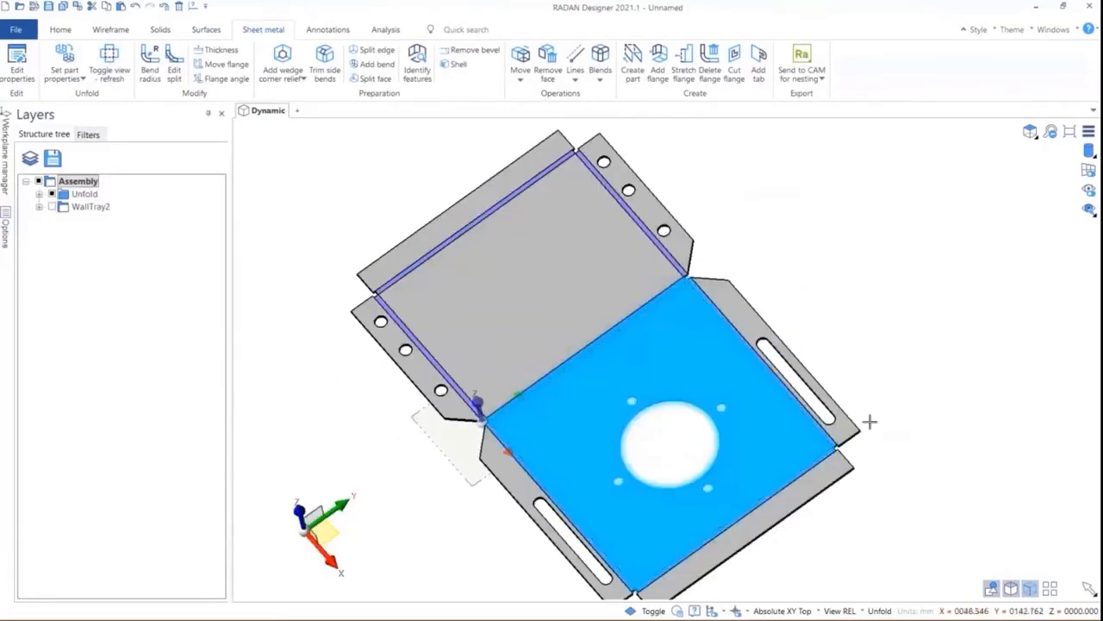
scroll(869, 422, "up", 3)
scroll(865, 435, "down", 3)
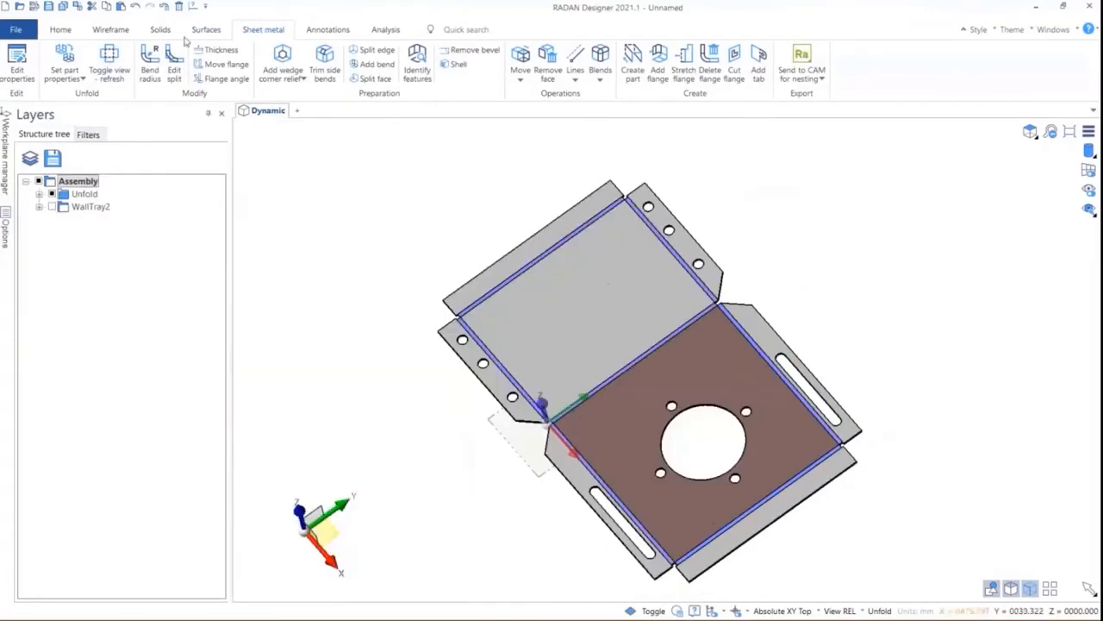
left_click(120, 59)
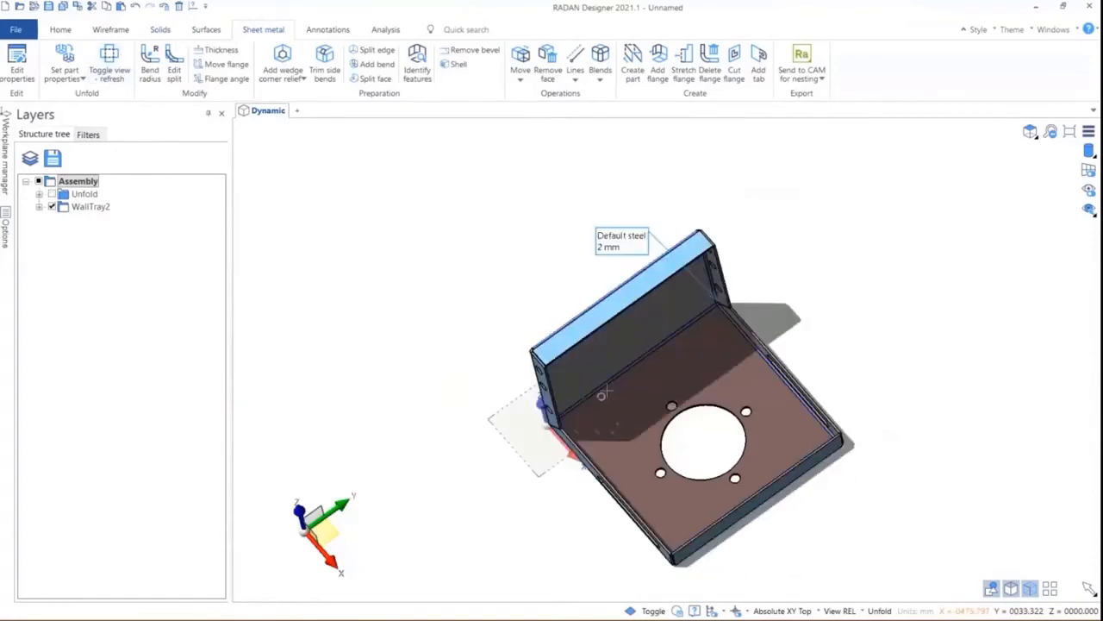
Send the tray to CAM for nesting, saving the part as bob1.VDF in the C:\tmp folder.
middle_click_drag(606, 390, 610, 335)
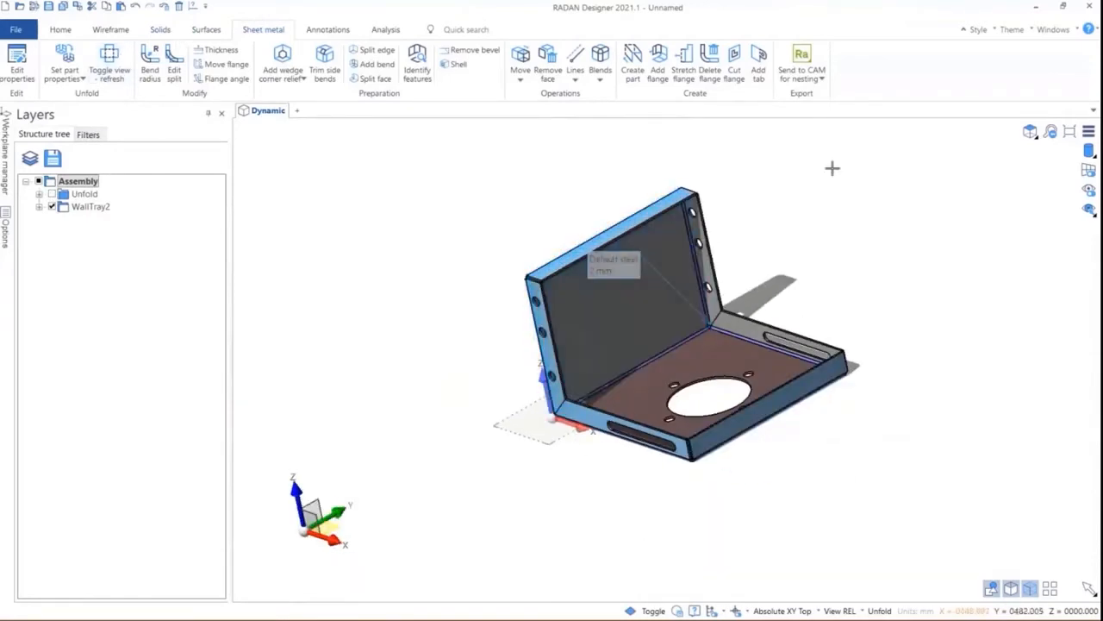
left_click(802, 58)
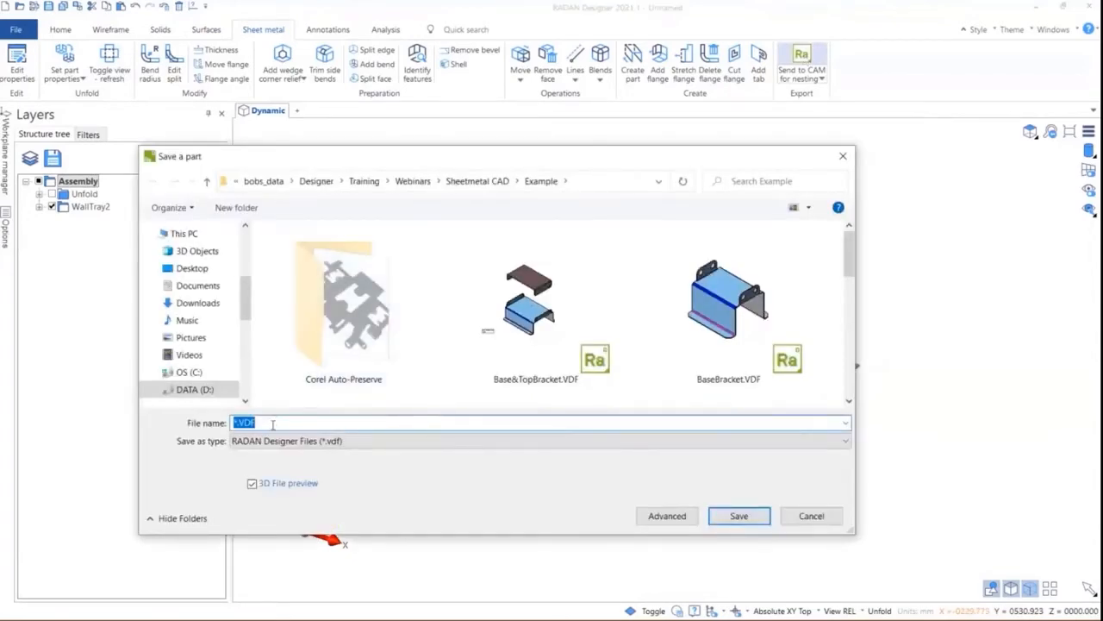
left_click(199, 377)
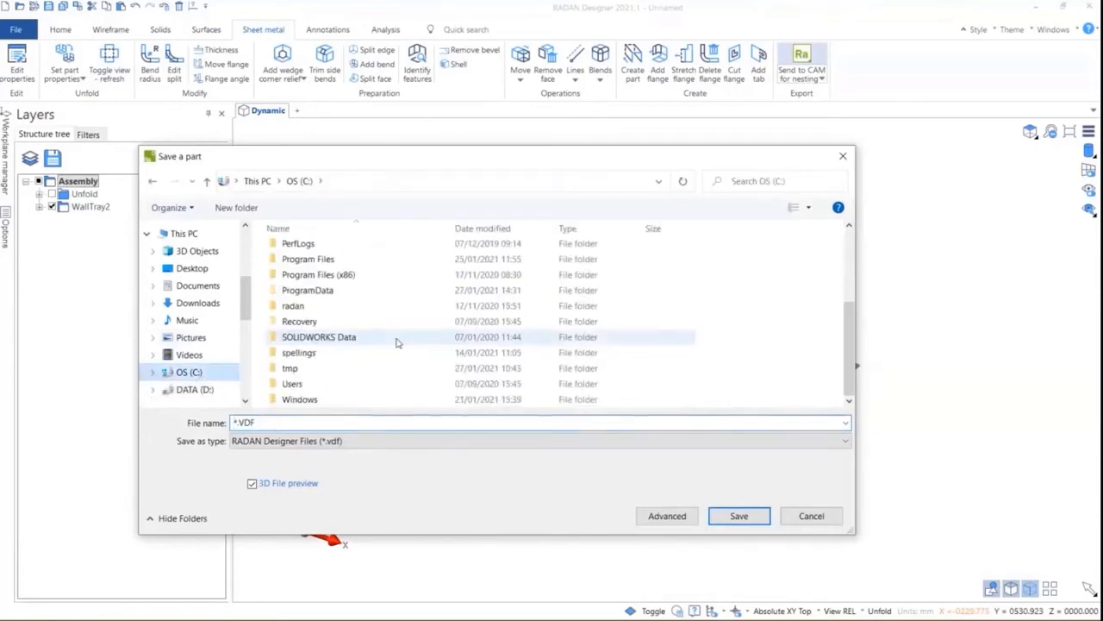
double_click(290, 368)
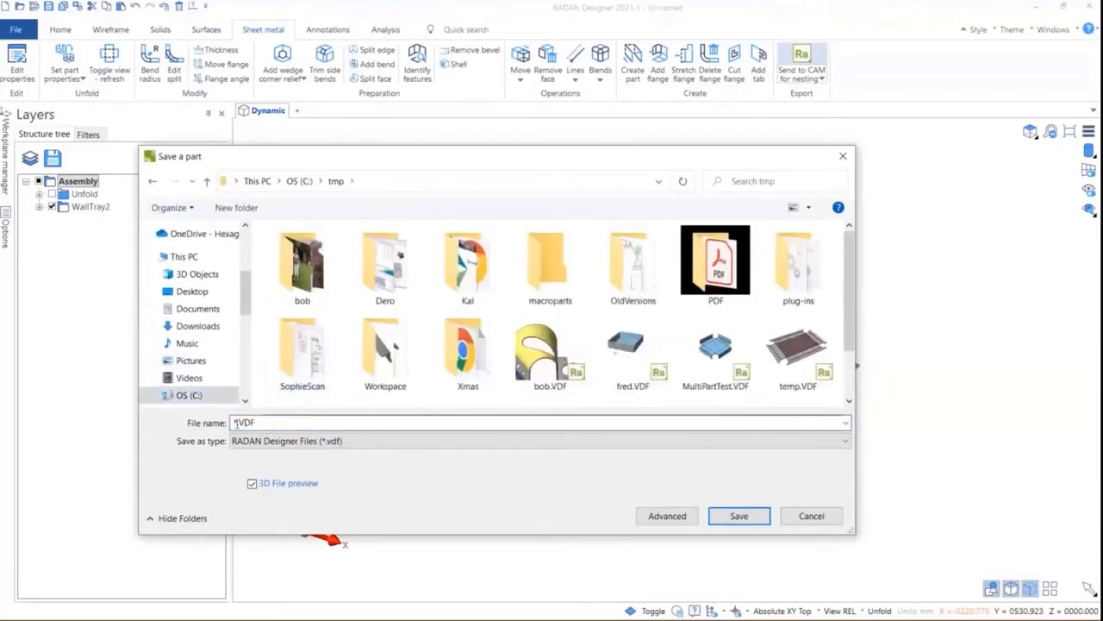
left_click(235, 422)
double_click(247, 422)
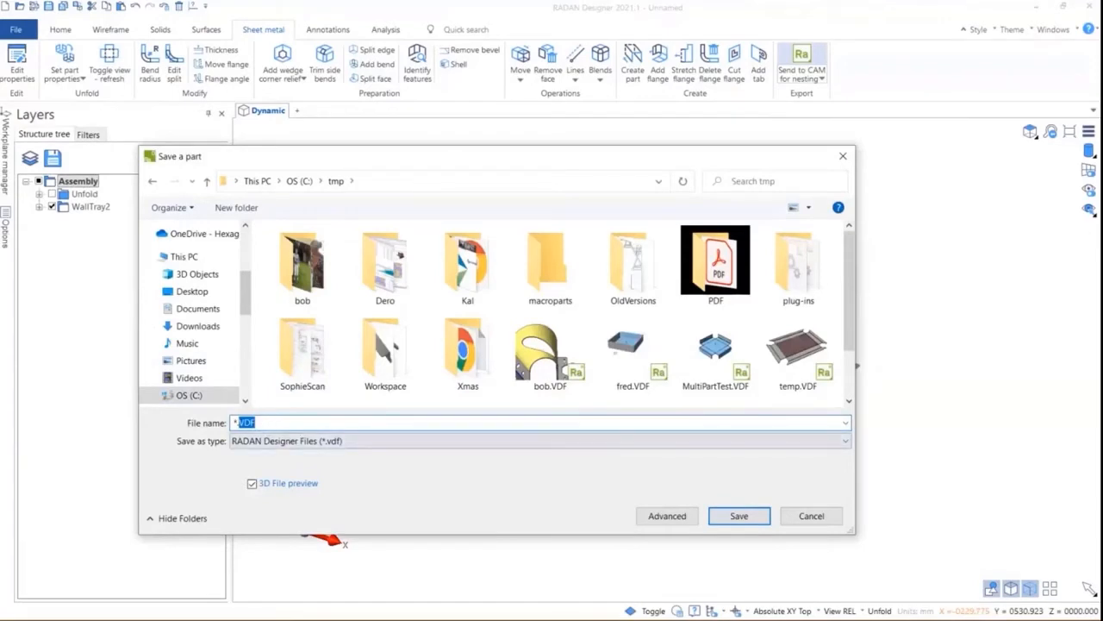
key("Left")
key("BackSpace")
type("bob1")
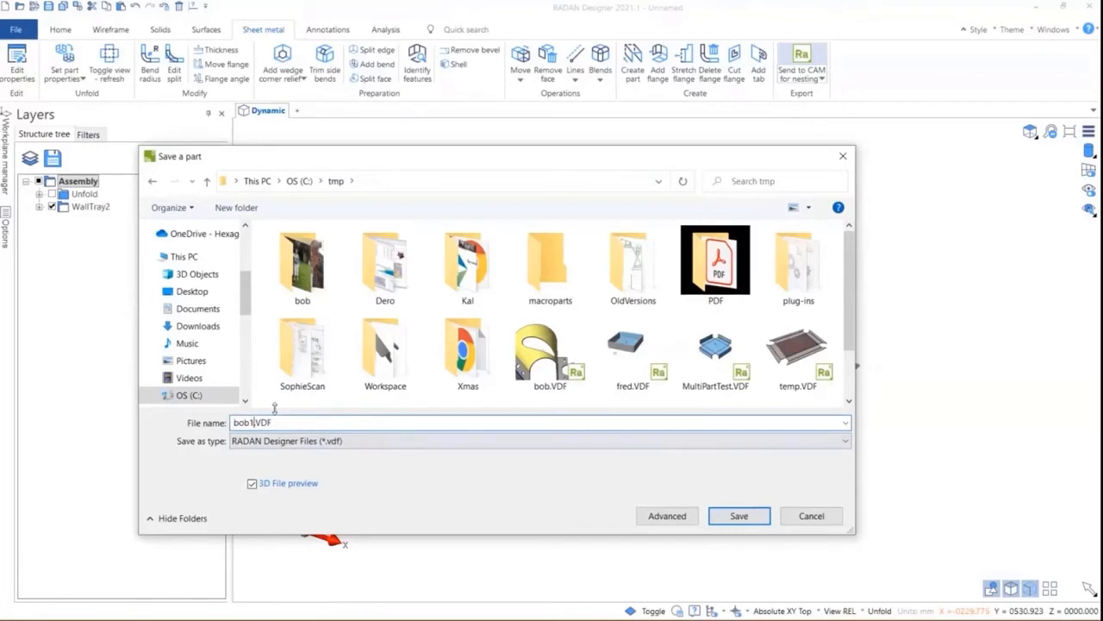
left_click(737, 516)
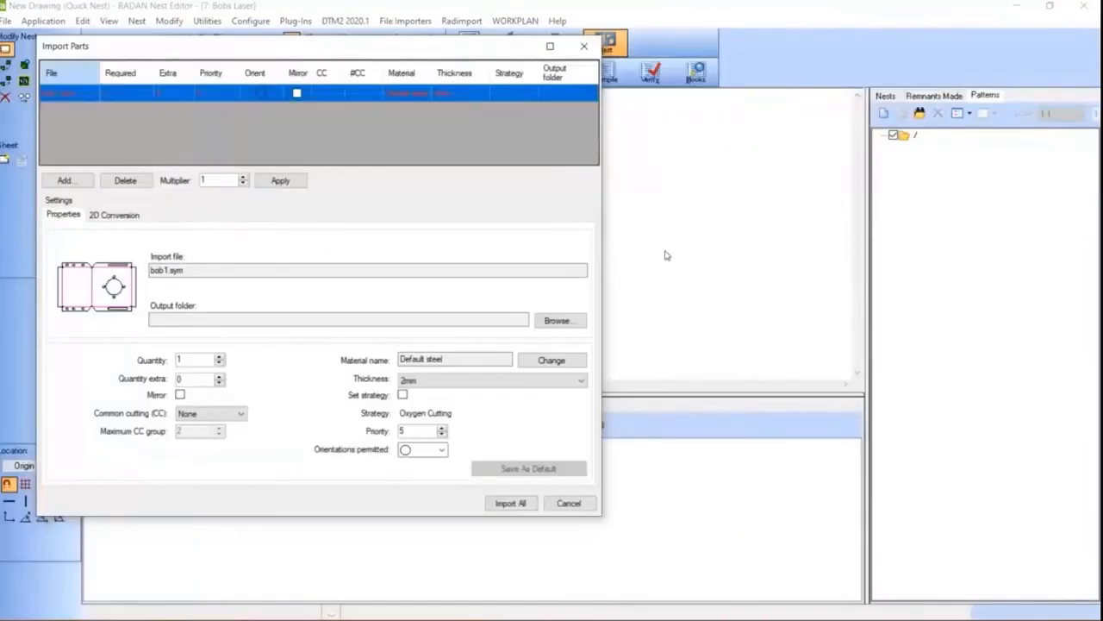
Set C:\tmp as the output folder for bob1.sym and import the part into the nest's parts list.
left_click(557, 320)
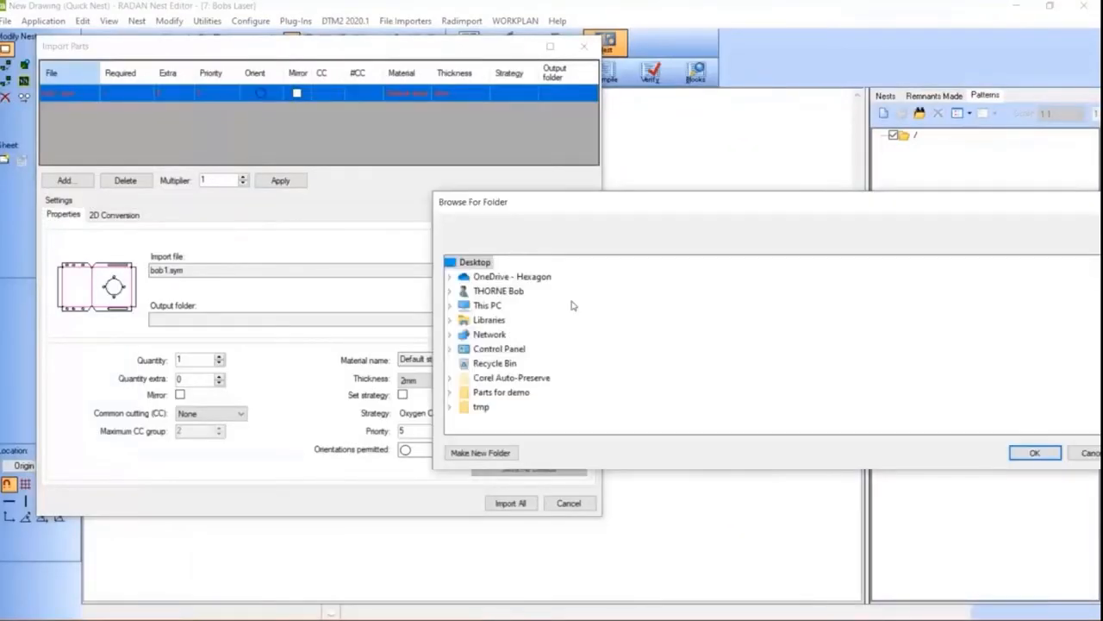
left_click(449, 306)
scroll(516, 351, "down", 2)
scroll(509, 353, "down", 1)
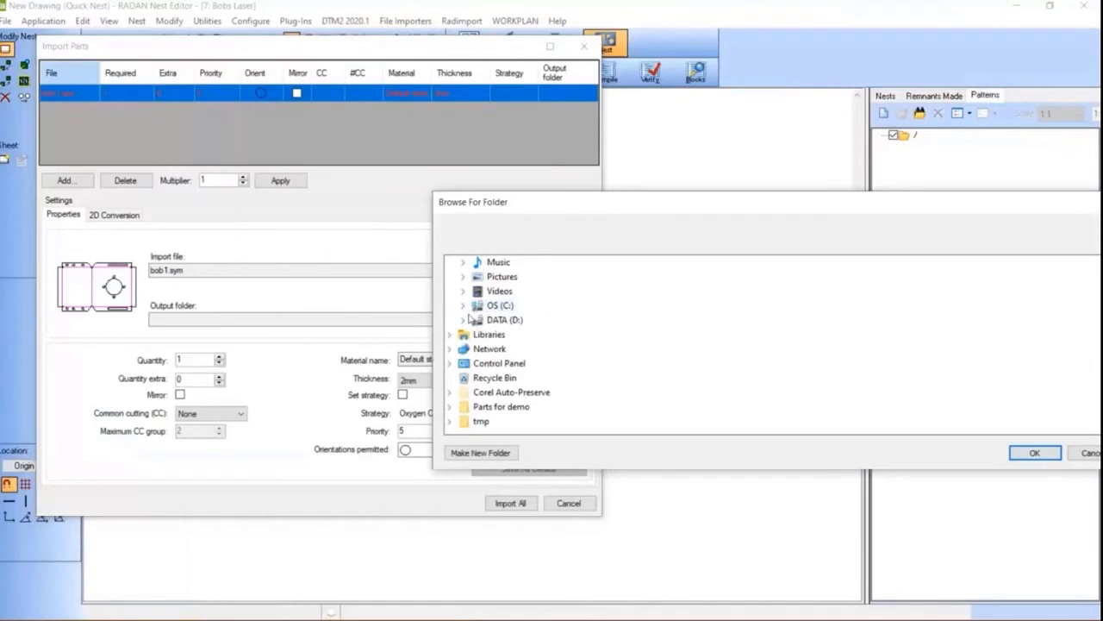
left_click(464, 307)
scroll(483, 345, "down", 3)
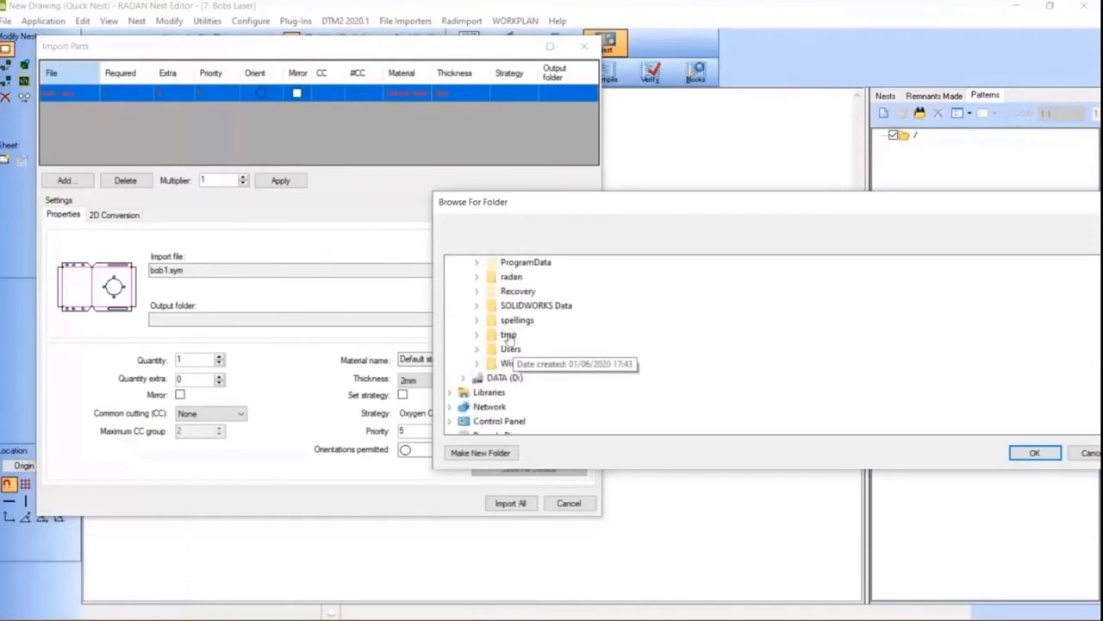
double_click(509, 336)
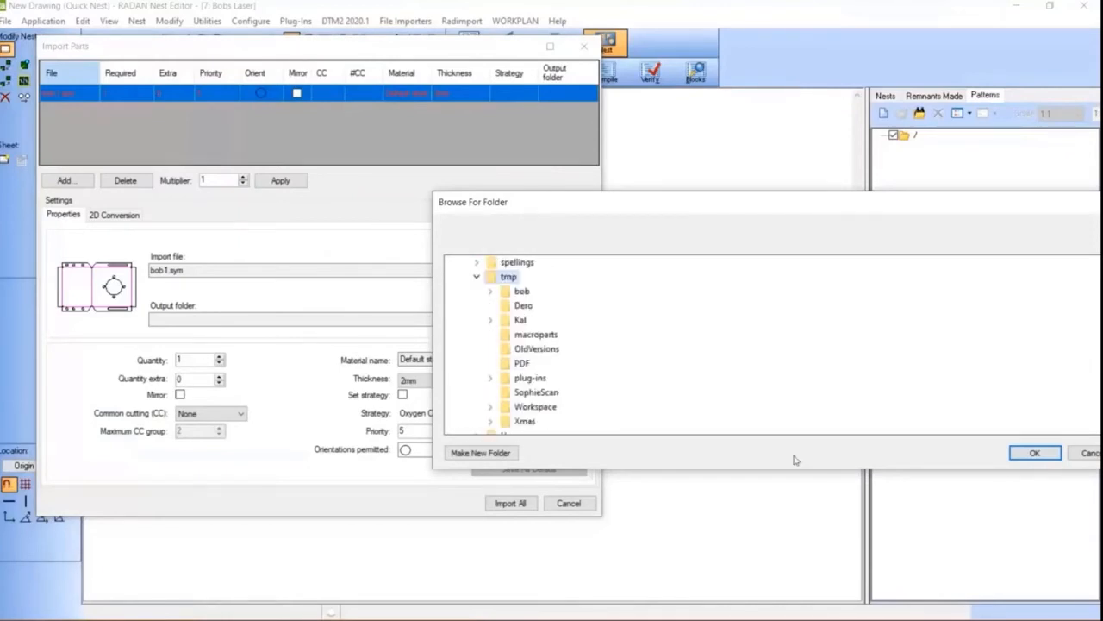
left_click(1037, 453)
left_click(510, 504)
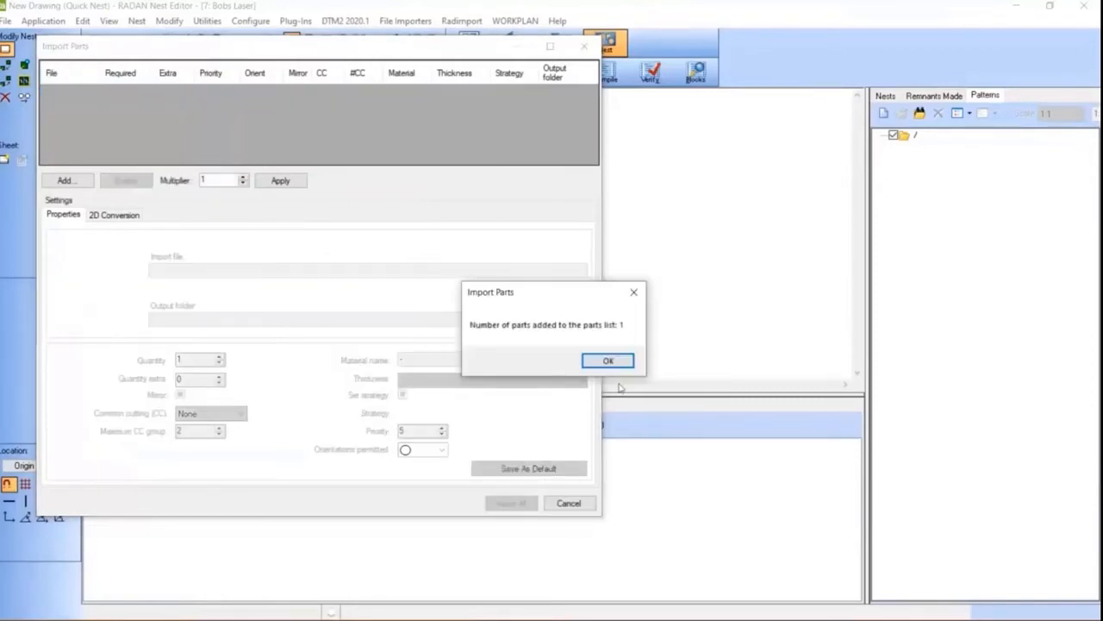
left_click(619, 363)
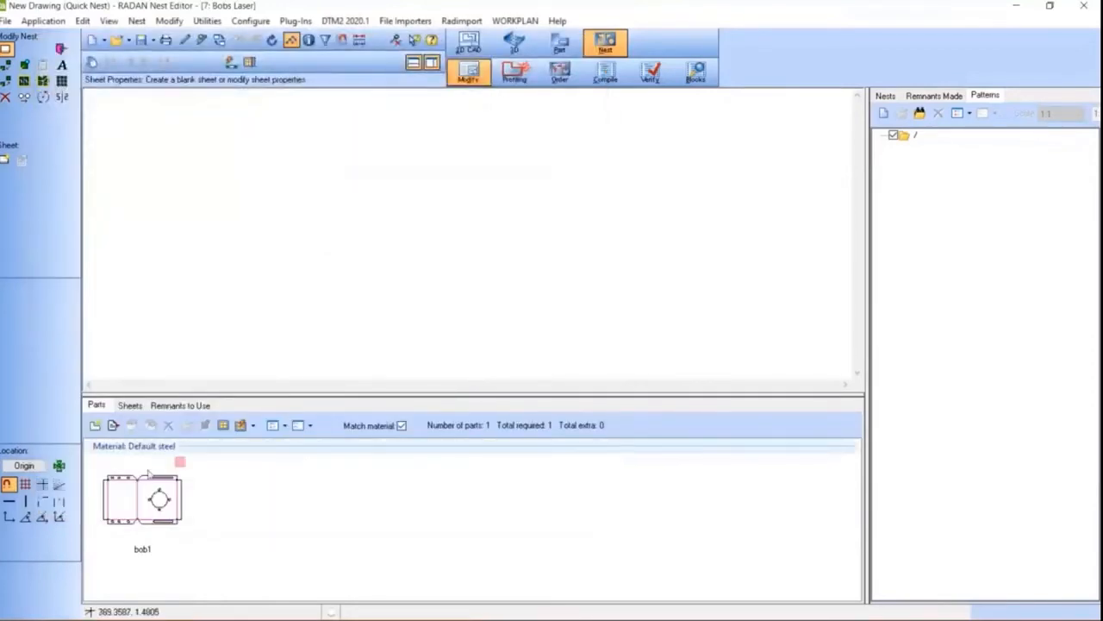
Create a single part nest of bob1 with True shape and Overproduce enabled, and save the 3000 x 1500 mm sheet result.
right_click(175, 512)
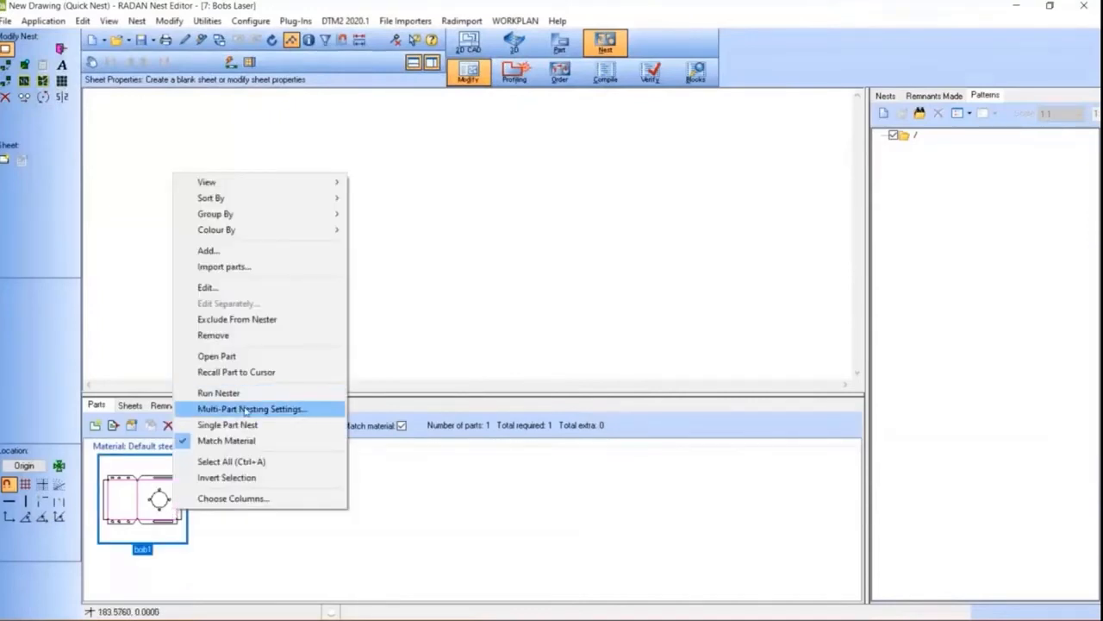
left_click(215, 424)
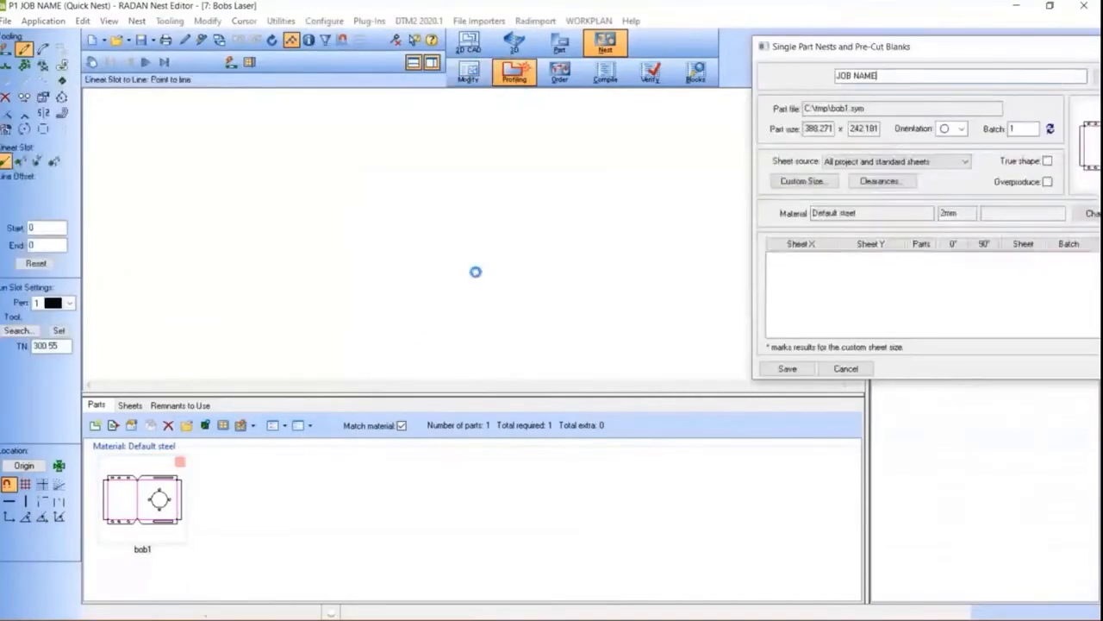
left_click(1047, 161)
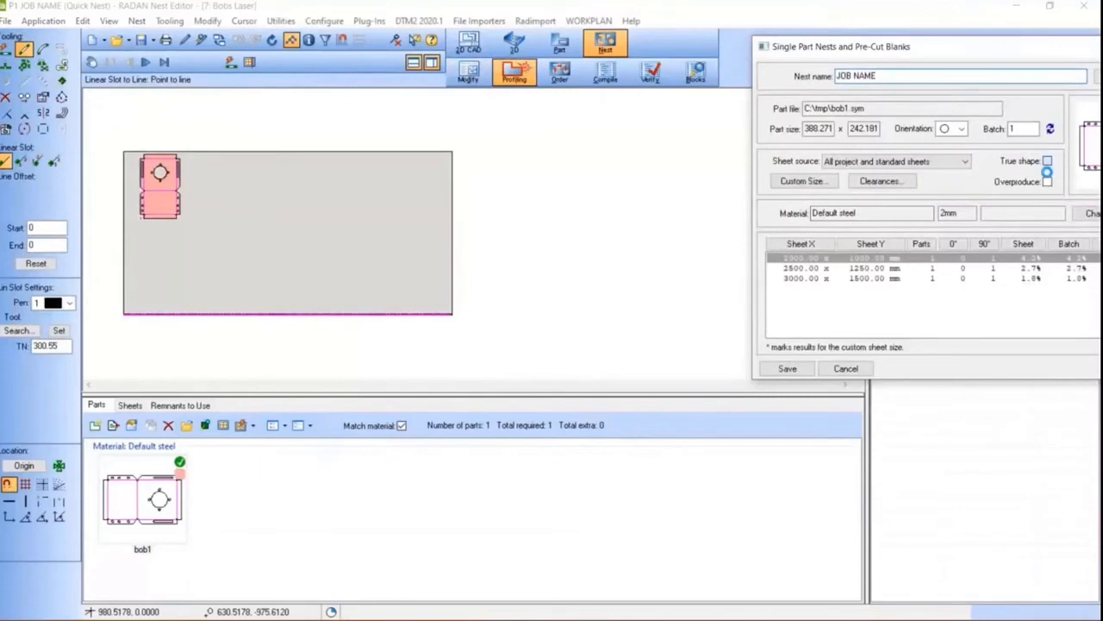
left_click(1049, 182)
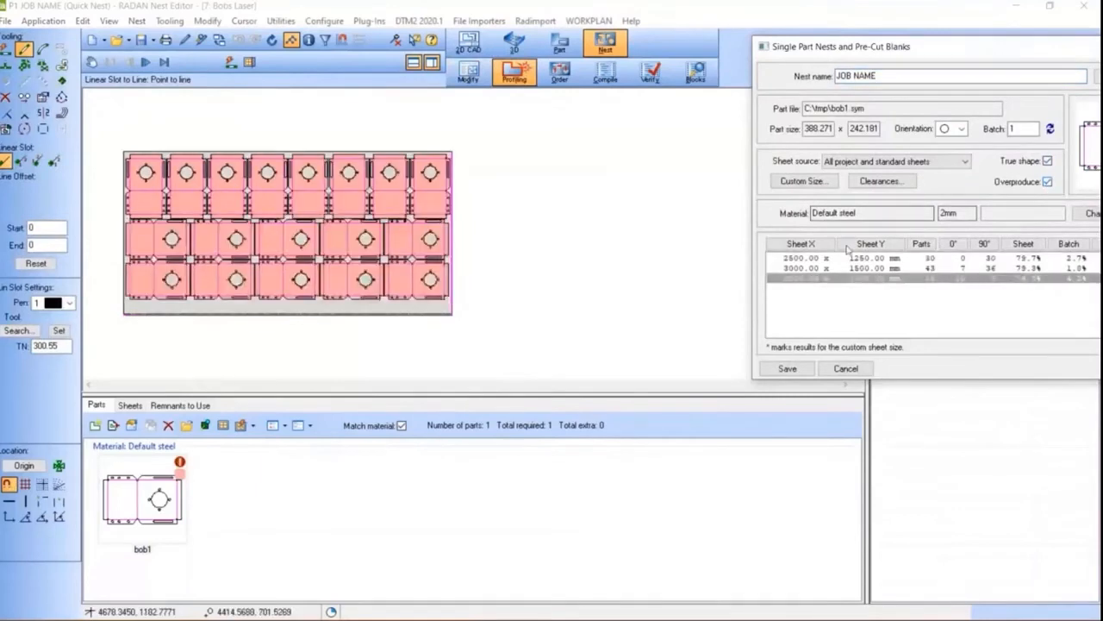
left_click(798, 269)
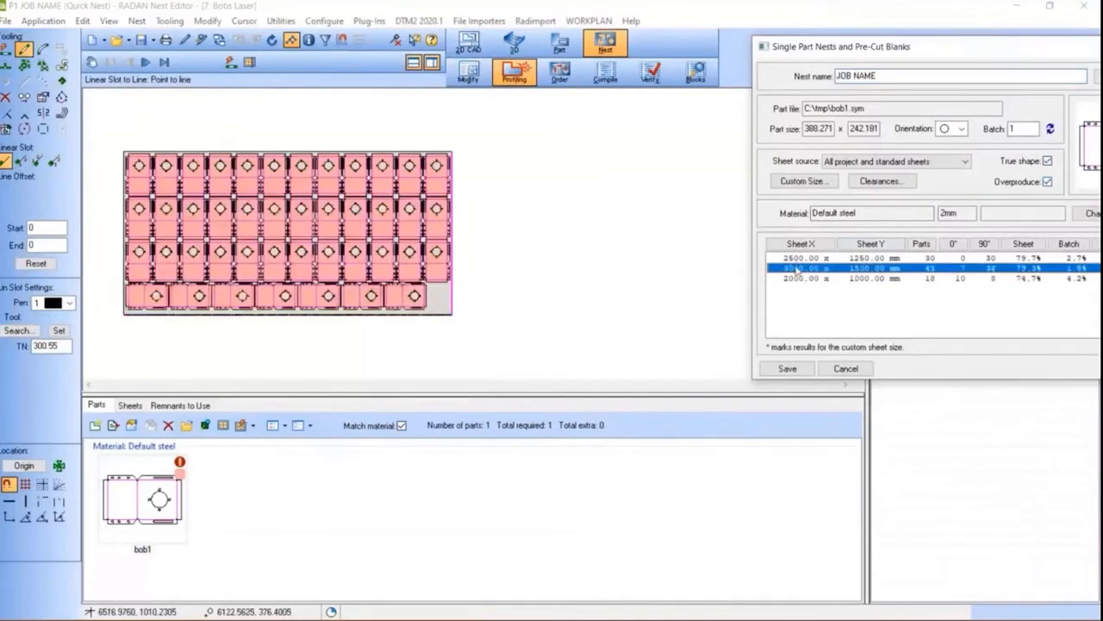
left_click(788, 369)
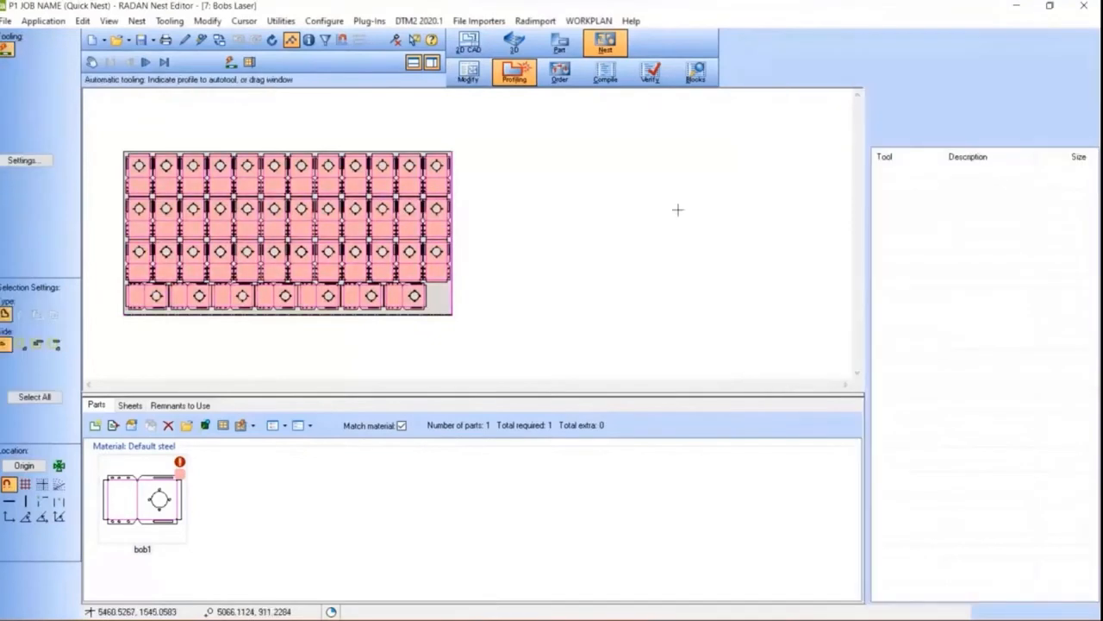
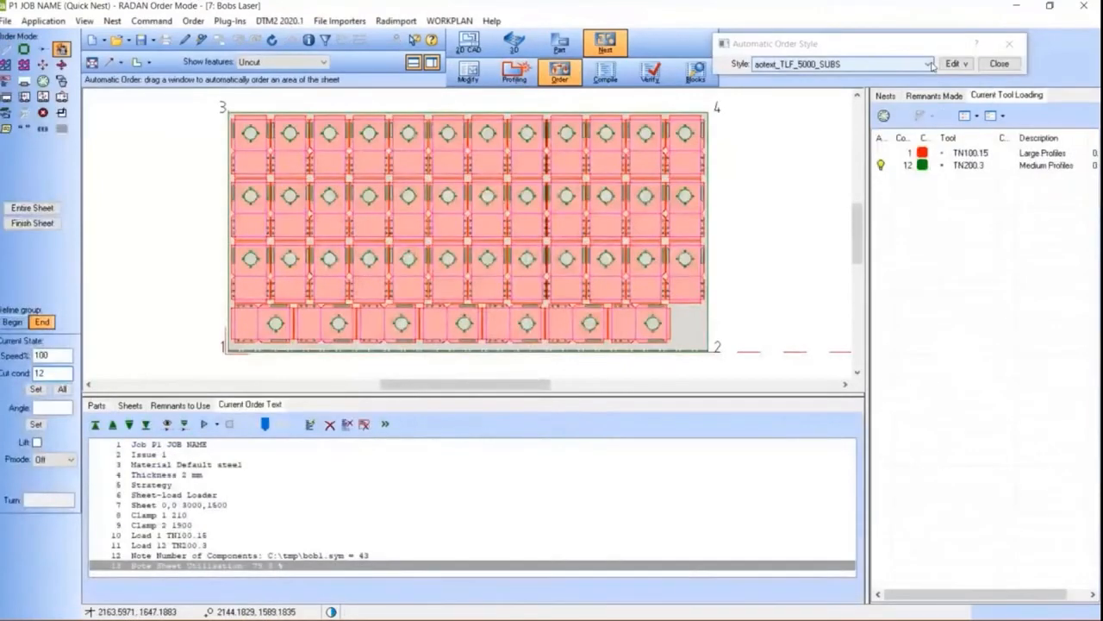
Set the automatic order style to laser normal, play the order from its start, and return to RADAN Designer.
left_click(827, 64)
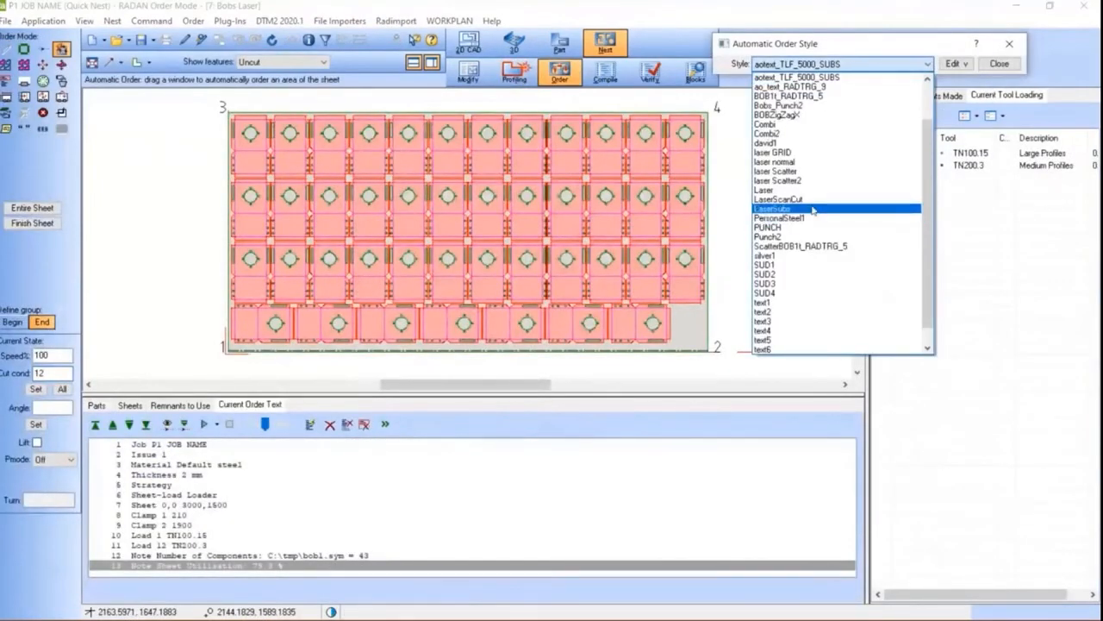
left_click(806, 162)
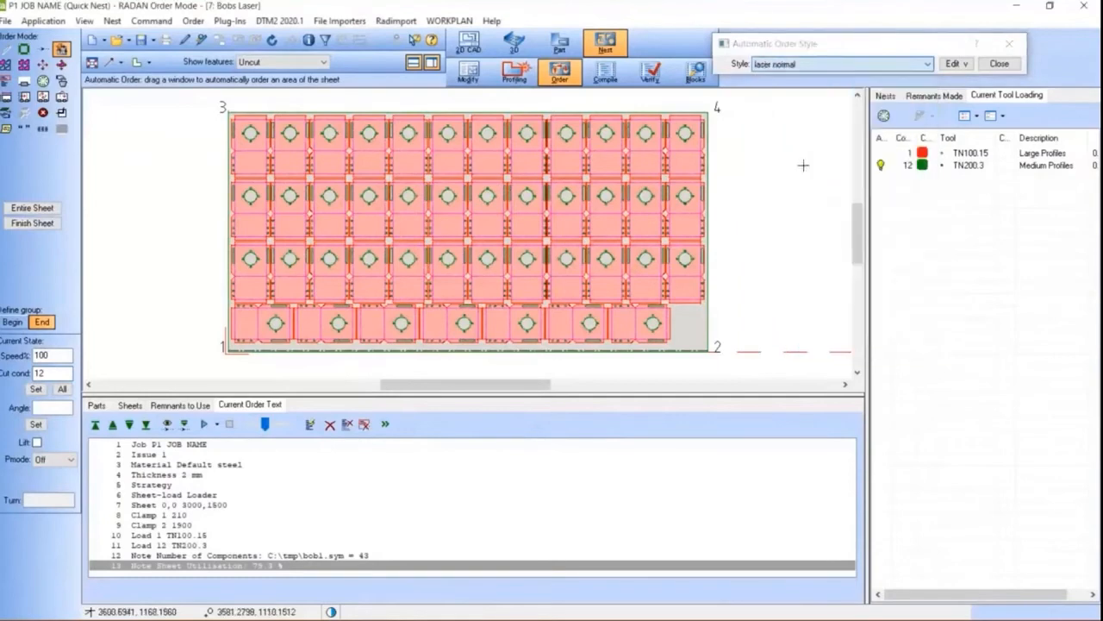
left_click(95, 424)
left_click(203, 423)
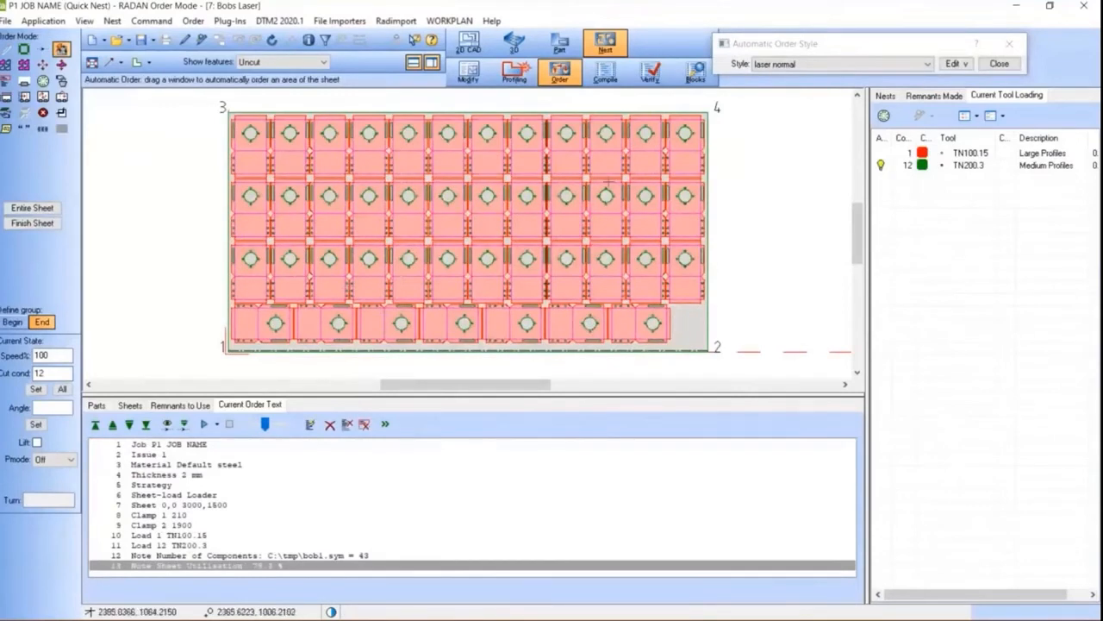
left_click(999, 63)
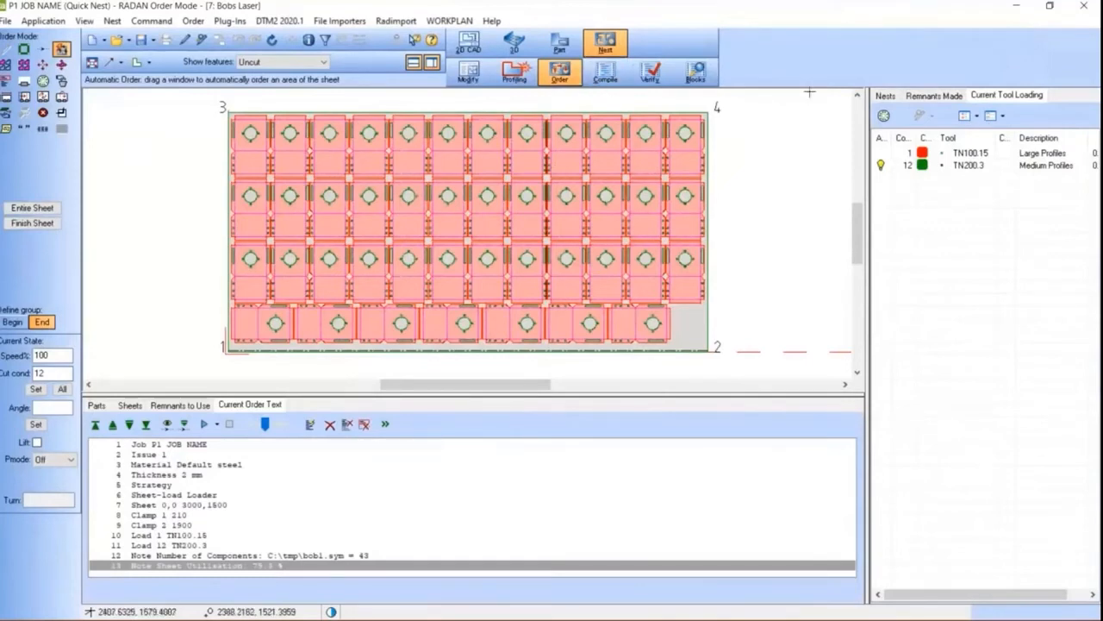
left_click(1088, 6)
Start a circular corner relief between the two bends meeting at the outer corner of the tray's base beside the slotted flange.
scroll(712, 339, "down", 2)
scroll(707, 339, "up", 2)
scroll(702, 340, "up", 2)
middle_click_drag(703, 341, 916, 257)
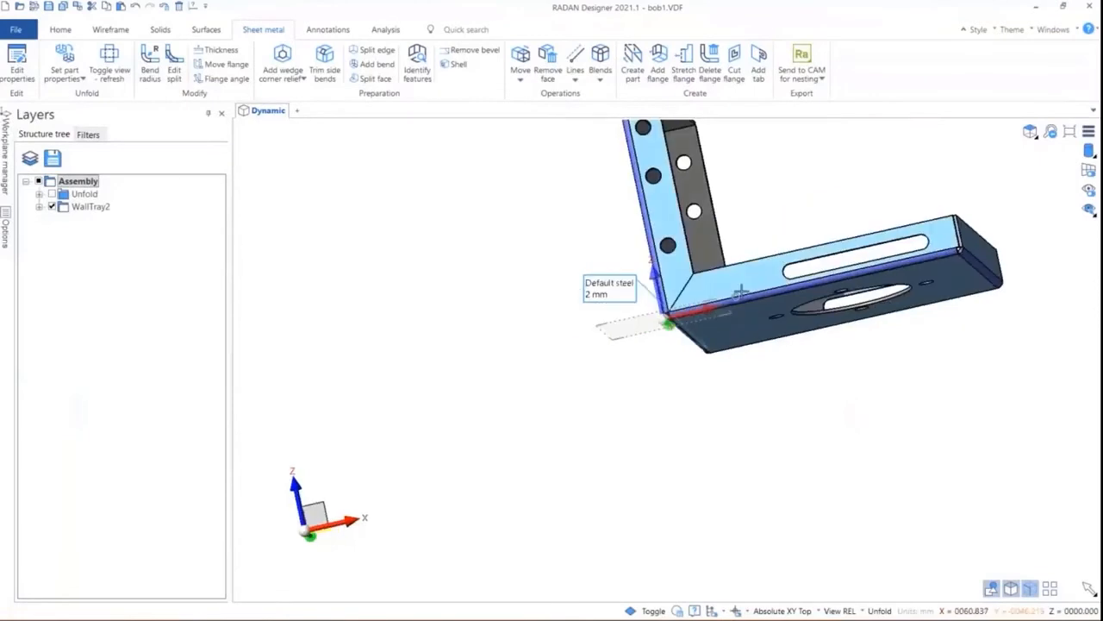
scroll(915, 257, "up", 2)
scroll(933, 244, "up", 3)
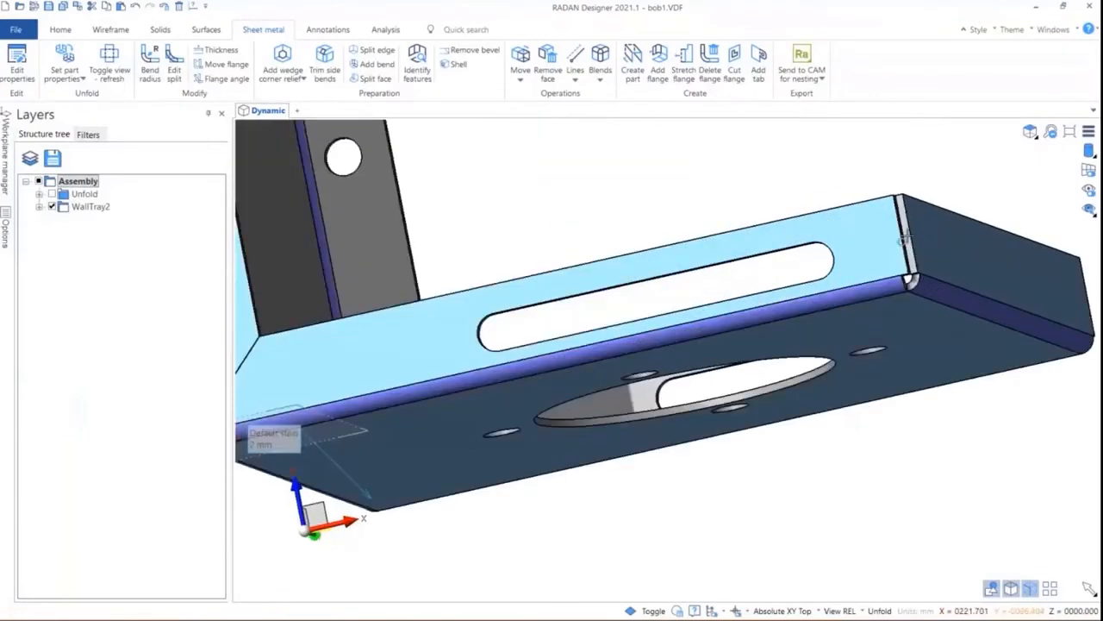
scroll(714, 236, "down", 4)
scroll(848, 205, "up", 3)
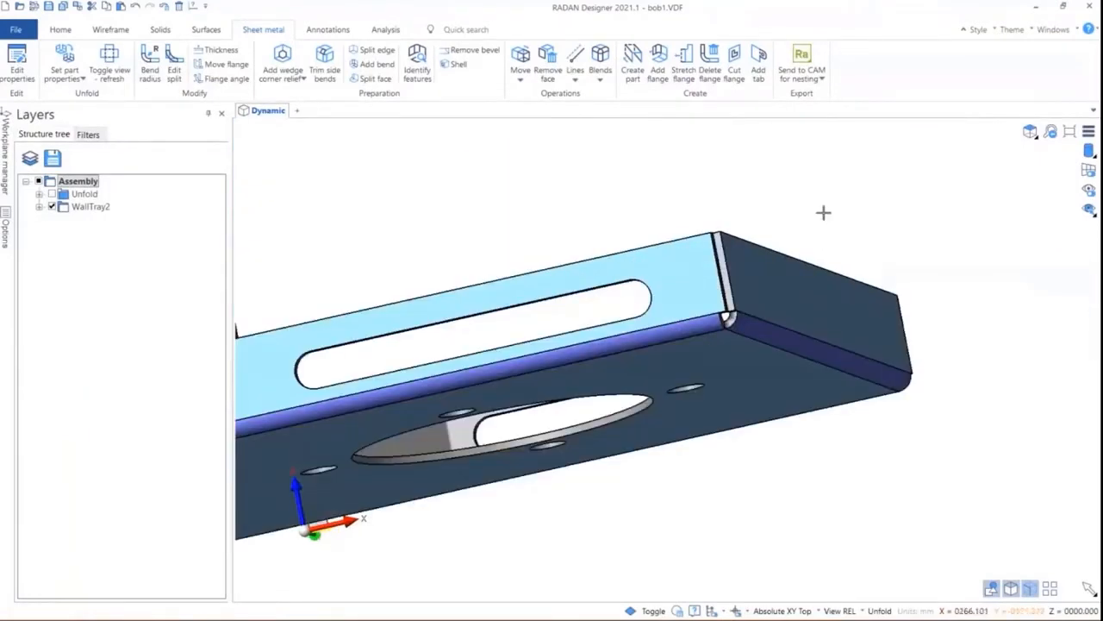
scroll(800, 212, "down", 2)
scroll(666, 153, "up", 2)
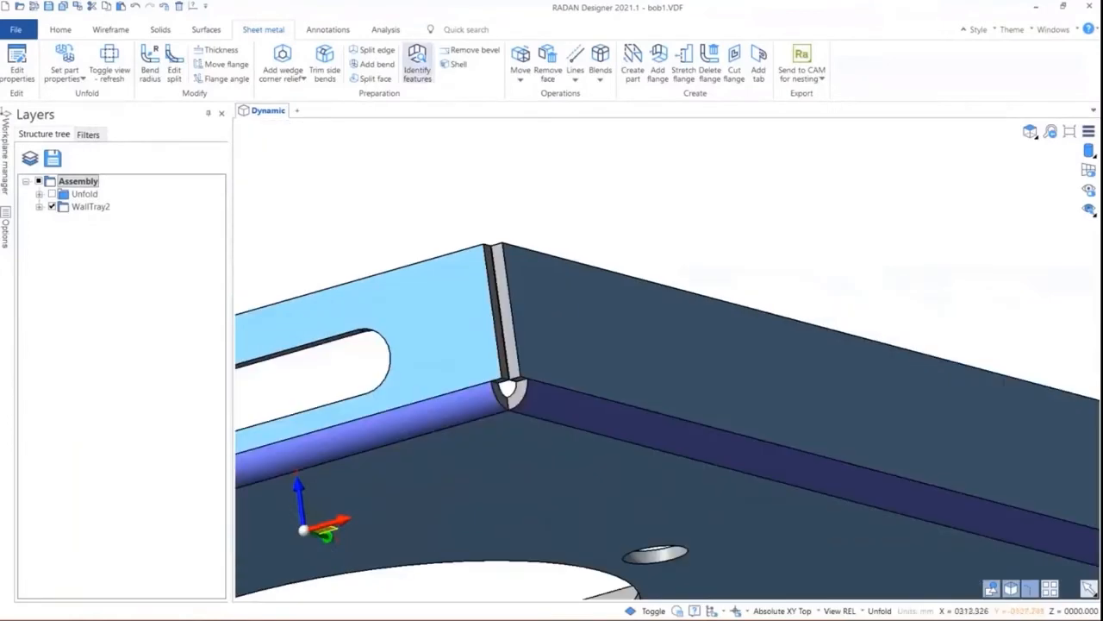
left_click(303, 78)
left_click(304, 108)
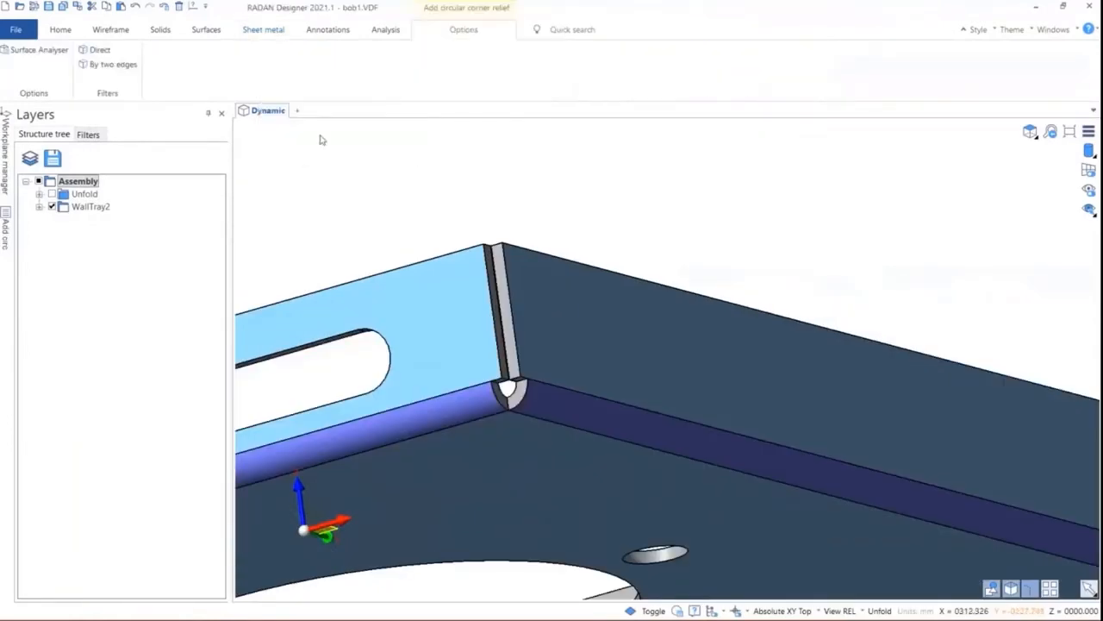
left_click(462, 409)
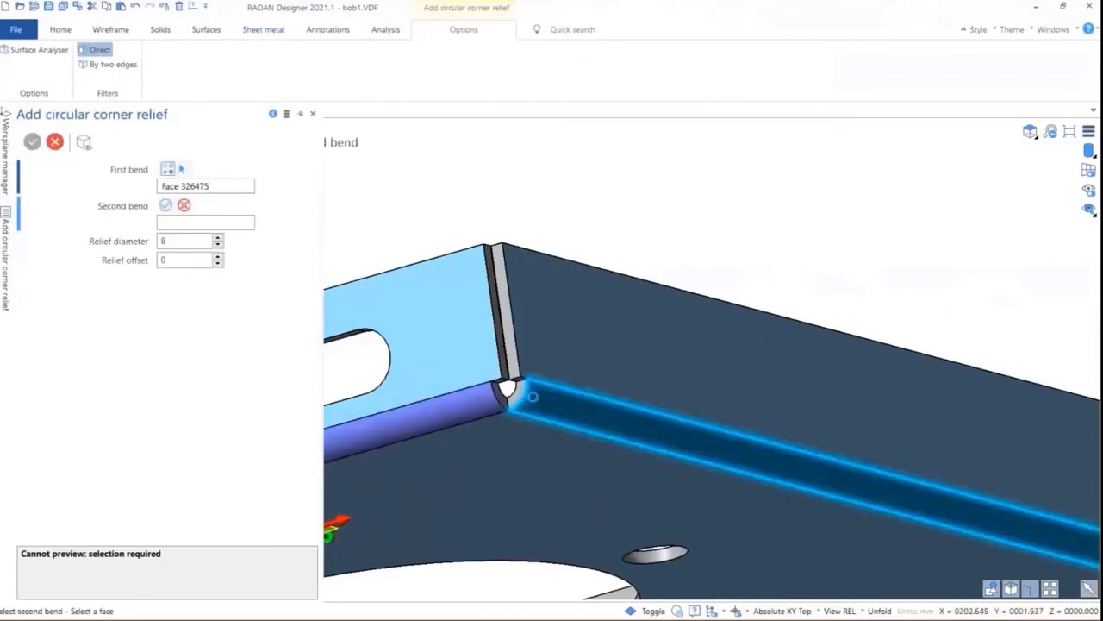
left_click(615, 271)
scroll(537, 449, "up", 3)
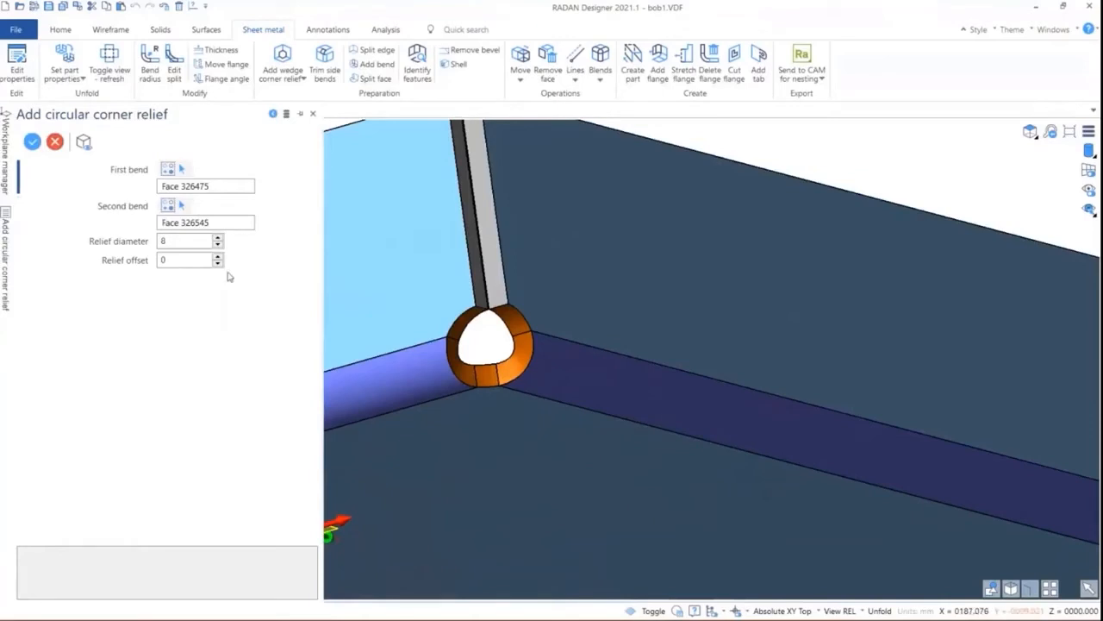
Set the circular corner relief's diameter to 7 and its offset to 0.6, and apply it.
left_click(218, 245)
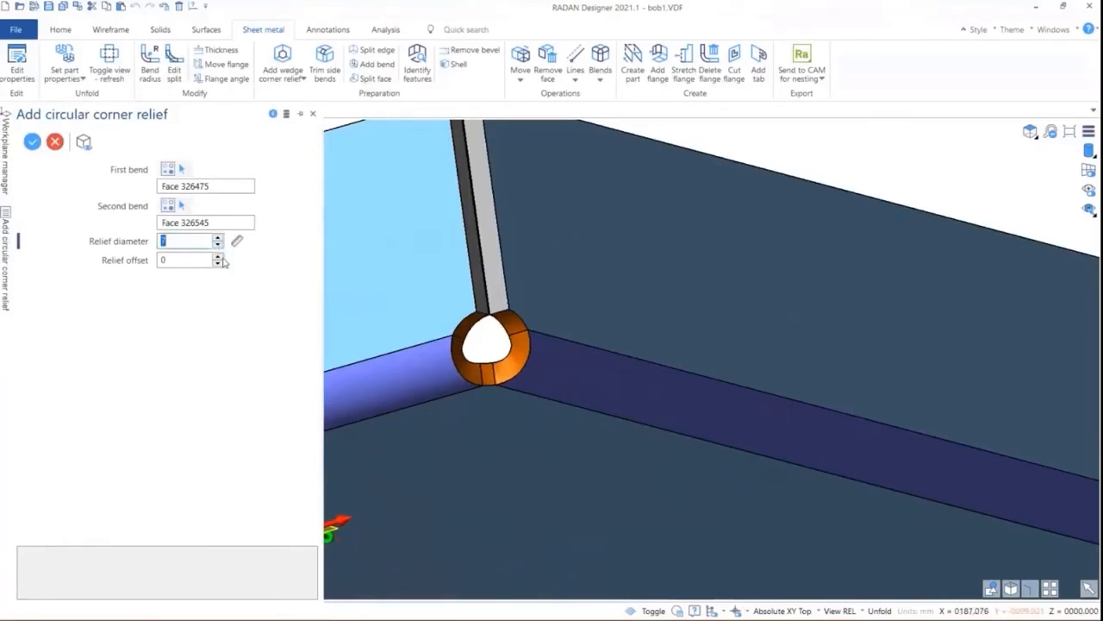
left_click(219, 257)
left_click(221, 257)
left_click(221, 257)
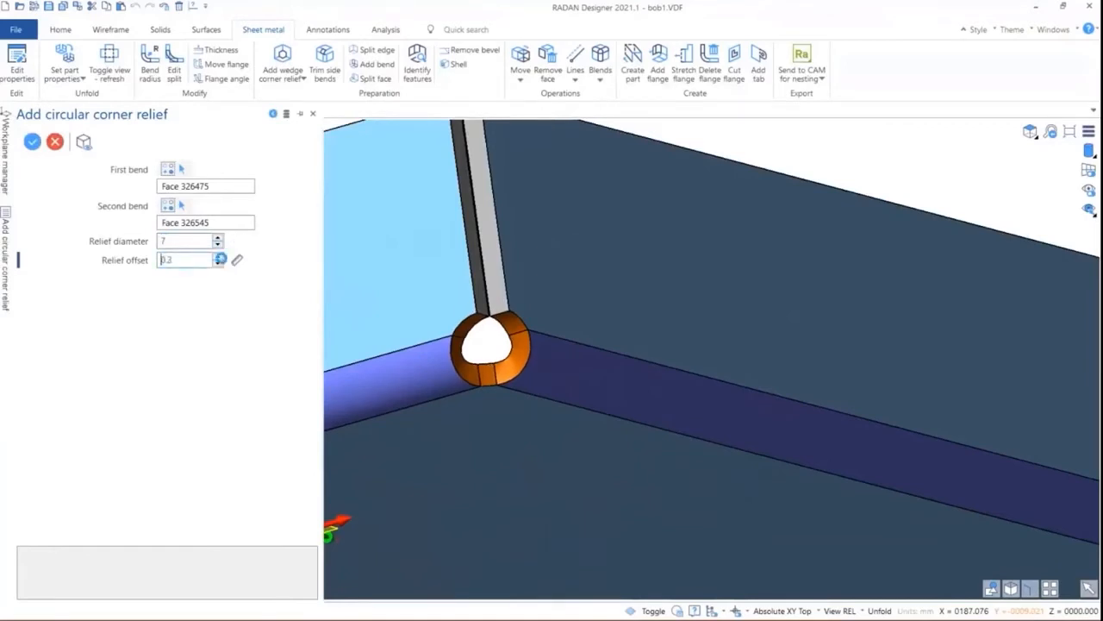
left_click(220, 257)
left_click(219, 262)
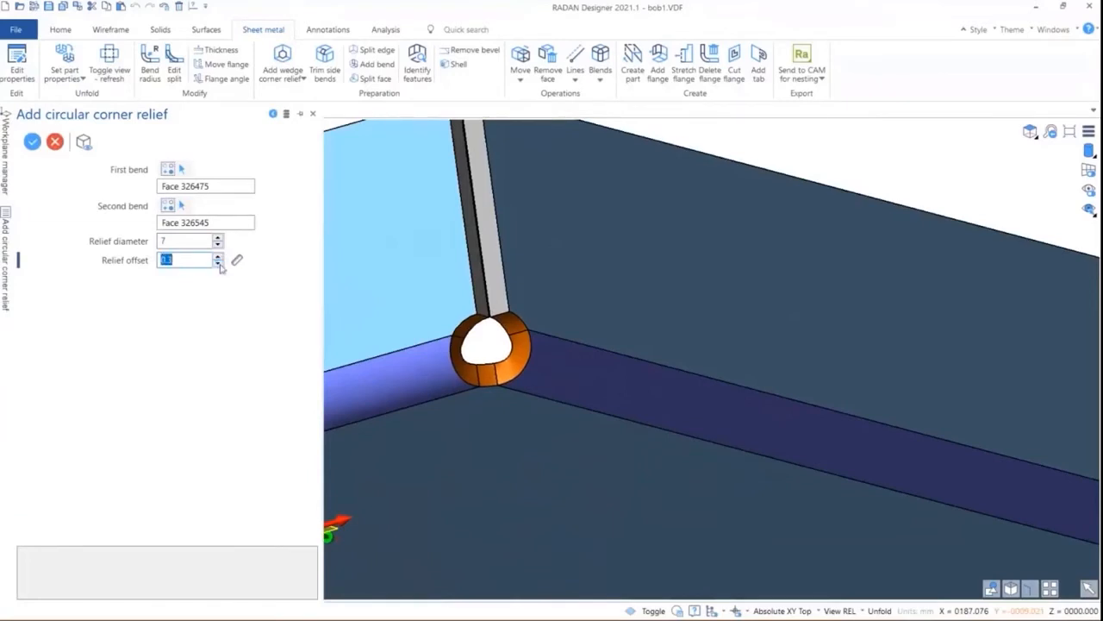
left_click(219, 256)
left_click(220, 256)
left_click(220, 256)
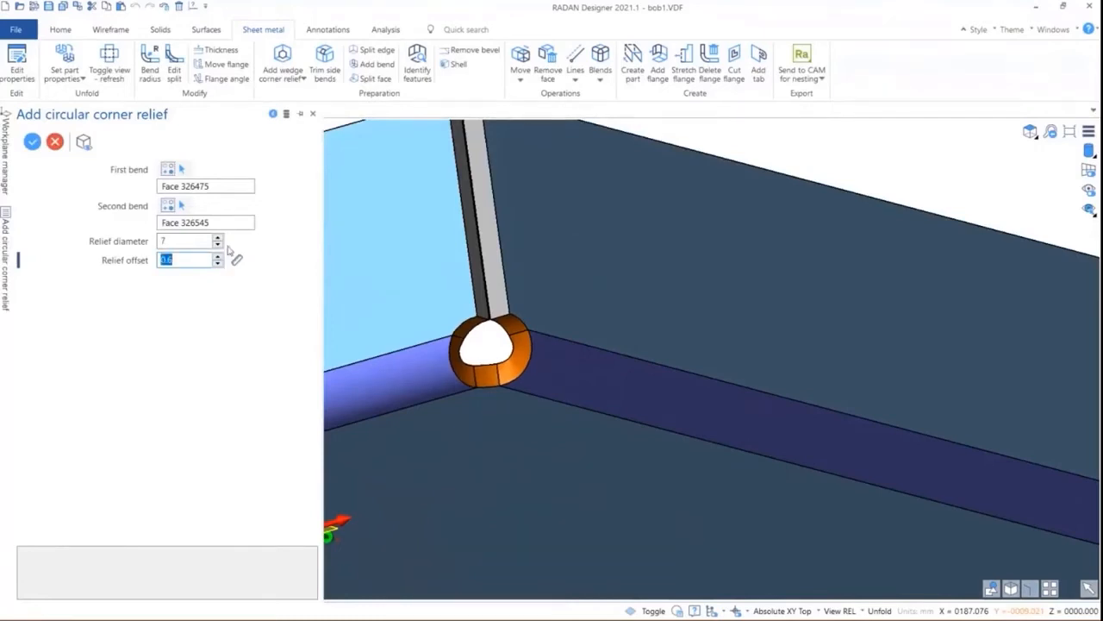
left_click(32, 141)
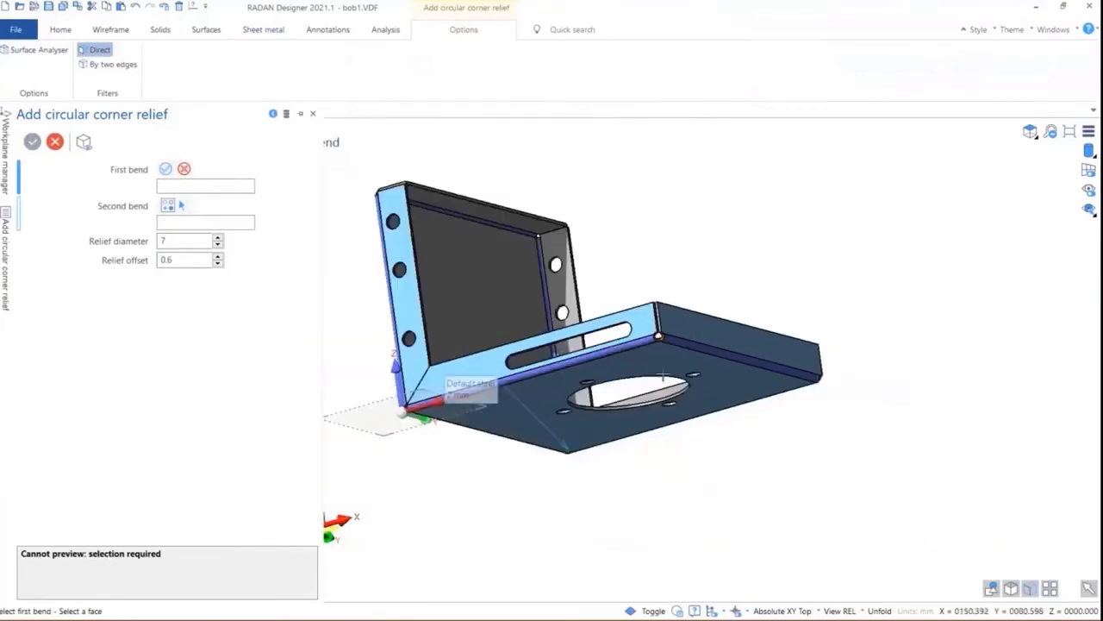
middle_click_drag(663, 374, 712, 313)
scroll(483, 346, "down", 2)
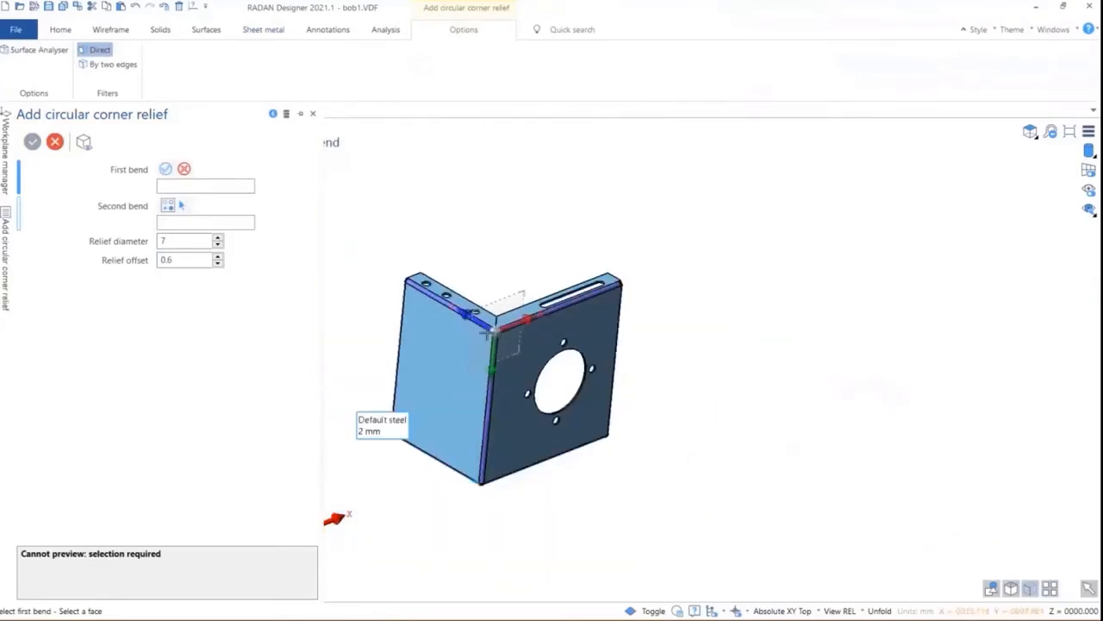
scroll(494, 329, "up", 4)
mouse_move(500, 333)
middle_mouse_down()
mouse_move(542, 341)
mouse_move(496, 342)
mouse_move(500, 329)
middle_mouse_up()
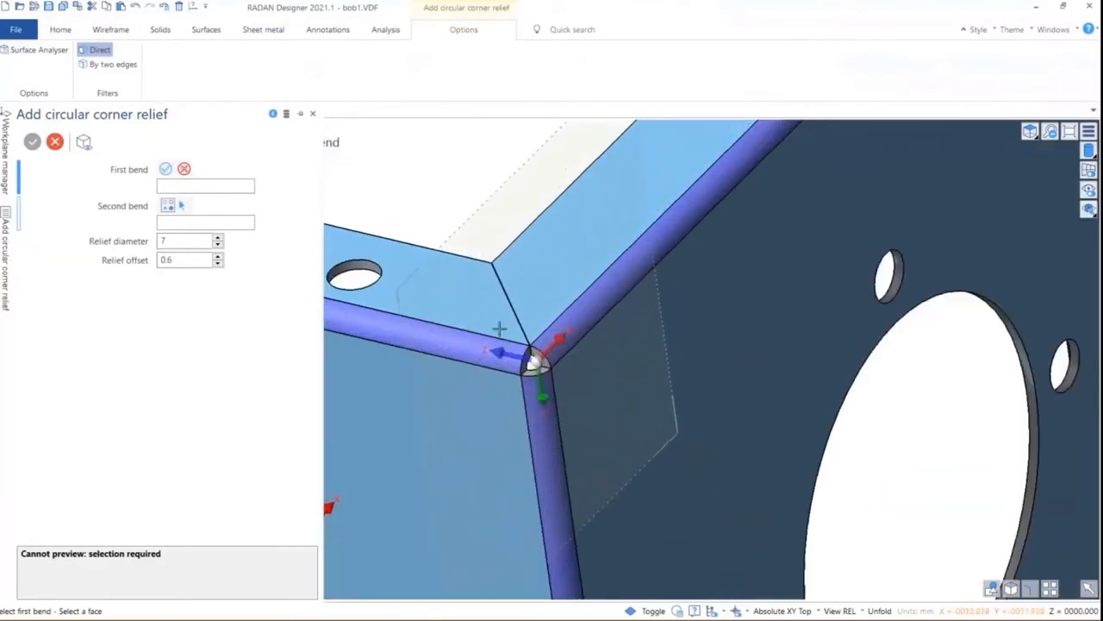
left_click(278, 30)
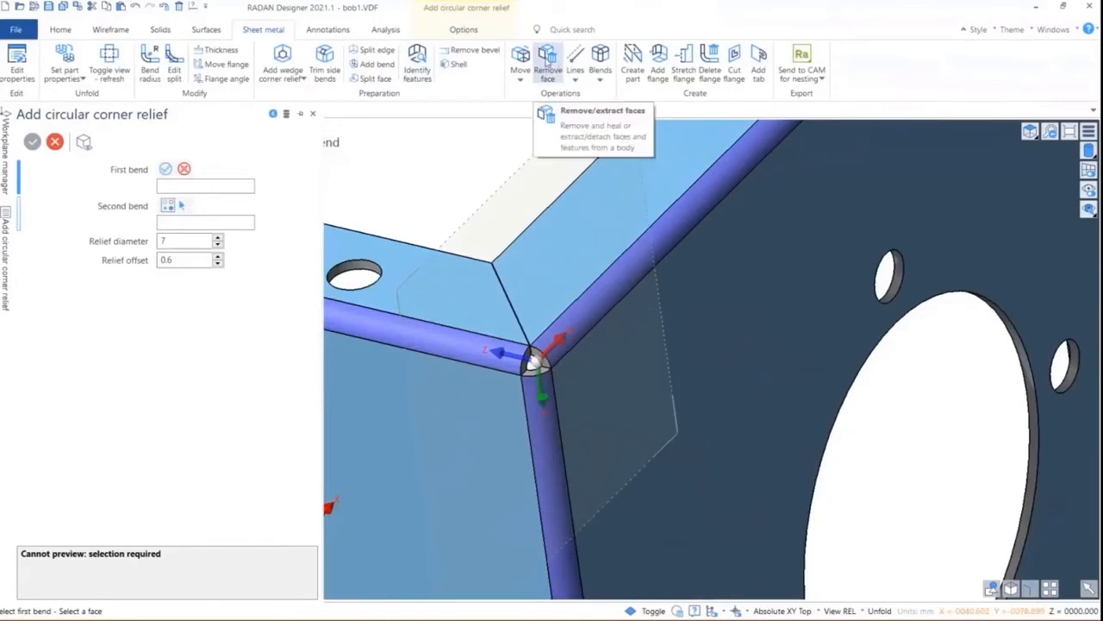
left_click(546, 64)
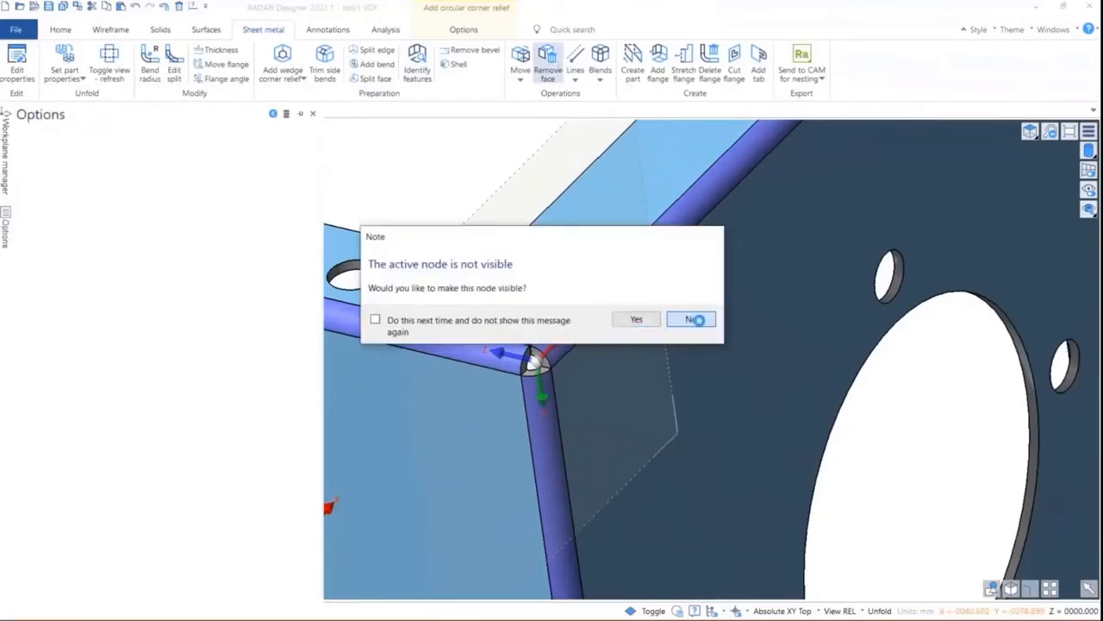
left_click(691, 319)
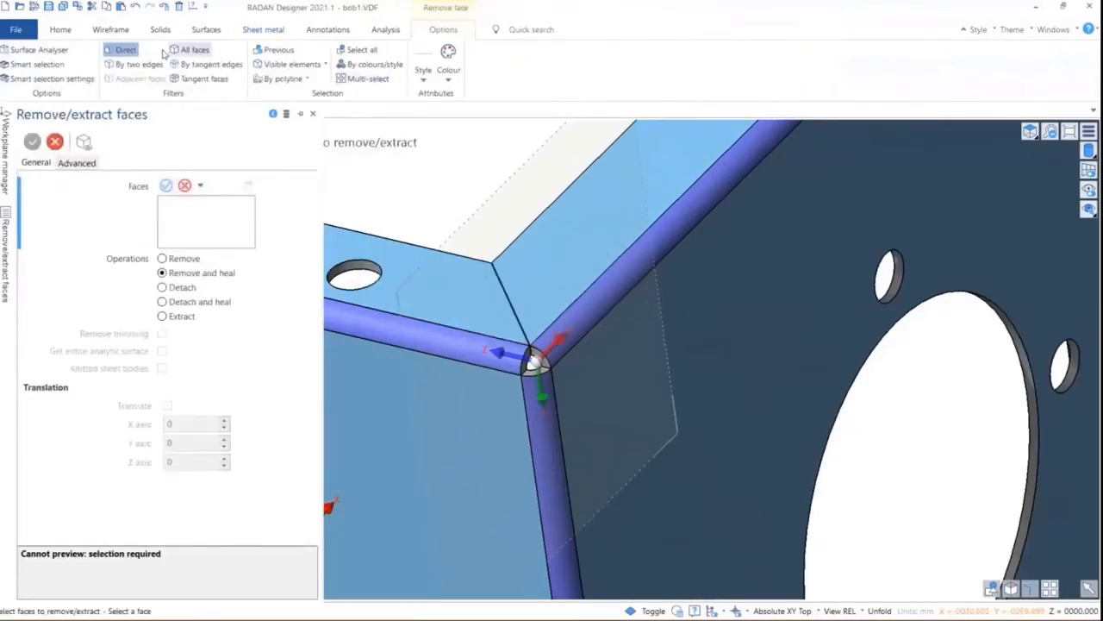
left_click(263, 30)
left_click(110, 59)
left_click(111, 59)
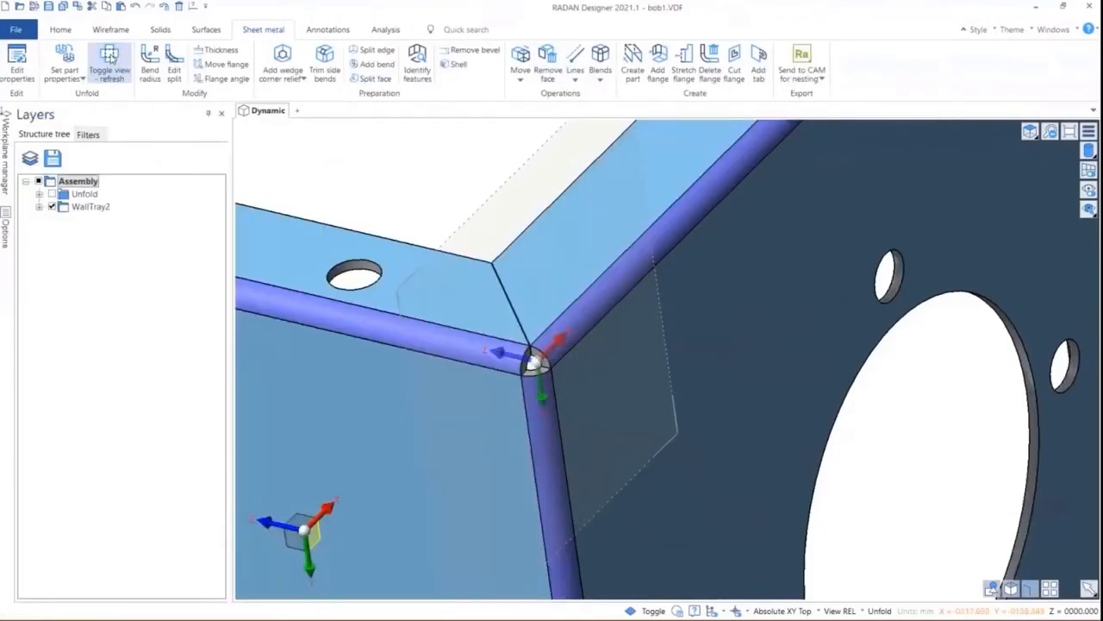
left_click(548, 59)
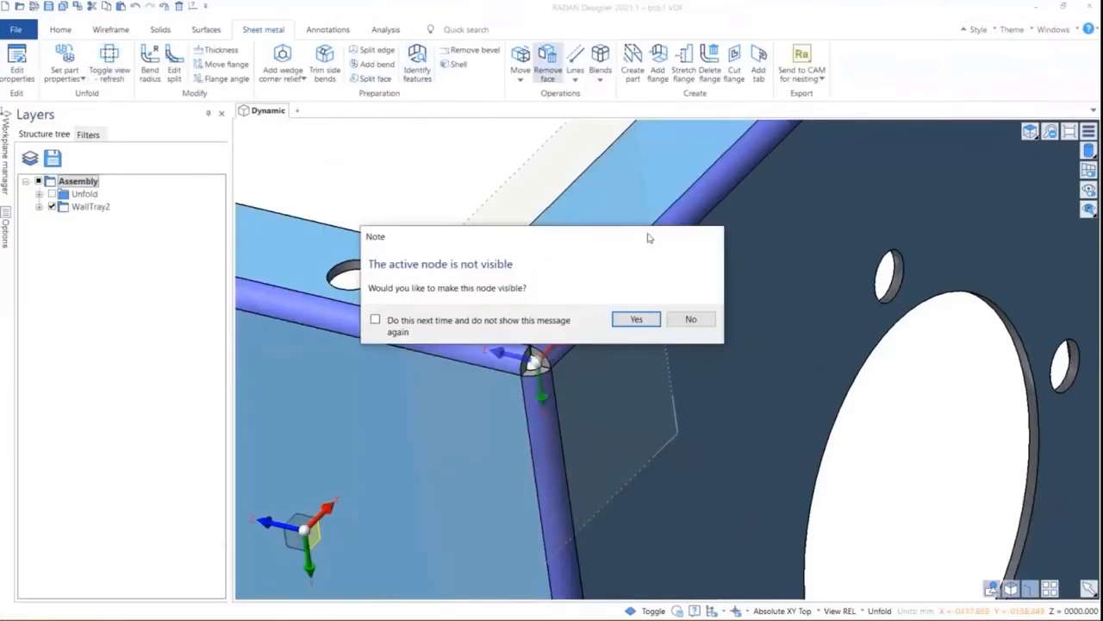
left_click(637, 319)
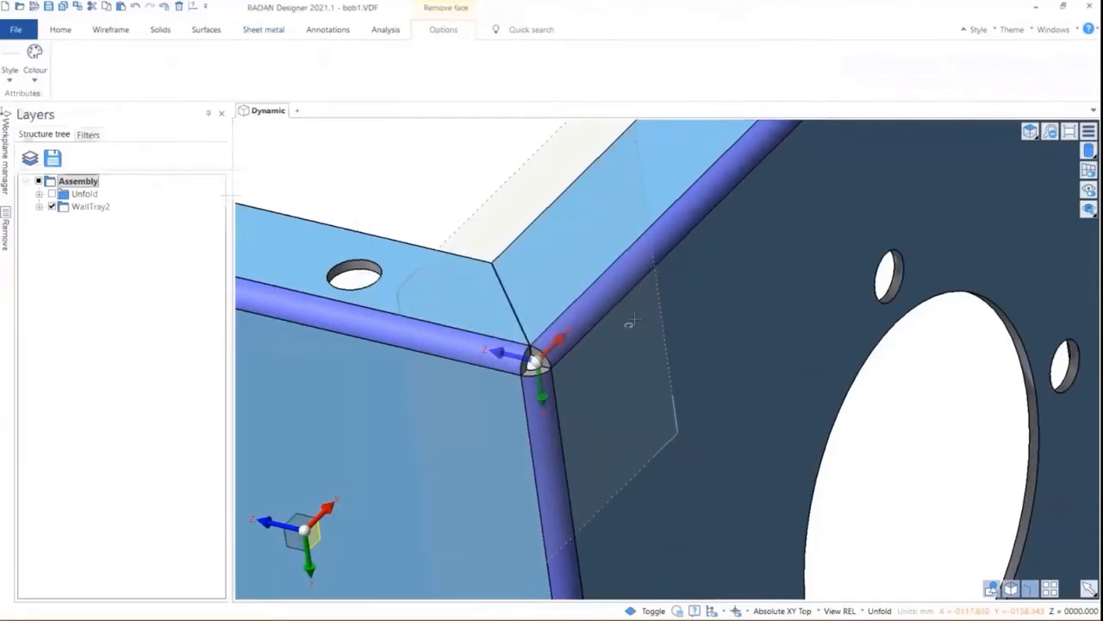
left_click(263, 31)
left_click(109, 59)
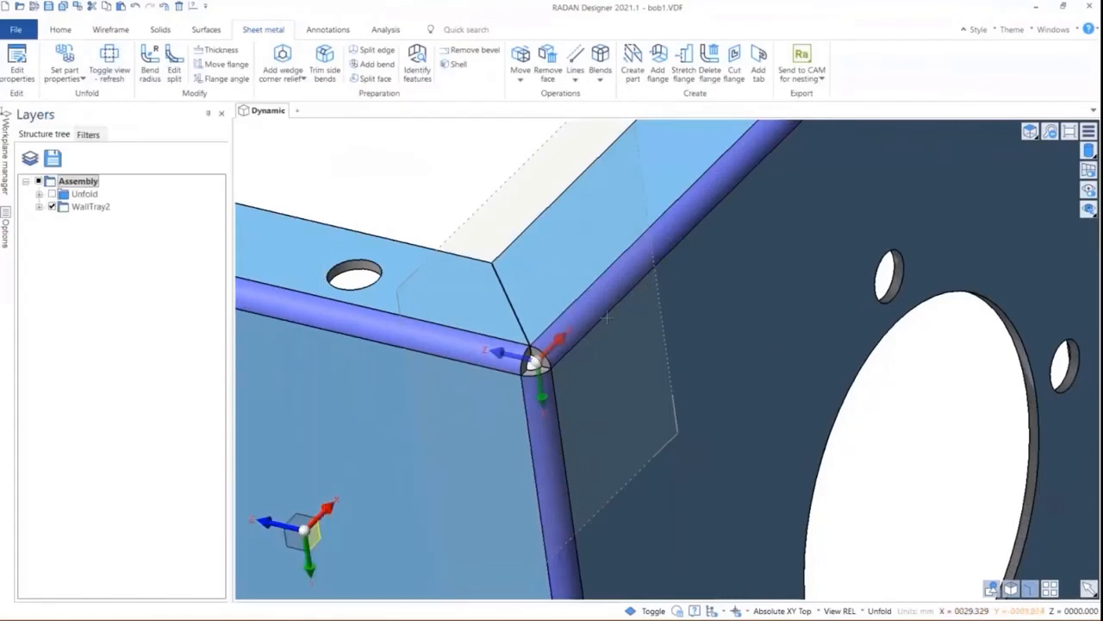
Remove and heal the faces of the existing relief where the two flange bends meet the main bend, and make the active node visible.
left_click(549, 69)
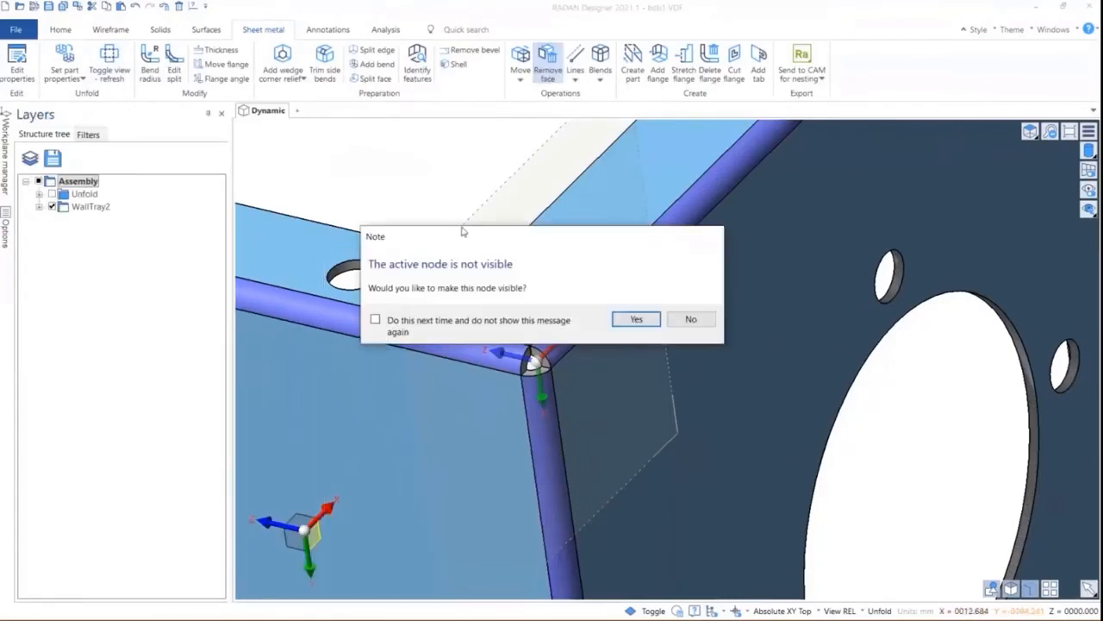
left_click(691, 320)
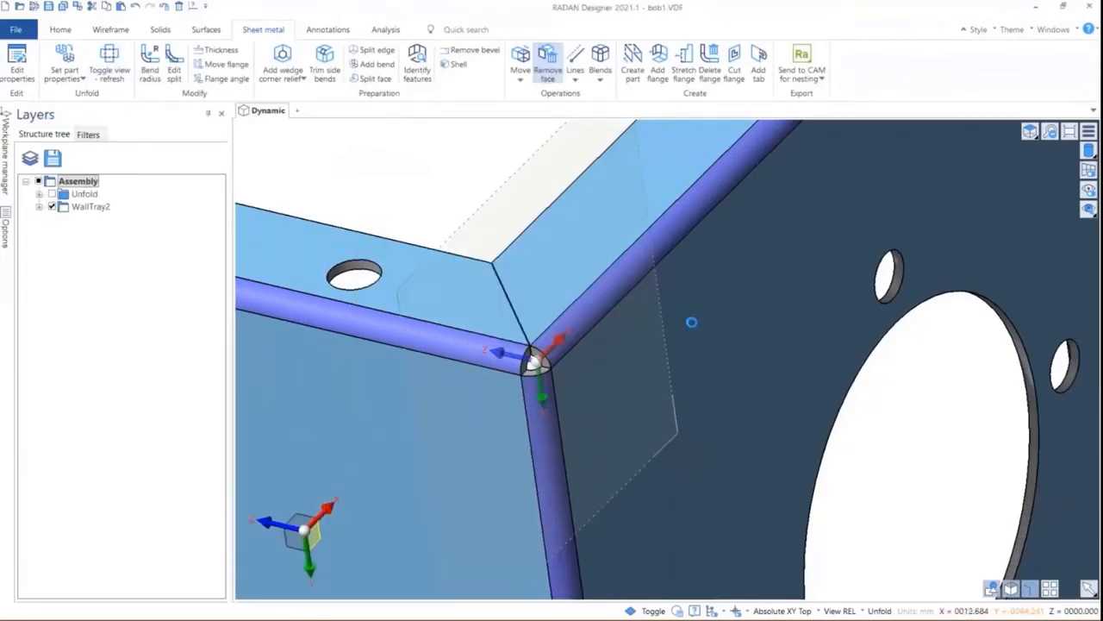
left_click_drag(594, 415, 593, 412)
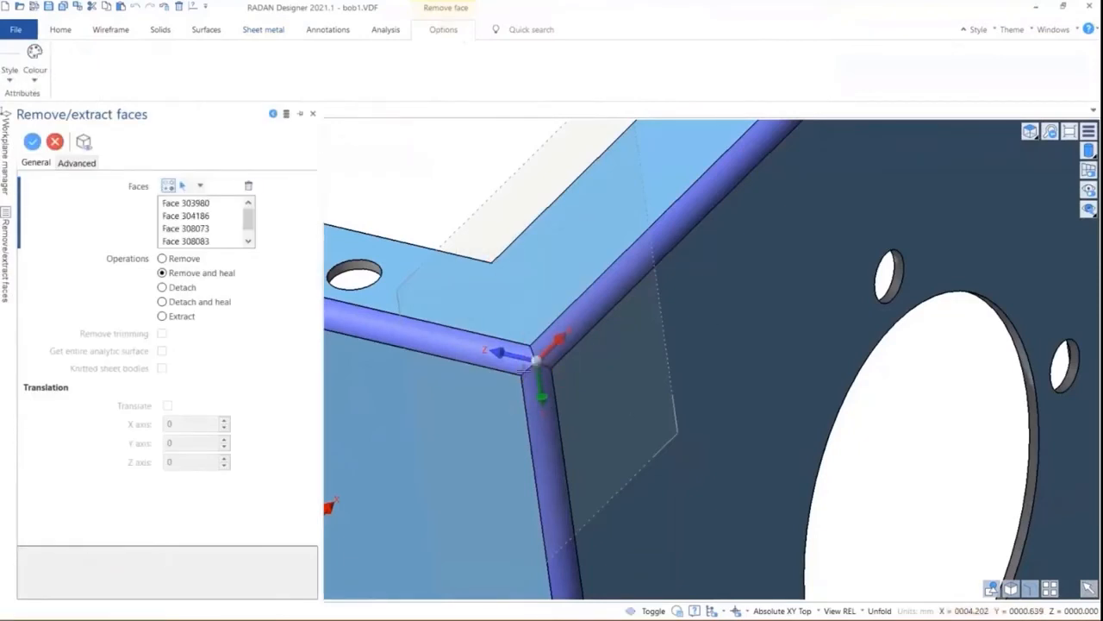
left_click(32, 142)
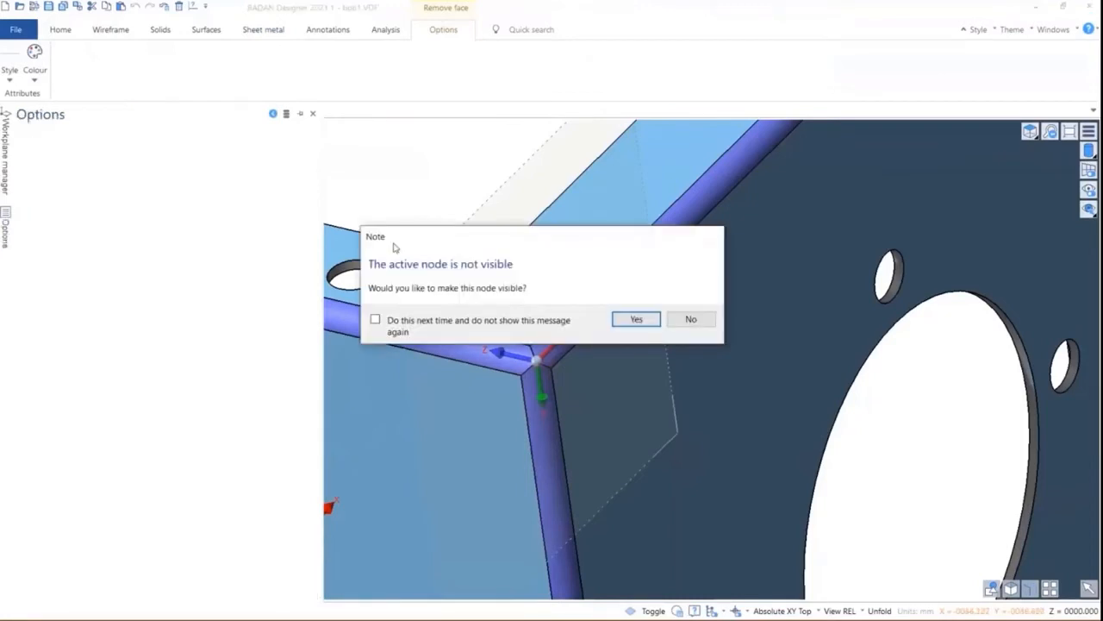
left_click(636, 319)
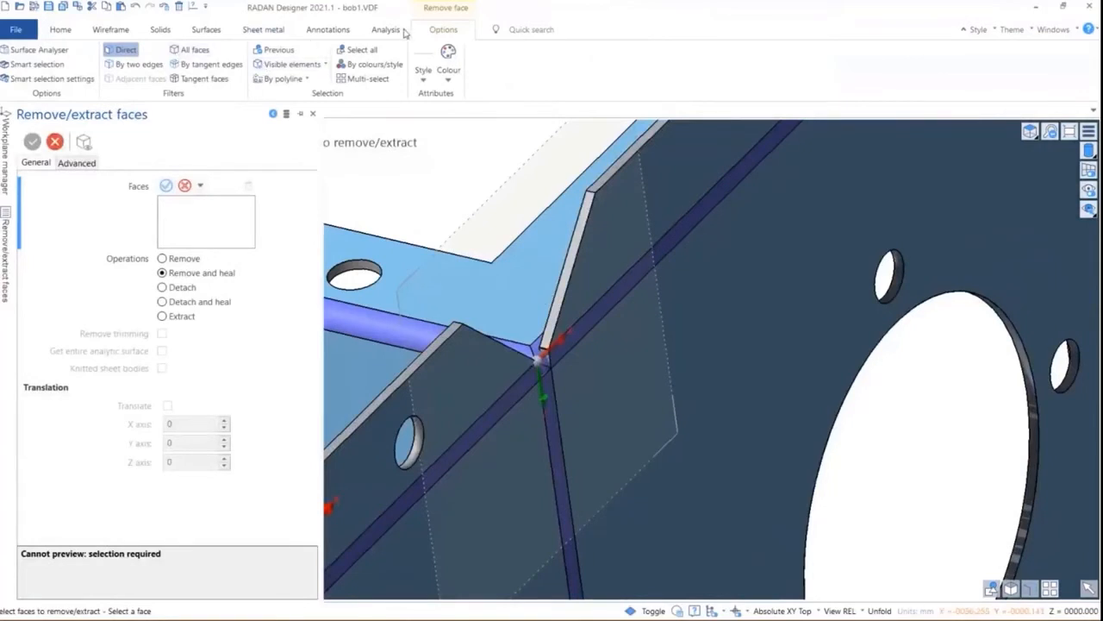
Try to refresh the unfolded view of the part with the corner closed, and dismiss the notices.
left_click(266, 31)
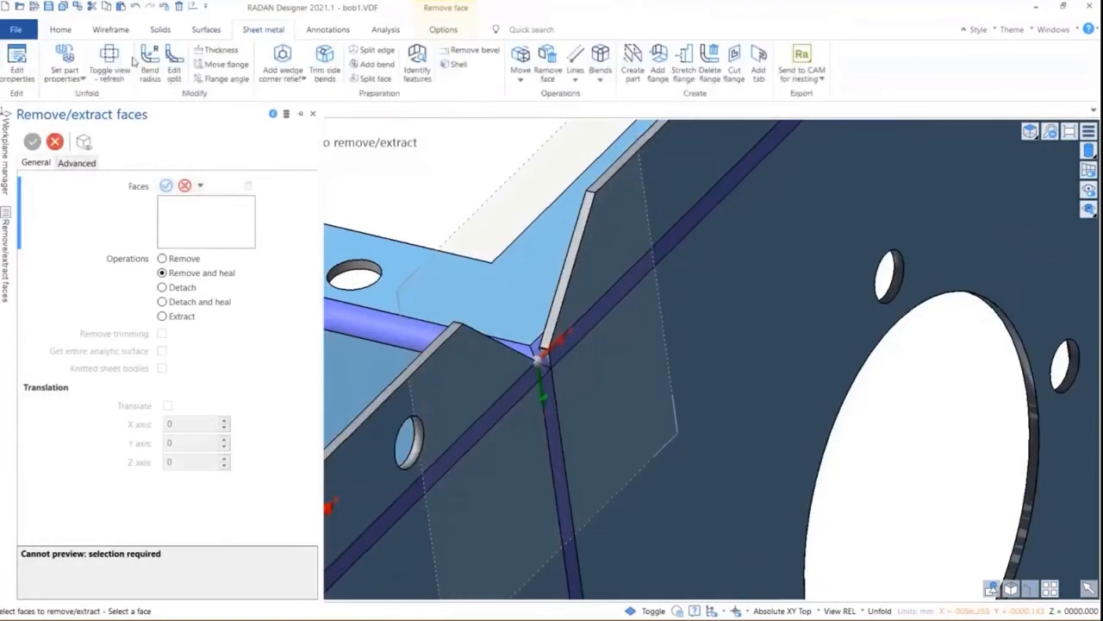
left_click(108, 61)
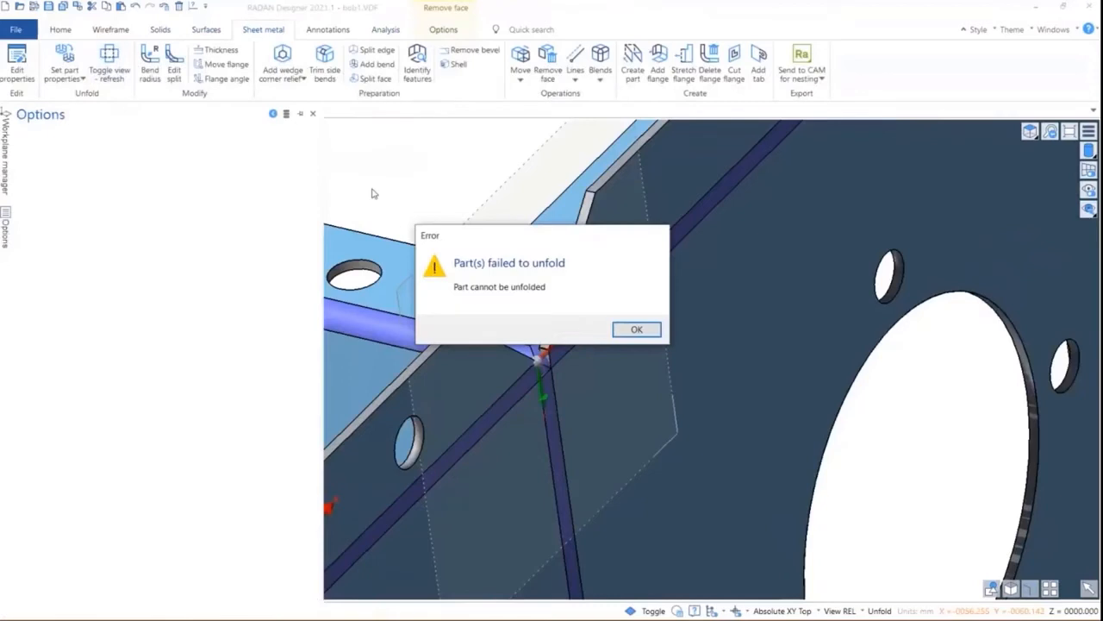
left_click(629, 332)
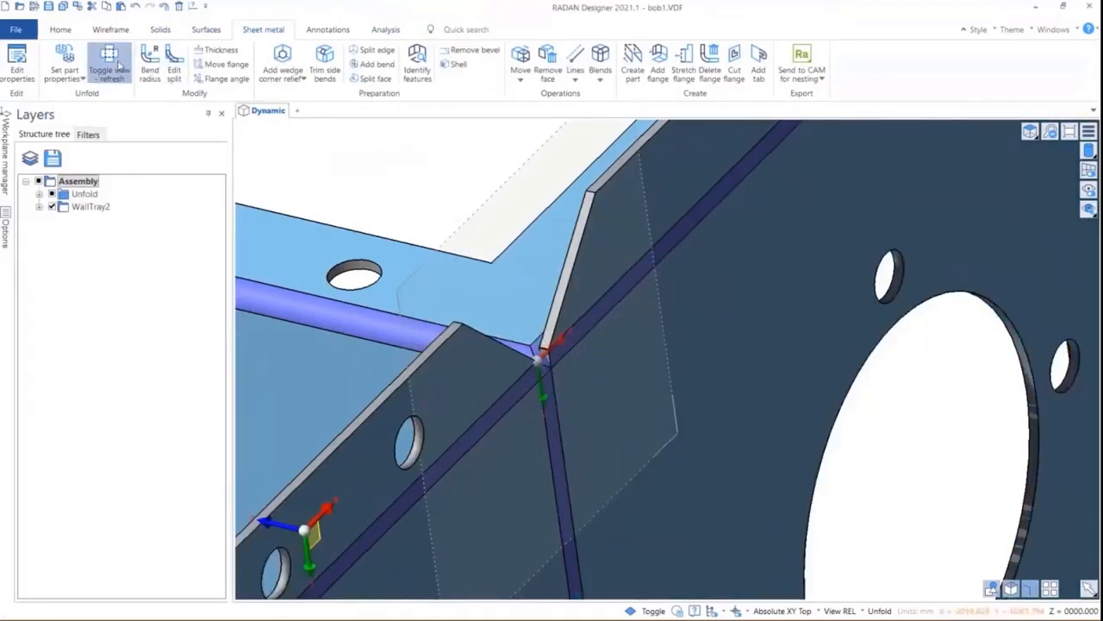
left_click(119, 67)
left_click(635, 330)
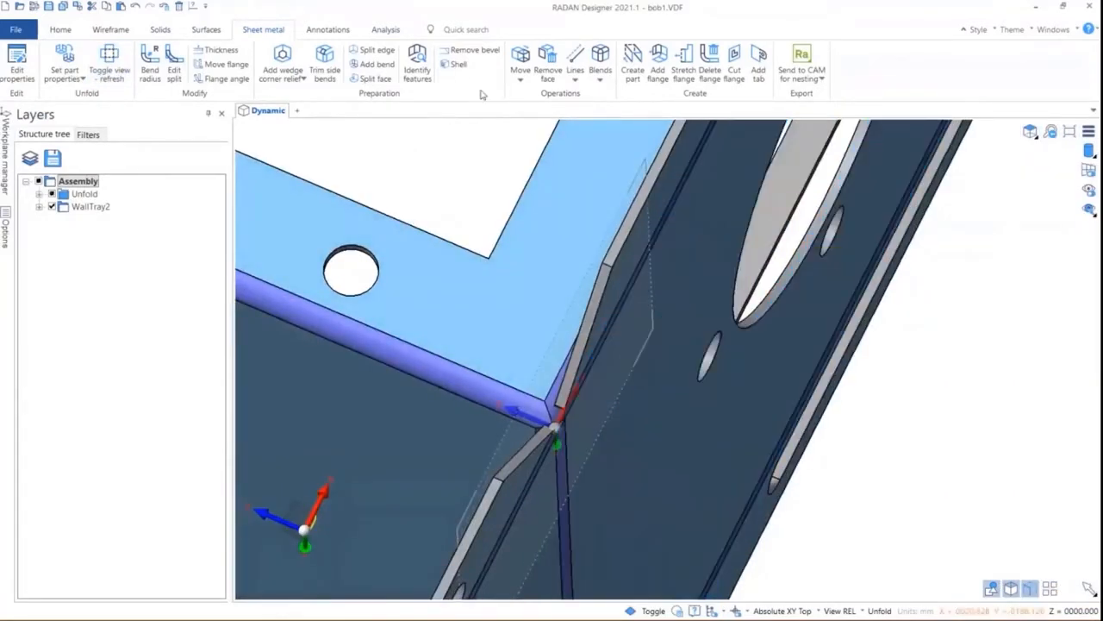
Add a circular corner relief of diameter 7 and offset 0.6 between the main bend and the round-holed flange's bend at the closed corner.
left_click(304, 79)
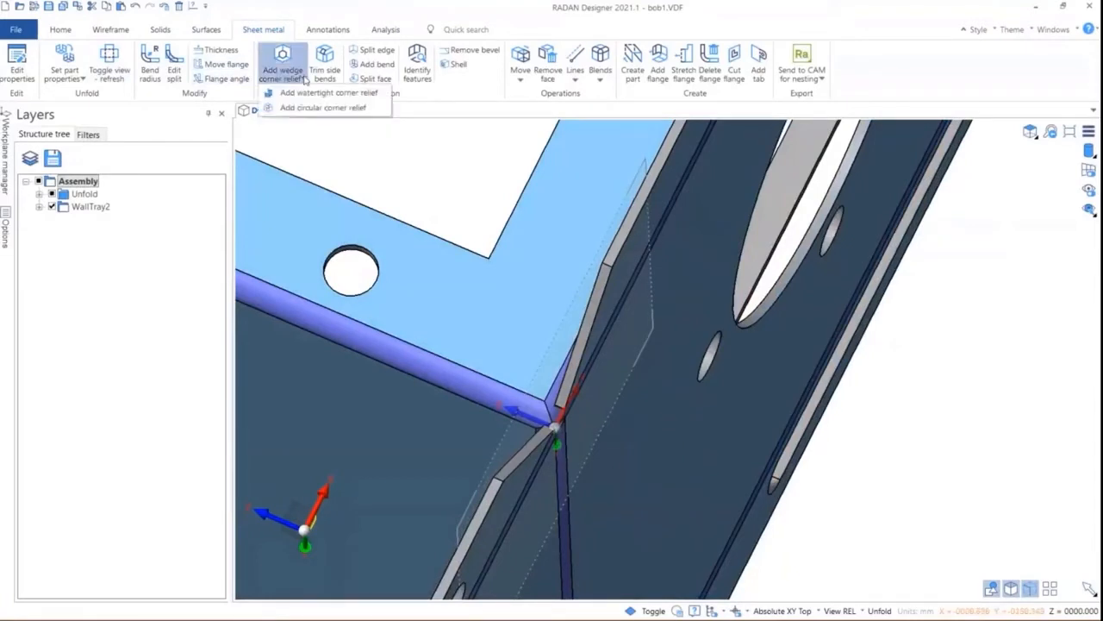
left_click(323, 107)
left_click(559, 474)
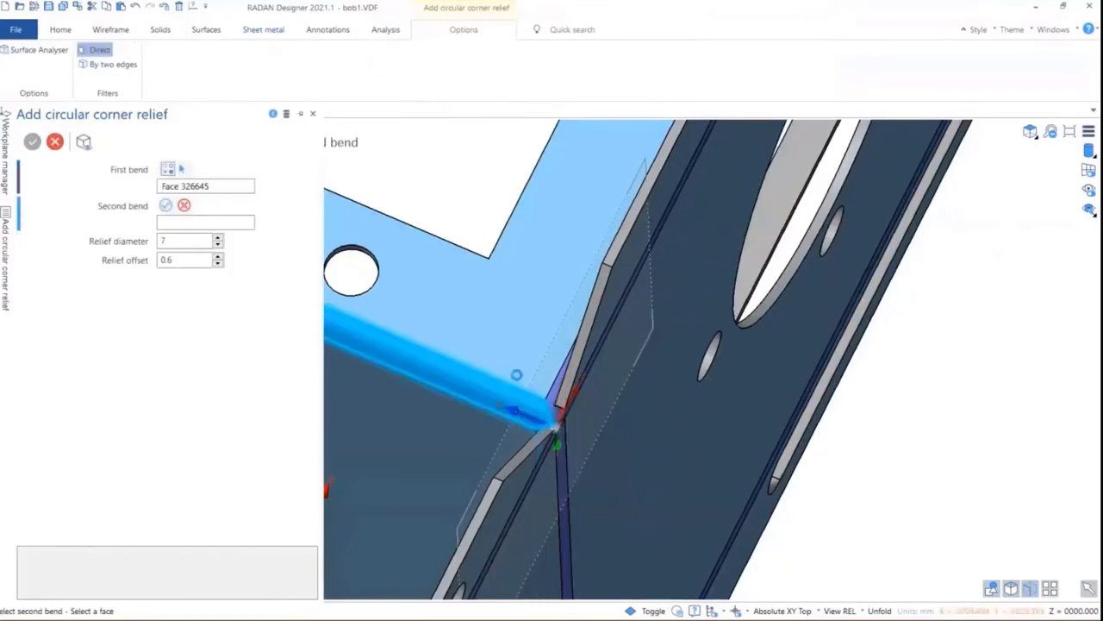
left_click(516, 374)
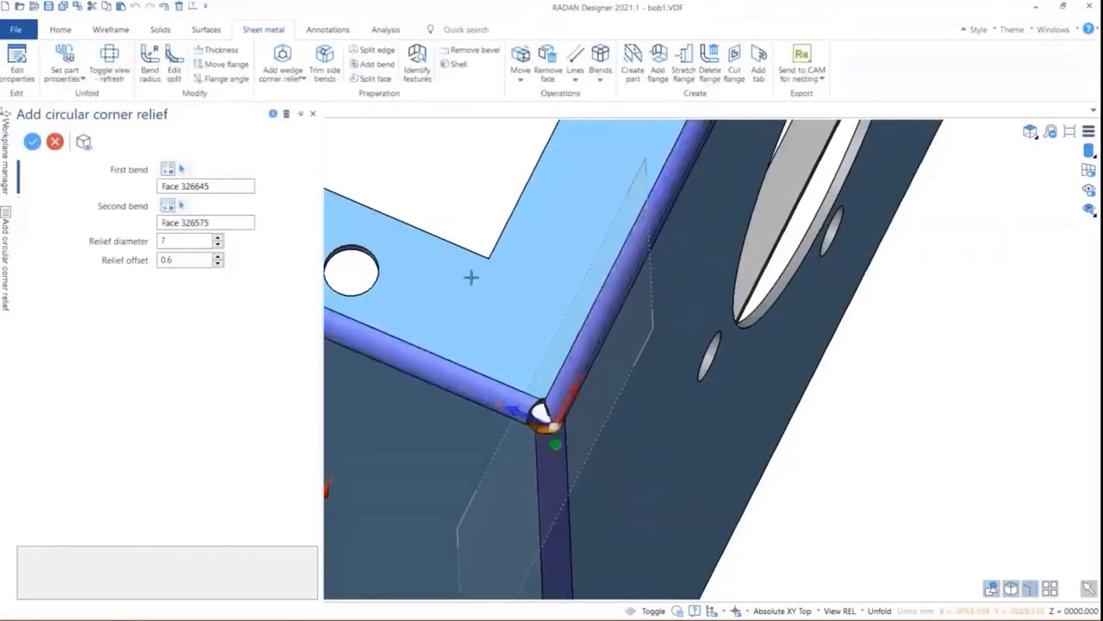
middle_click_drag(603, 364, 550, 365)
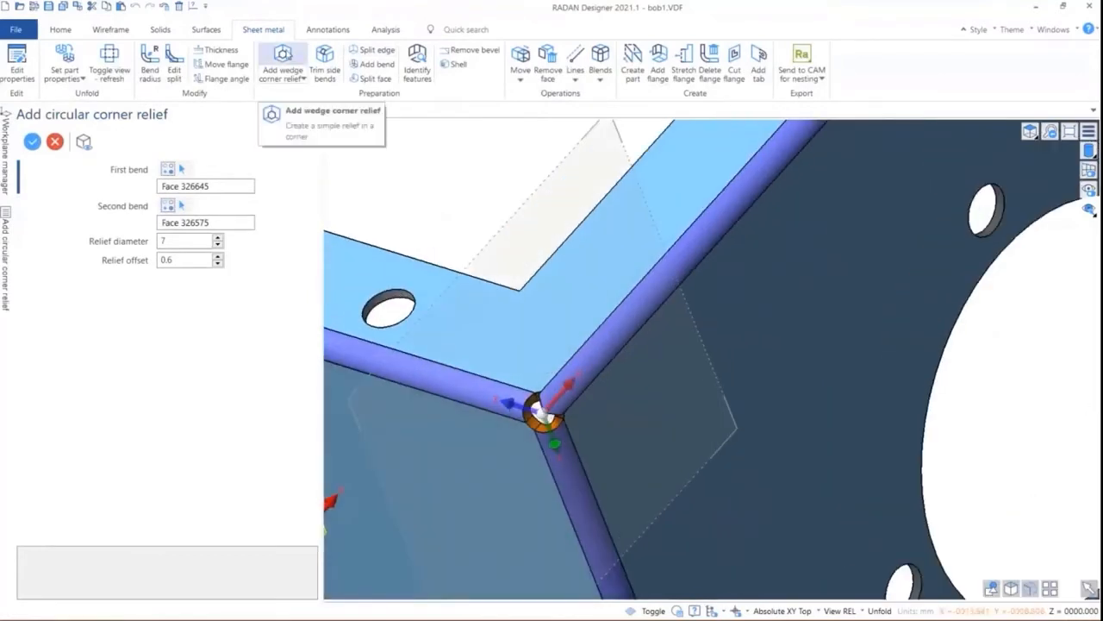
left_click(54, 140)
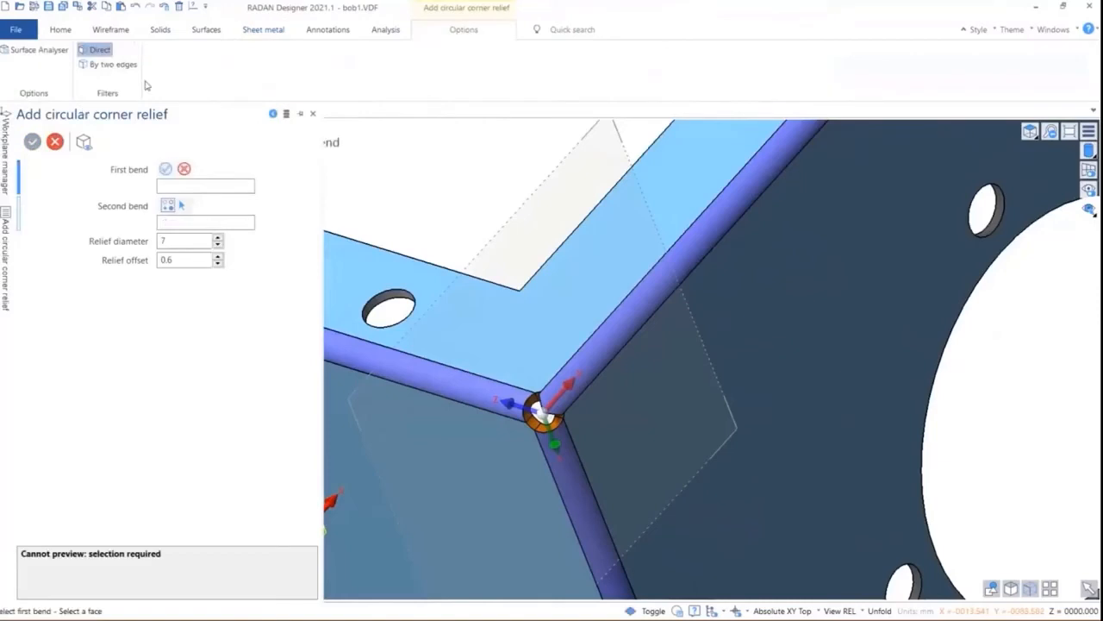
left_click(265, 29)
left_click(285, 55)
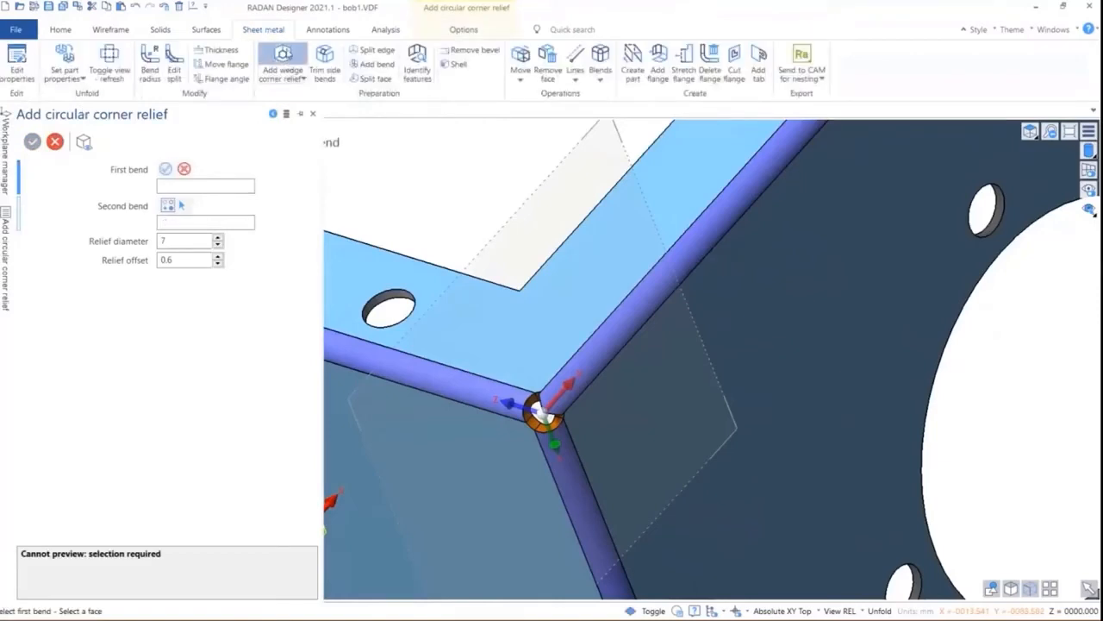
left_click(281, 31)
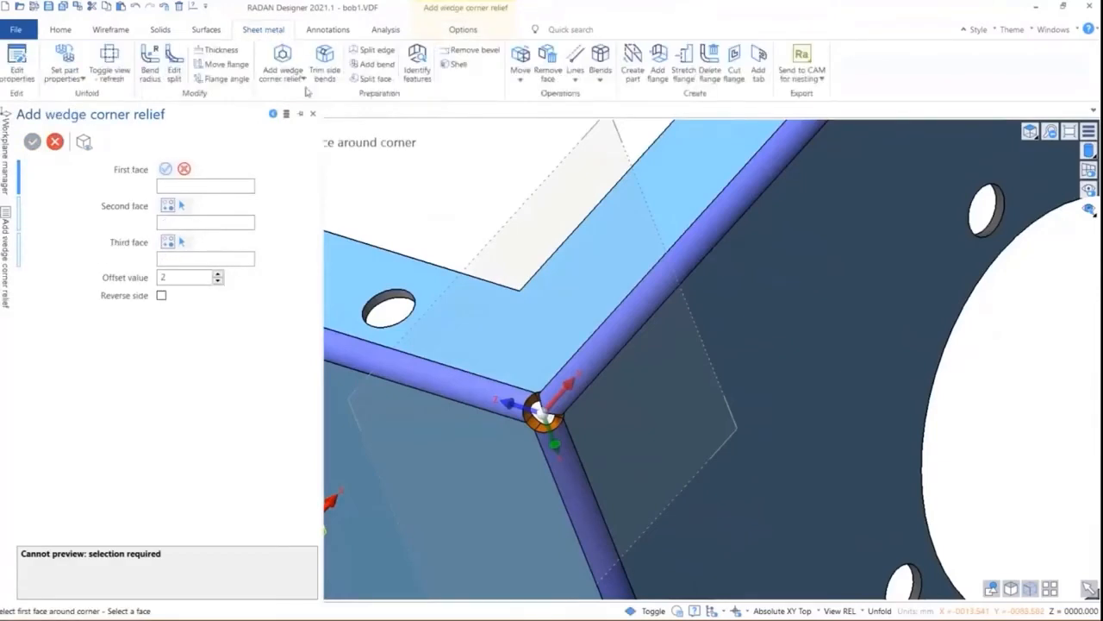
Add a second circular corner relief of diameter 7 and offset 0.6 between the two flange bends at the same corner.
left_click(303, 77)
left_click(306, 106)
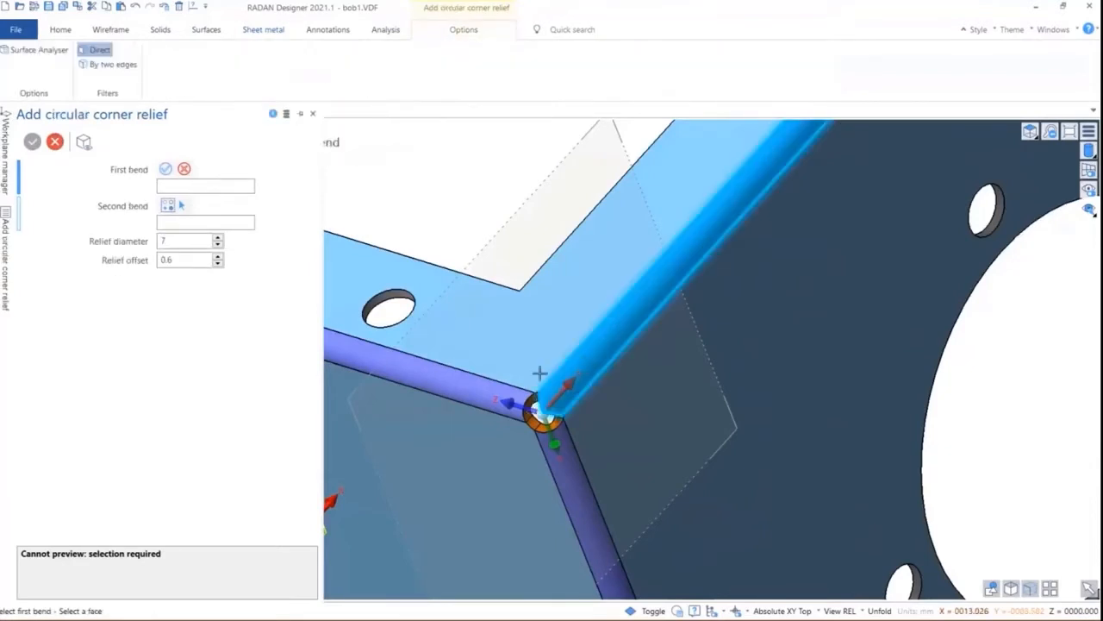
left_click(505, 397)
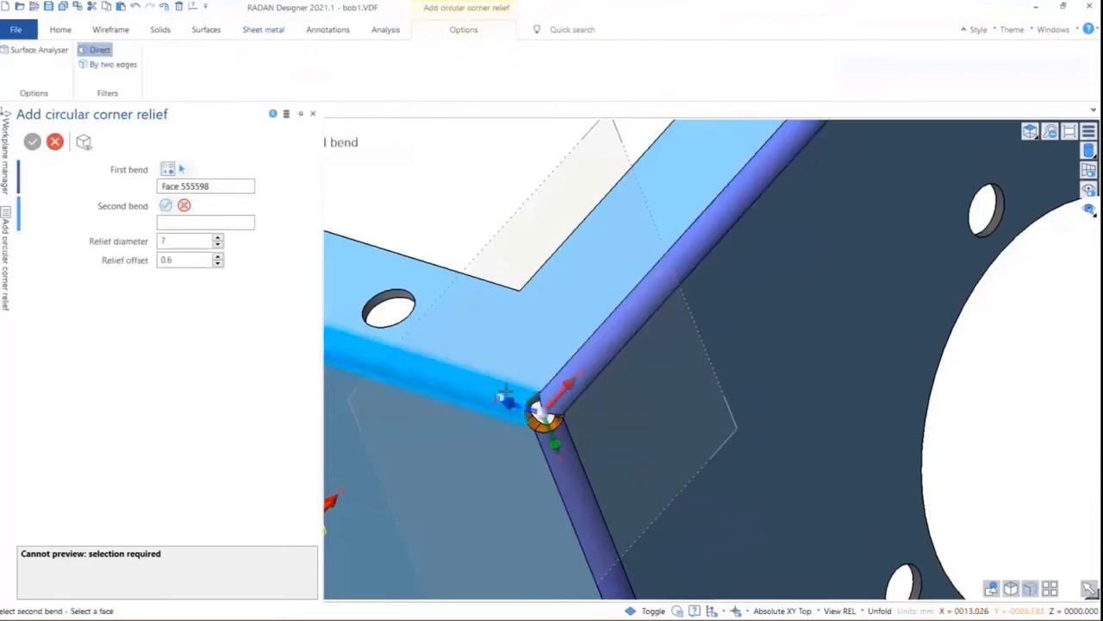
left_click(575, 324)
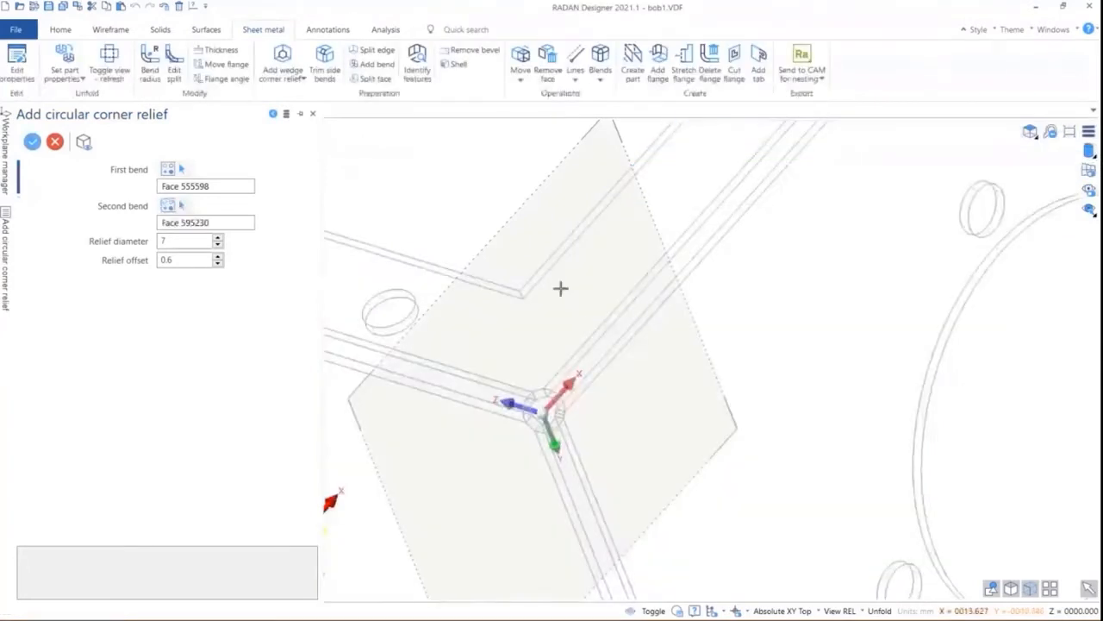
left_click(54, 144)
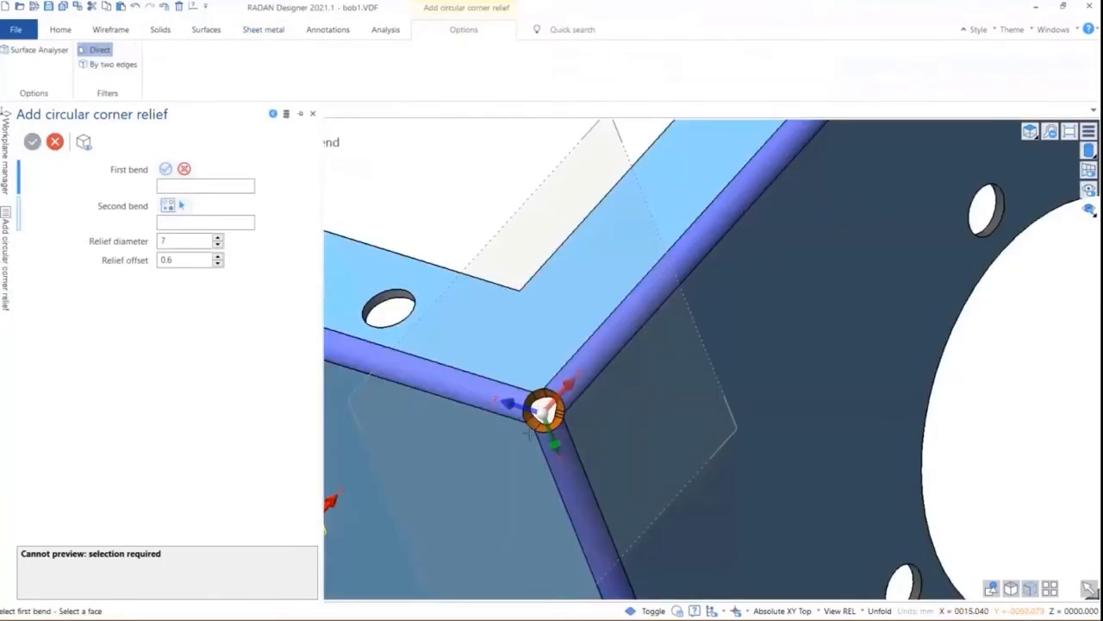
scroll(614, 346, "down", 3)
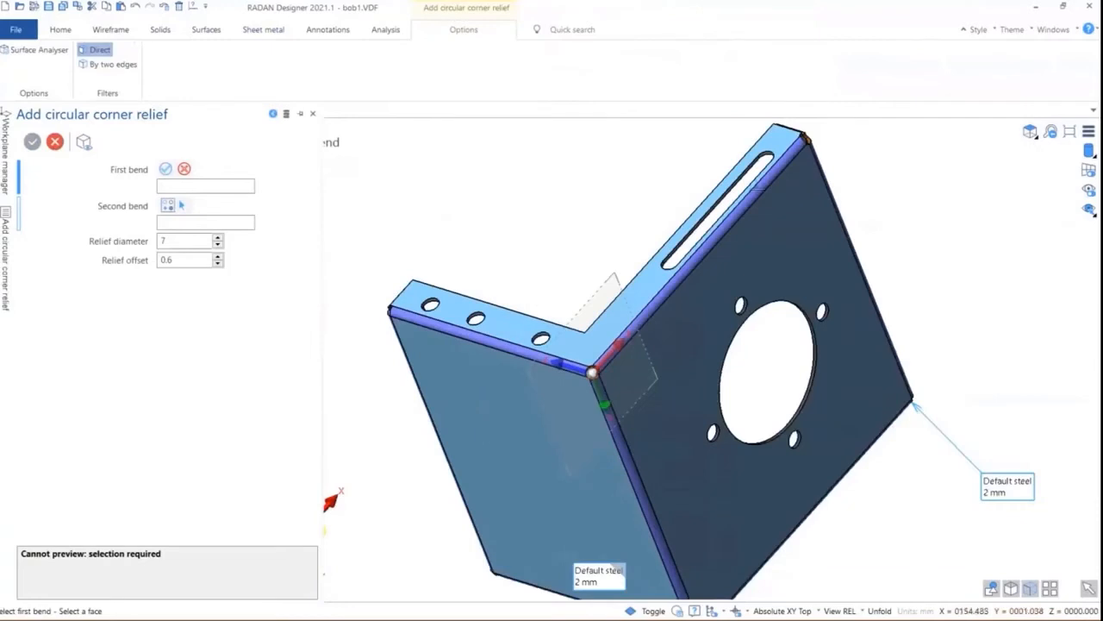
Split the joined flange face with a 0.1 gap from the circular relief's edge to the inner corner between the two flanges.
scroll(591, 370, "up", 3)
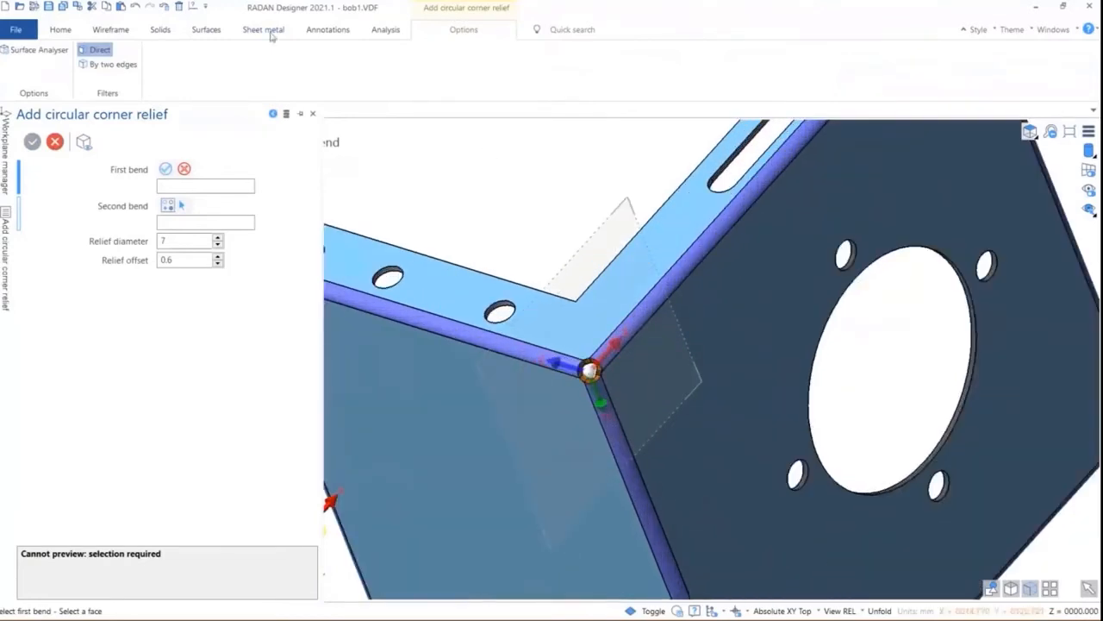
middle_click_drag(566, 280, 613, 291)
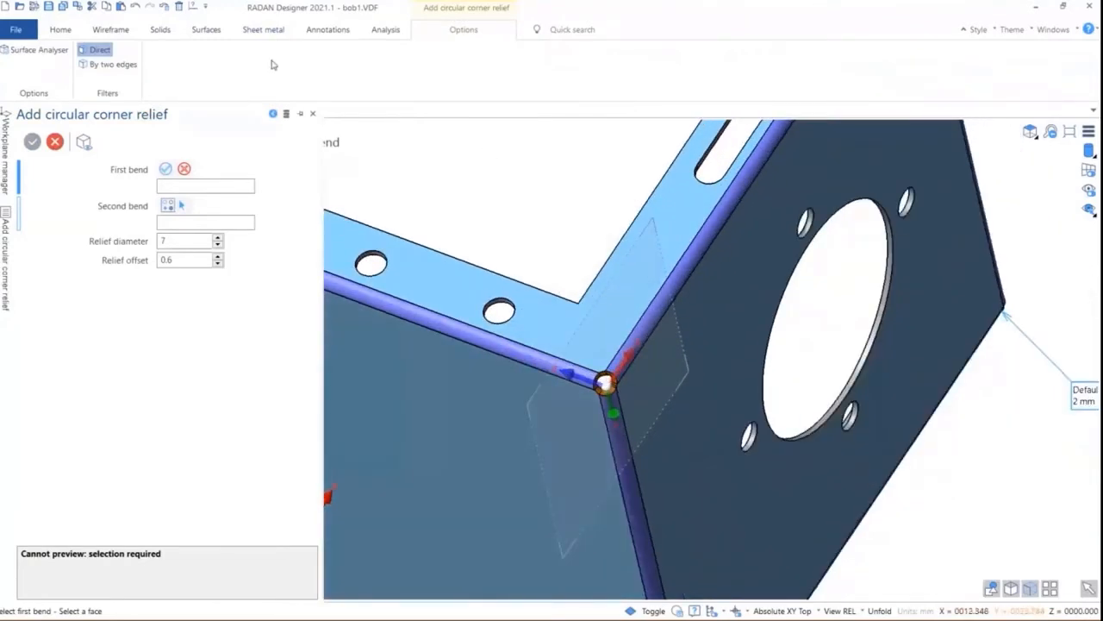
left_click(273, 32)
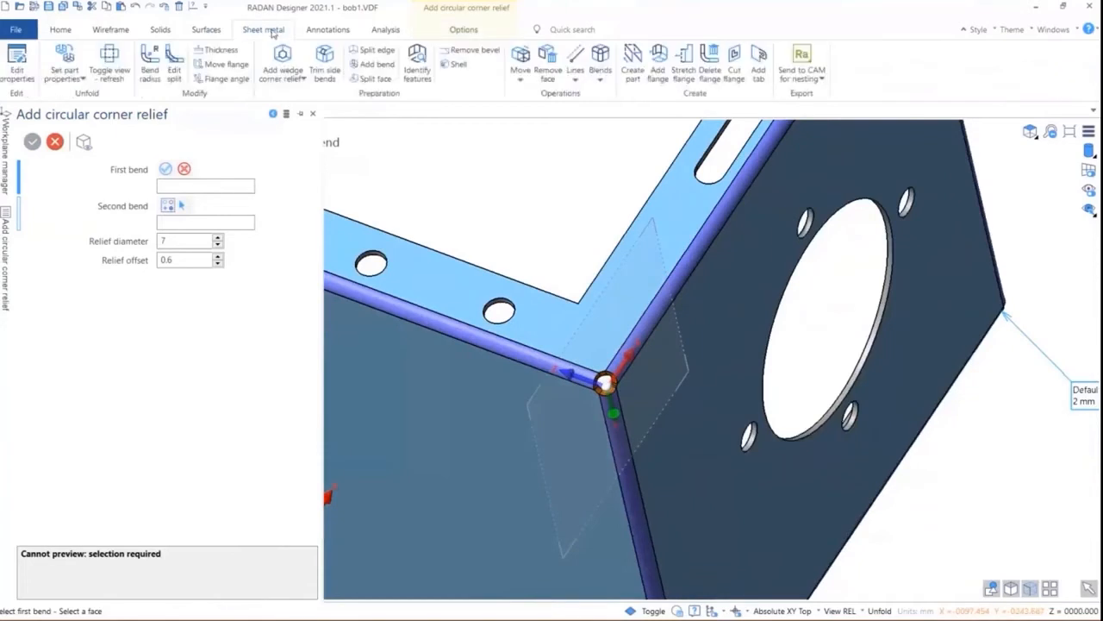
left_click(373, 78)
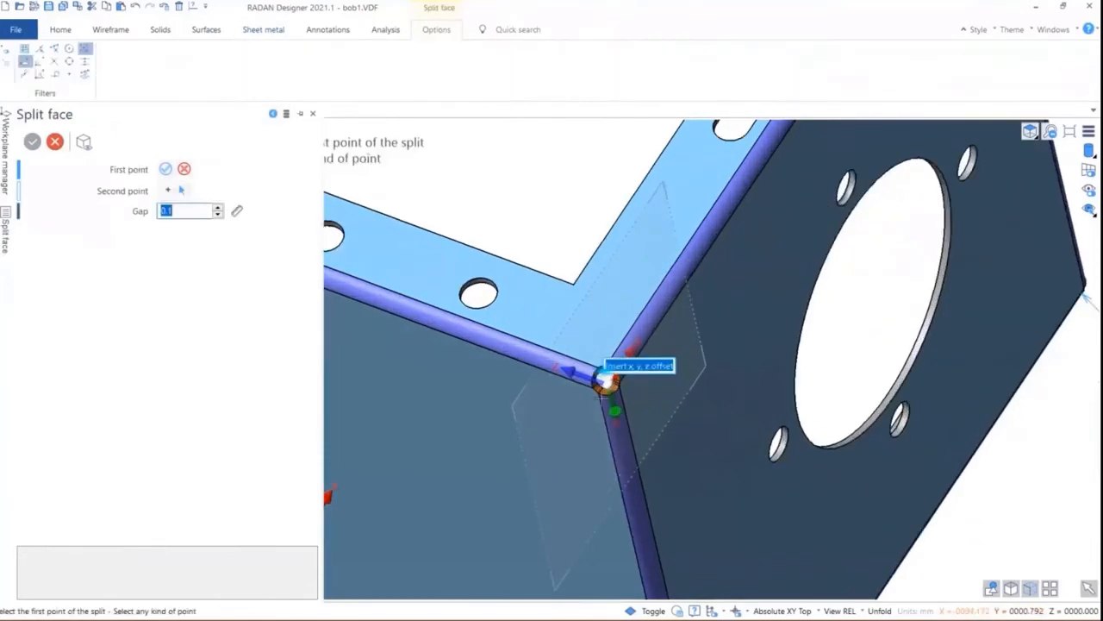
scroll(603, 392, "up", 5)
left_click(600, 319)
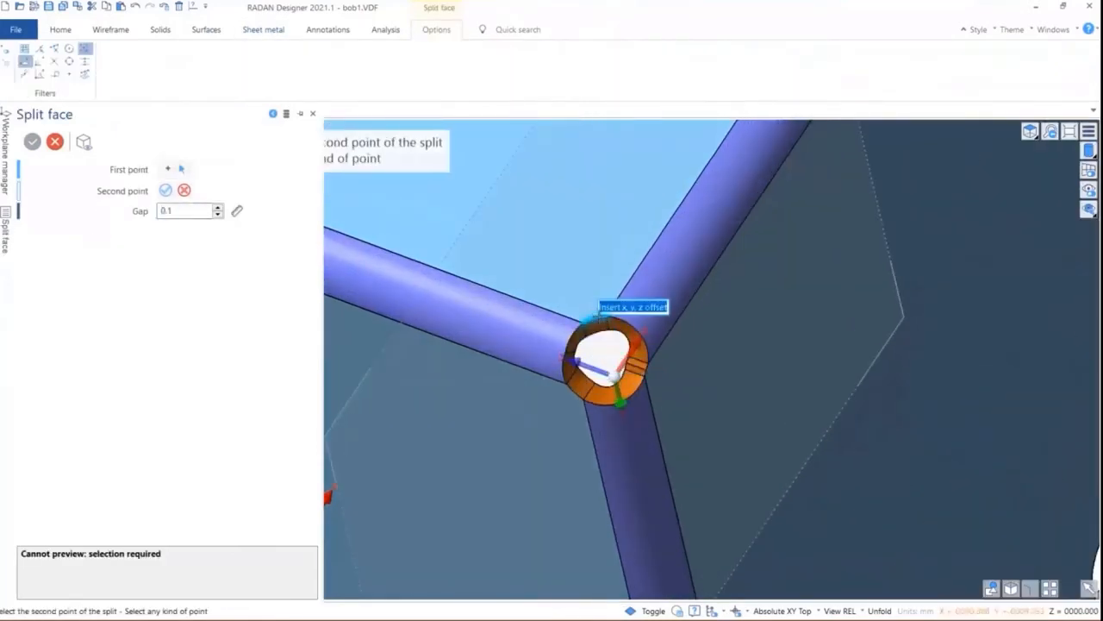
scroll(601, 319, "down", 3)
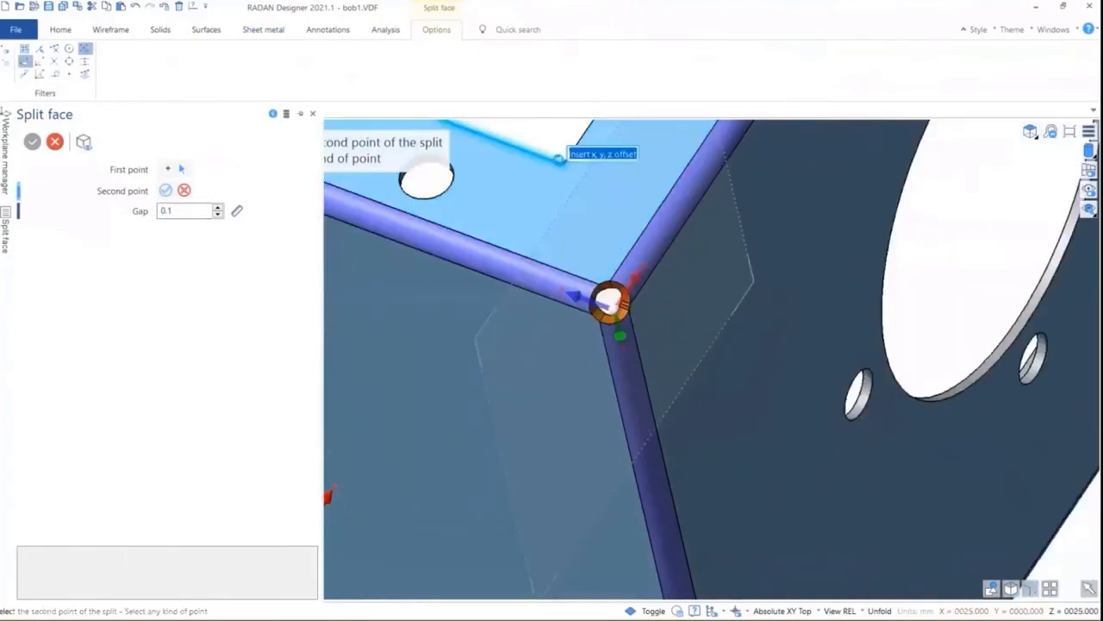
left_click(442, 177)
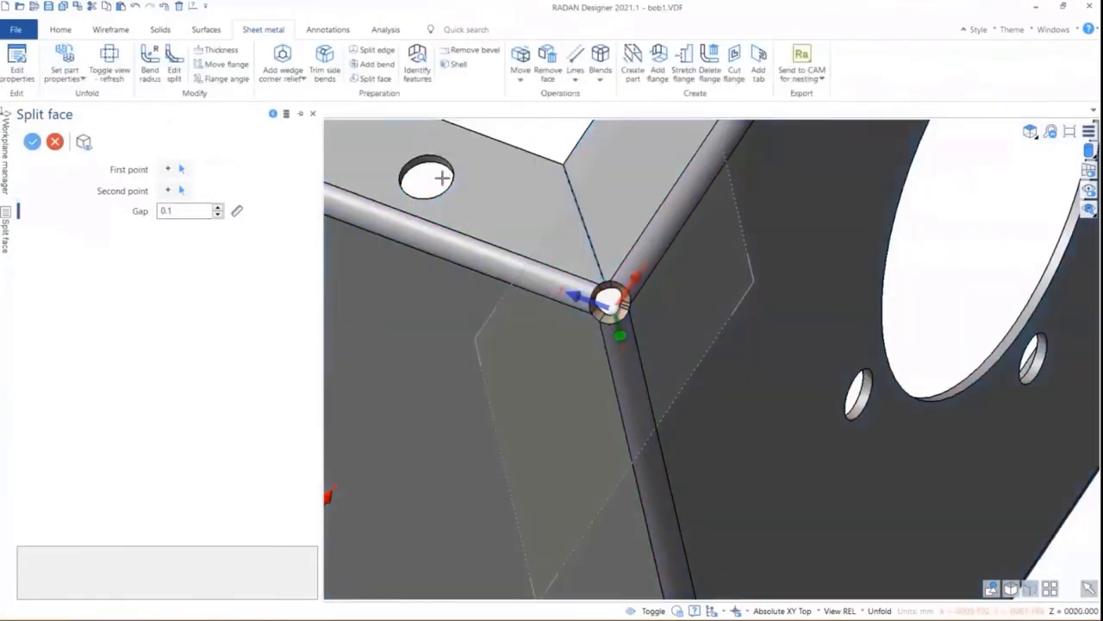
left_click(31, 142)
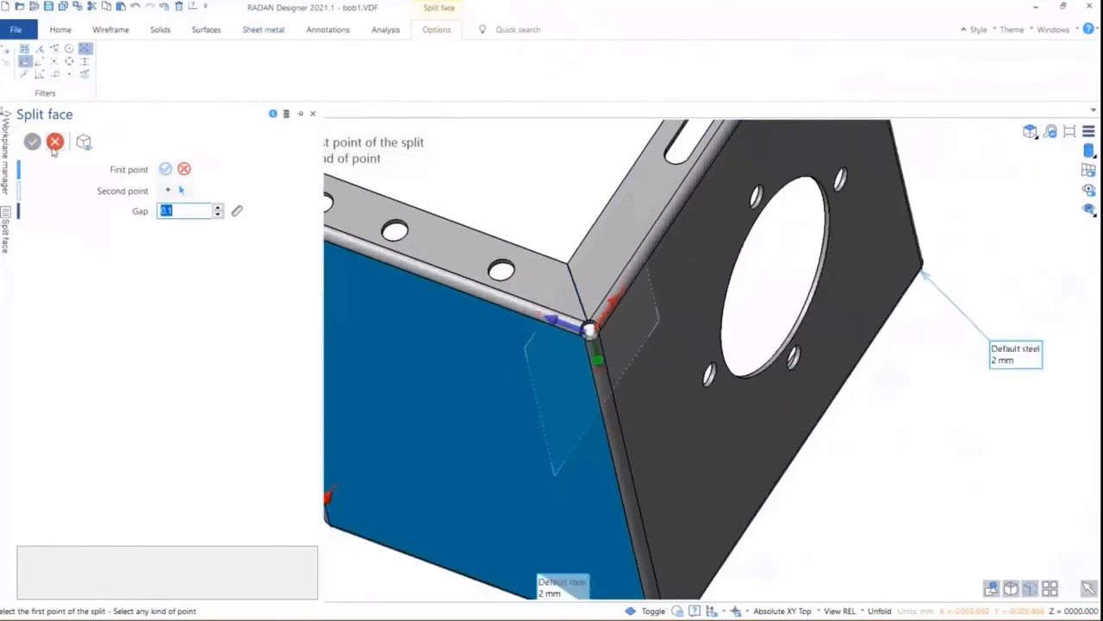
left_click(54, 142)
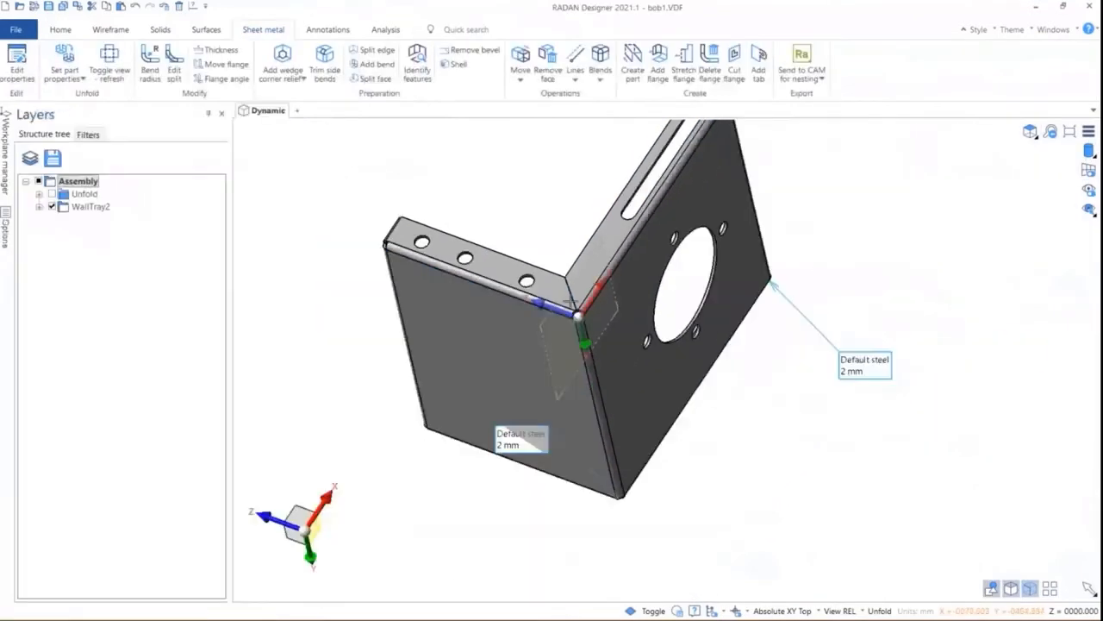
Examine the new split and the circular relief at the corner from several sides of the folded part.
middle_click_drag(571, 301, 681, 330)
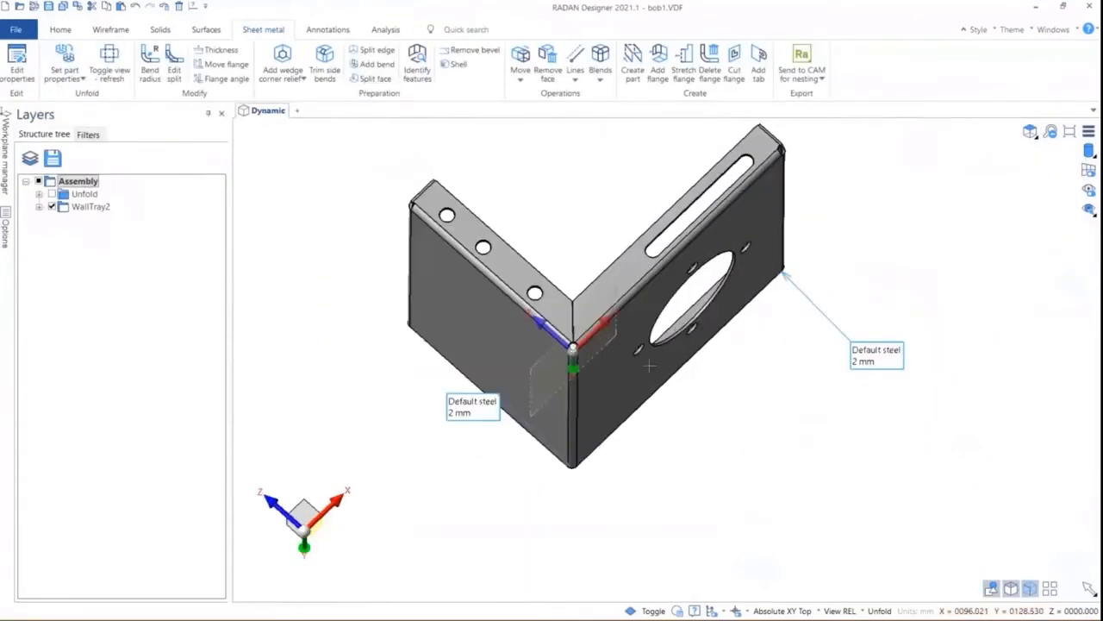
middle_click_drag(582, 343, 686, 276)
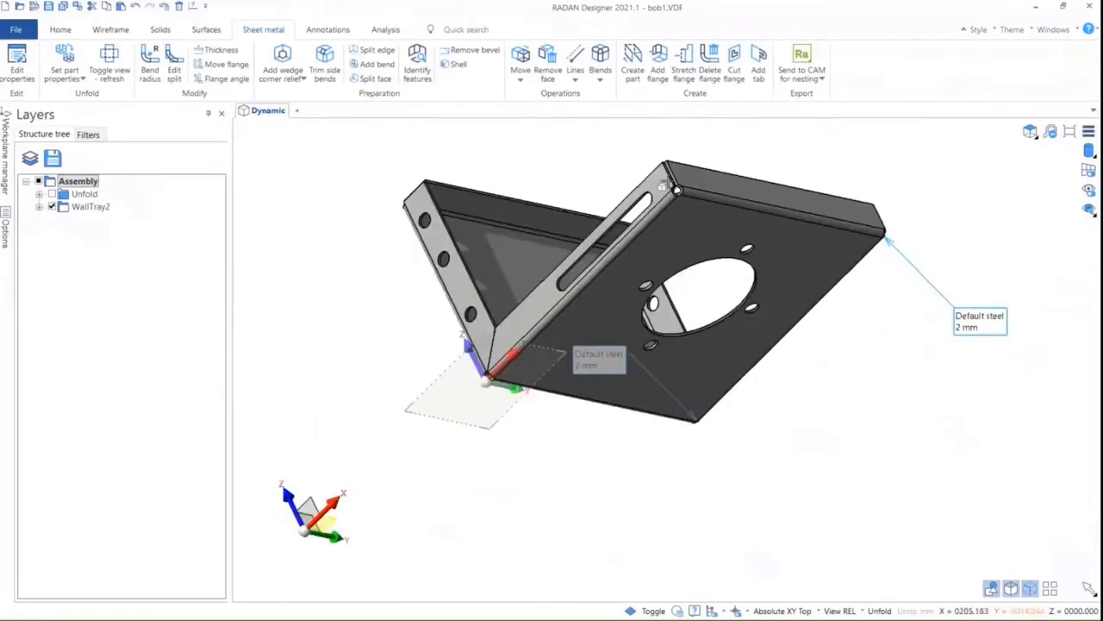
scroll(665, 185, "up", 4)
scroll(660, 210, "down", 6)
middle_click_drag(657, 226, 691, 224)
scroll(689, 226, "up", 2)
scroll(572, 342, "up", 5)
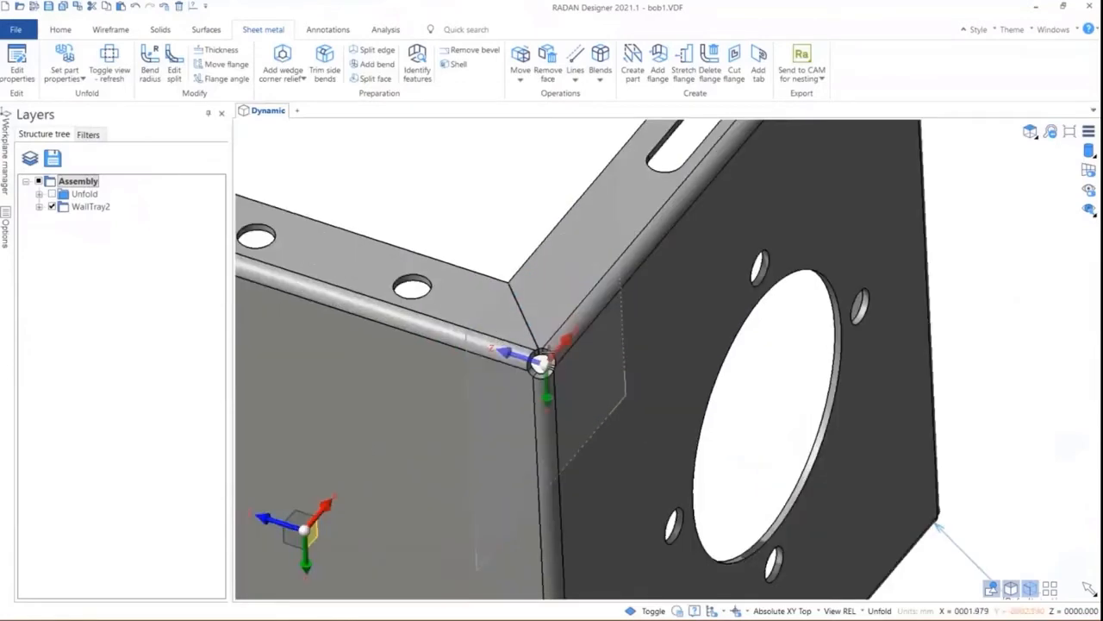
scroll(561, 343, "down", 6)
middle_click_drag(564, 343, 595, 319)
Refresh the unfolded view, inspect the circular relief and the outer corner relief, and return to the folded part.
left_click(110, 56)
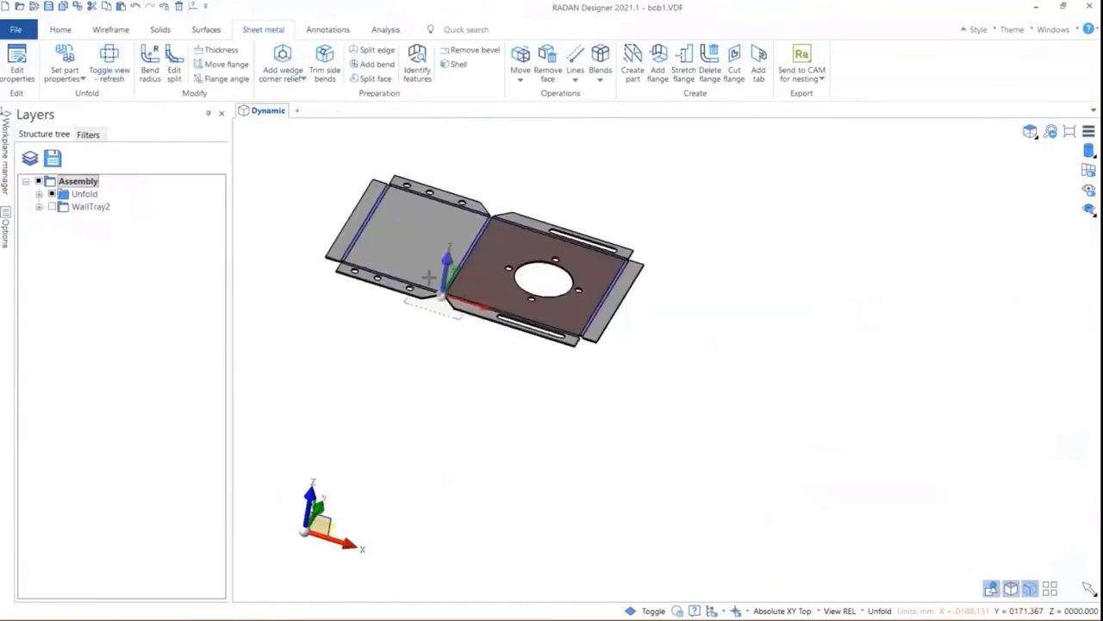
scroll(397, 295, "up", 8)
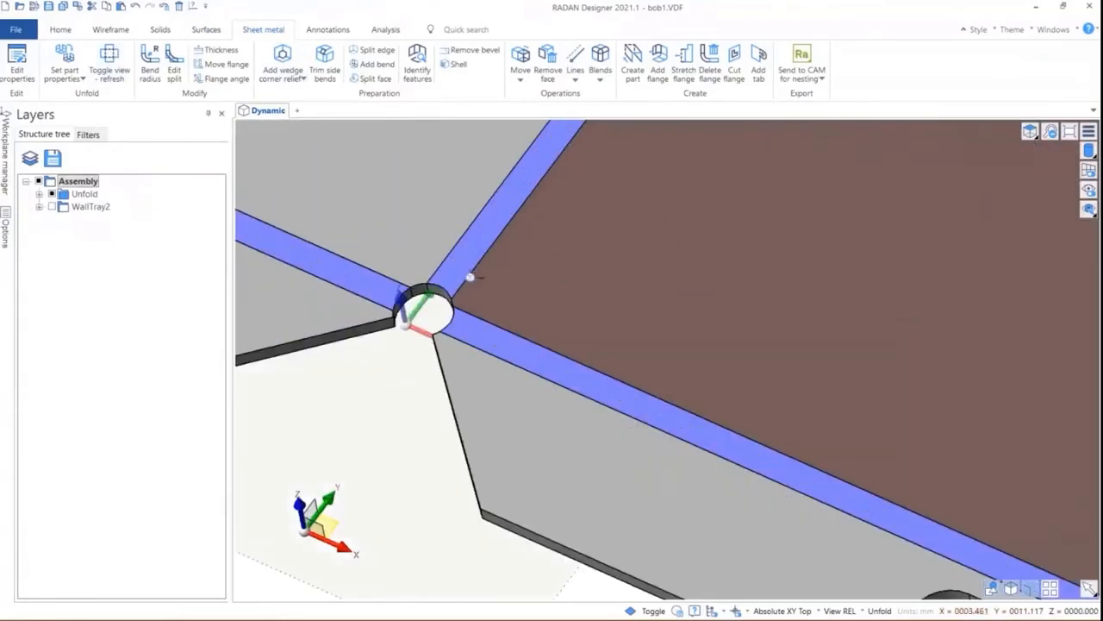
scroll(439, 304, "down", 3)
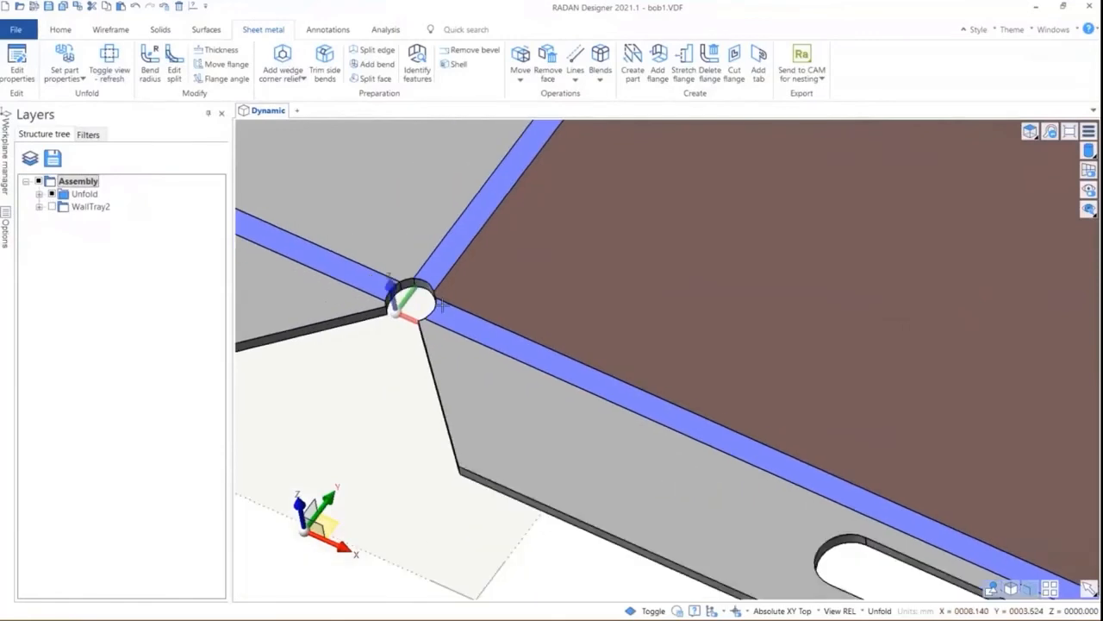
scroll(439, 303, "down", 4)
scroll(731, 422, "up", 5)
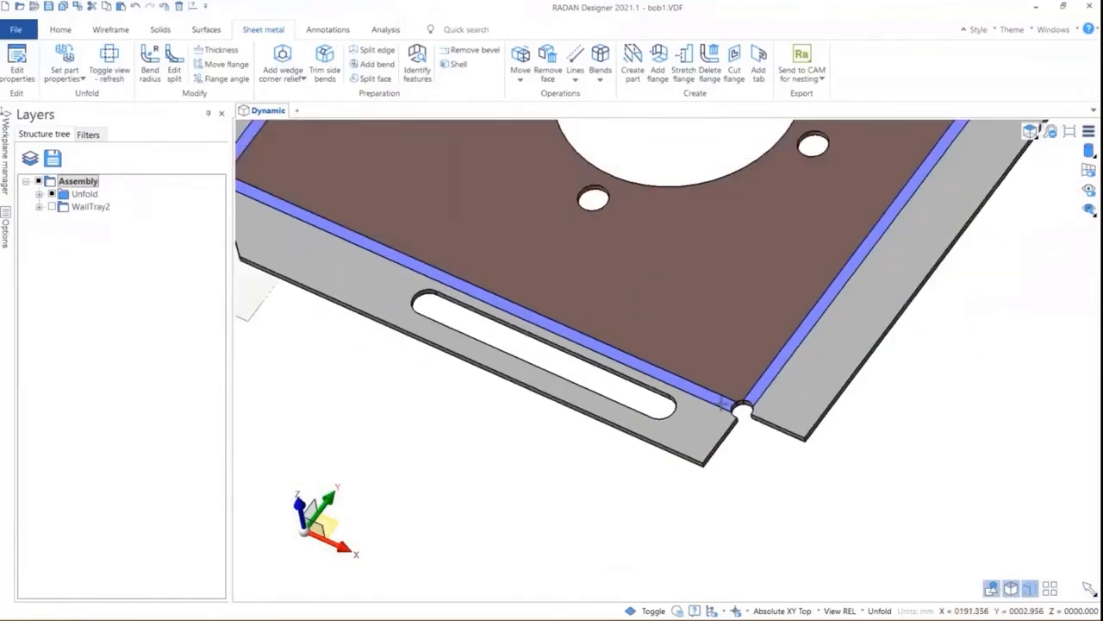
scroll(724, 405, "down", 5)
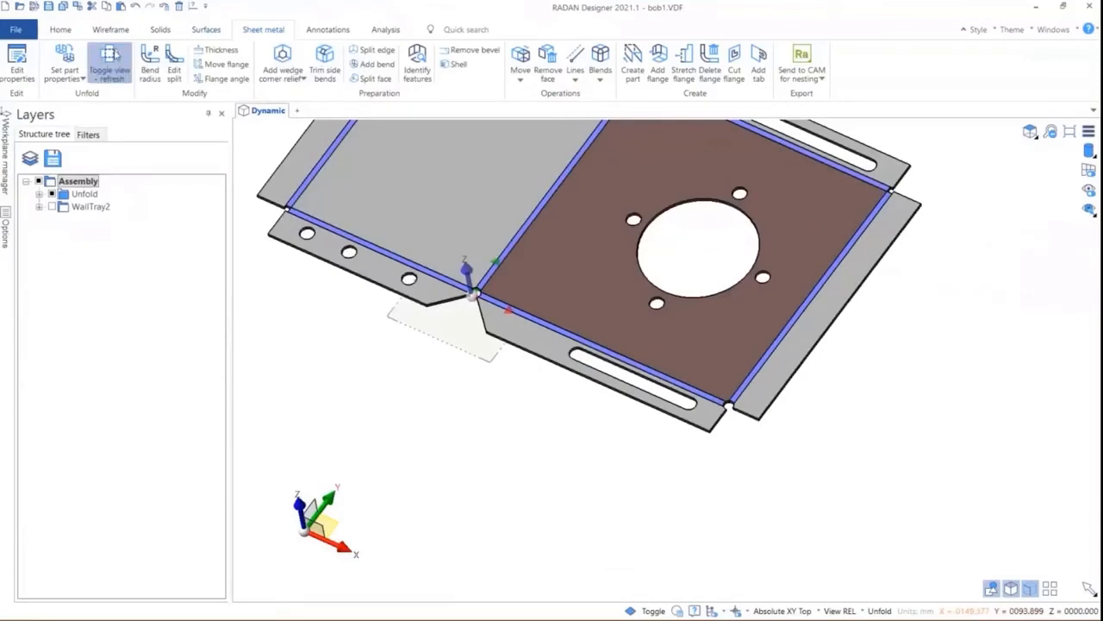
left_click(111, 59)
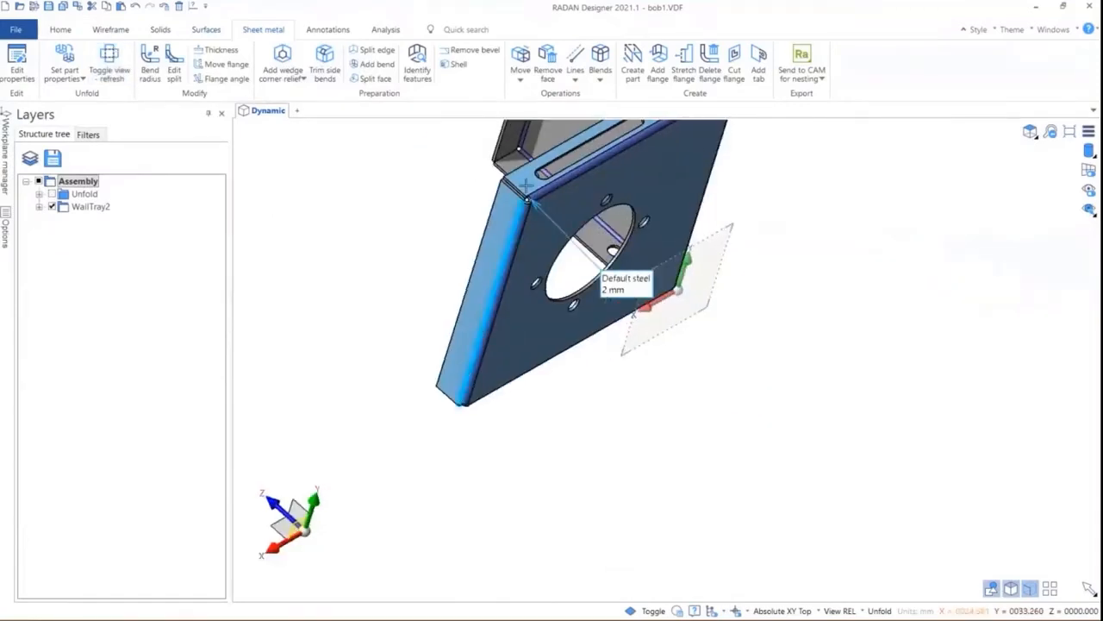
scroll(525, 186, "up", 5)
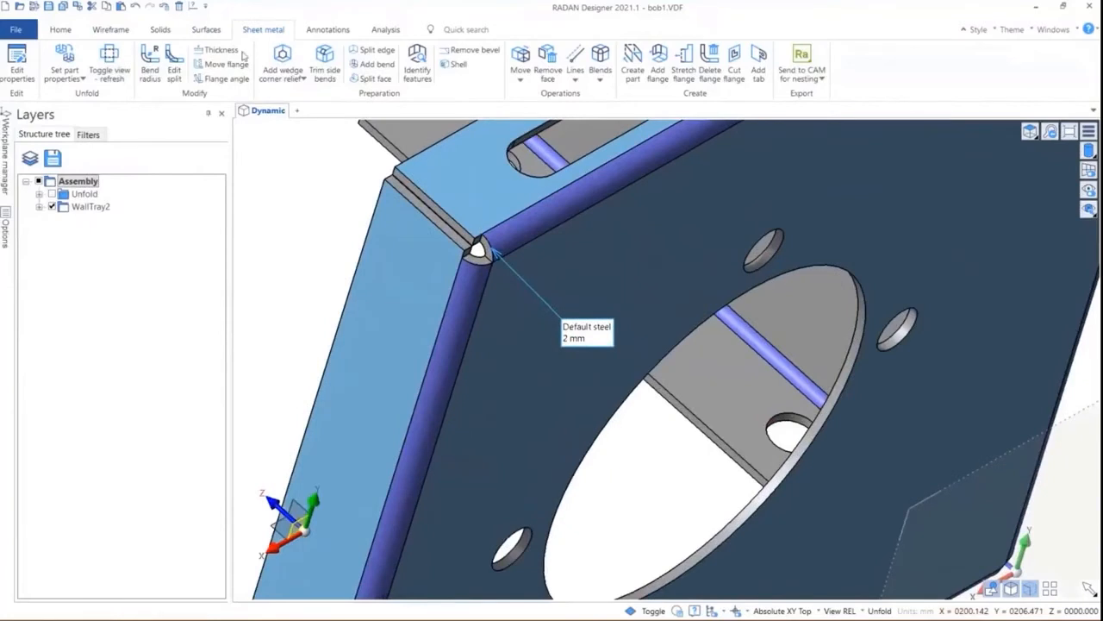
left_click(518, 74)
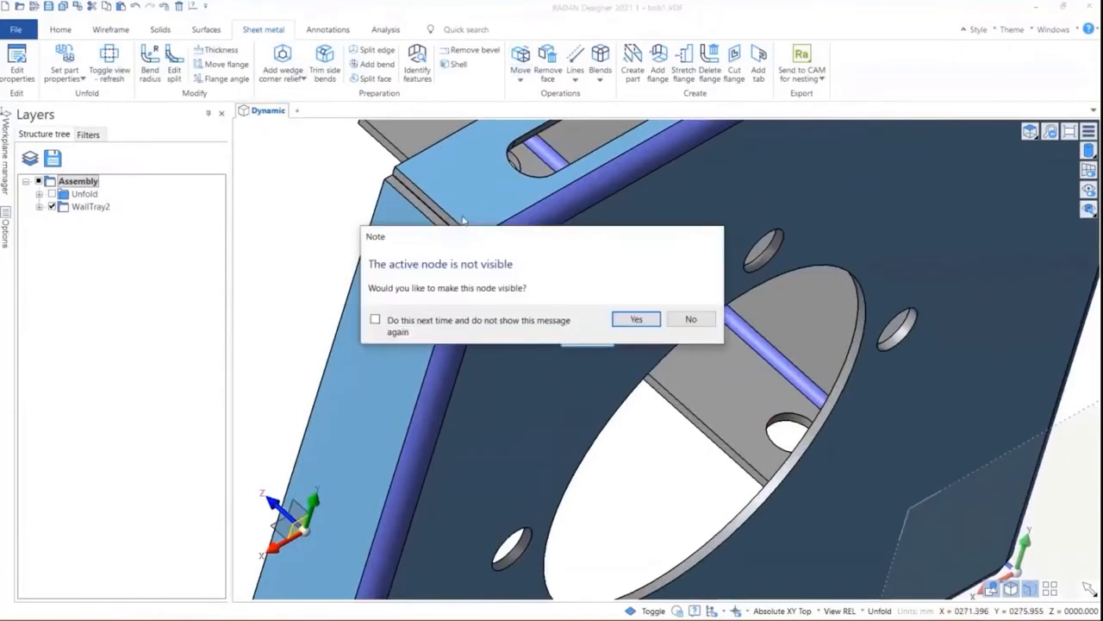
left_click(638, 321)
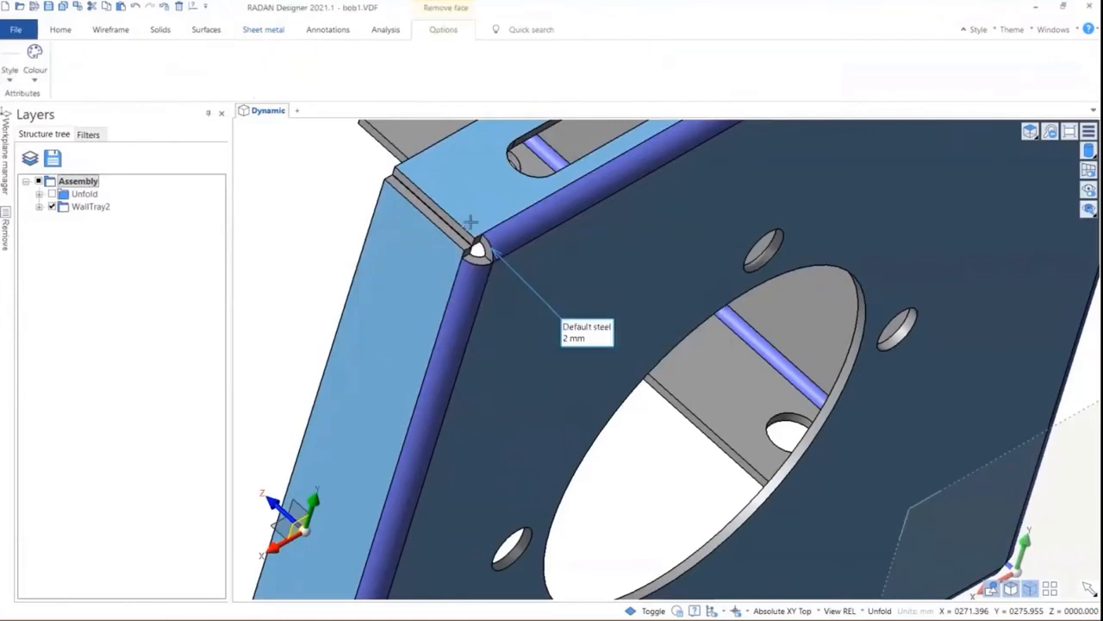
left_click(471, 247)
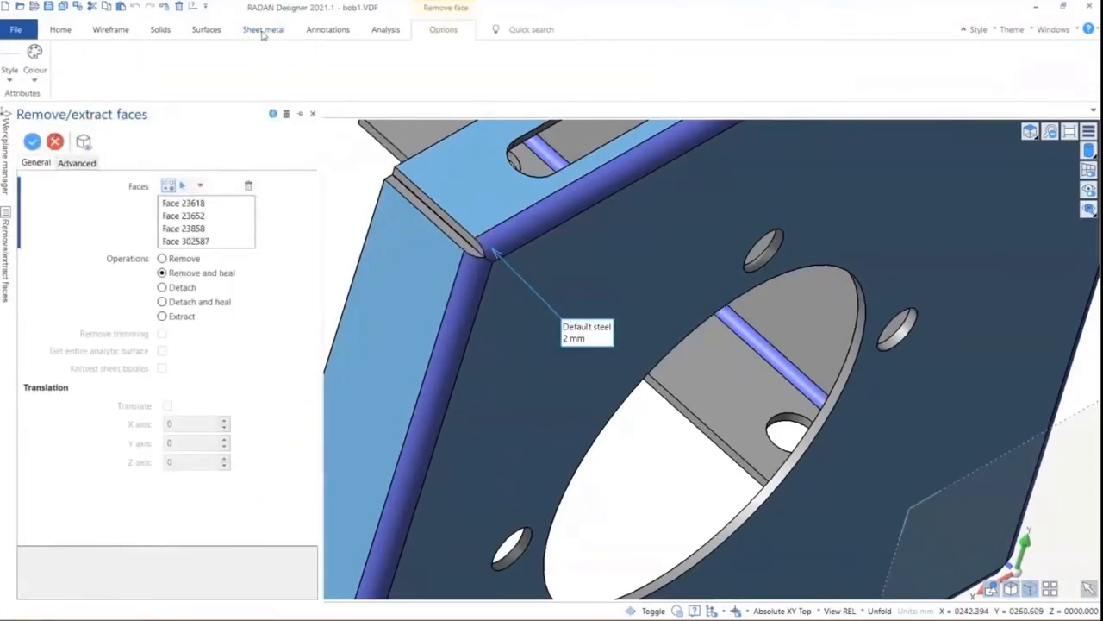
left_click(263, 31)
left_click(302, 79)
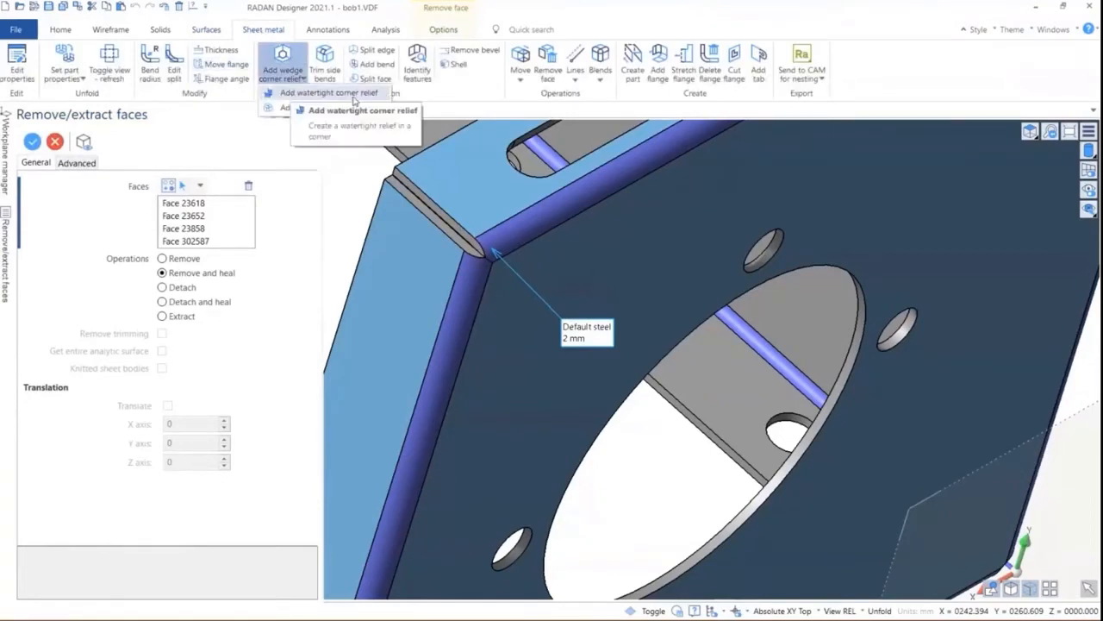
left_click(353, 97)
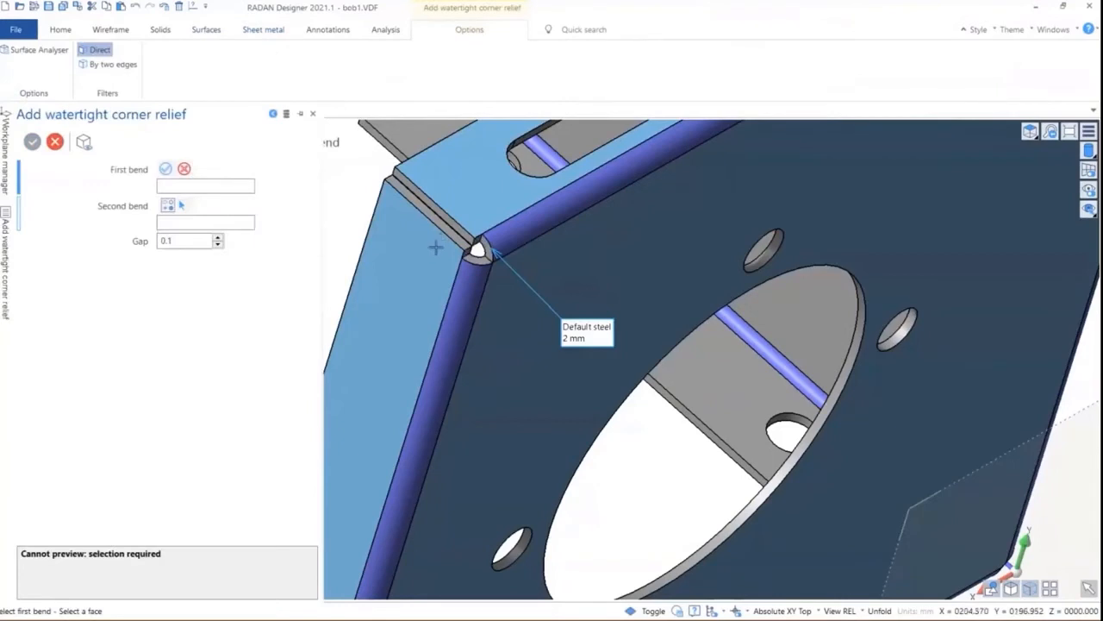
Remove and heal the faces of the existing relief where the slotted flange's bend meets the end flange's bend.
left_click(265, 31)
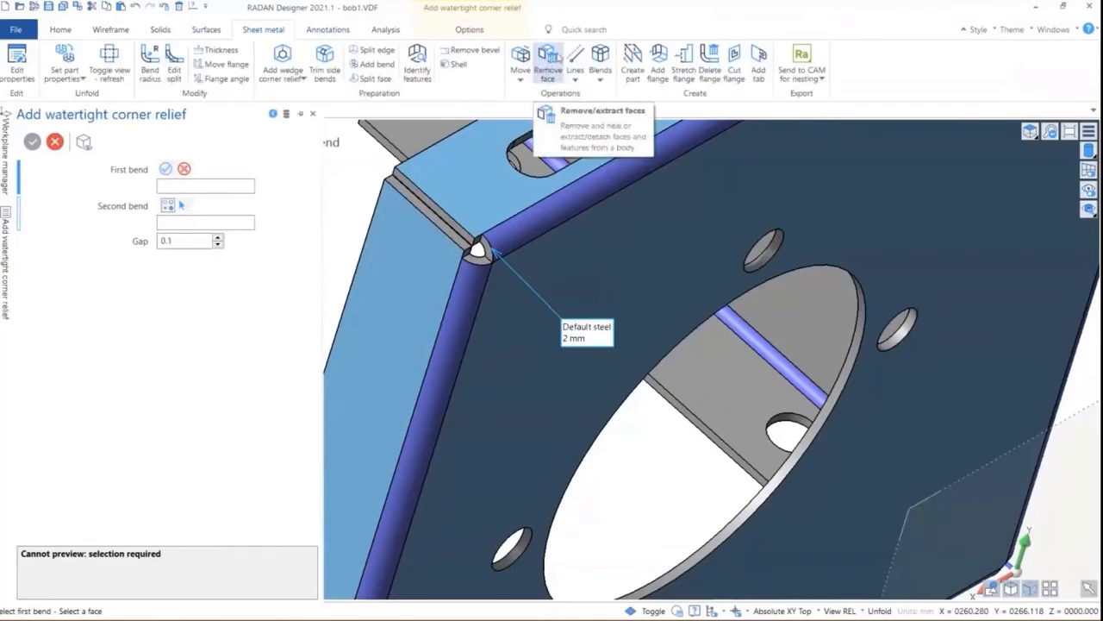
left_click(549, 60)
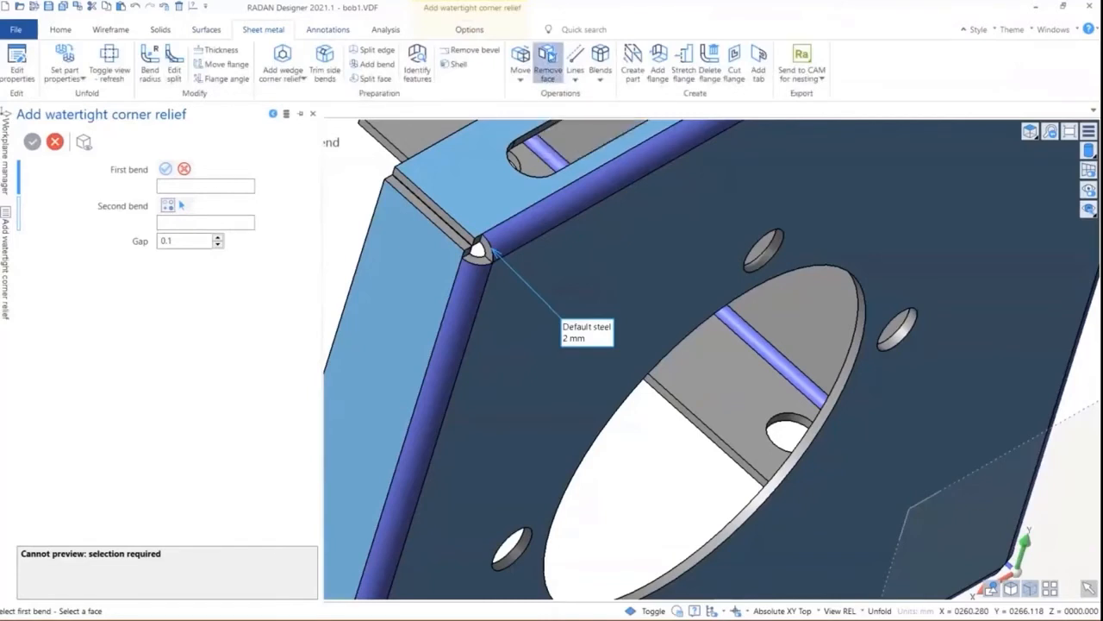
left_click(692, 318)
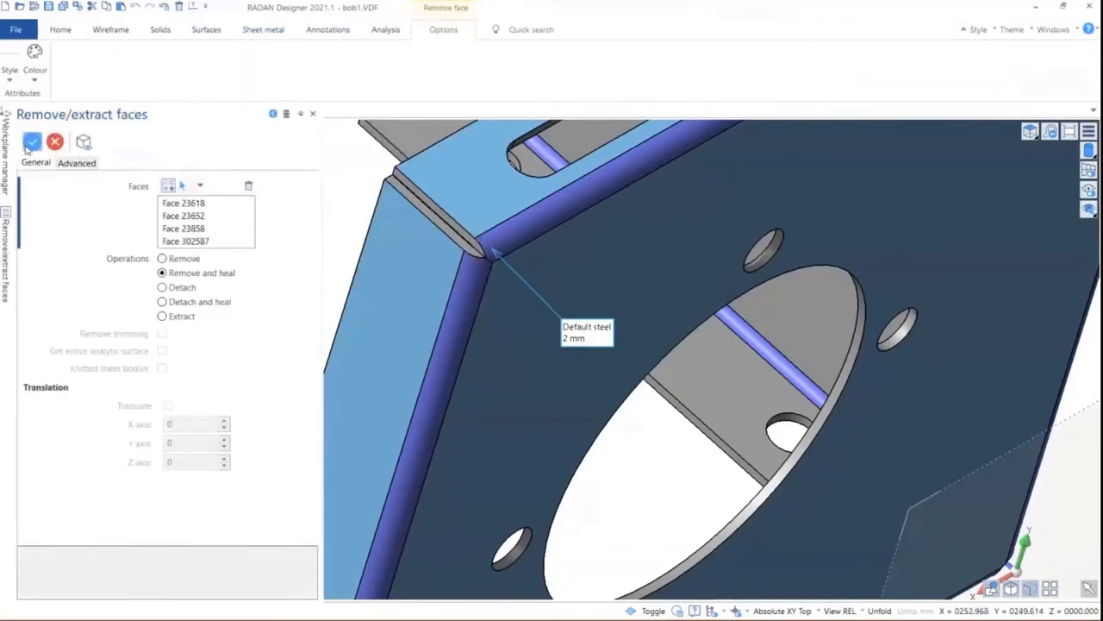
left_click(31, 143)
left_click(692, 318)
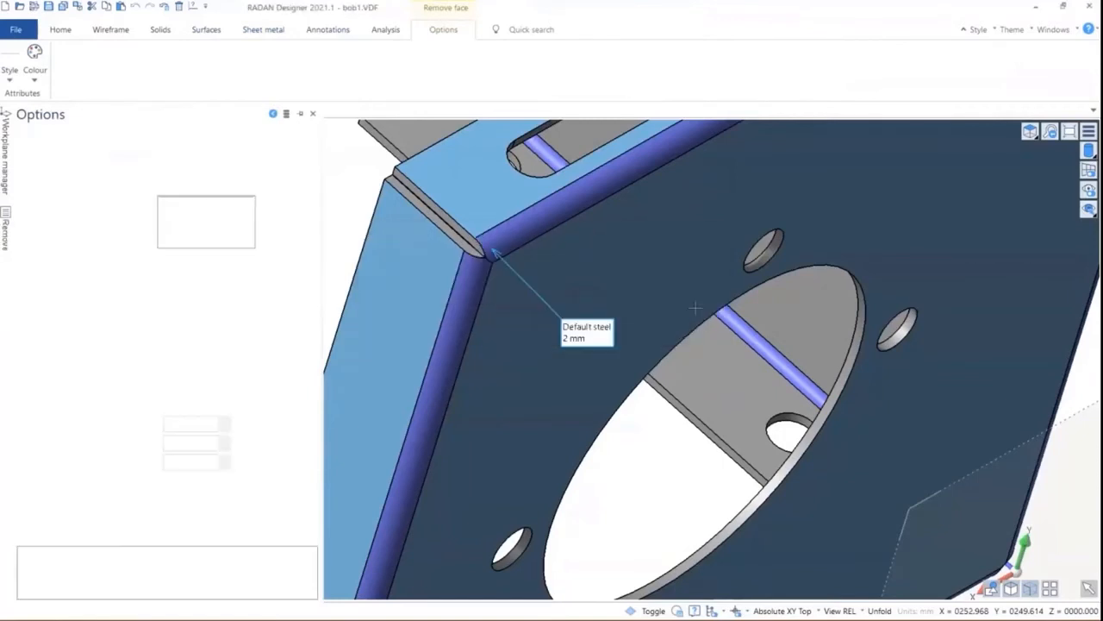
Add a watertight corner relief with a 0.1 gap between the slotted flange's bend and the adjacent end flange's bend.
left_click(278, 32)
left_click(290, 77)
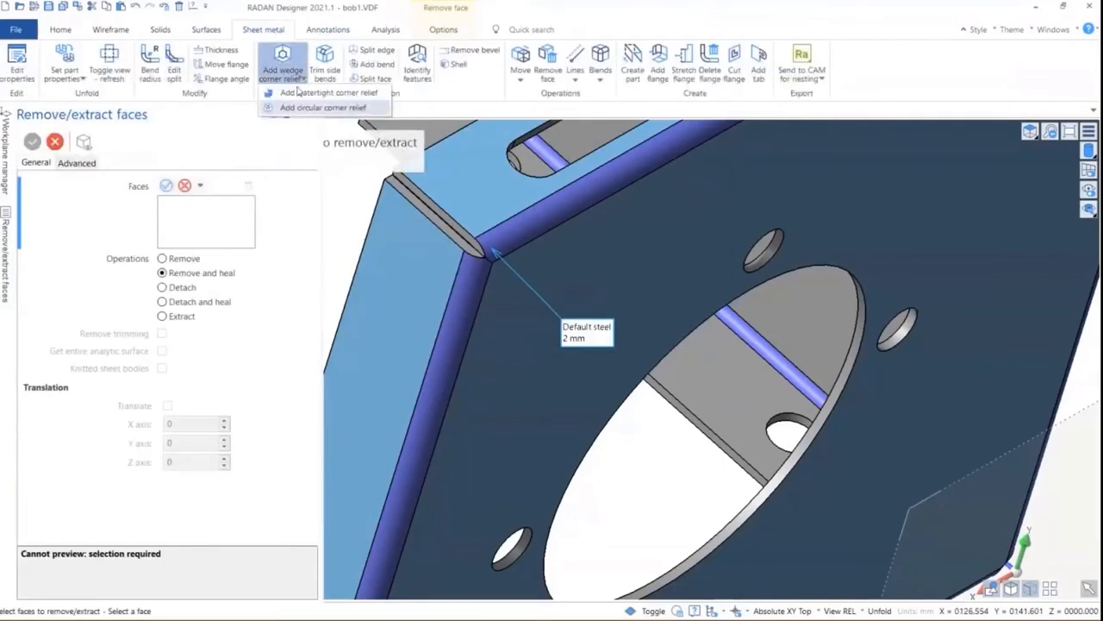
left_click(304, 92)
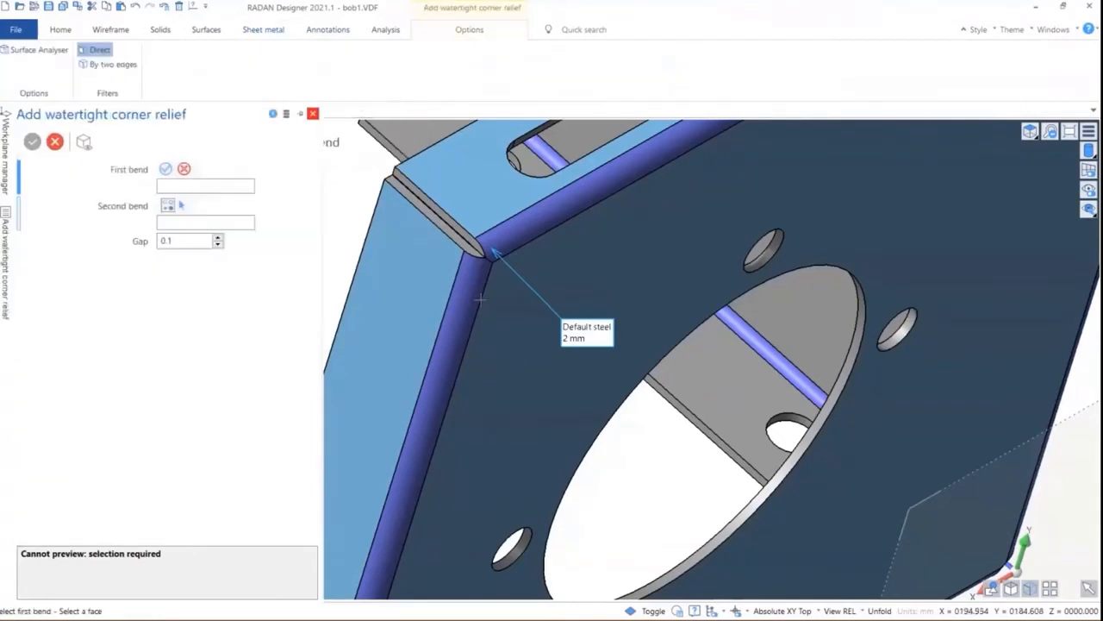
left_click(473, 285)
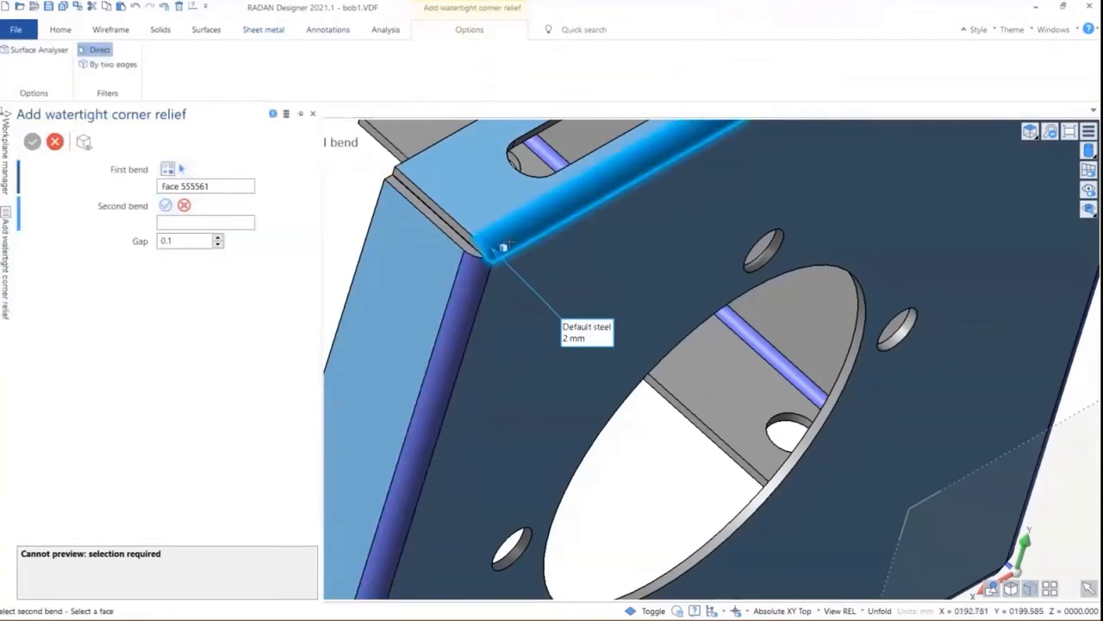
left_click(503, 247)
left_click(32, 141)
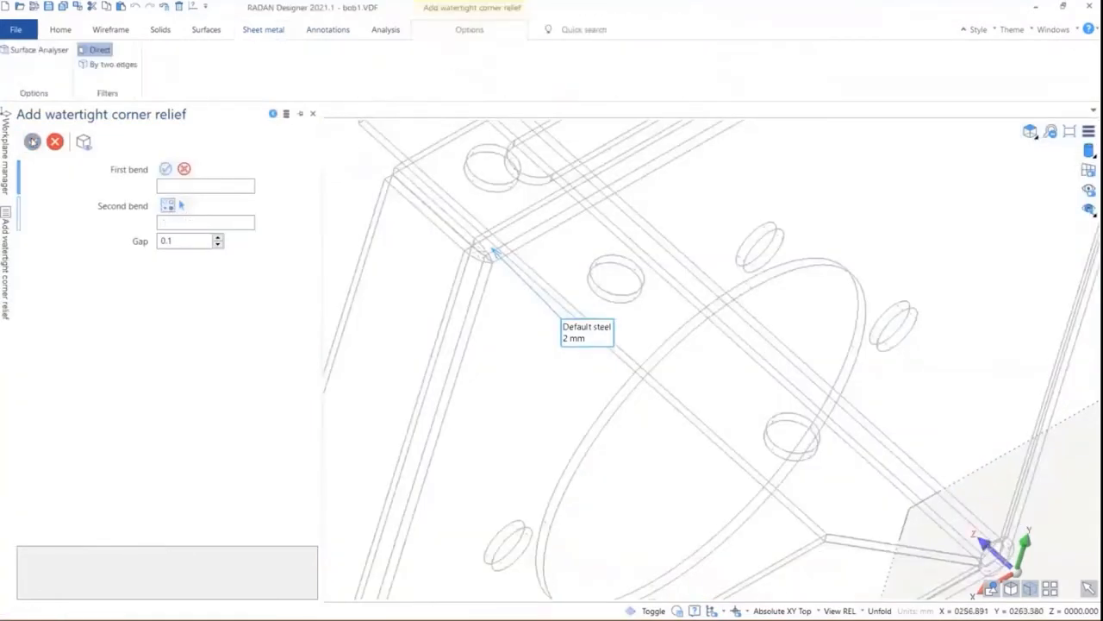
Inspect the watertight relief on the folded part and refresh the unfolded view.
scroll(467, 281, "up", 3)
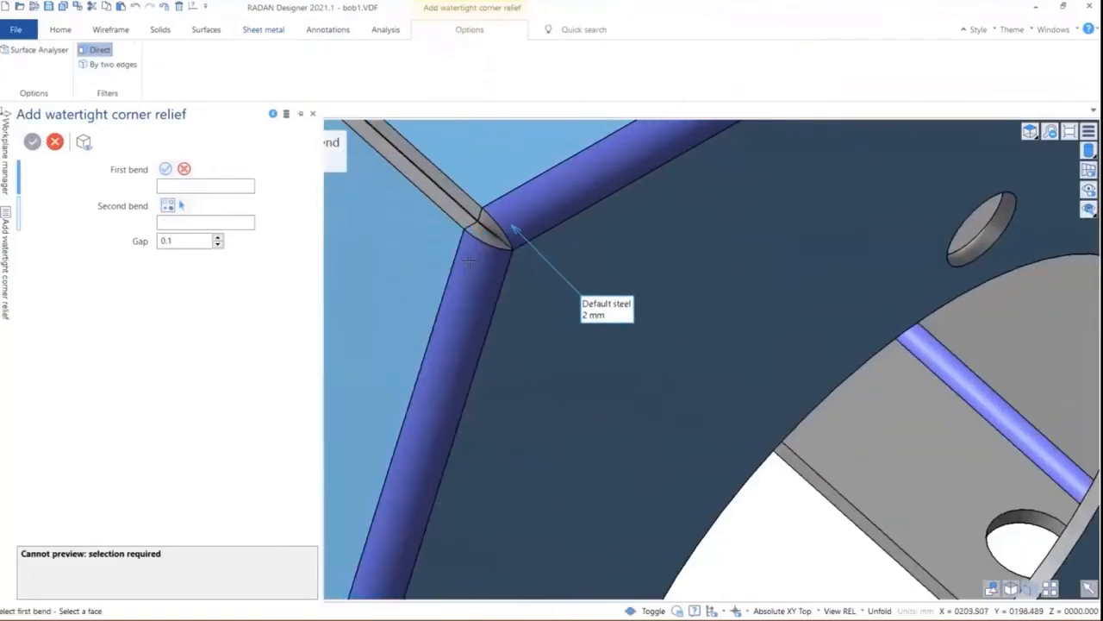
middle_click_drag(518, 240, 556, 299)
scroll(556, 299, "down", 6)
middle_click_drag(520, 239, 681, 230)
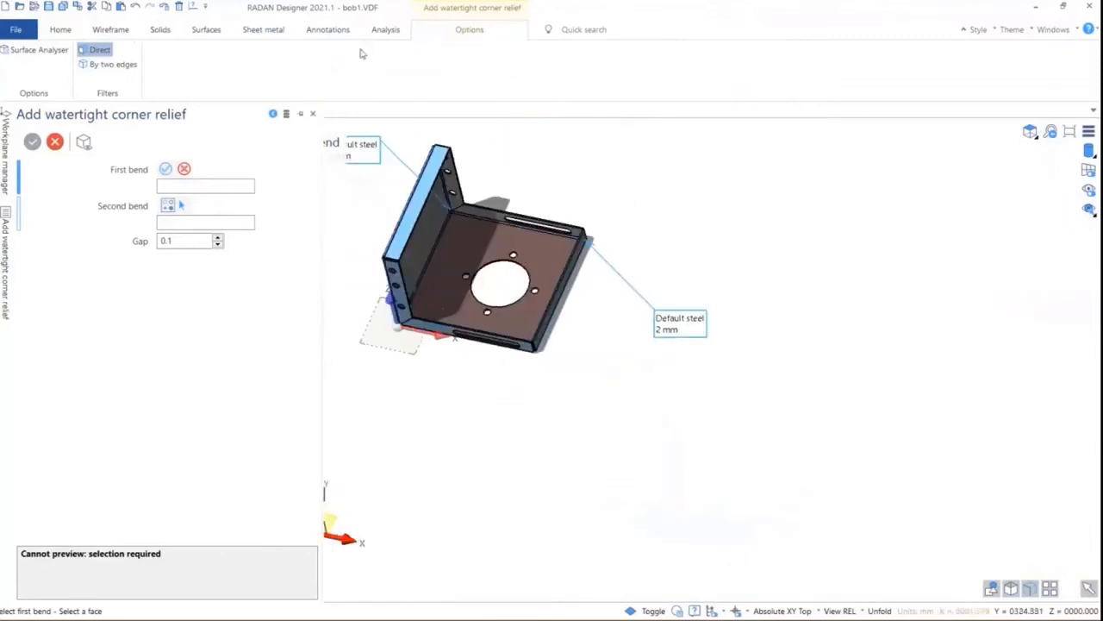
left_click(276, 30)
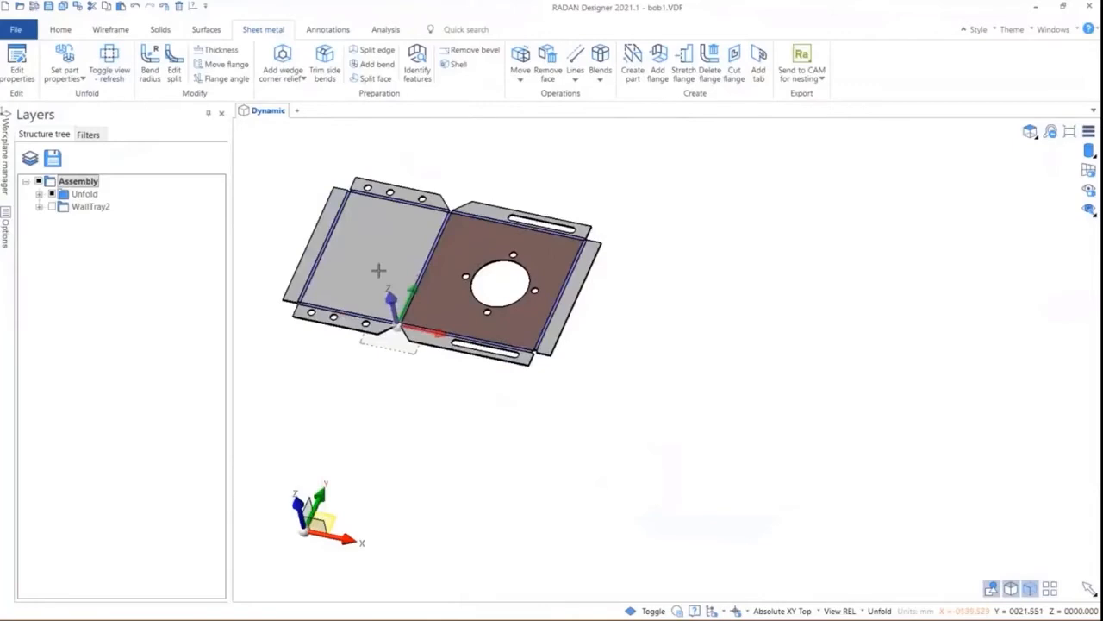
Examine the watertight and circular corner reliefs on the unfolded part up close, and return to the folded part.
scroll(378, 271, "up", 10)
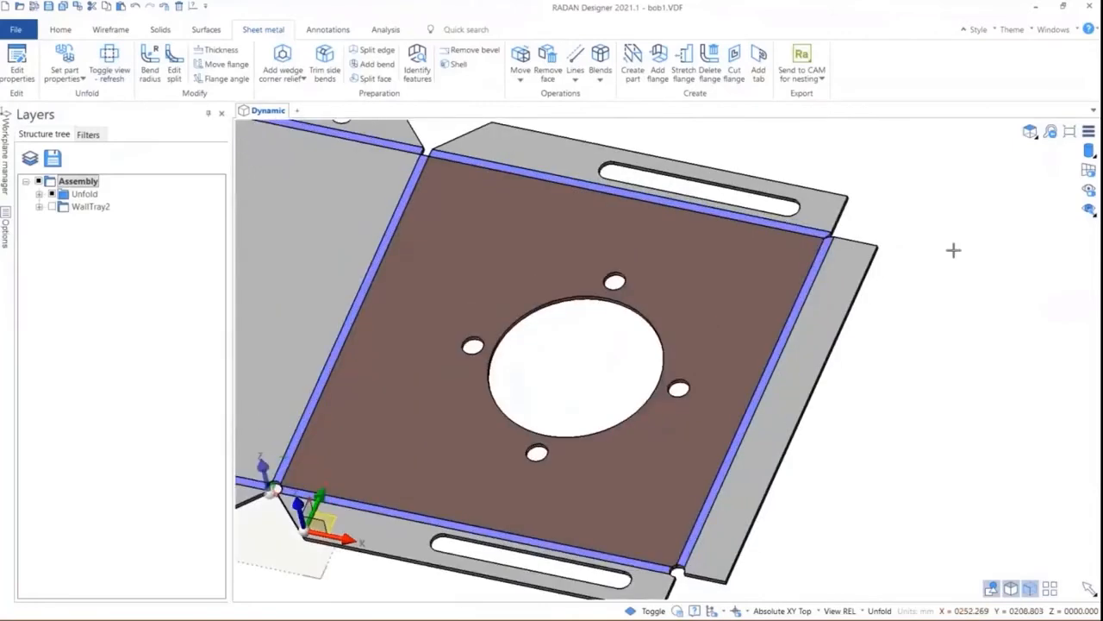
scroll(776, 268, "up", 4)
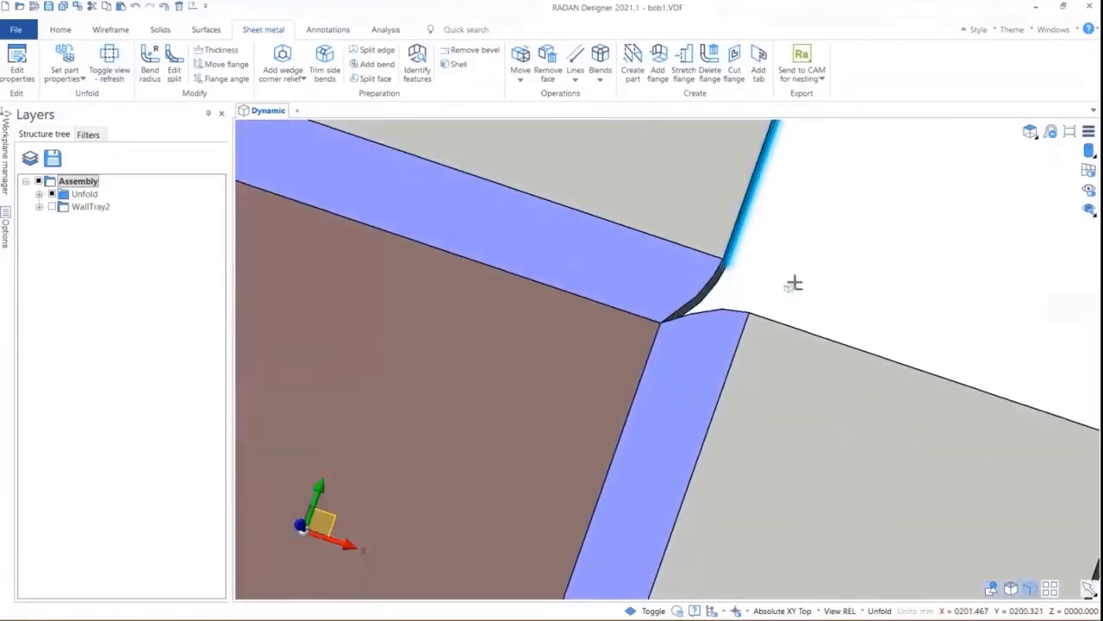
scroll(782, 240, "down", 2)
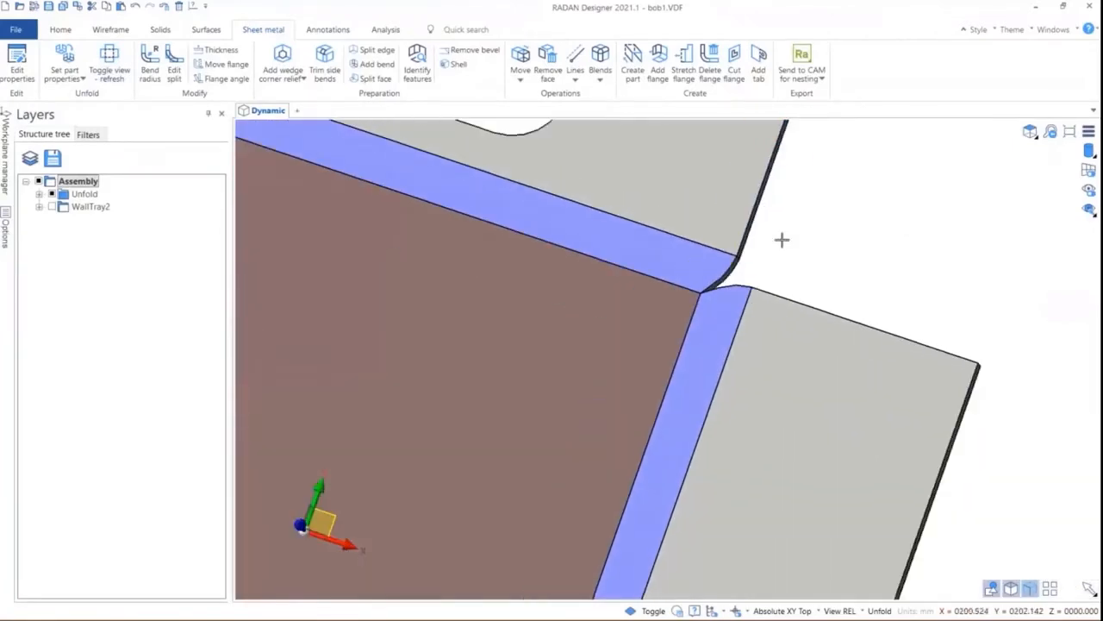
scroll(789, 248, "down", 6)
scroll(707, 517, "up", 6)
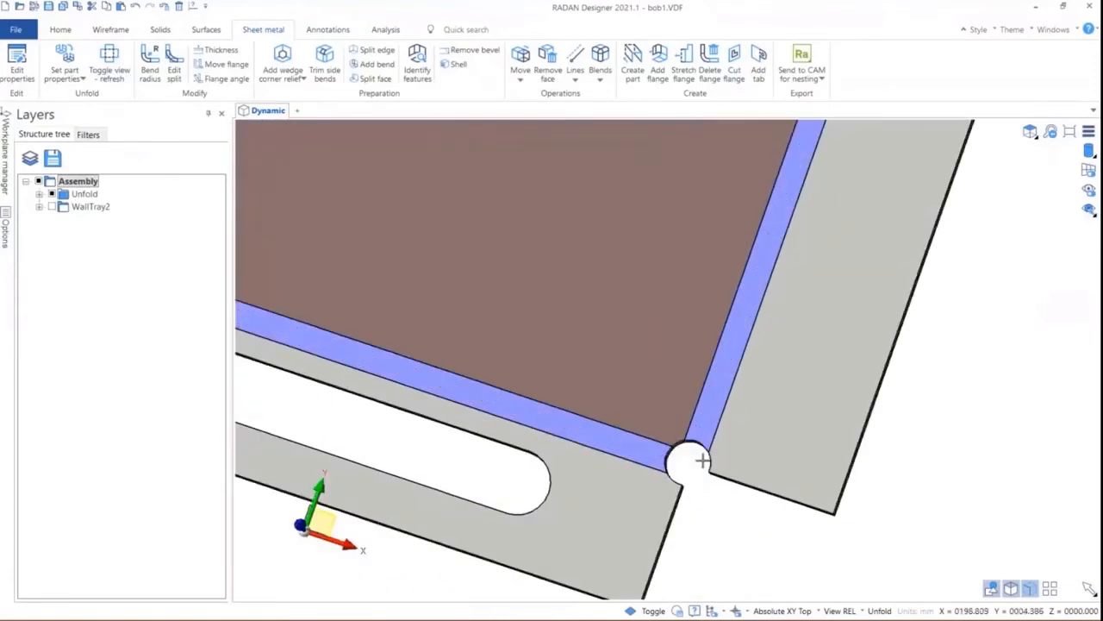
scroll(702, 461, "up", 2)
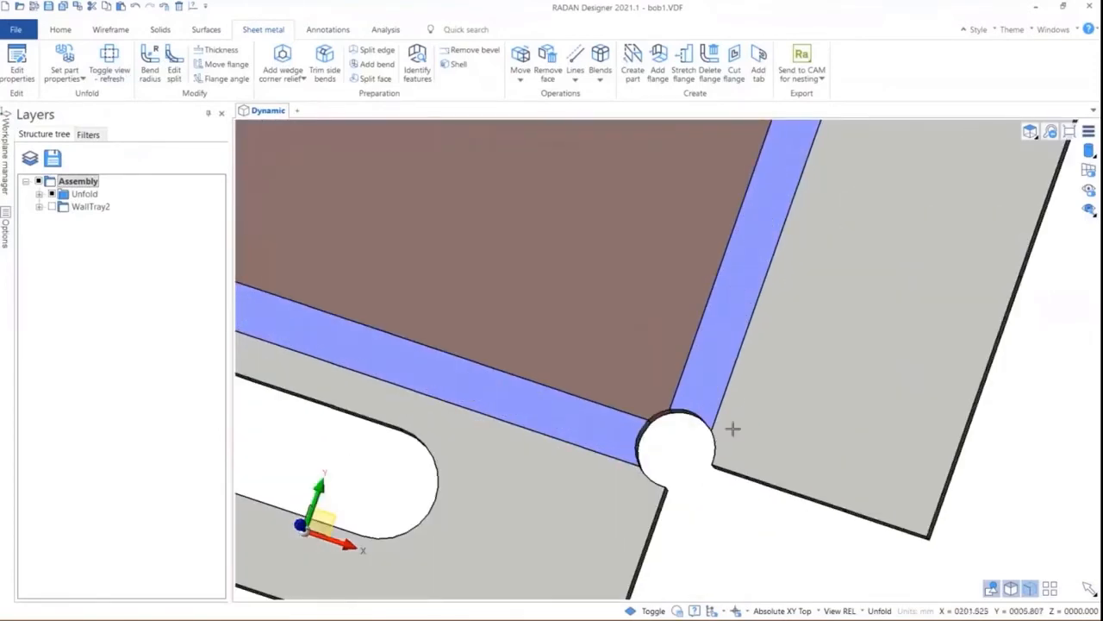
scroll(733, 429, "down", 5)
scroll(578, 372, "up", 3)
scroll(579, 373, "up", 4)
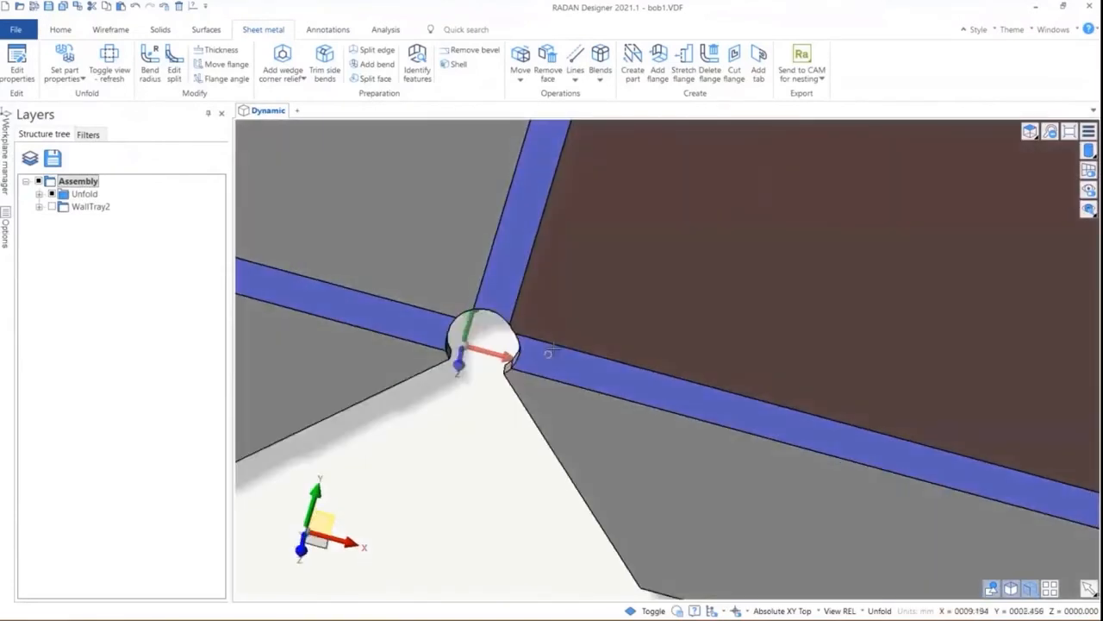
middle_click_drag(549, 351, 535, 250)
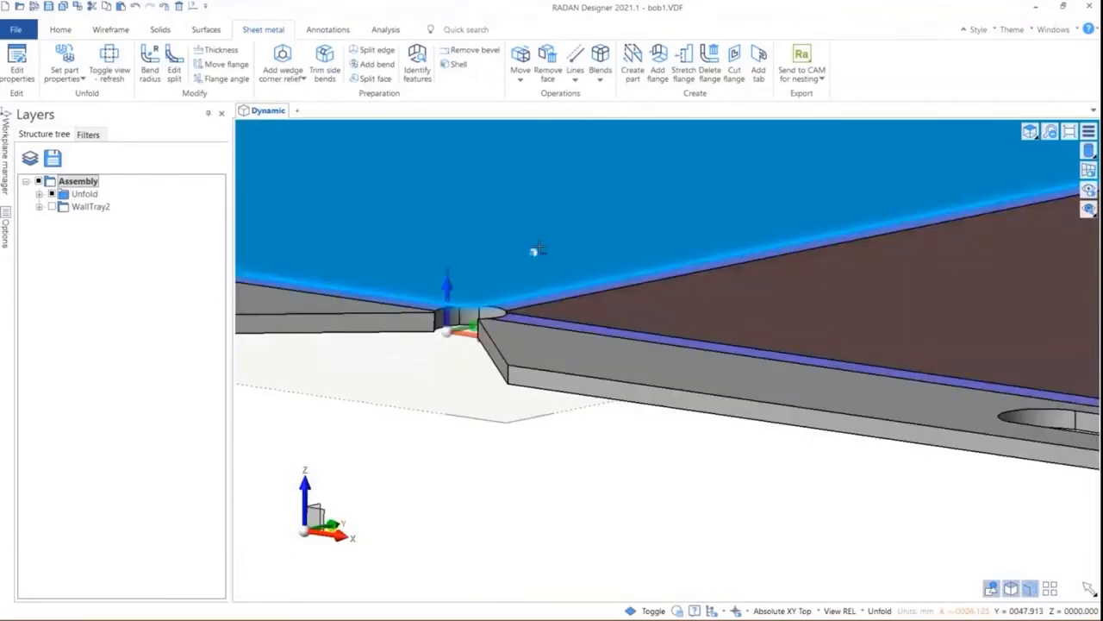
scroll(536, 250, "down", 8)
middle_click_drag(630, 298, 646, 343)
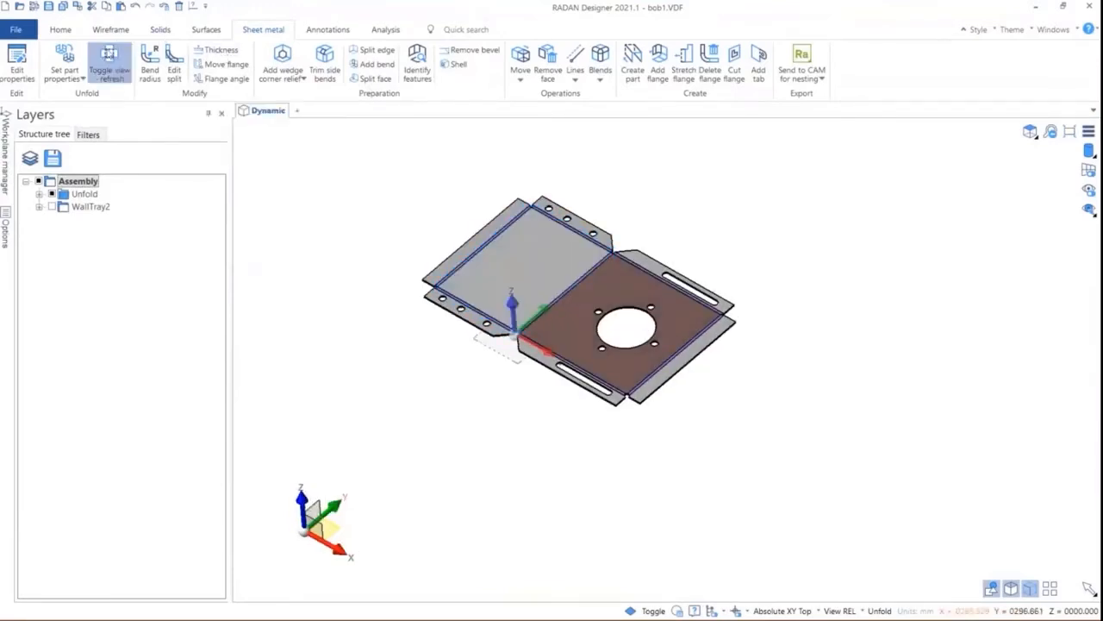
left_click(109, 61)
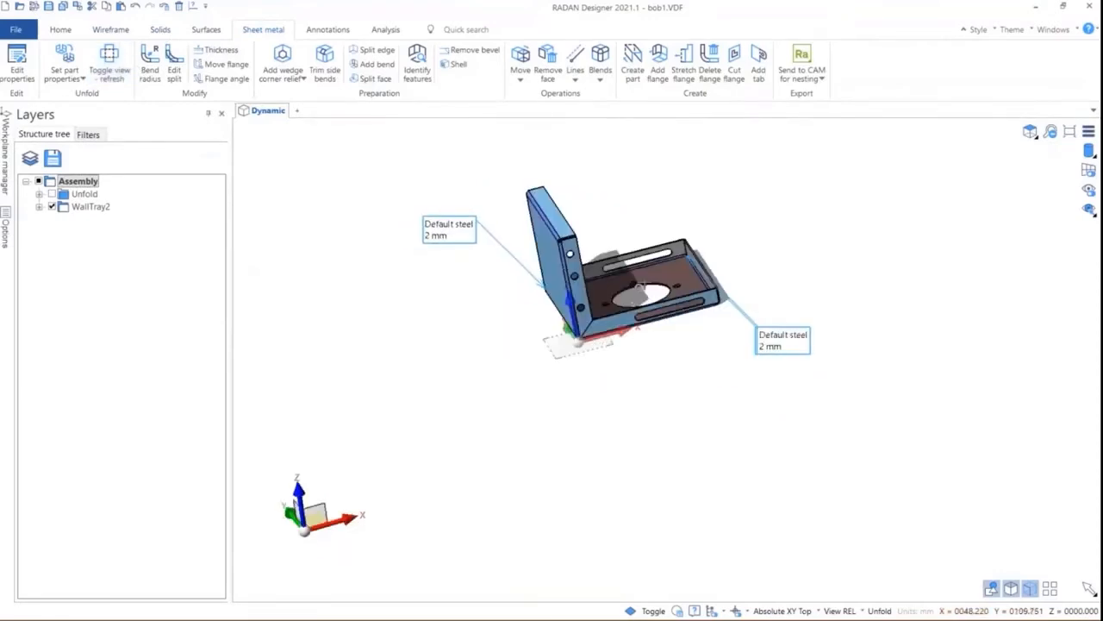
Move the slot in the base's front side flange by -8 along X, with its adjacent faces moving along.
scroll(746, 303, "up", 5)
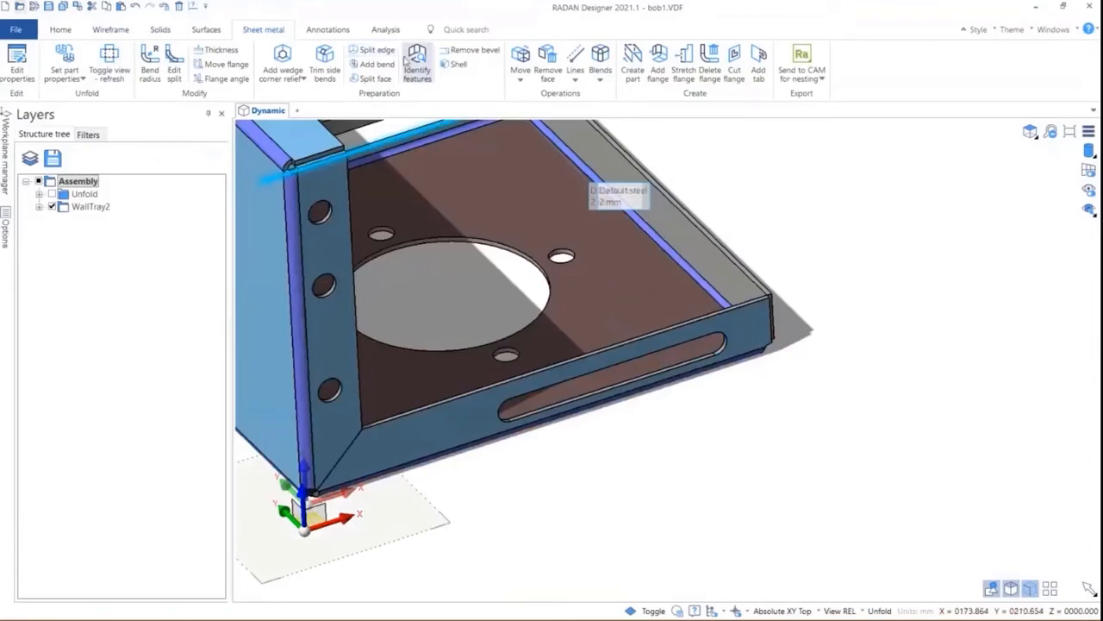
left_click(530, 57)
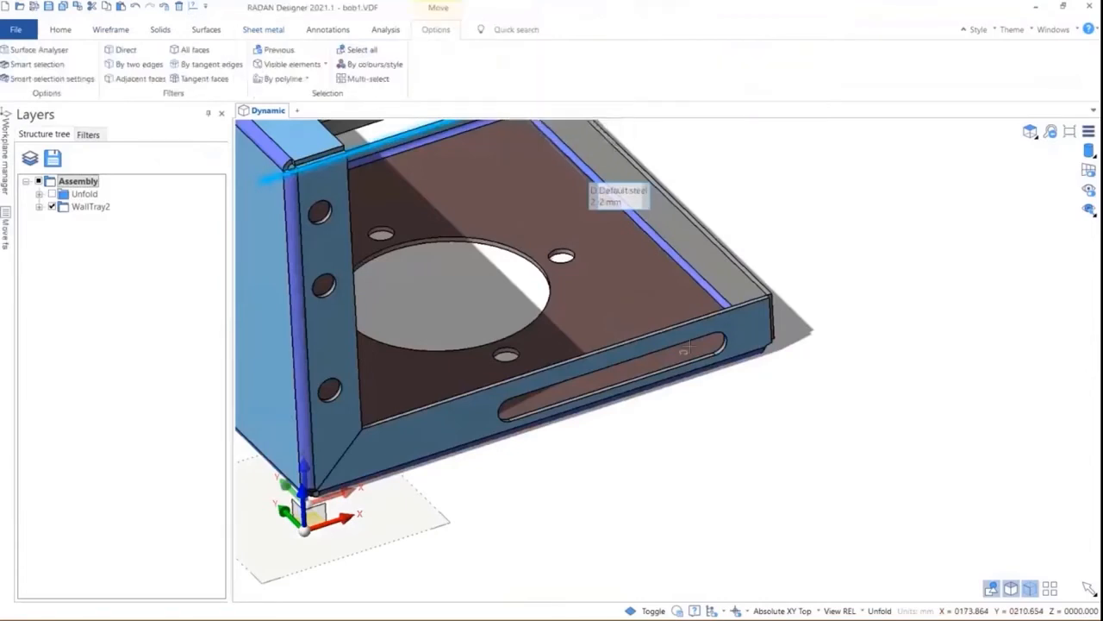
scroll(738, 393, "up", 3)
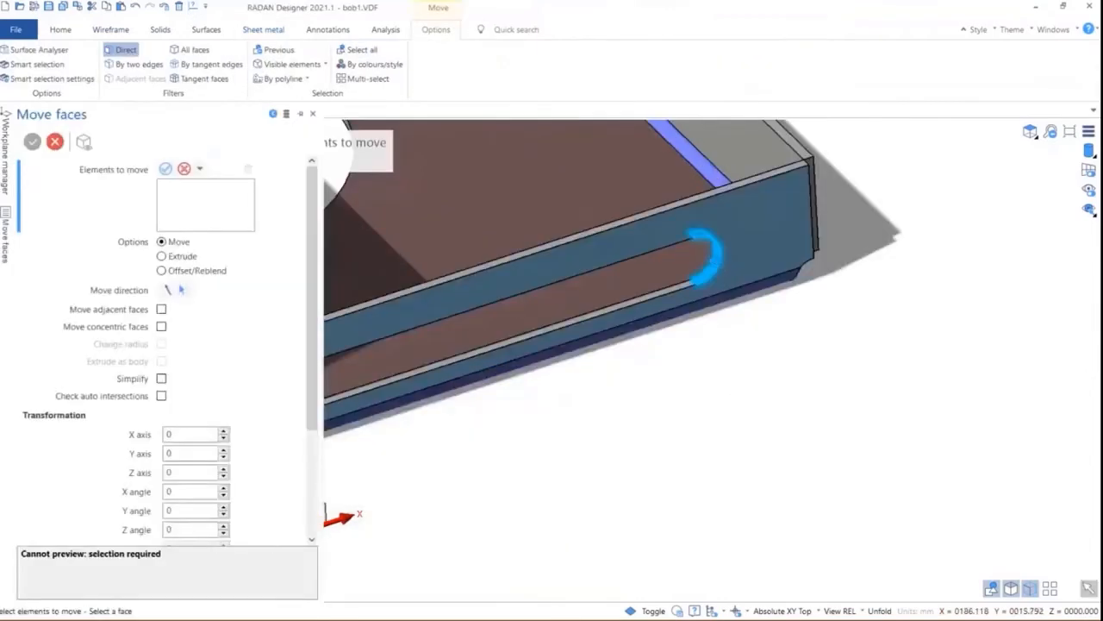
left_click(712, 260)
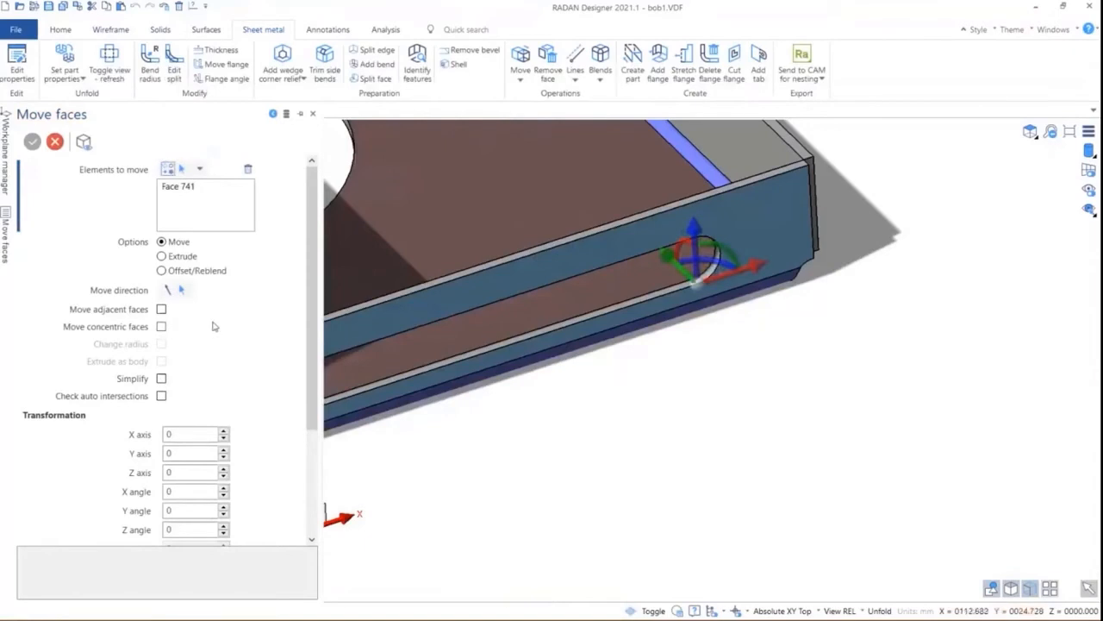
scroll(707, 412, "down", 3)
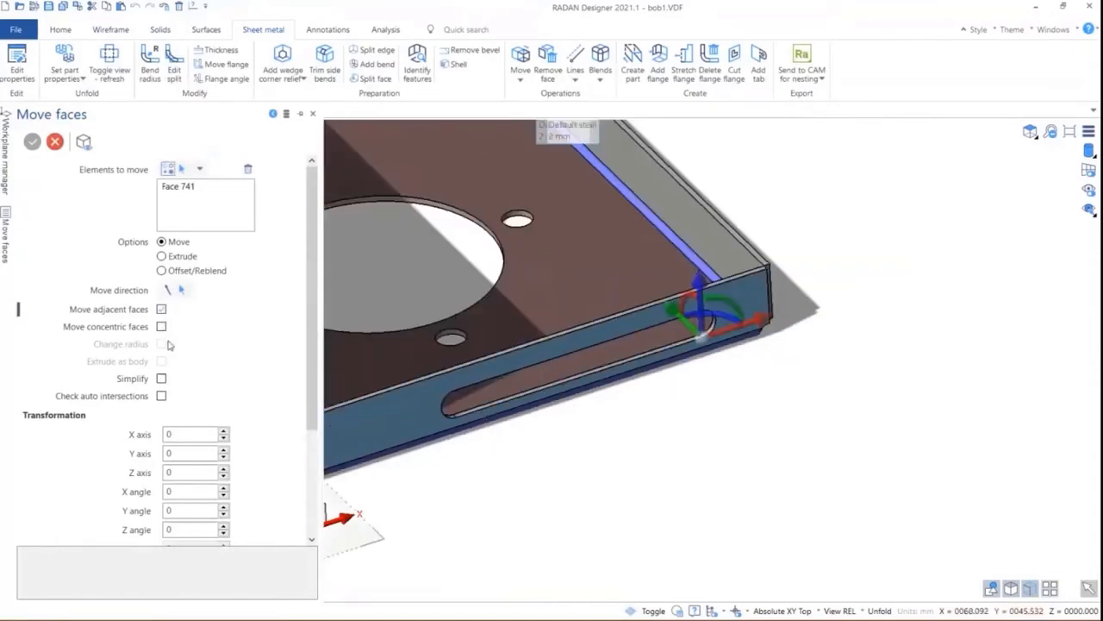
left_click_drag(758, 321, 728, 318)
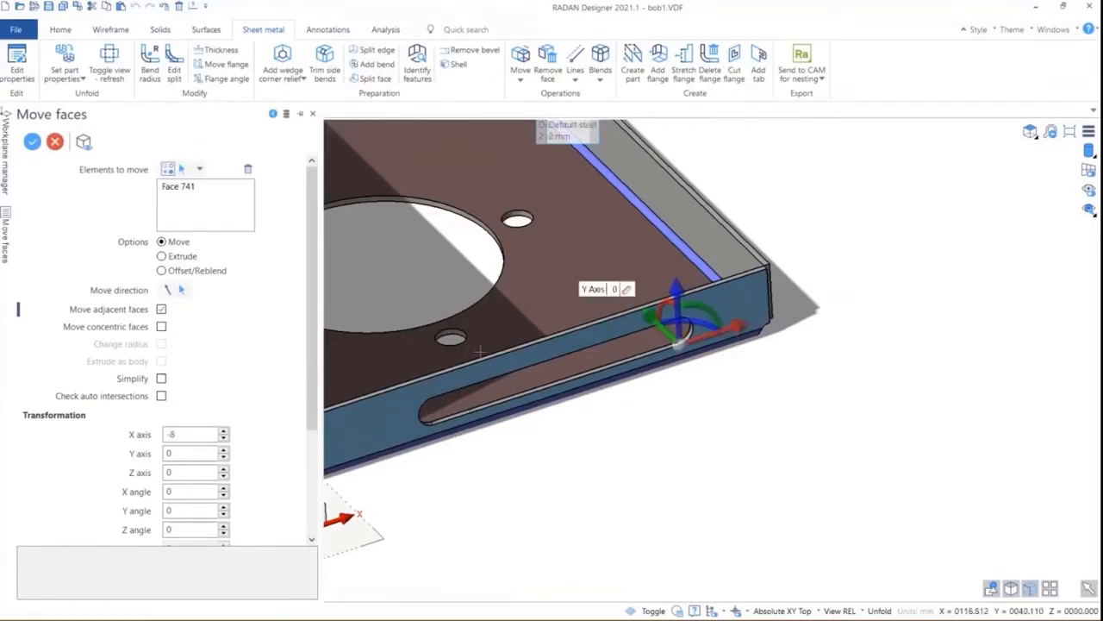
Shorten the slot by moving only its end face -59 along X, with adjacent faces excluded.
left_click(161, 309)
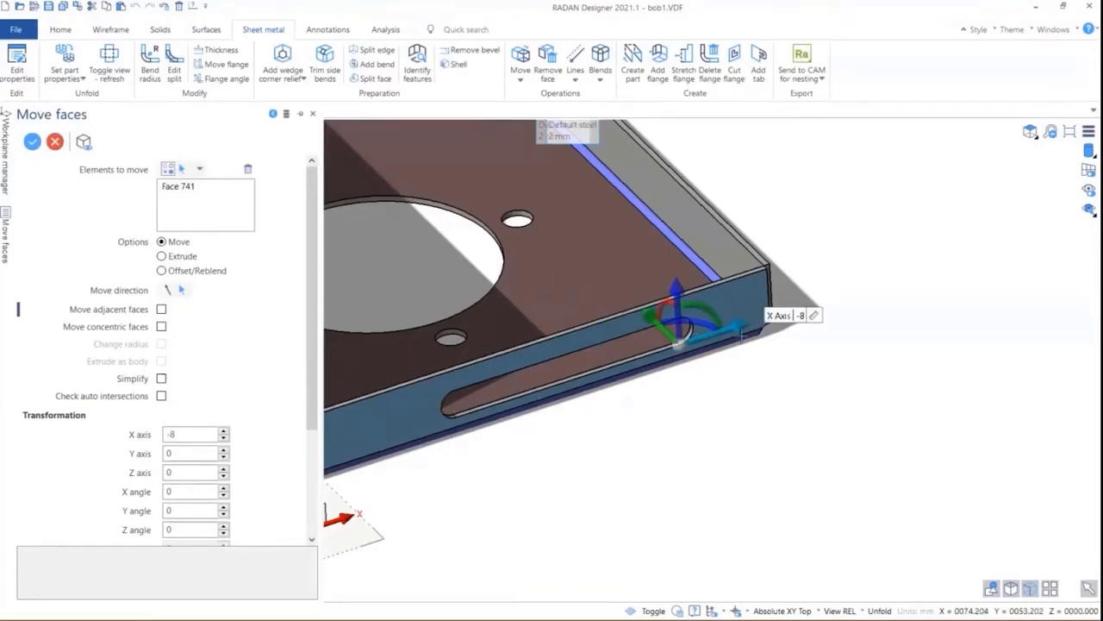
left_click_drag(738, 323, 586, 364)
mouse_move(783, 396)
middle_mouse_down()
mouse_move(850, 359)
mouse_move(805, 360)
mouse_move(766, 391)
mouse_move(772, 376)
mouse_move(766, 394)
mouse_move(784, 387)
mouse_move(767, 399)
middle_mouse_up()
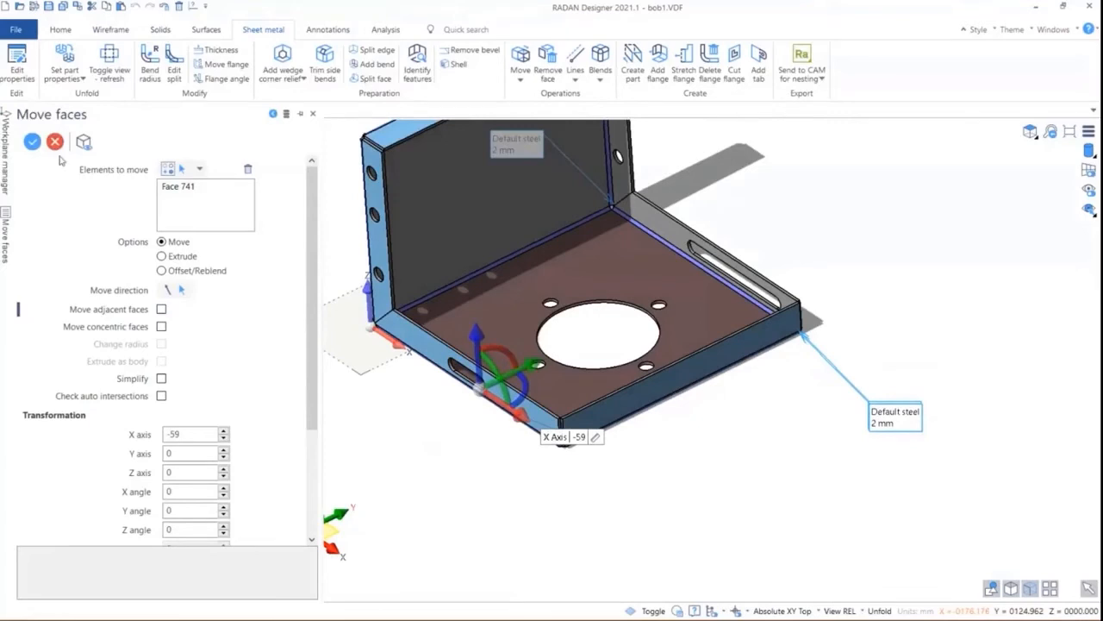
left_click(32, 141)
scroll(564, 380, "down", 3)
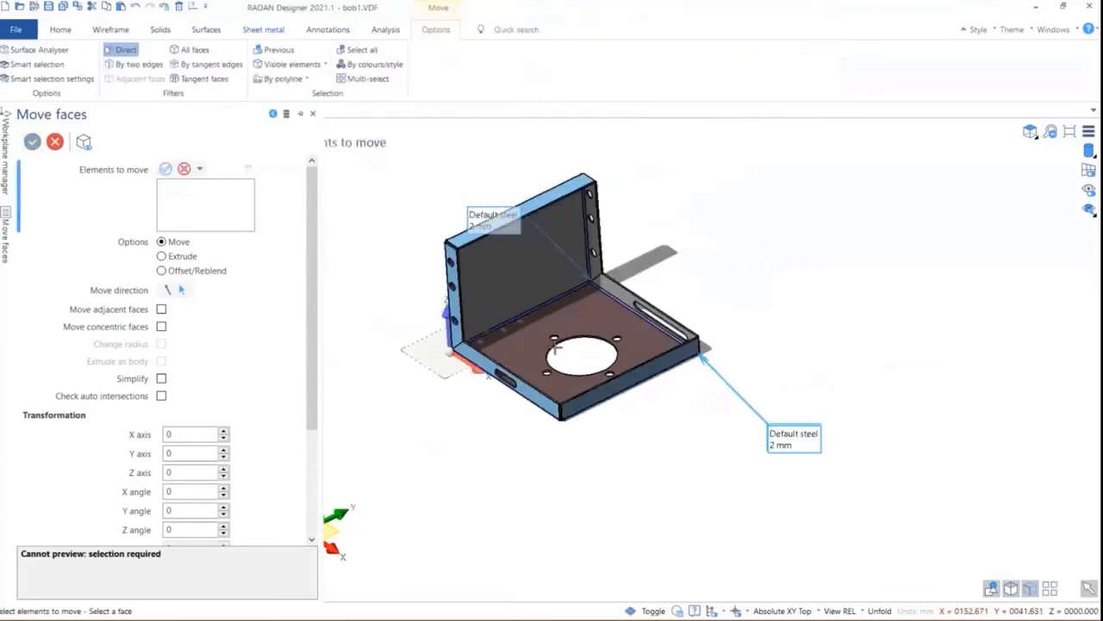
Remove and heal the upper two holes in the upright wall's side flange, above the shortened slot's flange, keeping the active node hidden.
scroll(431, 255, "up", 5)
scroll(464, 262, "up", 2)
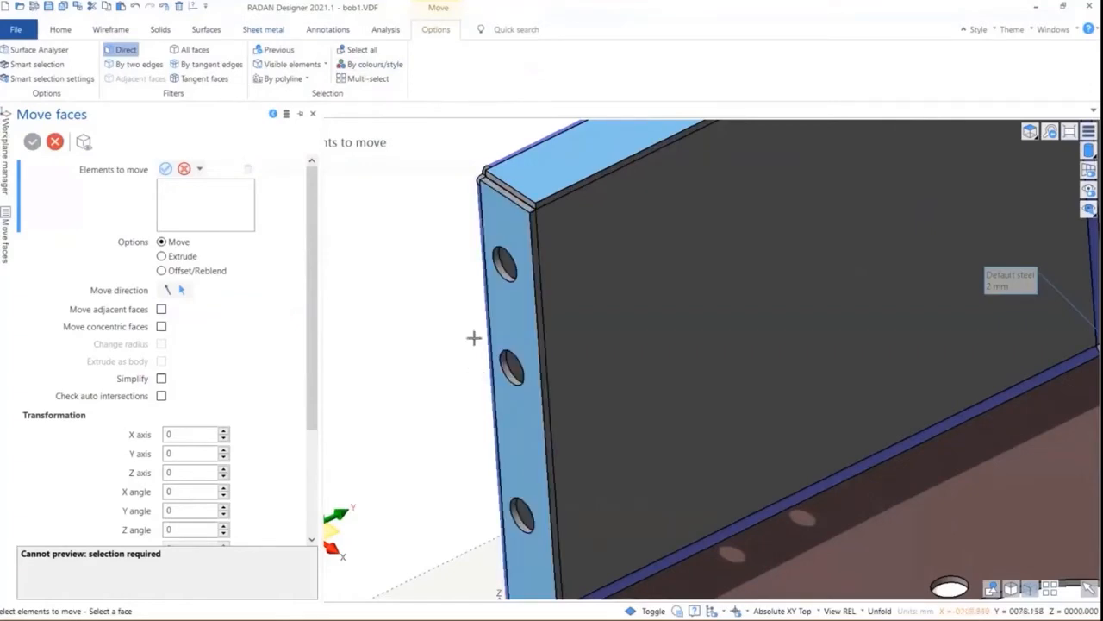
left_click(62, 29)
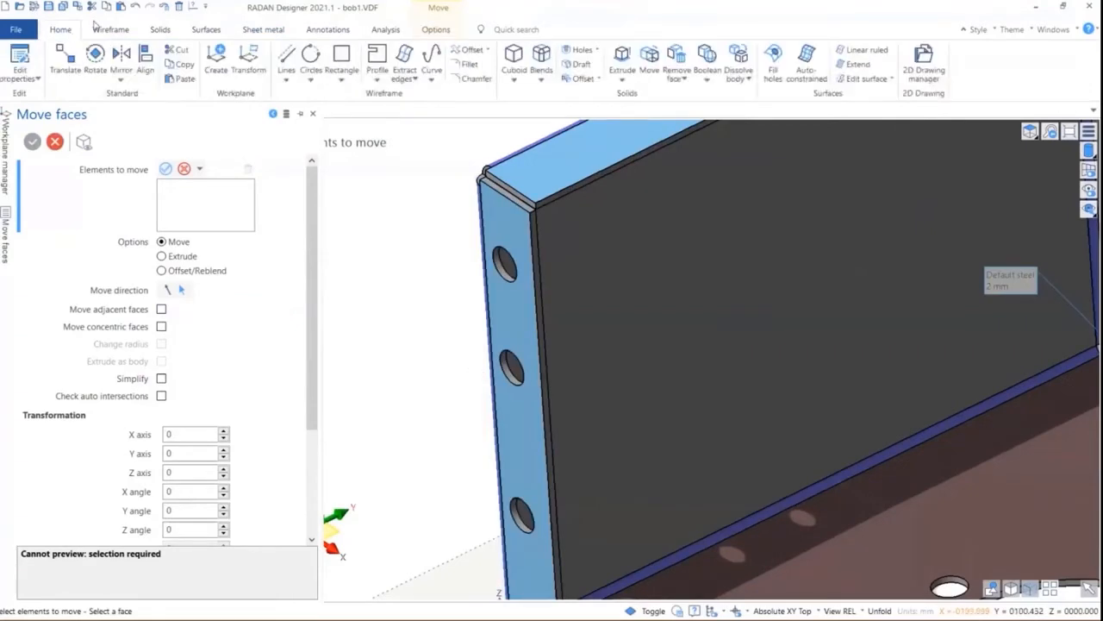
left_click(677, 56)
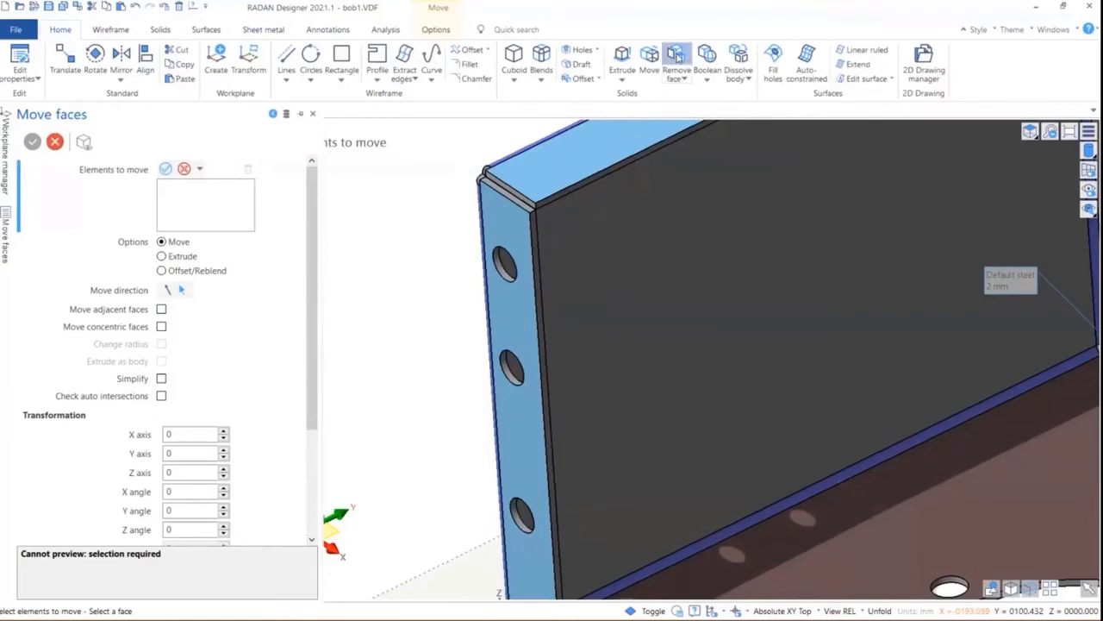
left_click(685, 320)
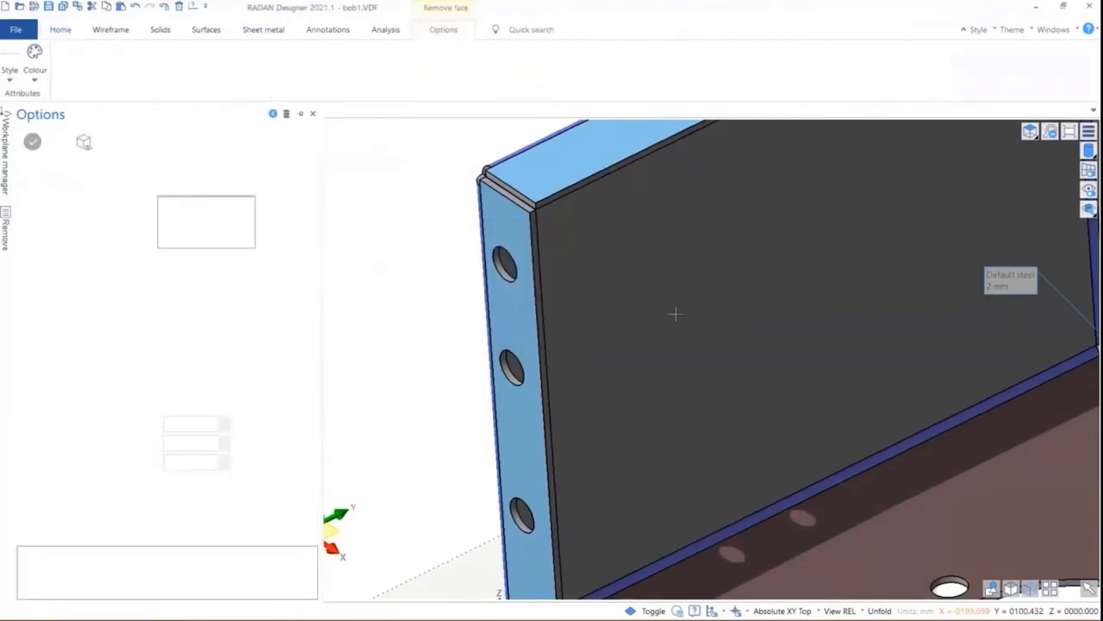
left_click(502, 270)
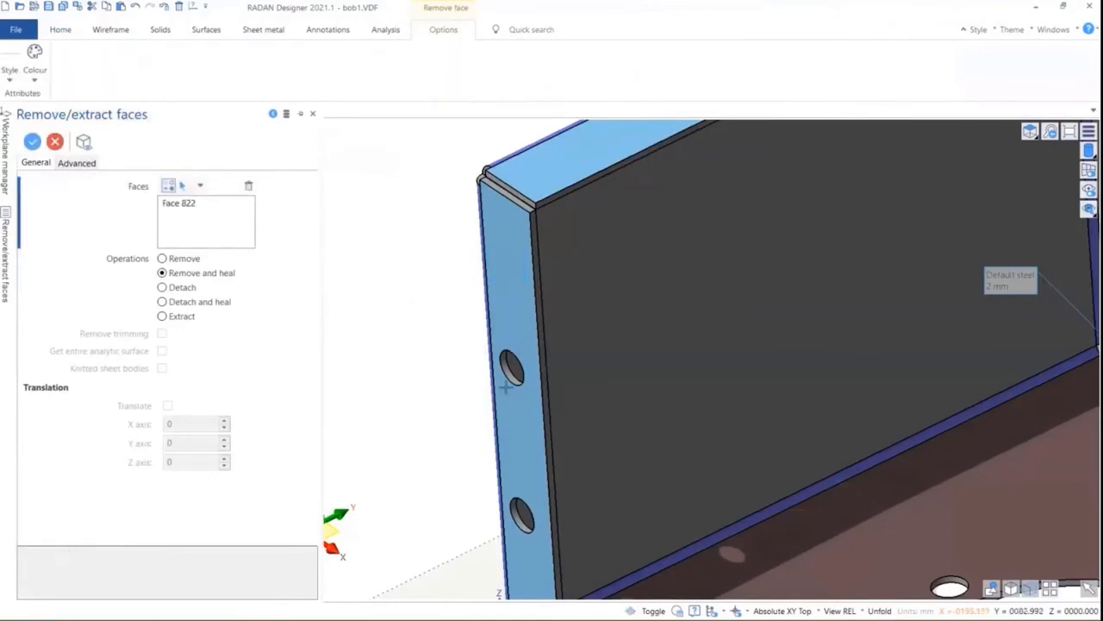
left_click(181, 185)
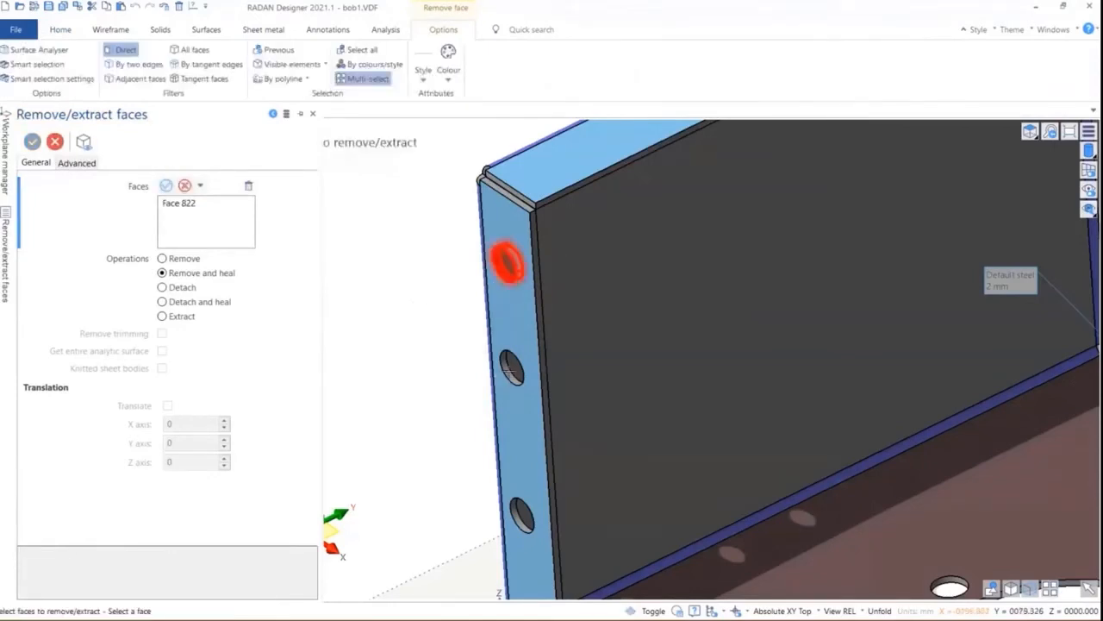
left_click(509, 371)
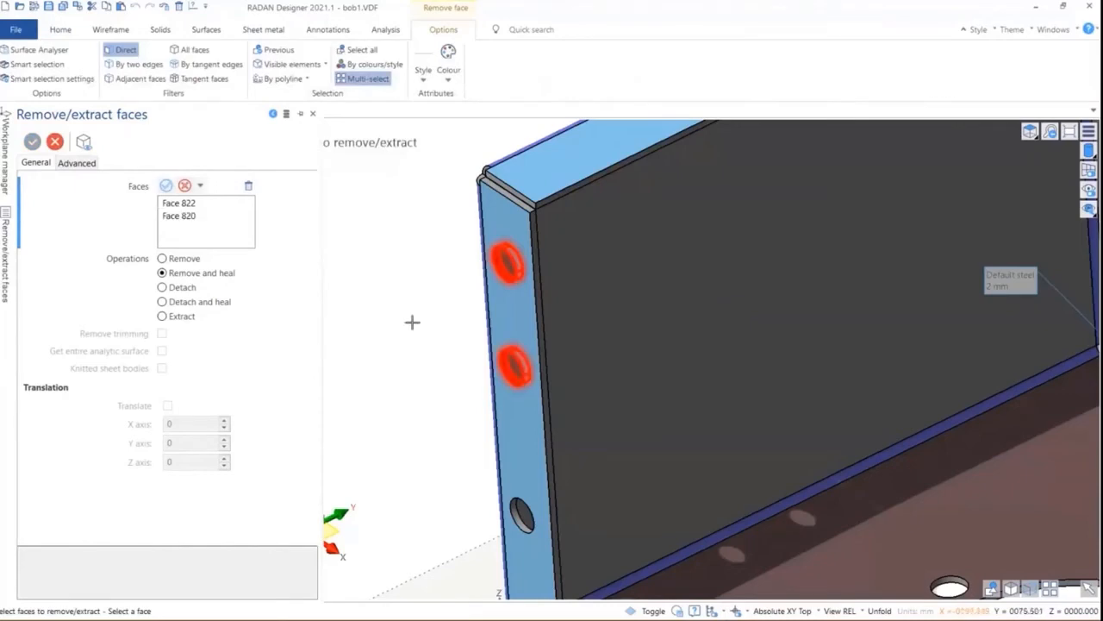
left_click(32, 140)
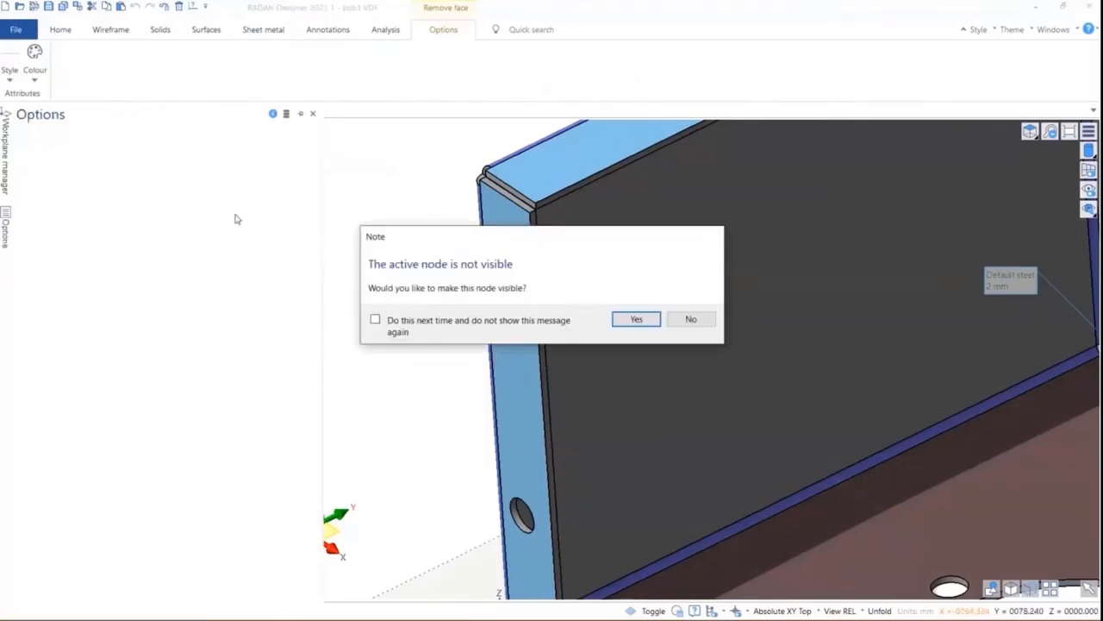
left_click(691, 320)
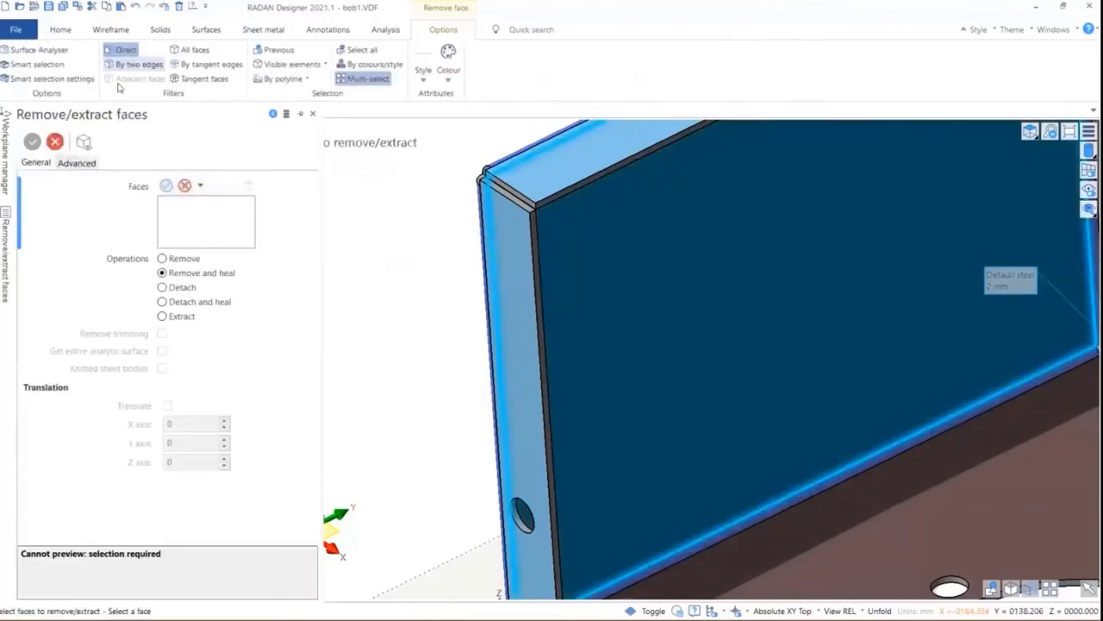
Refresh the unfolded view and check the flat pattern with the shortened slot and the removed holes.
scroll(466, 220, "down", 4)
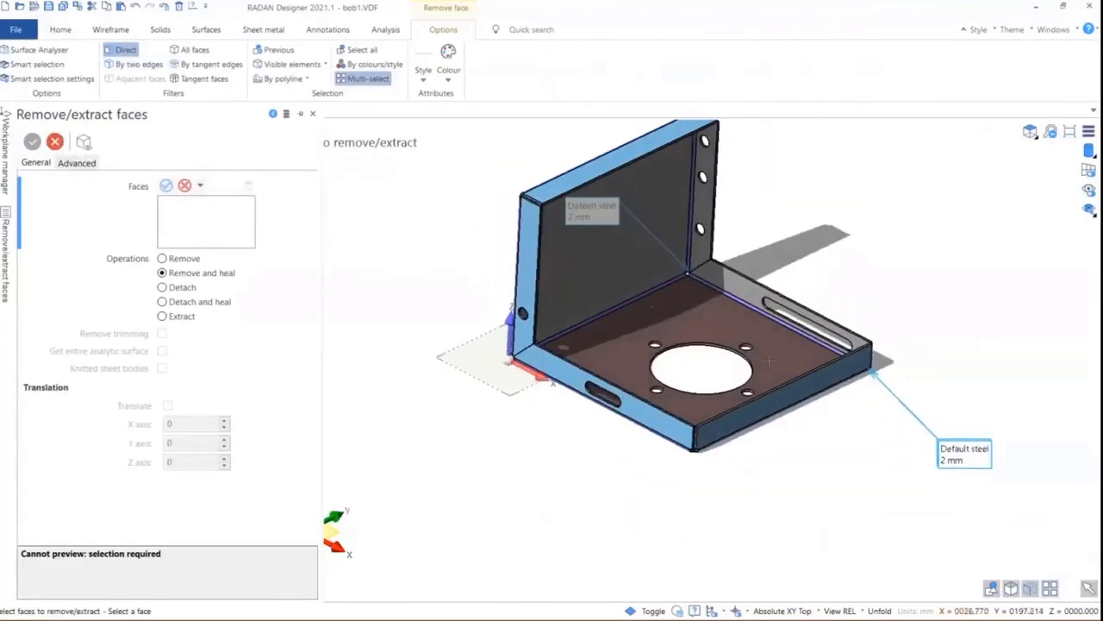
left_click(264, 29)
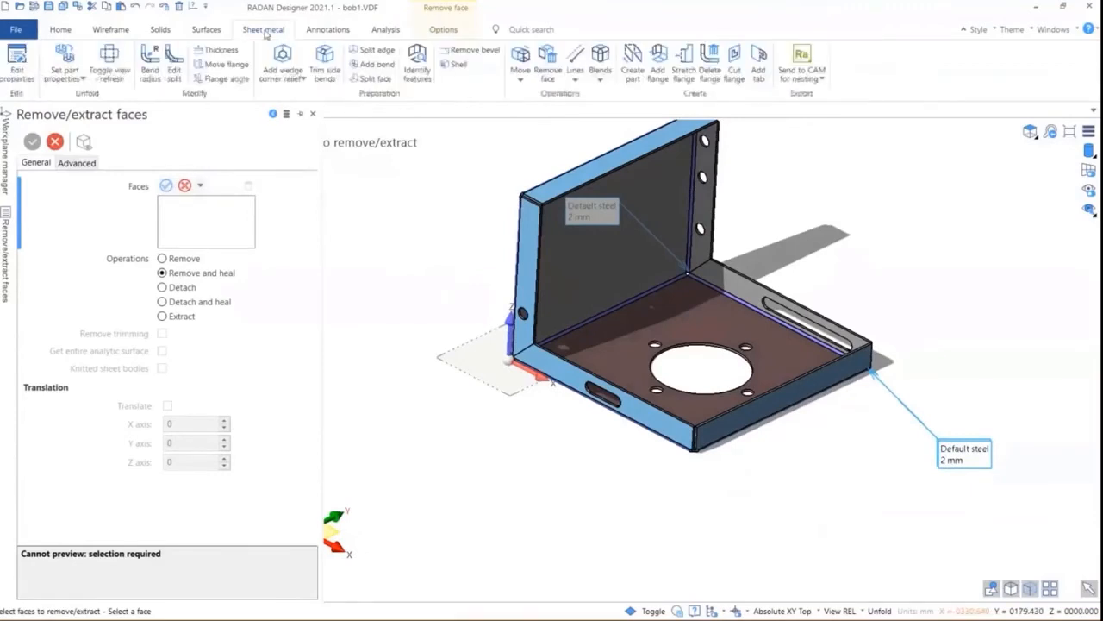
left_click(109, 57)
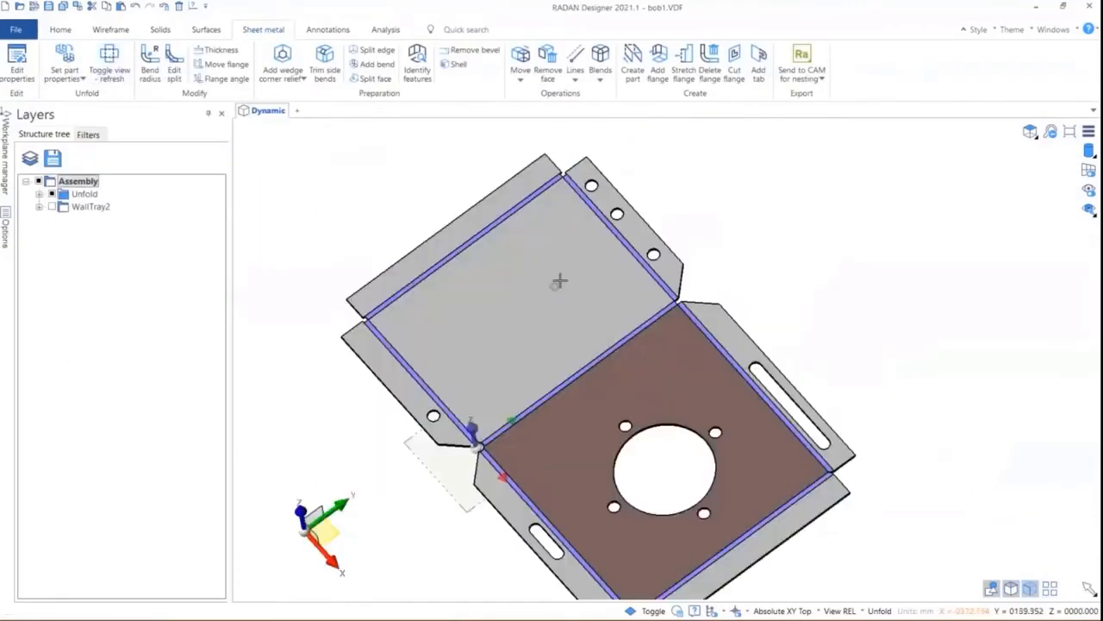
middle_click_drag(568, 257, 574, 256)
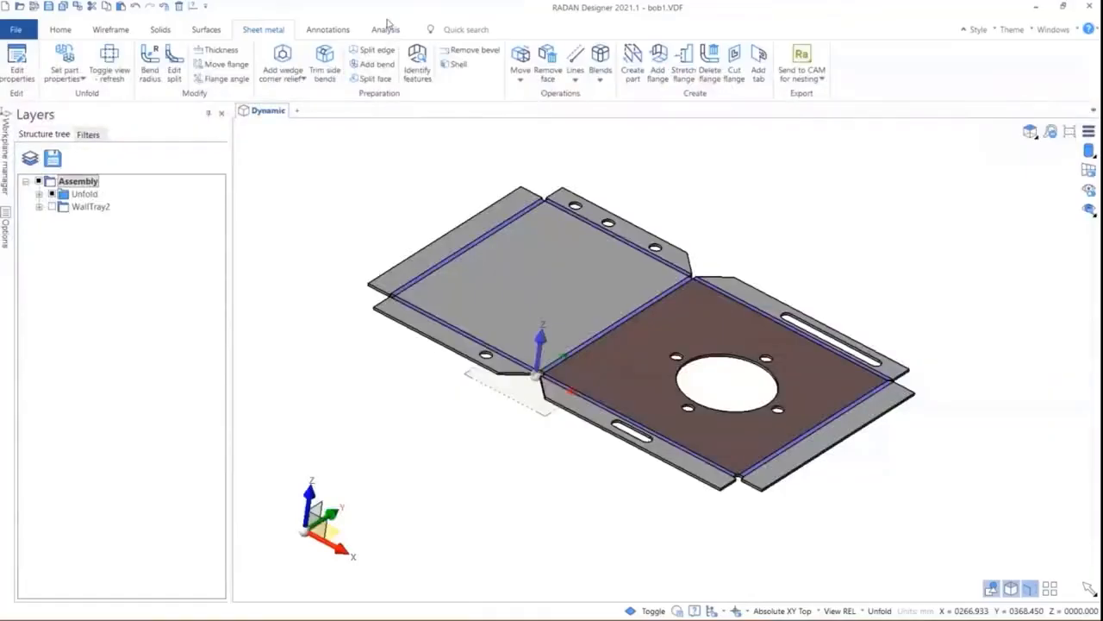
Start a new document without saving the changes to bob1.VDF, and bring up the list of recent files.
left_click(25, 31)
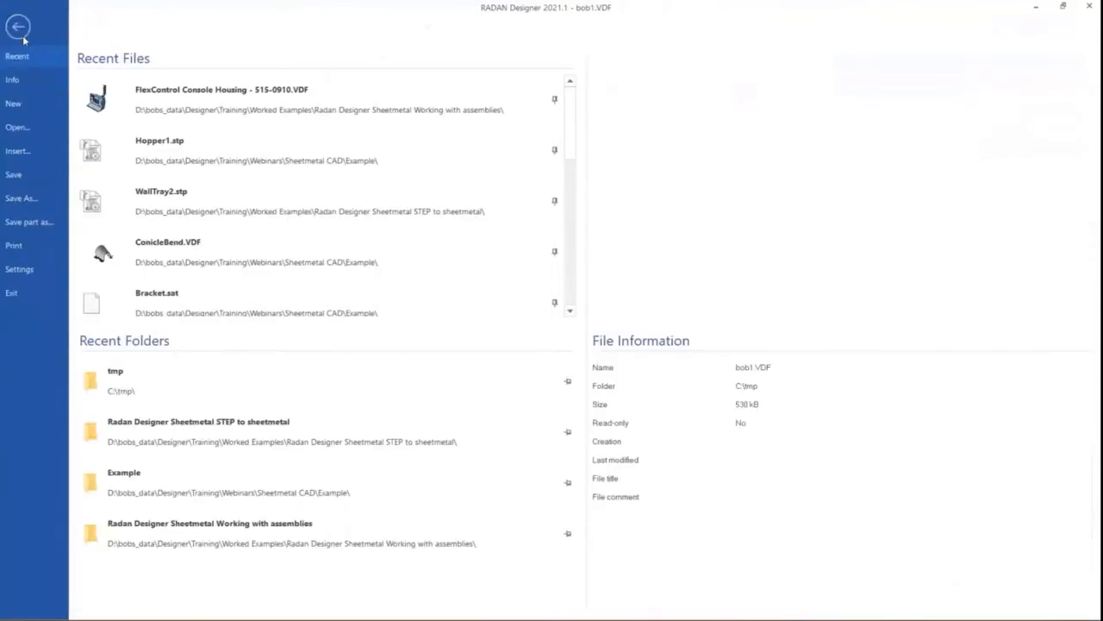
left_click(19, 113)
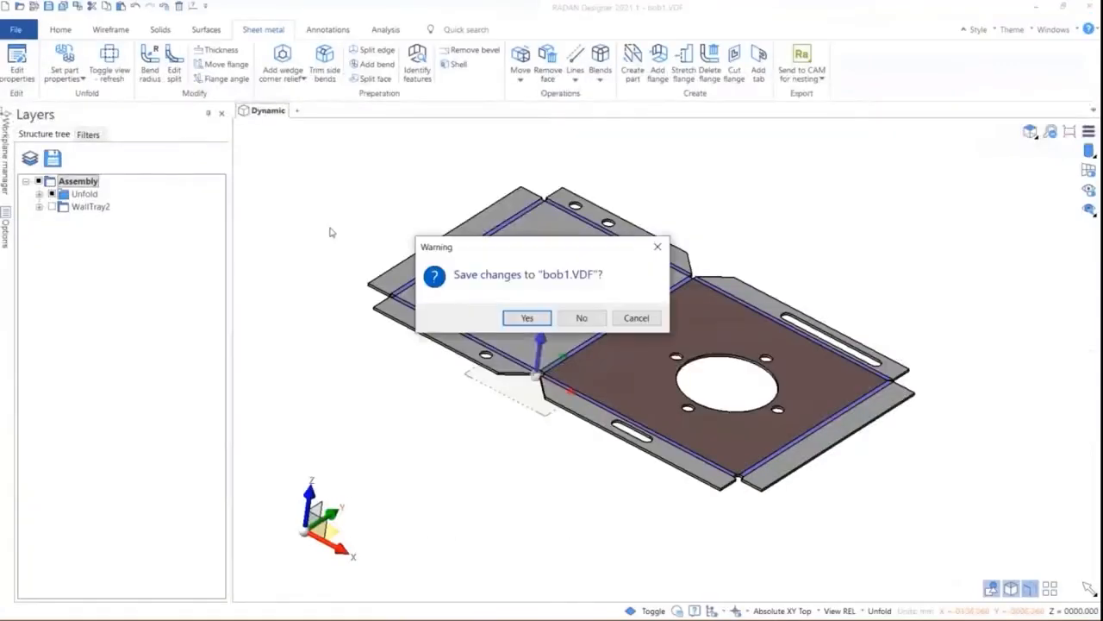
left_click(570, 318)
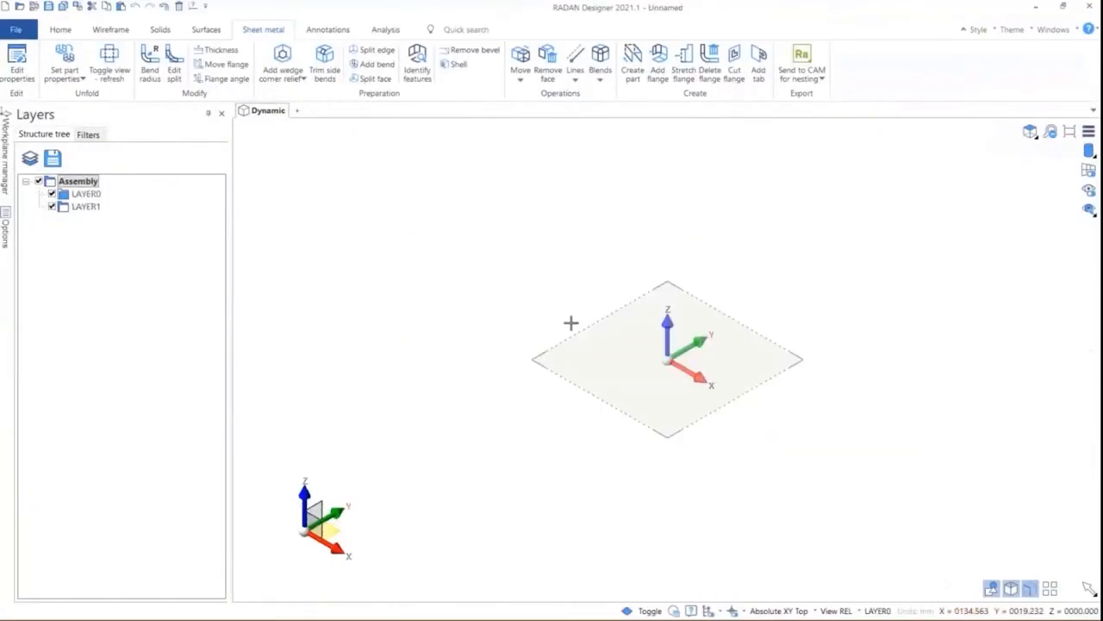
left_click(17, 31)
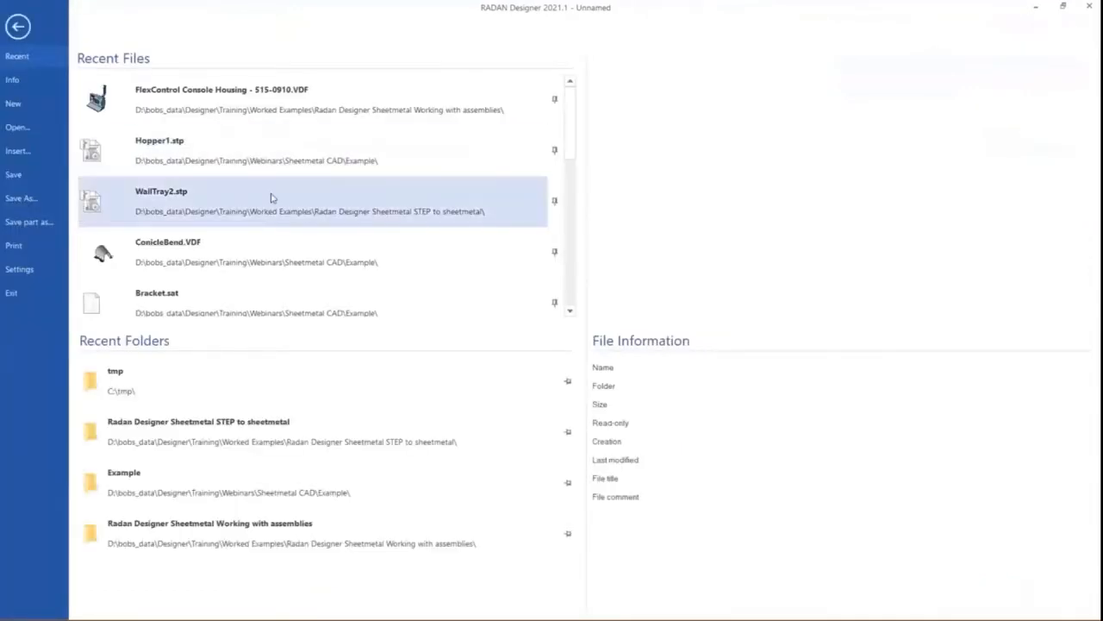
left_click(217, 262)
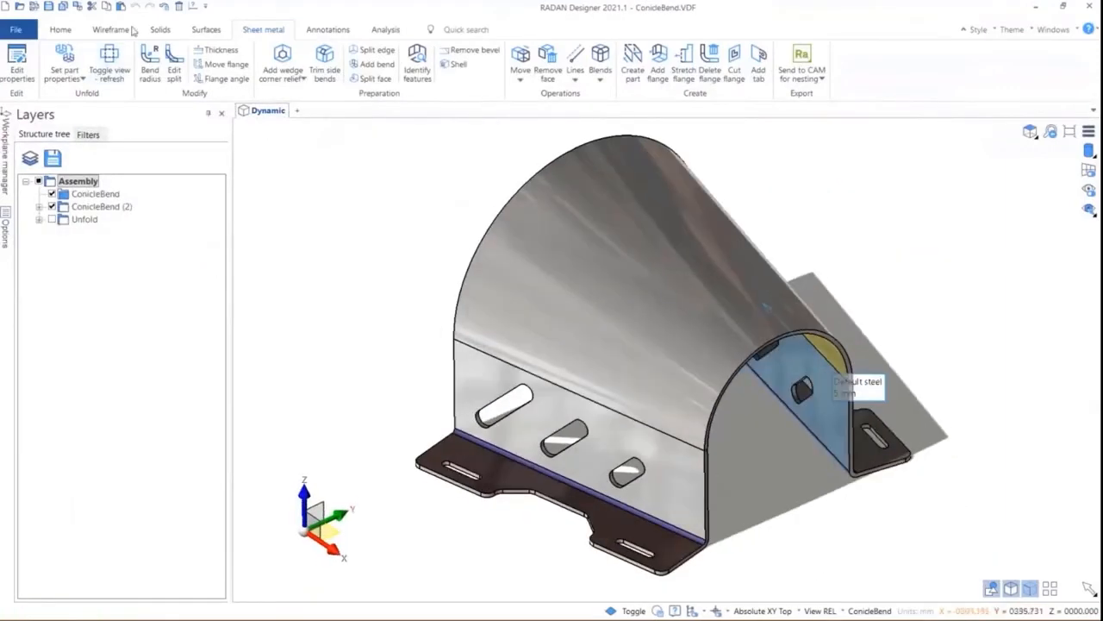
left_click(17, 29)
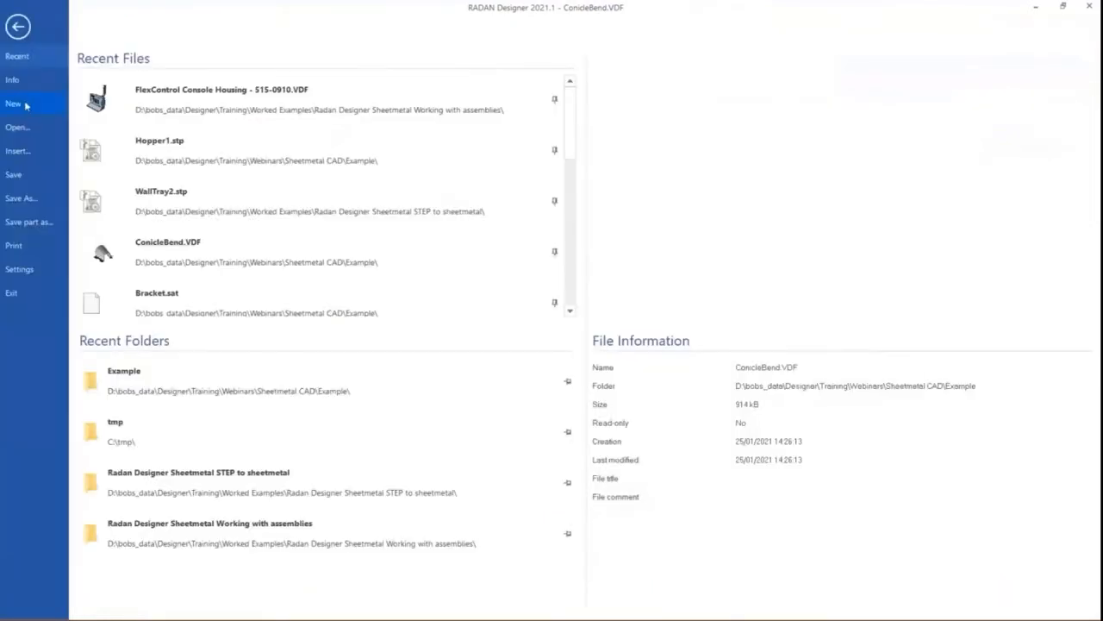
left_click(14, 104)
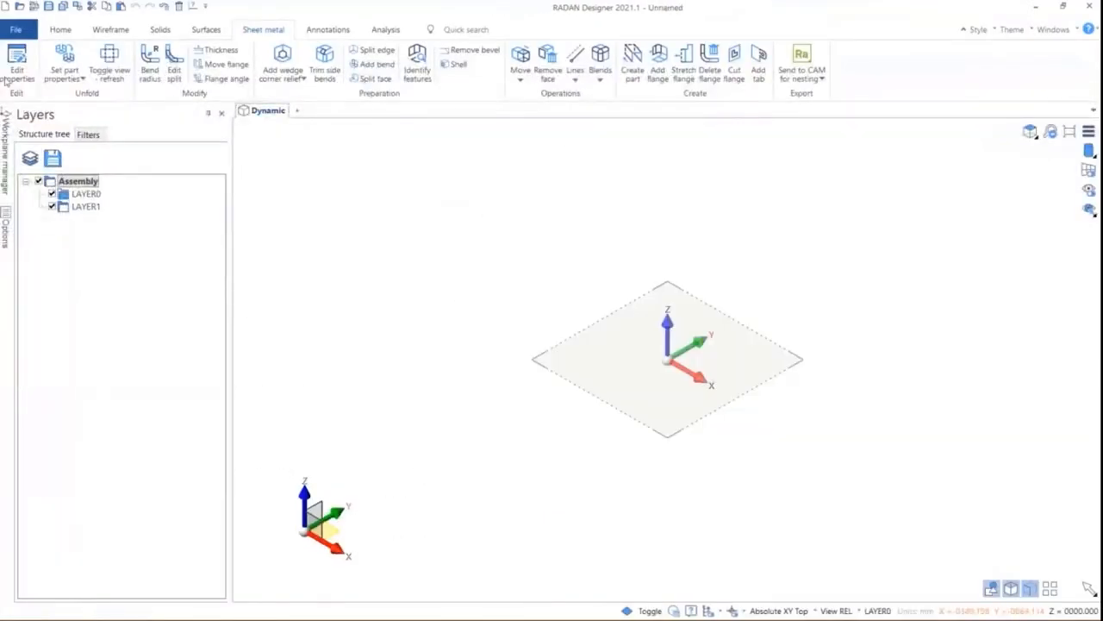
Open ConicleBend.stp from the recent files in the Sheetmetal CAD Example folder.
left_click(17, 30)
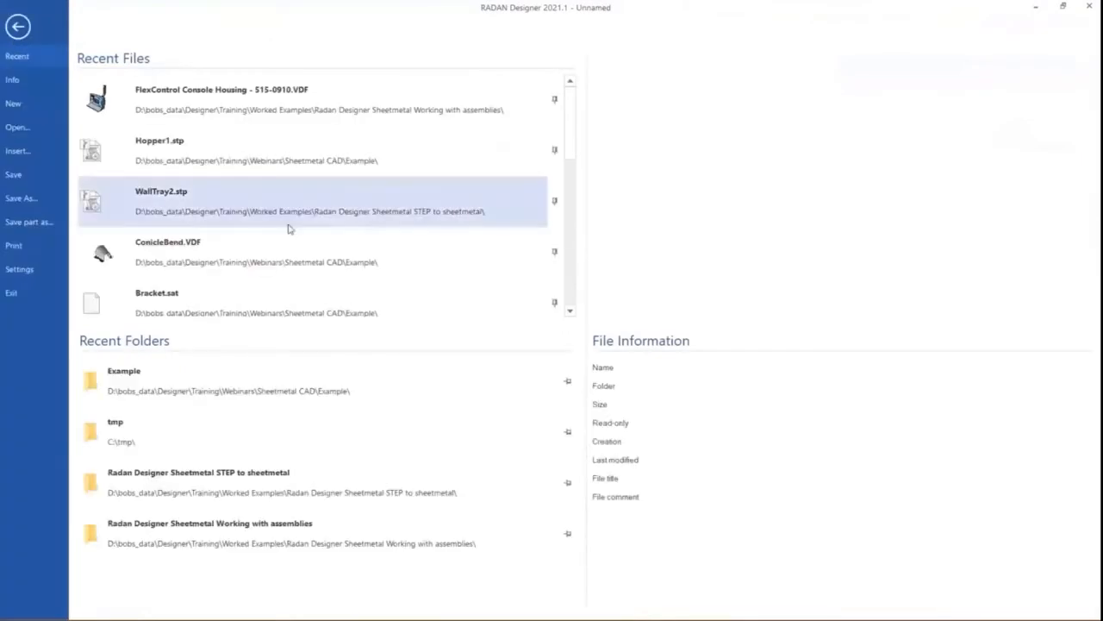
scroll(289, 228, "down", 4)
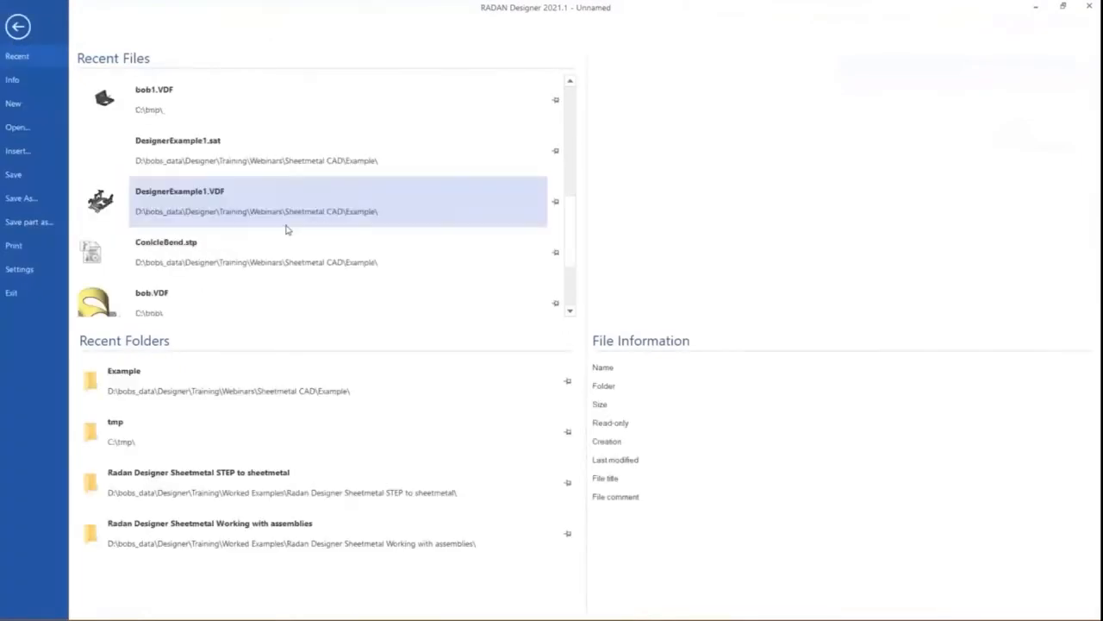
left_click(176, 252)
left_click(177, 252)
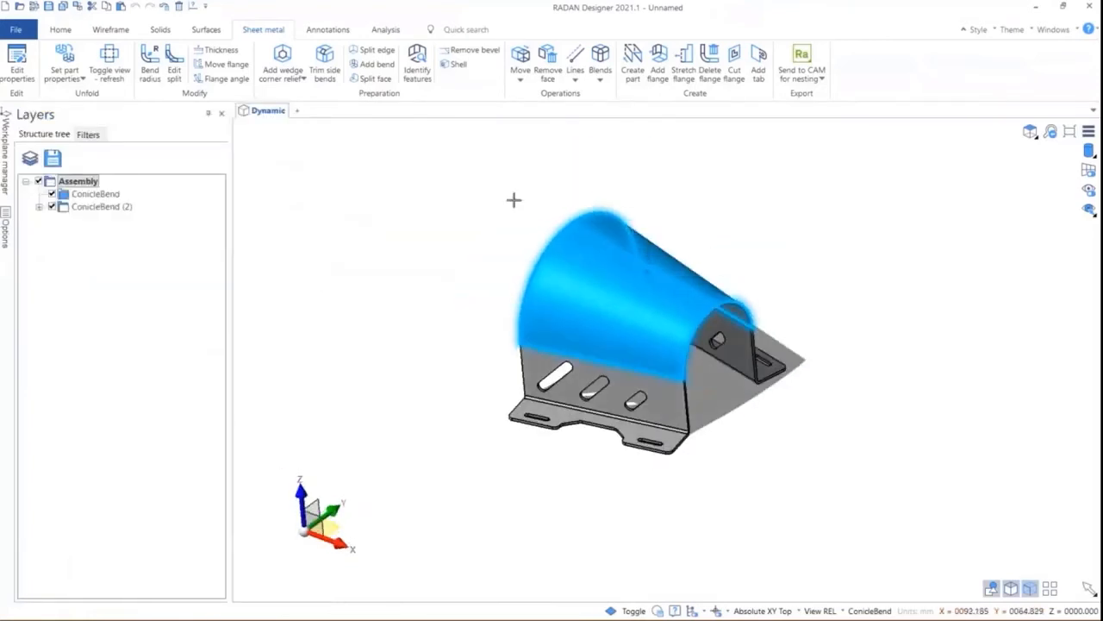
Set the part's unfold properties with the front base flange as primary face, using the K-factor method with a value of 0.445.
left_click(65, 62)
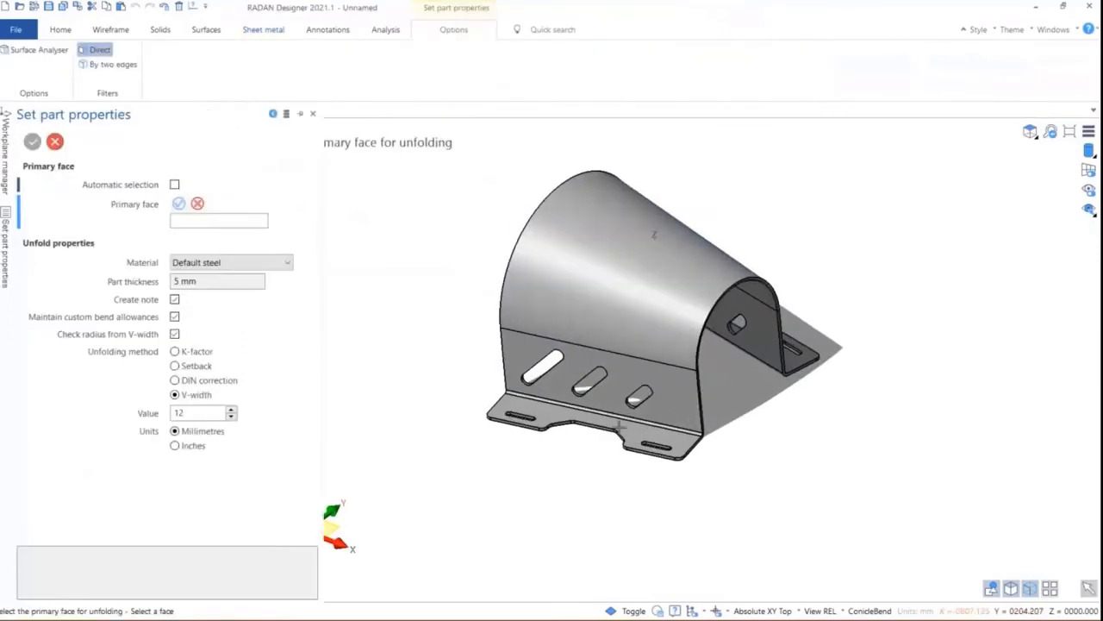
left_click(578, 438)
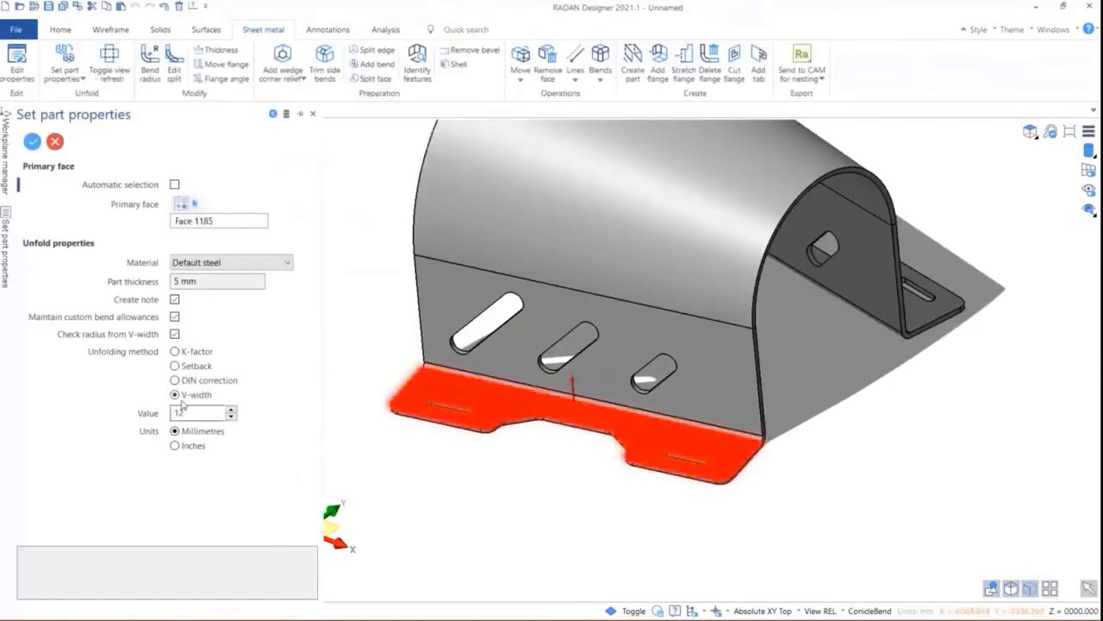
left_click(177, 352)
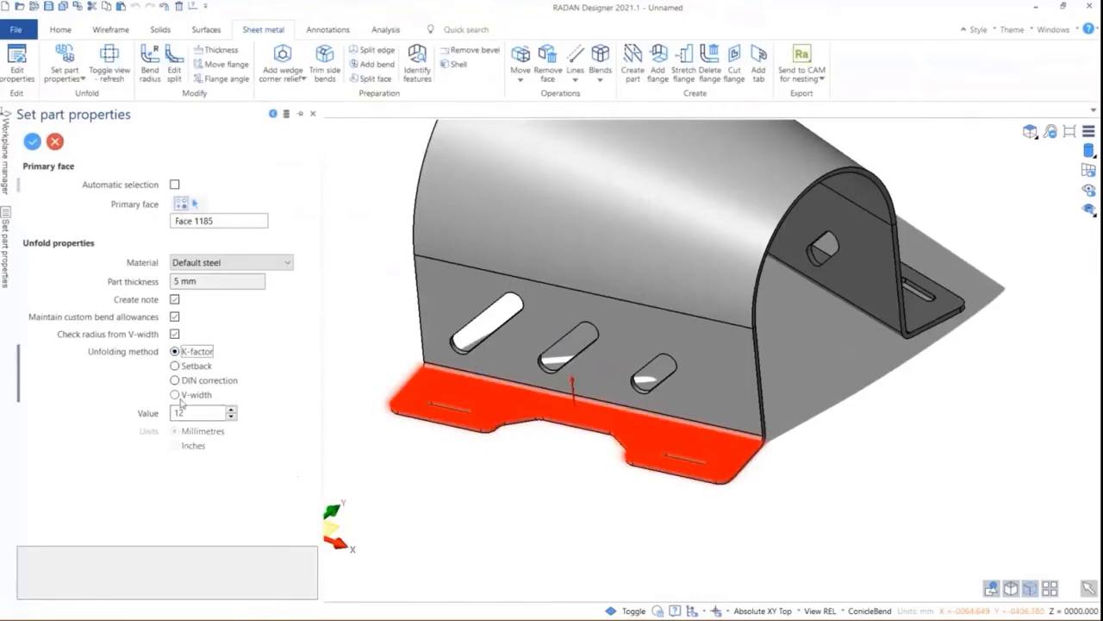
double_click(198, 414)
type("0.445")
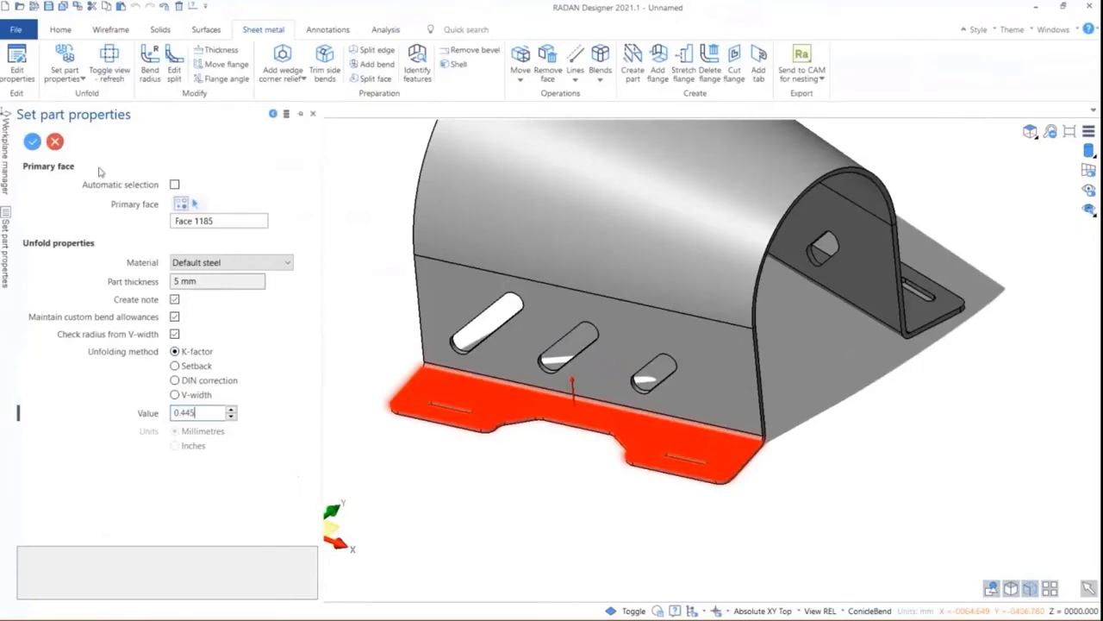
left_click(31, 142)
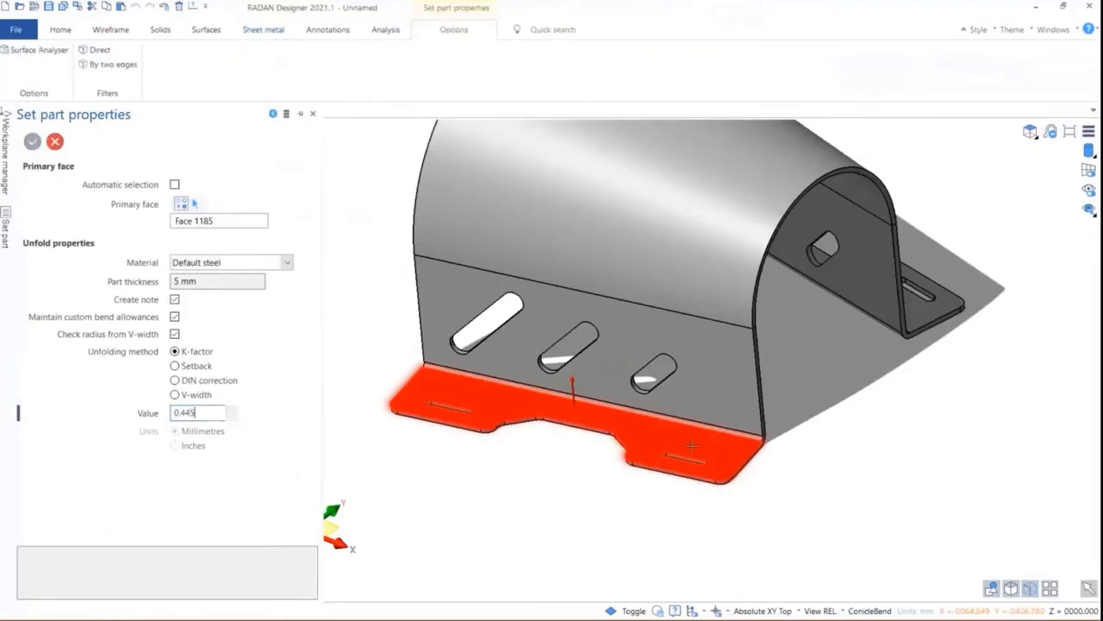
Unfold the conical part into its flat pattern and display it in top view.
middle_click_drag(713, 357, 906, 257)
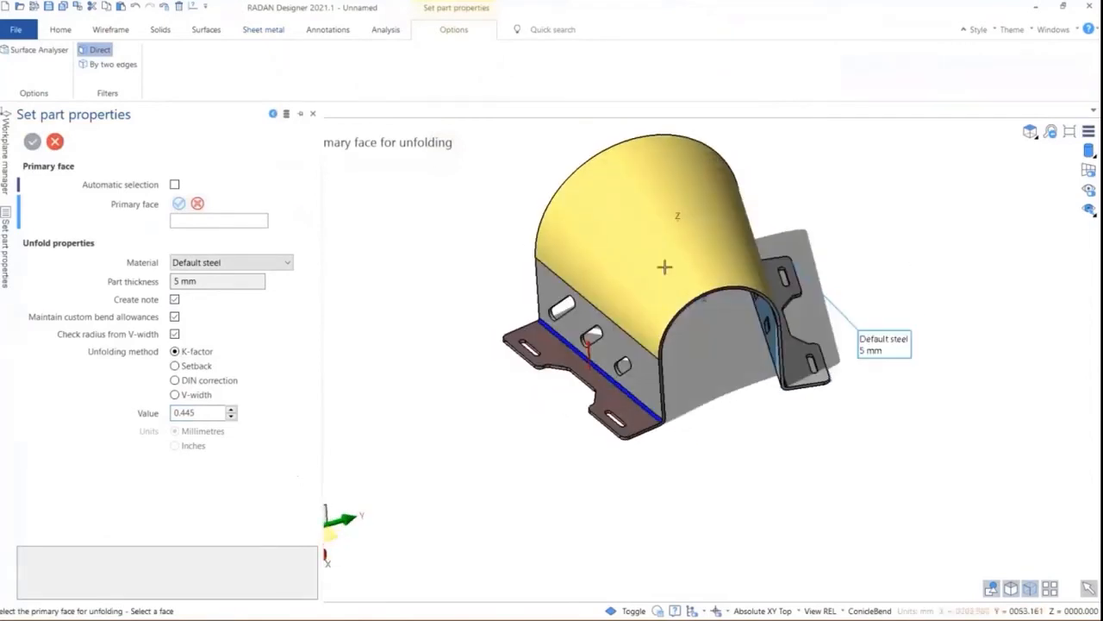
middle_click_drag(740, 328, 828, 266)
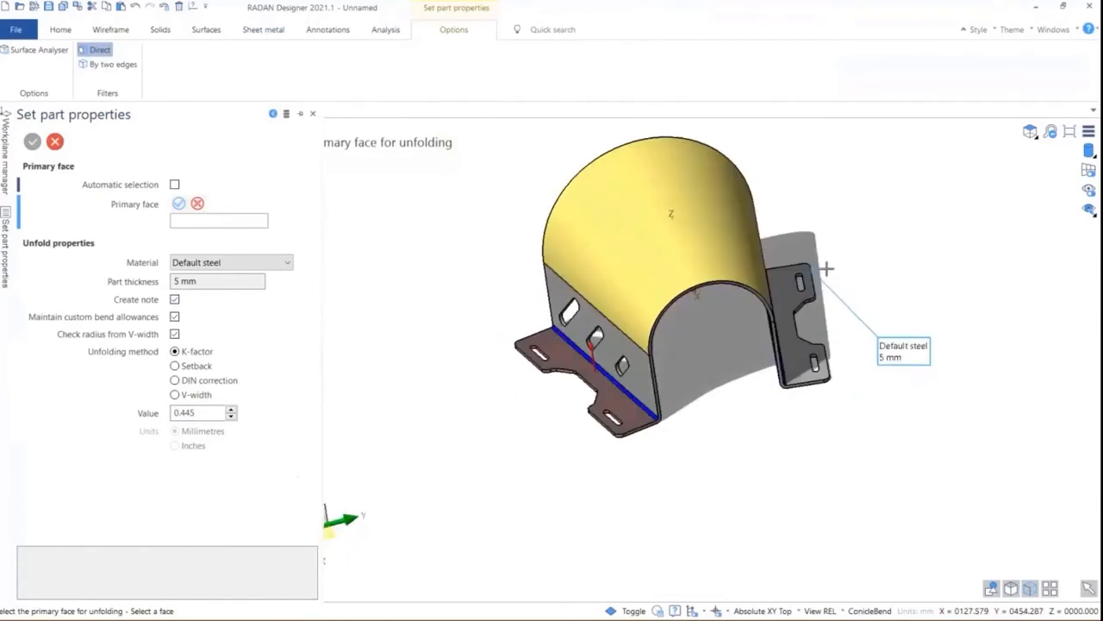
left_click(264, 31)
left_click(111, 57)
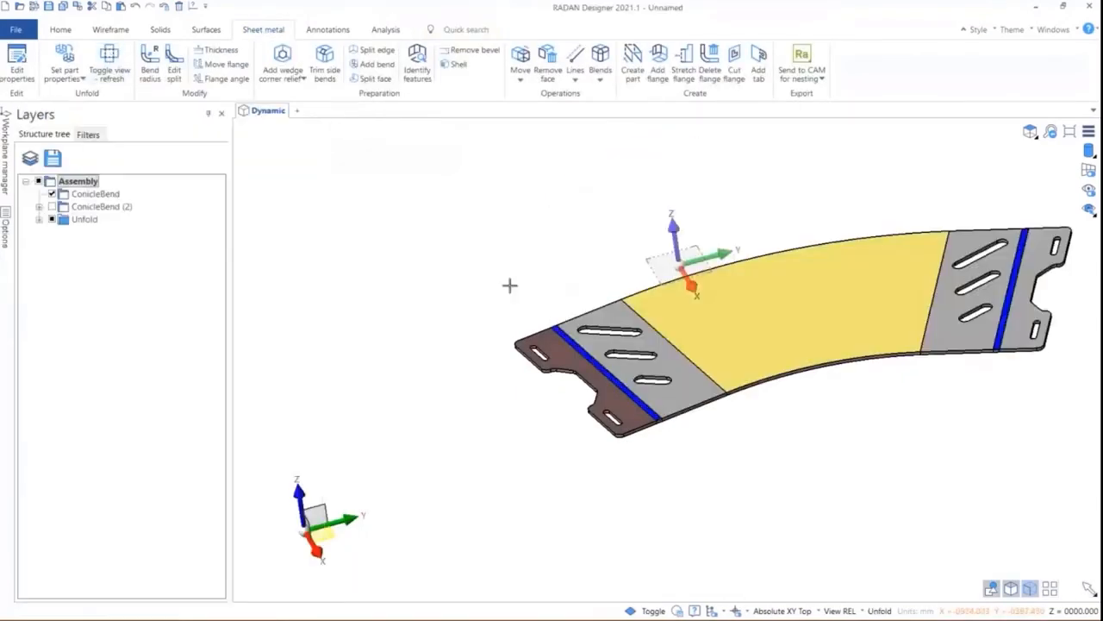
middle_click_drag(672, 260, 672, 345)
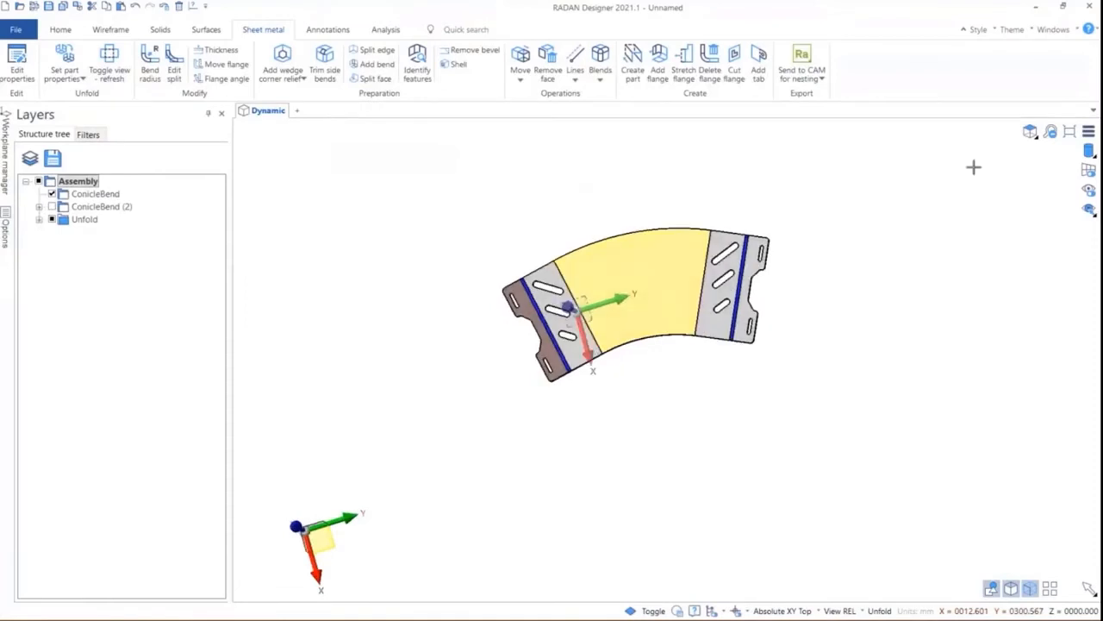
left_click(1030, 131)
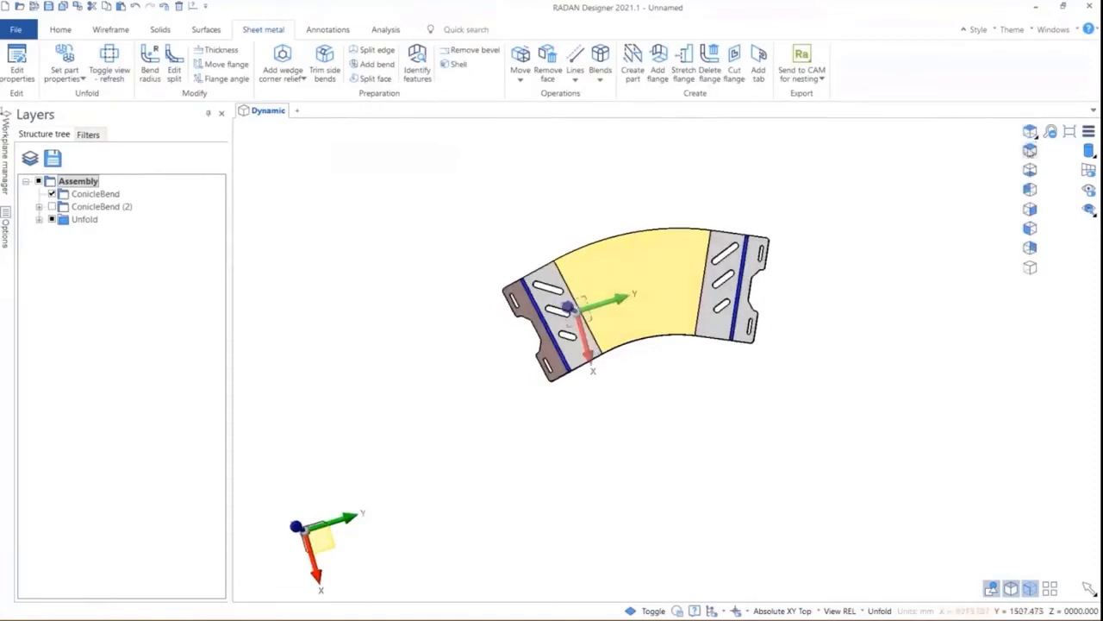
left_click(1030, 150)
scroll(762, 345, "up", 2)
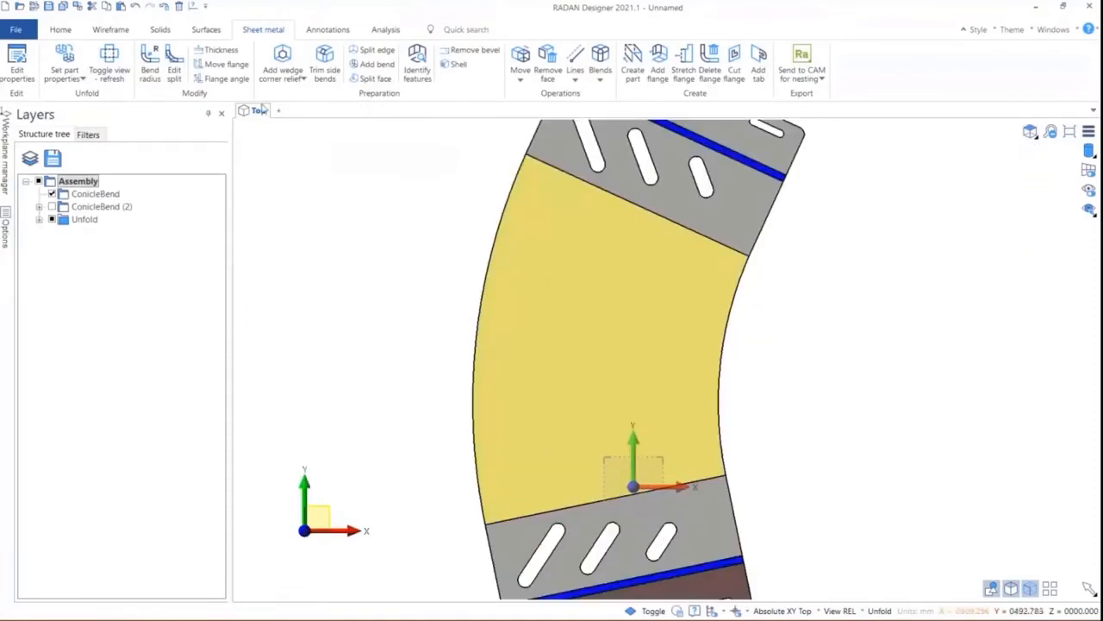
Draw an ellipse centred midway between two opposite corners of the unfolded conical area, with major radius 151, minor radius 58 and rotation 44.
left_click(126, 31)
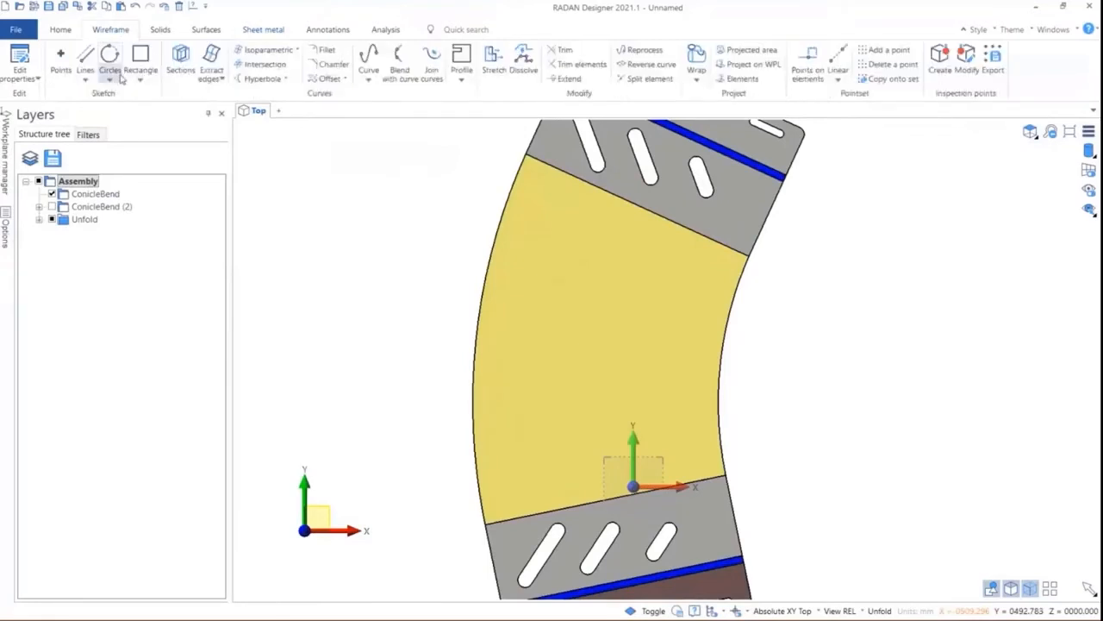
left_click(111, 79)
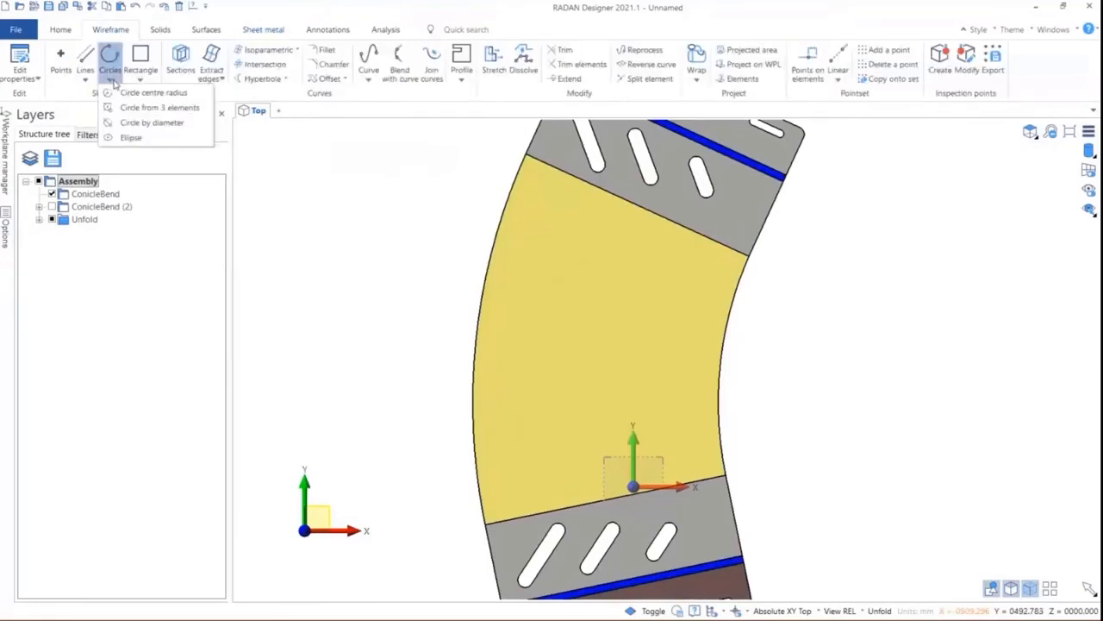
left_click(138, 138)
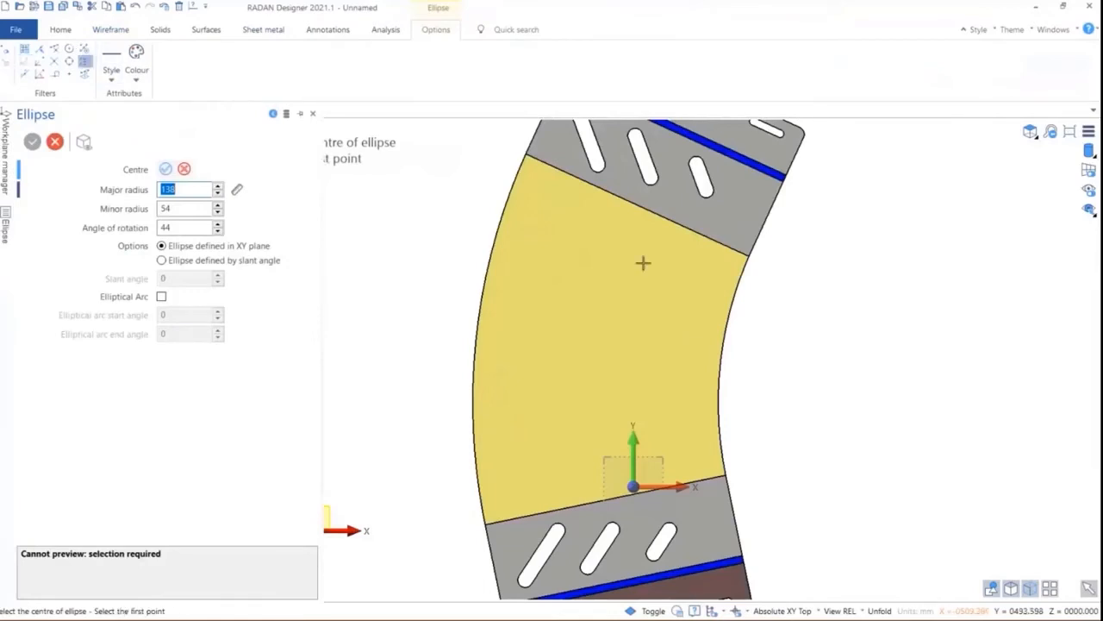
left_click(746, 255)
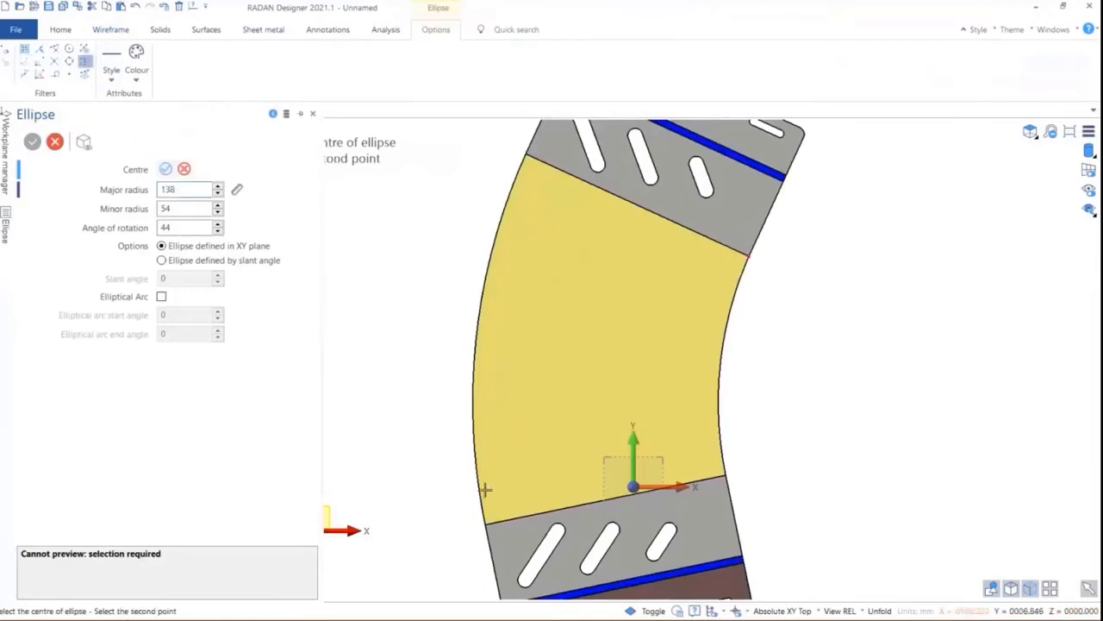
left_click(482, 521)
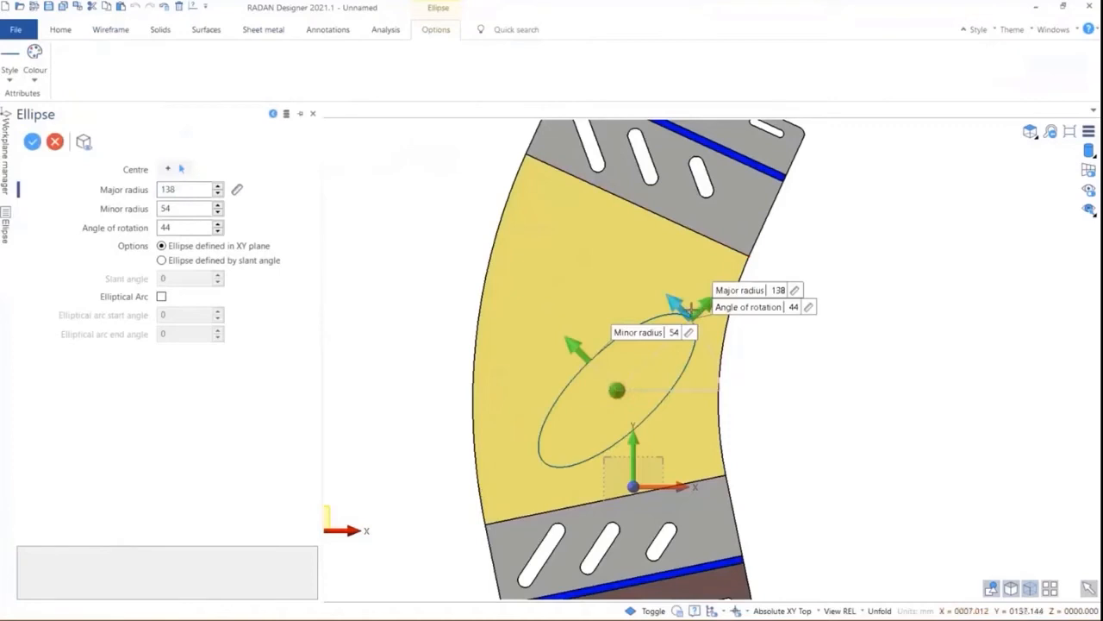
left_click_drag(690, 308, 709, 299)
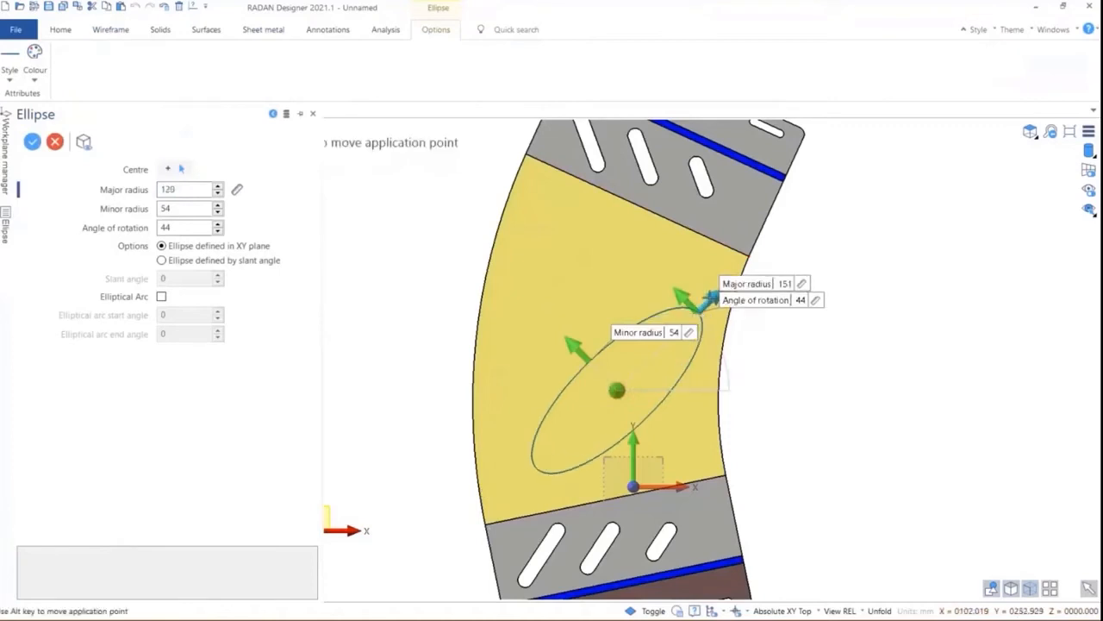
left_click_drag(574, 345, 573, 343)
right_click(579, 301)
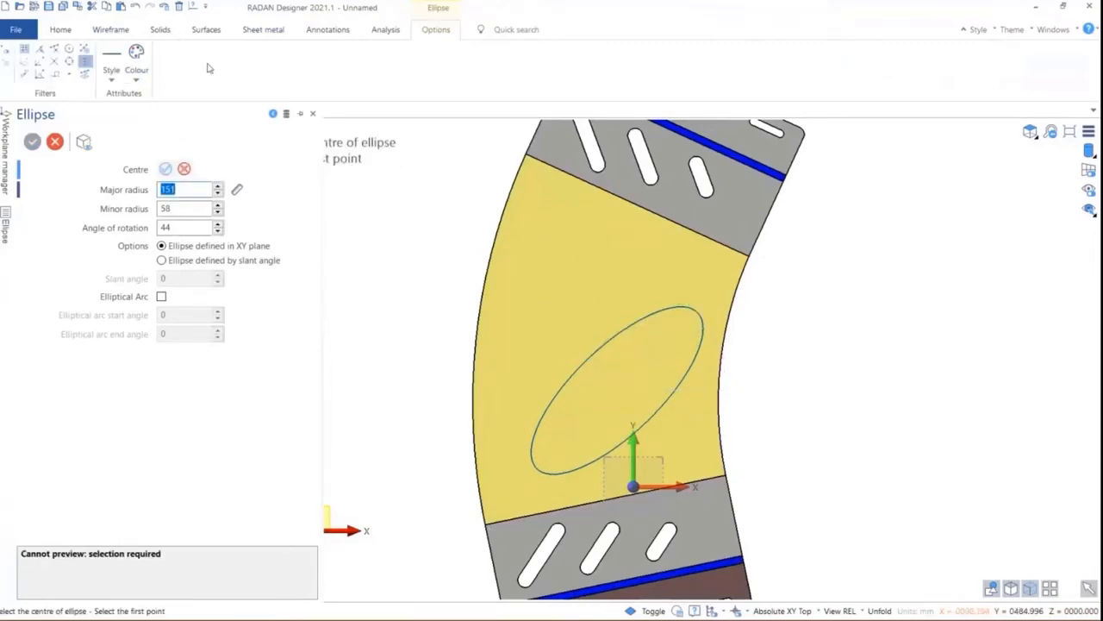
Cut the ellipse through the unfolded conical area with Cut flange.
left_click(263, 31)
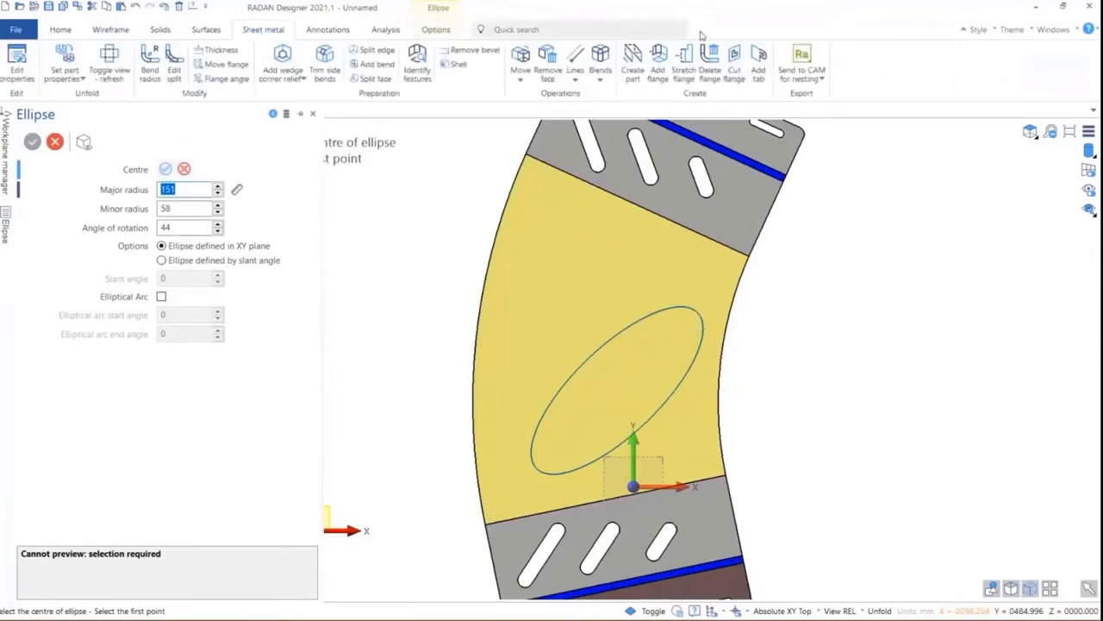
left_click(733, 74)
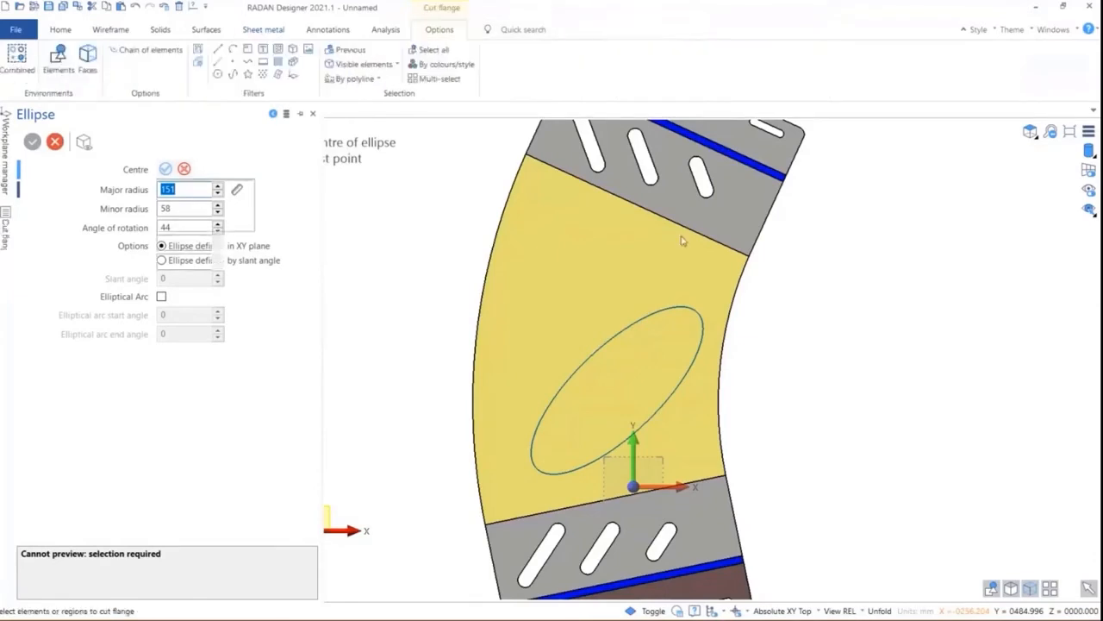
left_click(680, 308)
right_click(830, 272)
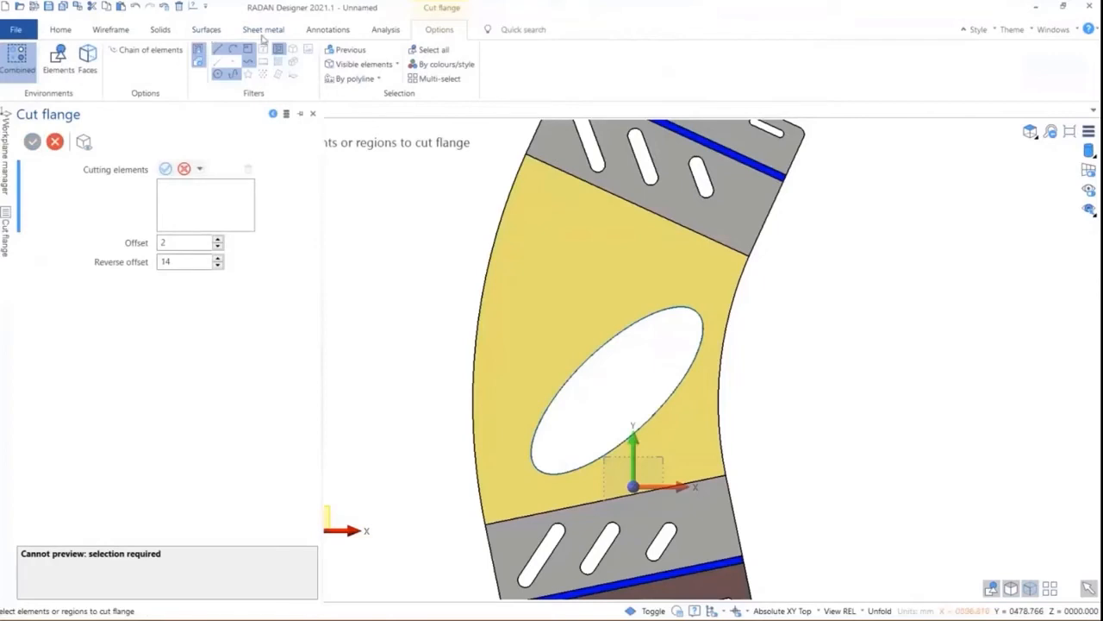
Refresh the part back to its folded state and inspect the elliptical cutout around the conical bend.
left_click(262, 33)
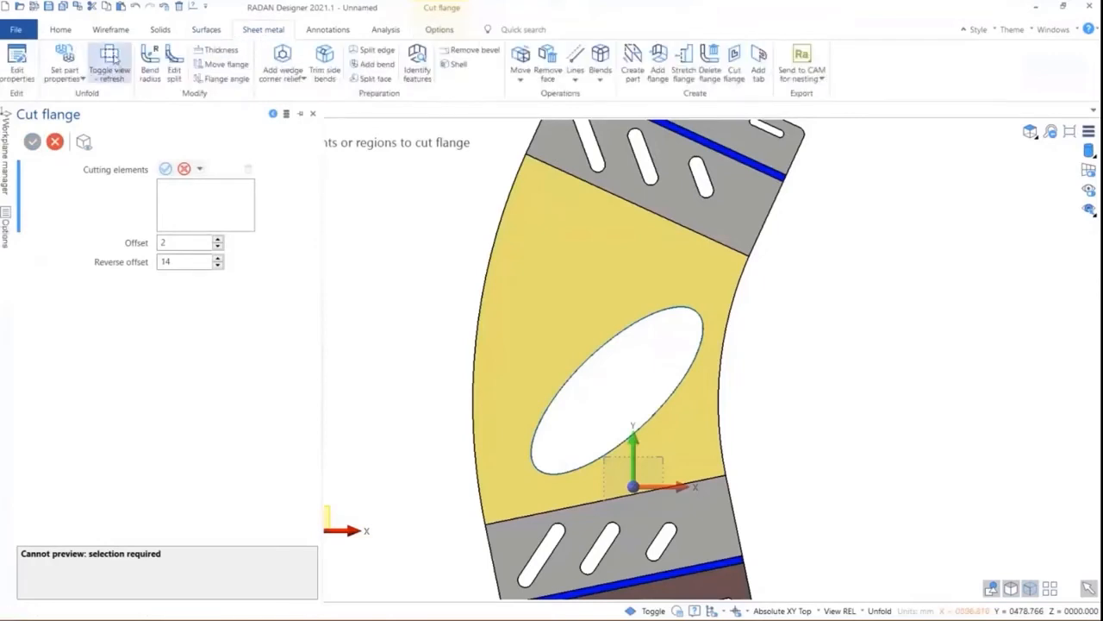
left_click(116, 58)
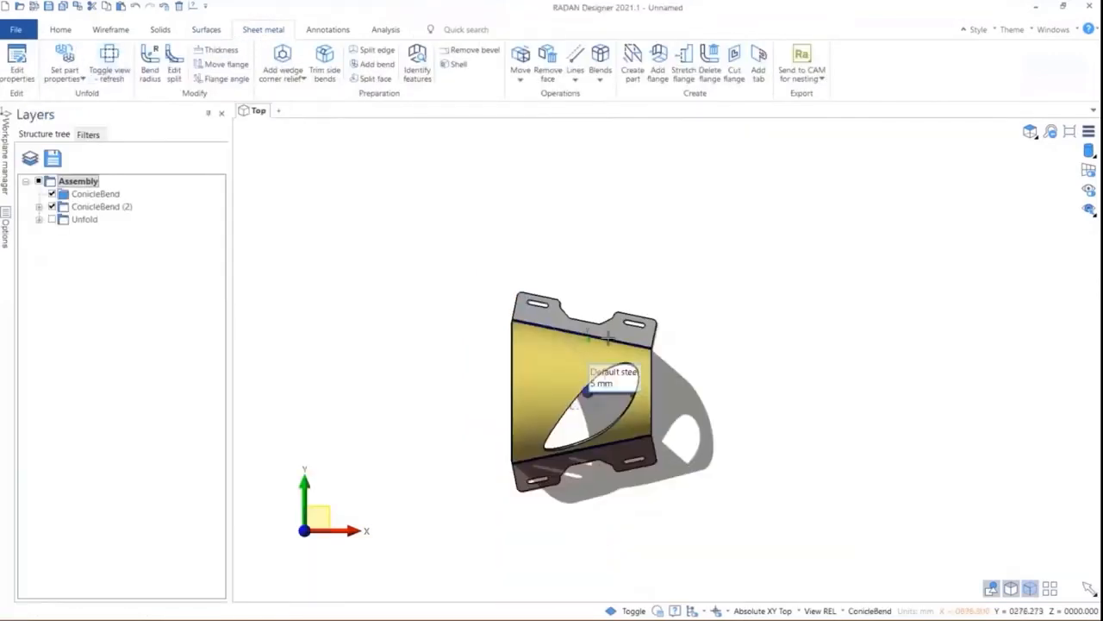
mouse_move(607, 338)
middle_mouse_down()
mouse_move(598, 276)
mouse_move(514, 256)
mouse_move(500, 263)
mouse_move(565, 270)
mouse_move(561, 329)
mouse_move(596, 343)
middle_mouse_up()
scroll(565, 331, "up", 4)
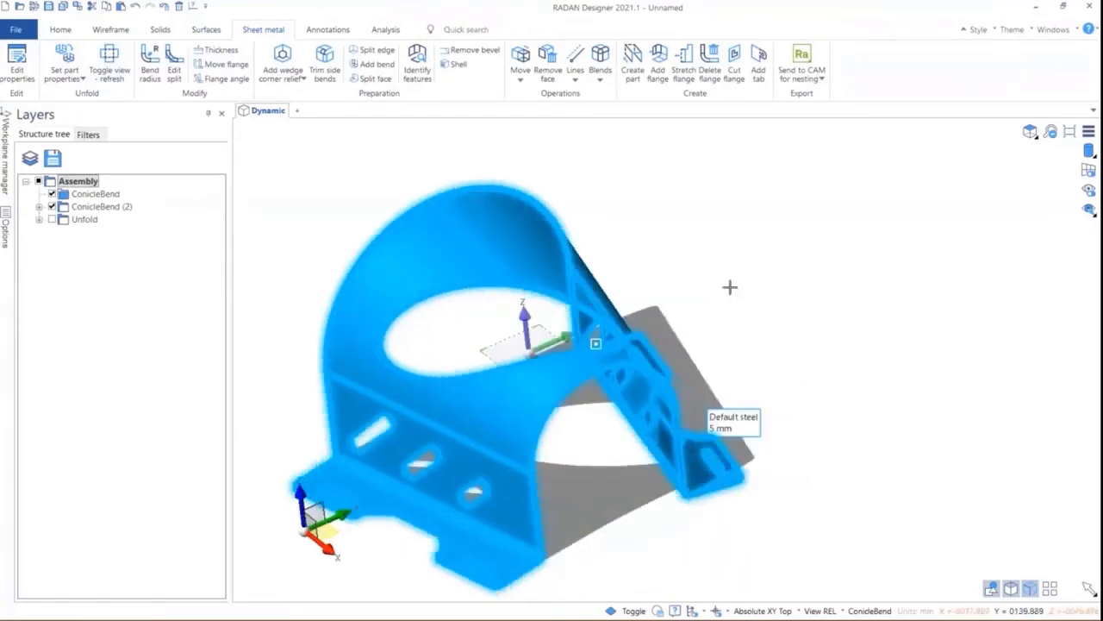
middle_click_drag(730, 287, 715, 246)
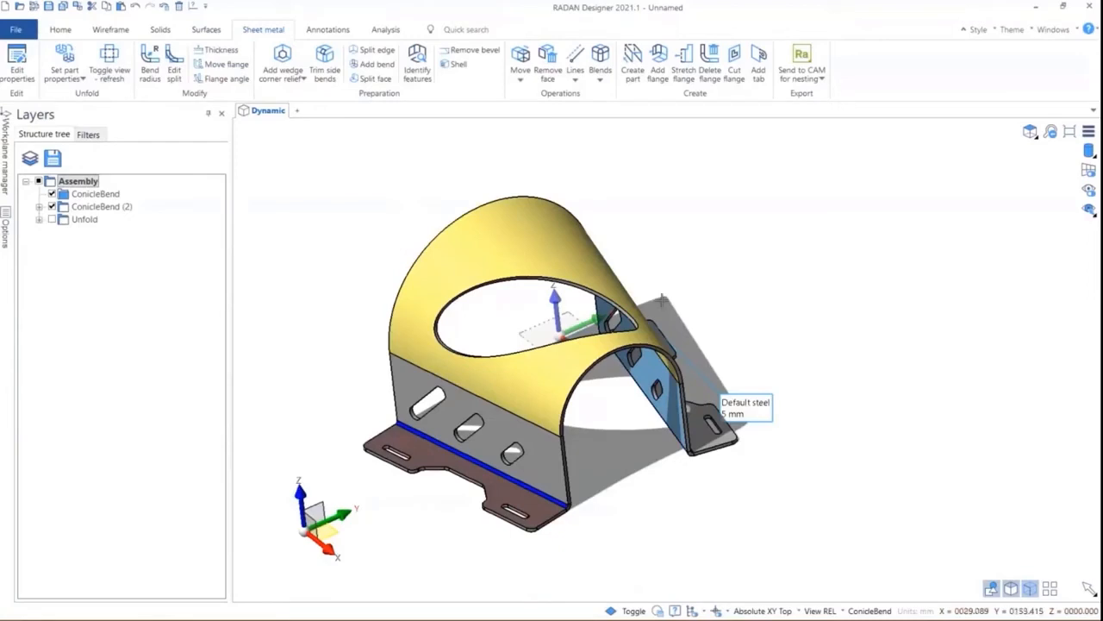
mouse_move(662, 299)
middle_mouse_down()
mouse_move(581, 281)
mouse_move(536, 299)
mouse_move(655, 292)
middle_mouse_up()
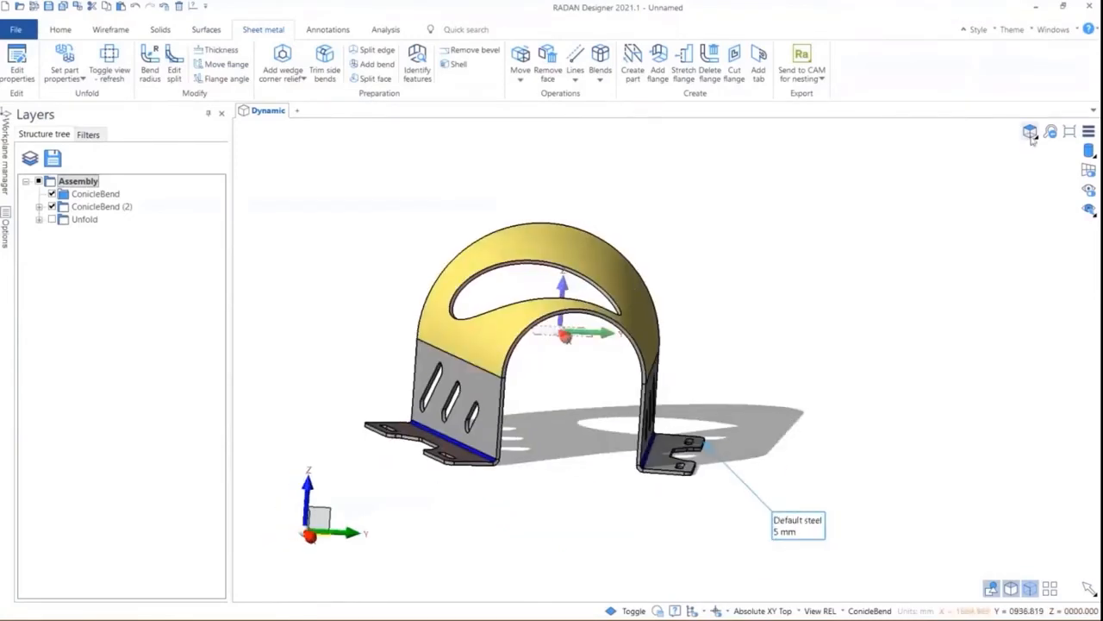
Examine the folded part with its elliptical cutout in the top, bottom and left standard views.
left_click(1031, 133)
left_click(1030, 151)
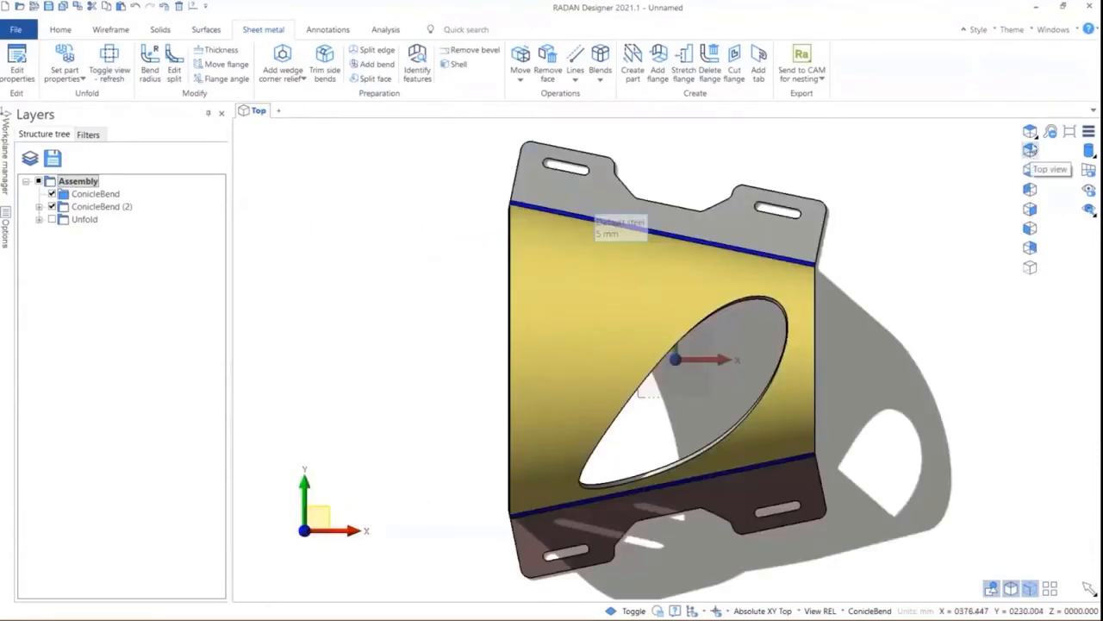
left_click(1031, 171)
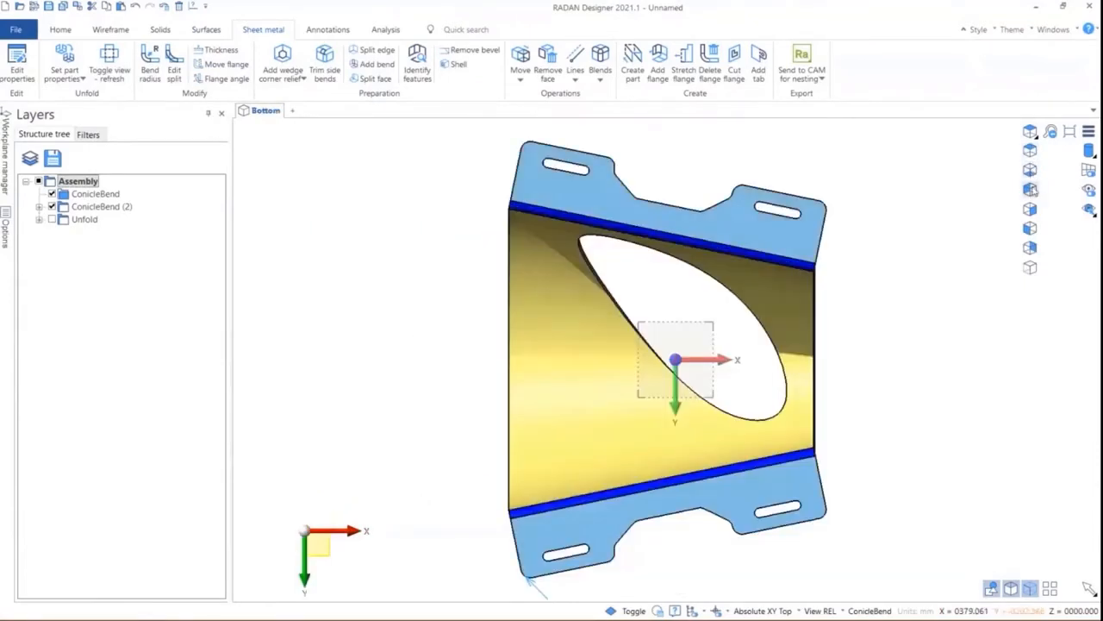
left_click(1030, 190)
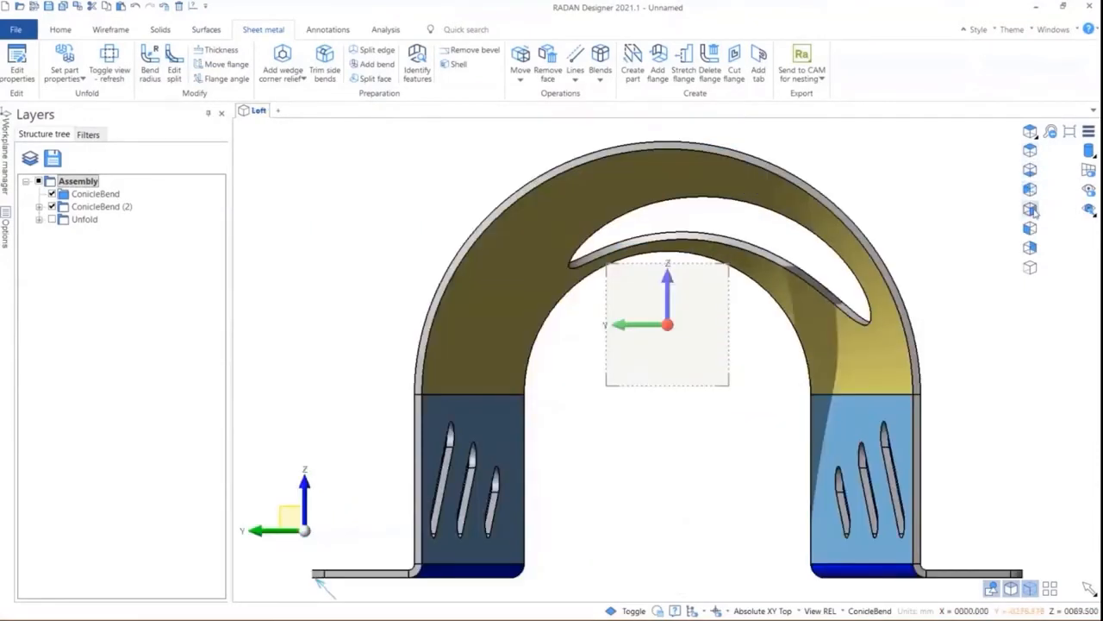
Examine the folded conical part in the right, front and back standard views.
left_click(1031, 209)
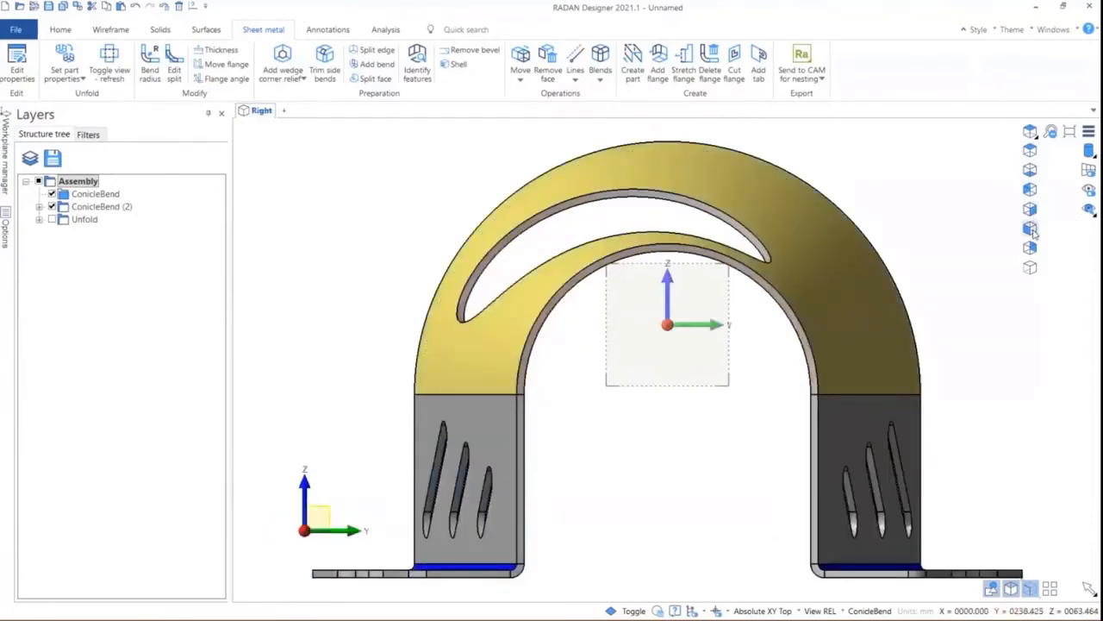
left_click(1031, 228)
left_click(1031, 248)
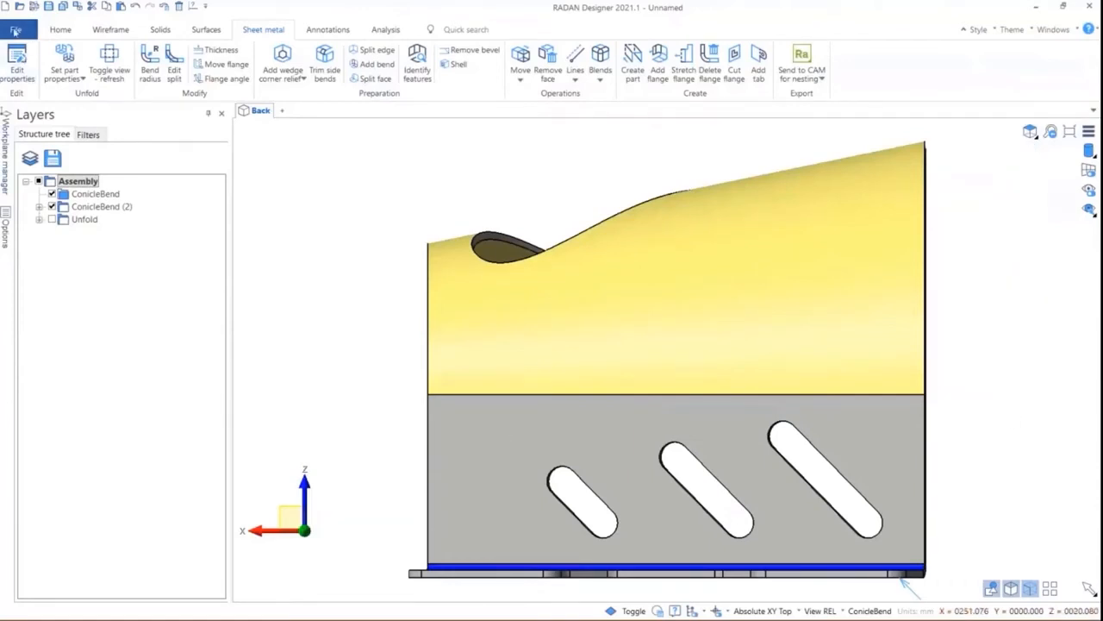
Start a new document and discard the changes to the current part.
left_click(16, 30)
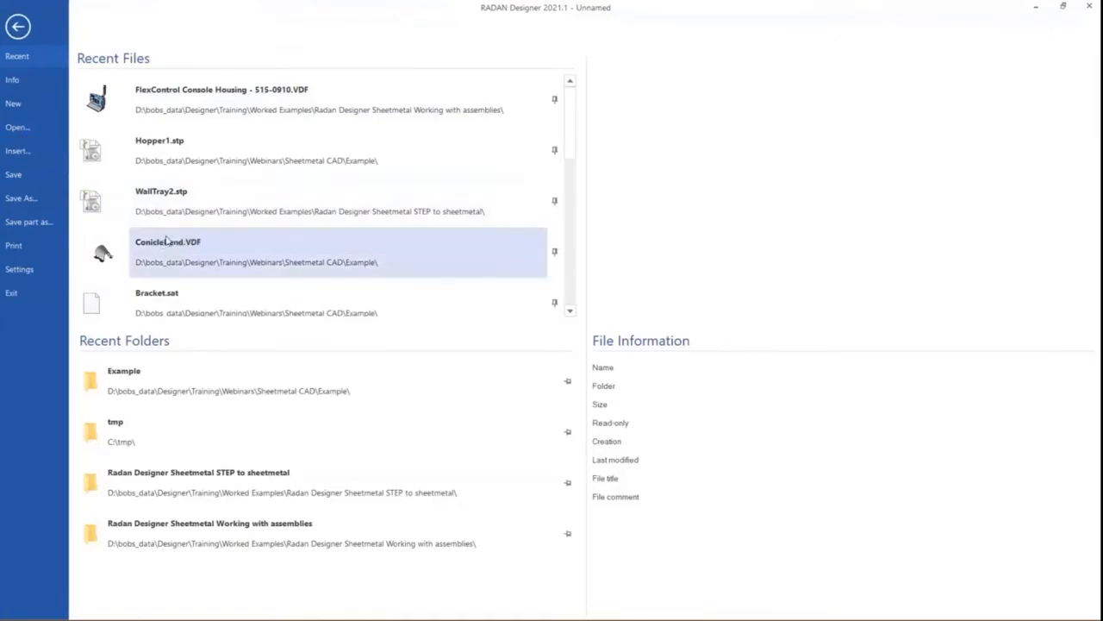
left_click(17, 103)
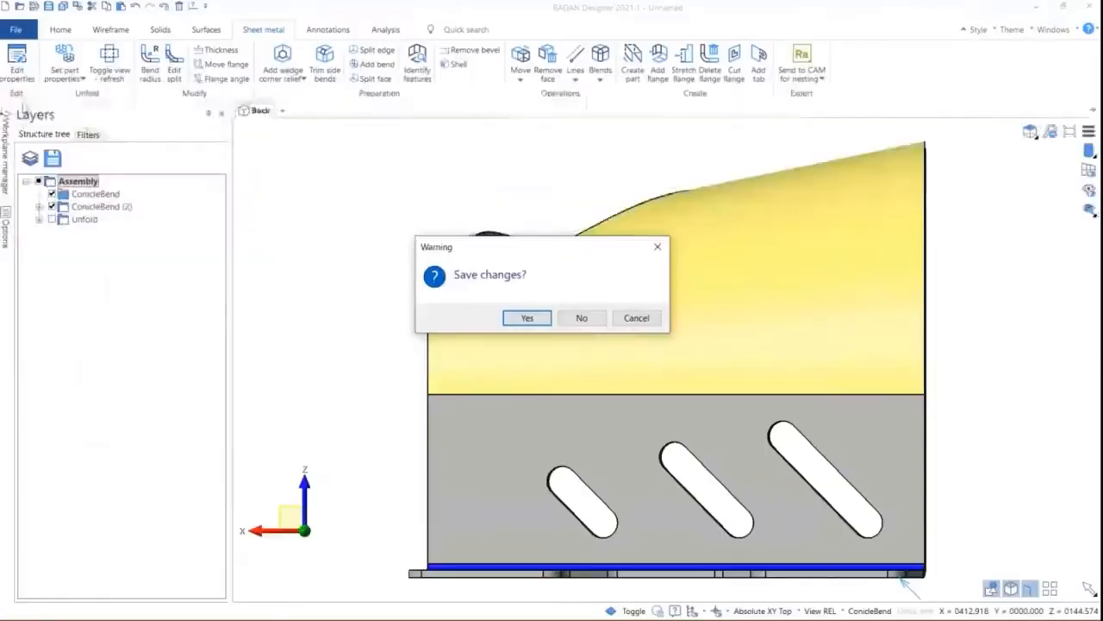
left_click(582, 317)
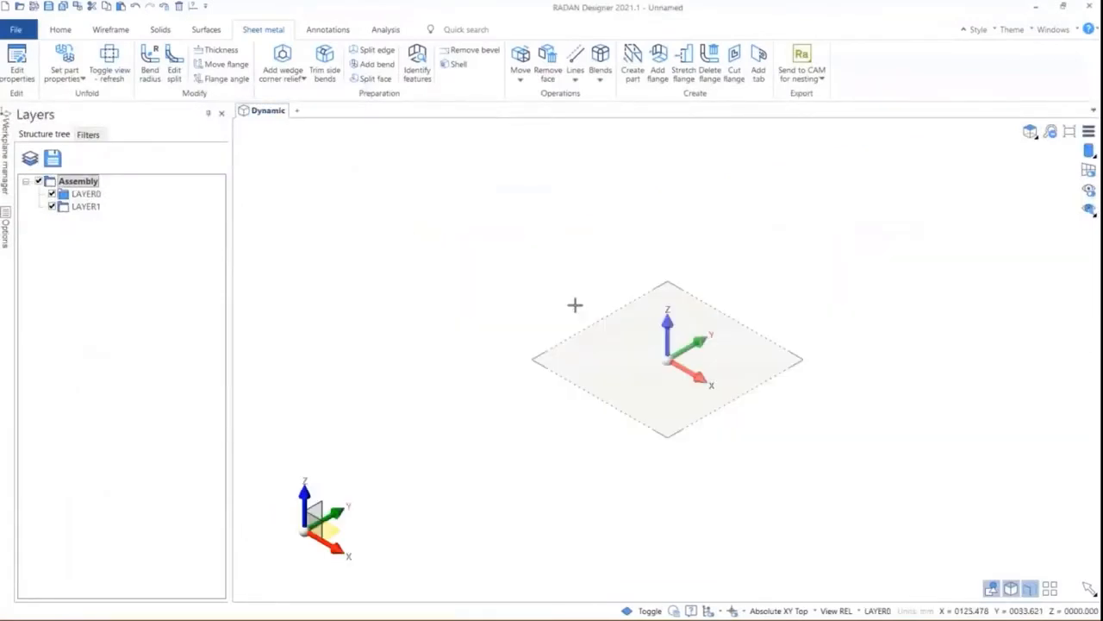
Create a cuboid centred on the origin with length 300, width 200 and height 75, extending downward.
left_click(160, 29)
left_click(55, 57)
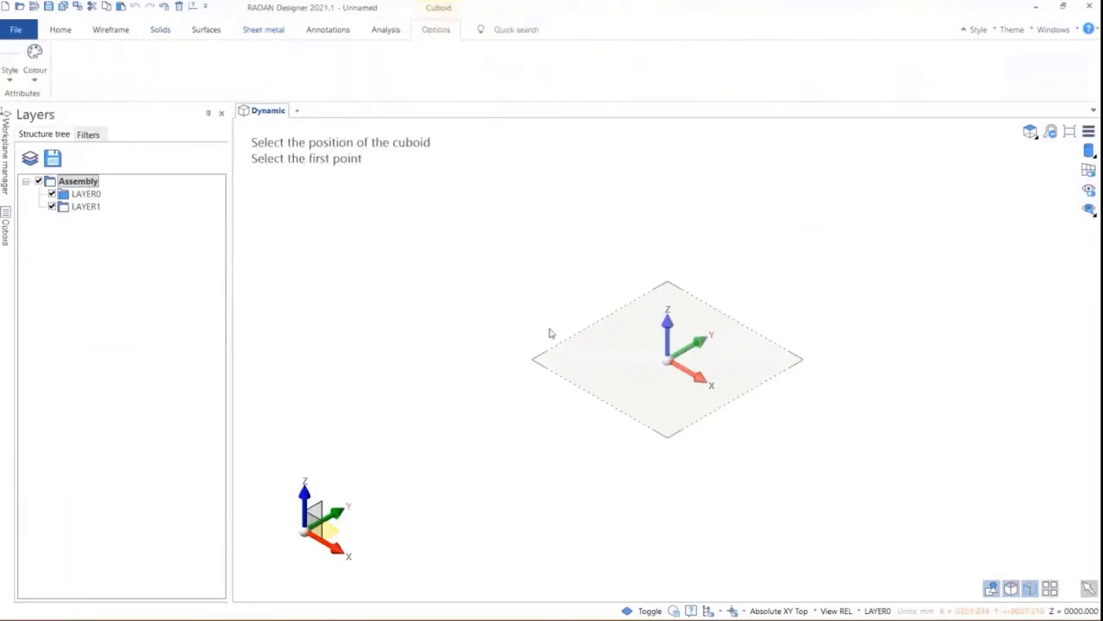
left_click(690, 400)
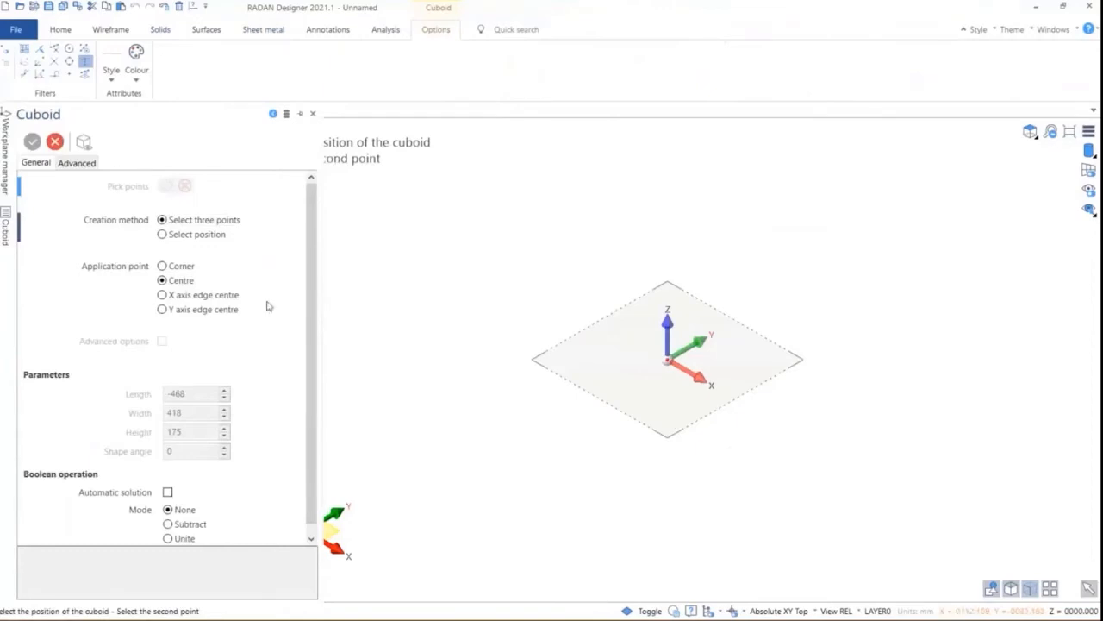
left_click(667, 360)
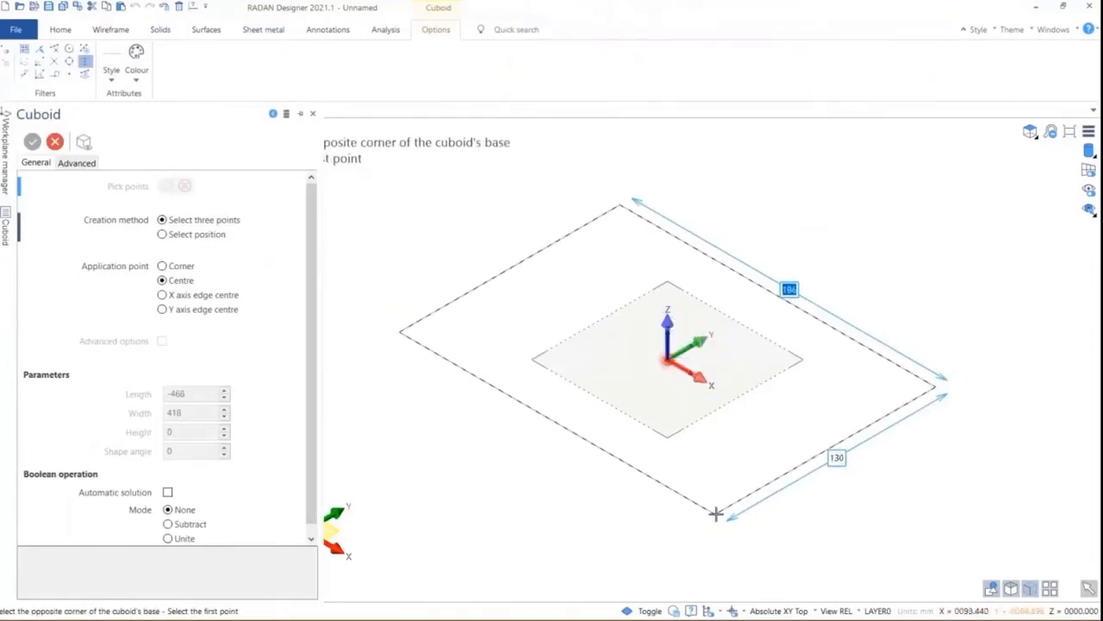
type("300")
key("Tab")
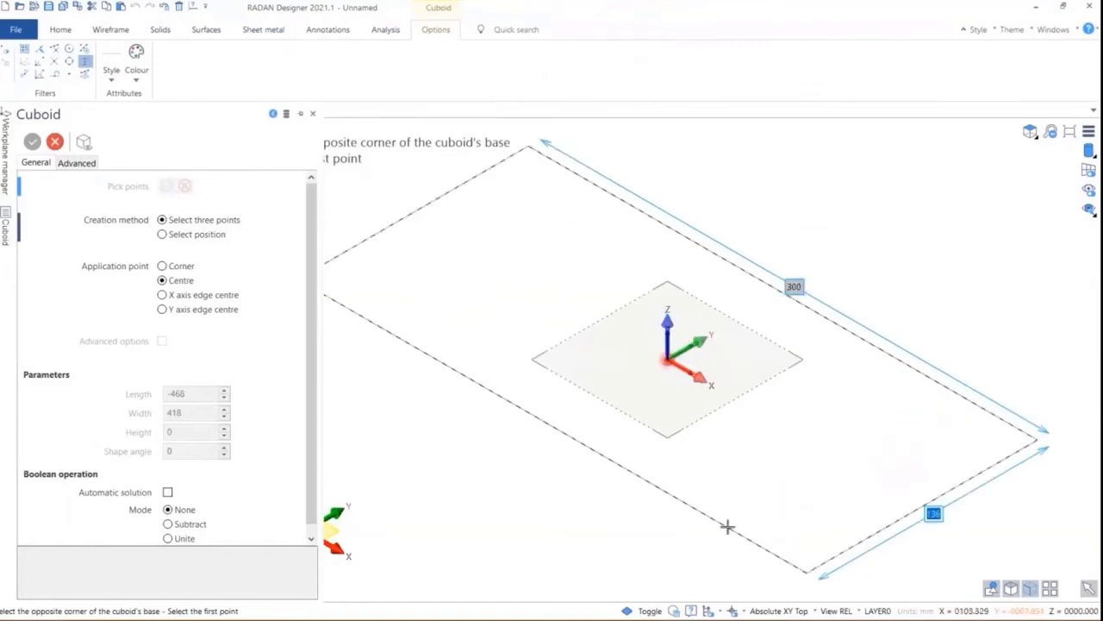
type("200")
key("Return")
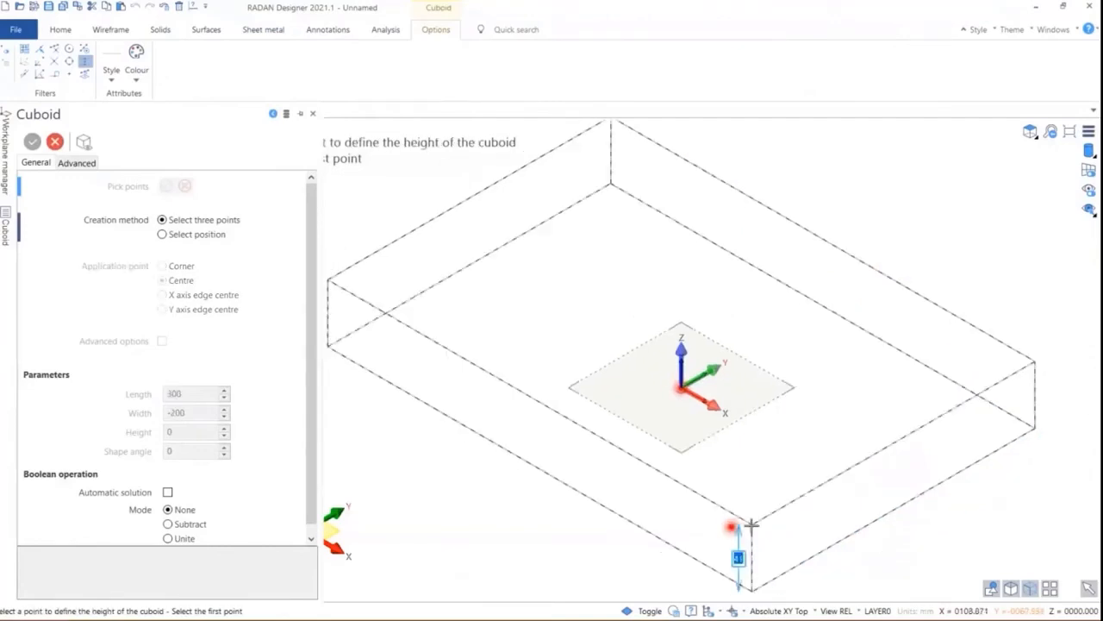
scroll(742, 599, "down", 3)
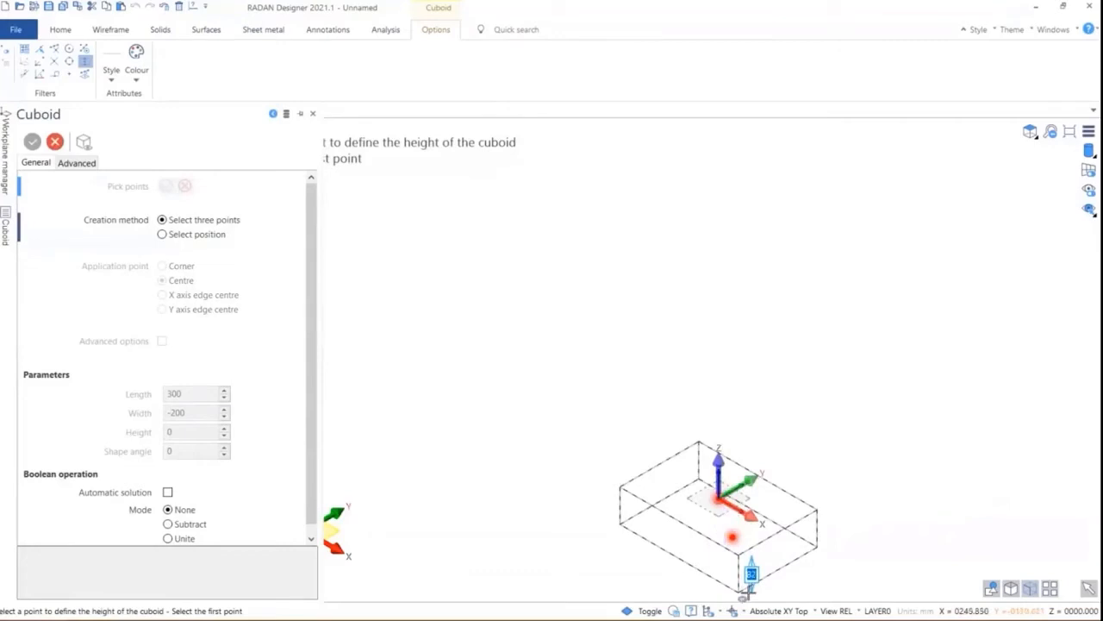
type("75")
key("Return")
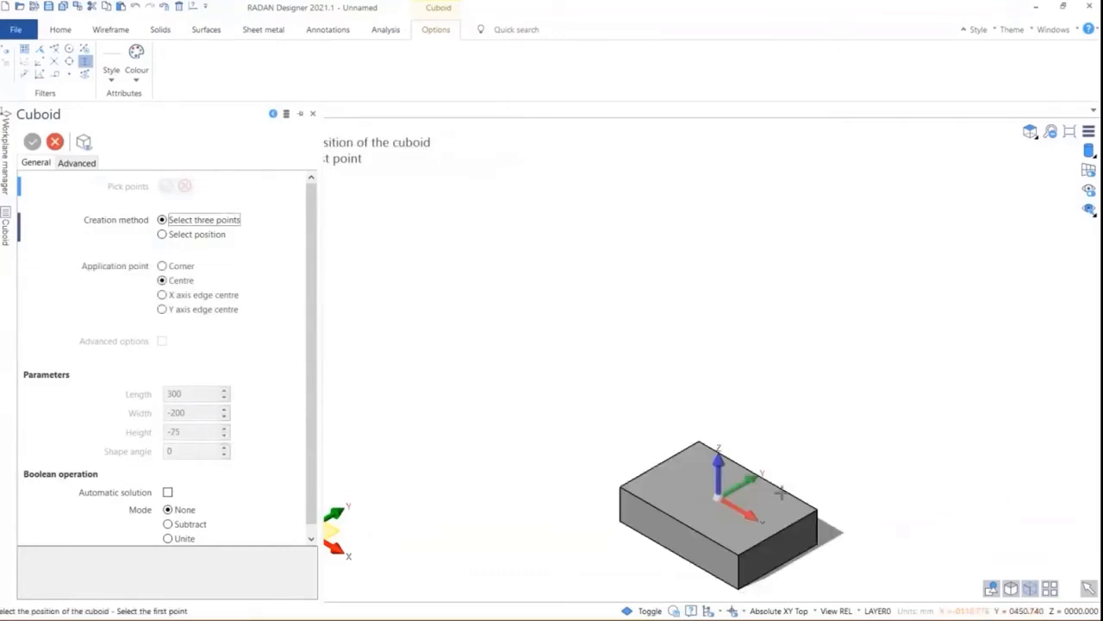
Add a second cuboid centred on the origin, 350 by 250 and 3 high, on top of the first block.
scroll(758, 470, "up", 3)
scroll(759, 470, "down", 5)
scroll(773, 490, "up", 7)
scroll(744, 522, "down", 1)
left_click(633, 369)
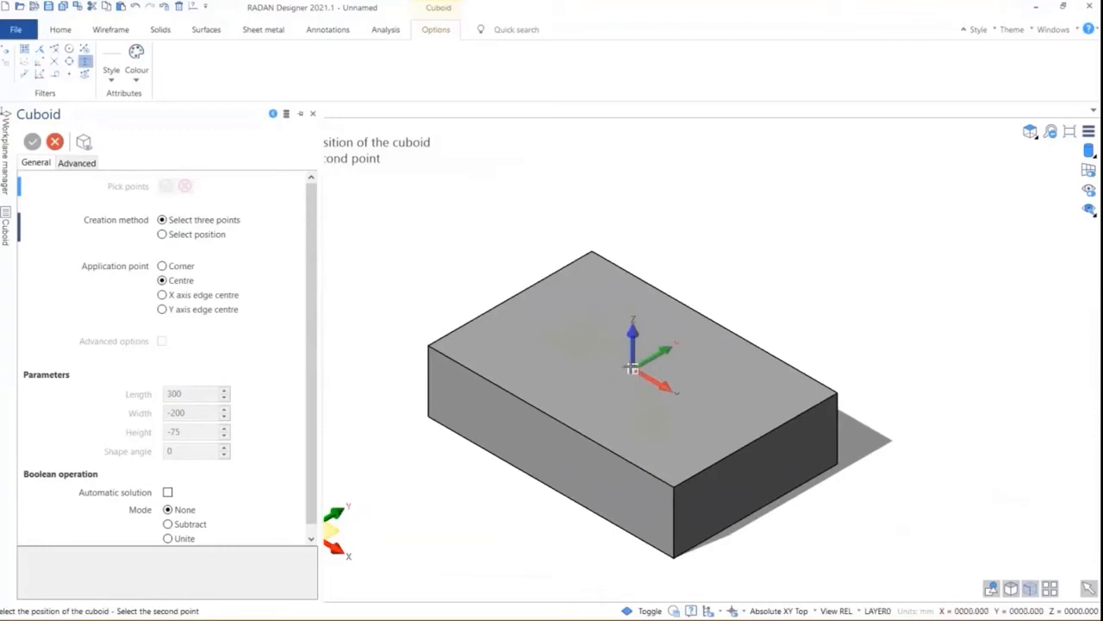
left_click(635, 371)
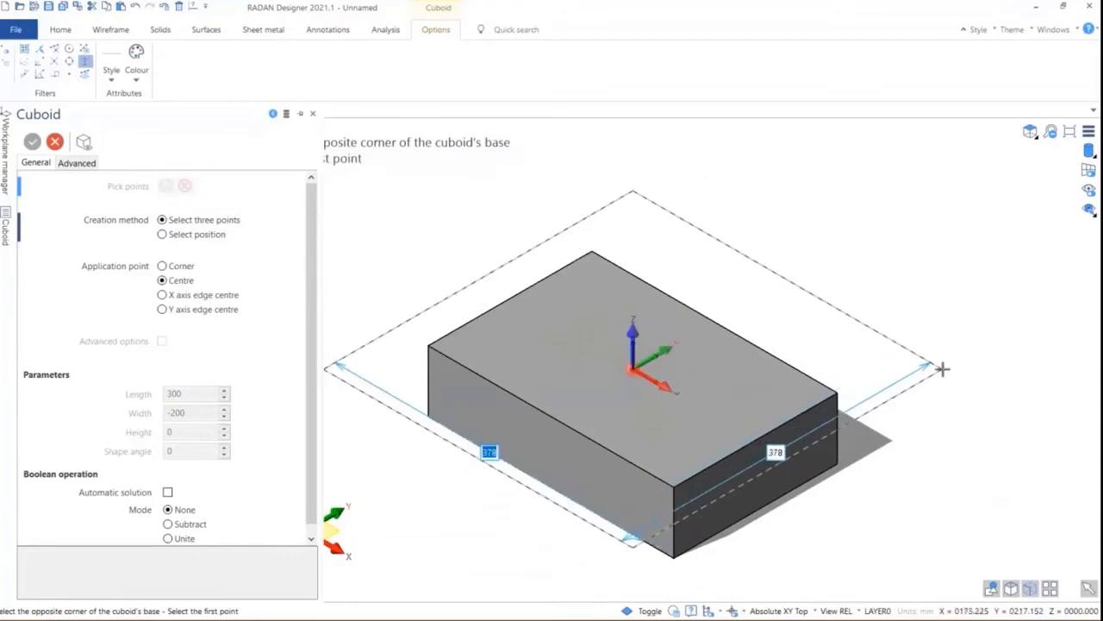
type("350")
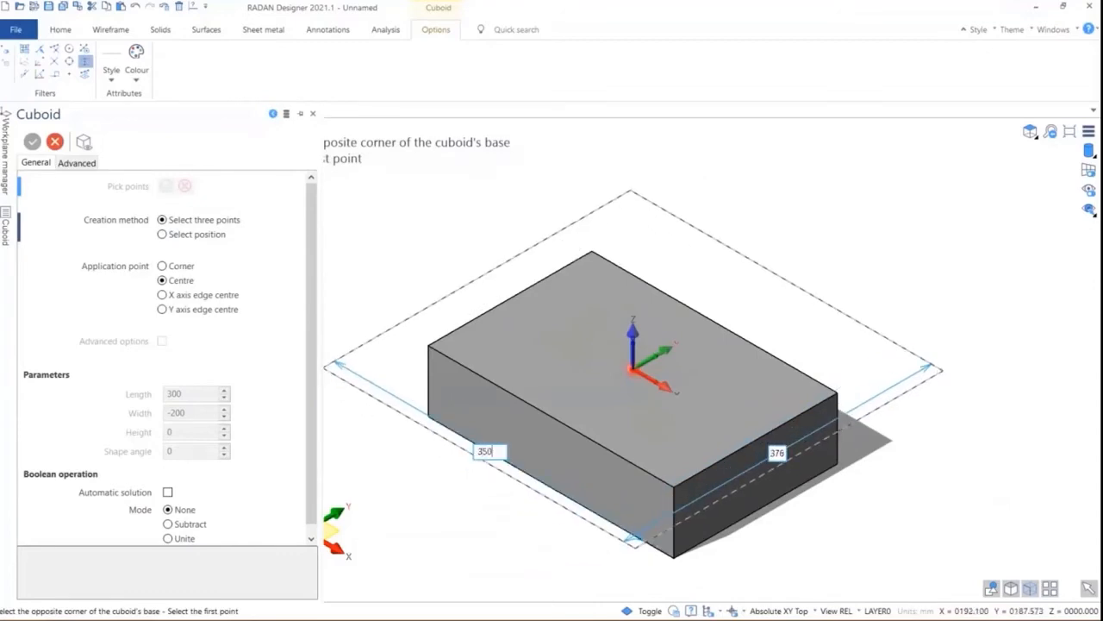
key("Tab")
type("250")
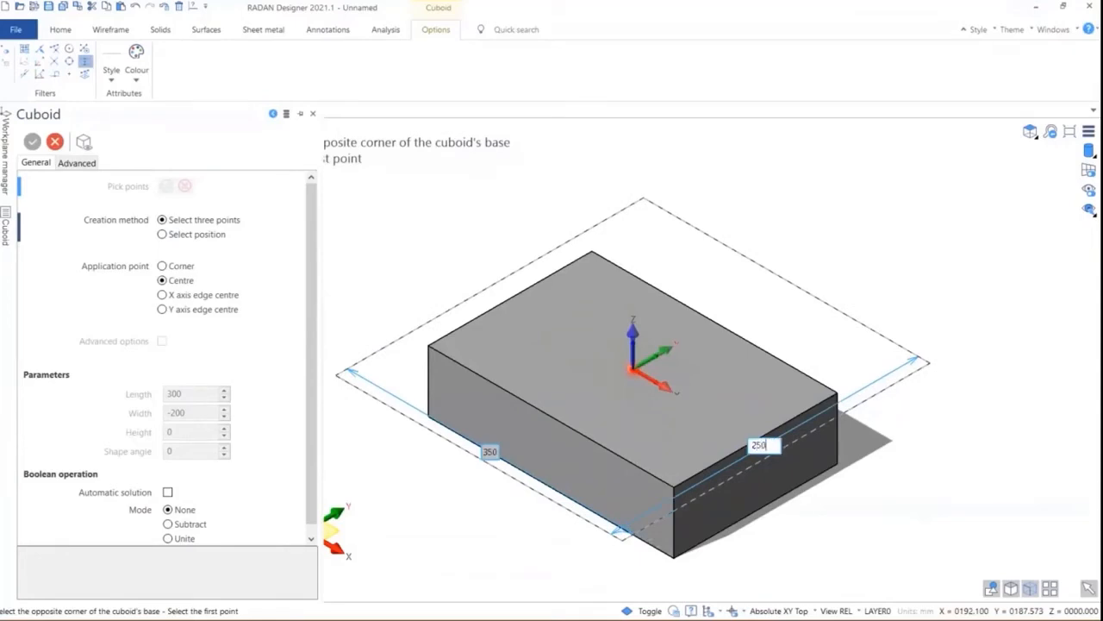
key("Return")
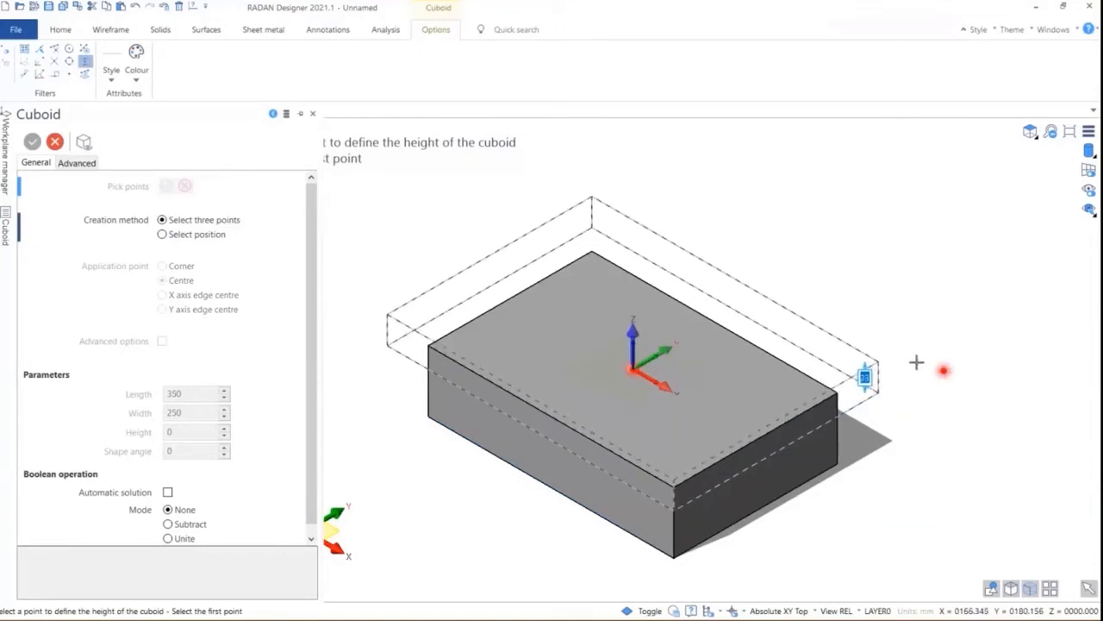
type("3")
key("Return")
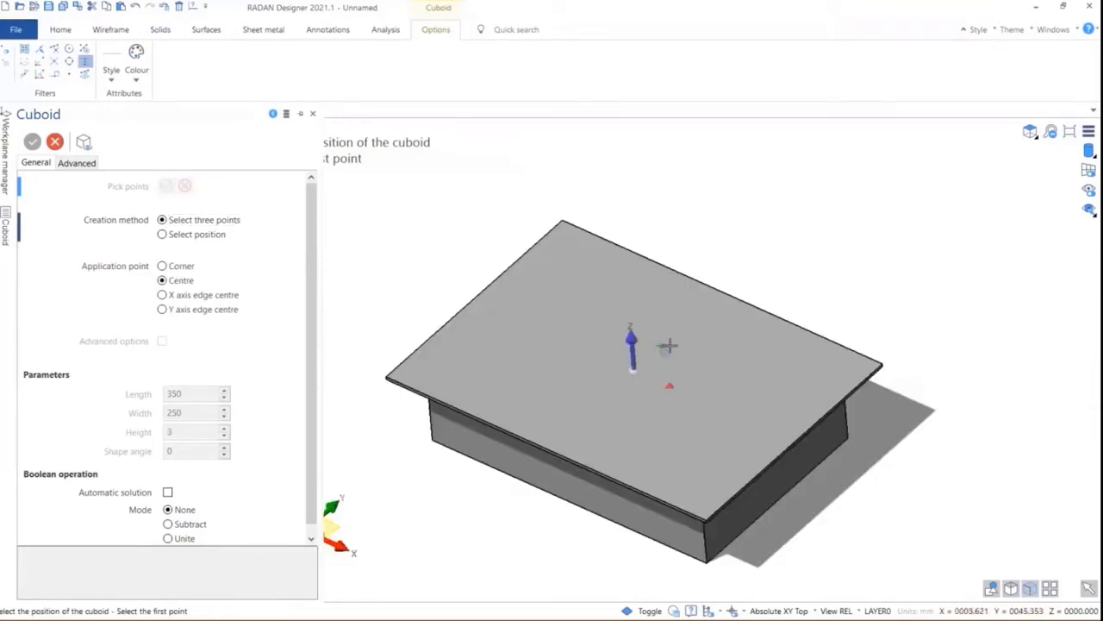
left_click(160, 30)
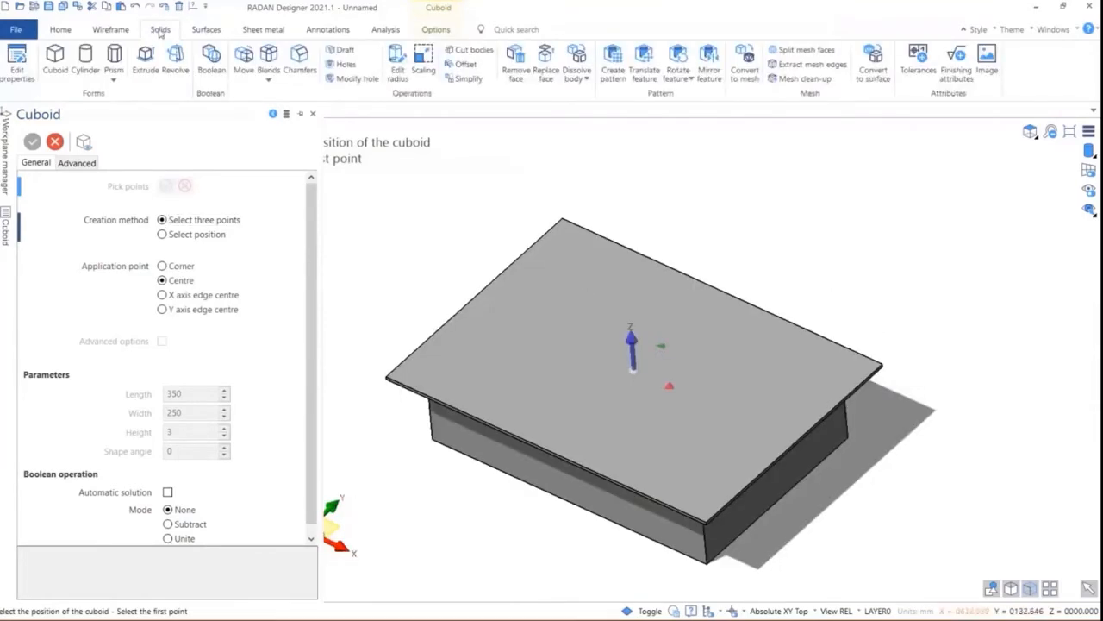
left_click(210, 61)
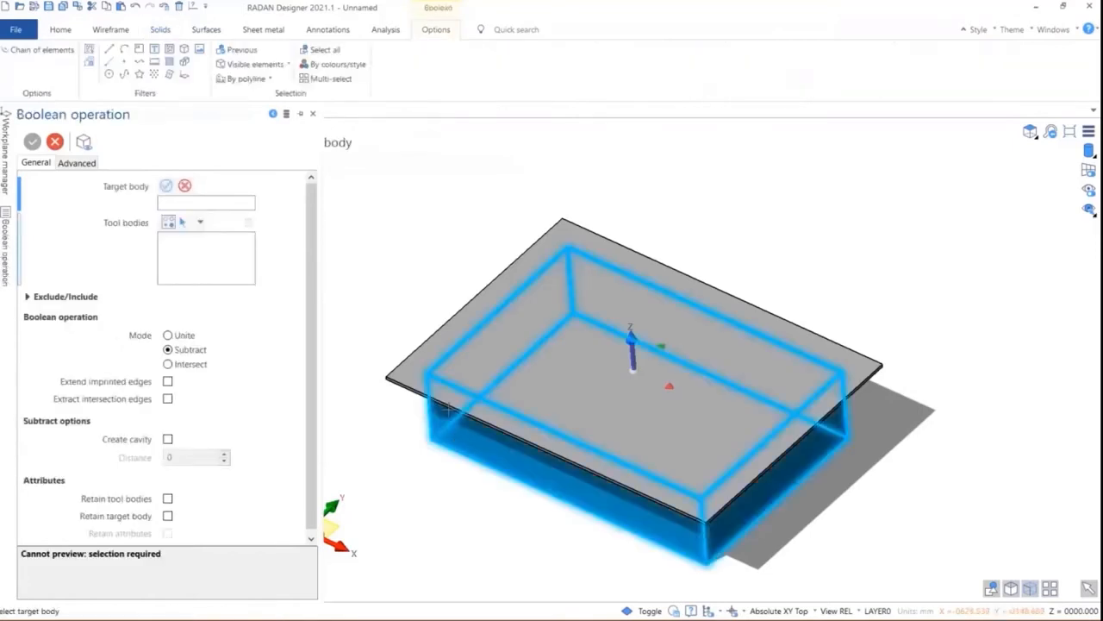
left_click(448, 410)
left_click(433, 360)
middle_click_drag(560, 370, 566, 453)
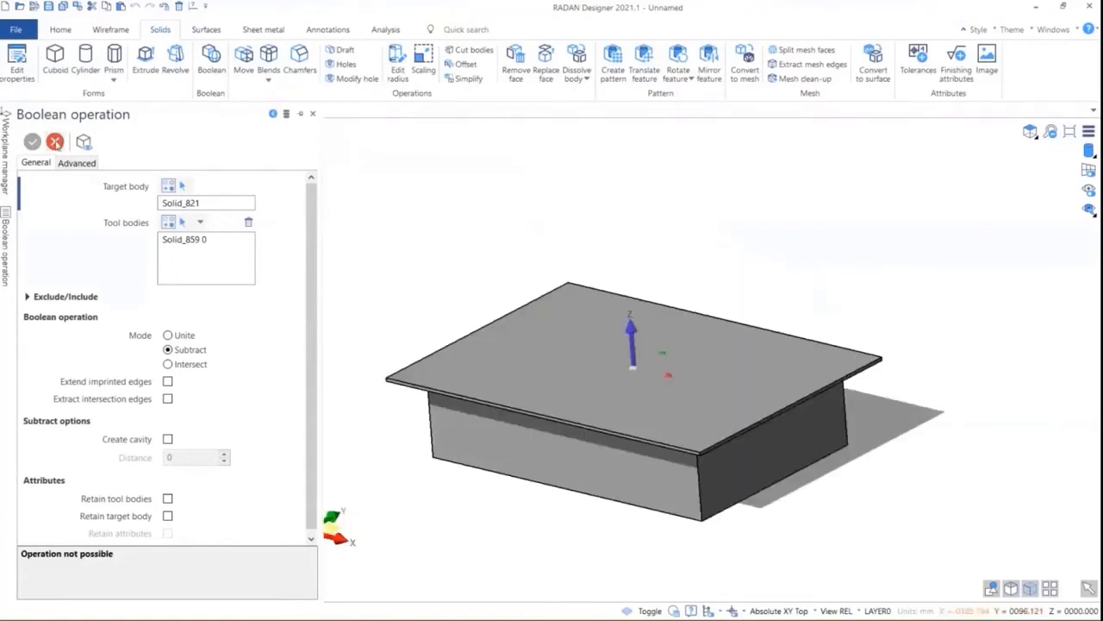
left_click(55, 141)
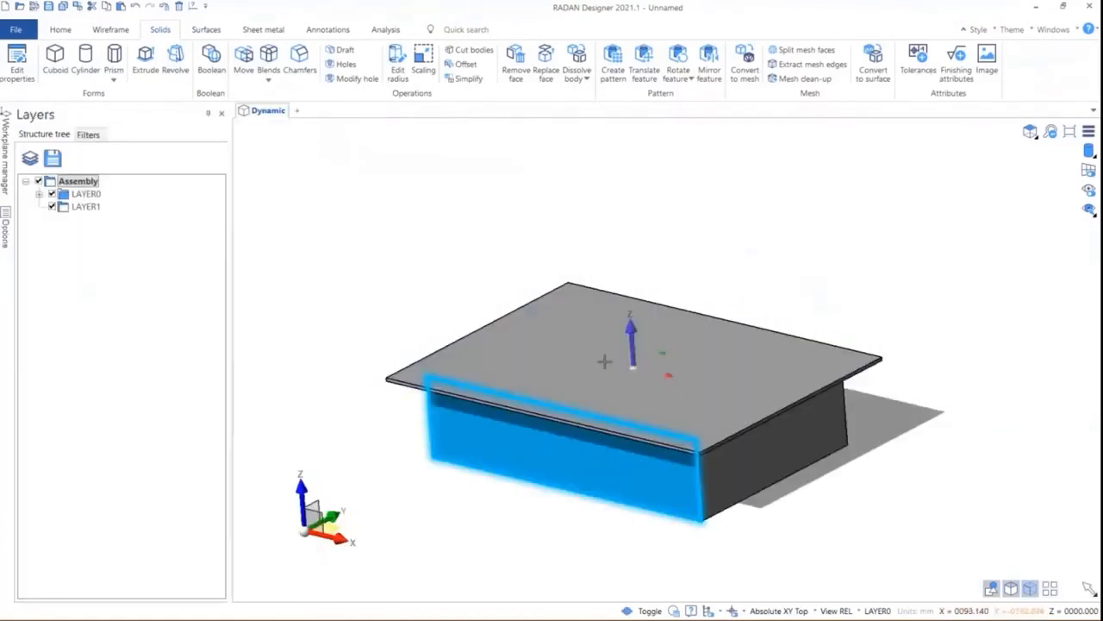
Unite the thin plate with the lower block into one solid using a Boolean operation.
mouse_move(571, 289)
middle_mouse_down()
mouse_move(581, 327)
mouse_move(581, 279)
mouse_move(556, 282)
mouse_move(589, 318)
mouse_move(572, 300)
middle_mouse_up()
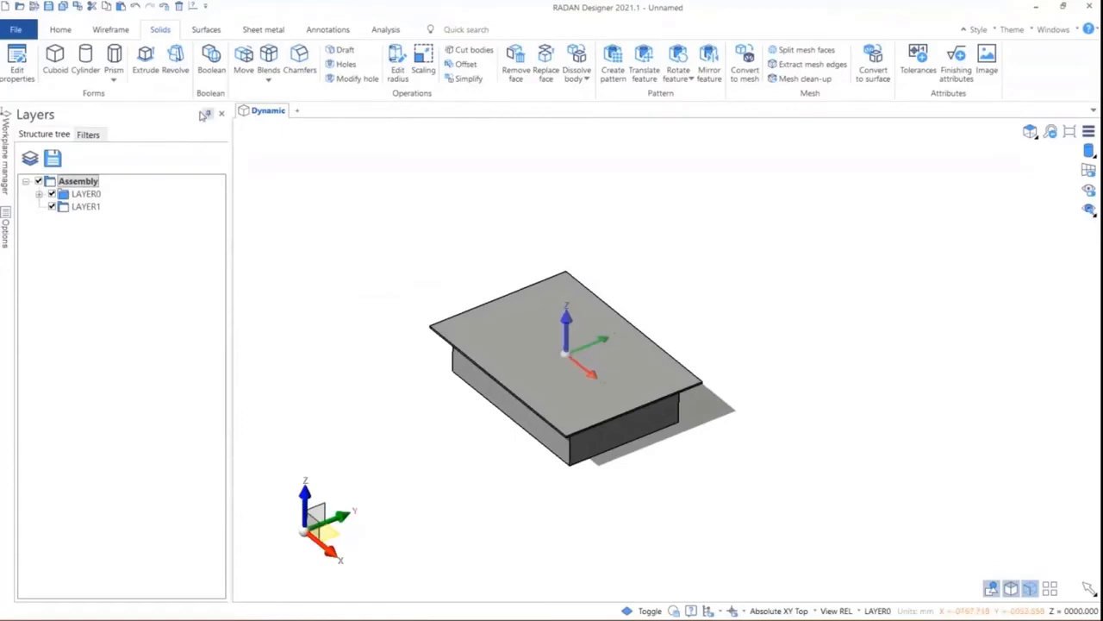
double_click(77, 194)
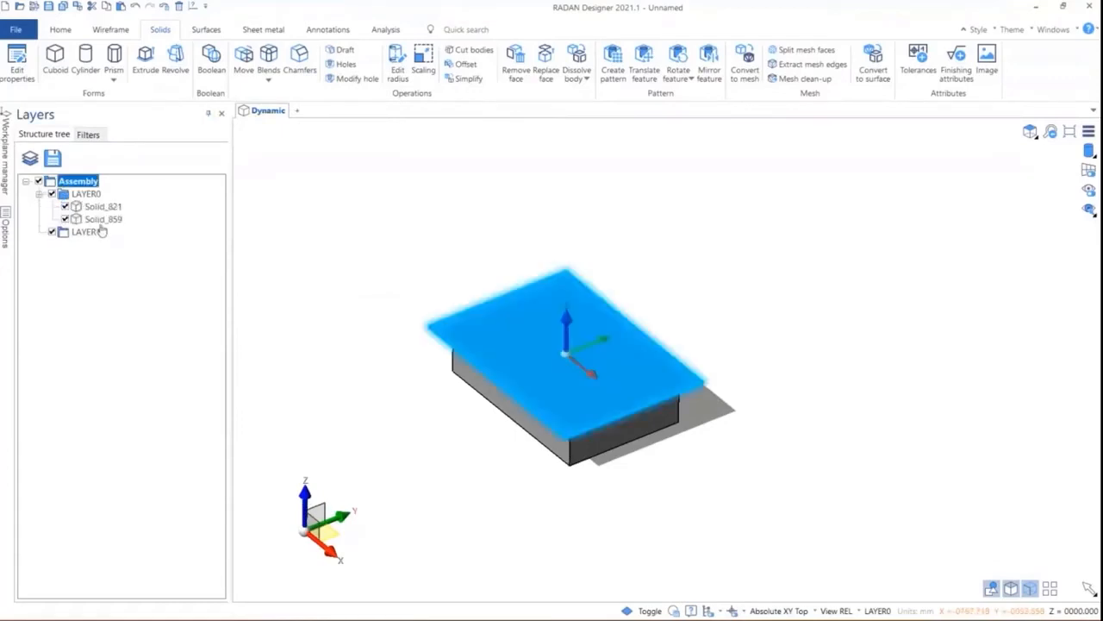
left_click(212, 62)
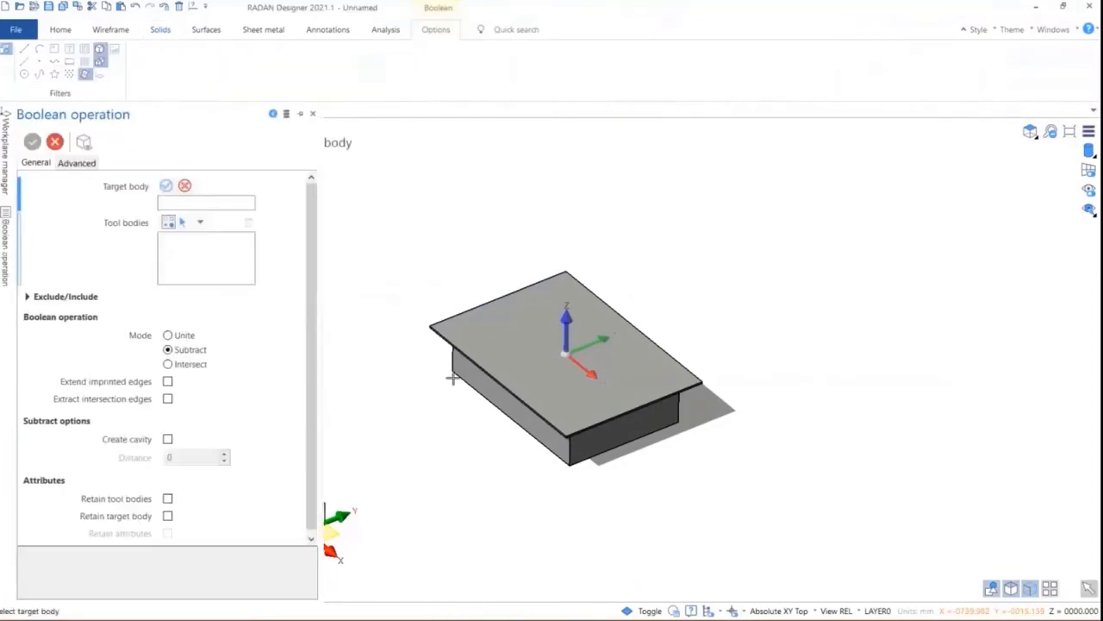
left_click(172, 333)
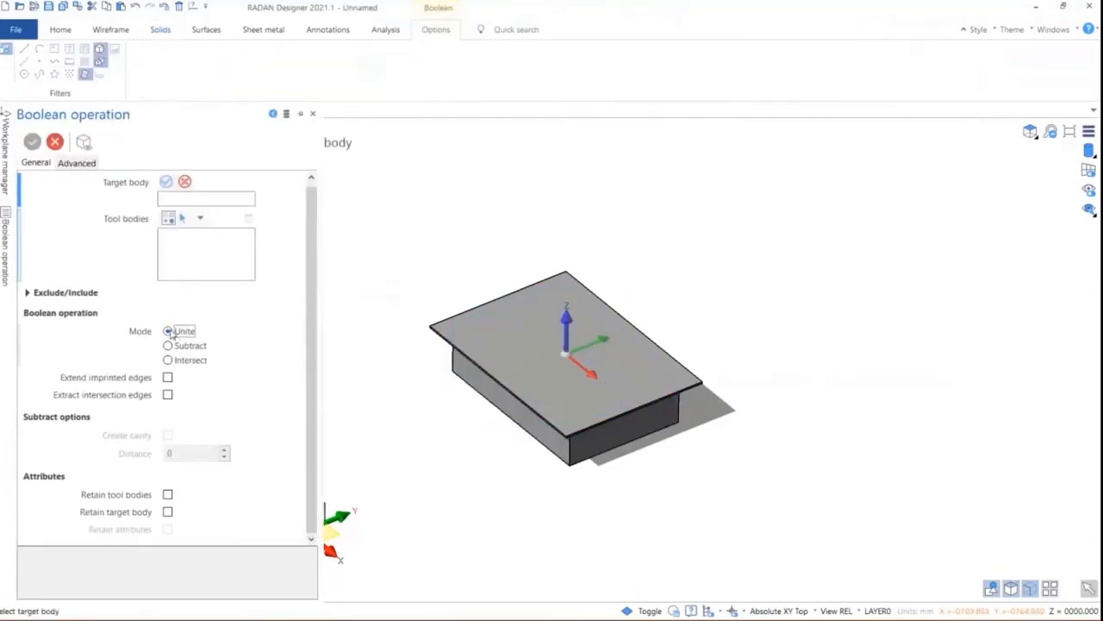
left_click(495, 395)
left_click(483, 337)
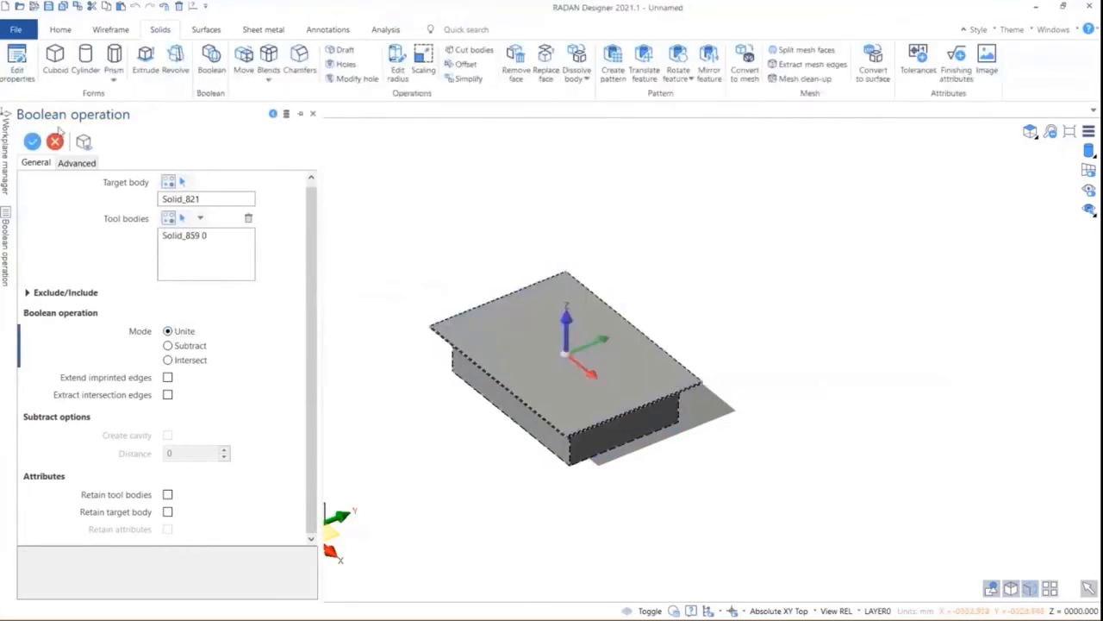
left_click(31, 143)
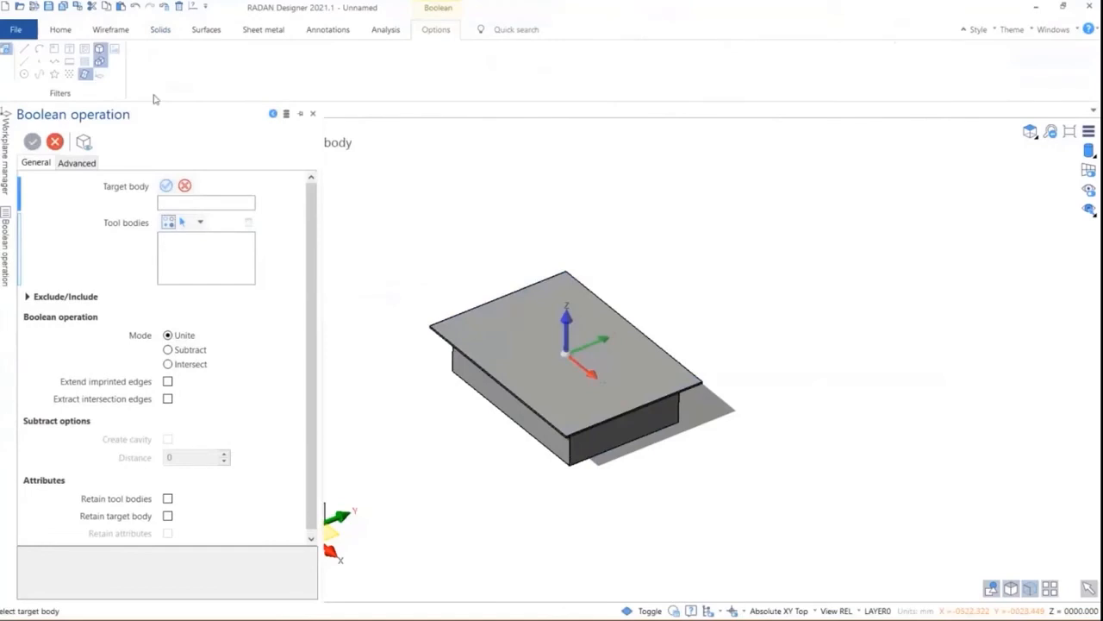
left_click(313, 112)
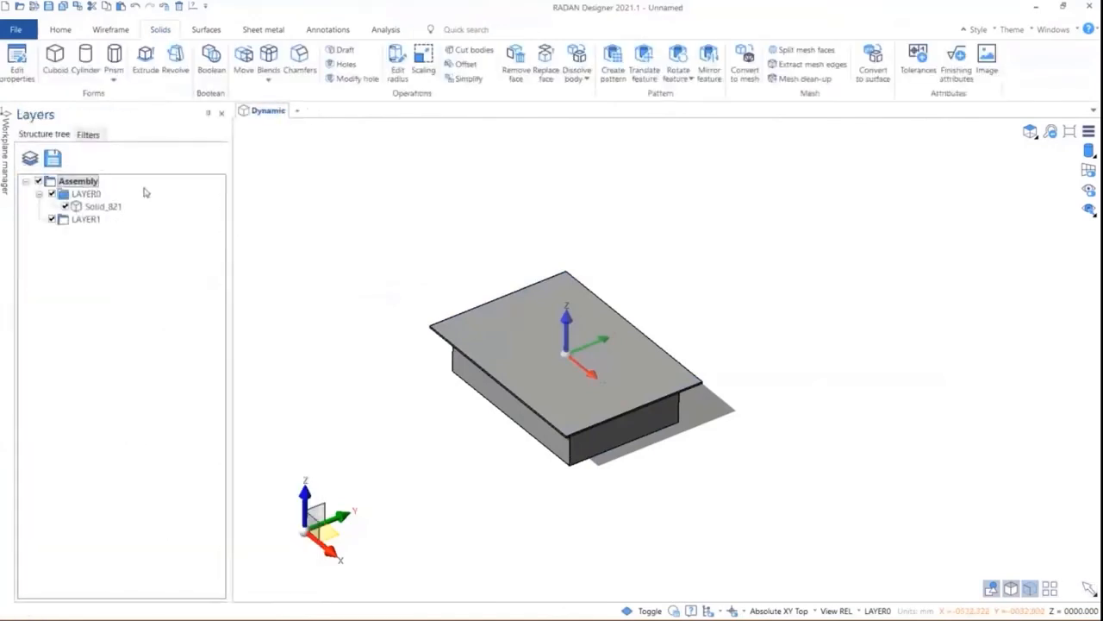
Start an Offset operation and select the united block-and-plate solid as the body.
scroll(685, 312, "up", 1)
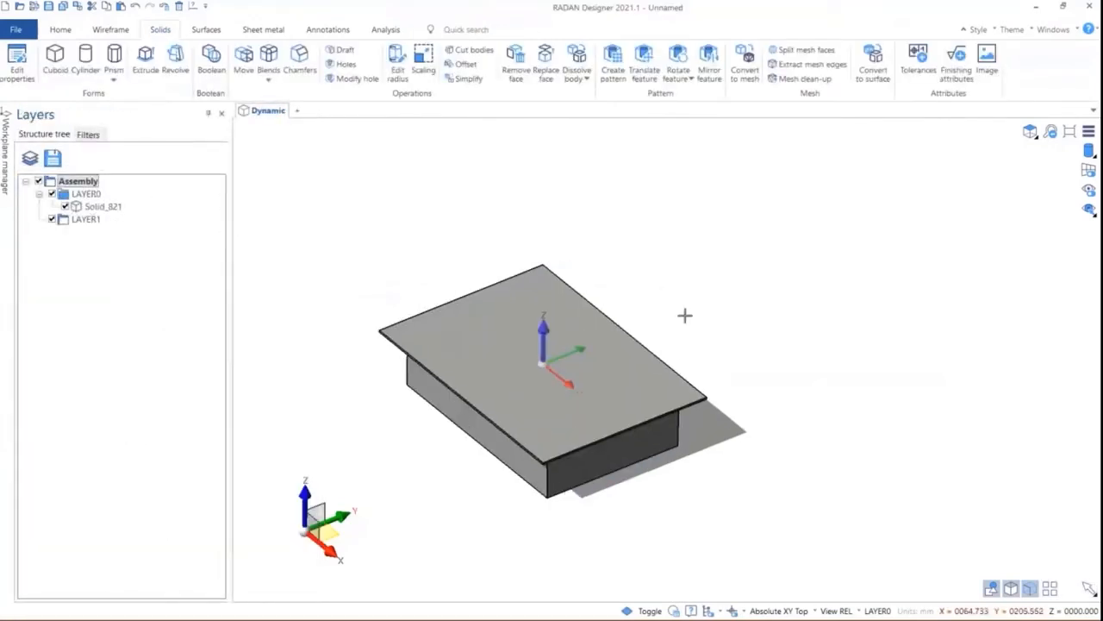
scroll(516, 361, "down", 2)
middle_click_drag(436, 323, 475, 374)
scroll(475, 375, "up", 1)
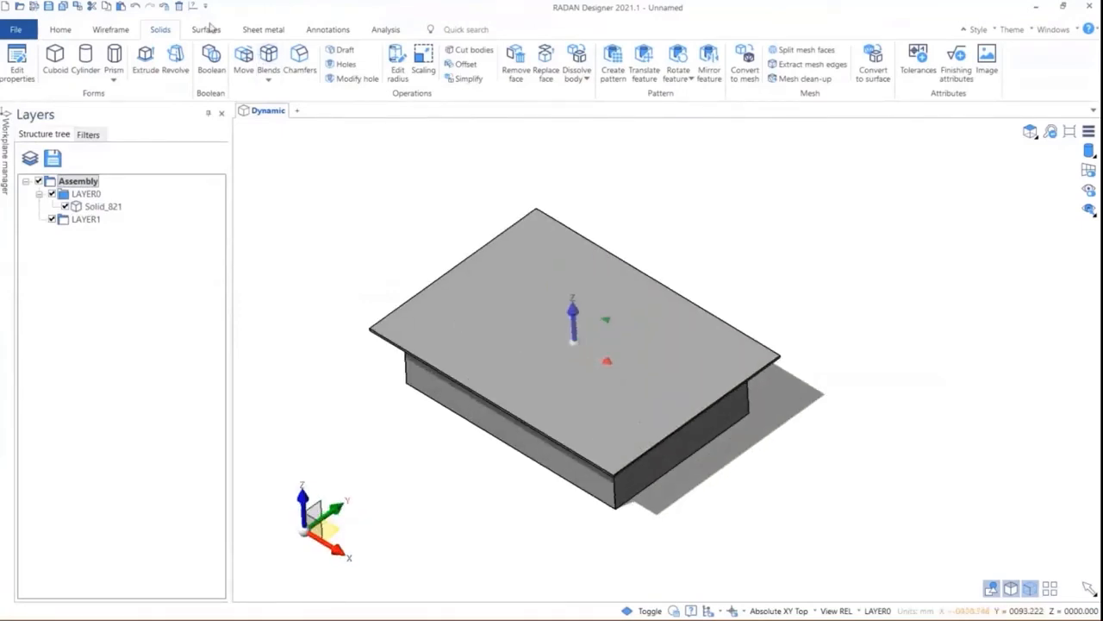
left_click(466, 66)
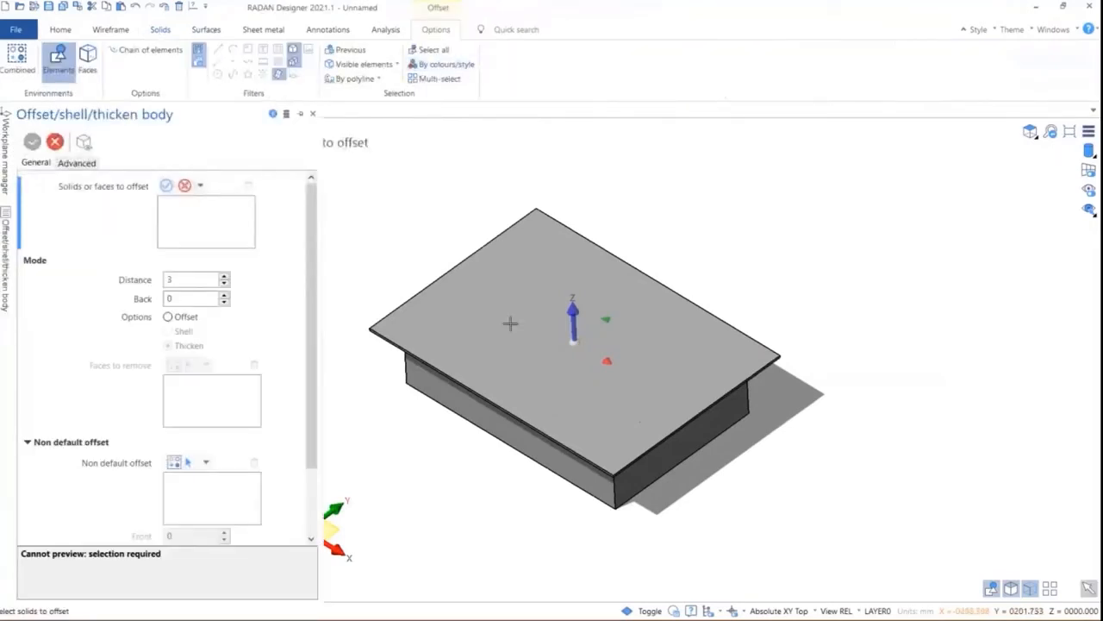
left_click(510, 320)
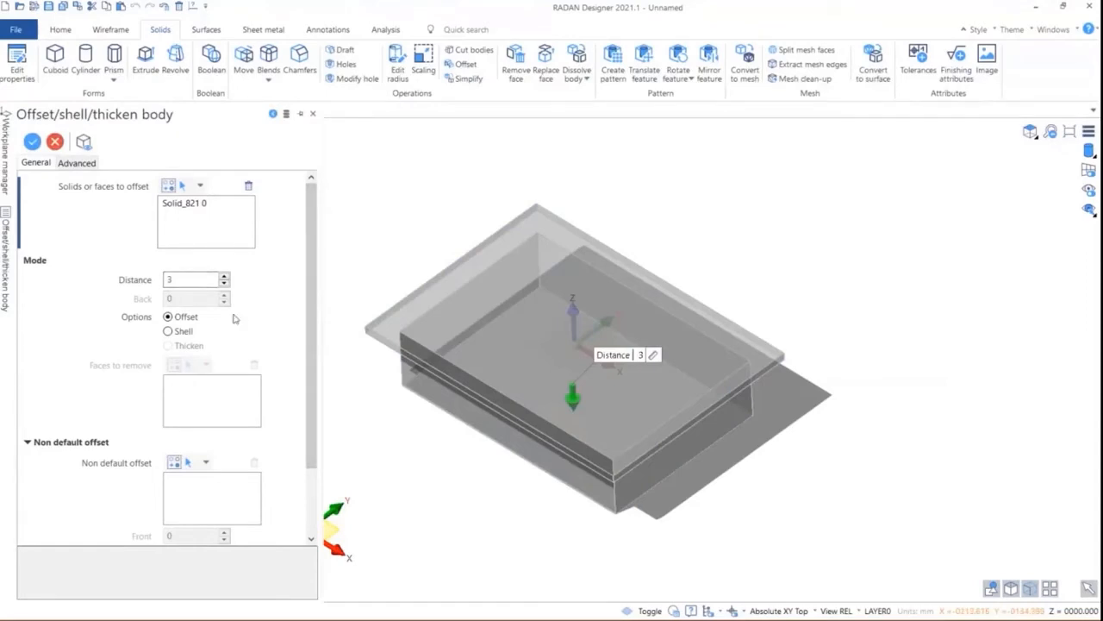
Shell the box solid with a 3 mm distance, removing the large face inside the flange.
scroll(312, 413, "down", 2)
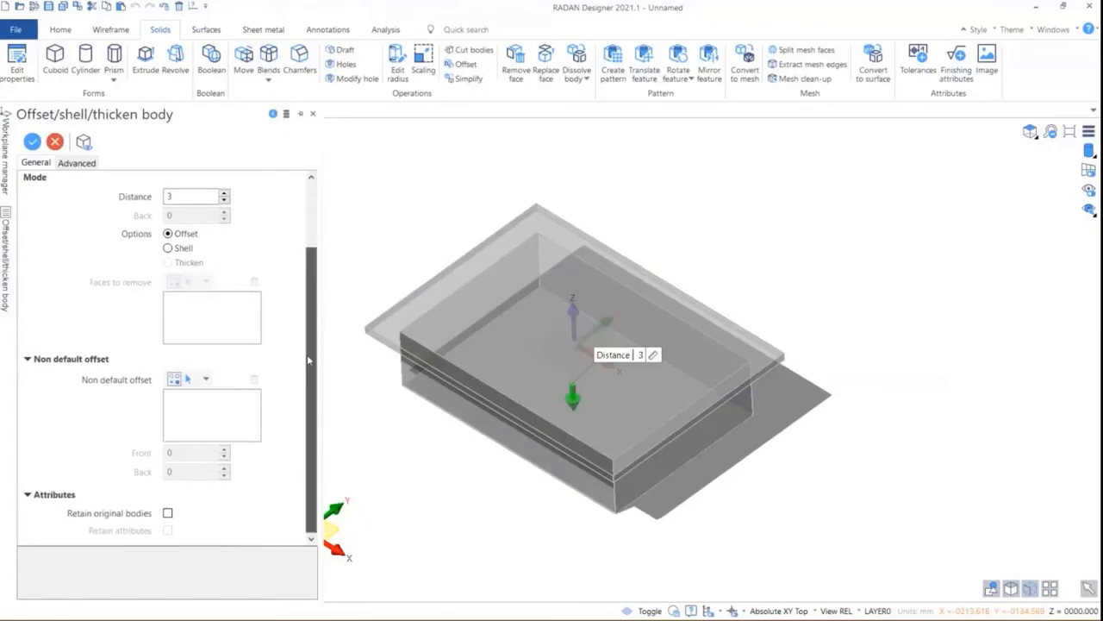
scroll(307, 355, "up", 2)
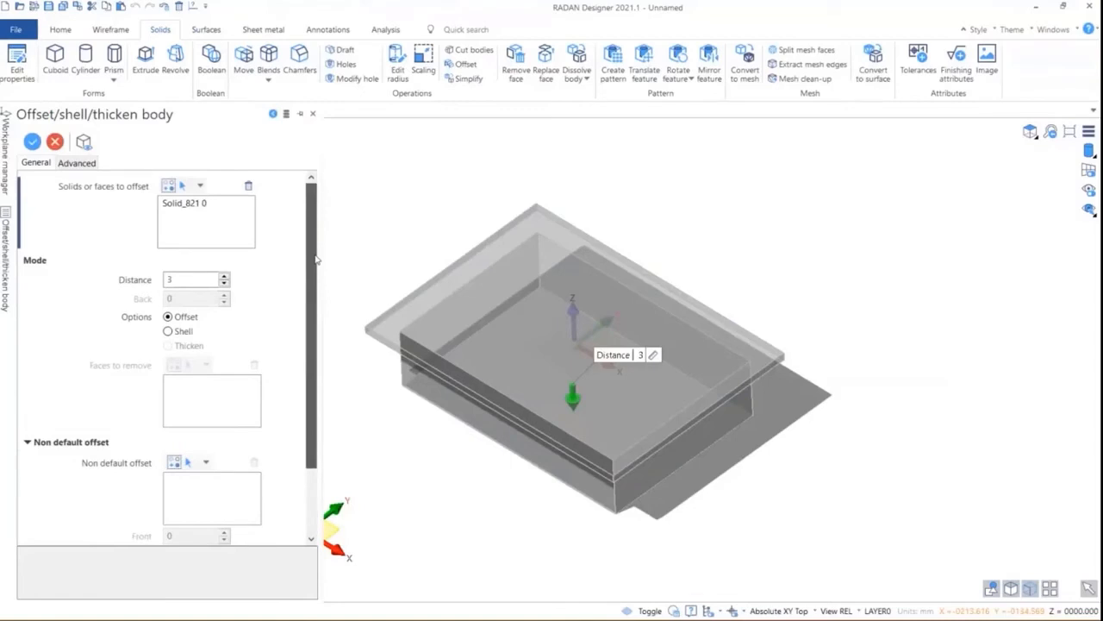
left_click(169, 332)
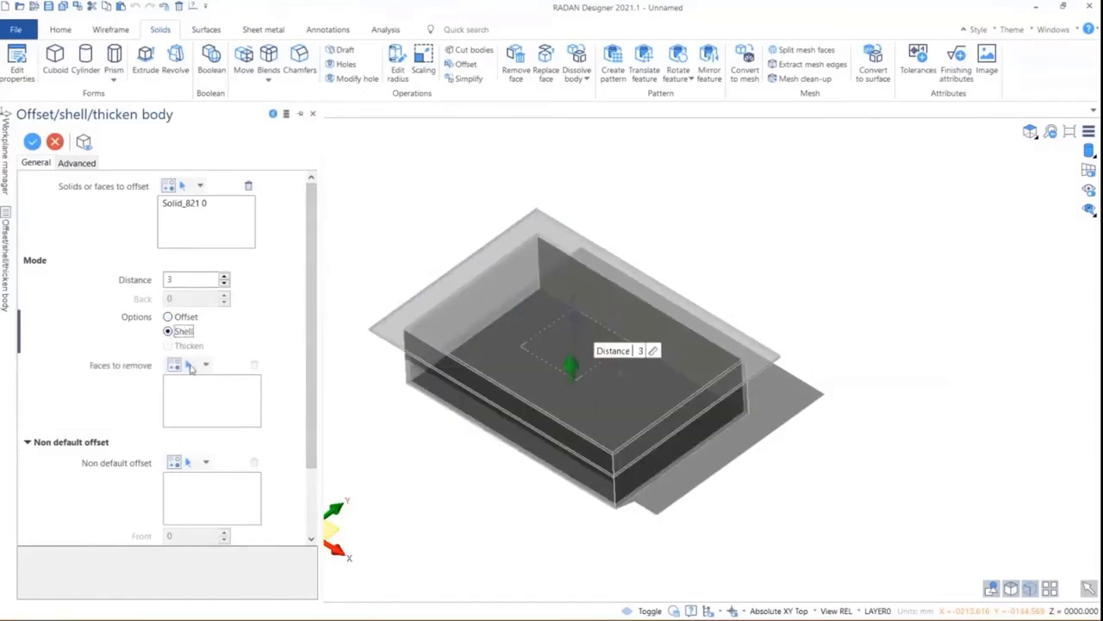
left_click(188, 365)
left_click(498, 321)
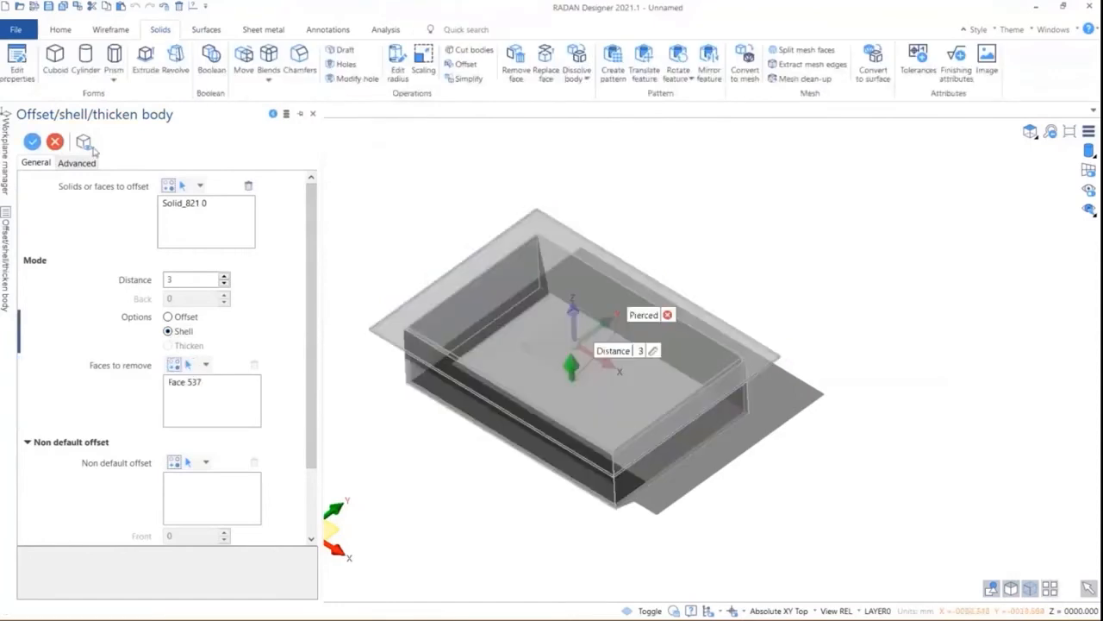
left_click(32, 142)
middle_click_drag(446, 289, 638, 387)
scroll(643, 379, "up", 3)
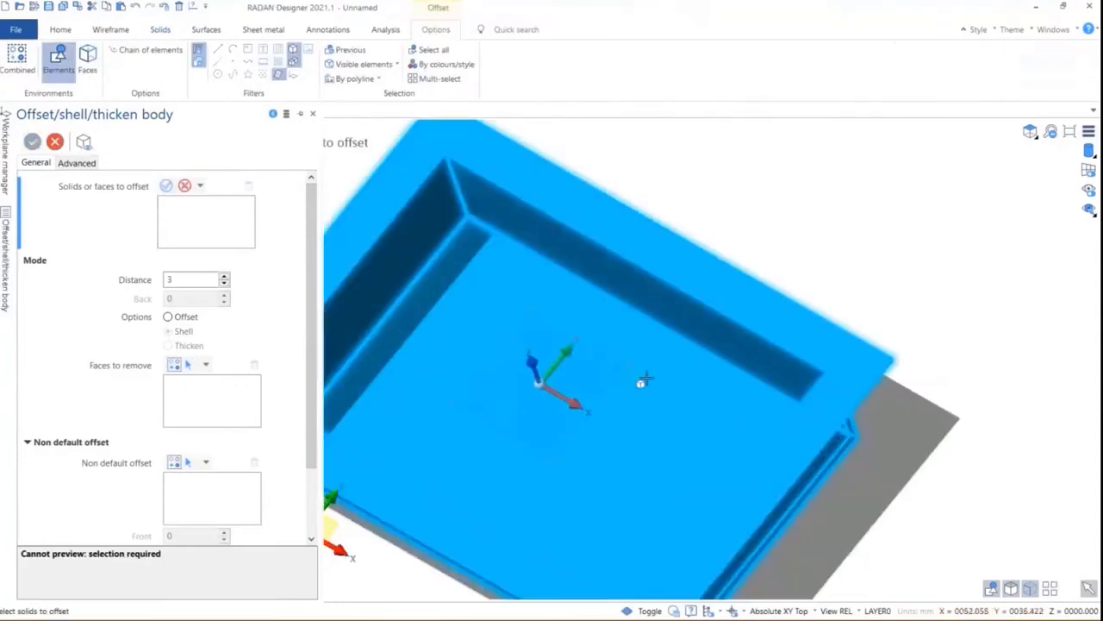
scroll(643, 381, "down", 3)
left_click(52, 142)
Add a 2 mm wedge corner relief where the box's base meets a long side wall and an adjoining end wall.
middle_click_drag(611, 422, 678, 304)
scroll(621, 356, "down", 3)
scroll(620, 414, "up", 3)
mouse_move(621, 414)
middle_mouse_down()
mouse_move(613, 423)
mouse_move(606, 414)
middle_mouse_up()
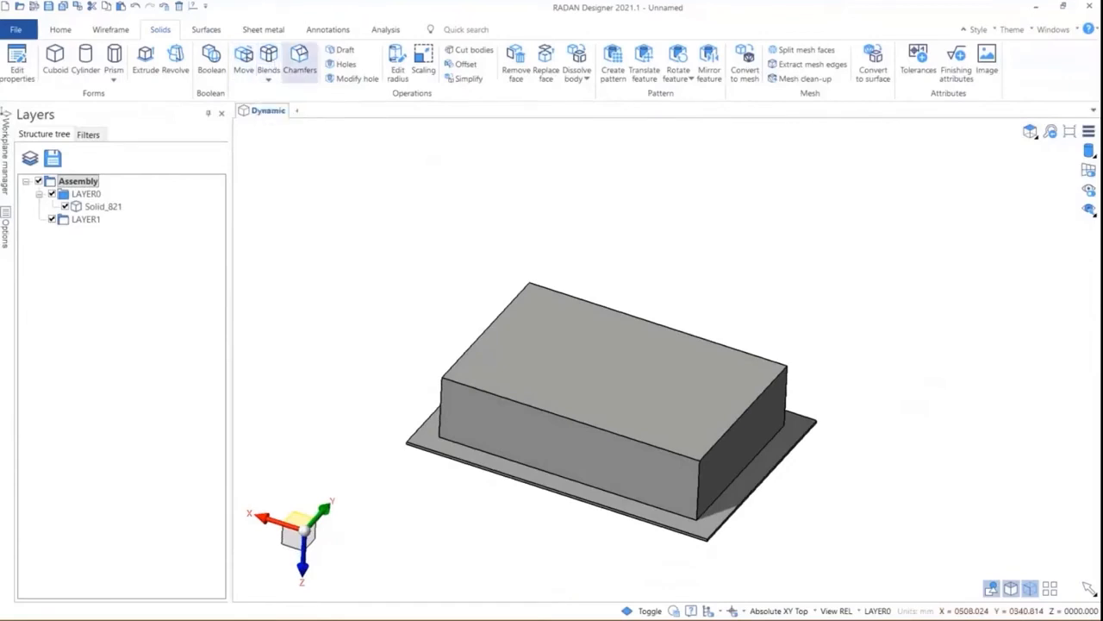
left_click(263, 29)
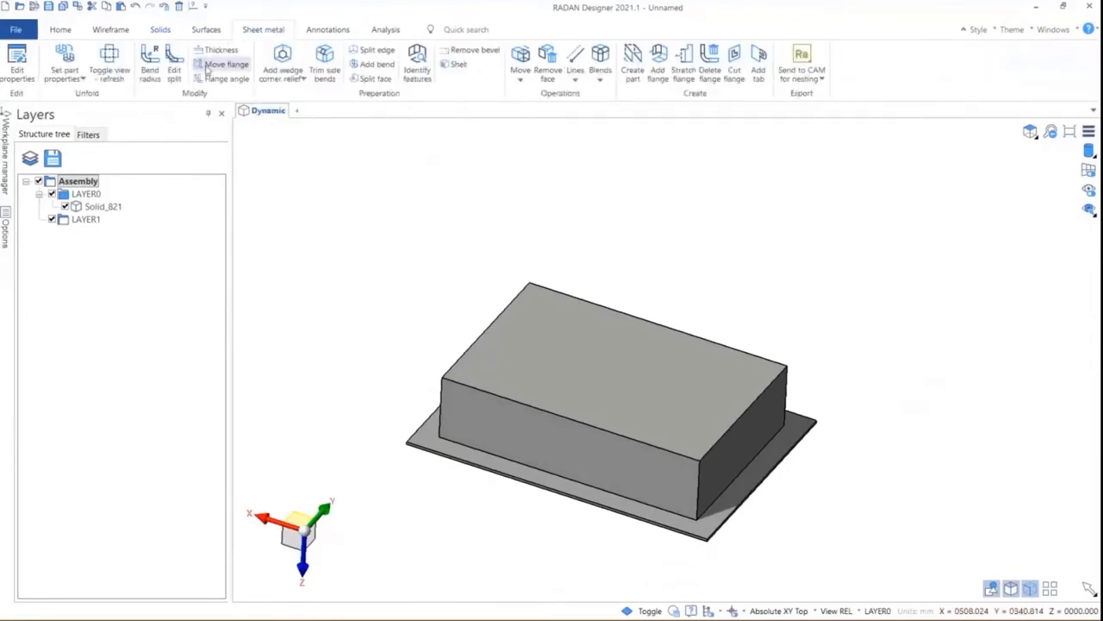
left_click(282, 63)
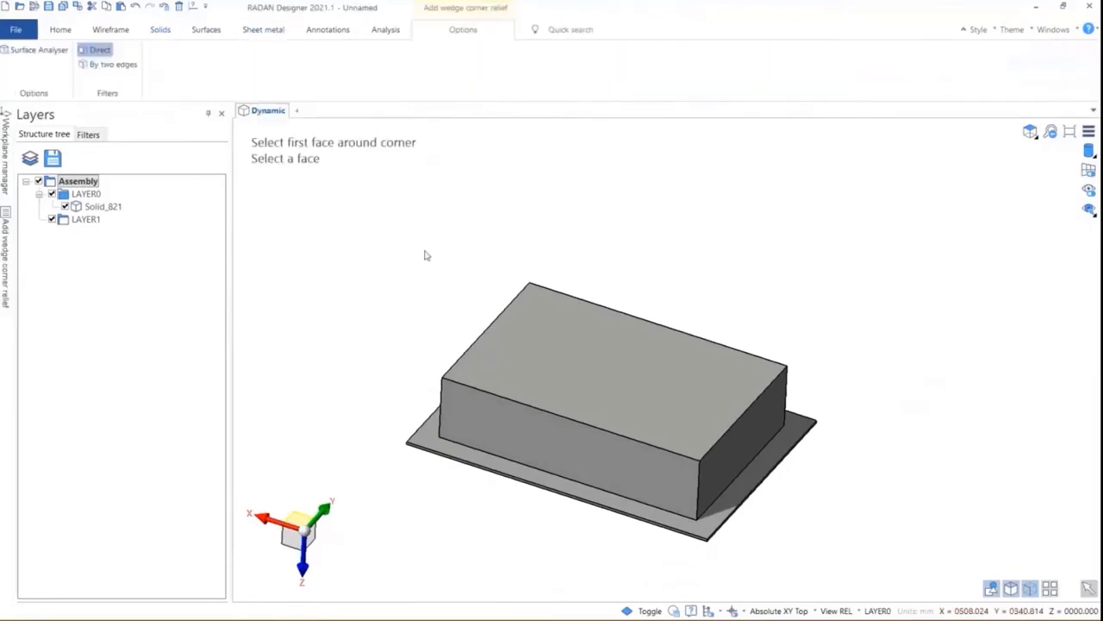
left_click(524, 383)
left_click(464, 421)
middle_click_drag(596, 371, 473, 370)
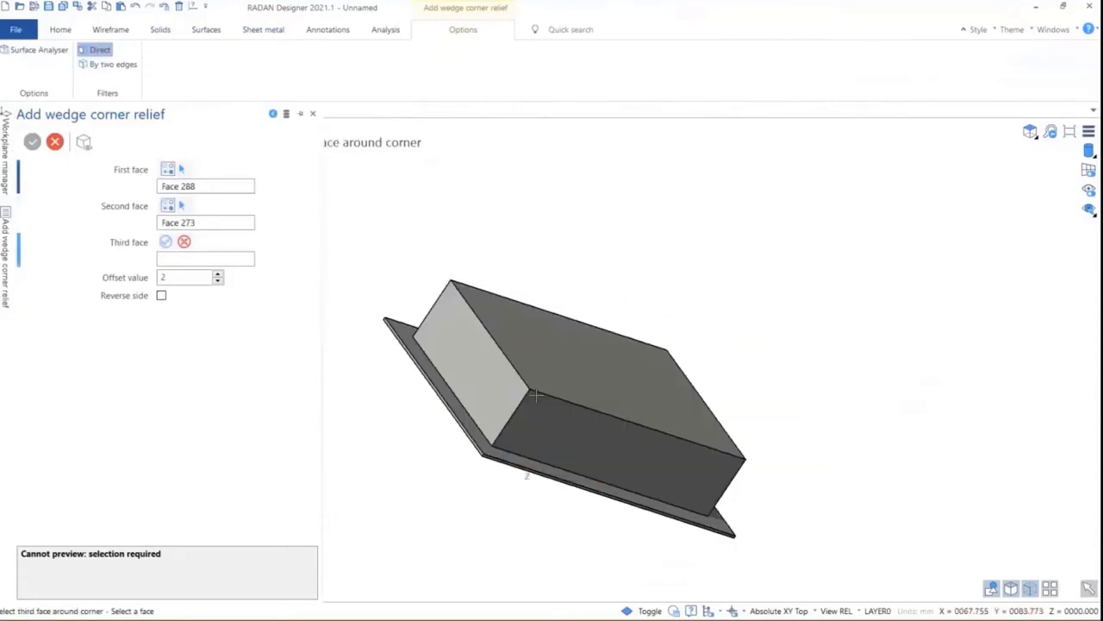
left_click(475, 370)
right_click(594, 273)
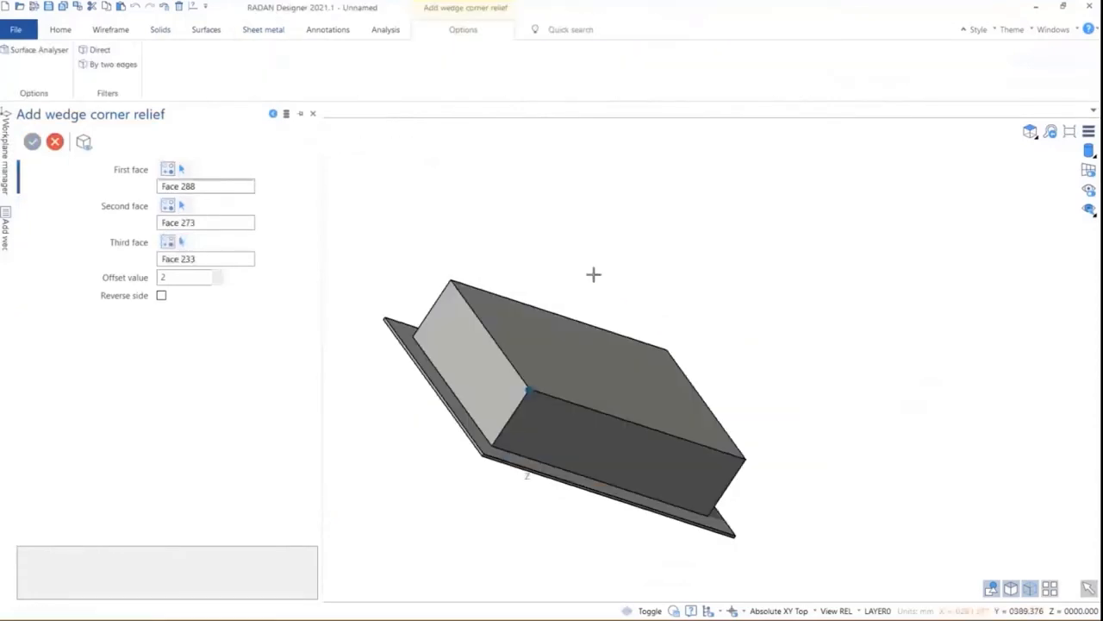
Add a 2 mm wedge corner relief at the base's second corner, between the same end wall and the other long side wall.
left_click(517, 336)
middle_click_drag(509, 343, 463, 353)
left_click(463, 353)
middle_click_drag(577, 305, 502, 340)
left_click(502, 340)
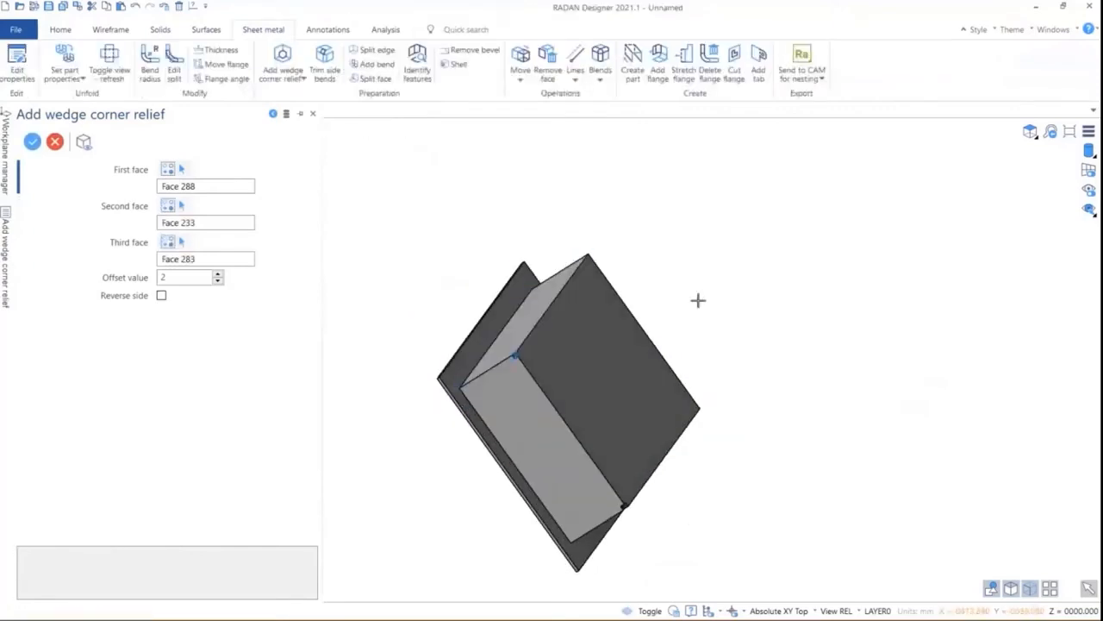
right_click(674, 302)
Add a 2 mm wedge corner relief at the base's third corner, between the second long side wall and the opposite end wall.
middle_click_drag(674, 301, 569, 301)
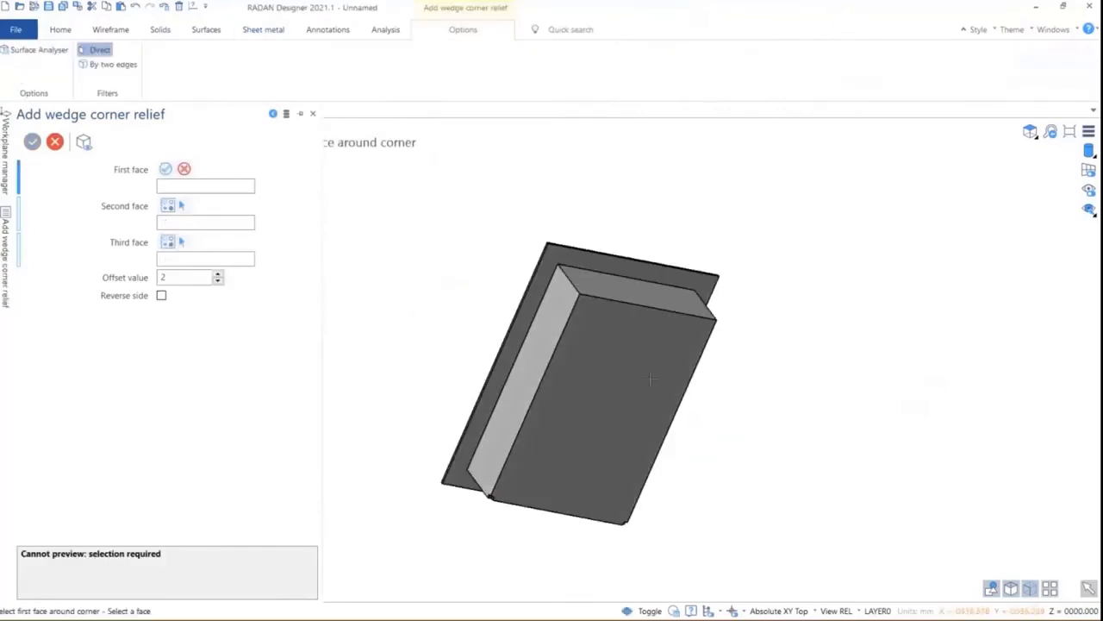
left_click(562, 301)
left_click(606, 319)
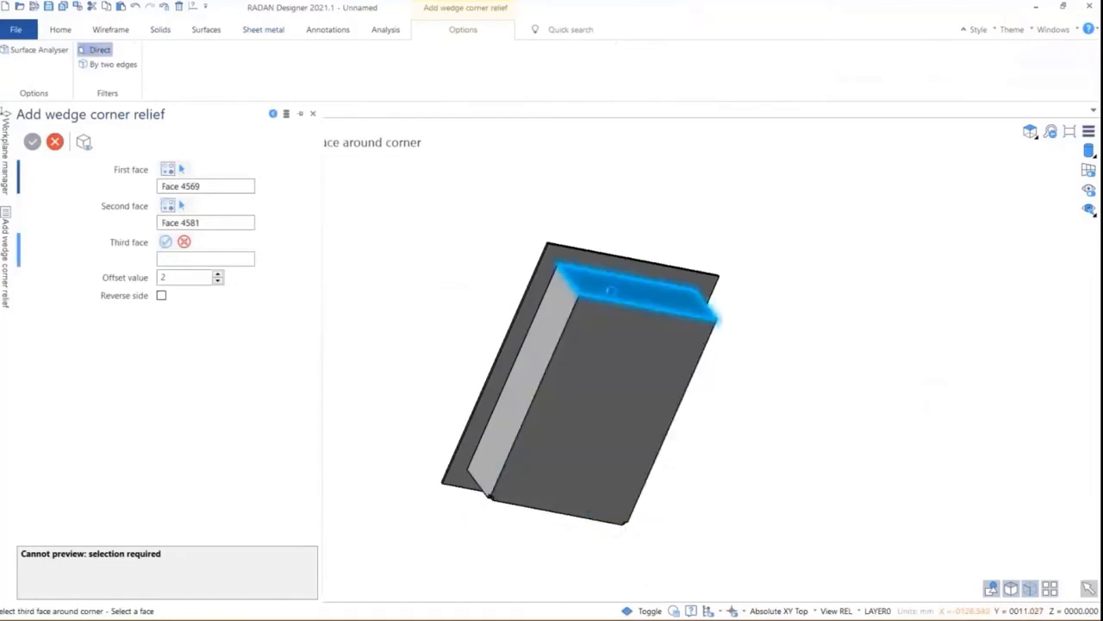
left_click(611, 292)
right_click(837, 322)
Add a 2 mm wedge corner relief at the base's fourth, remaining corner.
middle_click_drag(837, 322, 577, 350)
left_click(577, 350)
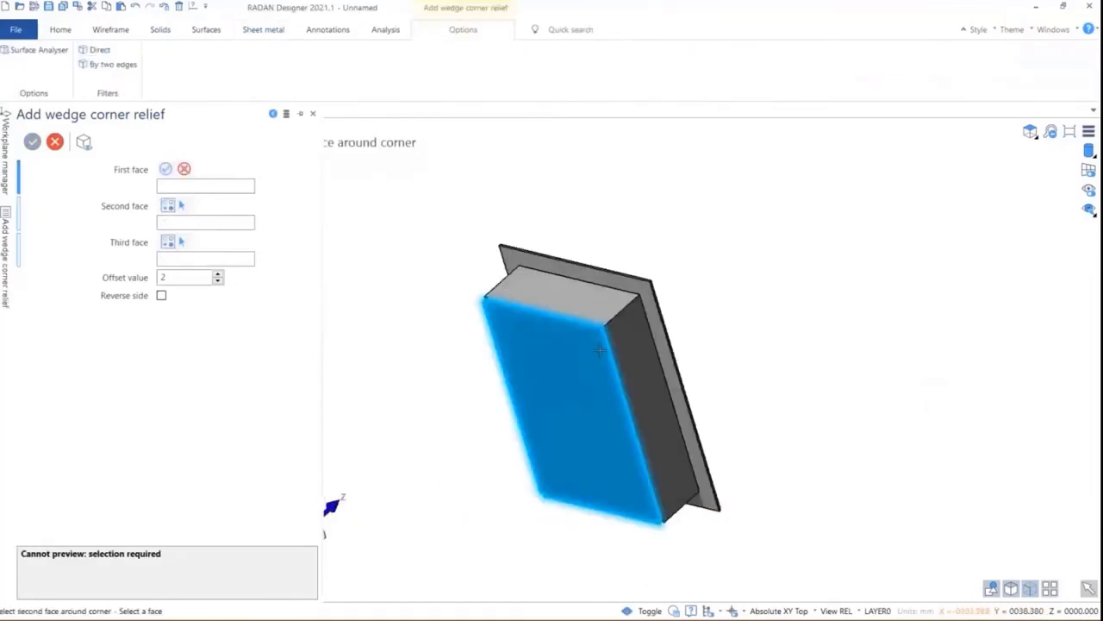
left_click(631, 337)
left_click(606, 305)
right_click(715, 254)
scroll(609, 338, "up", 5)
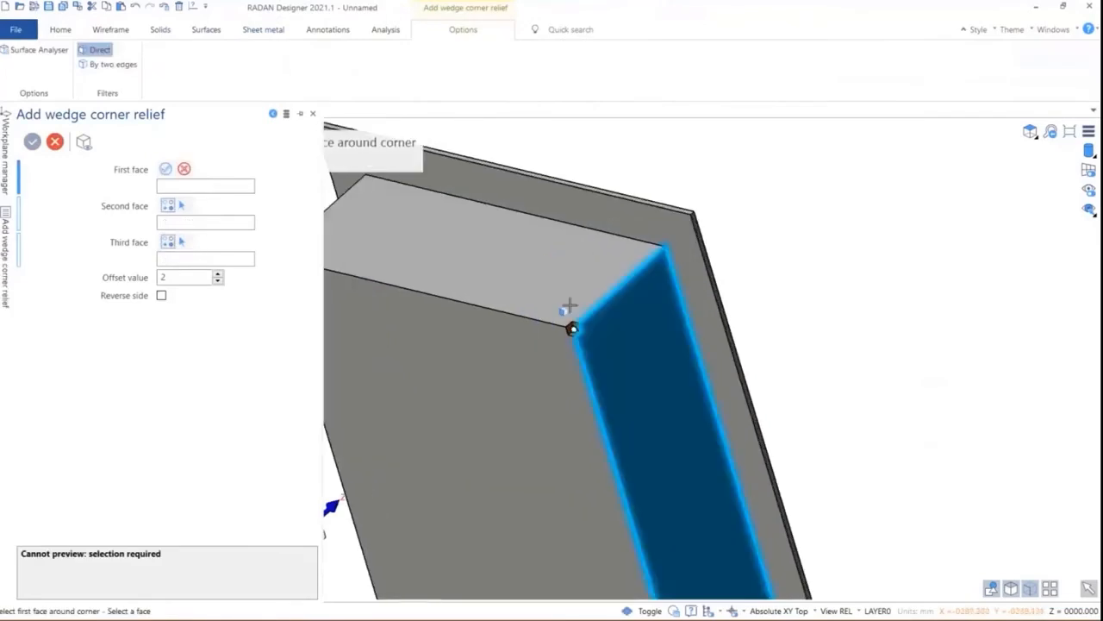
Try to split the box's four vertical corner edges, multi-selecting them as single edges, with no overlap and a 0.1 mm gap.
left_click(249, 31)
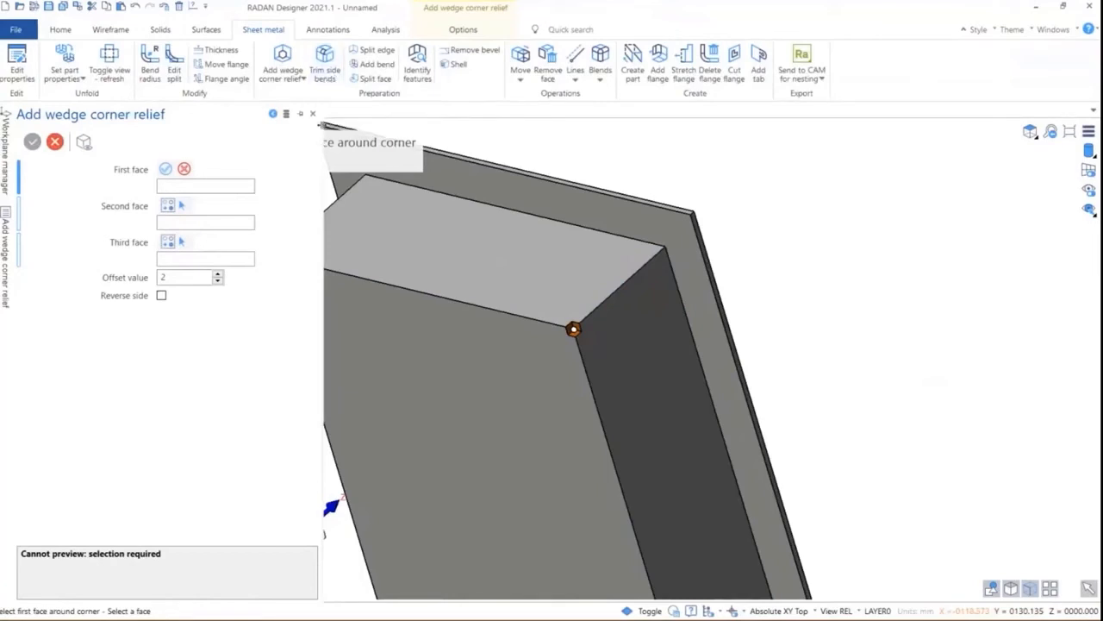
left_click(379, 52)
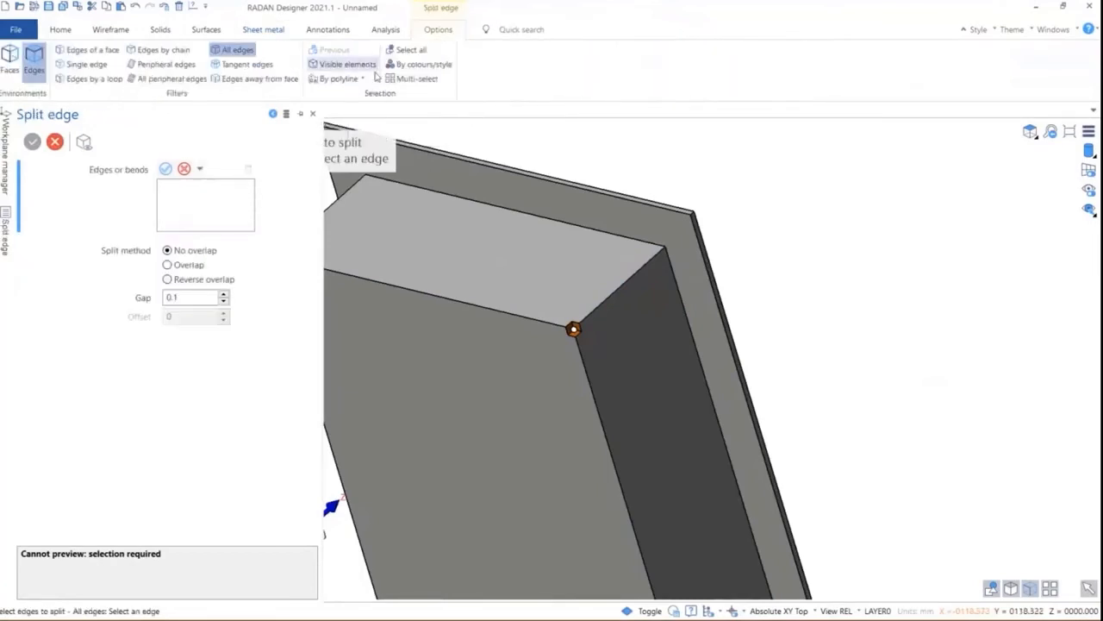
left_click(423, 79)
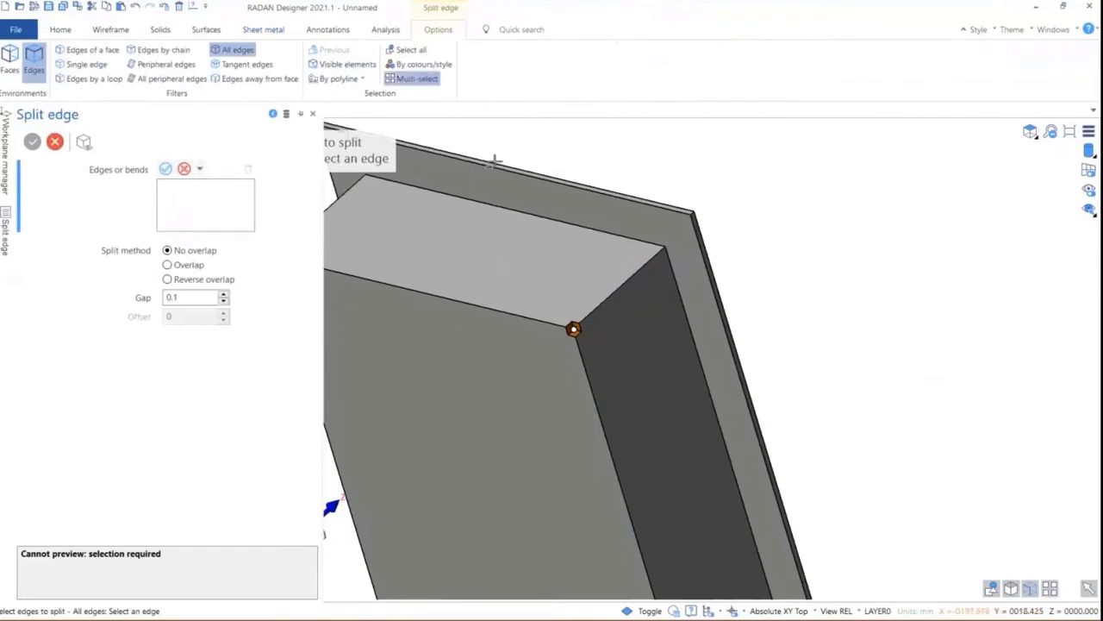
scroll(425, 245, "down", 2)
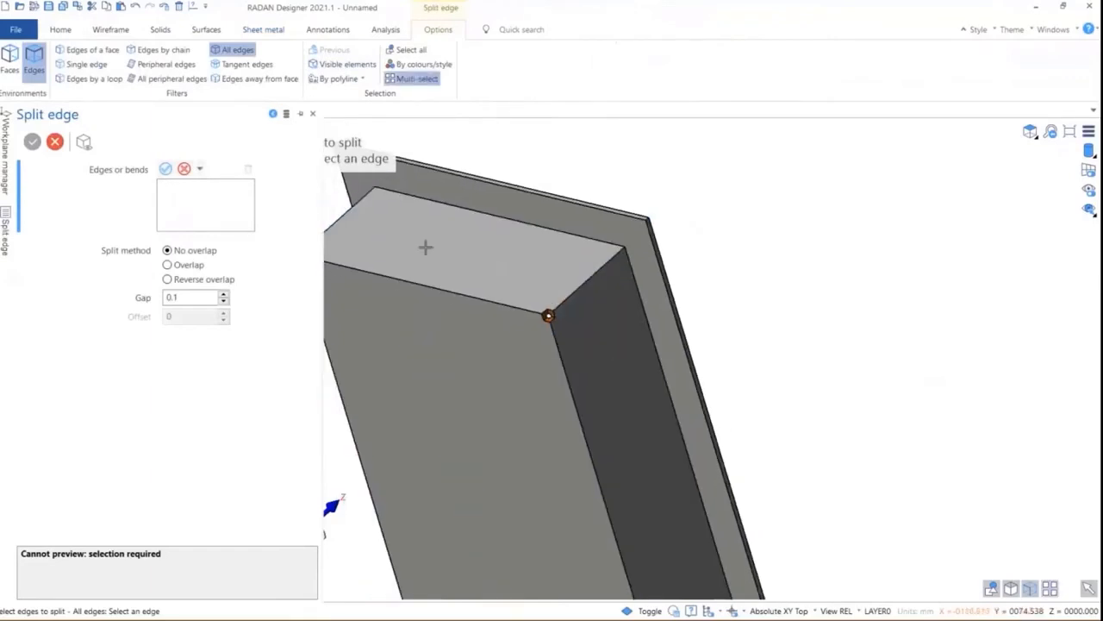
left_click(86, 64)
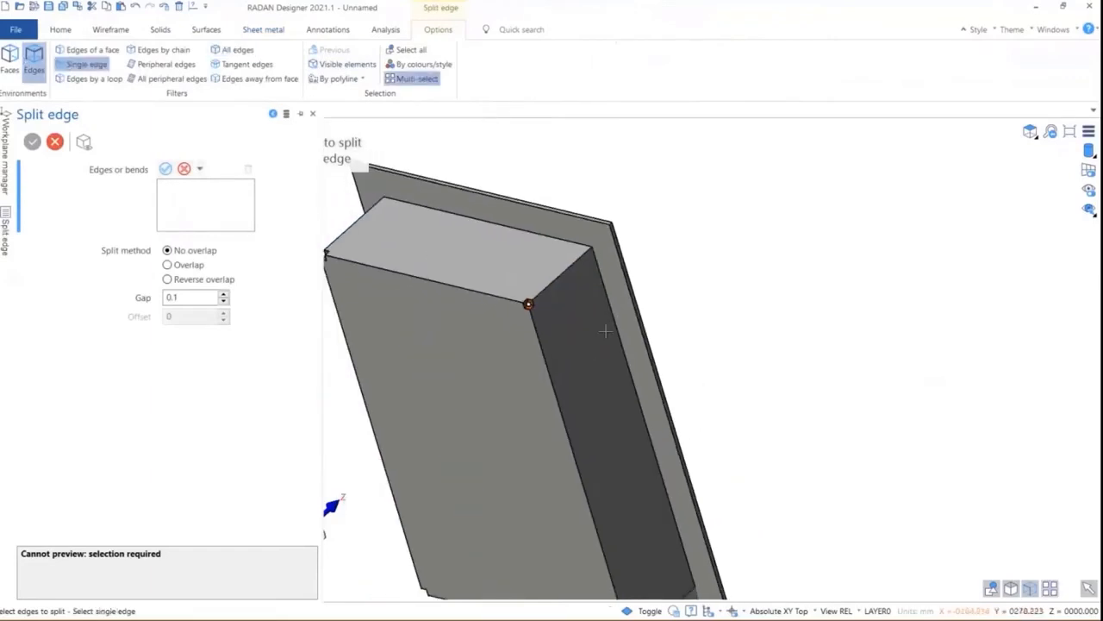
left_click(565, 272)
left_click(355, 225)
middle_click_drag(580, 331, 516, 440)
left_click(515, 441)
left_click(667, 451)
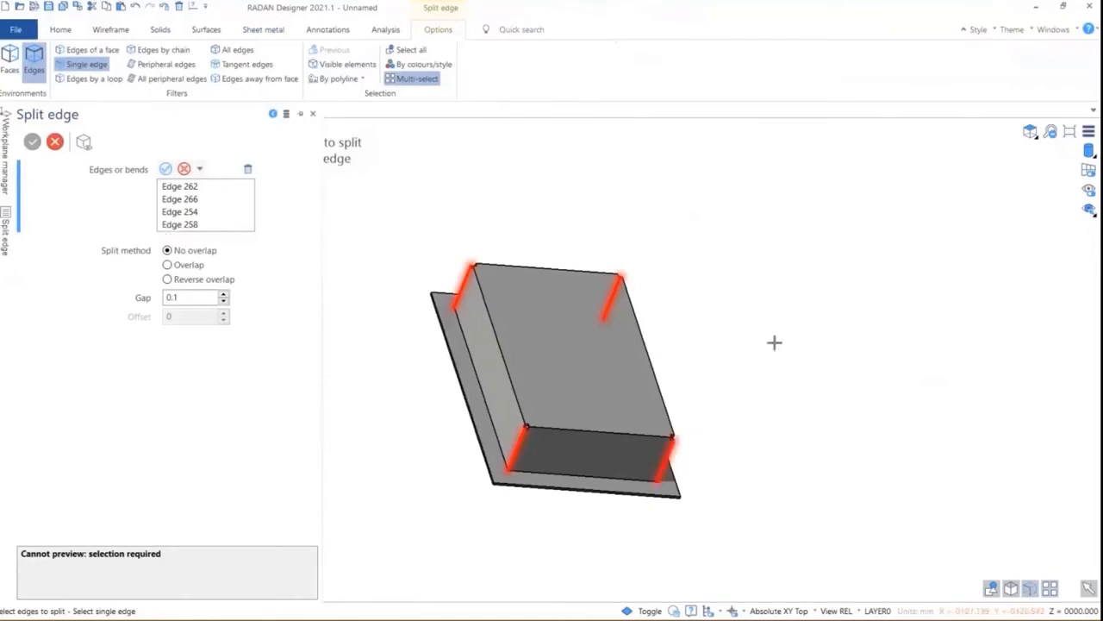
right_click(775, 342)
middle_click_drag(771, 323, 648, 494)
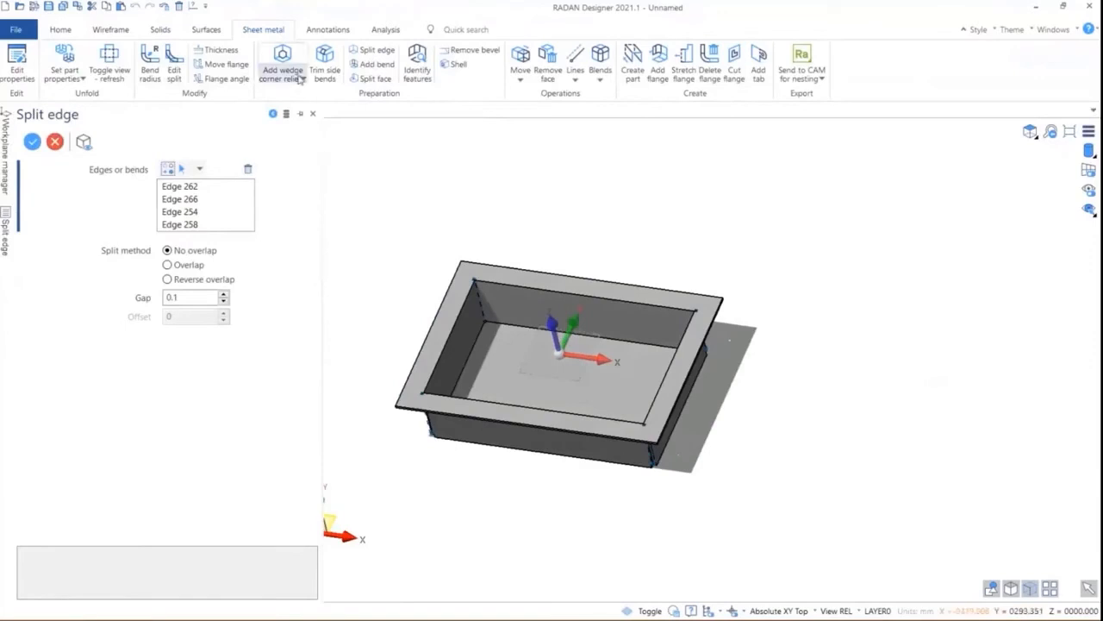
left_click(363, 87)
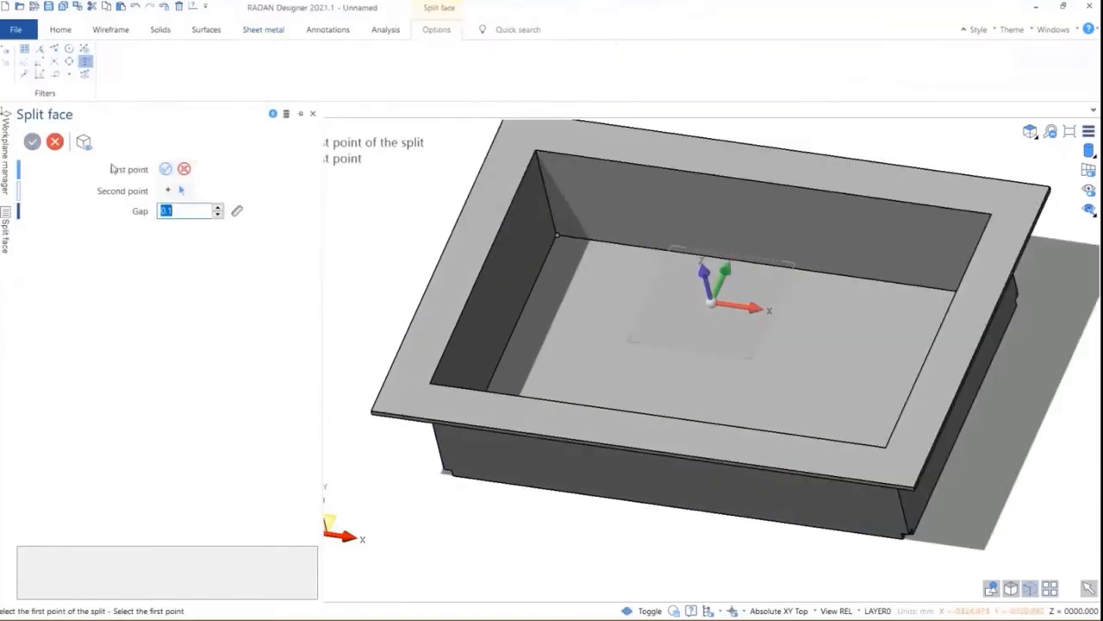
scroll(443, 287, "down", 4)
middle_click_drag(512, 318, 532, 121)
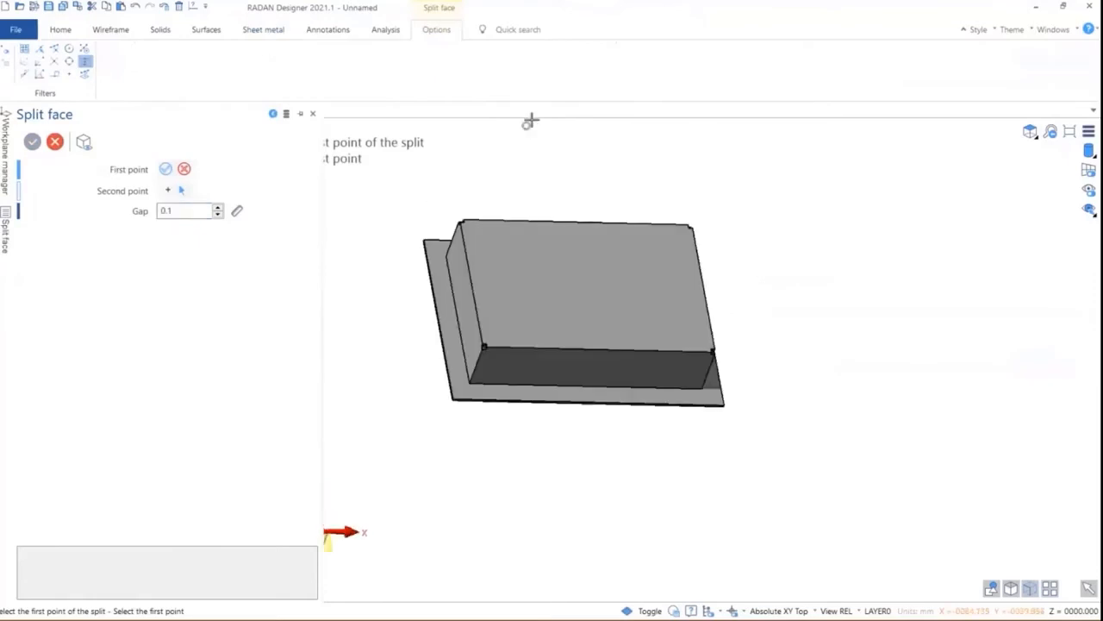
Split the box's four vertical corner edges with no overlap and a 0.1 mm gap.
left_click(273, 30)
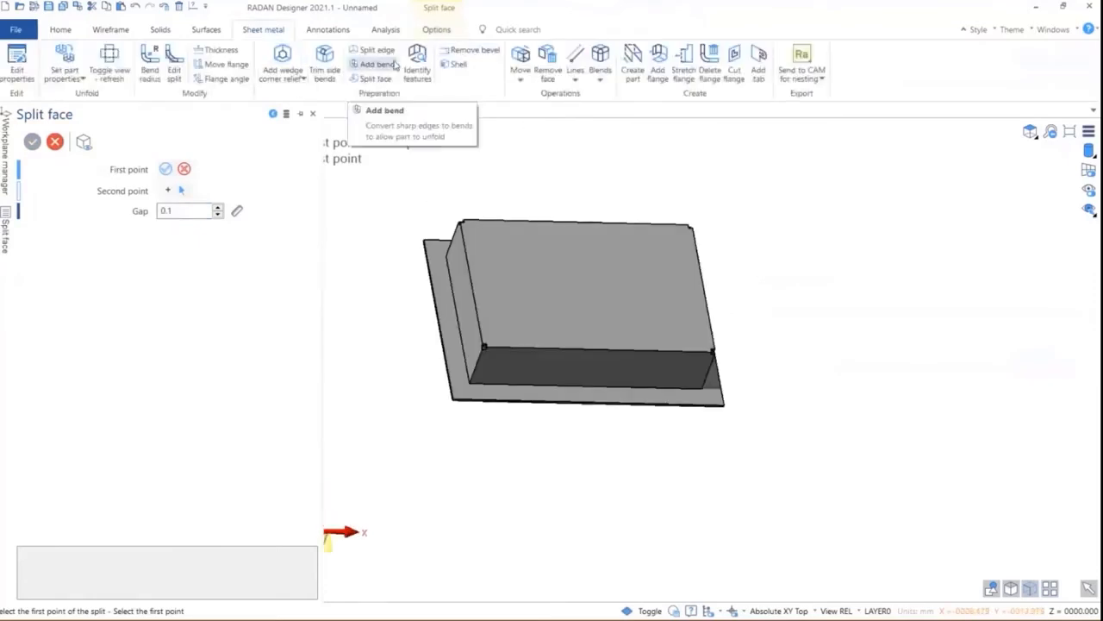
left_click(376, 50)
left_click(474, 363)
left_click(452, 235)
left_click(710, 372)
middle_click_drag(779, 313, 706, 335)
left_click(646, 276)
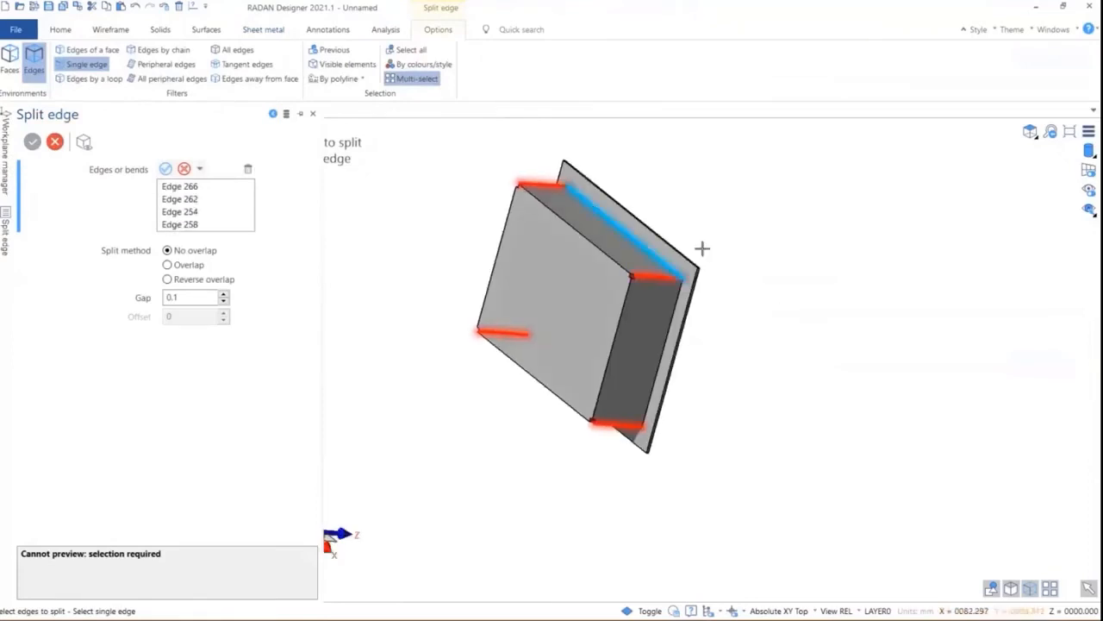
right_click(703, 248)
left_click(31, 142)
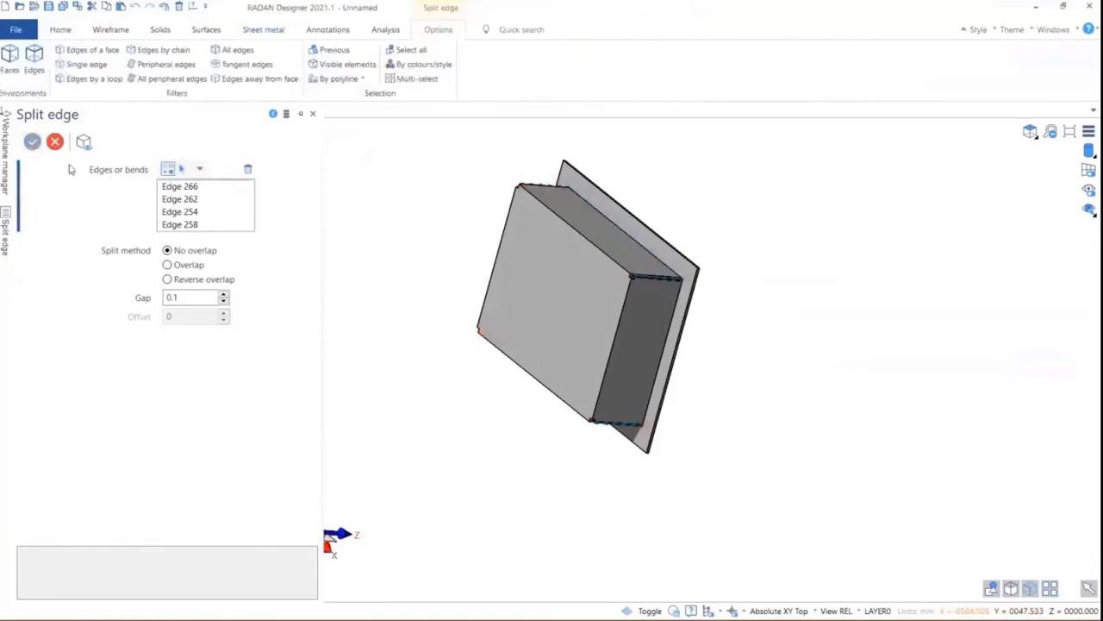
Try to split the flange face from the notch at its inner corner to its outer corner with a 0.1 mm gap.
middle_click_drag(443, 276, 404, 251)
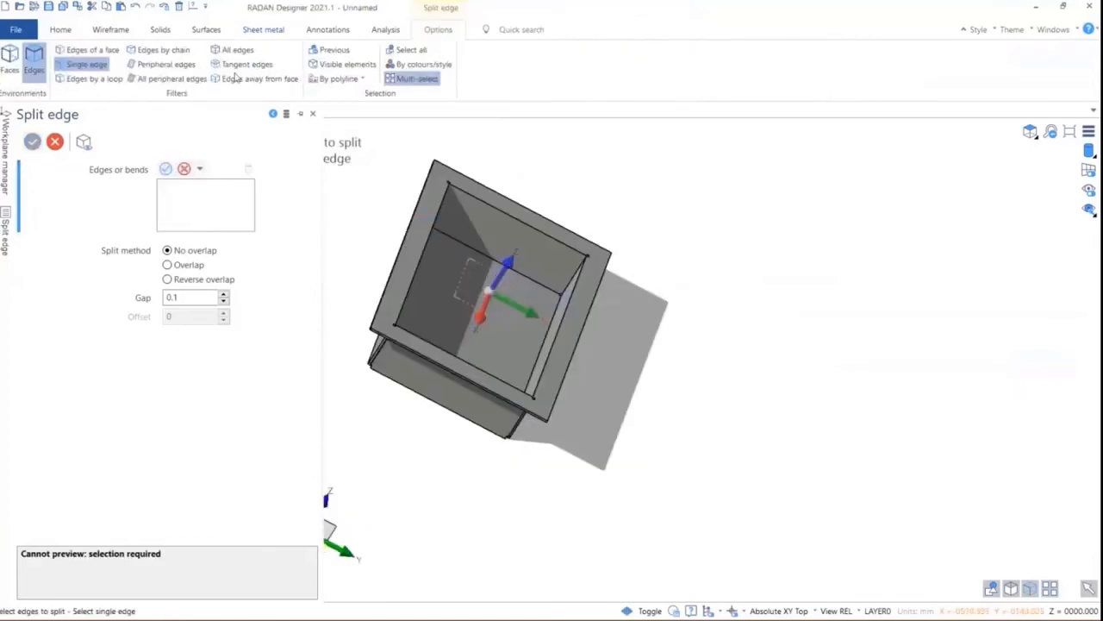
left_click(258, 34)
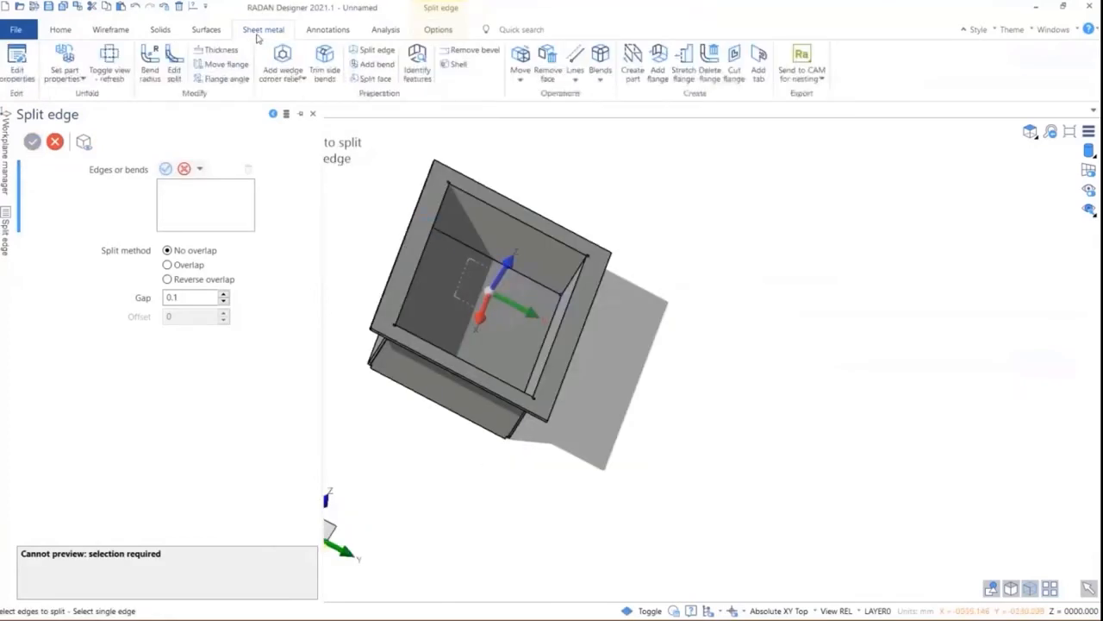
left_click(376, 78)
scroll(419, 151, "up", 6)
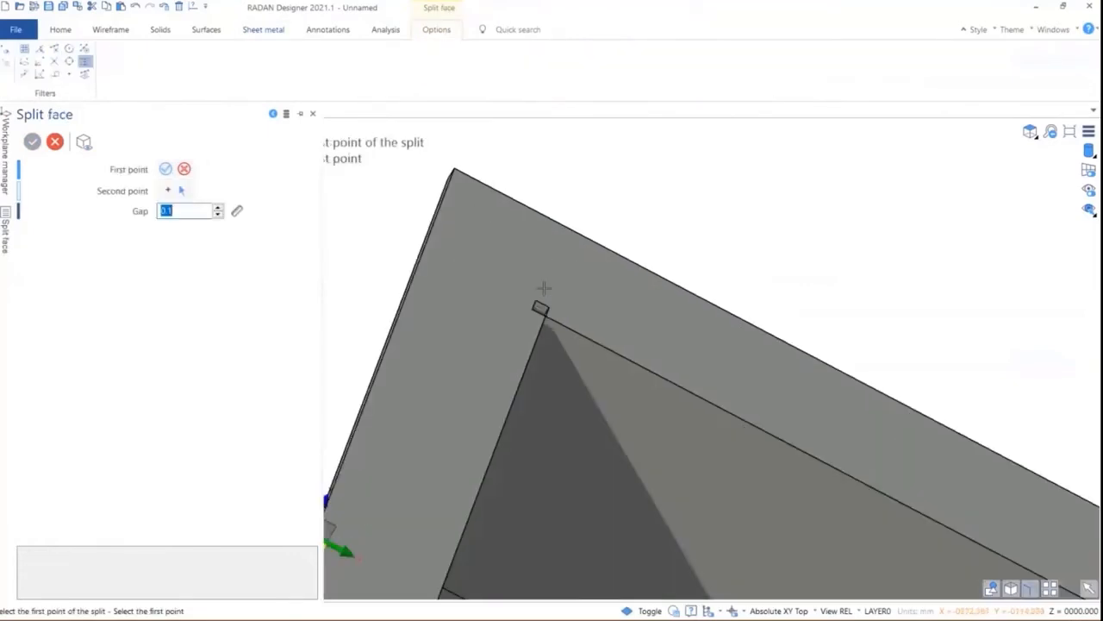
left_click(538, 308)
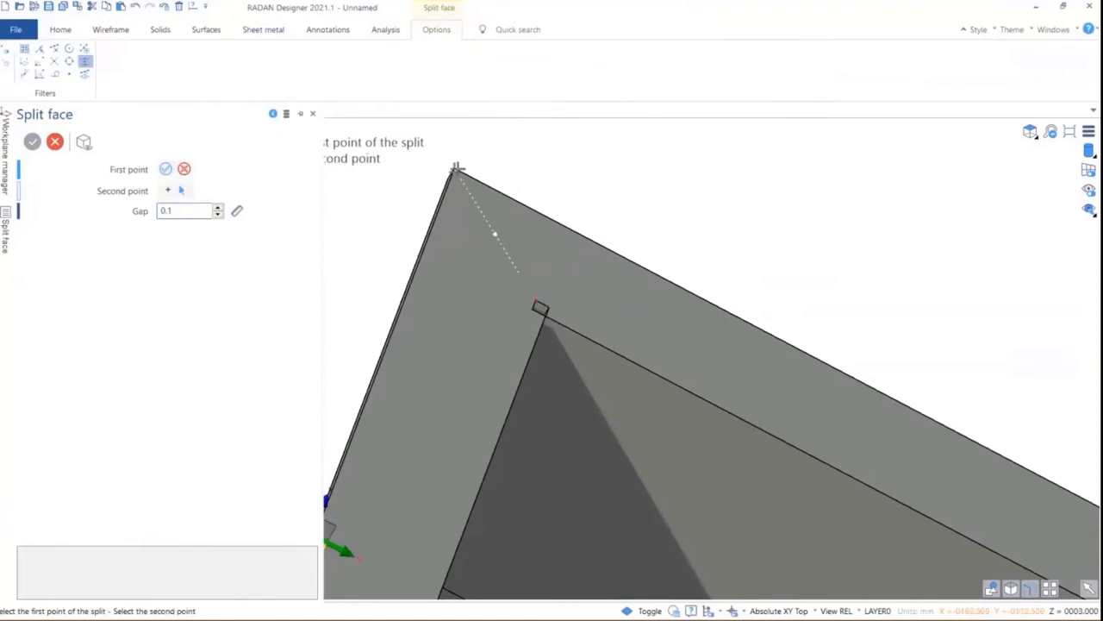
left_click(457, 168)
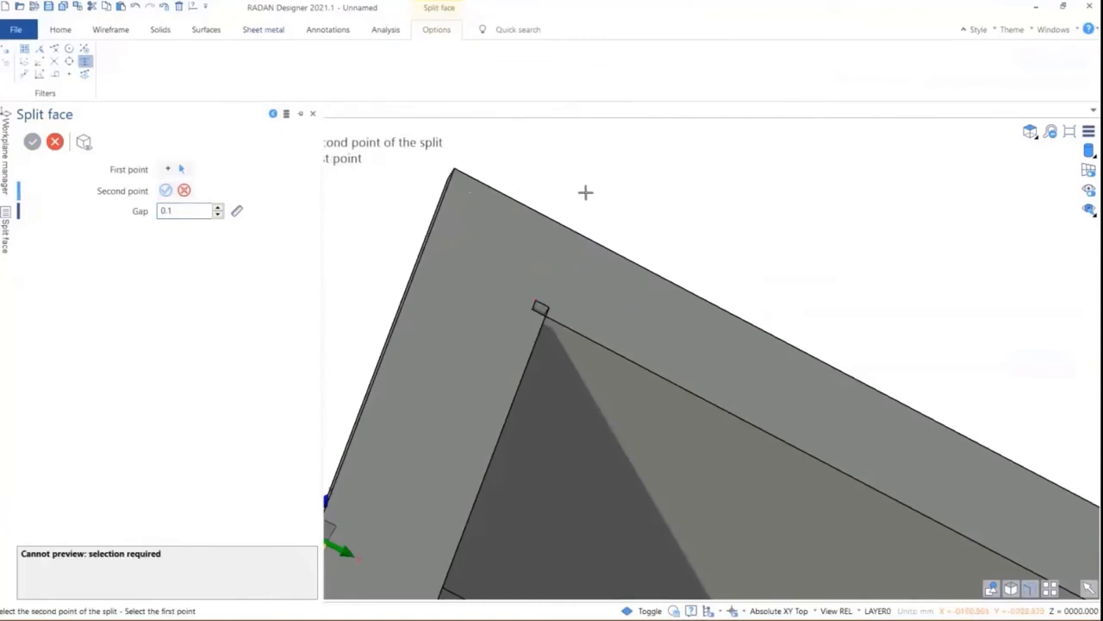
middle_click_drag(585, 193, 559, 198)
scroll(729, 288, "down", 3)
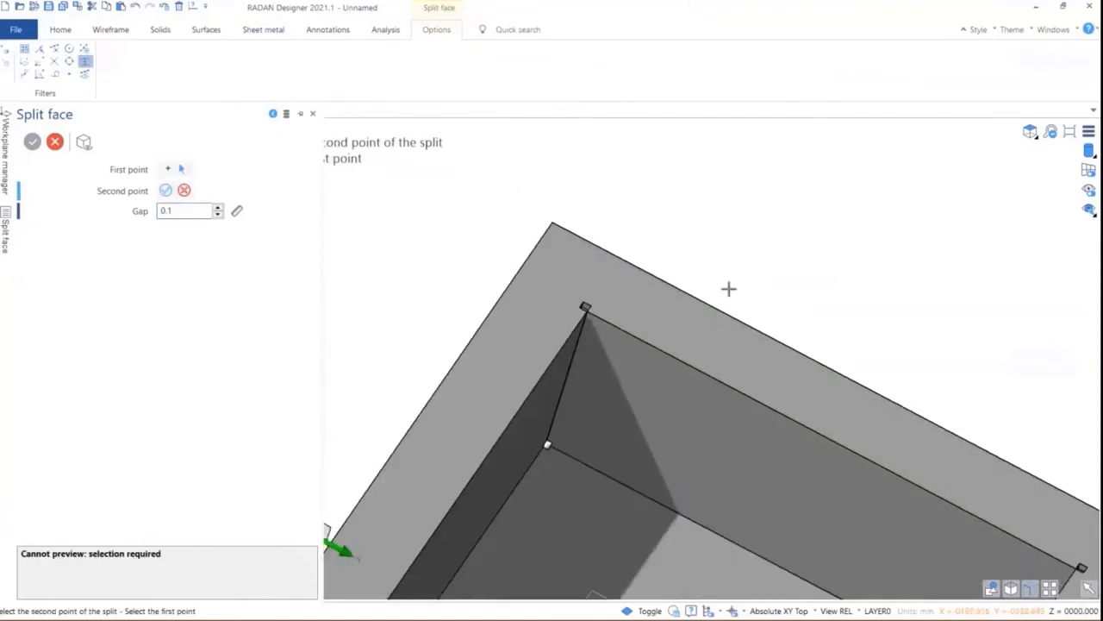
left_click(55, 143)
left_click(385, 77)
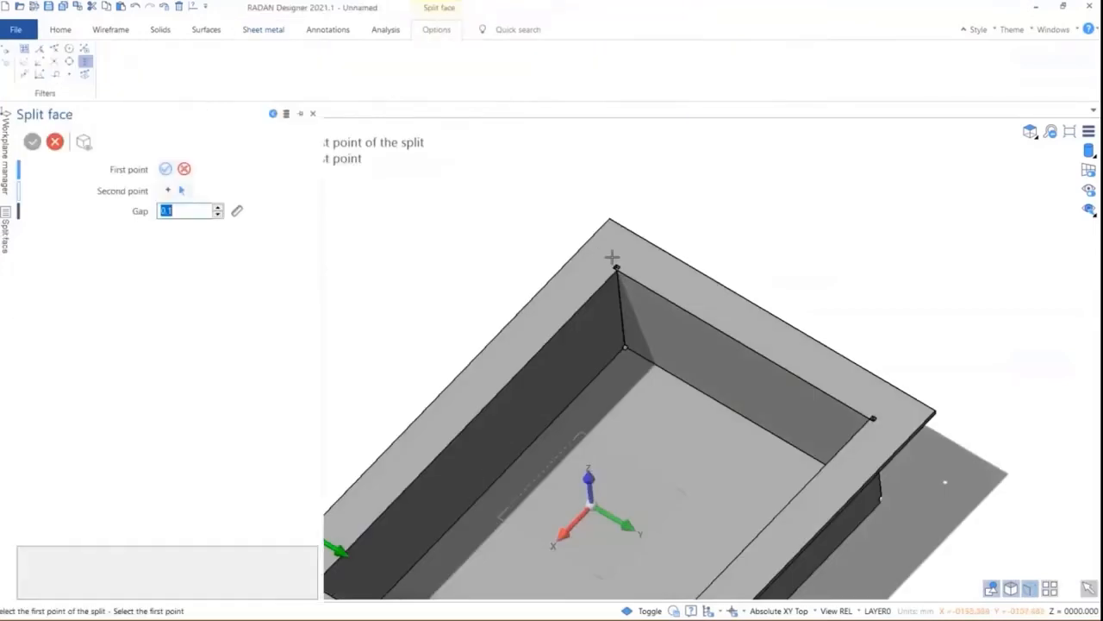
left_click(612, 260)
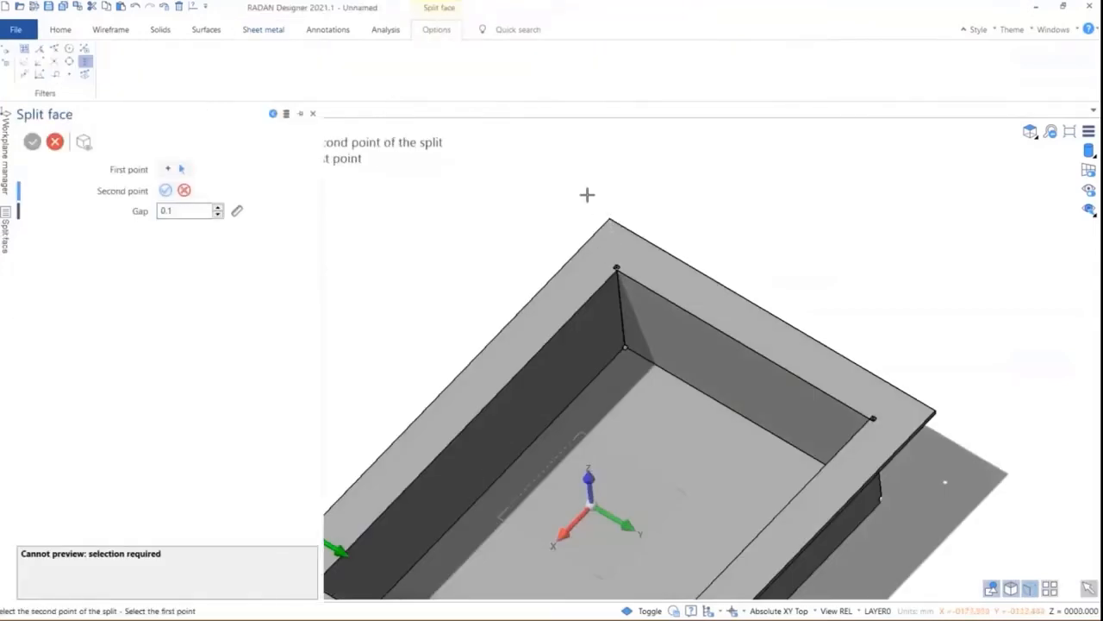
middle_click_drag(596, 314, 785, 306)
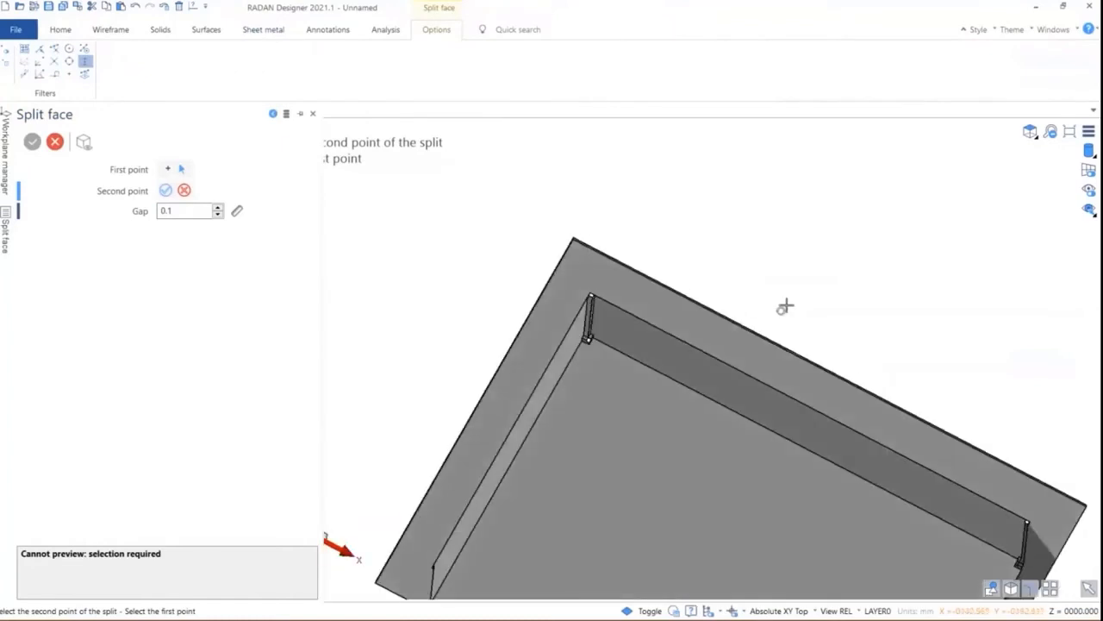
scroll(583, 281, "up", 3)
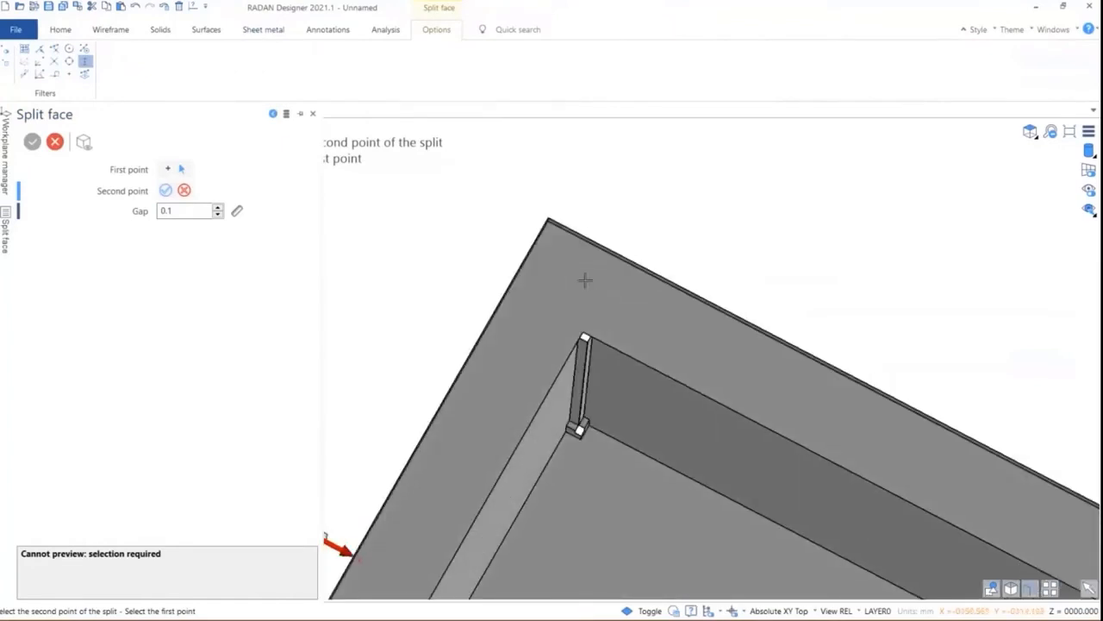
left_click(55, 142)
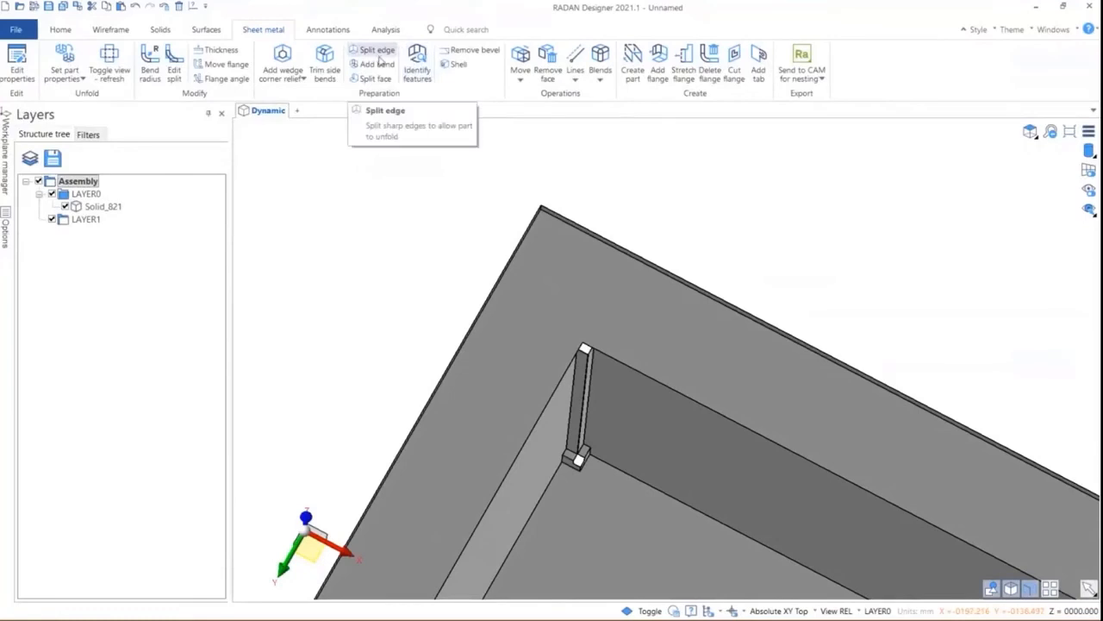
Try to split the flange's underside from the corner notch to the outer corner with a 0.1 mm gap.
left_click(375, 78)
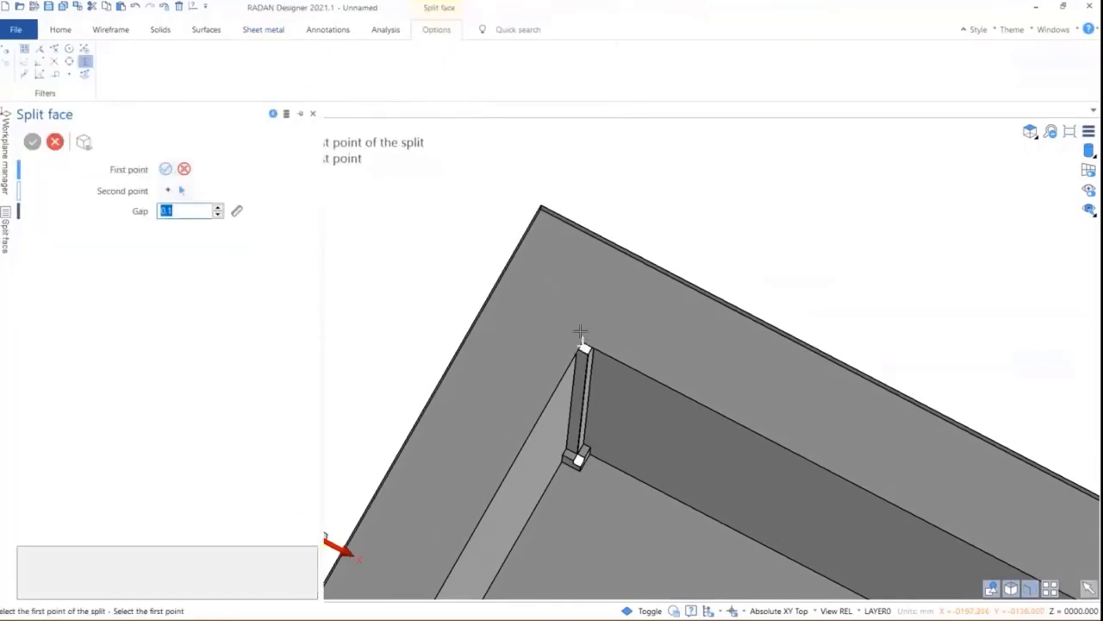
left_click(583, 344)
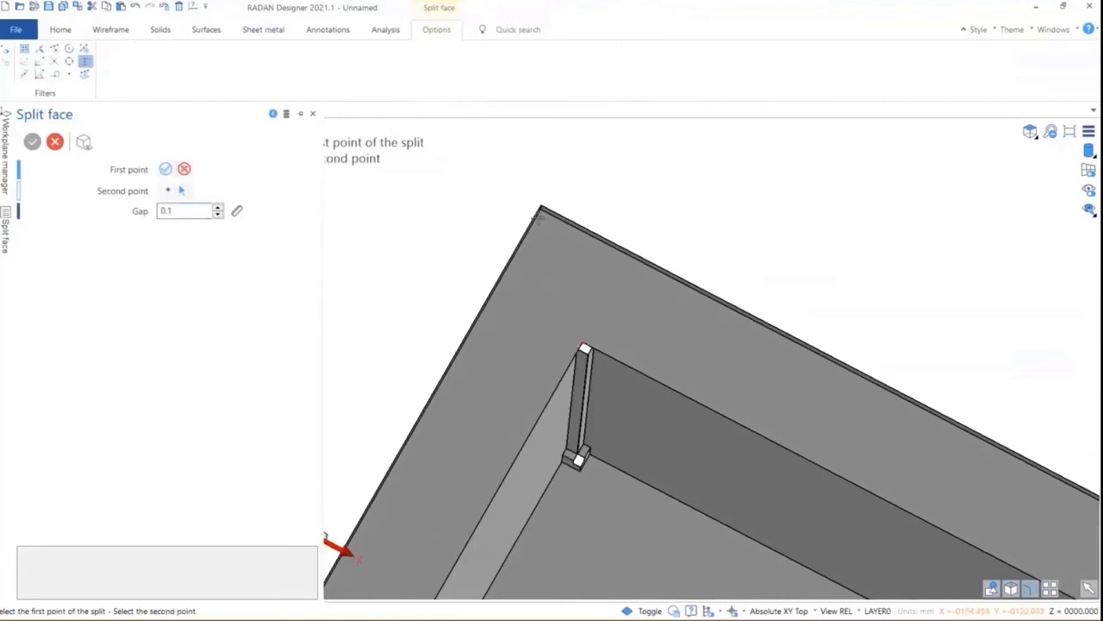
left_click(541, 212)
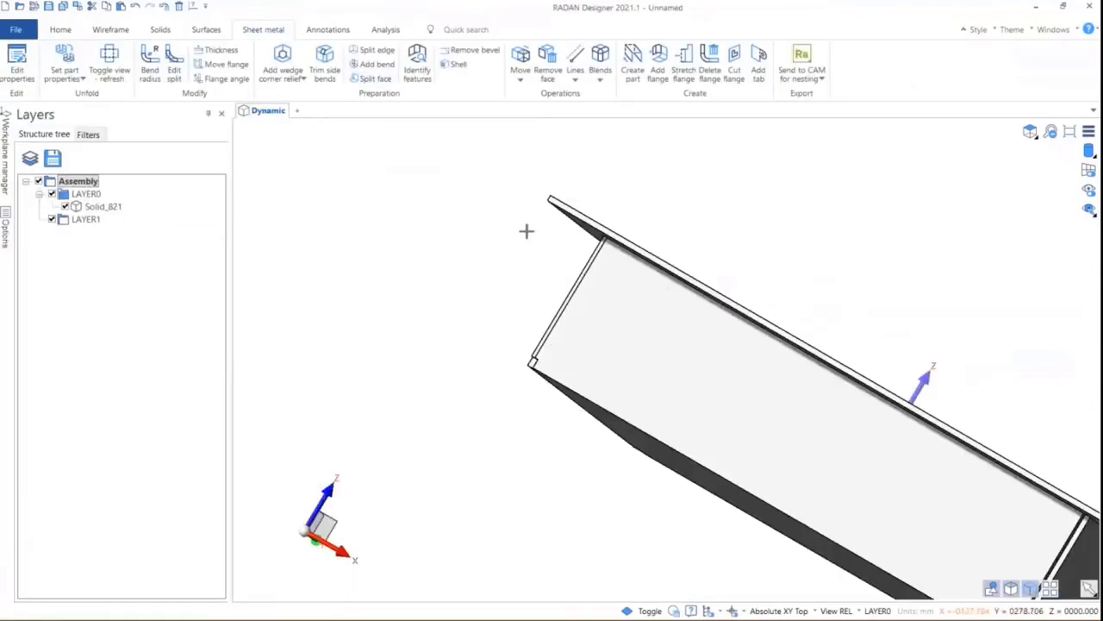
scroll(604, 310, "down", 3)
mouse_move(603, 308)
middle_mouse_down()
mouse_move(583, 336)
mouse_move(598, 315)
mouse_move(621, 317)
middle_mouse_up()
scroll(601, 263, "up", 5)
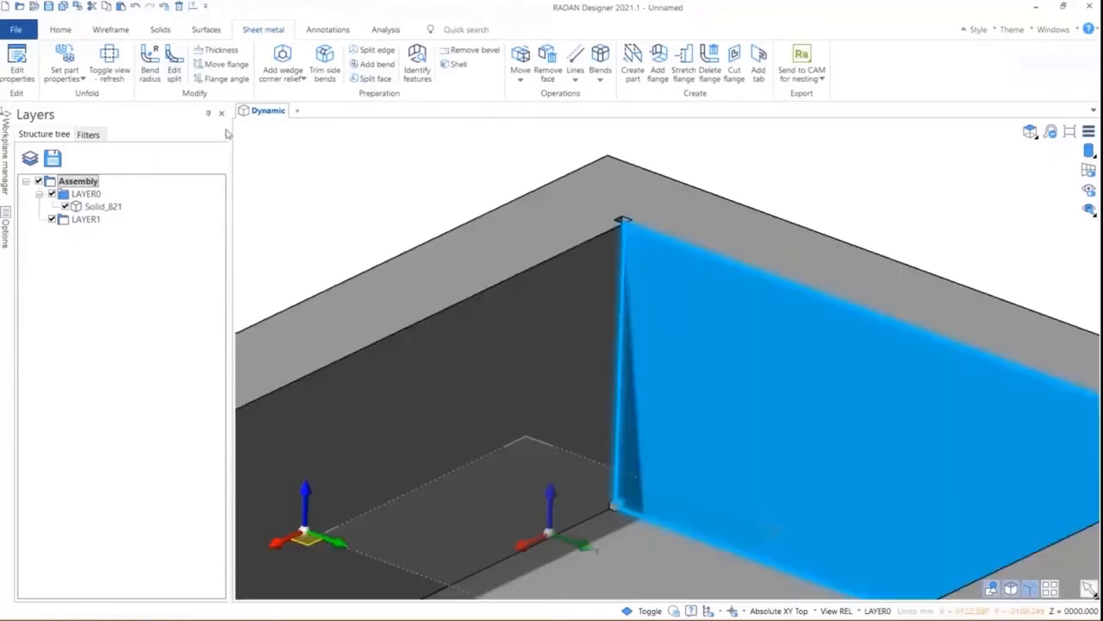
scroll(620, 317, "down", 5)
scroll(569, 301, "down", 3)
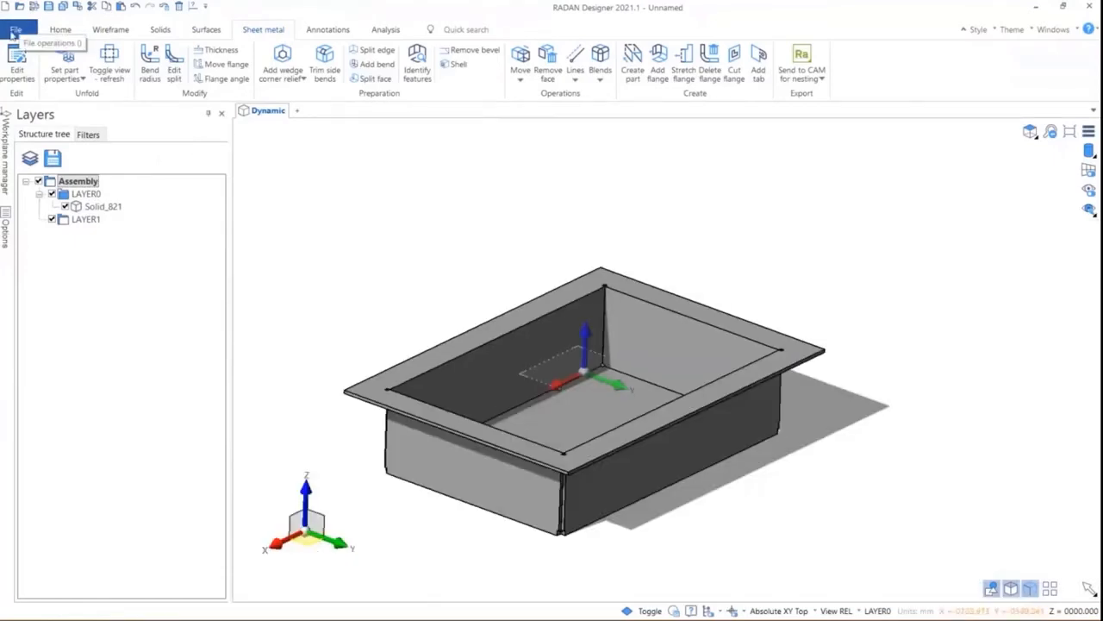
Start a new, empty document.
left_click(15, 29)
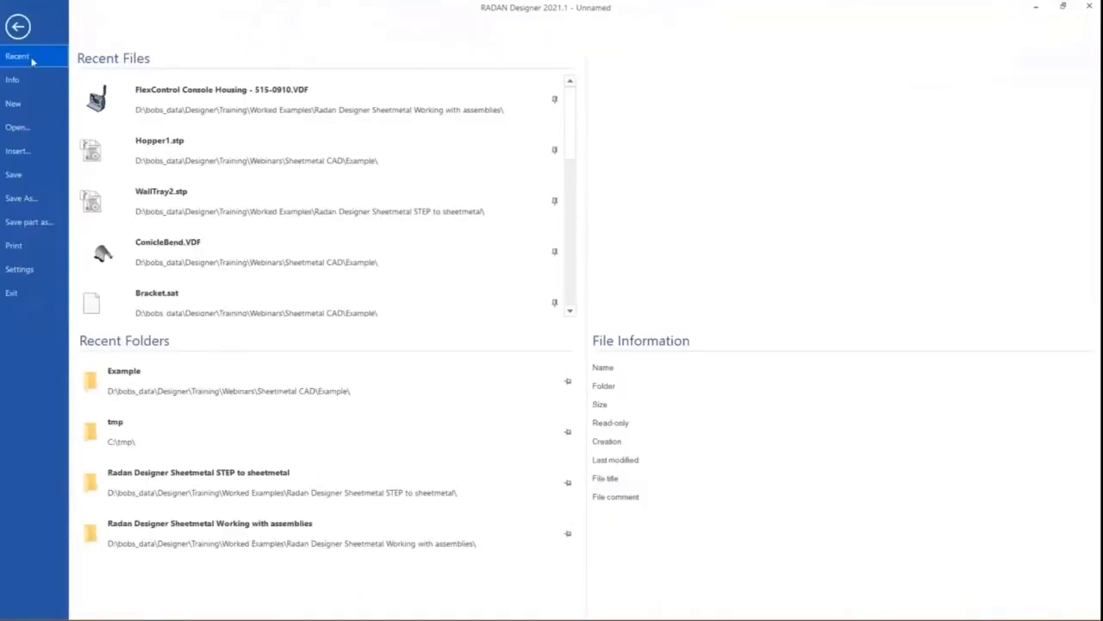
left_click(29, 104)
left_click(582, 318)
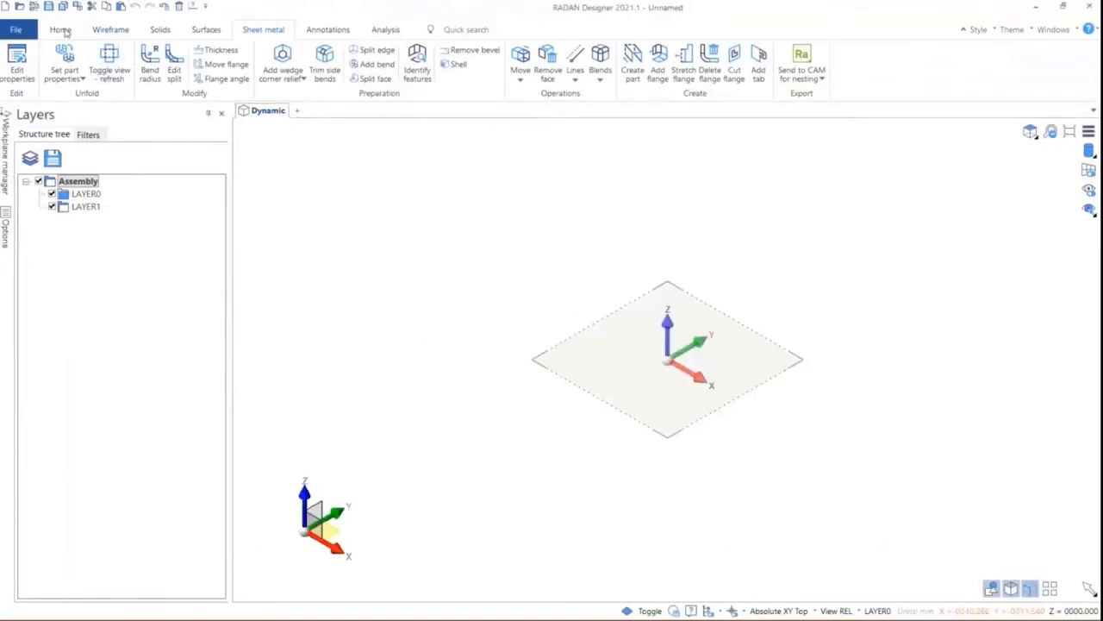
Create a solid cuboid centred on the origin, 300 mm long and 200 mm wide, extending 50 mm downwards.
left_click(159, 30)
left_click(55, 55)
left_click(667, 360)
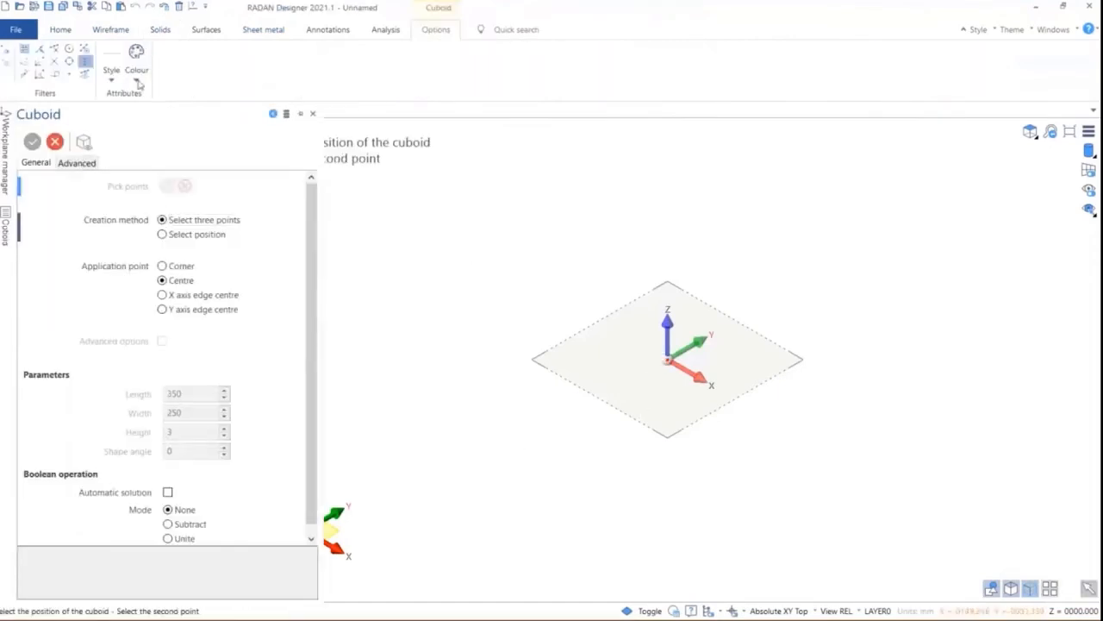
left_click(88, 49)
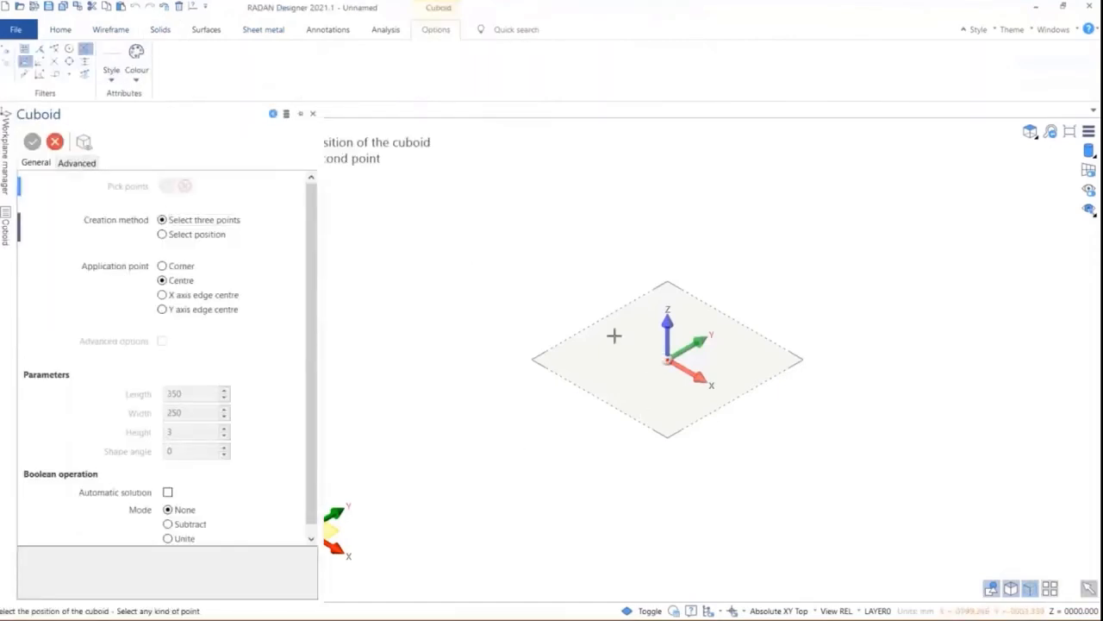
left_click(667, 359)
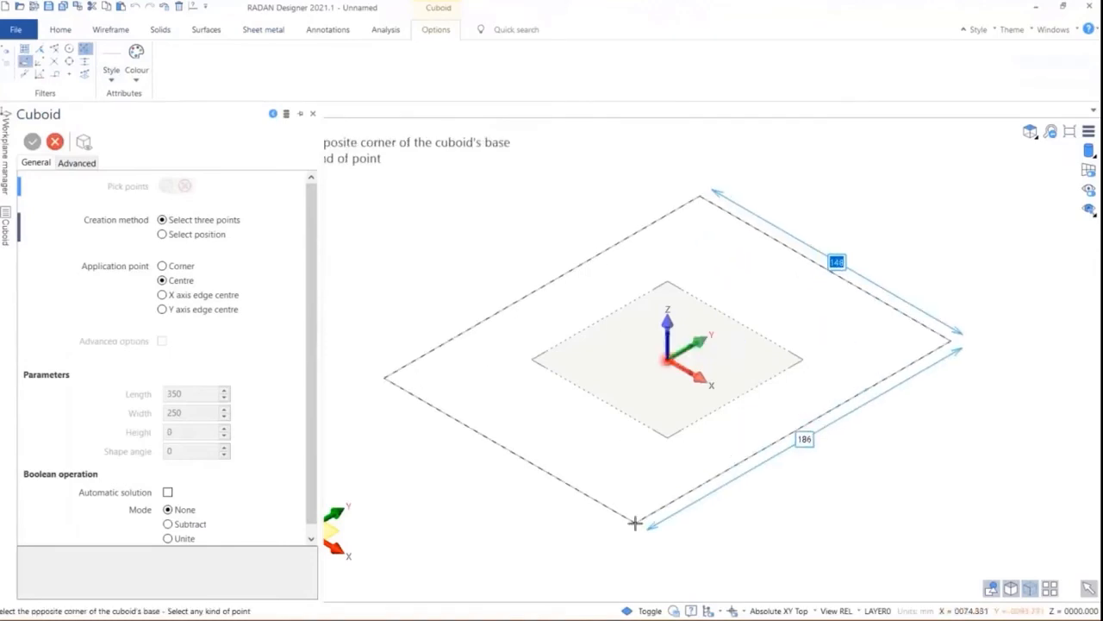
type("300")
key("Tab")
type("200")
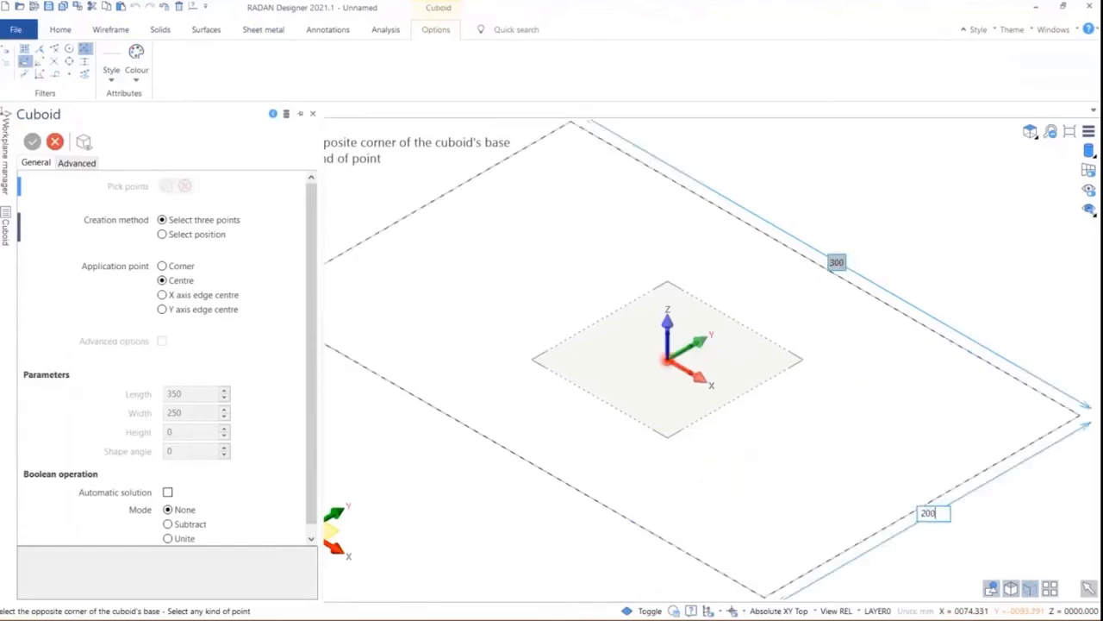
key("Return")
scroll(621, 530, "down", 3)
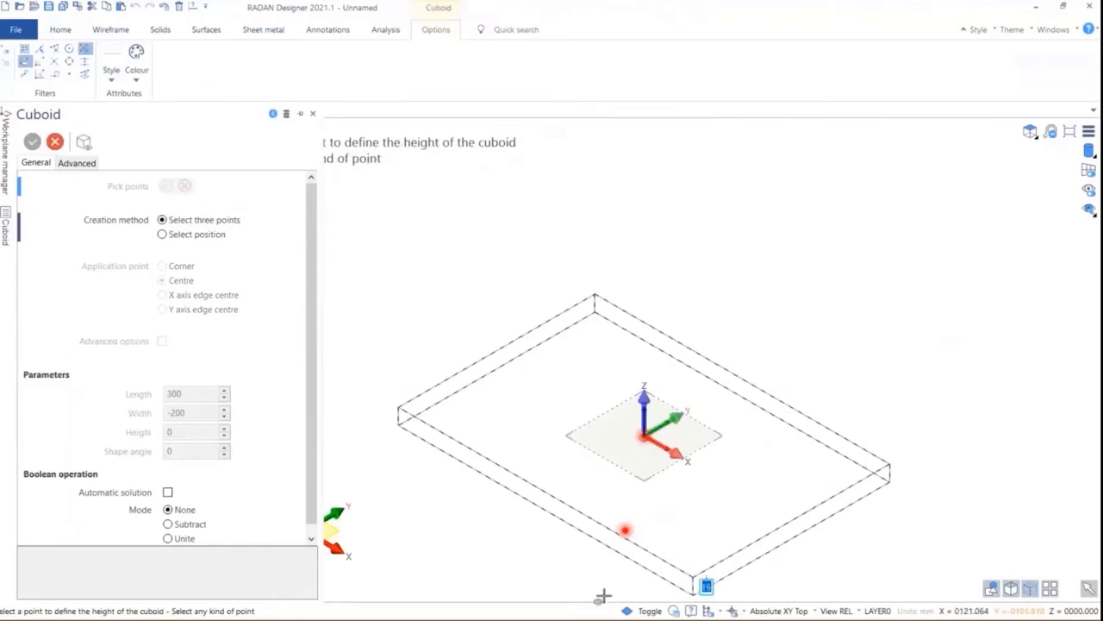
left_click(603, 595)
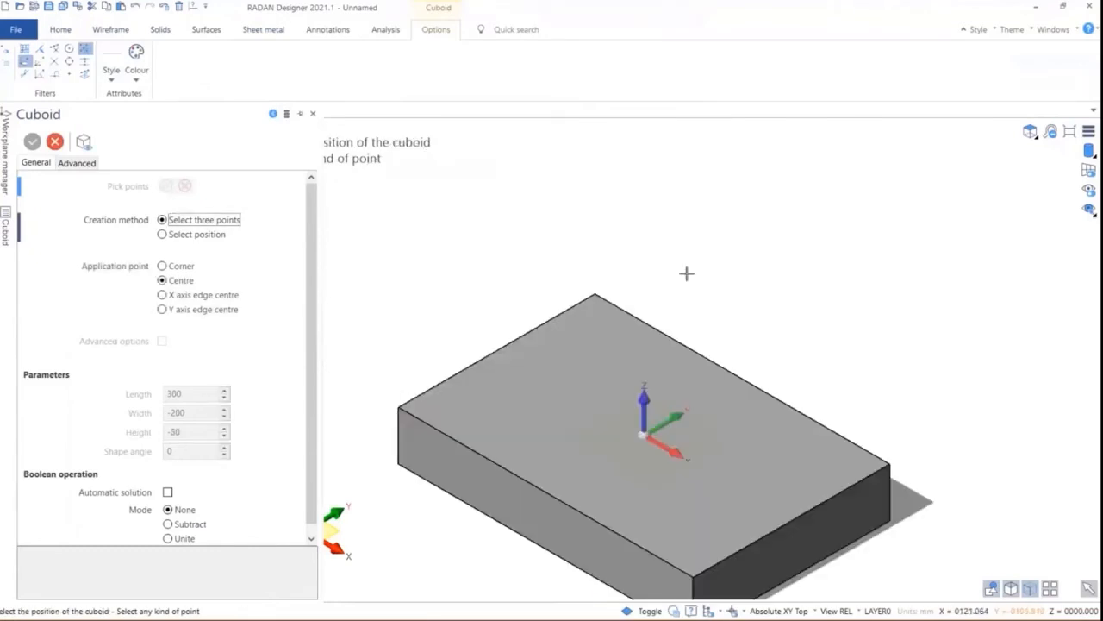
scroll(686, 274, "down", 2)
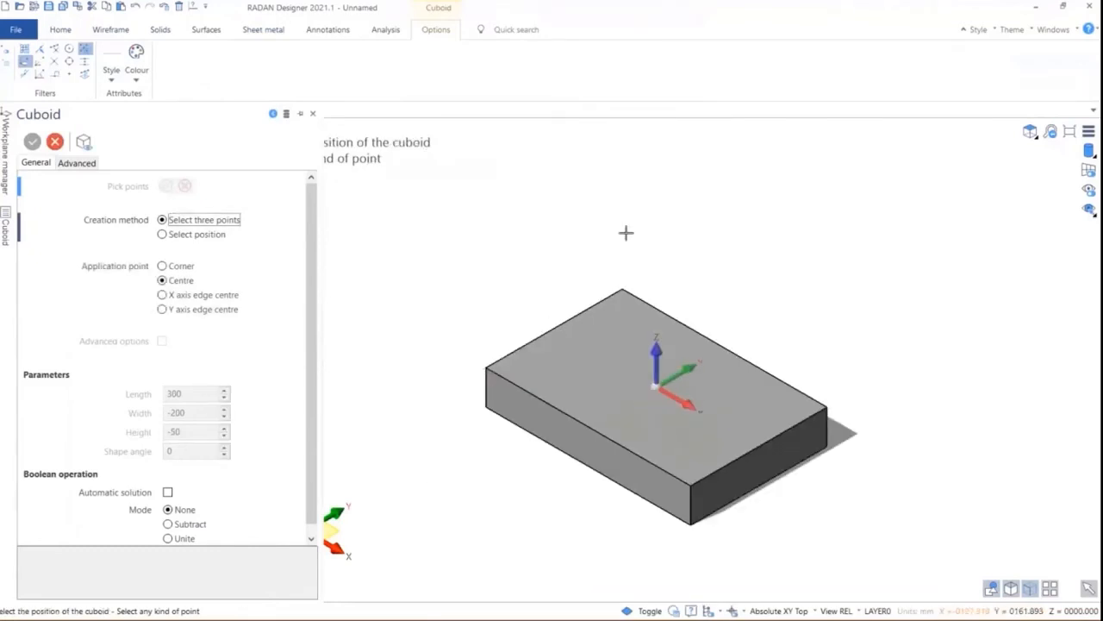
Try to unite a 350 x 250 mm flange cuboid with the box, centred on the origin, taking its height from a picked point.
left_click(163, 30)
left_click(56, 58)
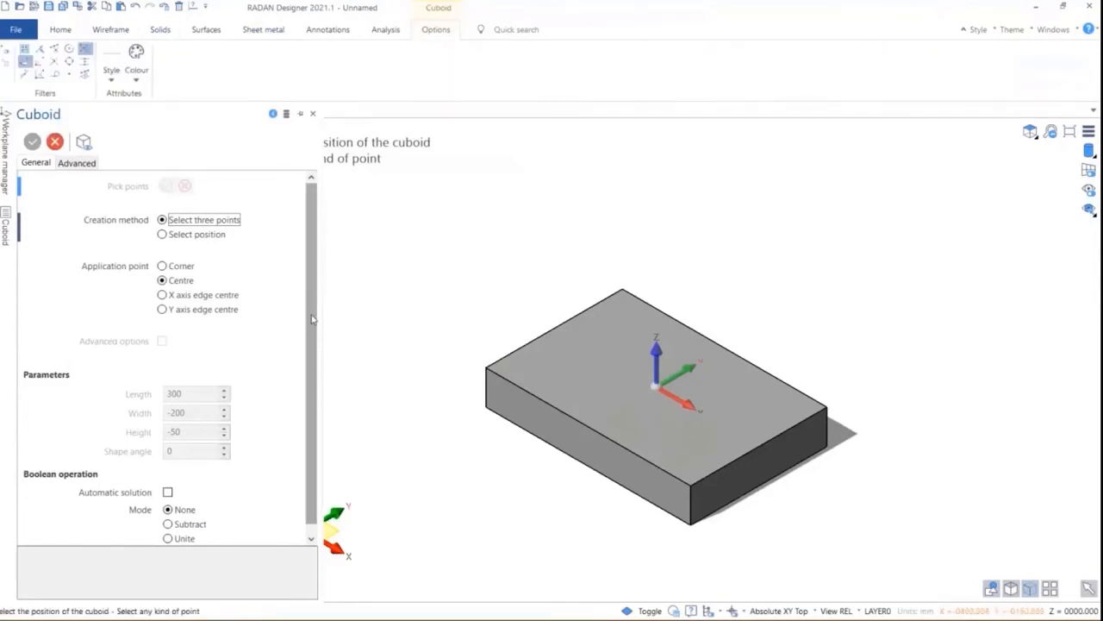
scroll(313, 319, "down", 1)
left_click(168, 528)
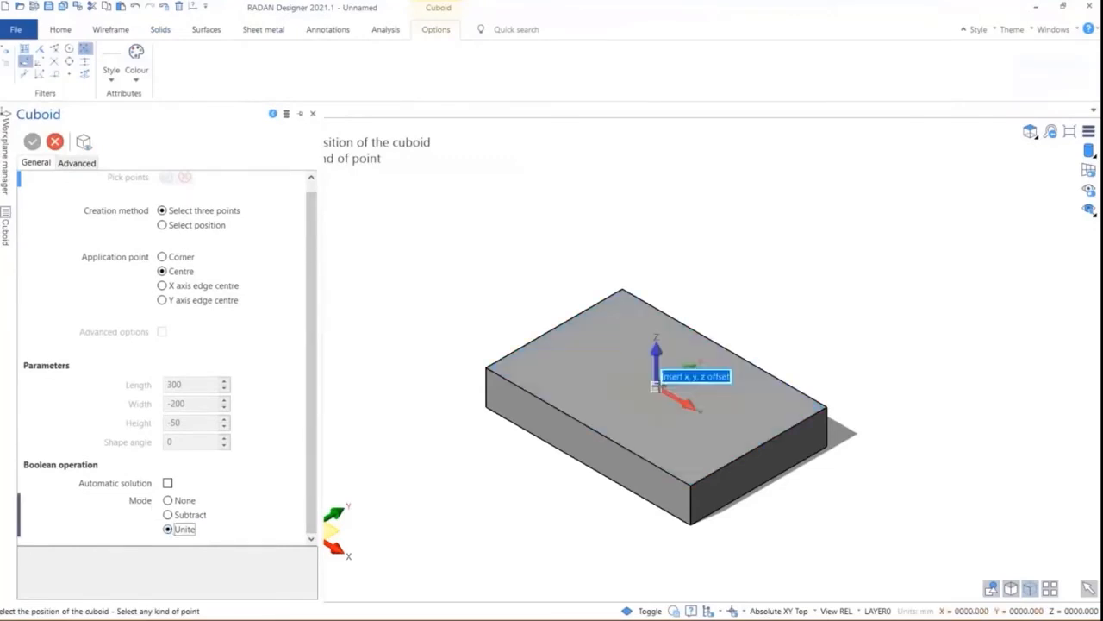
left_click(657, 387)
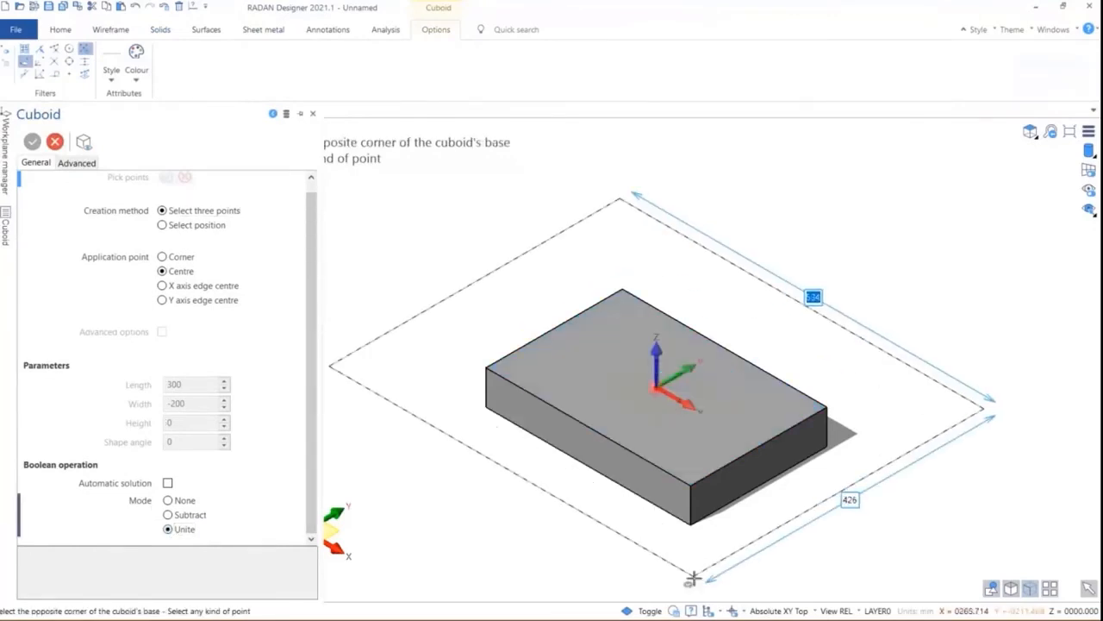
type("350")
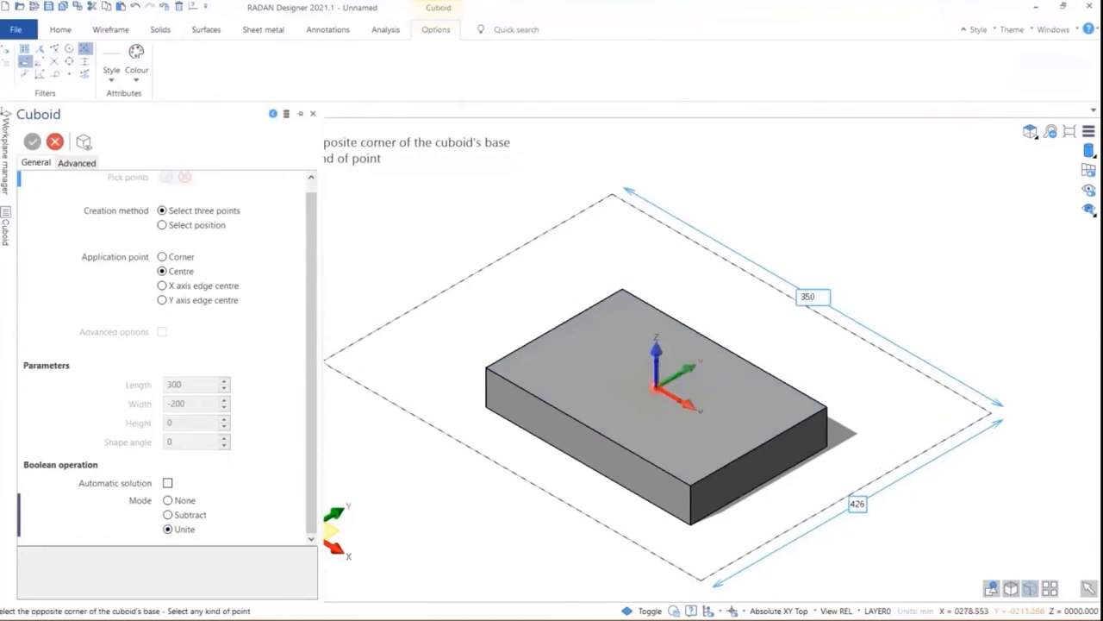
key("Tab")
type("250")
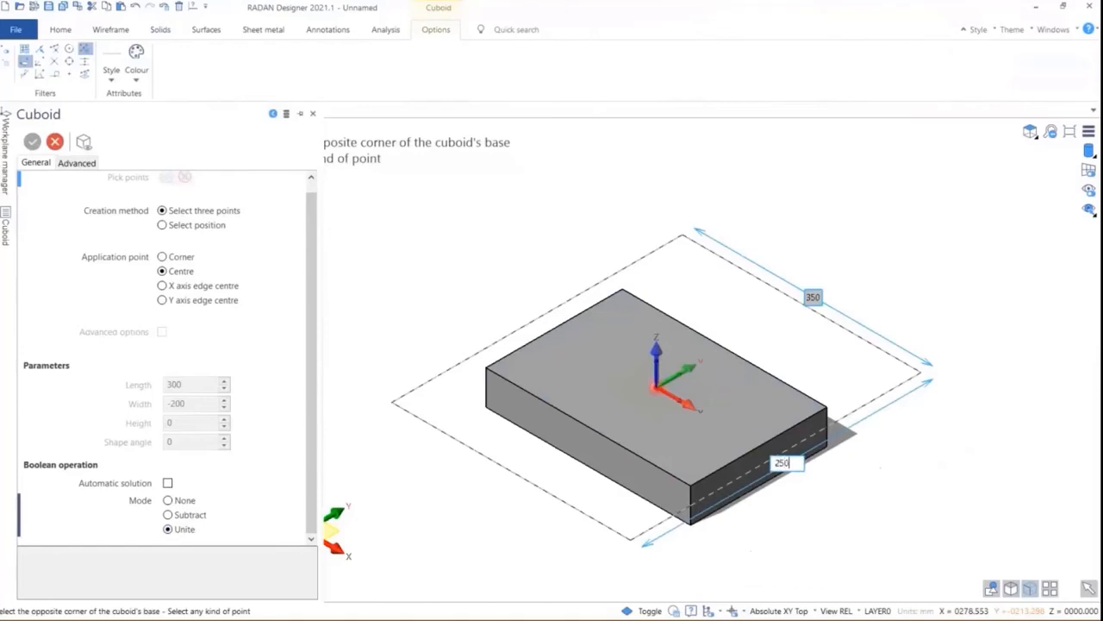
key("Return")
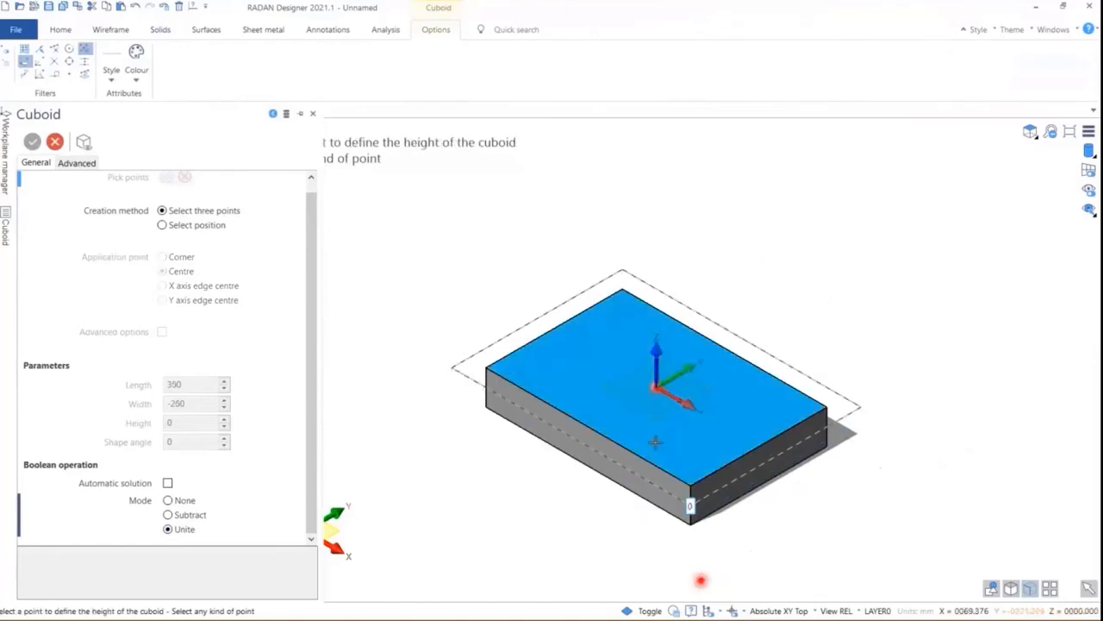
left_click(645, 323)
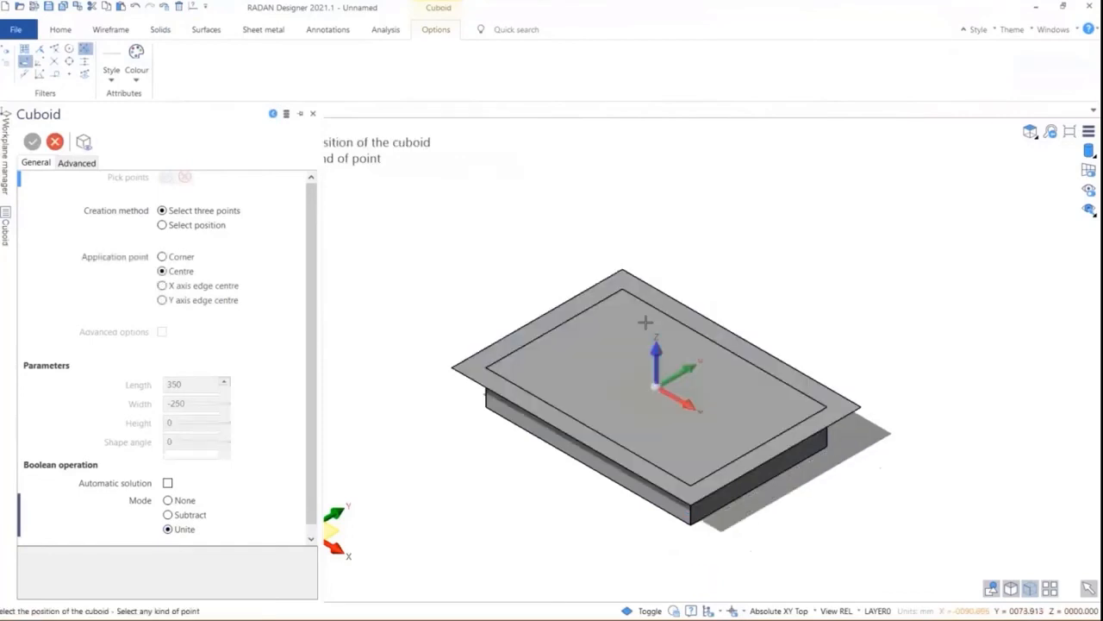
left_click(54, 143)
Inspect the flange corner from below and undo the united flange cuboid.
middle_click_drag(595, 440, 638, 360)
scroll(537, 354, "up", 7)
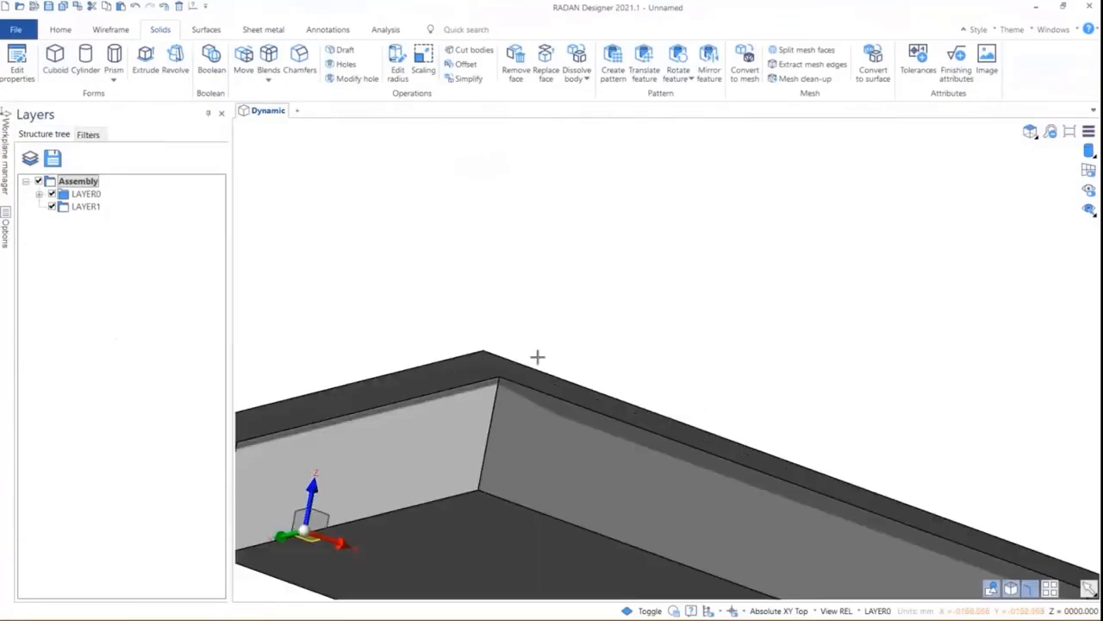
middle_click_drag(512, 343, 495, 374)
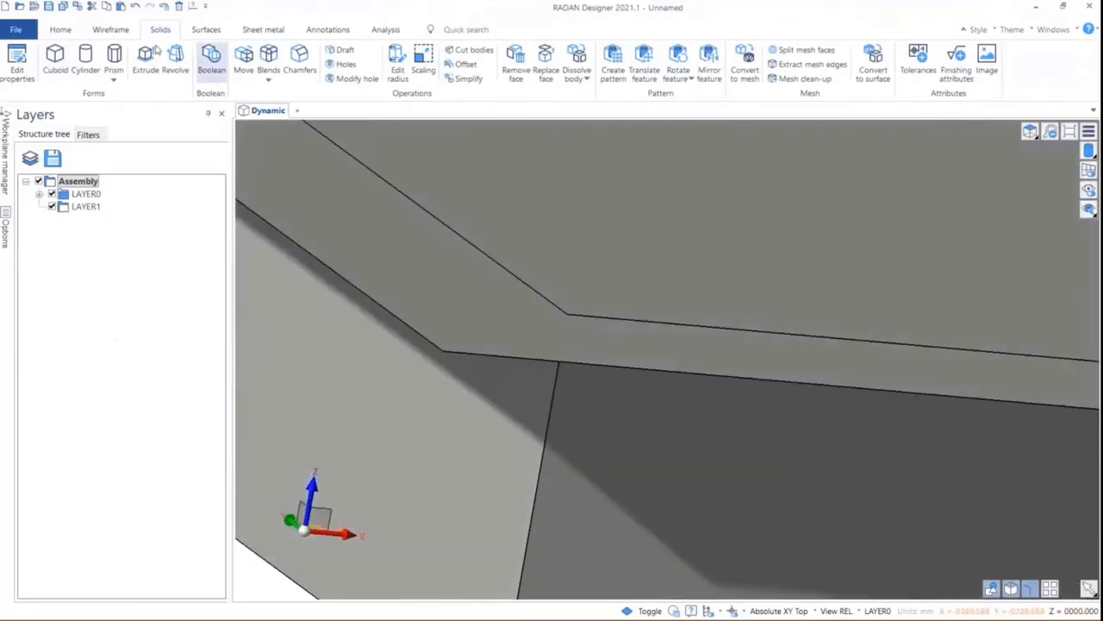
left_click(135, 7)
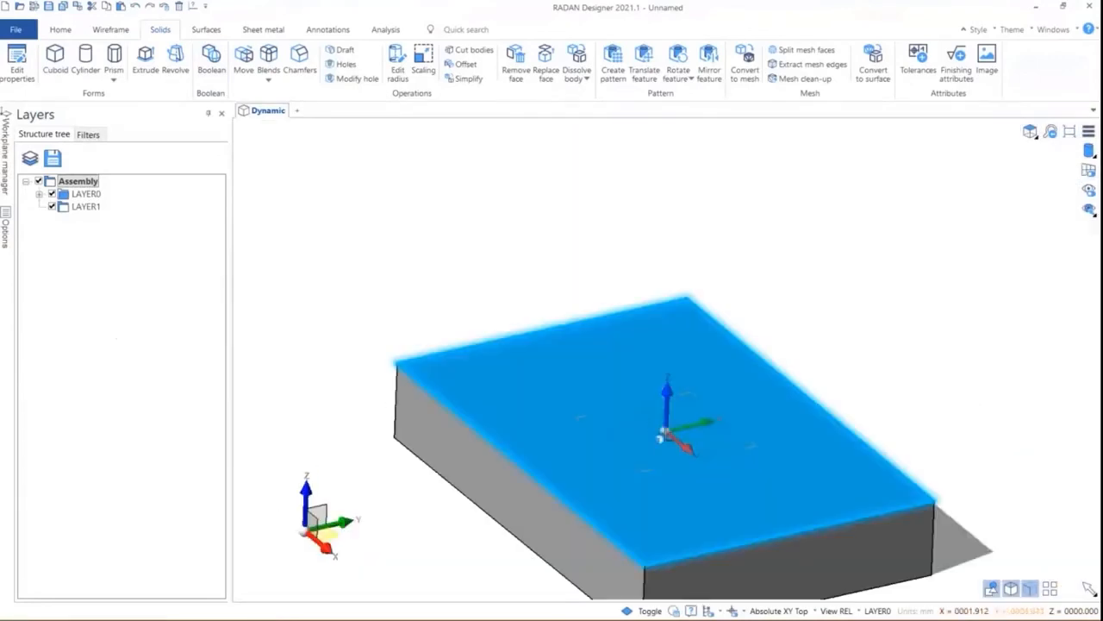
Unite a 350 x 250 mm flange cuboid, 3 mm high and centred on the origin, with the box's top.
left_click(54, 59)
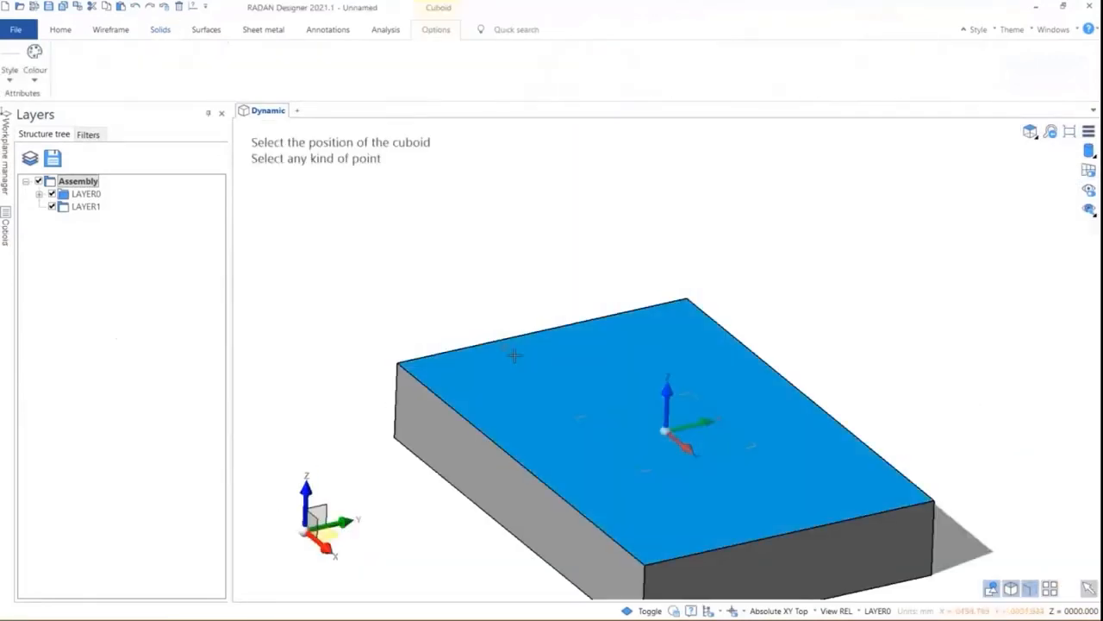
left_click(665, 429)
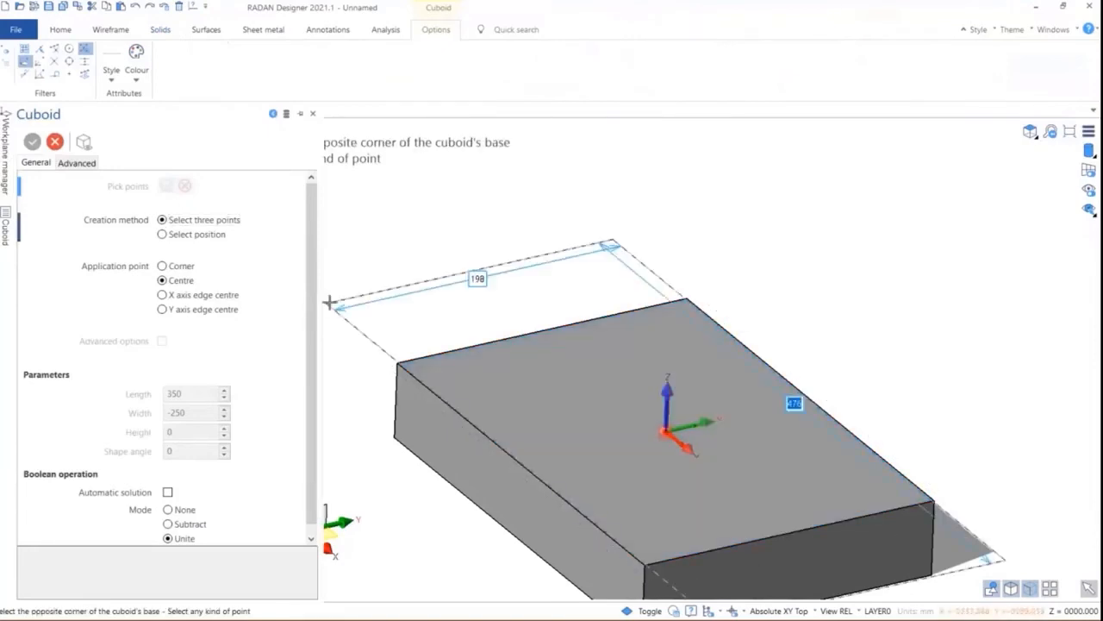
scroll(373, 312, "down", 2)
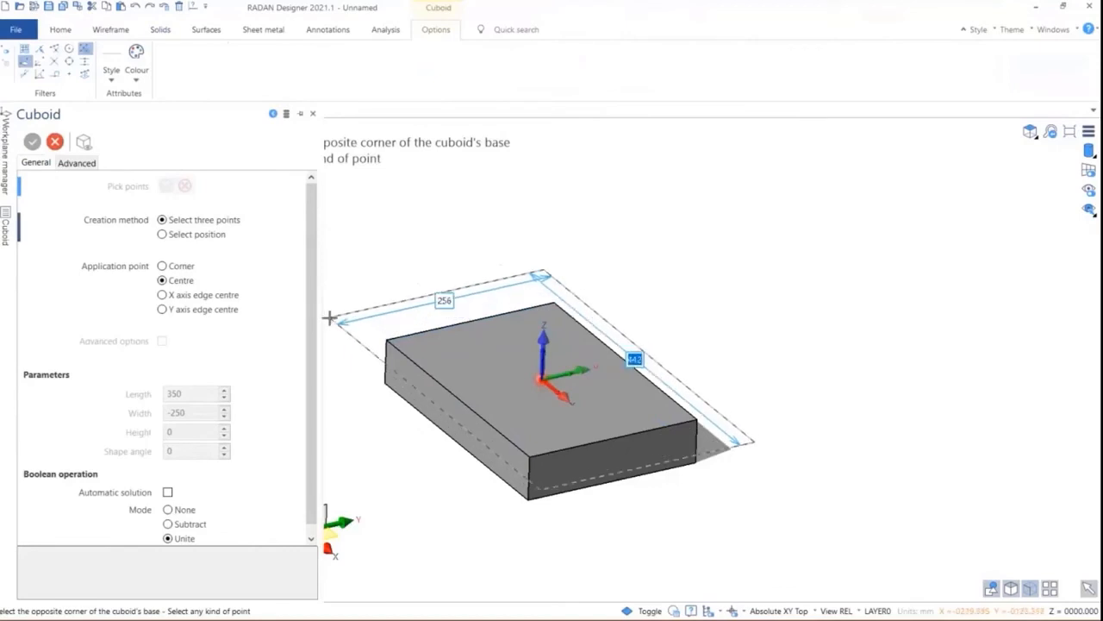
type("350")
key("Tab")
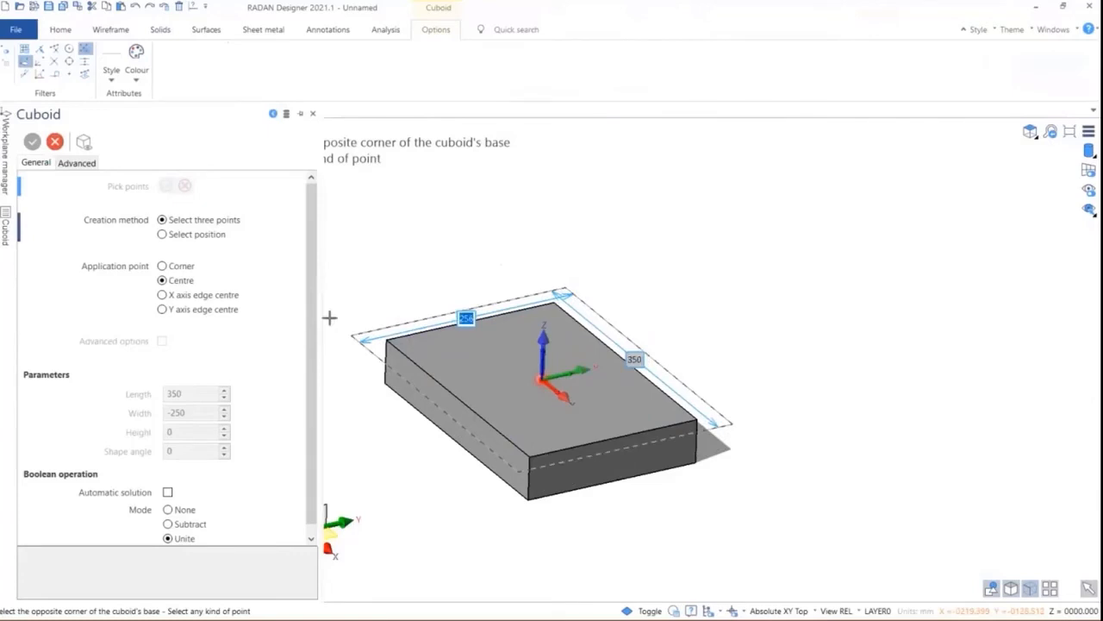
type("250")
key("Return")
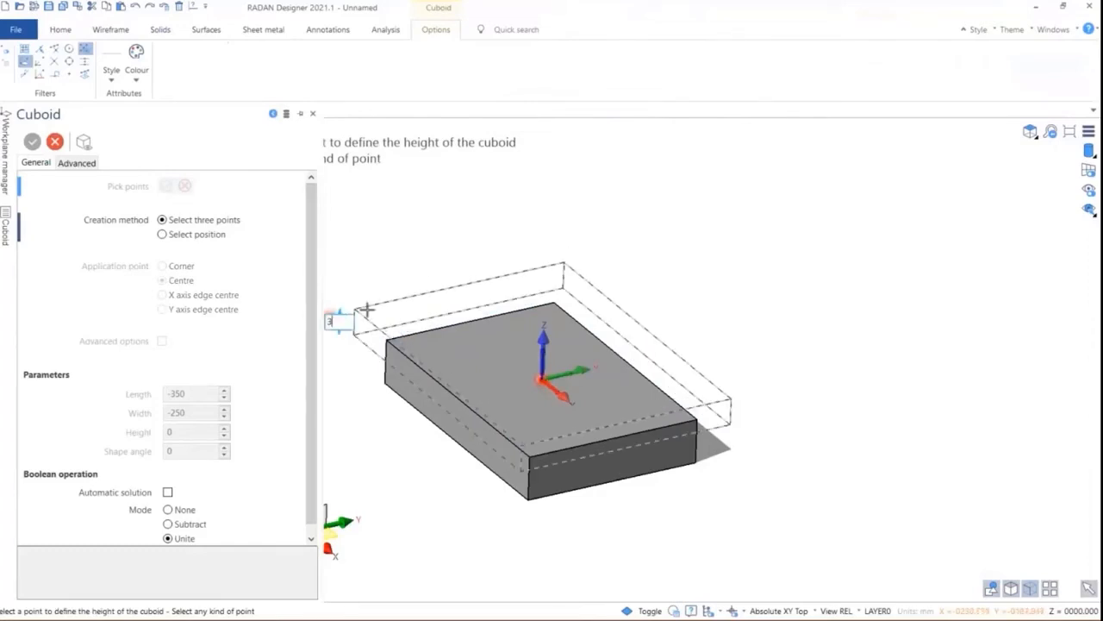
type("3")
key("Return")
middle_click_drag(354, 234, 646, 330)
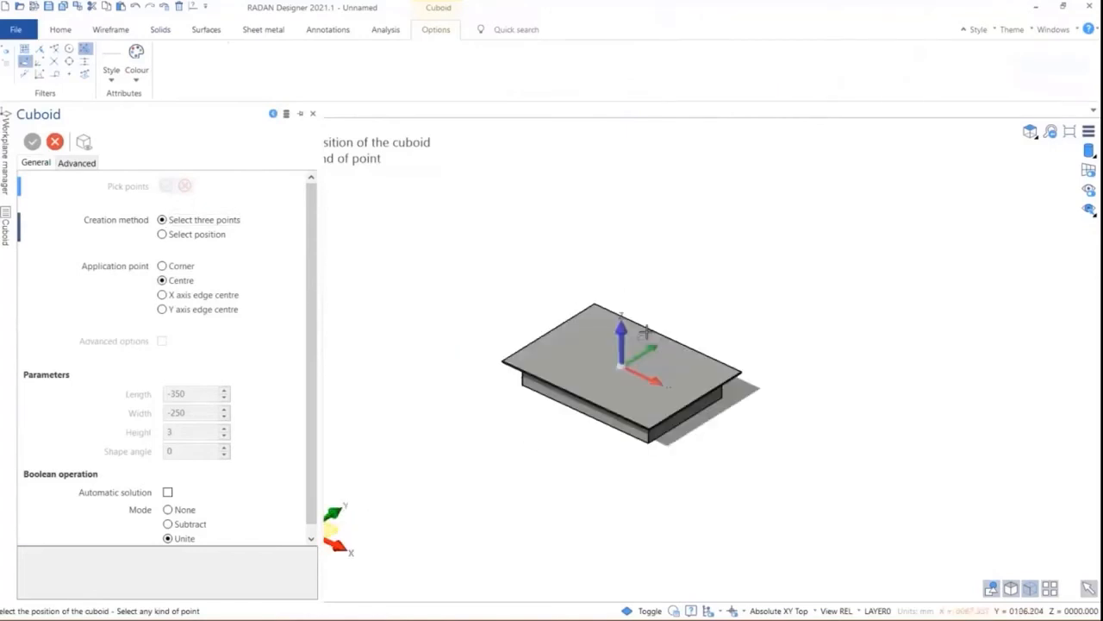
Shell the united solid to a 3 mm wall thickness, removing its large top face.
left_click(55, 142)
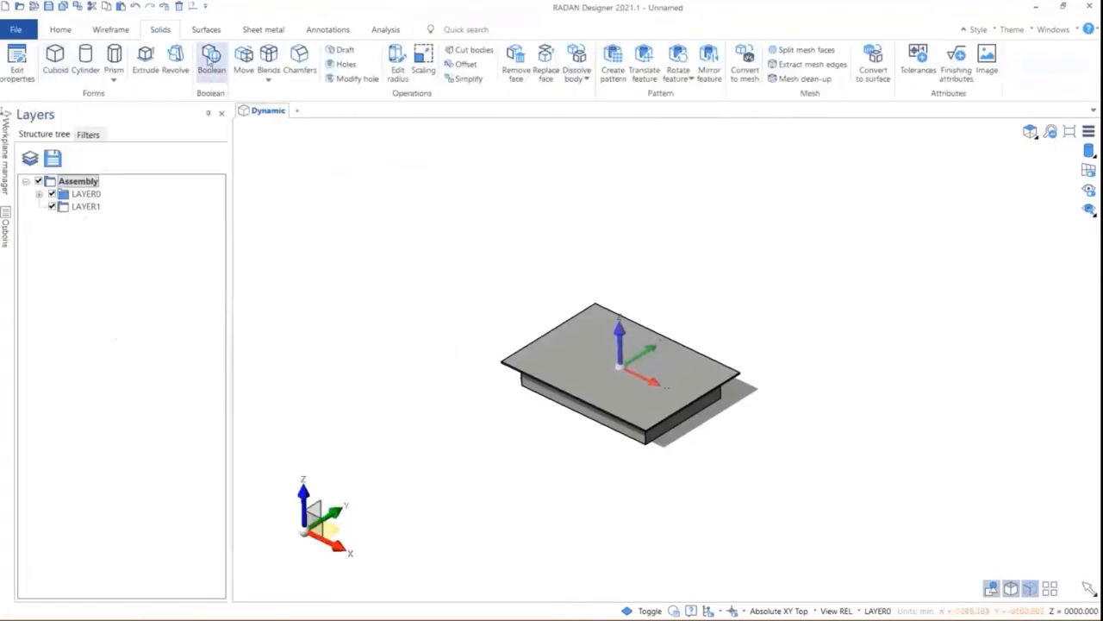
left_click(464, 65)
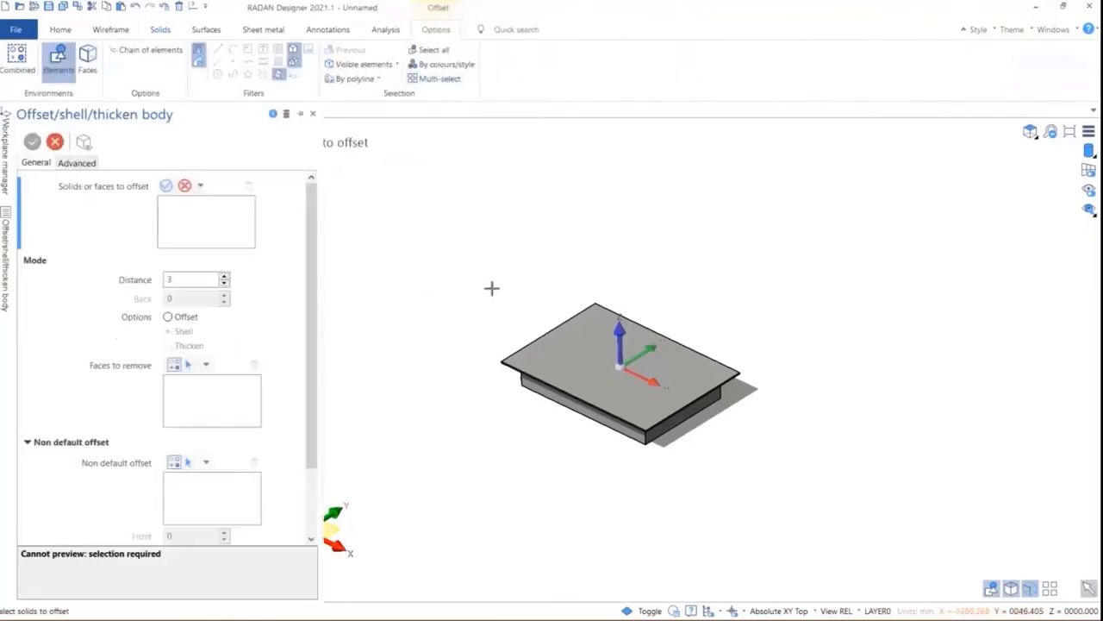
left_click(593, 343)
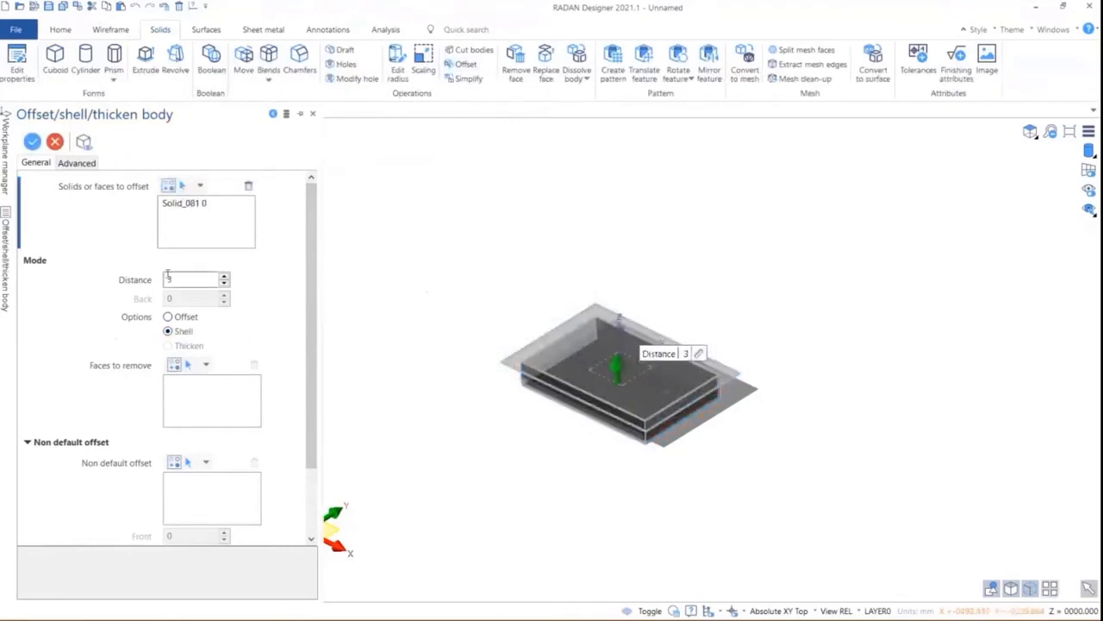
left_click(190, 367)
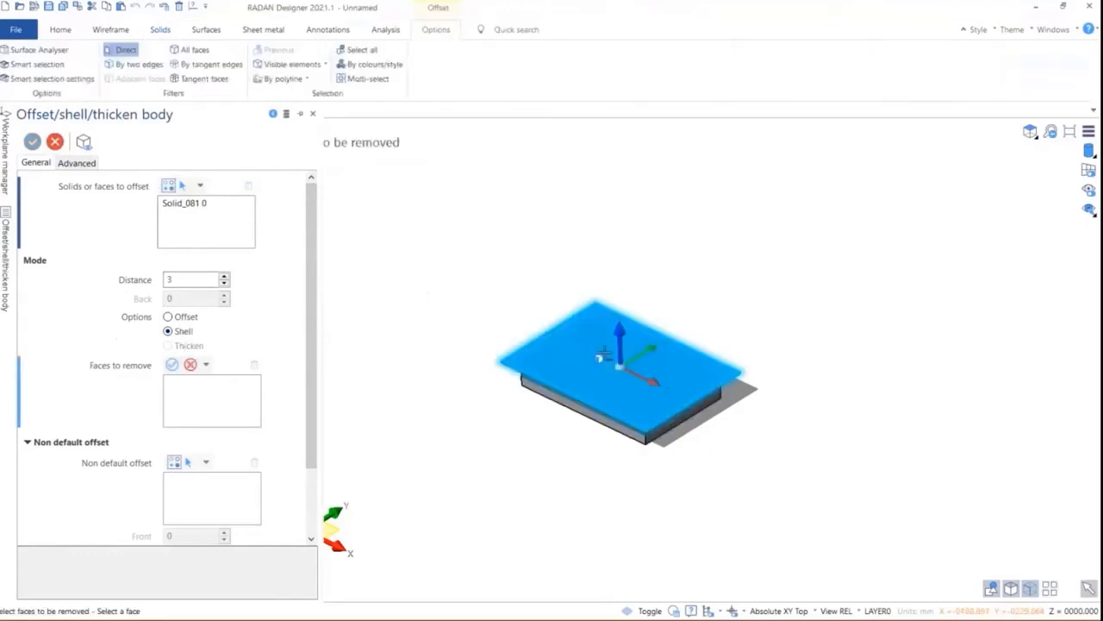
left_click(700, 265)
right_click(700, 267)
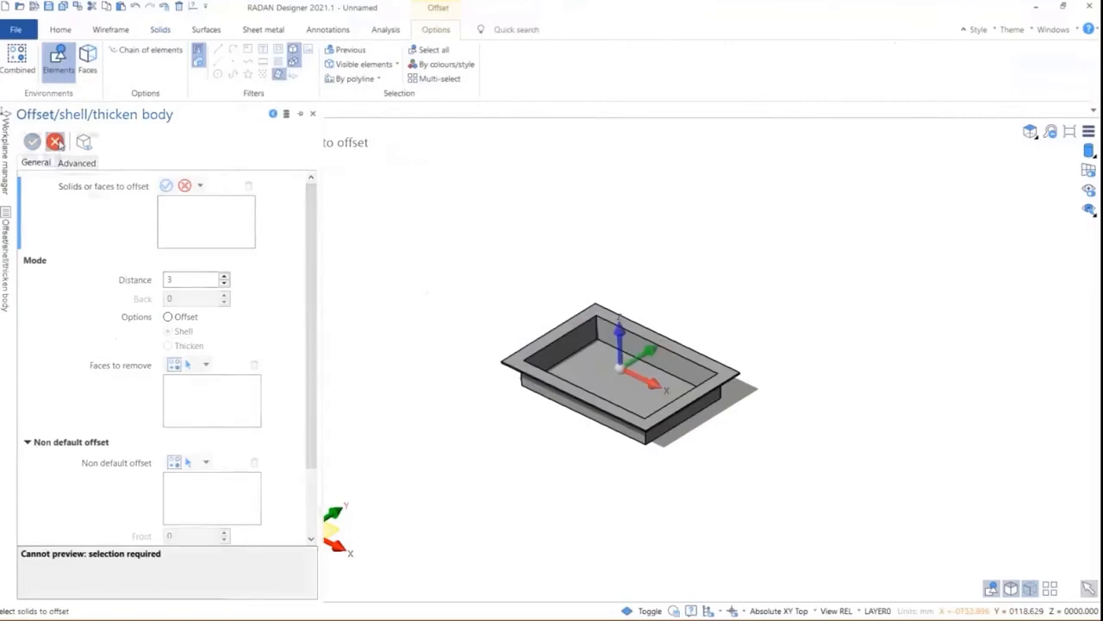
left_click(55, 141)
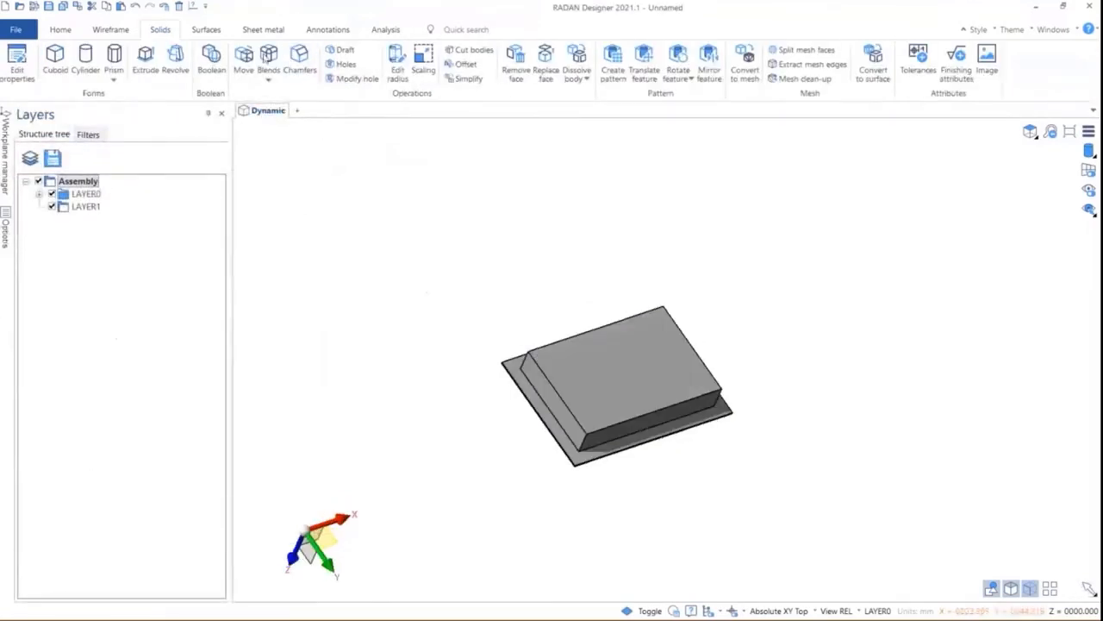
Add a wedge corner relief with a 3 mm offset at one corner of the box's base, using the three adjoining outer faces.
left_click(263, 29)
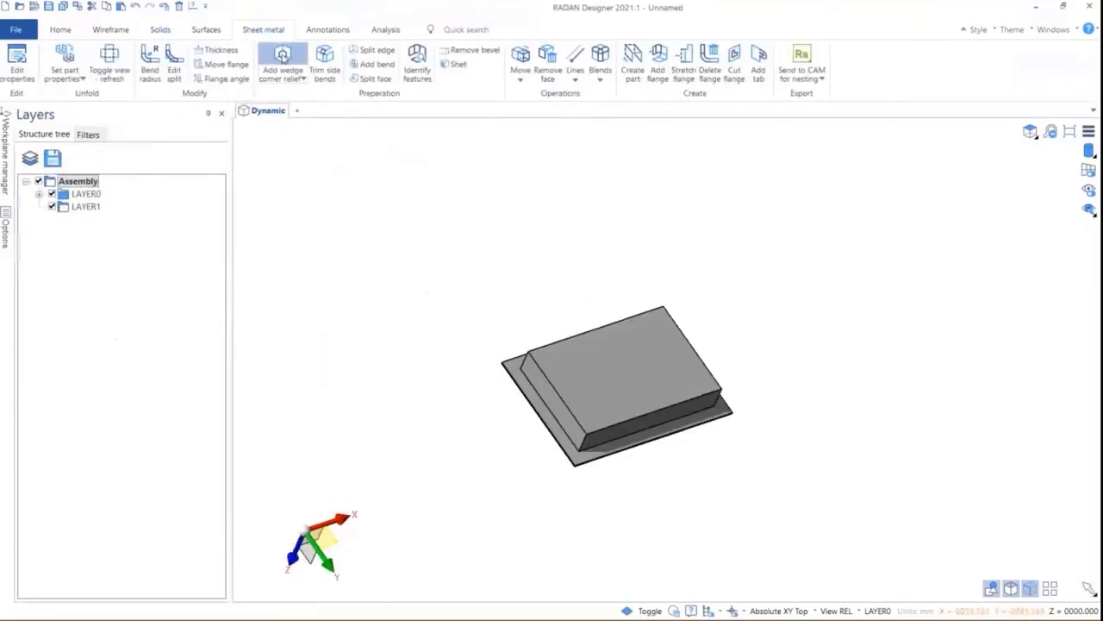
left_click(282, 58)
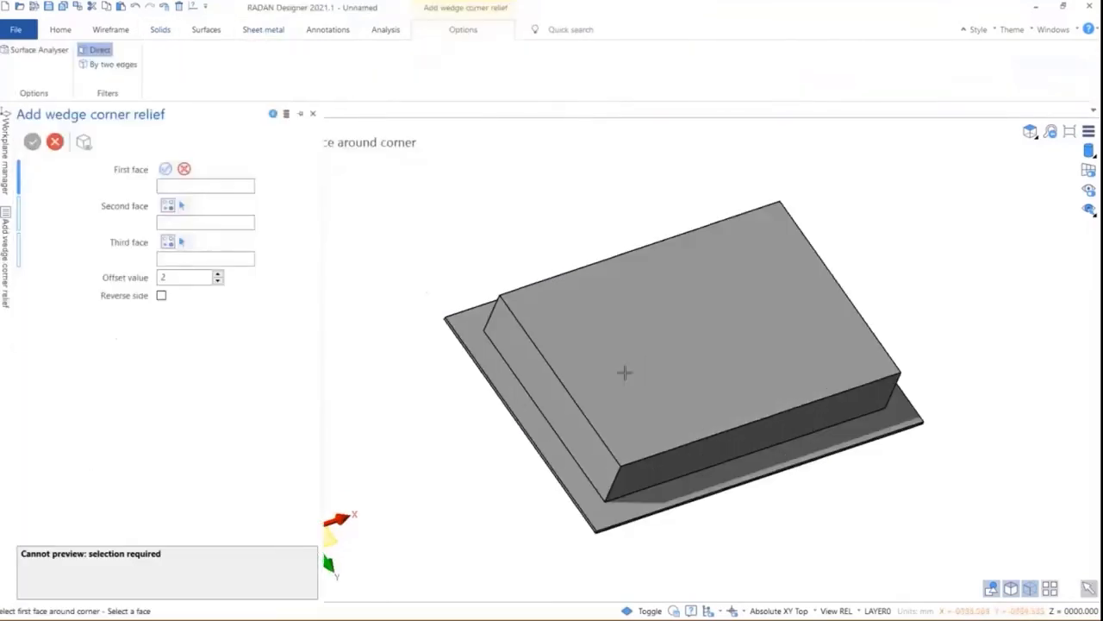
left_click(223, 276)
left_click(556, 334)
left_click(505, 345)
middle_click_drag(608, 332, 518, 320)
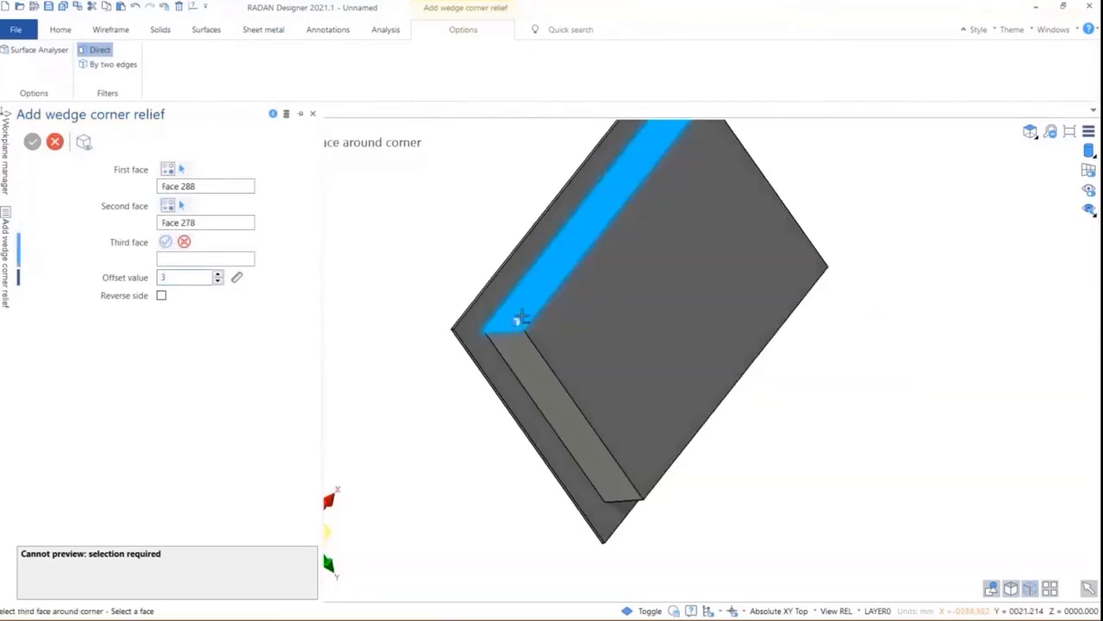
left_click(518, 320)
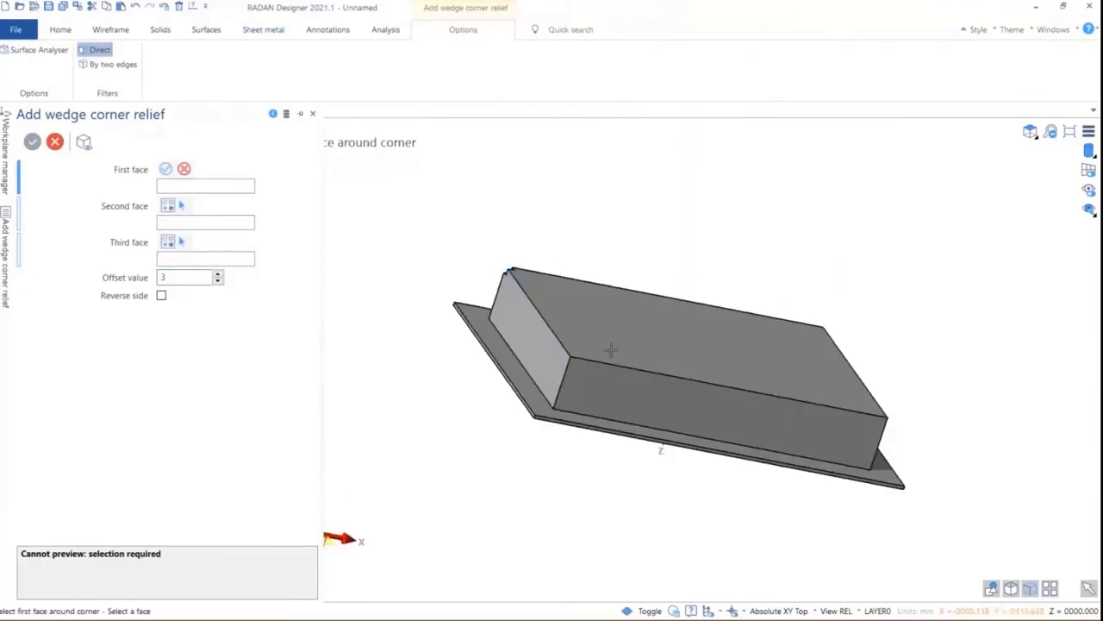
Add wedge corner reliefs with a 3 mm offset at the other three corners of the box's base.
left_click(620, 289)
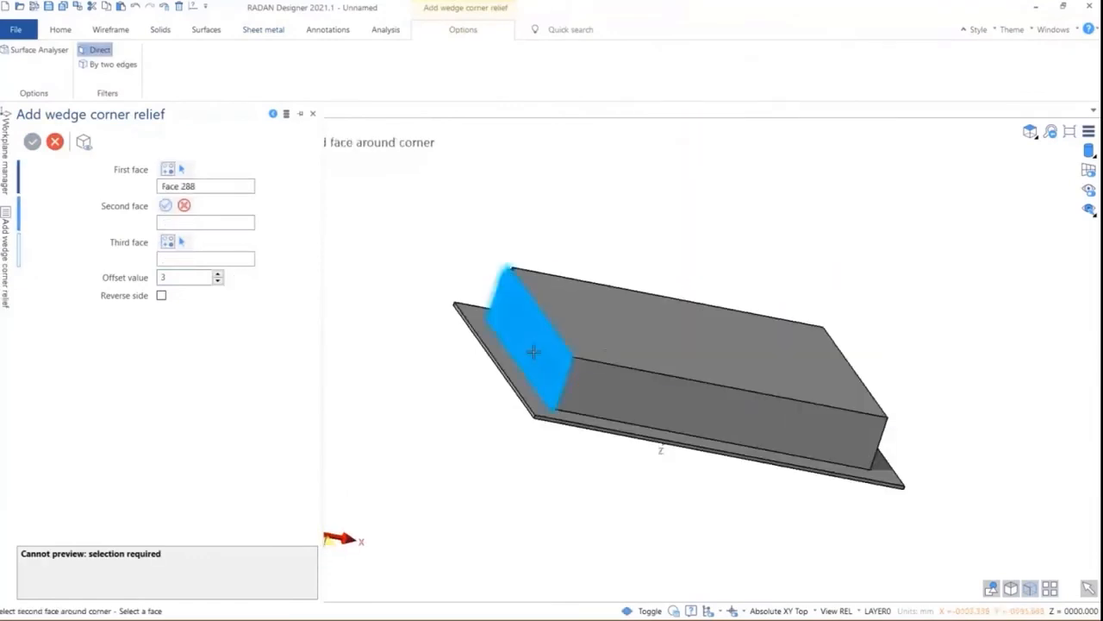
left_click(533, 351)
left_click(742, 410)
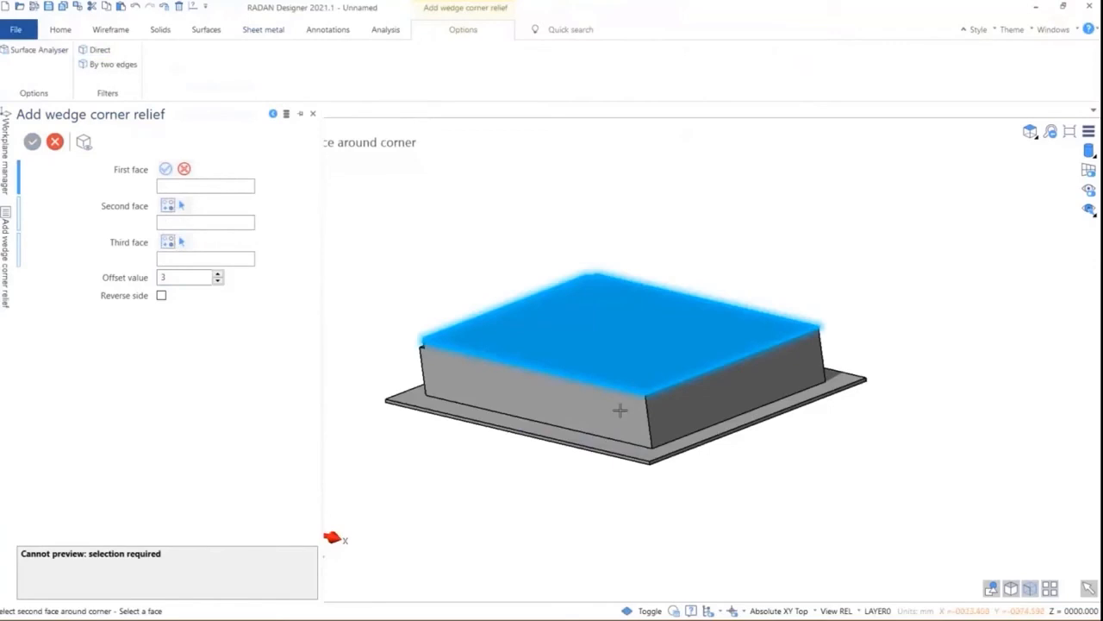
left_click(650, 384)
left_click(683, 402)
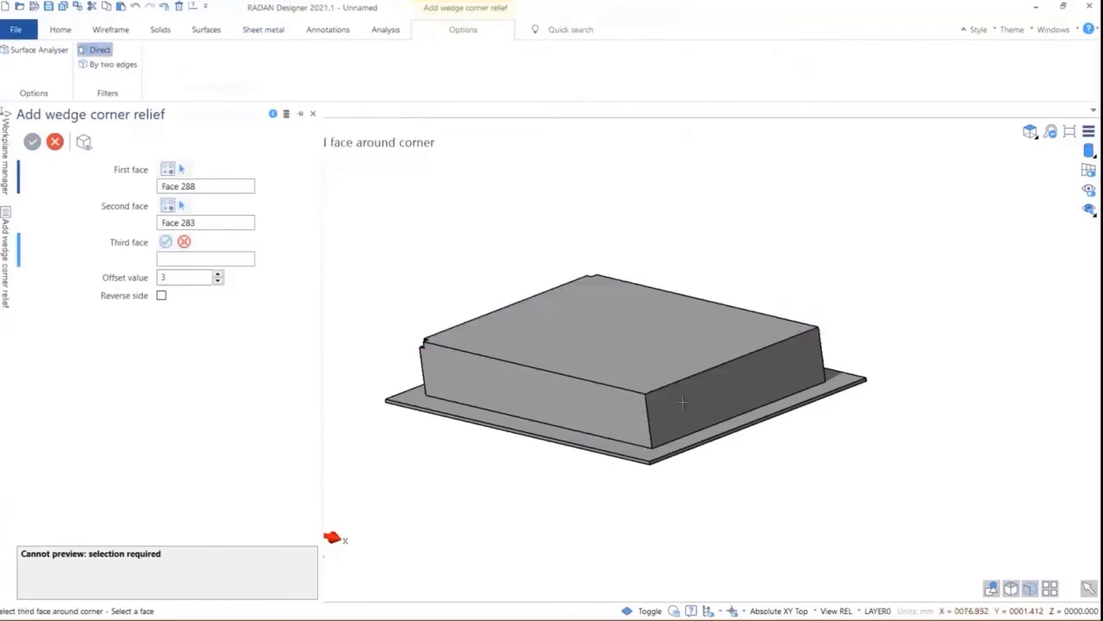
left_click(815, 358)
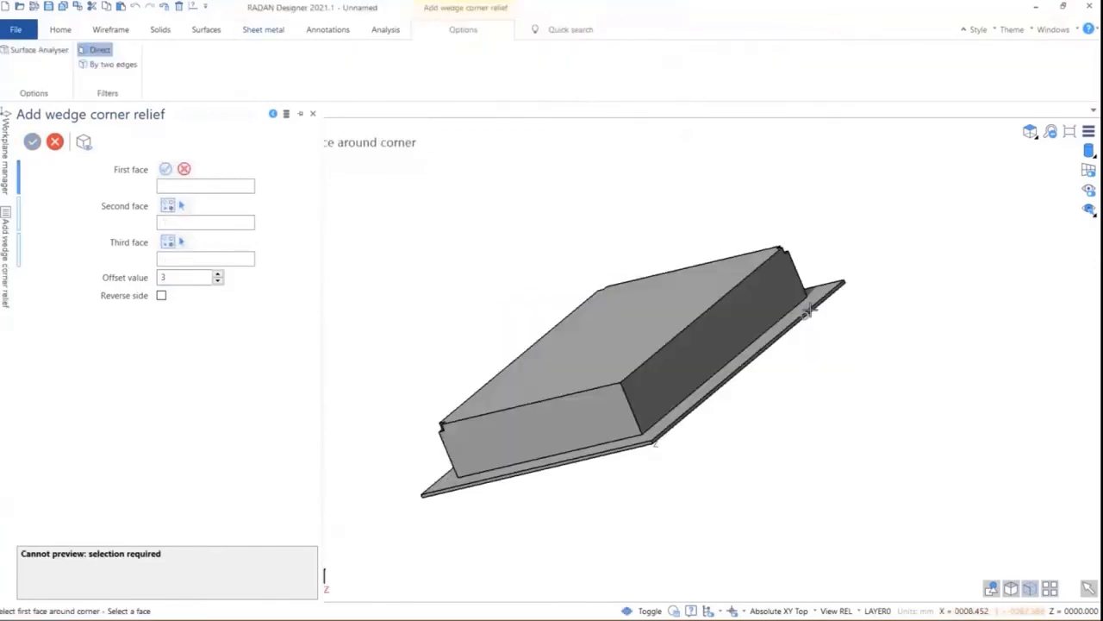
left_click(585, 371)
left_click(586, 426)
left_click(778, 329)
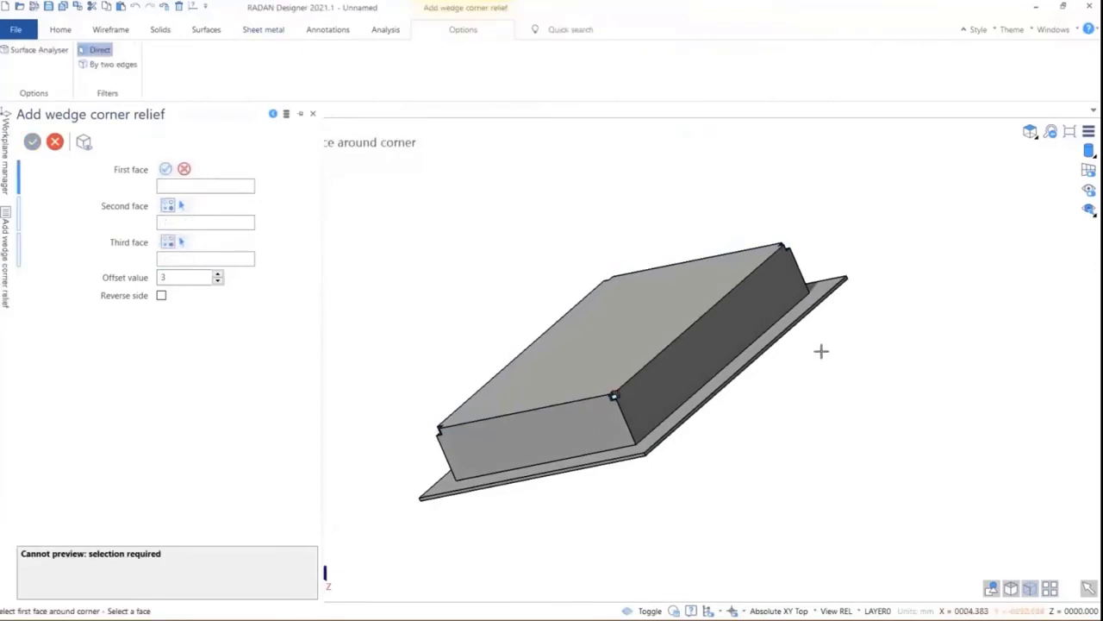
middle_click_drag(822, 351, 878, 399)
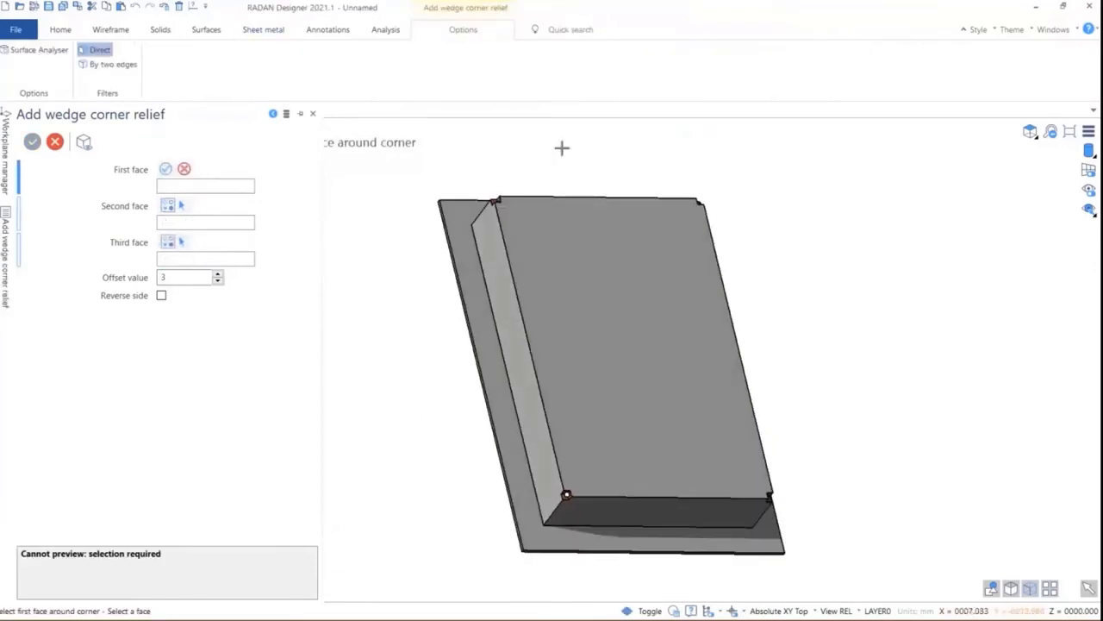
left_click(55, 142)
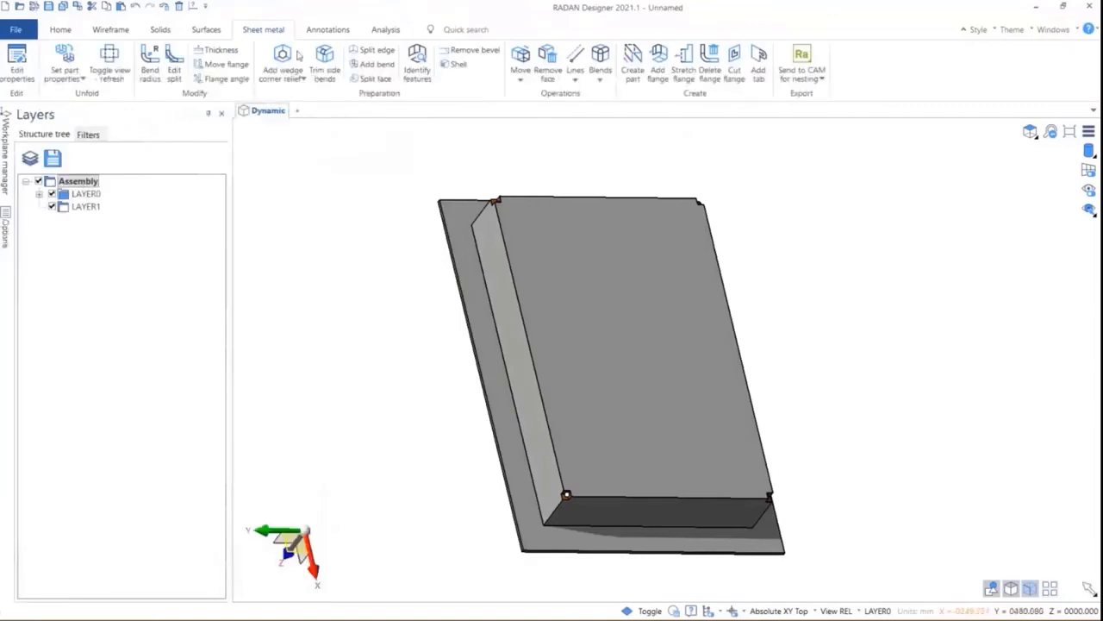
Split the box's four vertical corner edges together, using no overlap and a 0.1 mm gap.
left_click(387, 53)
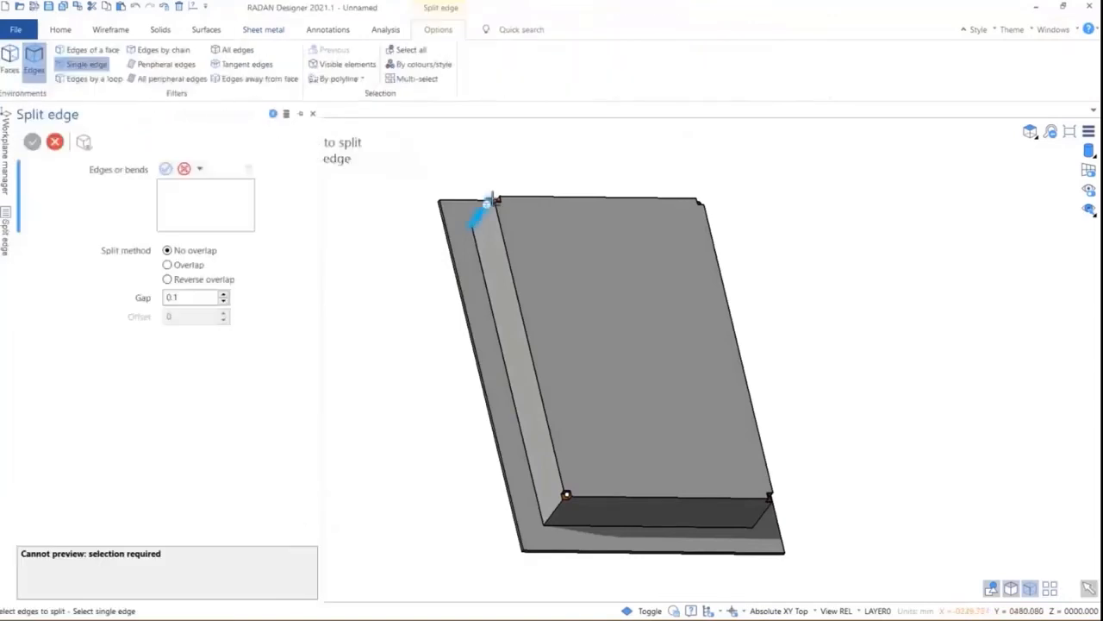
left_click(419, 80)
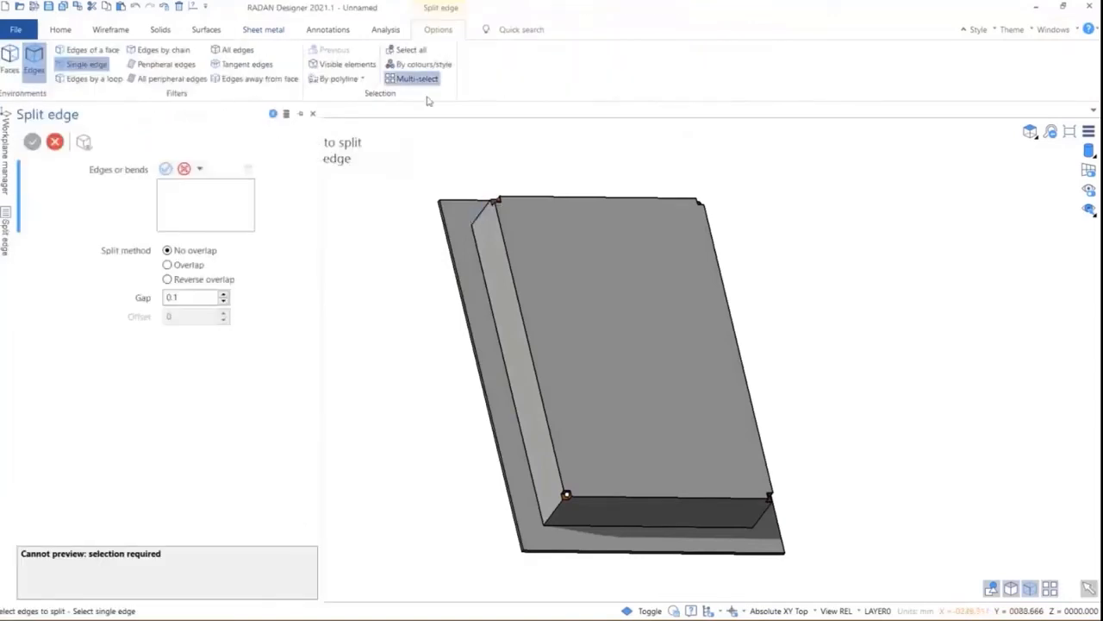
left_click(495, 201)
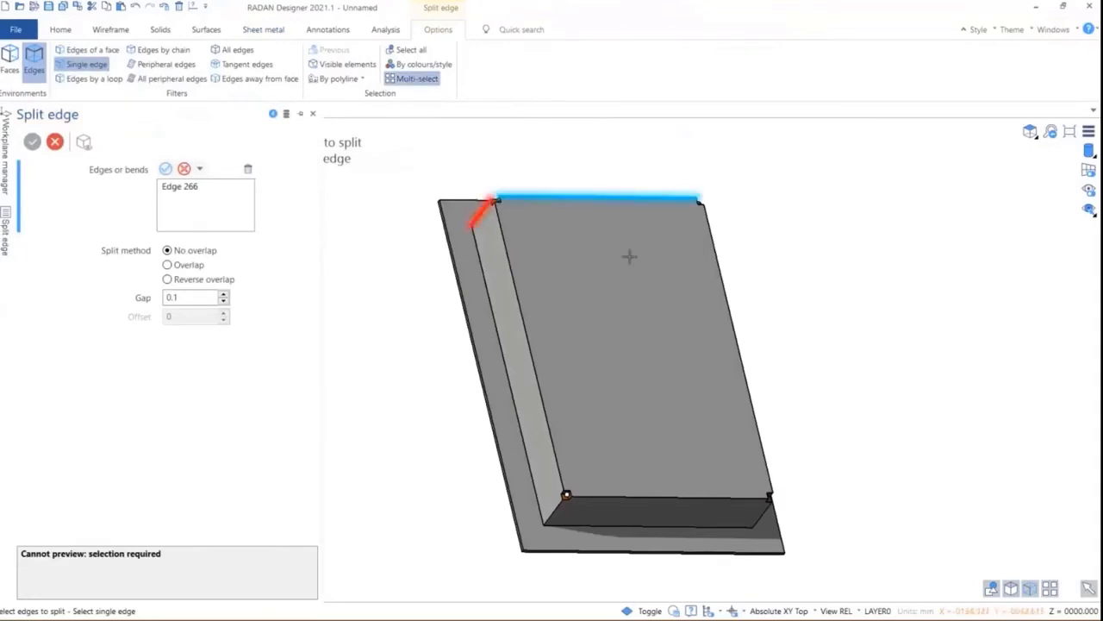
middle_click_drag(629, 256, 724, 197)
left_click(717, 213)
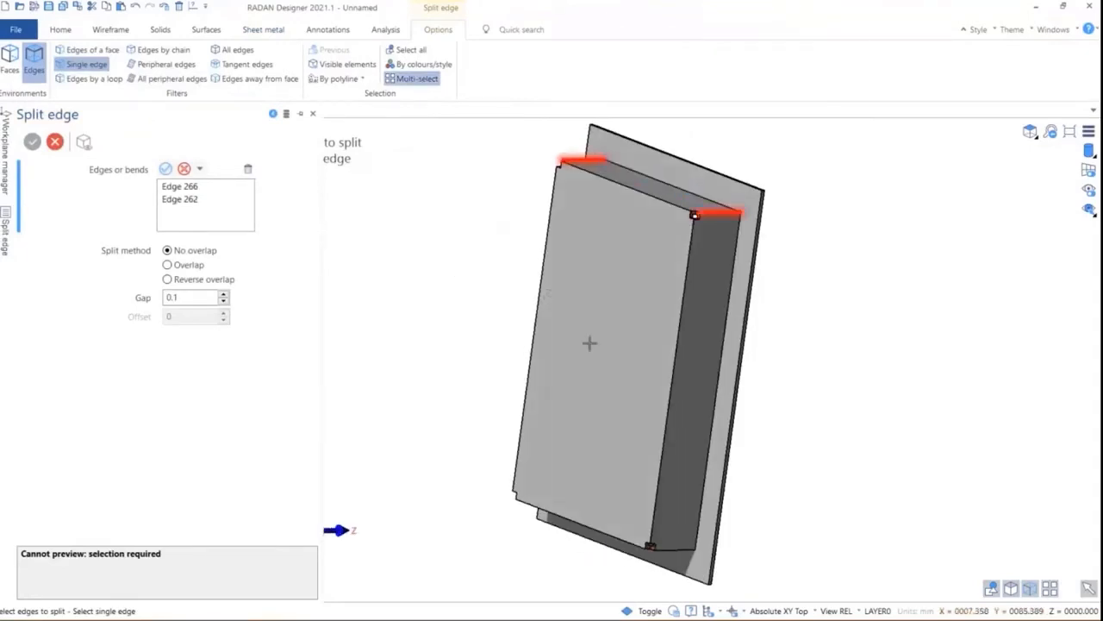
middle_click_drag(590, 343, 574, 327)
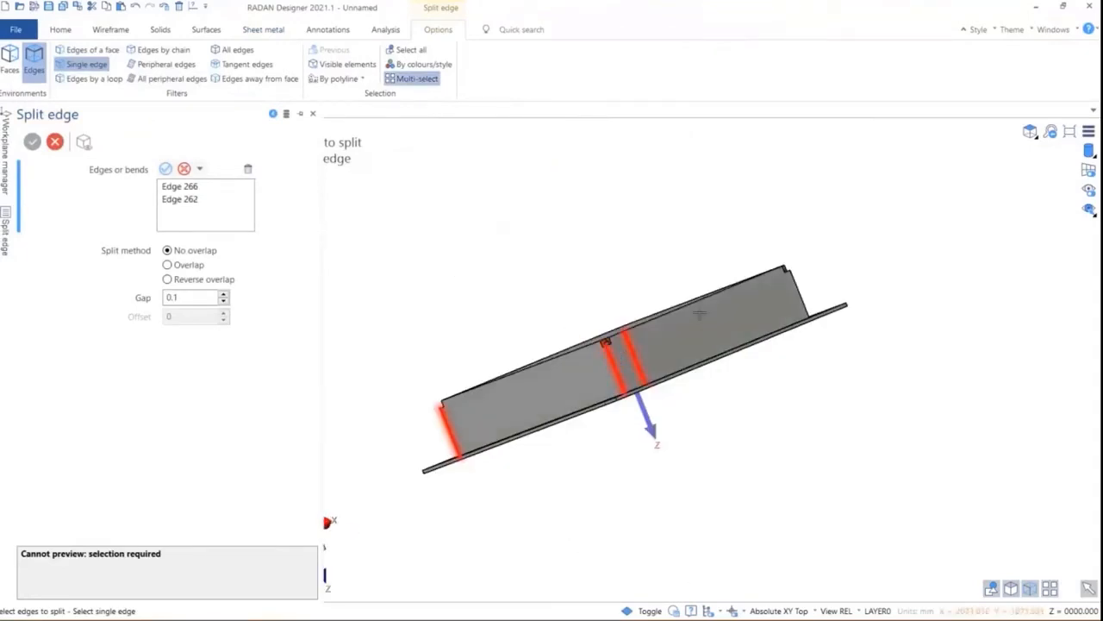
middle_click_drag(699, 313, 759, 307)
left_click(778, 302)
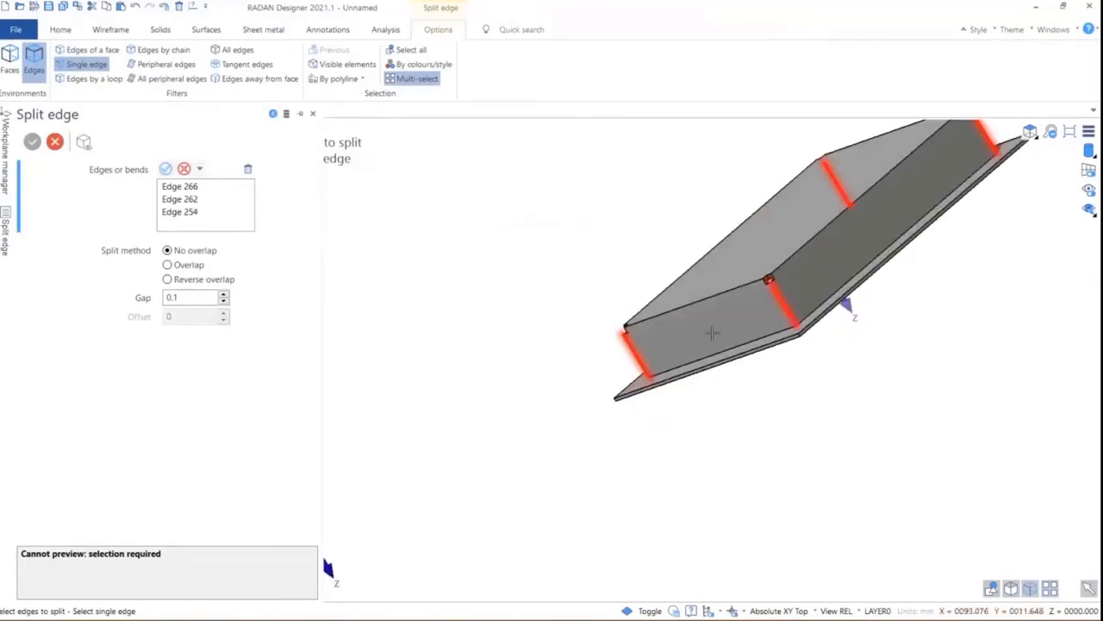
left_click(166, 170)
scroll(841, 311, "up", 3)
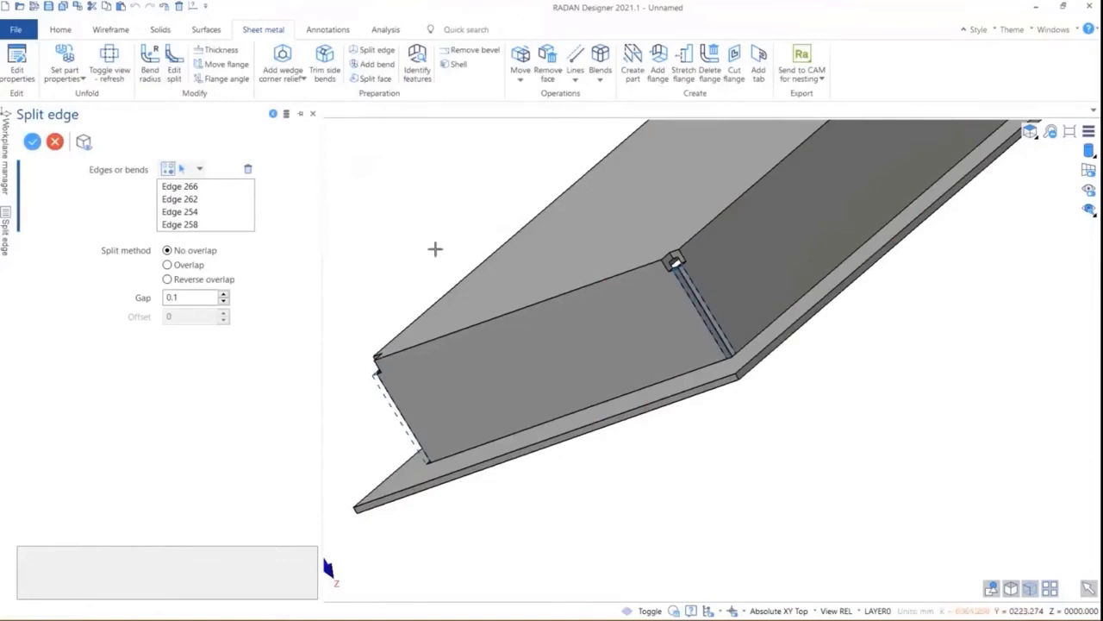
left_click(32, 141)
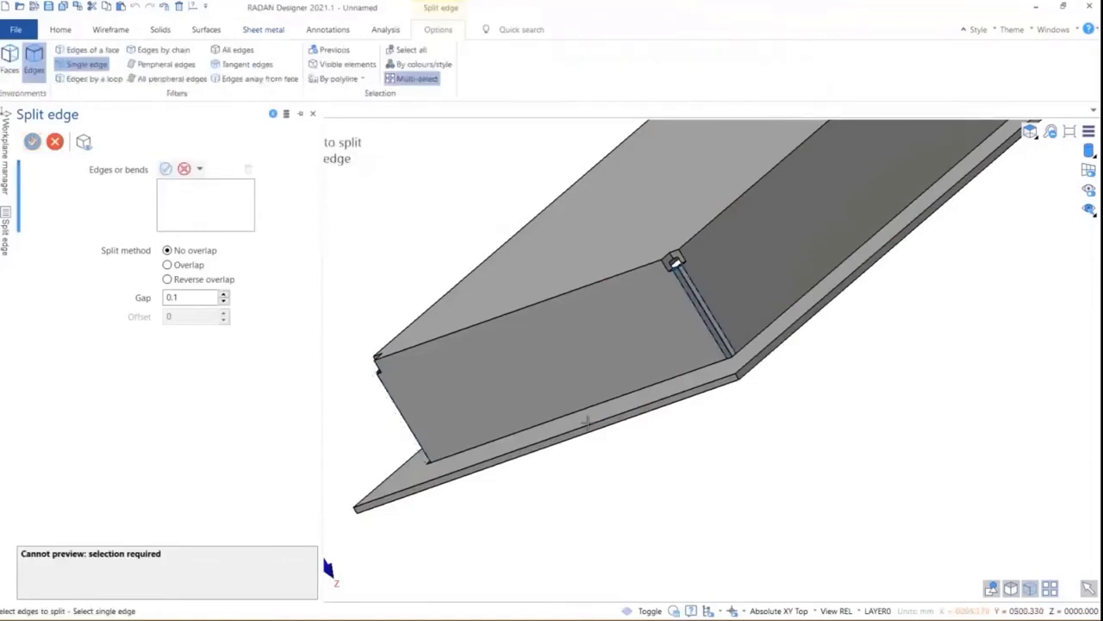
Split the flange face at its positive X, negative Y corner, from the inner notch to the outer corner, with a 0.1 mm gap.
middle_click_drag(588, 423, 699, 287)
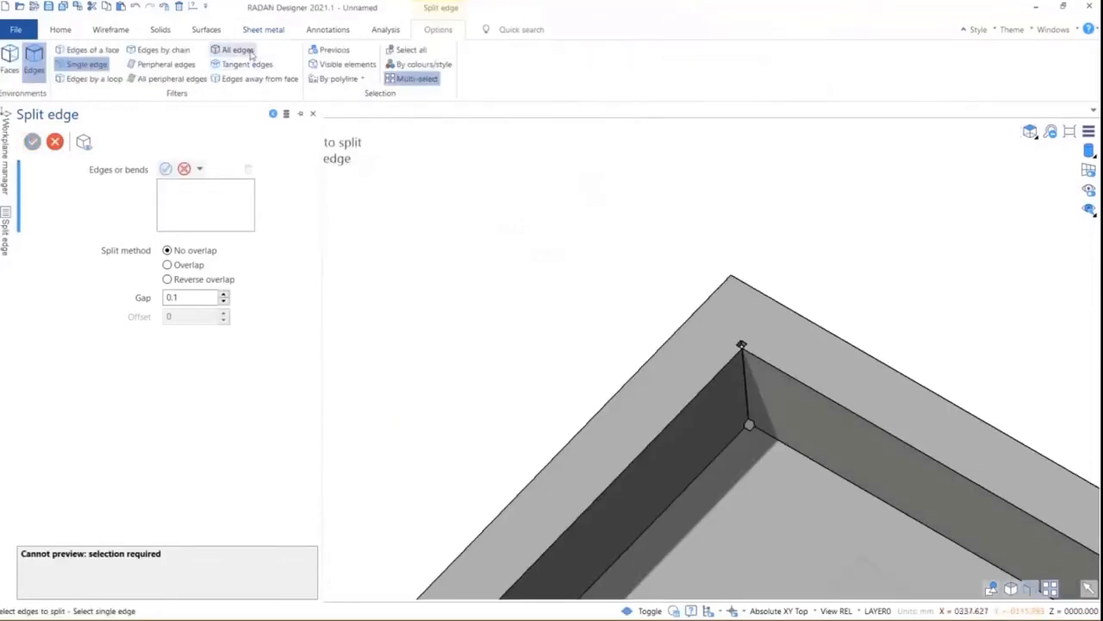
left_click(271, 31)
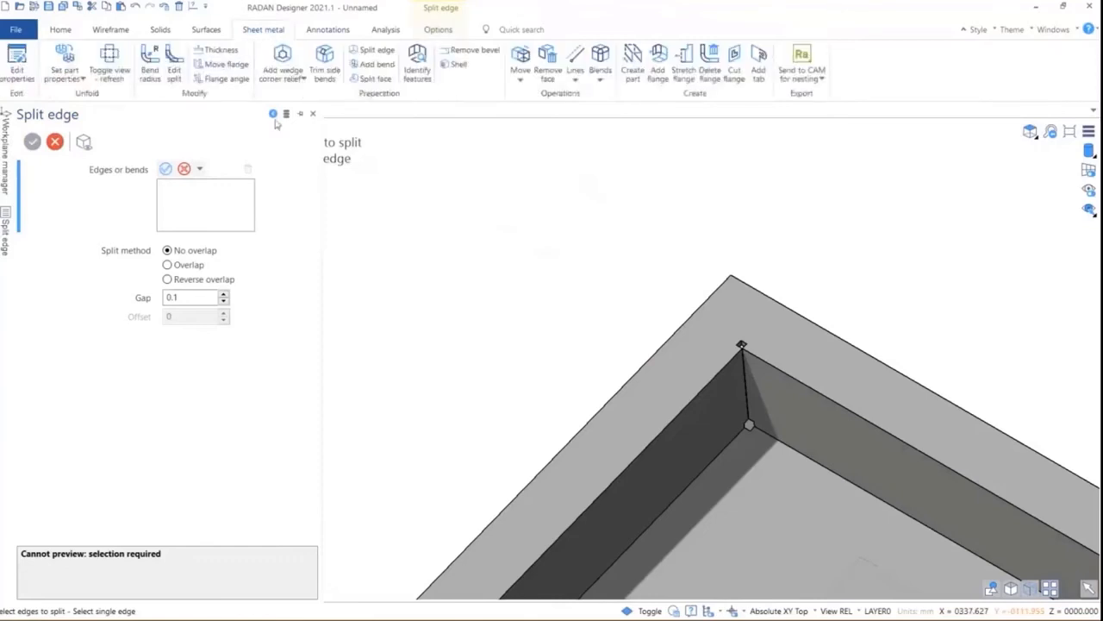
left_click(379, 82)
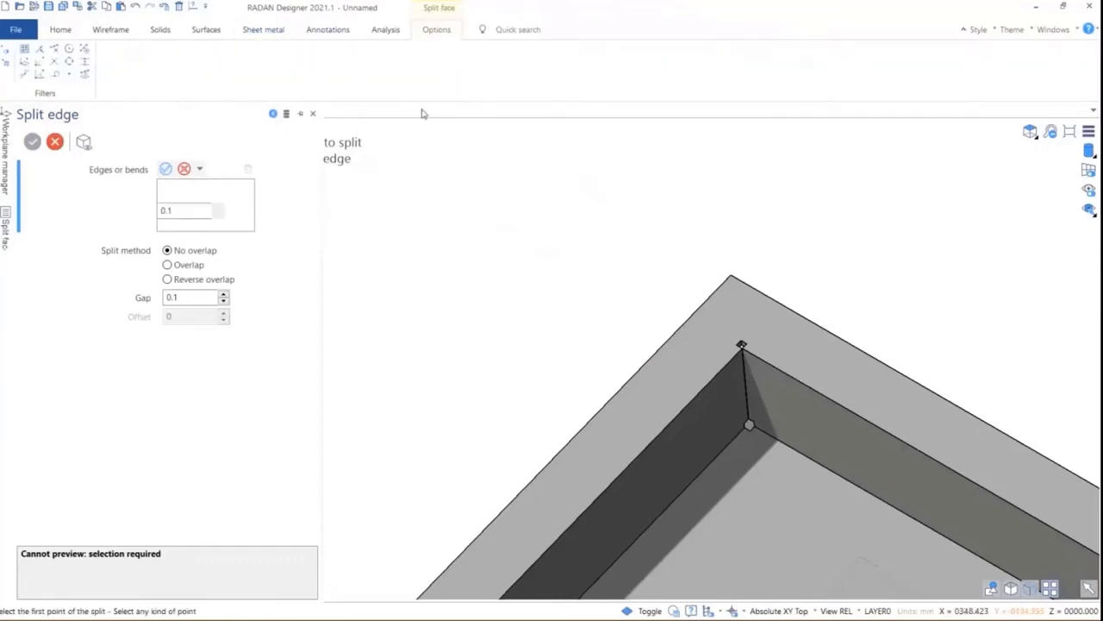
scroll(737, 326, "up", 3)
left_click(703, 355)
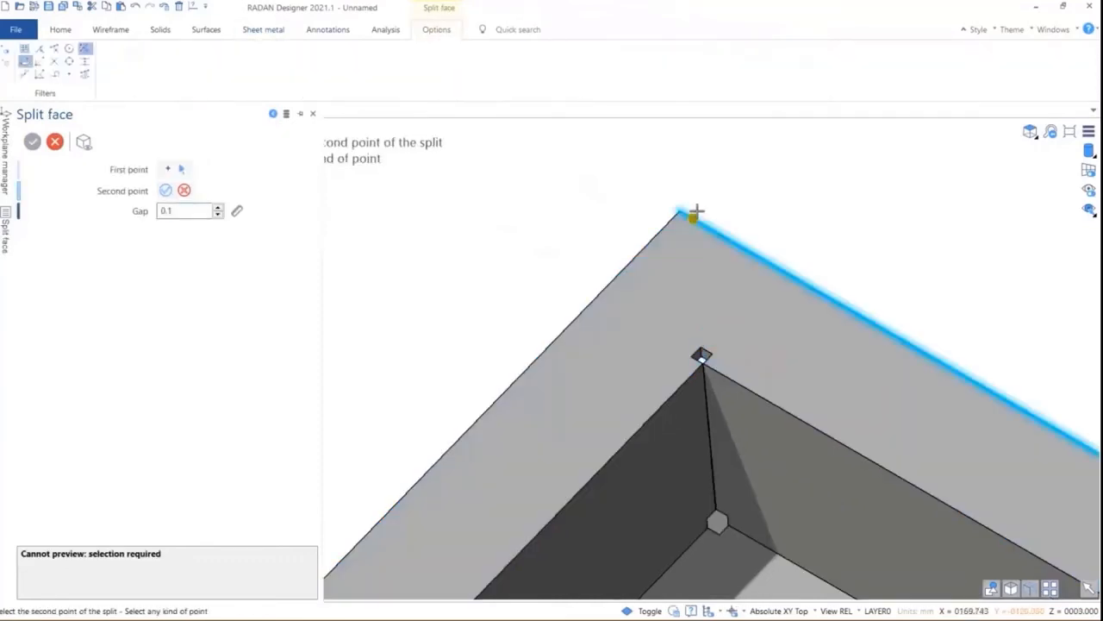
left_click(678, 205)
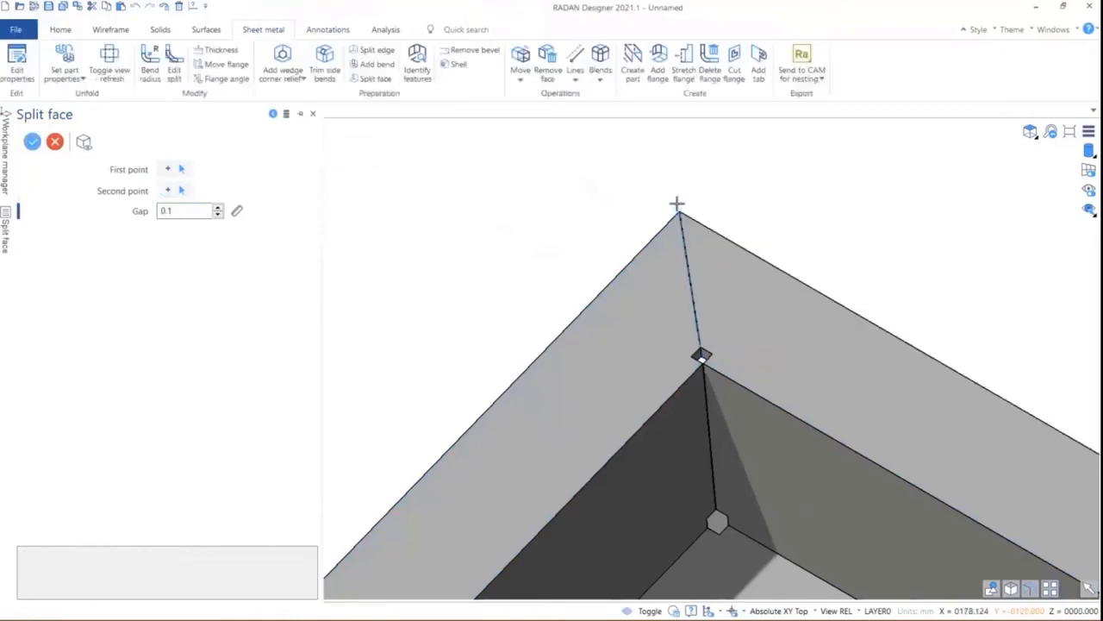
Split the flange at its negative X, negative Y corner, from the inner notch to the outer corner, with a 0.1 mm gap.
scroll(473, 197, "down", 5)
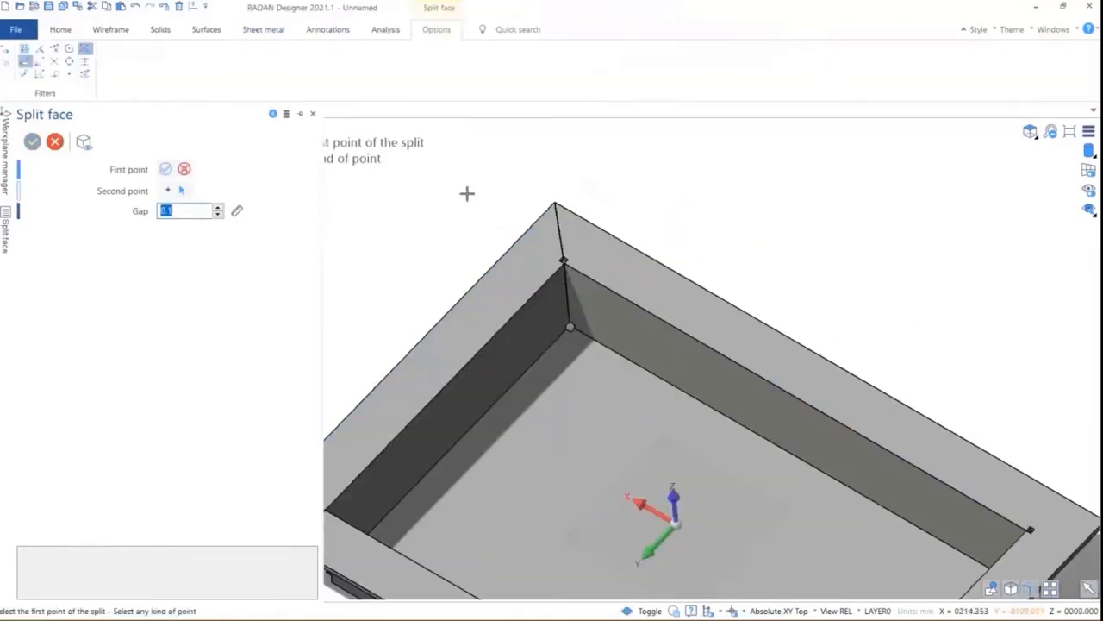
scroll(698, 342, "up", 8)
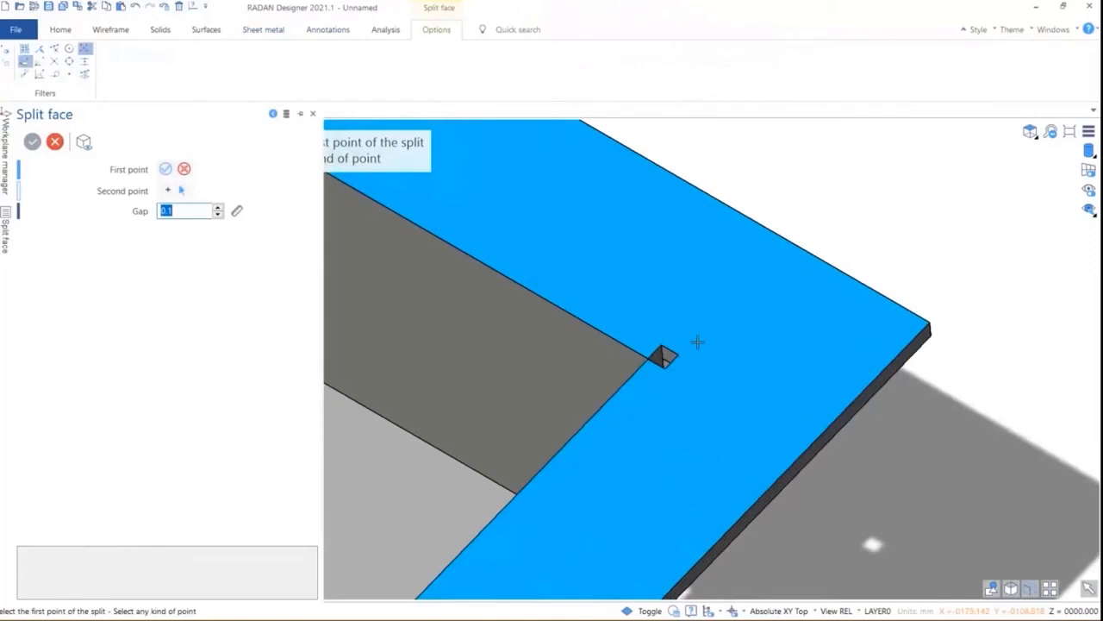
left_click(664, 353)
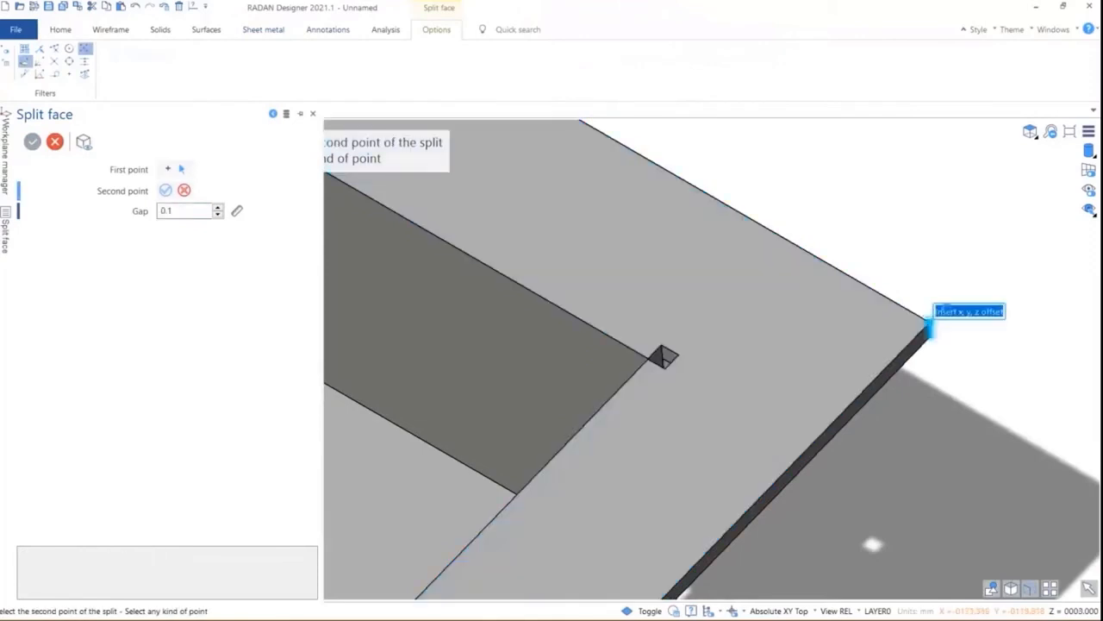
left_click(930, 326)
Split the flange face at its negative X, positive Y corner, from the inner notch to the outer corner, with a 0.1 mm gap.
scroll(948, 254, "down", 6)
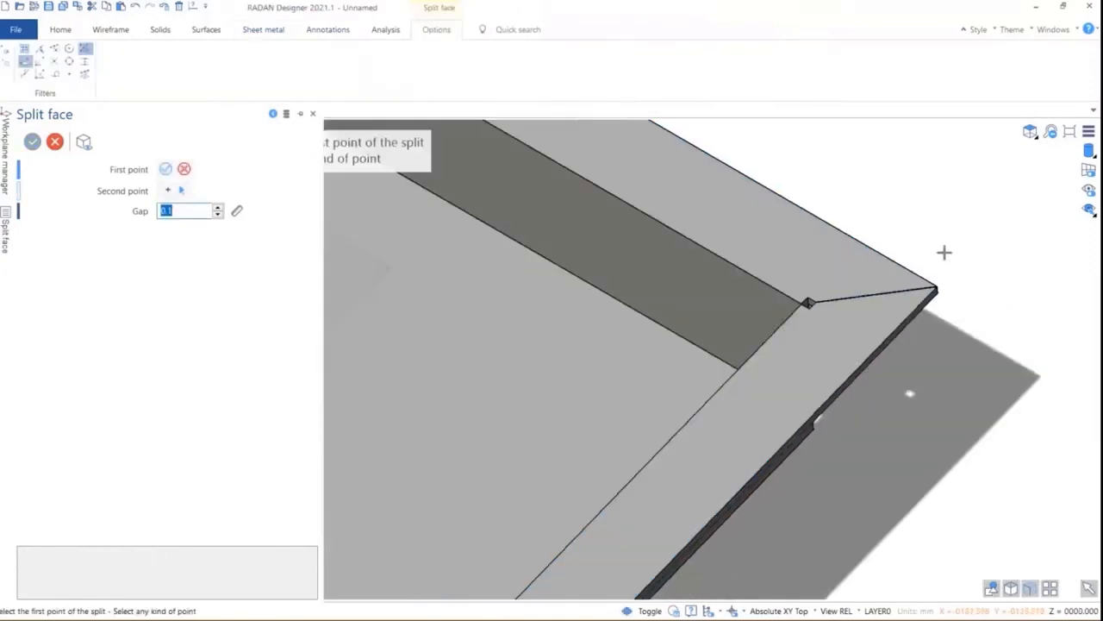
scroll(671, 404, "up", 10)
left_click(673, 405)
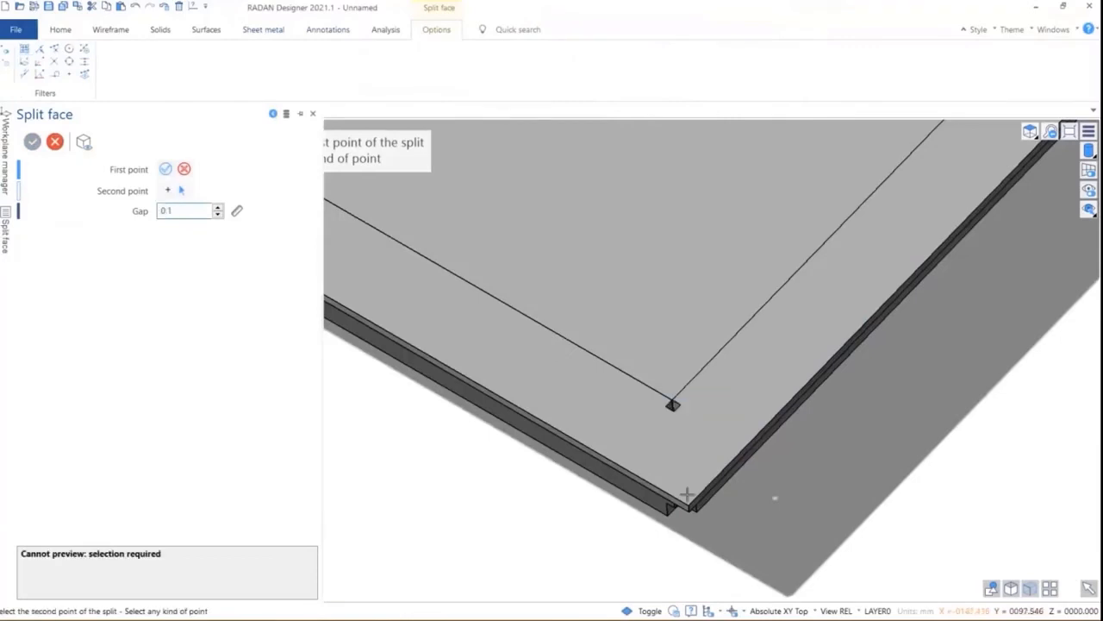
left_click(692, 503)
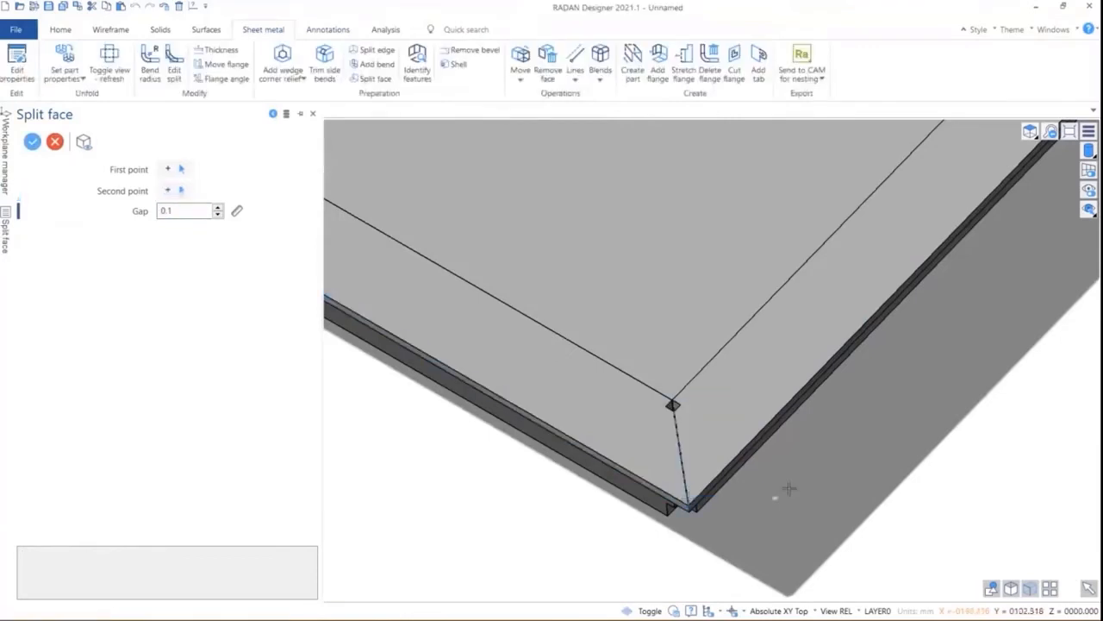
Split the flange face at its positive X, positive Y corner, from the inner notch to the outer corner, with a 0.1 mm gap.
scroll(791, 487, "down", 6)
scroll(731, 395, "up", 8)
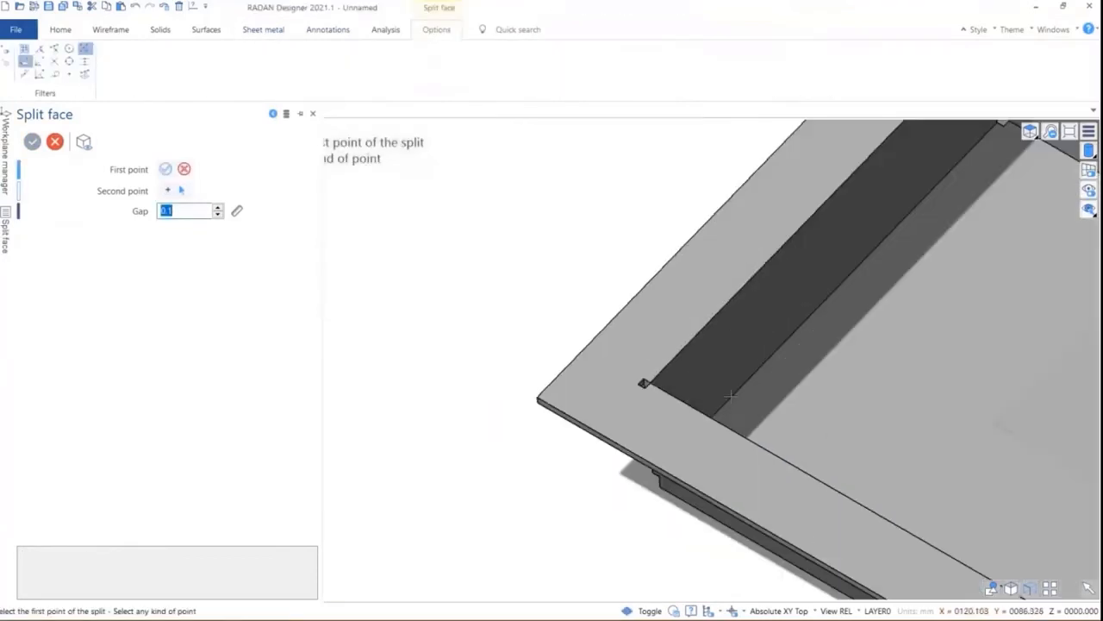
scroll(731, 395, "up", 2)
left_click(594, 373)
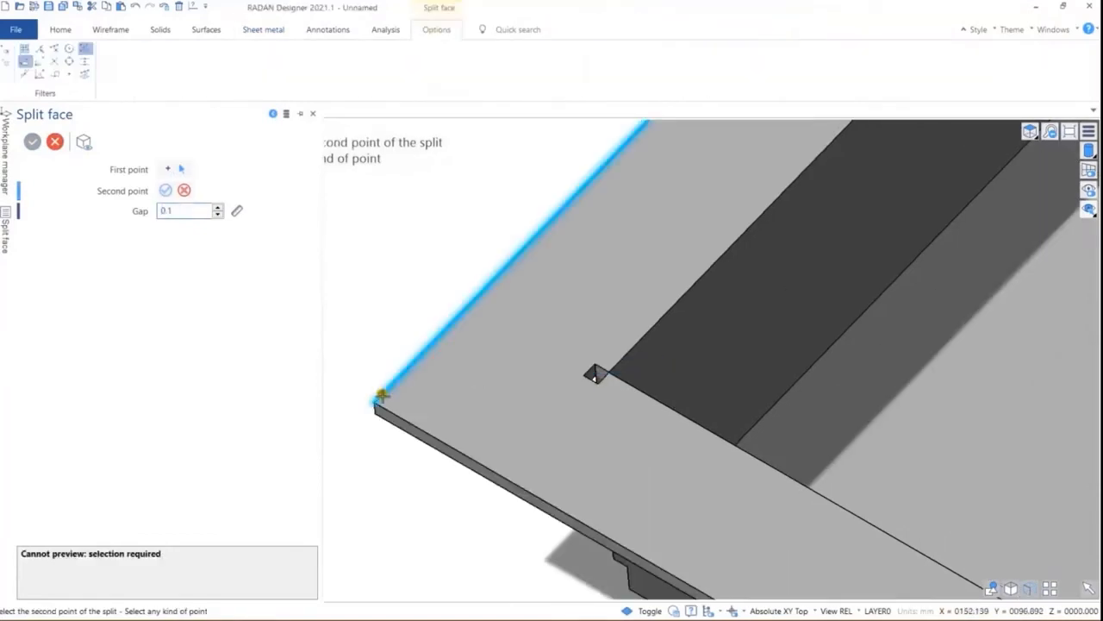
left_click(375, 400)
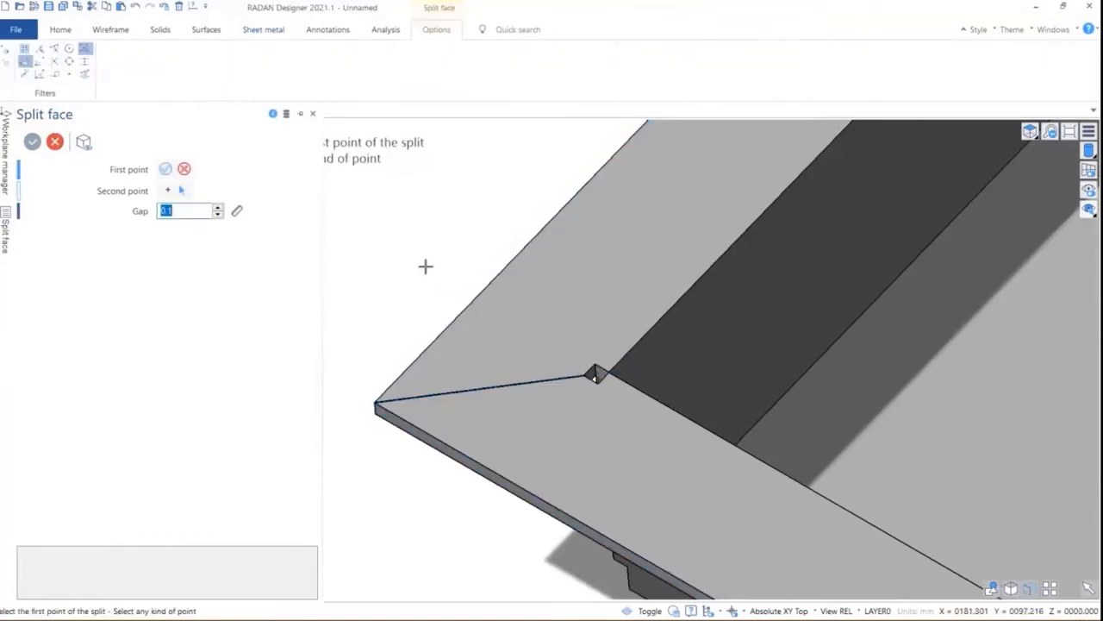
Add bends with an inner radius of 2 mm to all edges of the box in one operation.
scroll(425, 266, "down", 6)
middle_click_drag(788, 281, 697, 216)
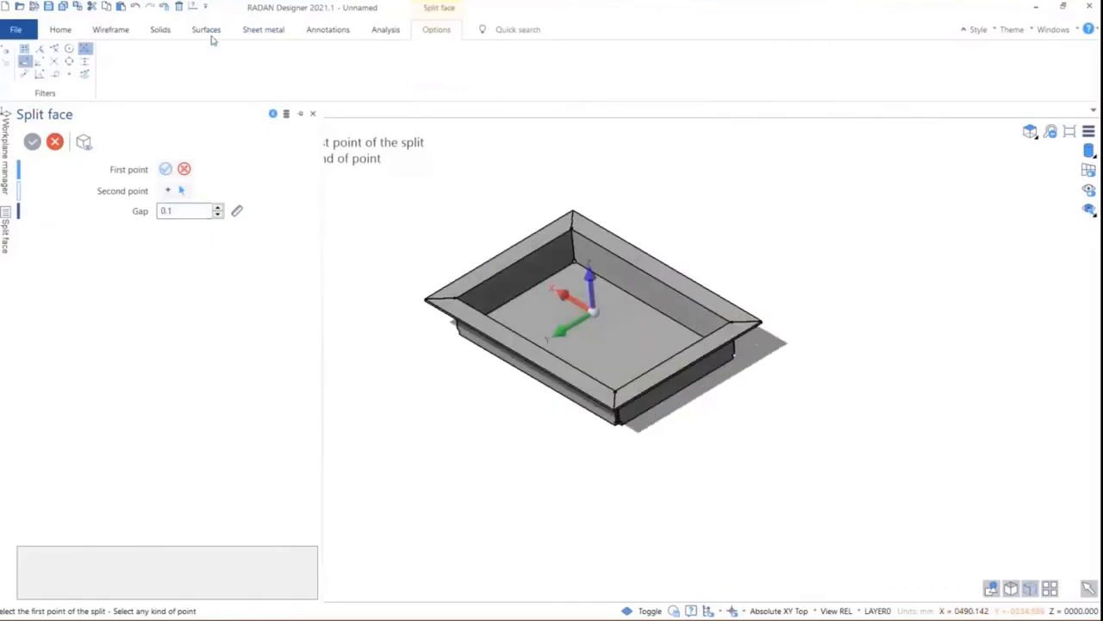
left_click(263, 29)
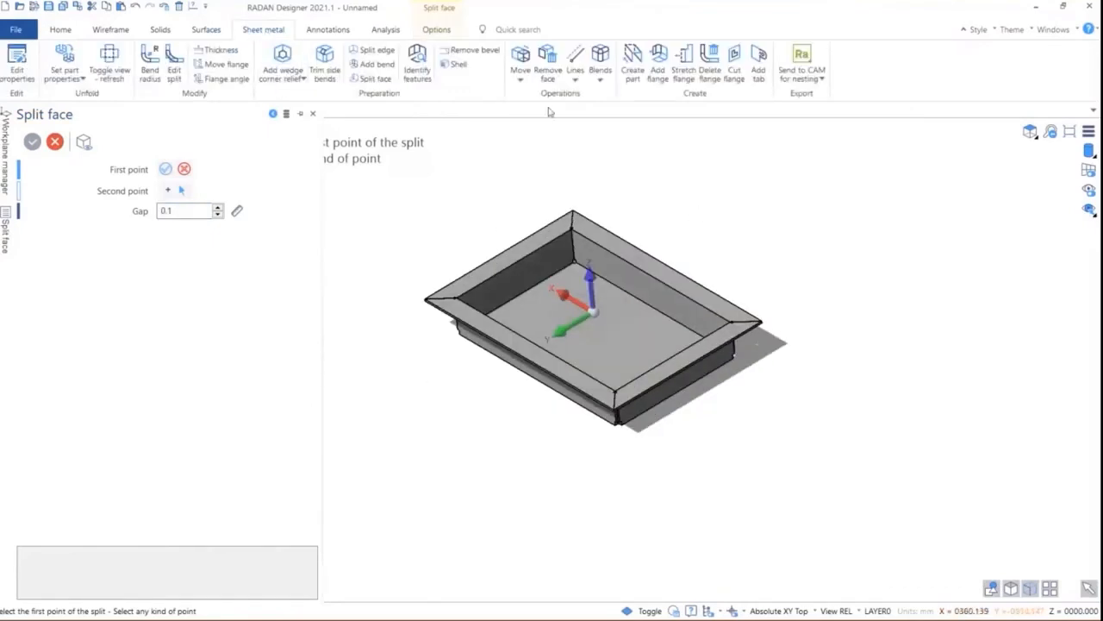
left_click(376, 64)
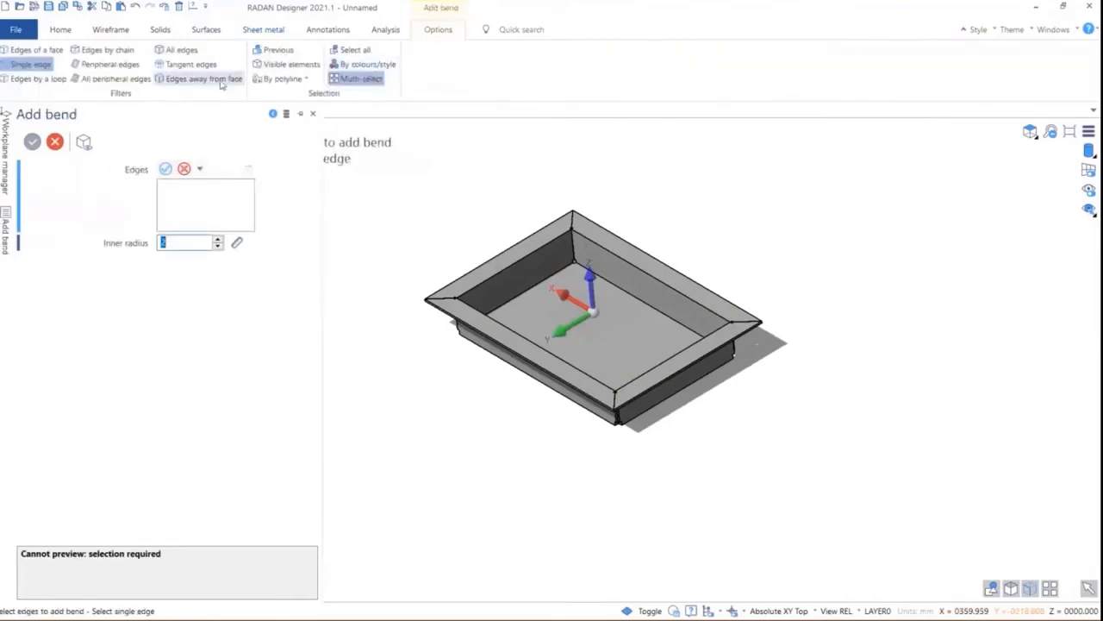
left_click(199, 53)
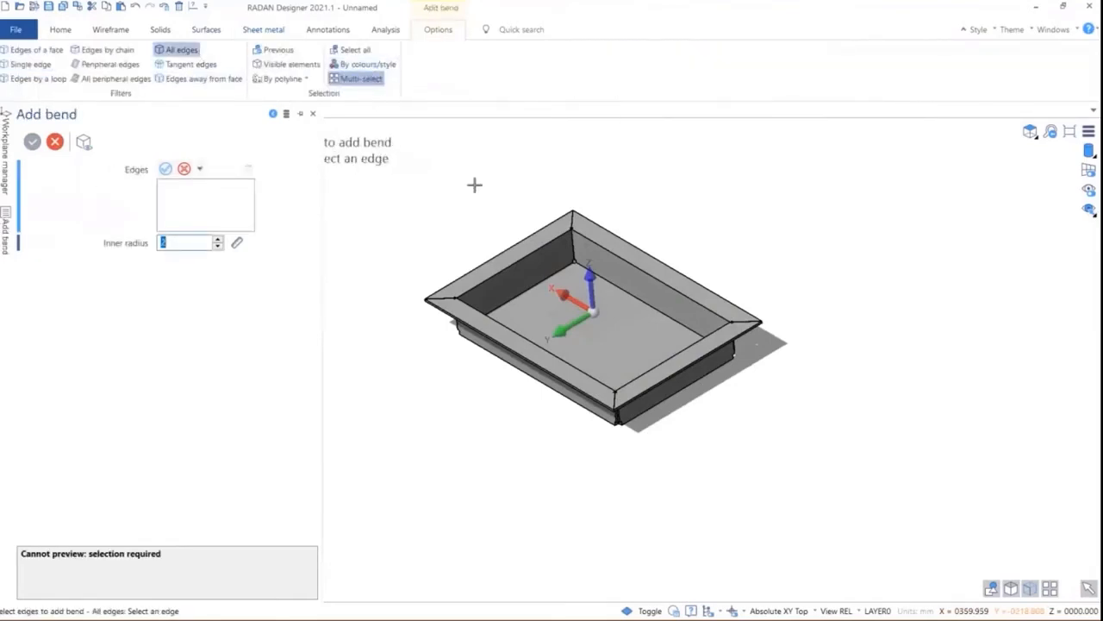
left_click(521, 259)
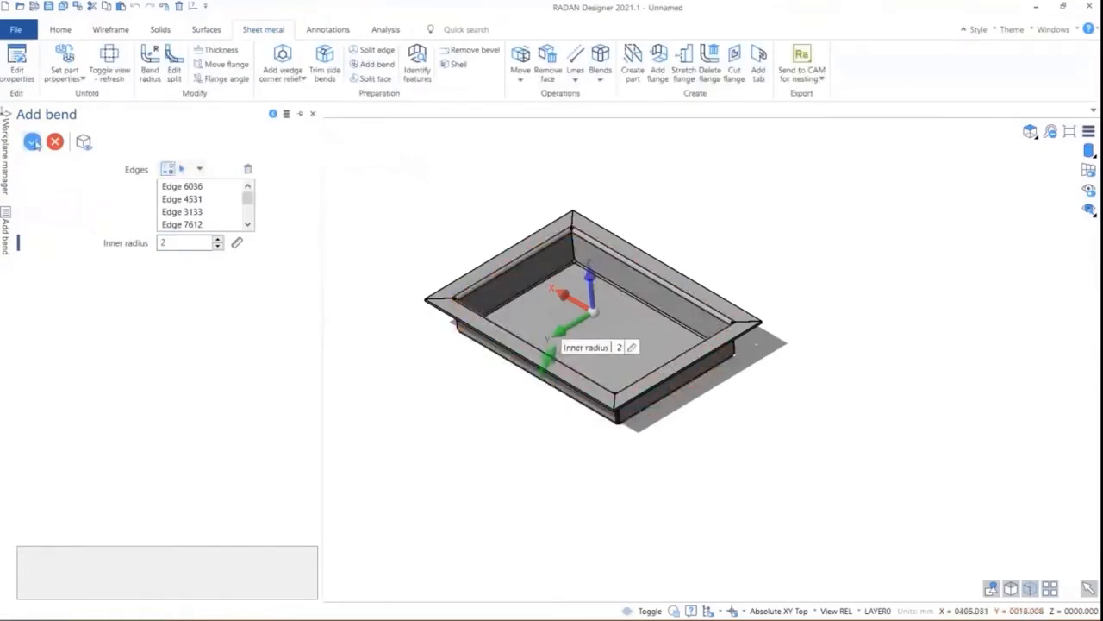
Set the box's unfold properties with its inner base as the primary face, using Default steel and a K-factor of 0.445.
scroll(557, 374, "down", 2)
middle_click_drag(557, 374, 575, 353)
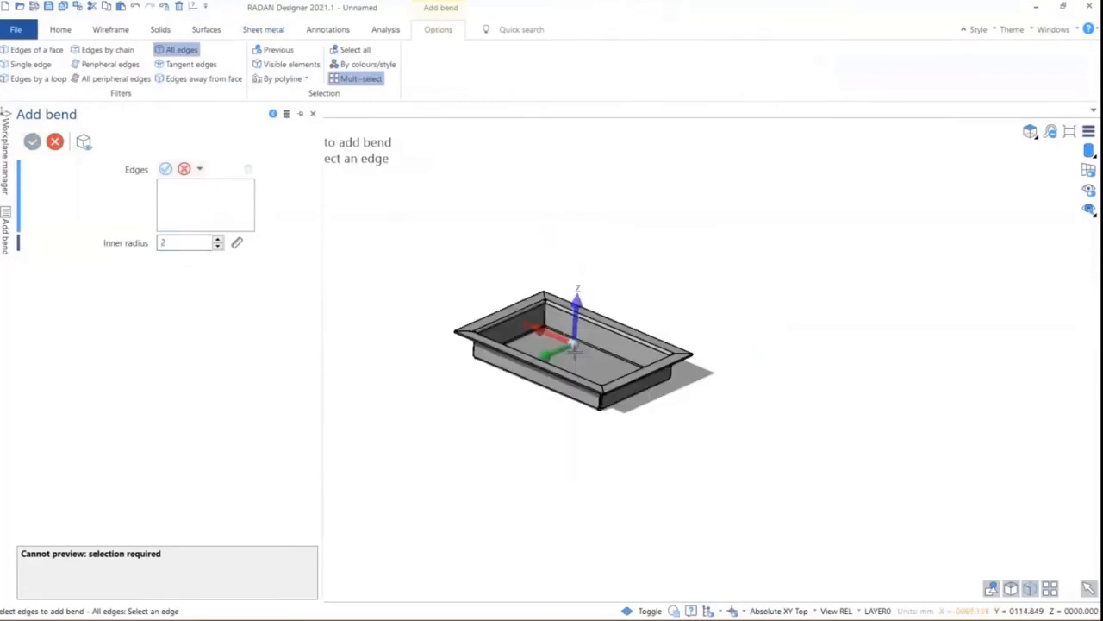
left_click(278, 31)
left_click(65, 61)
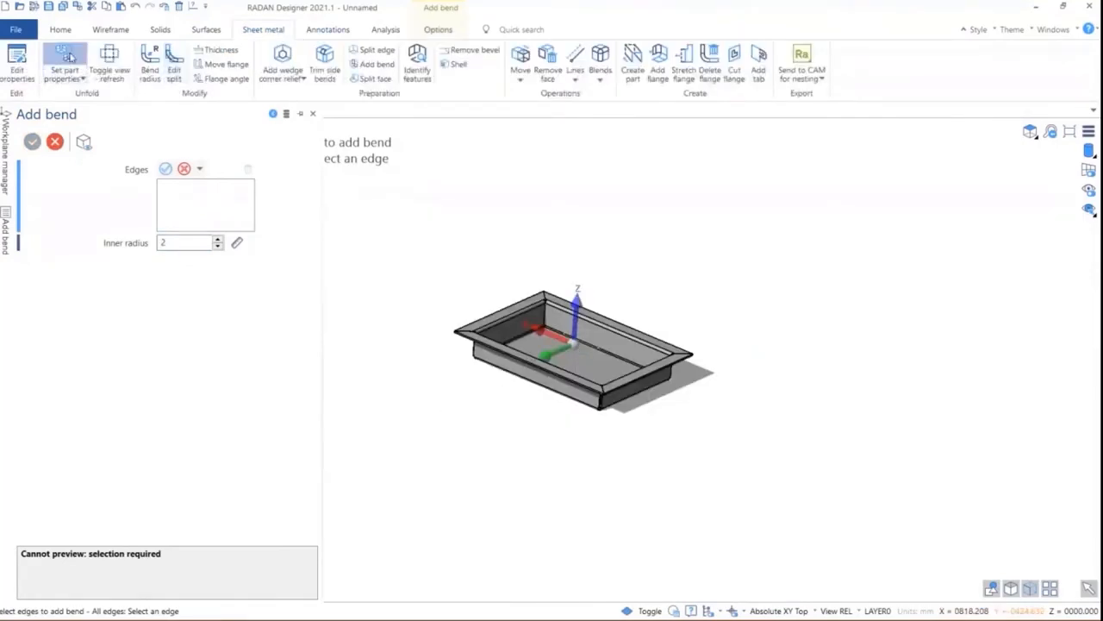
left_click(546, 347)
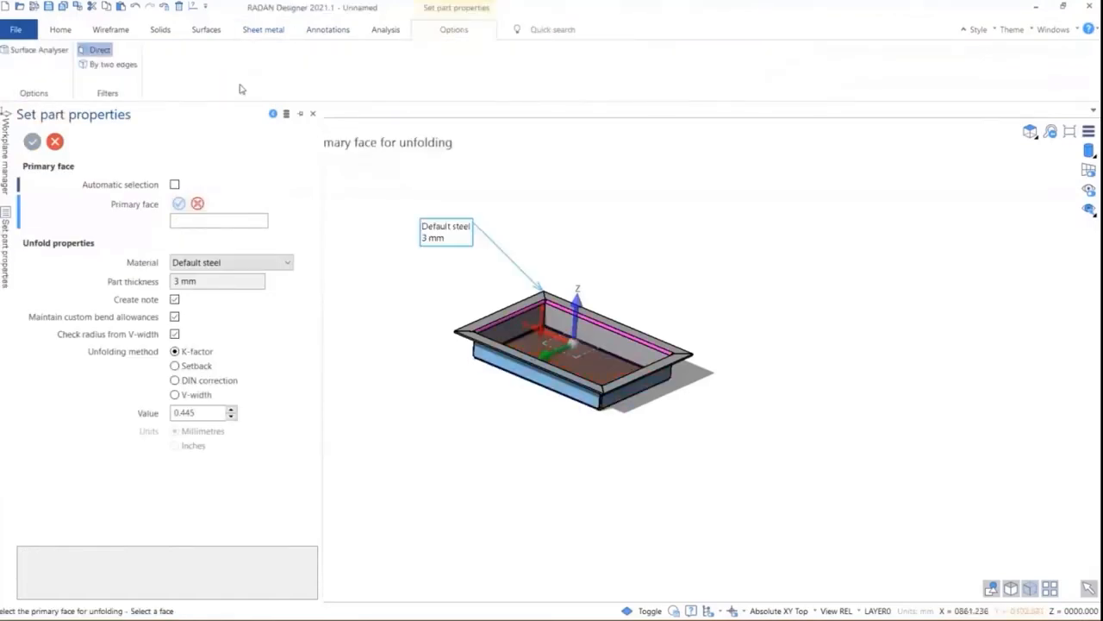
Switch the box from its folded model to its unfolded flat pattern.
middle_click_drag(435, 246, 455, 271)
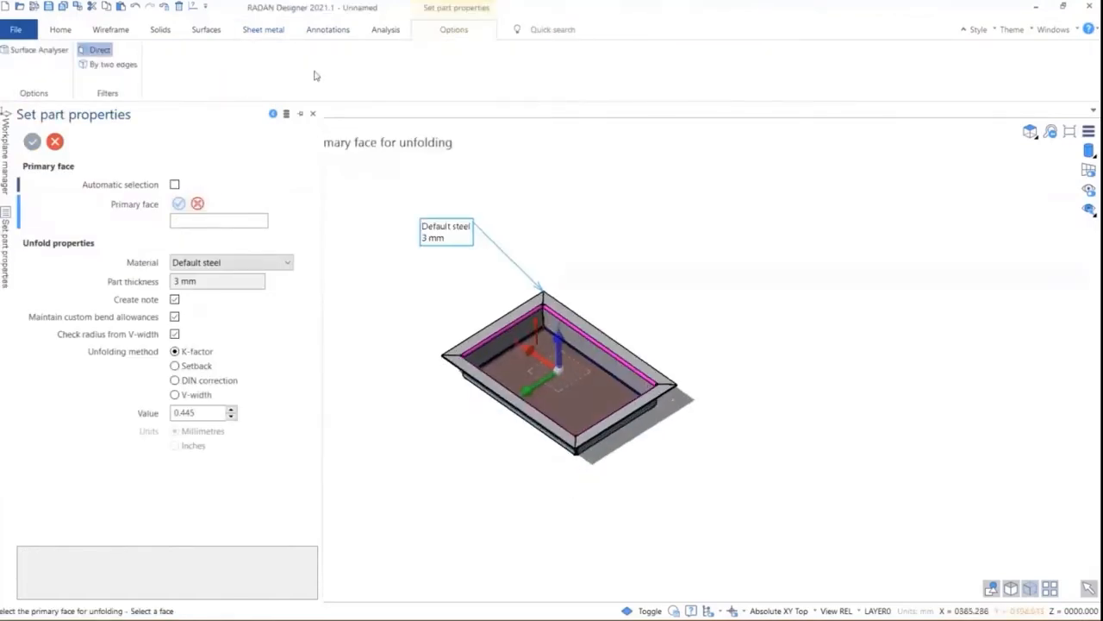
left_click(270, 35)
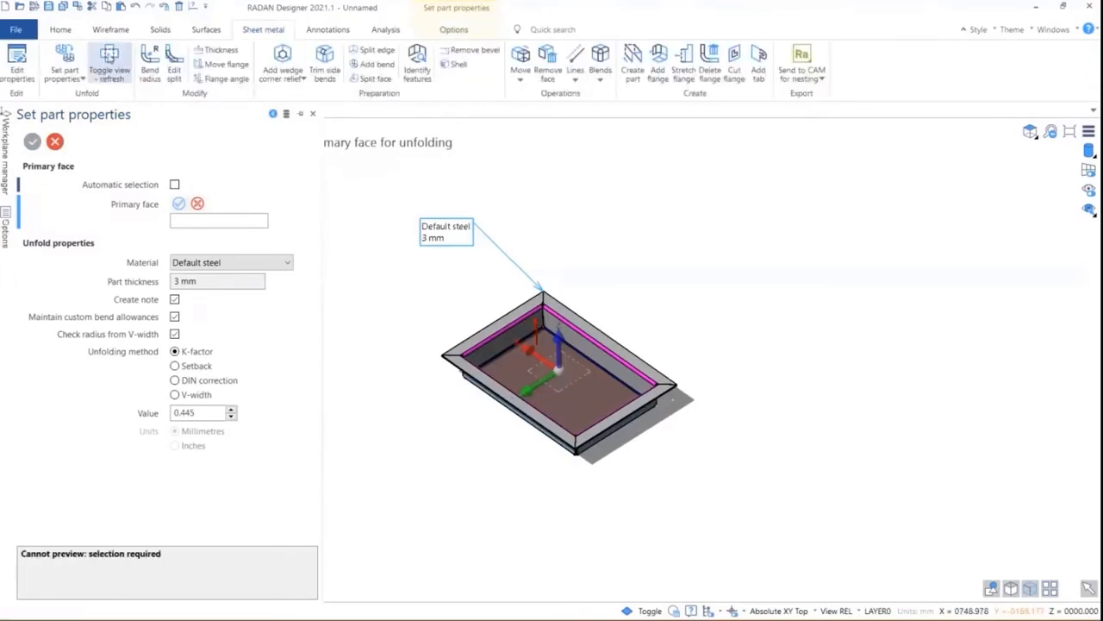
left_click(109, 62)
mouse_move(429, 363)
middle_mouse_down()
mouse_move(570, 469)
mouse_move(719, 346)
mouse_move(609, 309)
mouse_move(715, 316)
mouse_move(445, 413)
mouse_move(444, 450)
middle_mouse_up()
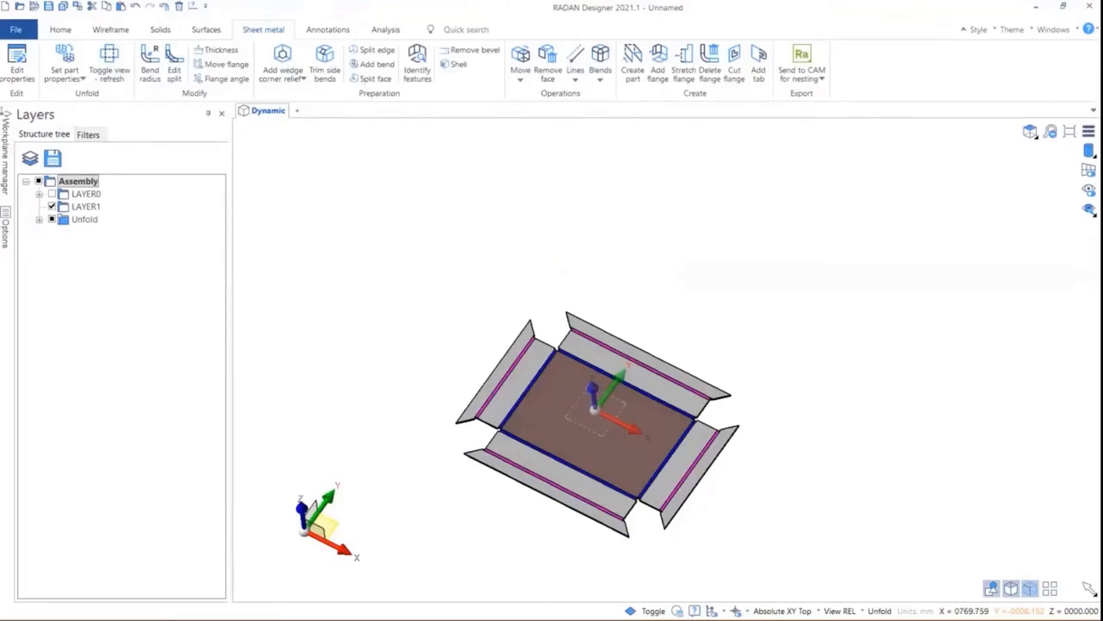
Close the box part without saving it and open Hopper1.stp from the recent files.
left_click(26, 30)
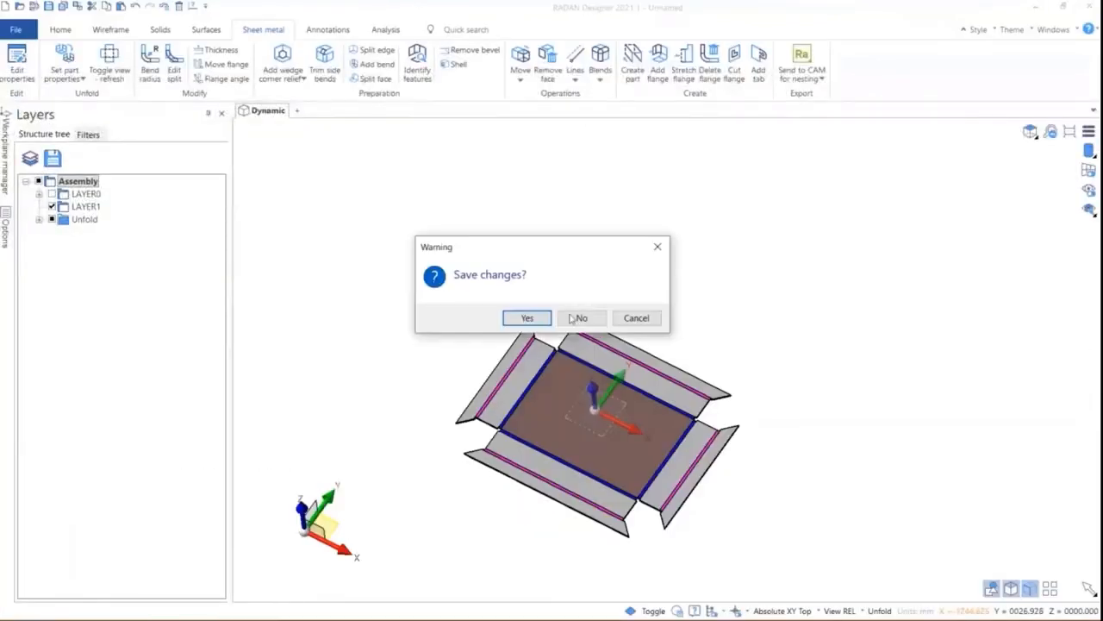
left_click(576, 318)
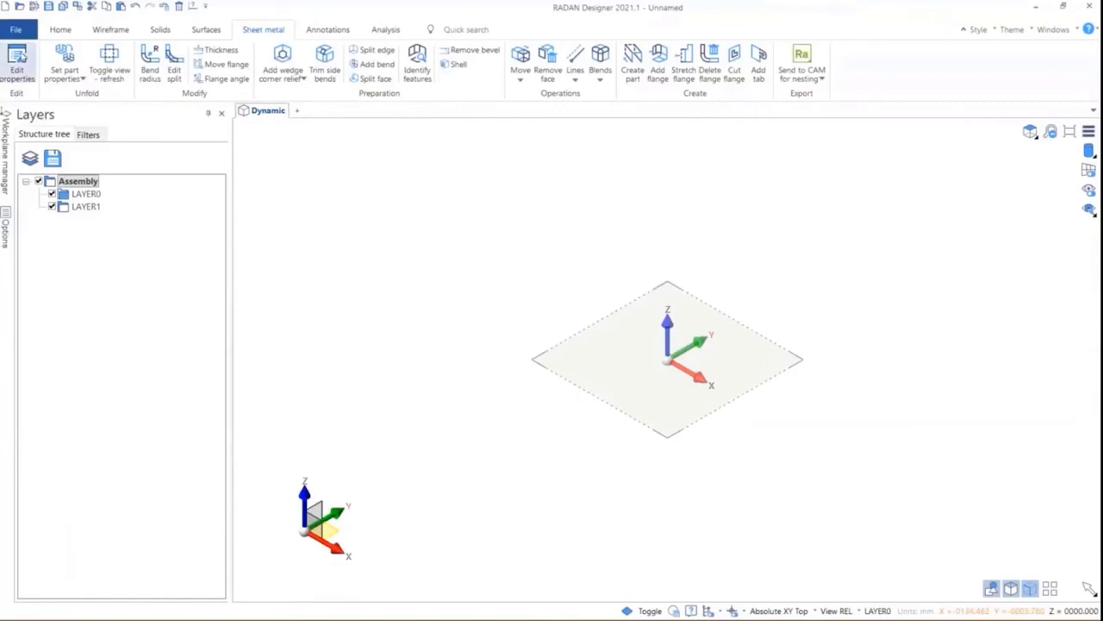
left_click(17, 31)
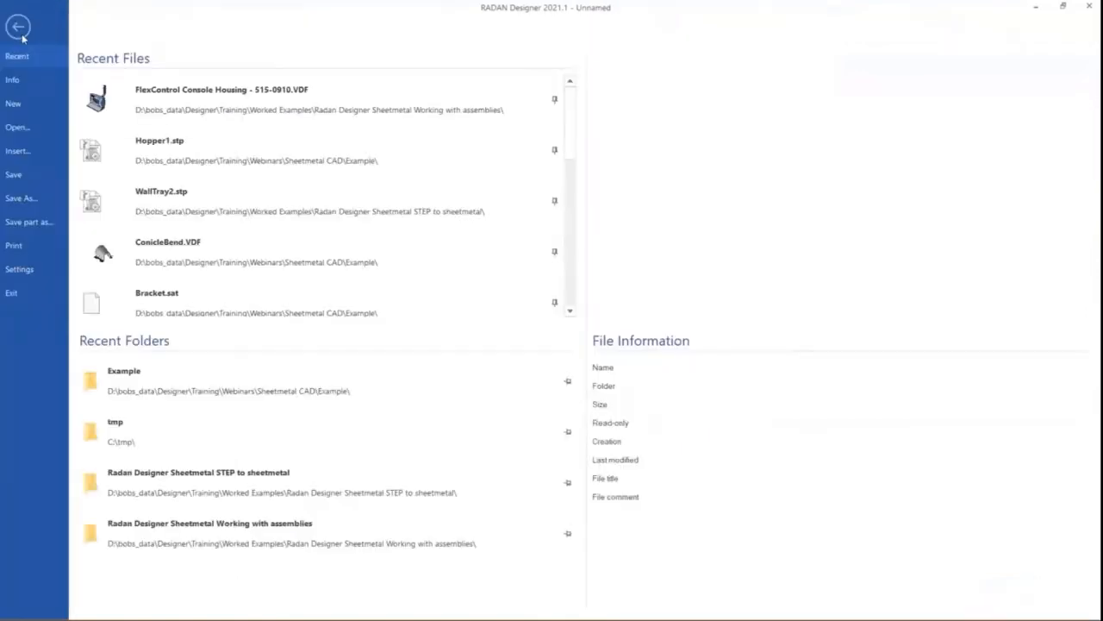
scroll(293, 198, "down", 5)
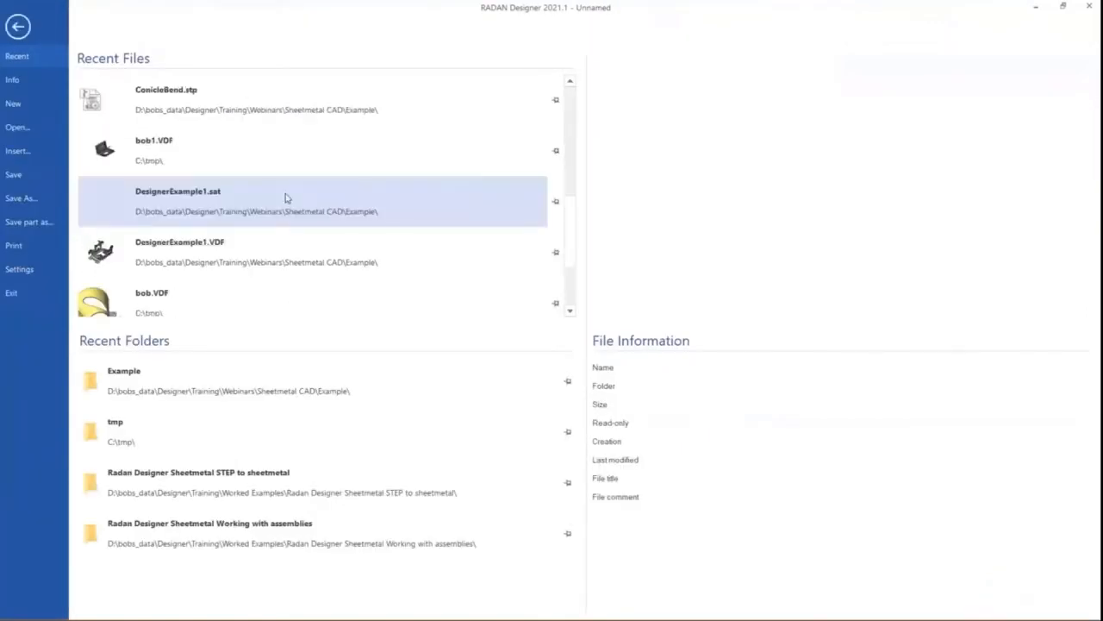
scroll(287, 199, "up", 5)
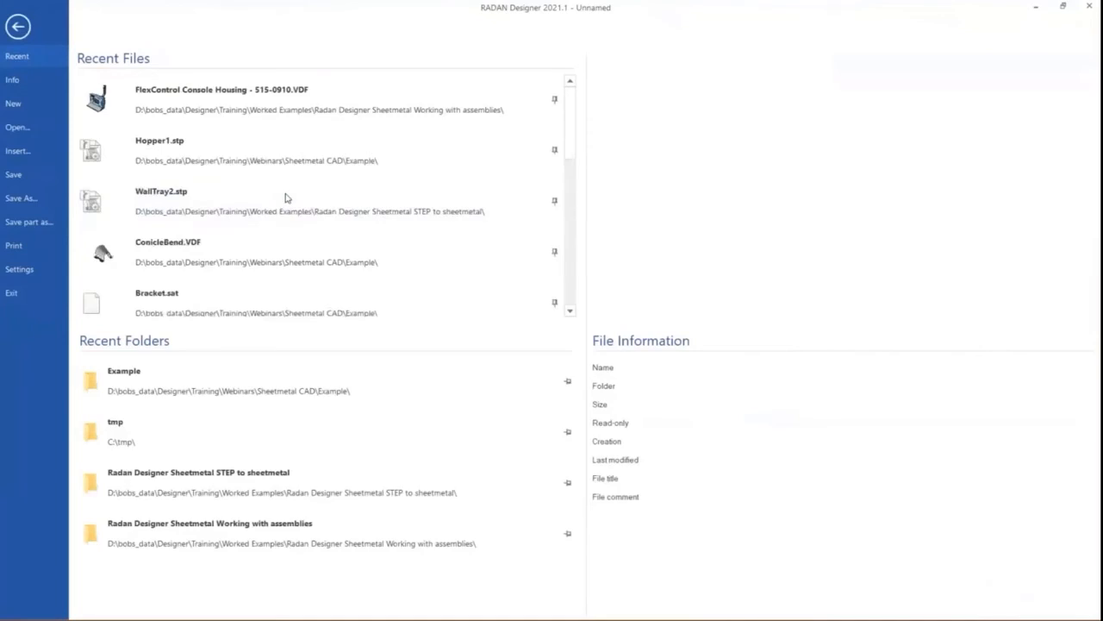
left_click(175, 163)
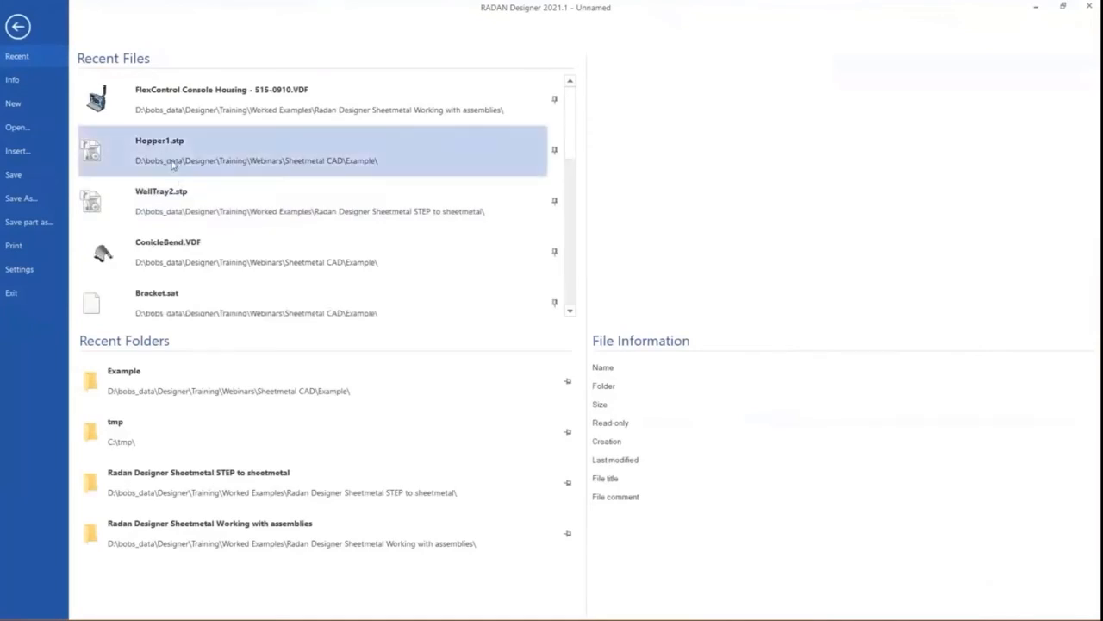
left_click(32, 141)
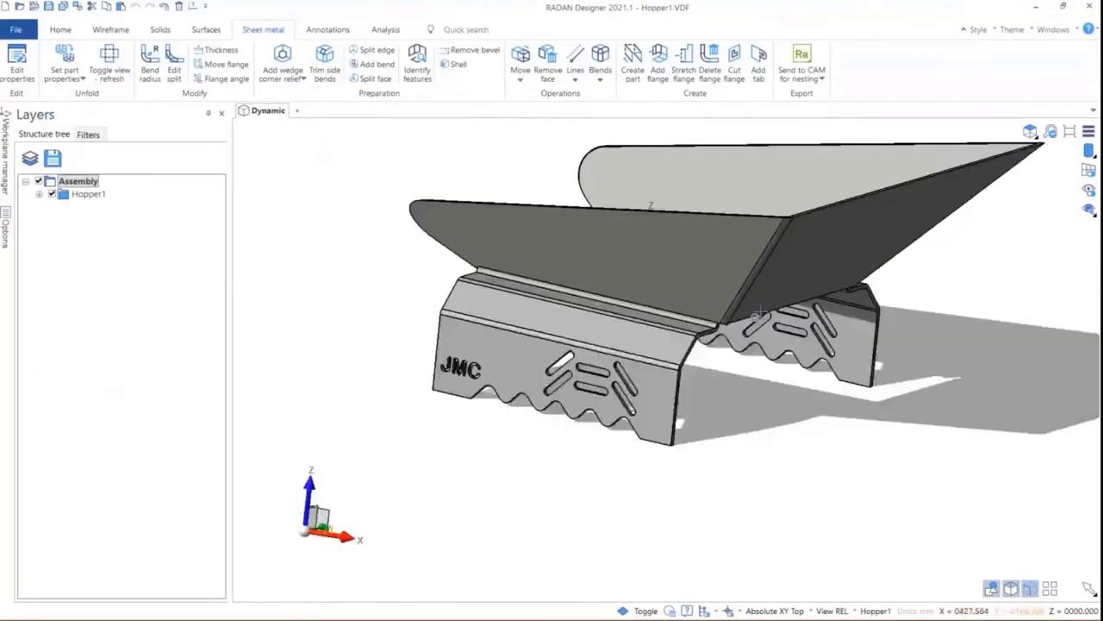
Set the hopper's unfold properties with the central sloping panel as the primary face, using Default steel and a K-factor of 0.445.
middle_click_drag(760, 315, 706, 313)
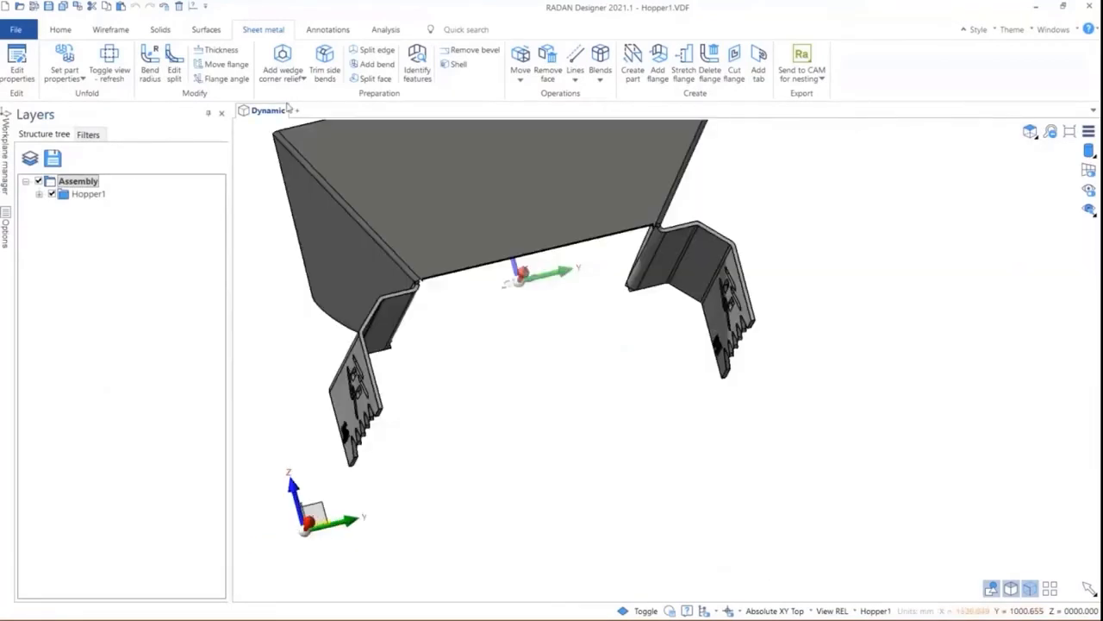
left_click(67, 57)
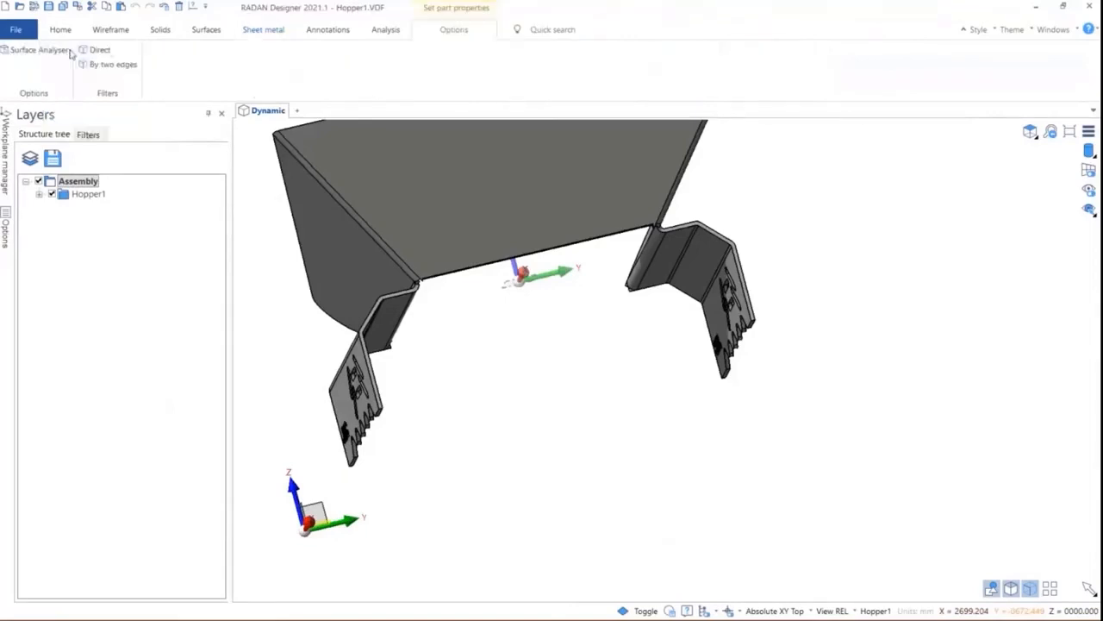
left_click(460, 209)
left_click(32, 141)
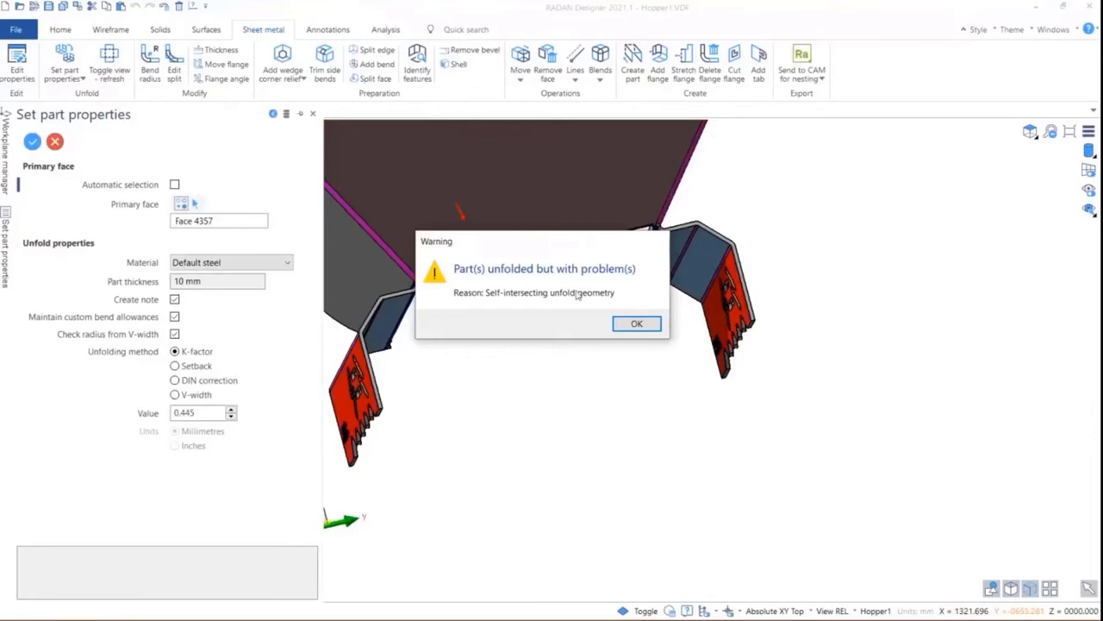
left_click(636, 324)
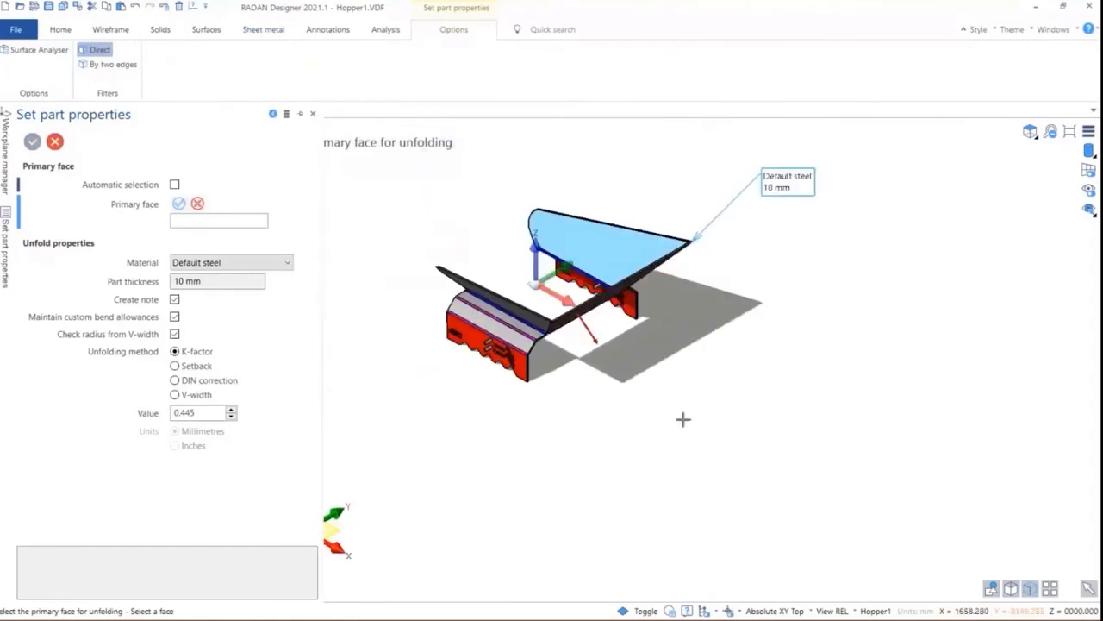
Switch to the hopper's unfolded pattern and examine the area where the two slotted side legs meet.
middle_click_drag(682, 419, 500, 189)
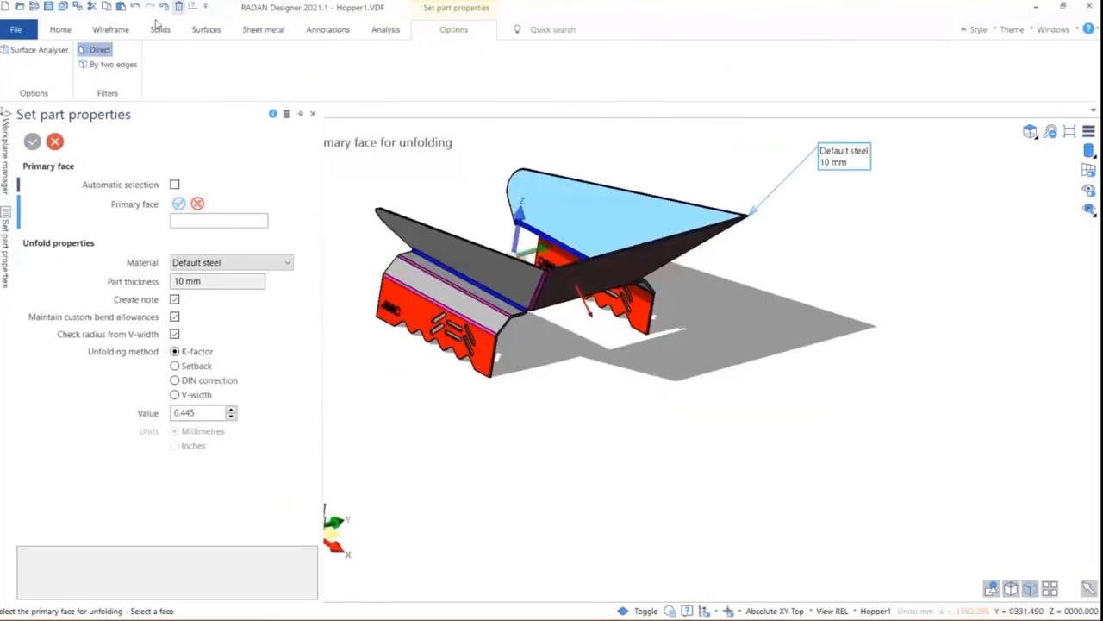
left_click(263, 29)
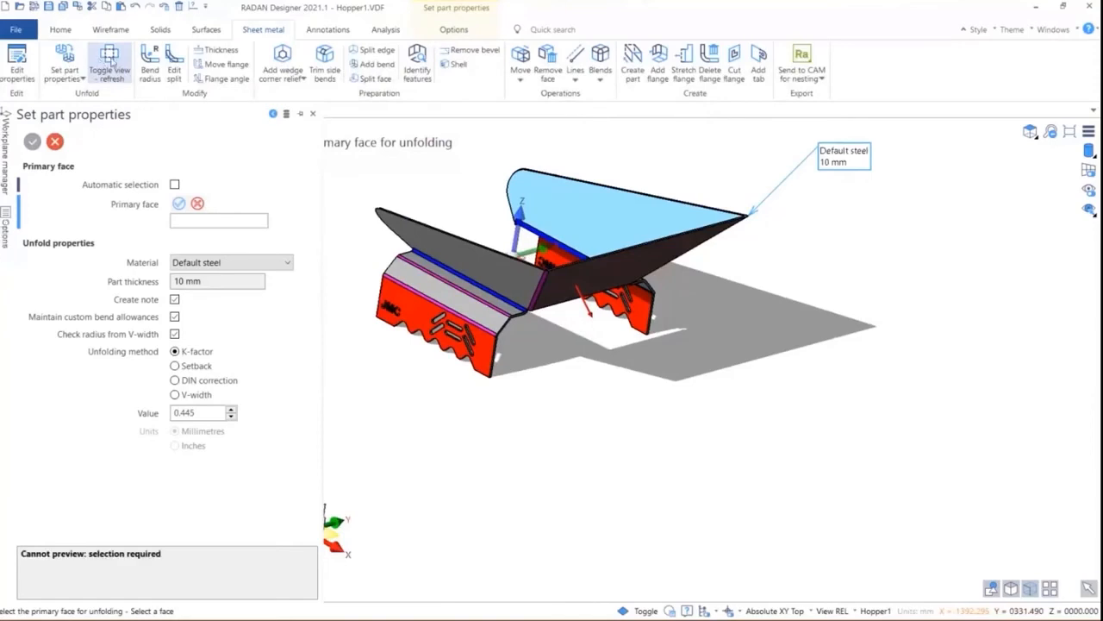
left_click(111, 62)
mouse_move(570, 339)
middle_mouse_down()
mouse_move(574, 286)
mouse_move(566, 336)
middle_mouse_up()
scroll(566, 336, "up", 3)
scroll(512, 397, "down", 3)
scroll(512, 387, "up", 4)
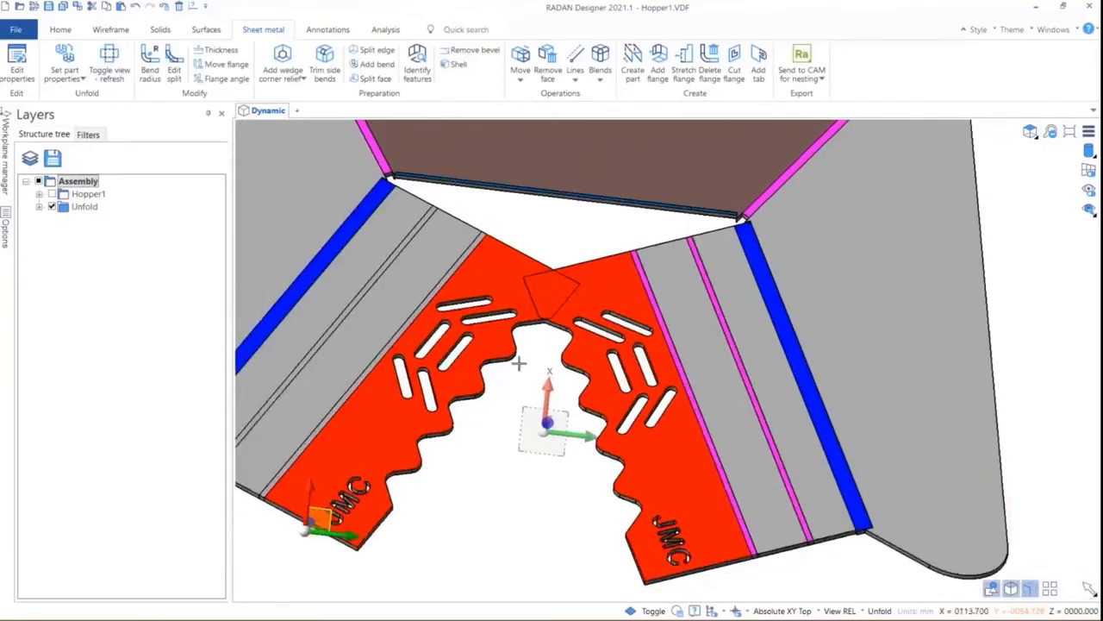
scroll(519, 363, "down", 4)
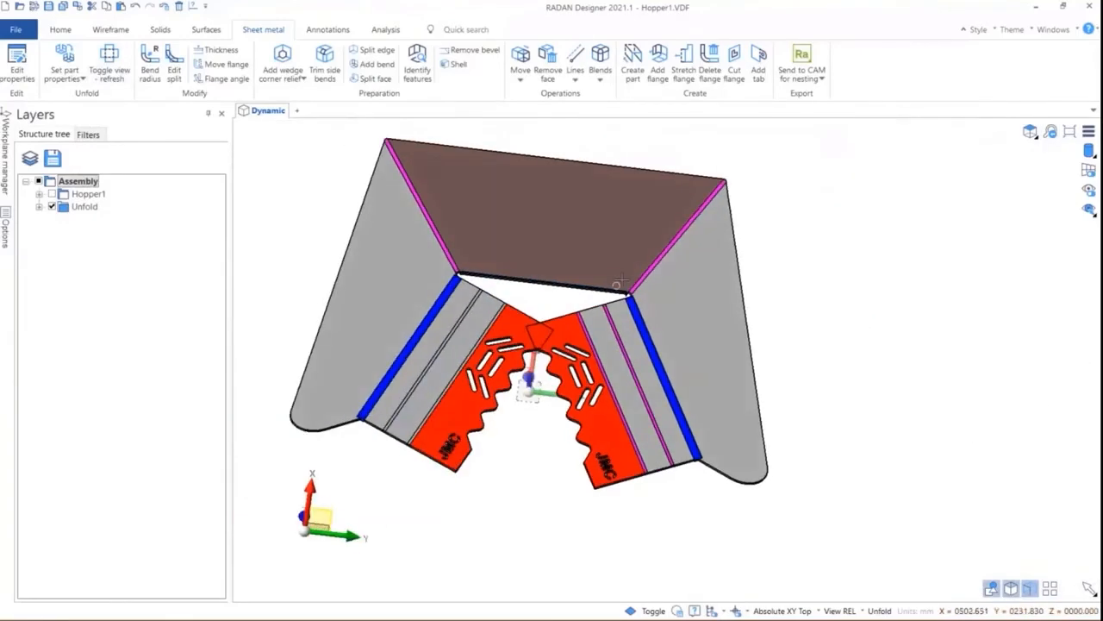
Return the hopper to its folded model and view it from the side showing both slotted legs.
mouse_move(617, 285)
middle_mouse_down()
mouse_move(633, 250)
mouse_move(694, 225)
middle_mouse_up()
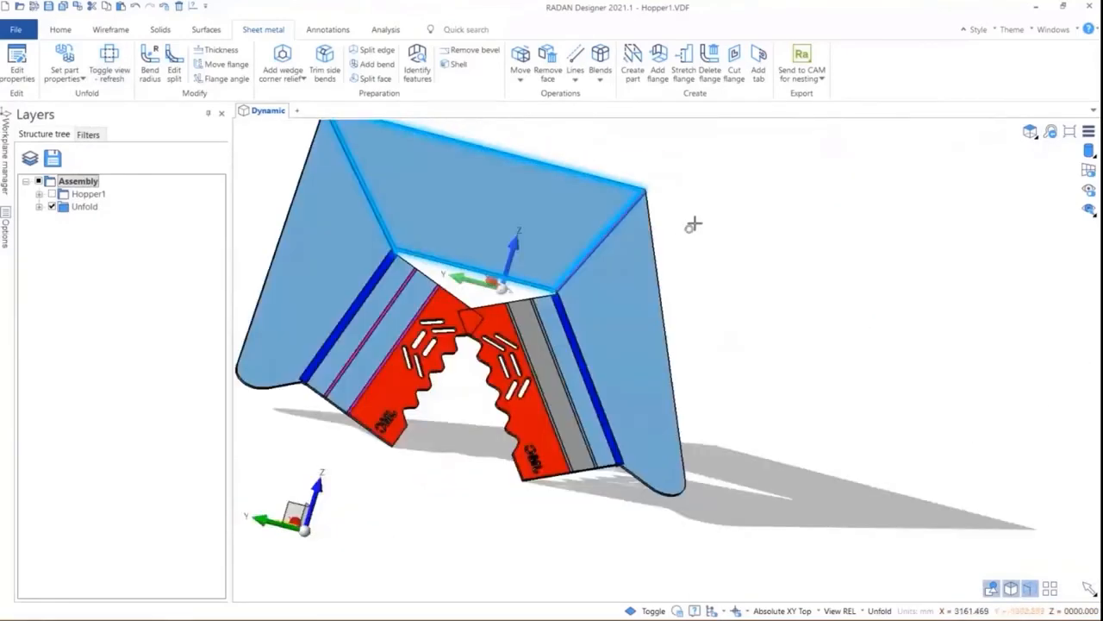
left_click(109, 69)
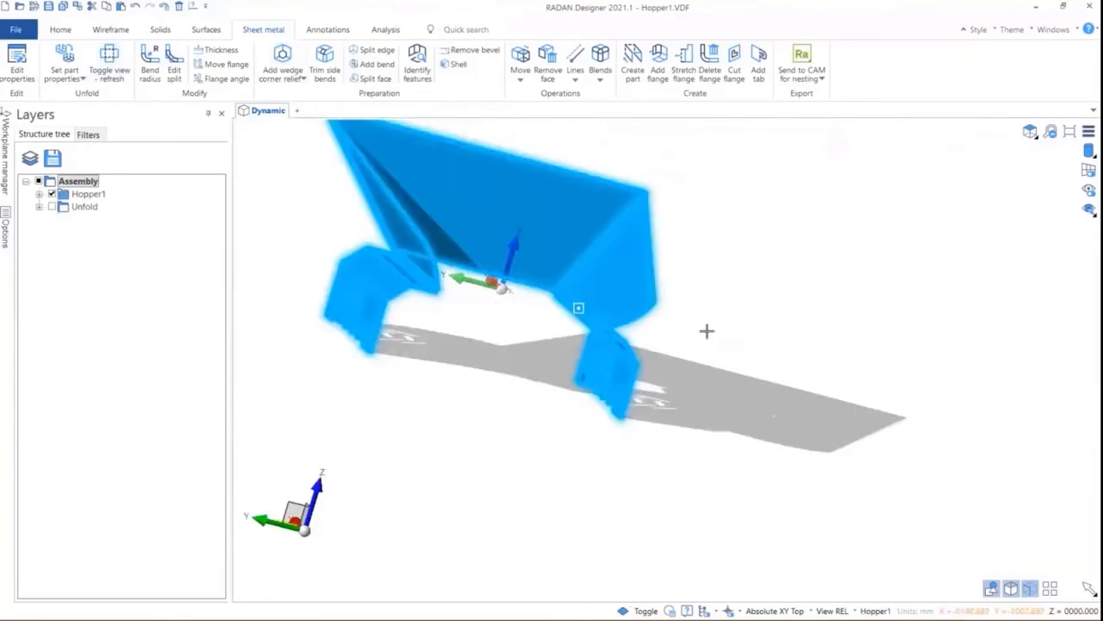
middle_click_drag(698, 330, 548, 308)
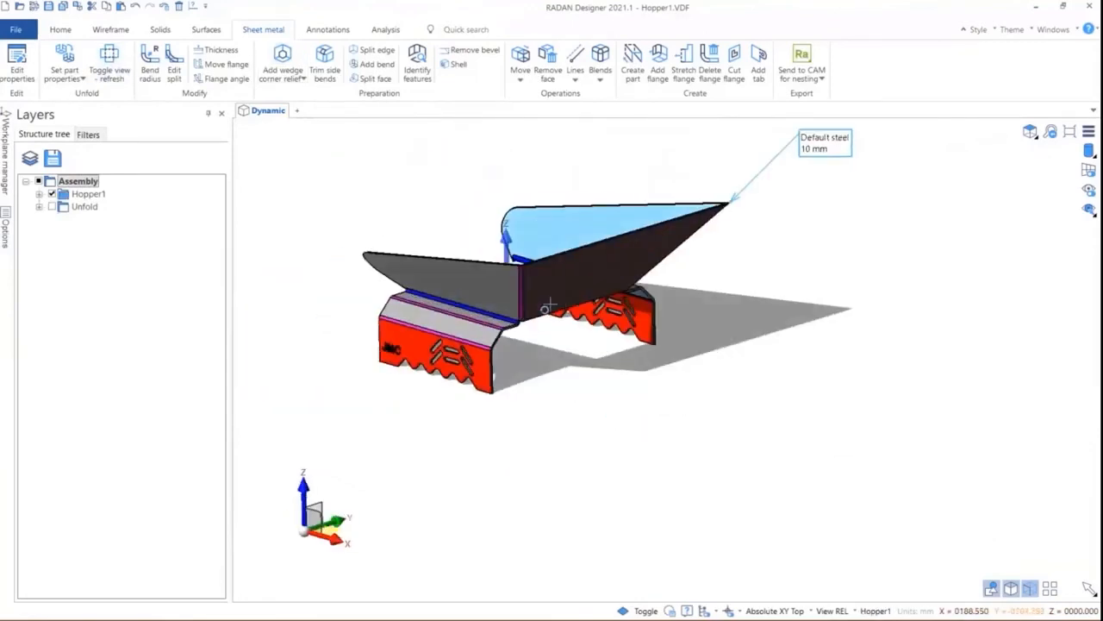
Start a 100 mm distance-mode chamfer, selecting the single lower outer corner edge of the nearer red slotted leg.
scroll(548, 308, "up", 5)
scroll(373, 333, "up", 2)
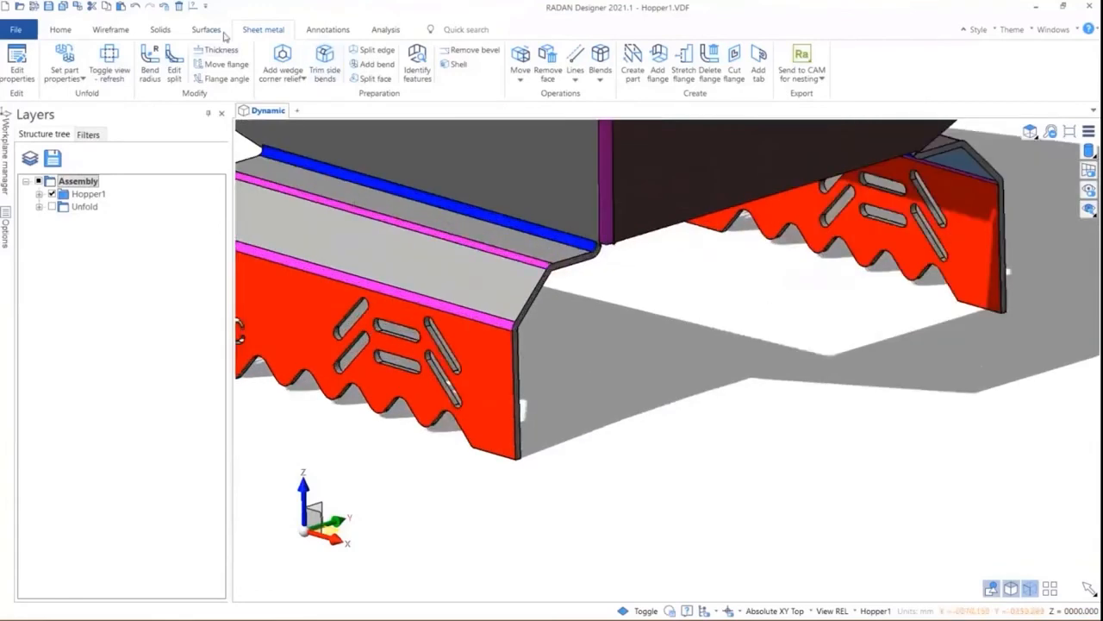
left_click(160, 31)
left_click(299, 61)
scroll(584, 460, "up", 5)
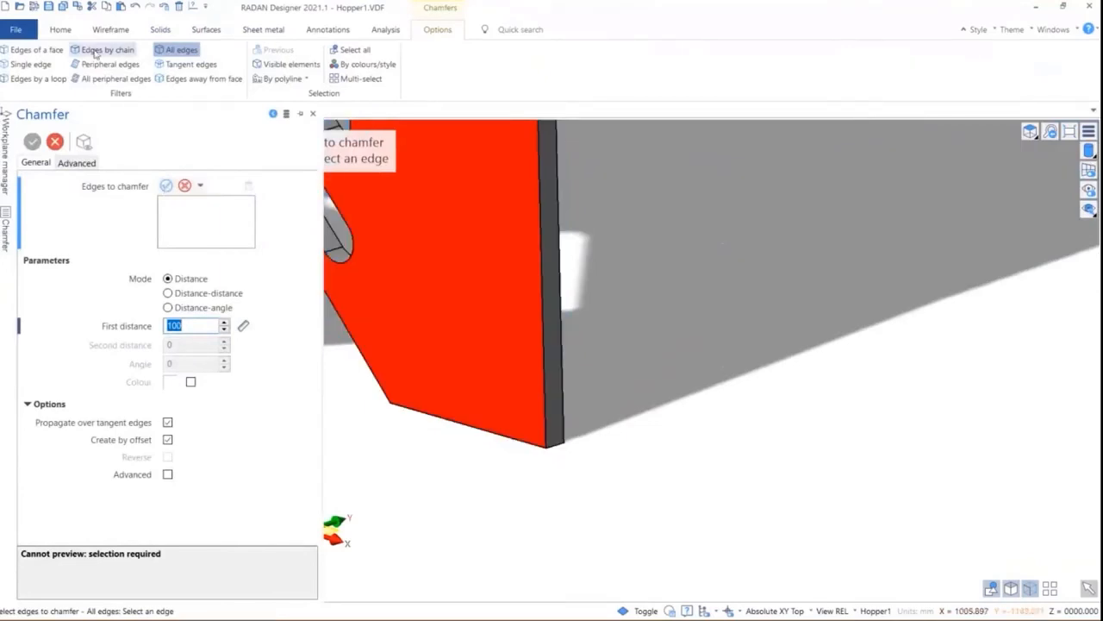
left_click(30, 64)
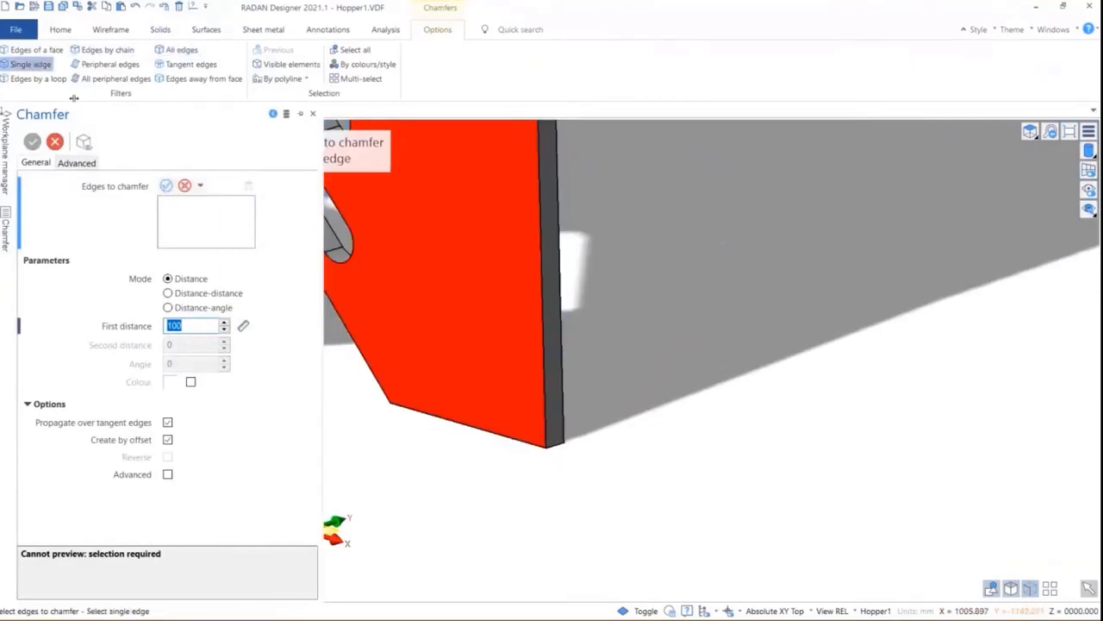
left_click(554, 448)
scroll(572, 345, "down", 5)
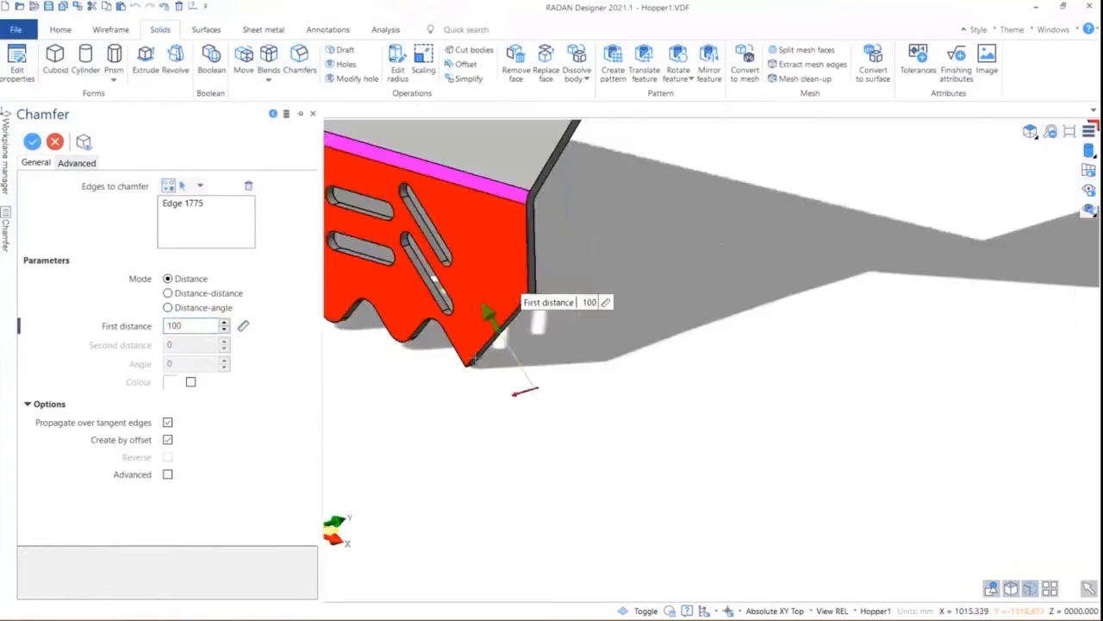
Add the matching lower corner edge of the far slotted leg and apply the 100 mm chamfer to both.
left_click(183, 188)
scroll(690, 293, "up", 3)
scroll(681, 287, "up", 4)
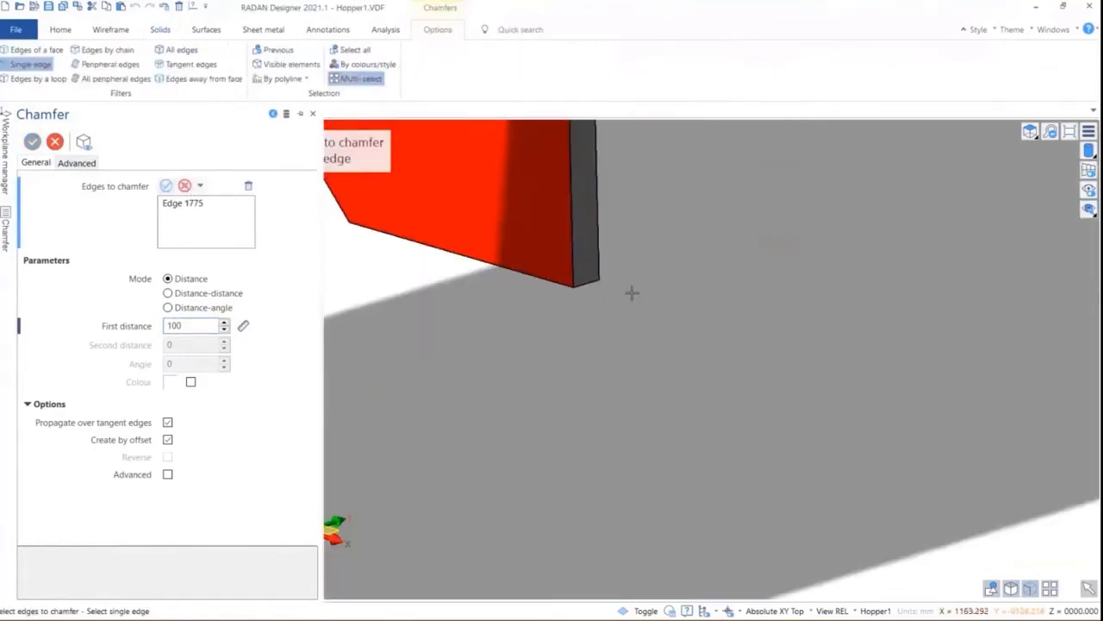
left_click(586, 283)
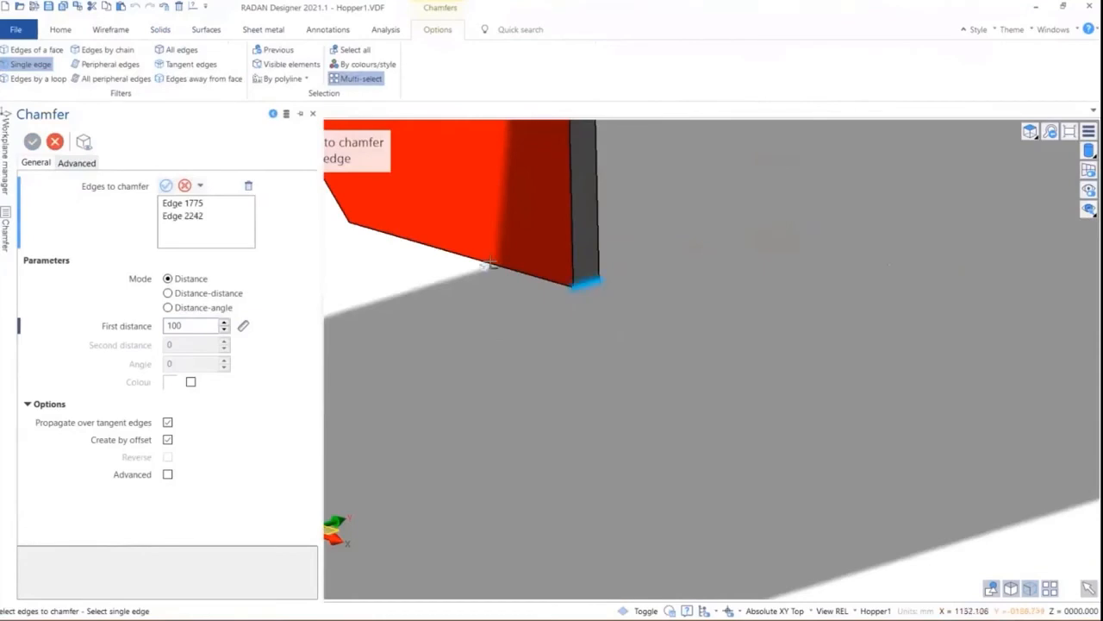
left_click(164, 187)
scroll(767, 414, "down", 6)
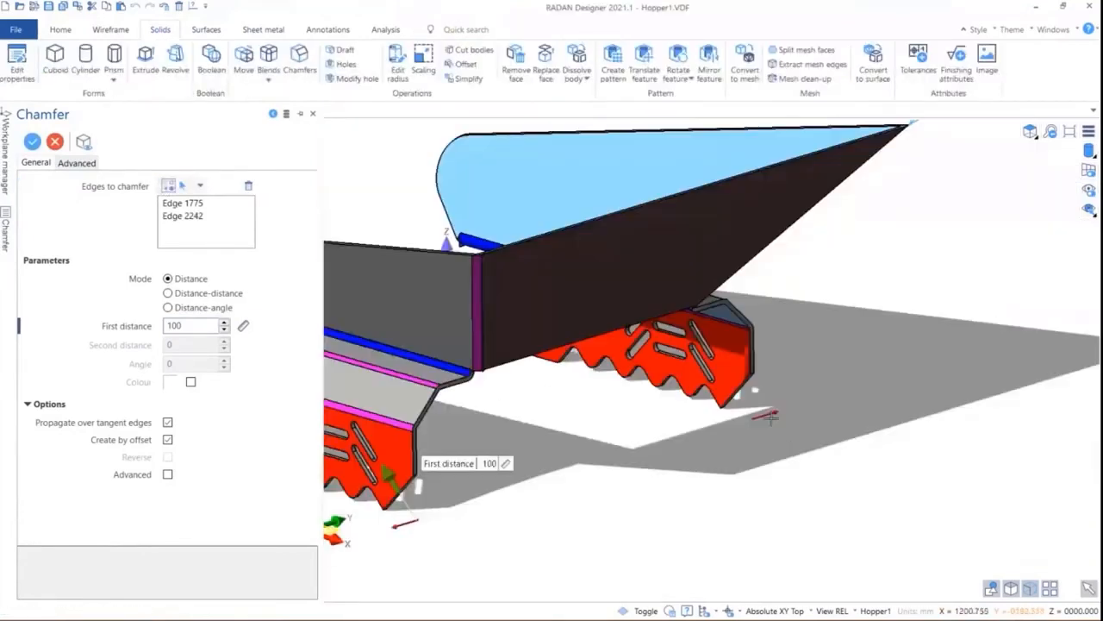
left_click(31, 142)
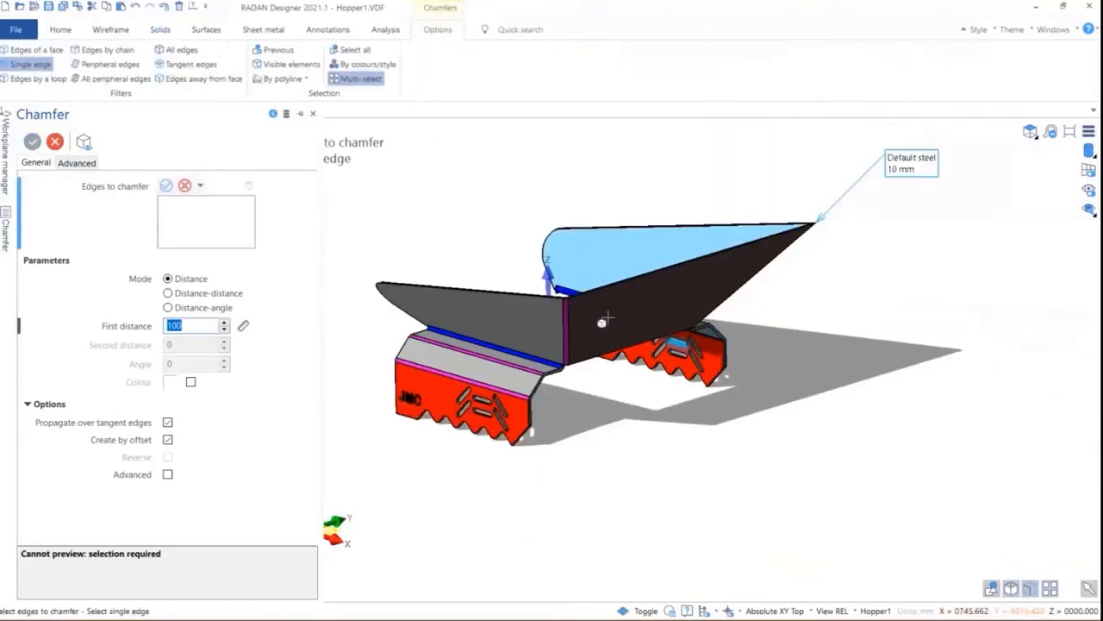
Refresh the hopper's unfold, show the flat pattern and examine the area where the chamfered legs meet.
left_click(260, 34)
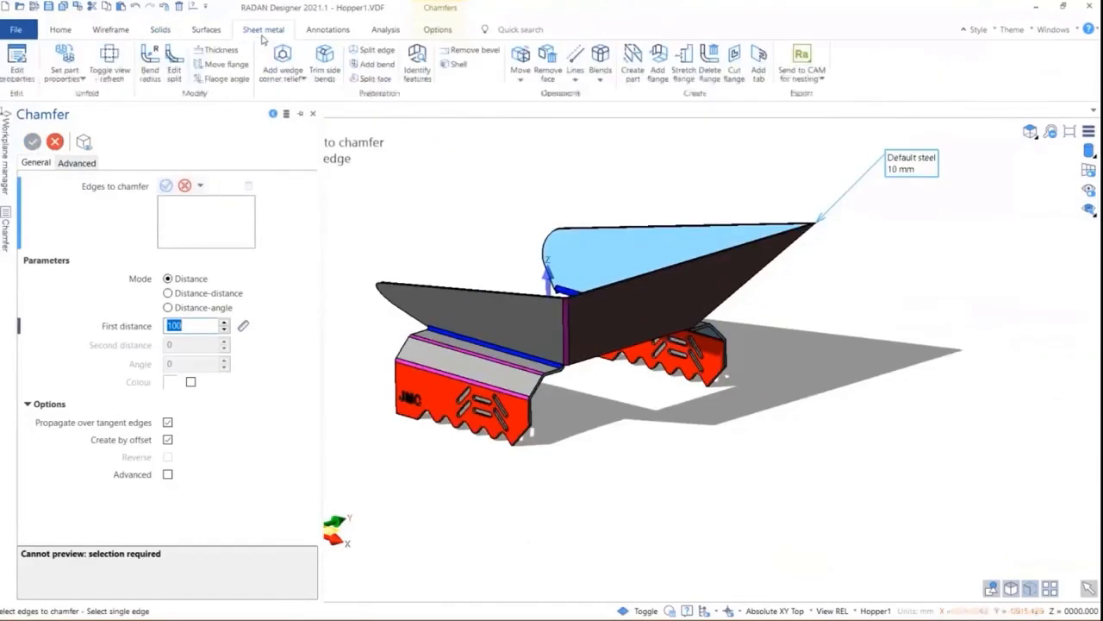
left_click(109, 54)
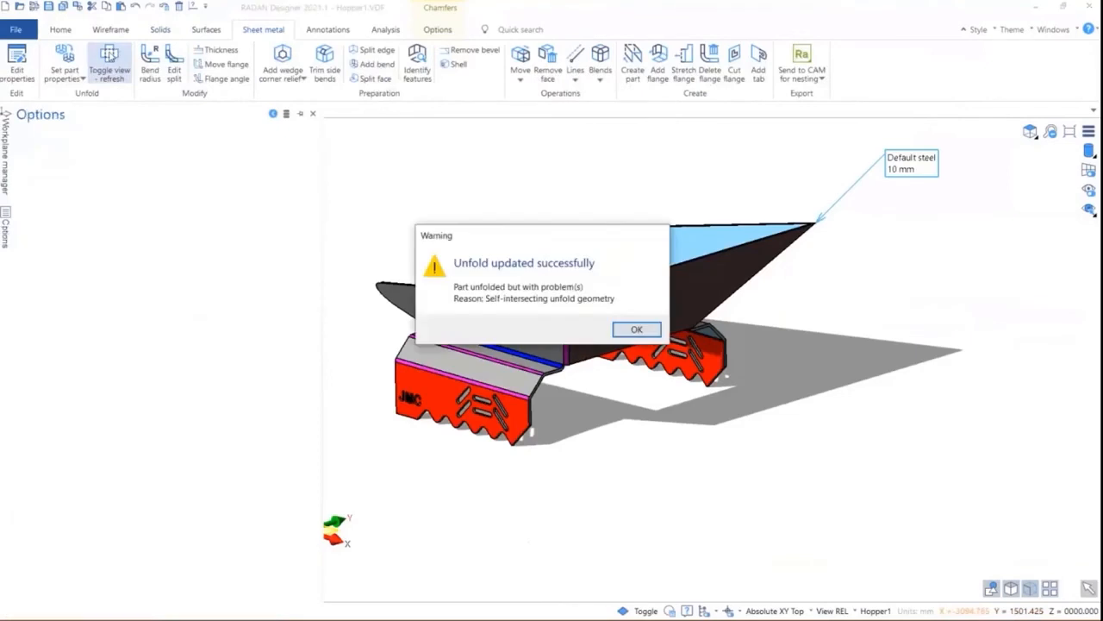
left_click(633, 329)
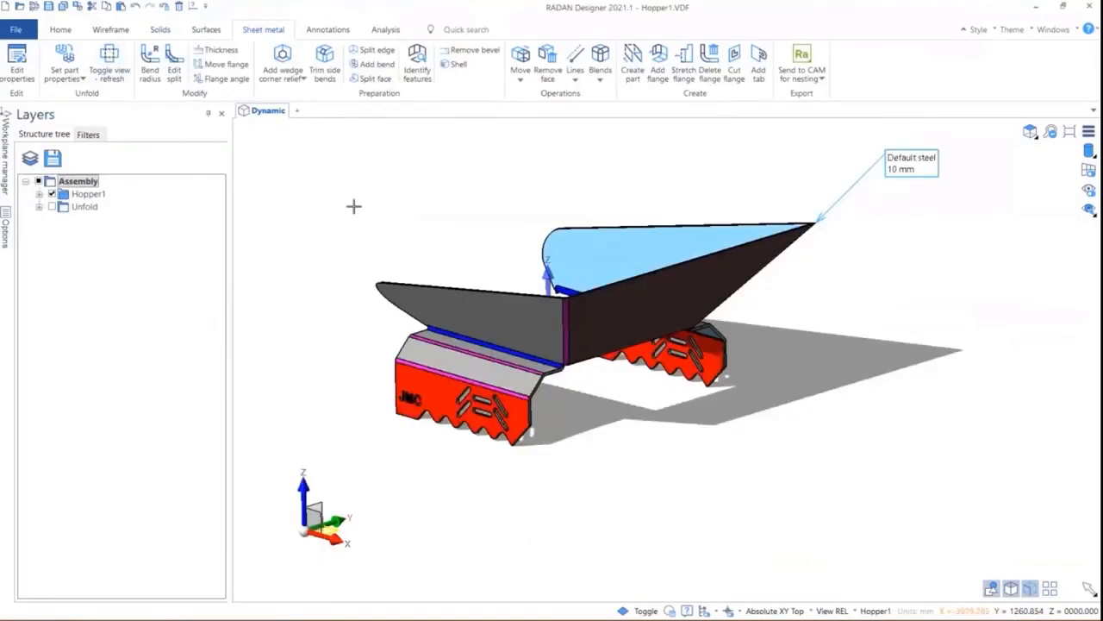
left_click(110, 57)
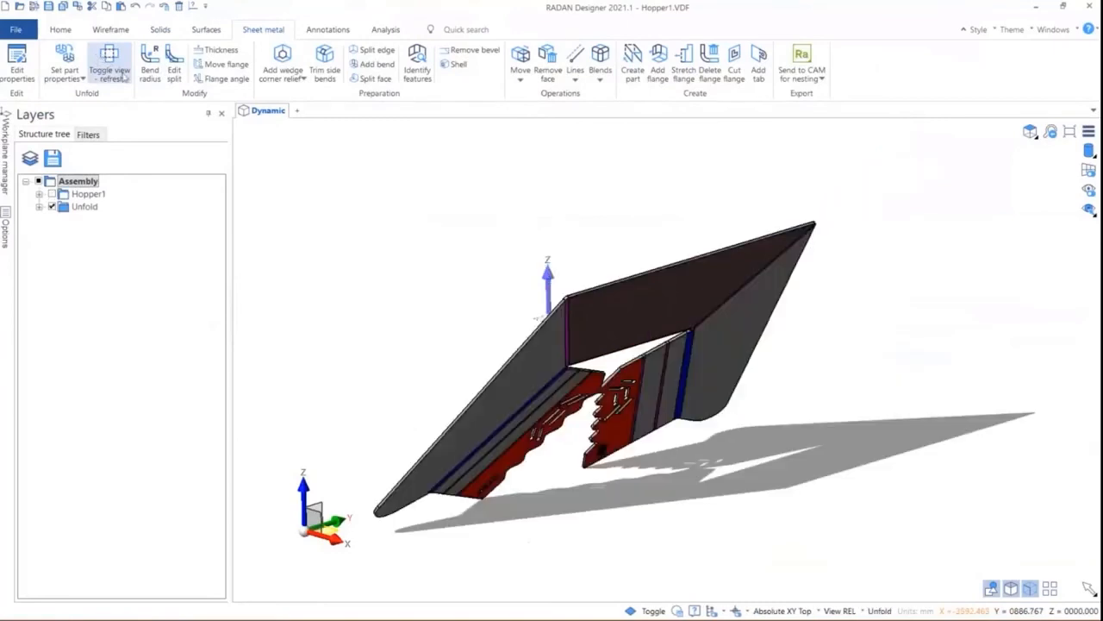
scroll(635, 414, "up", 3)
scroll(571, 382, "up", 5)
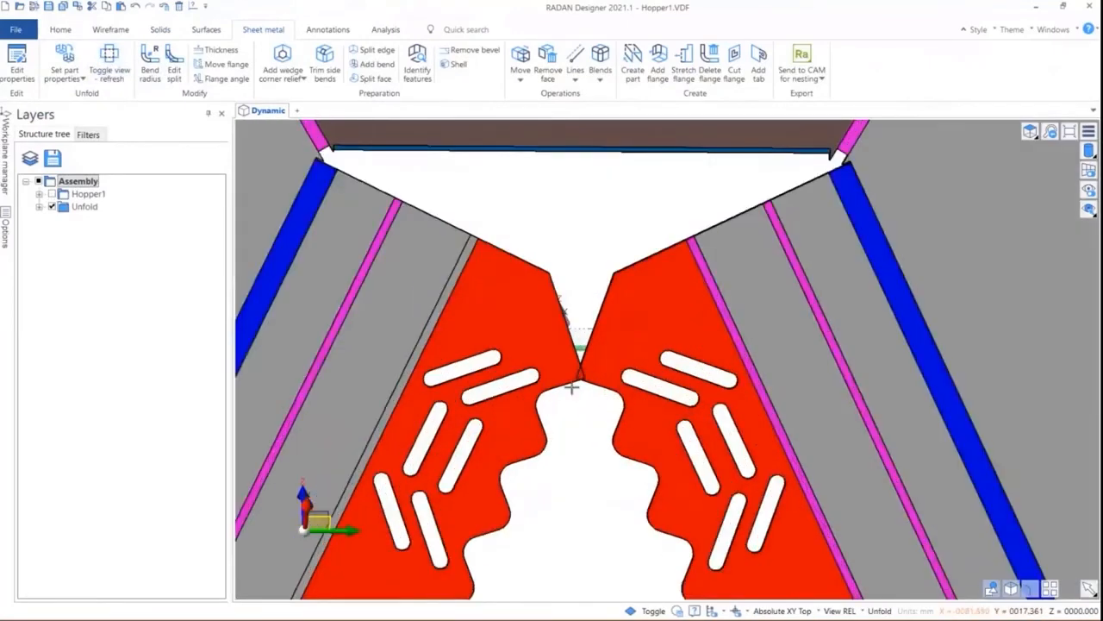
scroll(571, 382, "down", 8)
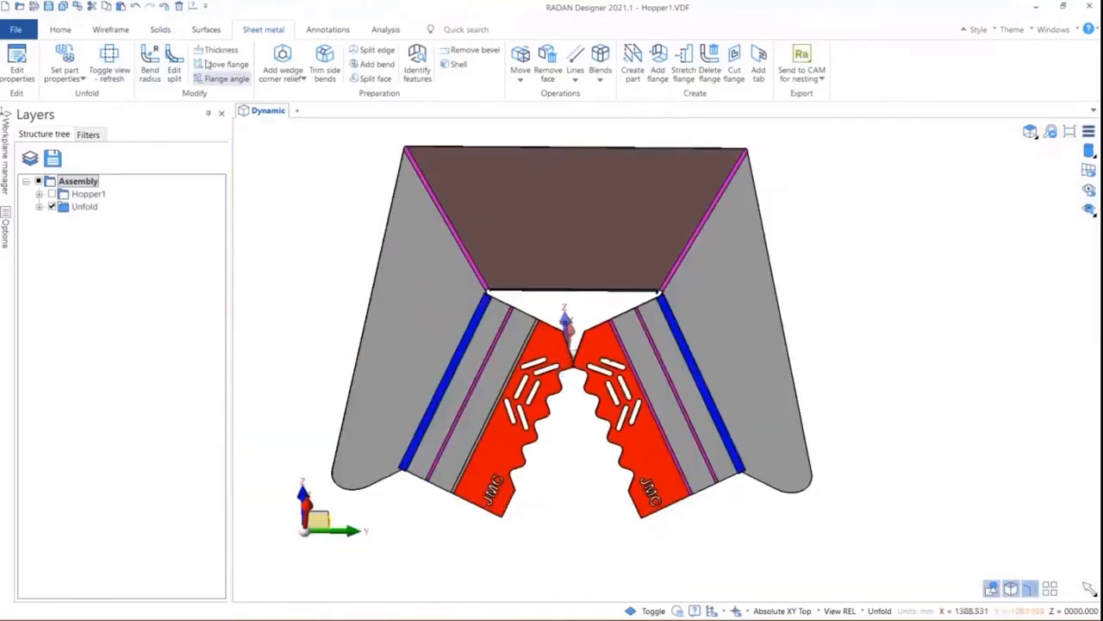
Undo the switch to the flat pattern and view the chamfered corner of one slotted leg on the folded hopper.
left_click(136, 7)
middle_click_drag(505, 374, 507, 296)
scroll(507, 296, "up", 3)
scroll(507, 298, "down", 1)
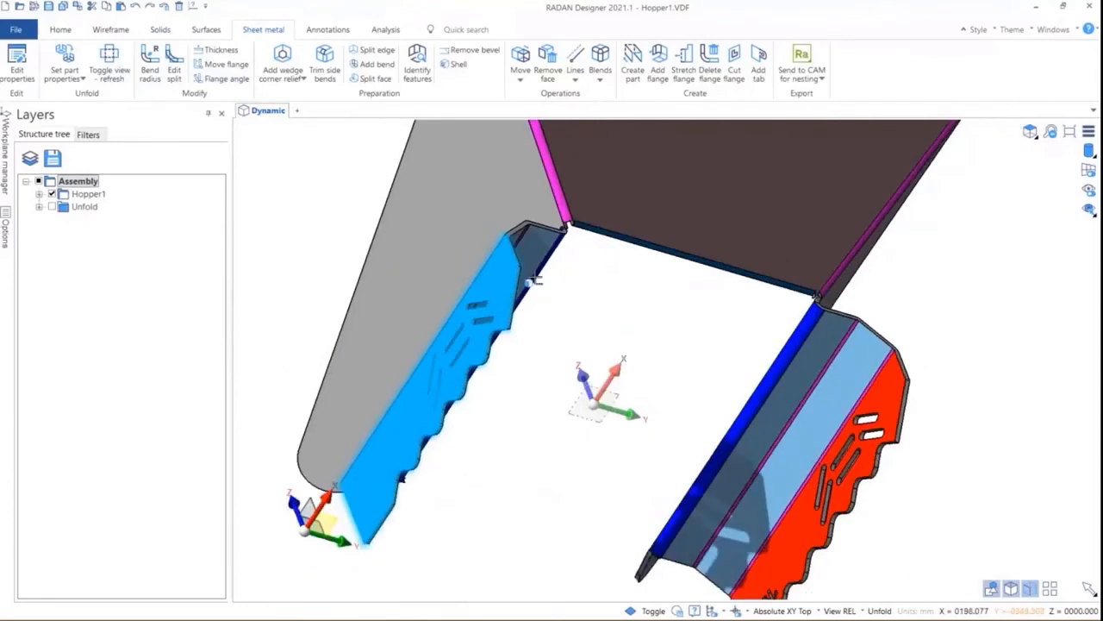
scroll(534, 276, "up", 3)
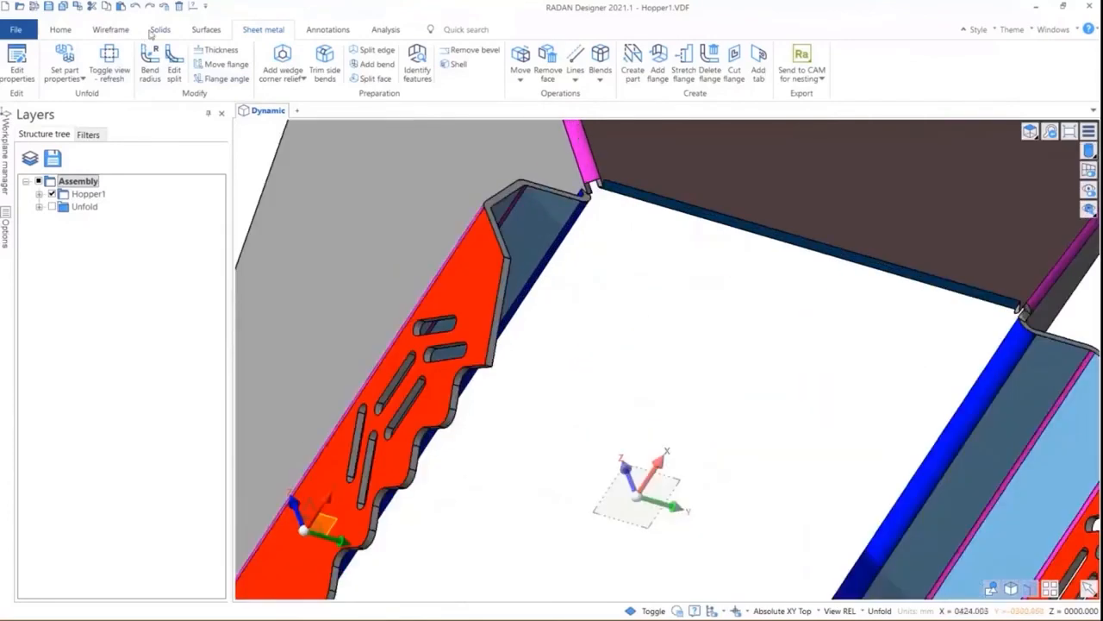
Move the chamfered corner face of this leg inward along its normal with a Z axis value of -24.
left_click(157, 31)
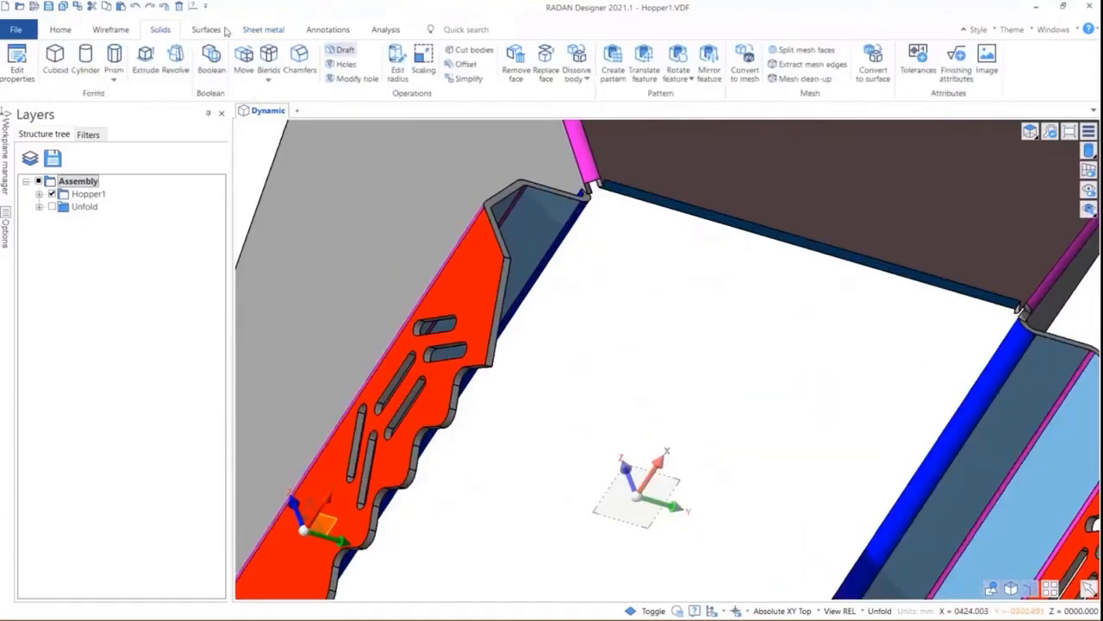
left_click(67, 30)
left_click(650, 57)
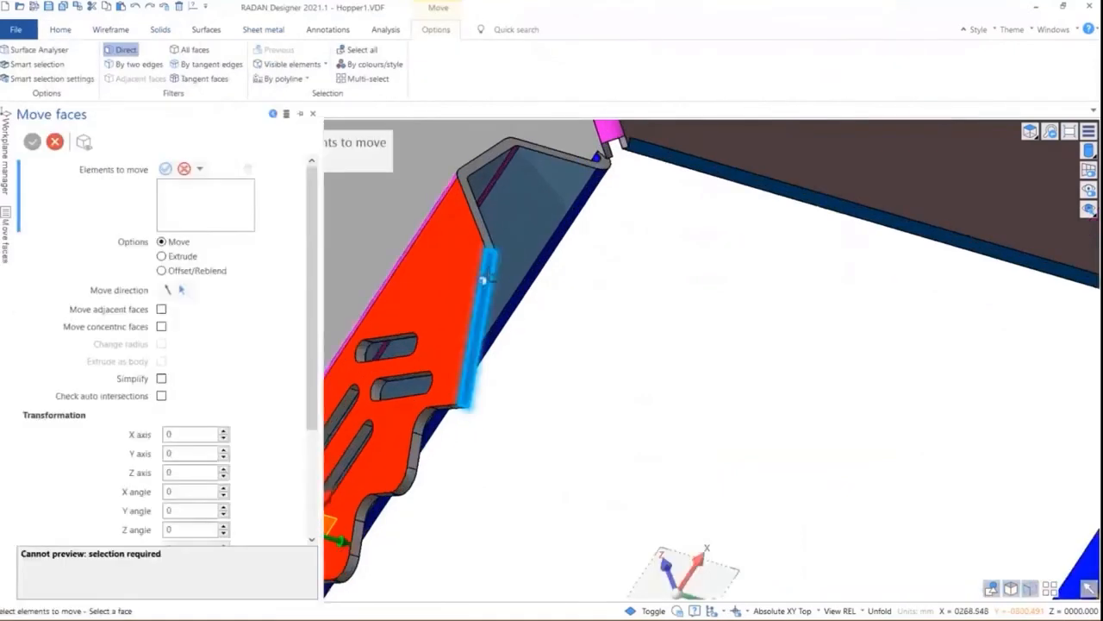
left_click(490, 279)
left_click_drag(560, 269, 500, 247)
left_click(517, 246)
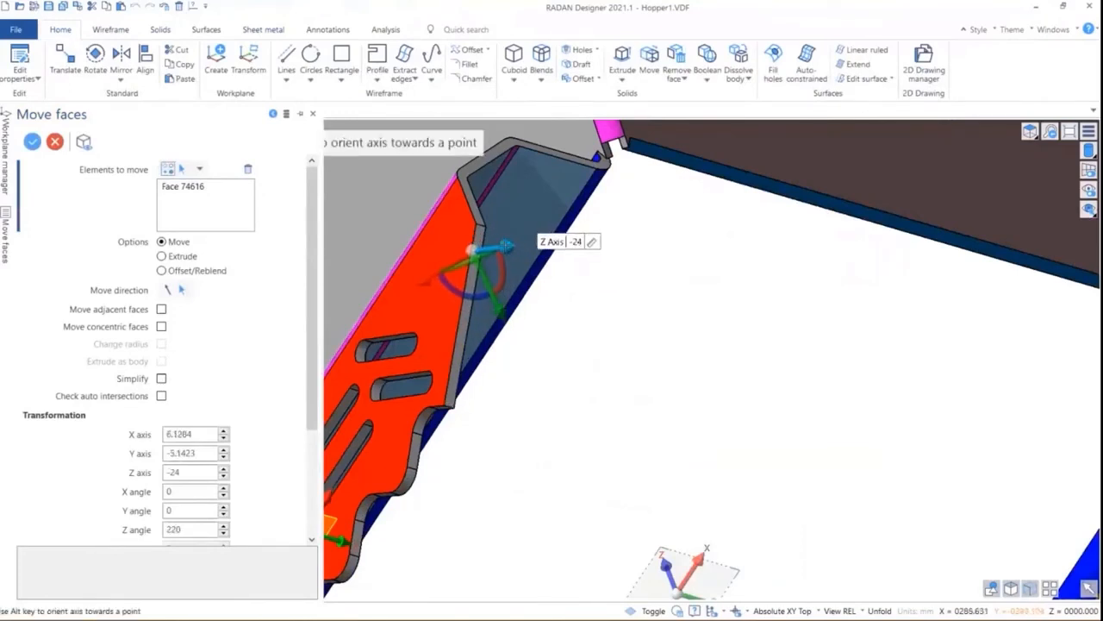
left_click(32, 141)
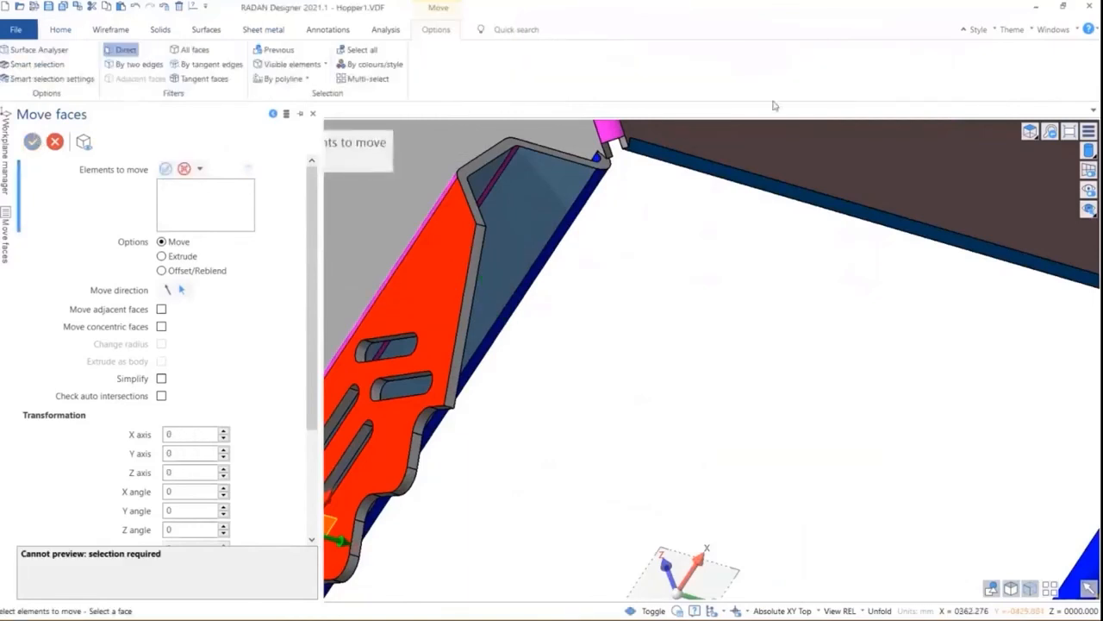
Refresh the unfold, show the flat pattern and check the clearance between the two slotted legs.
left_click(261, 29)
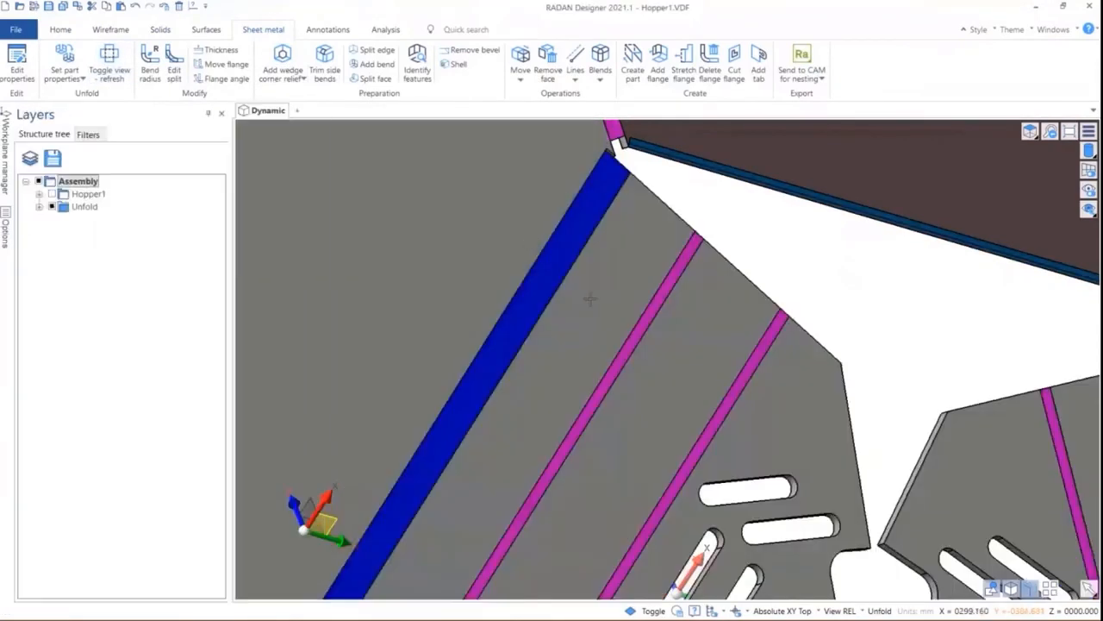
scroll(695, 391, "up", 1)
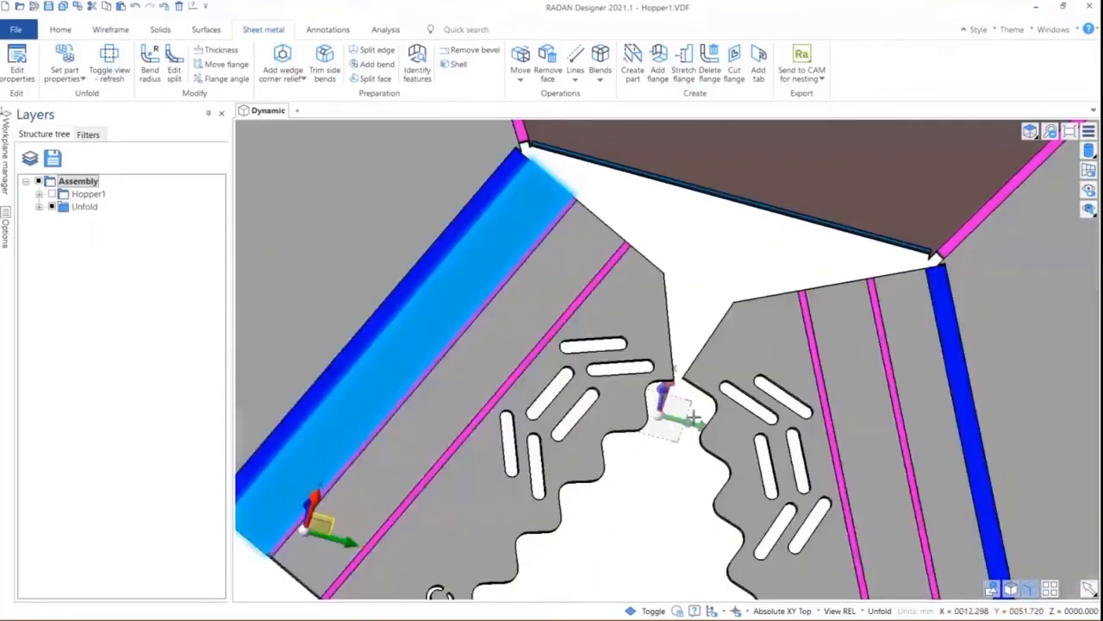
scroll(672, 348, "down", 4)
middle_click_drag(675, 347, 577, 222)
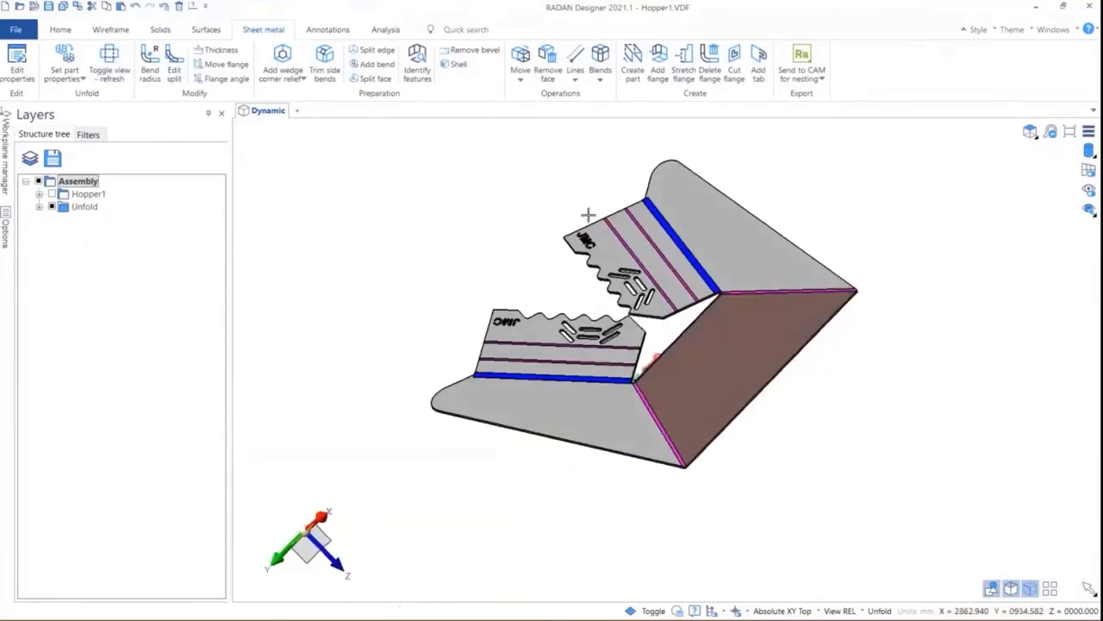
scroll(576, 226, "up", 1)
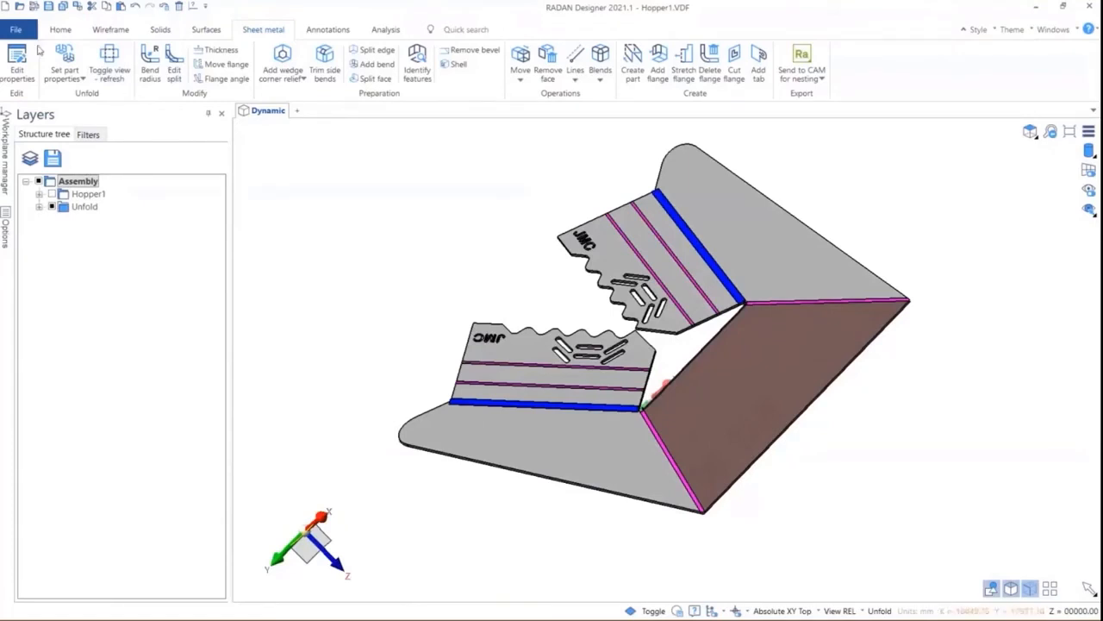
Start a new document and discard the changes to the hopper file.
left_click(17, 29)
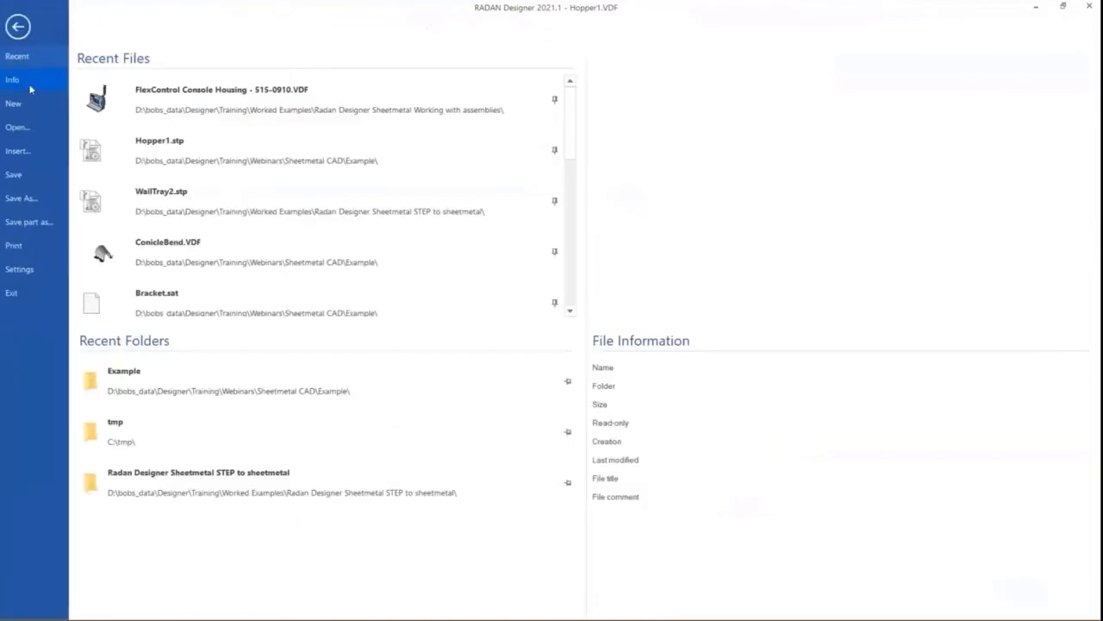
left_click(25, 104)
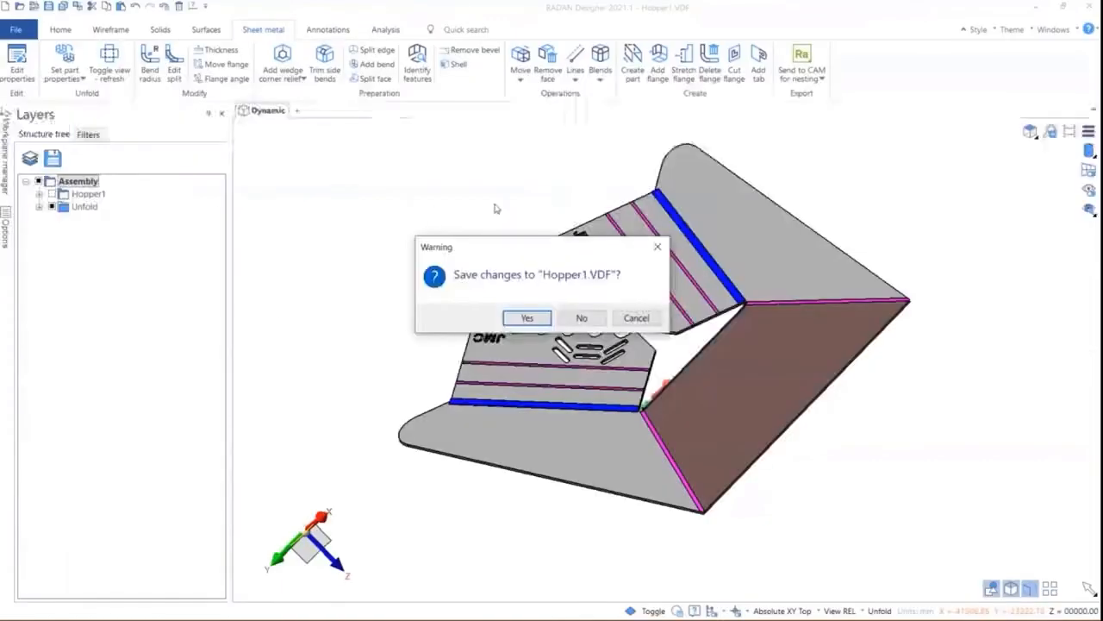
left_click(578, 319)
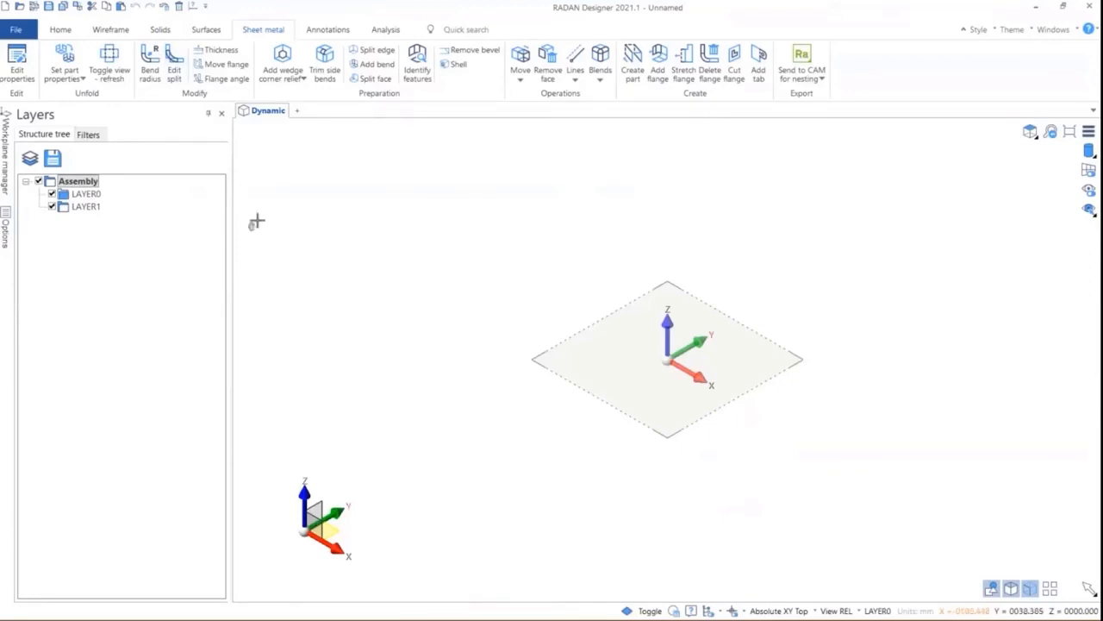
Set the workplane to Absolute YZ Side and switch to the Right view.
left_click(315, 509)
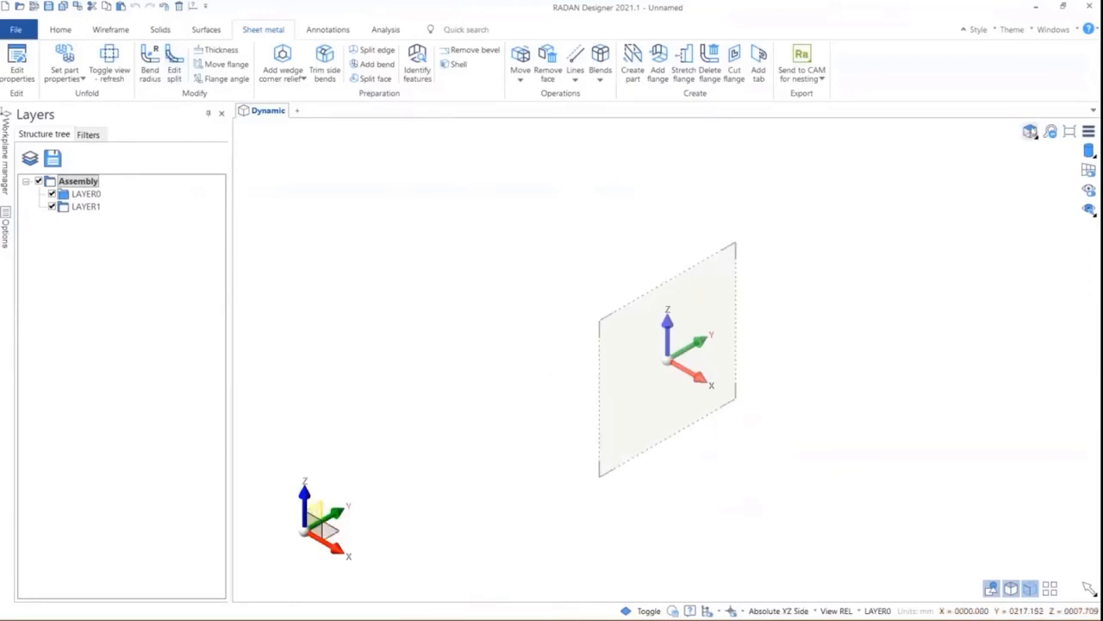
left_click(1030, 132)
left_click(1030, 208)
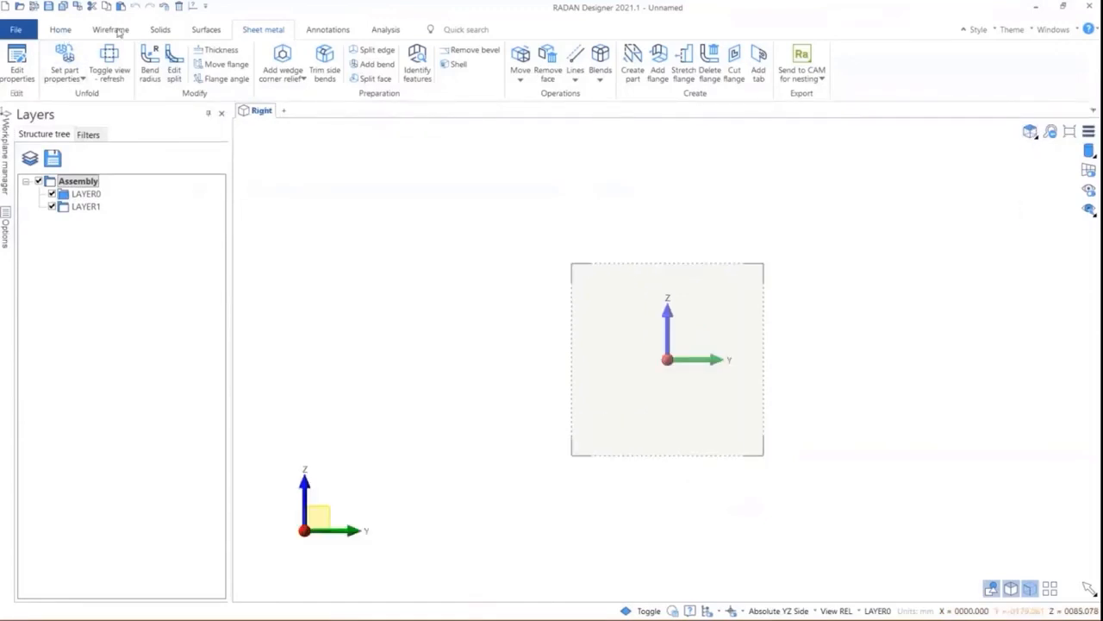
Draw an open hat-shaped line profile about 81 mm high and 133 mm wide, with short horizontal flanges outward at both lower ends.
left_click(115, 31)
left_click(86, 59)
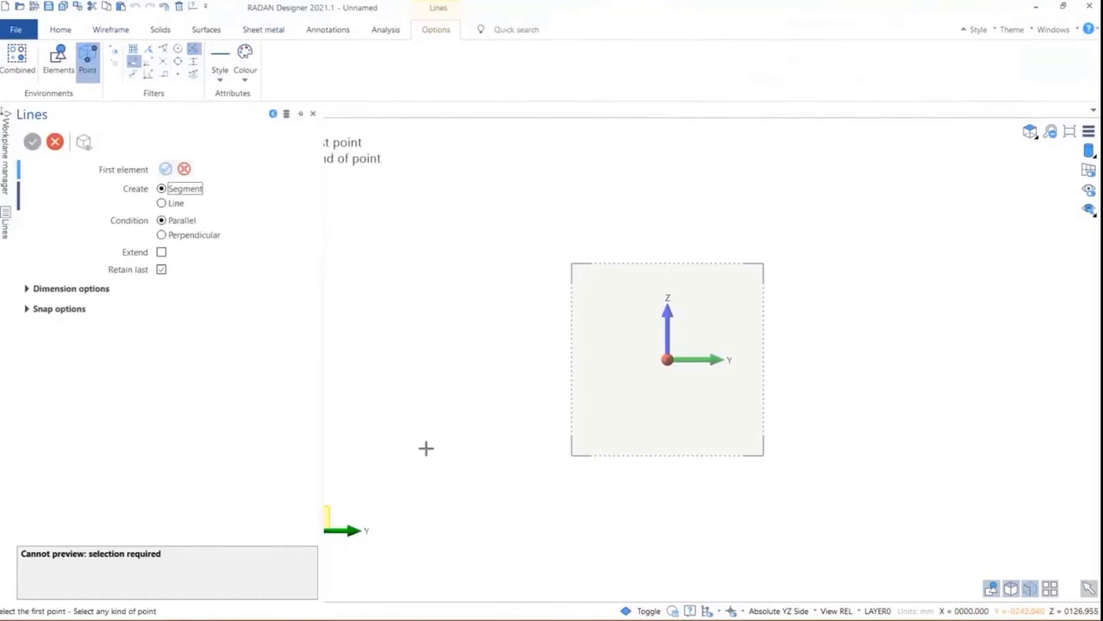
left_click(473, 442)
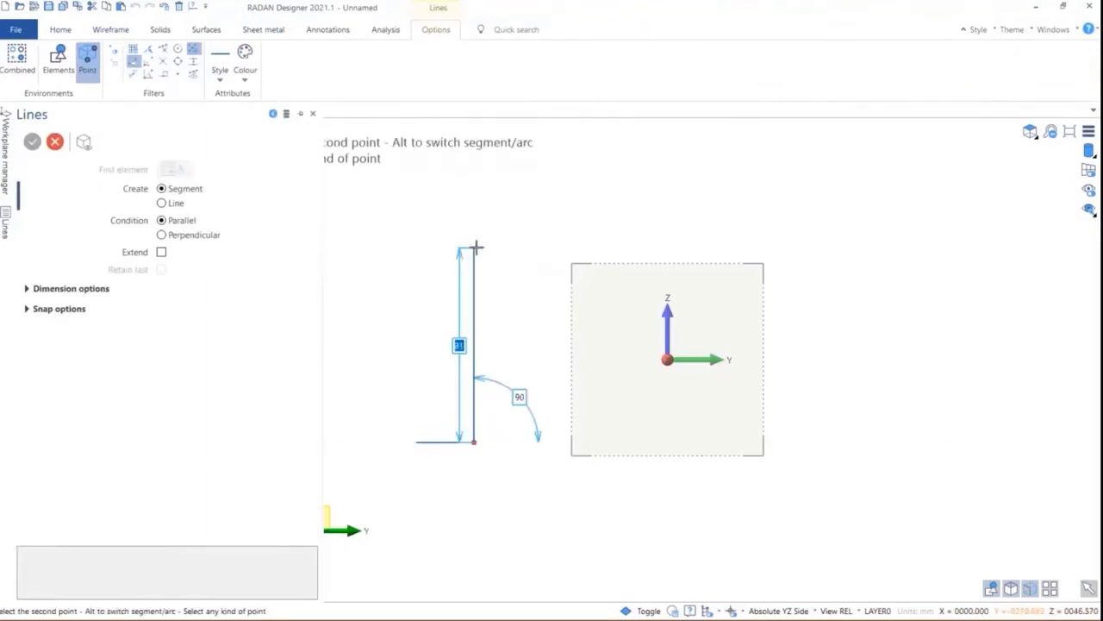
left_click(474, 247)
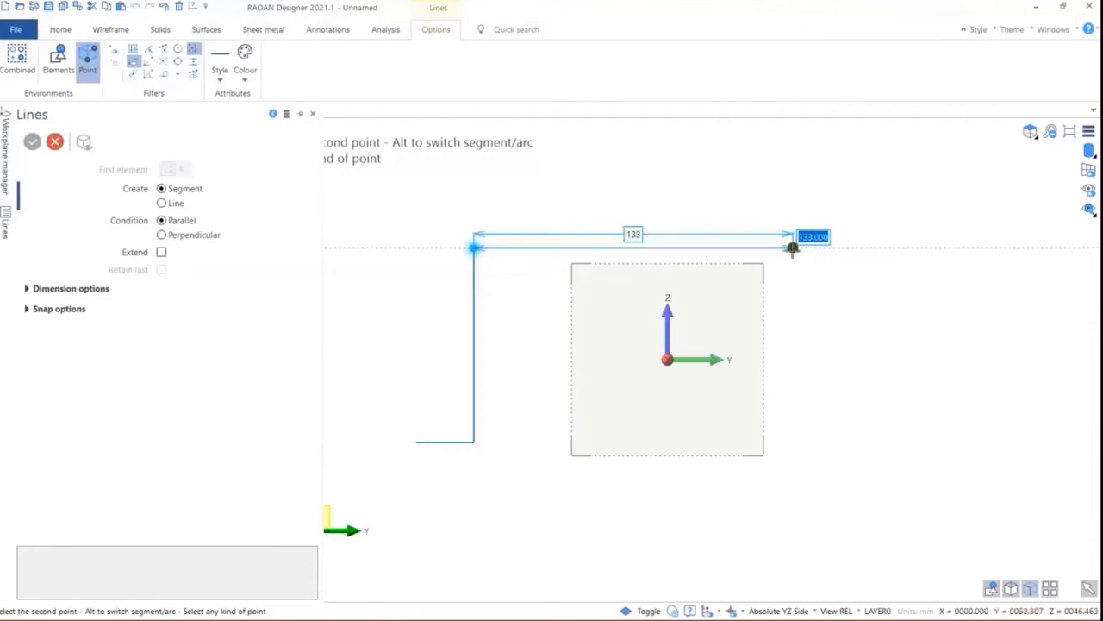
left_click(793, 248)
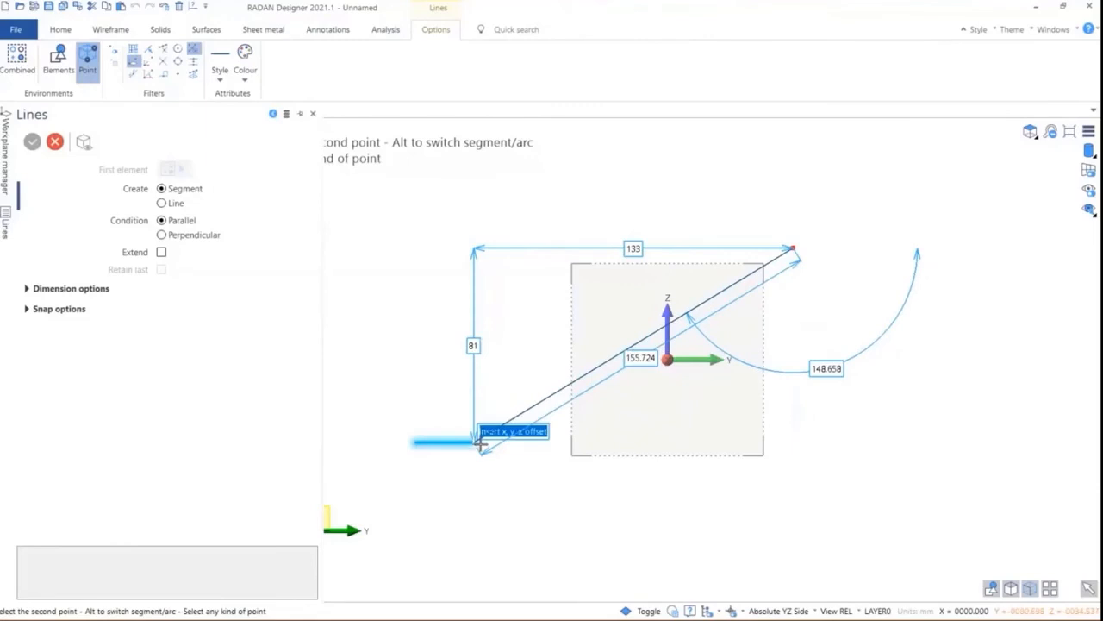
left_click(797, 449)
left_click(865, 448)
key("Escape")
scroll(788, 250, "down", 3)
middle_click_drag(749, 234, 755, 266)
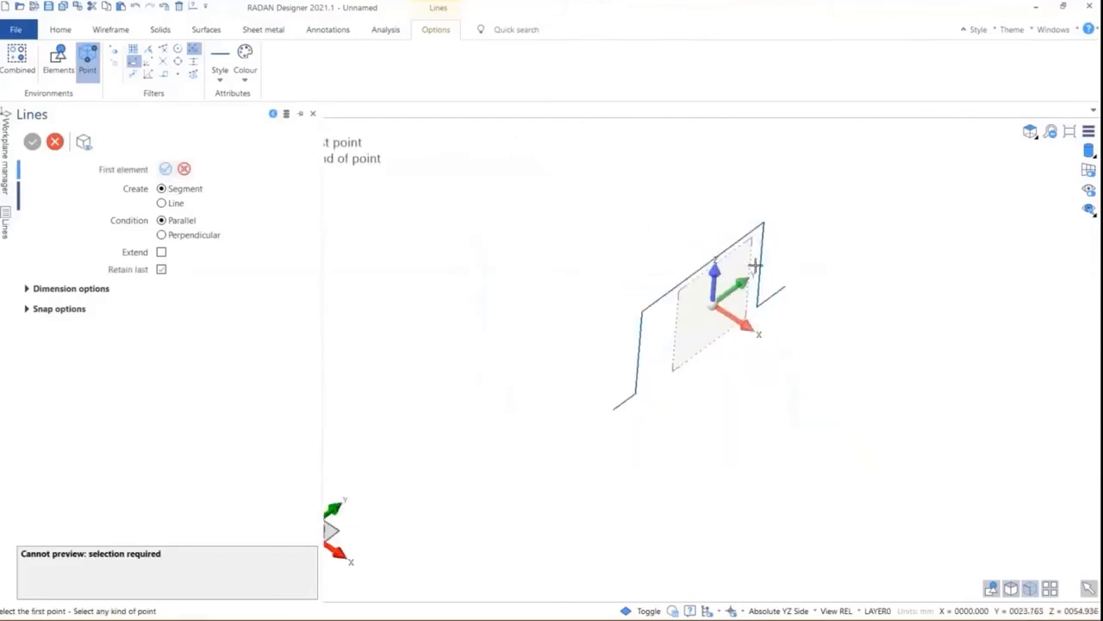
left_click(56, 142)
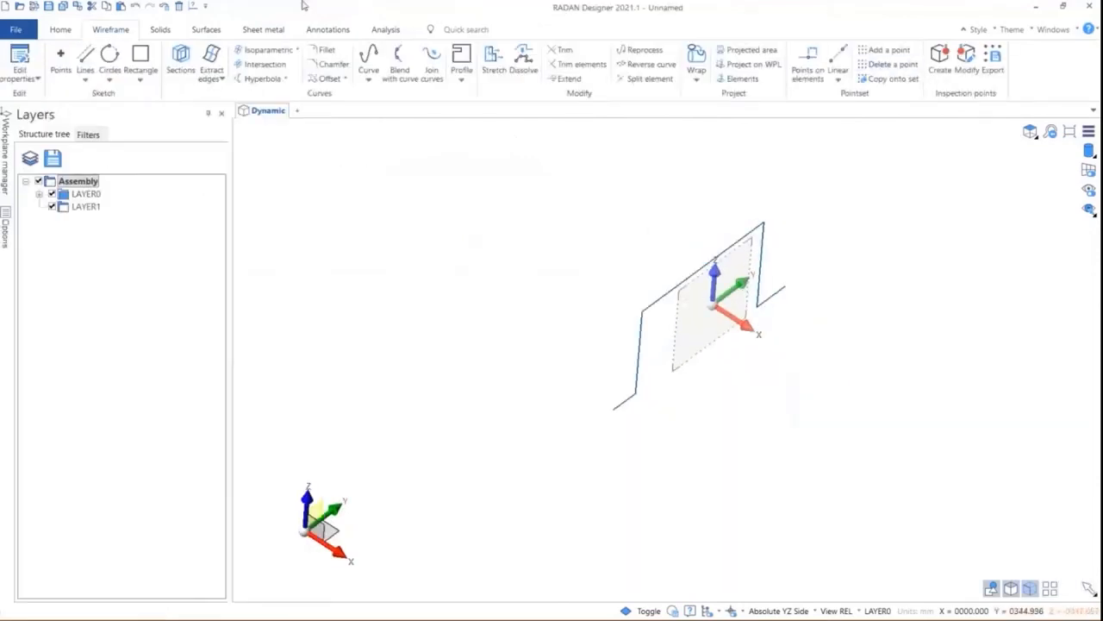
Create a sheet metal part from the hat profile with 4 mm thickness, 2 mm inner radius, 254 mm extrusion and Default stainless steel.
left_click(263, 29)
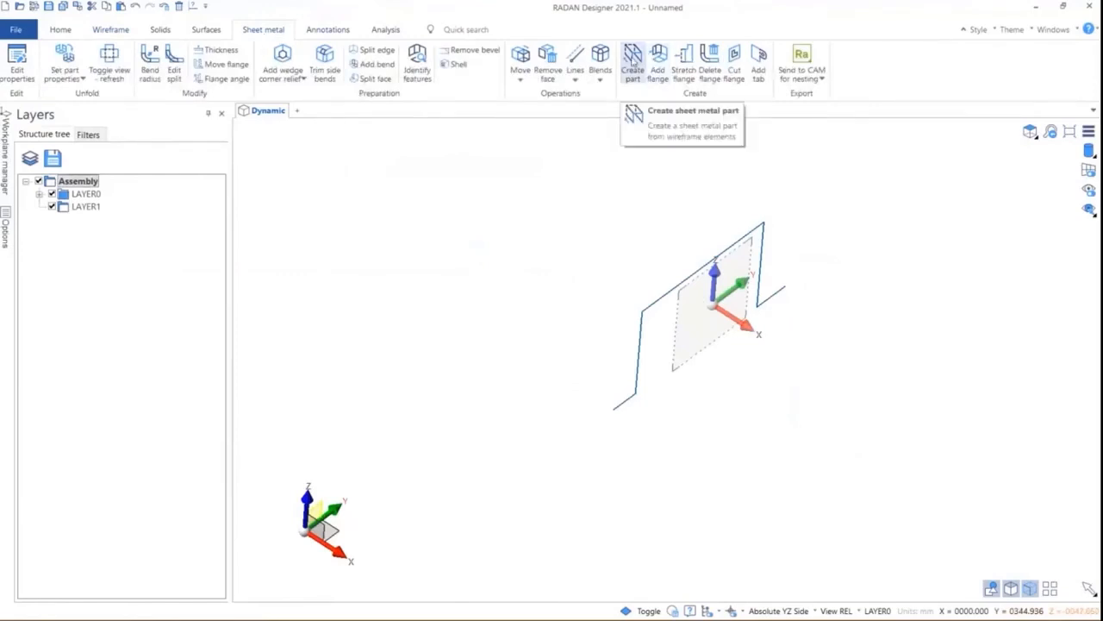
left_click(633, 58)
left_click_drag(517, 187, 928, 491)
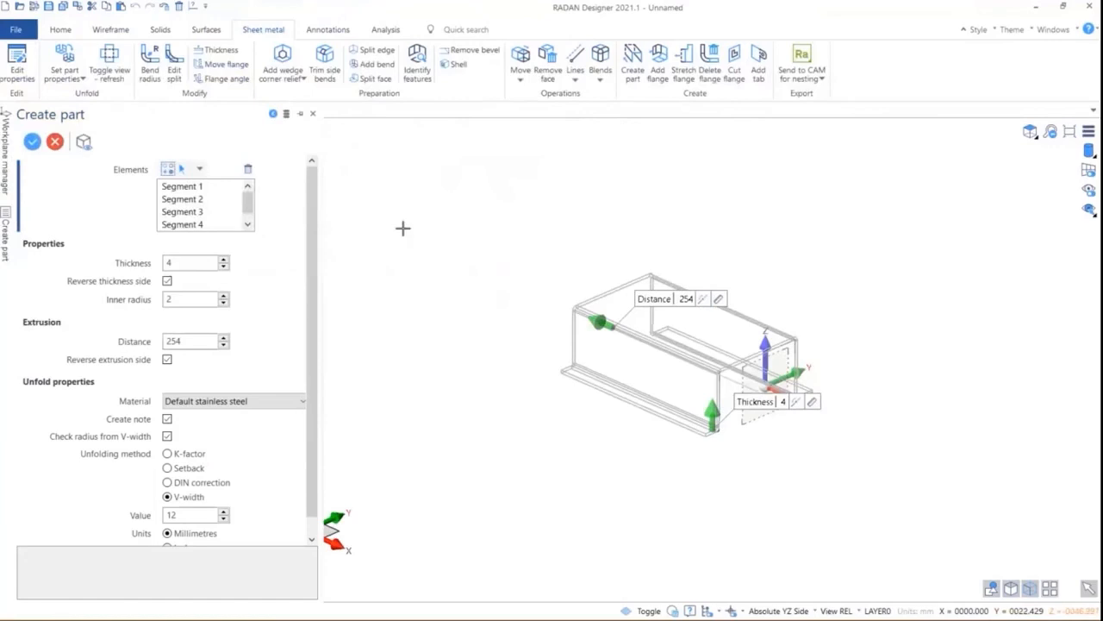
left_click(31, 143)
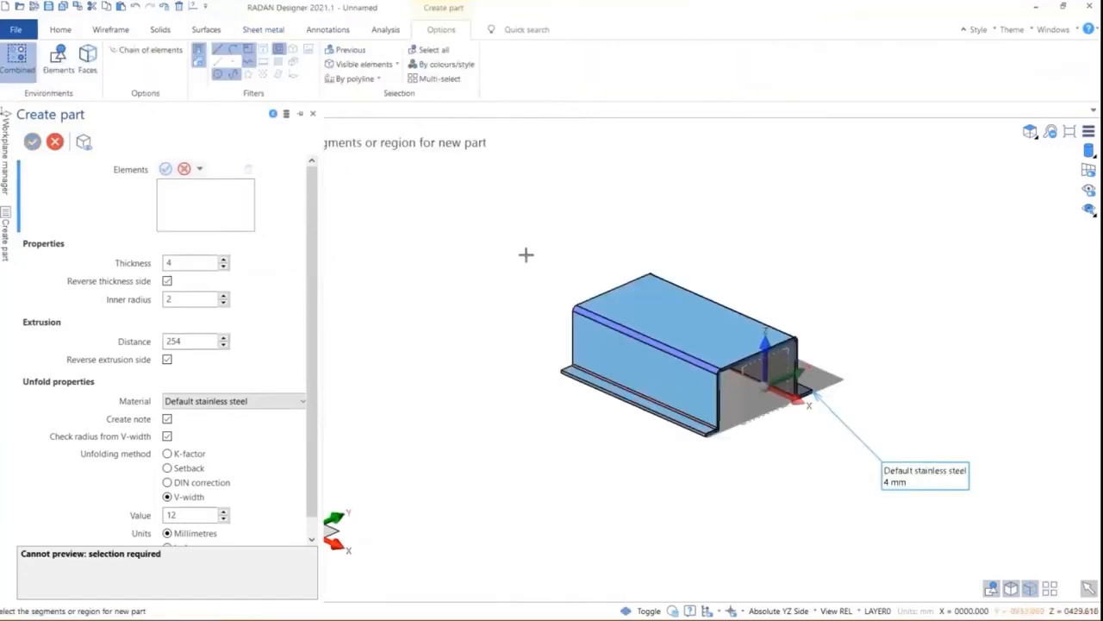
scroll(525, 255, "up", 3)
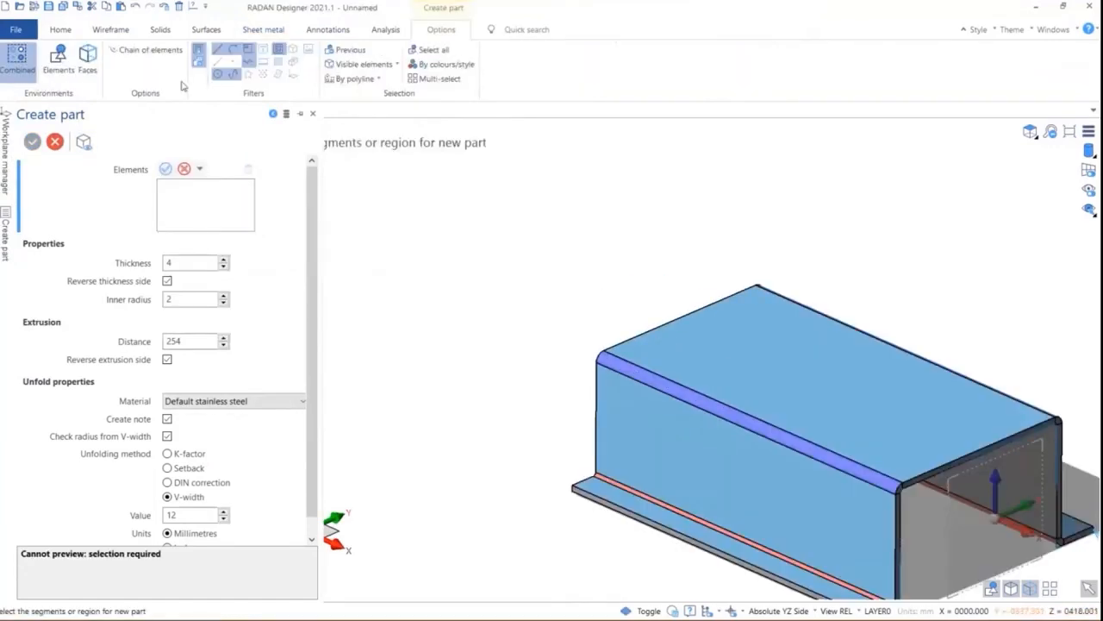
Add 56 mm flanges at 90° with 6 mm inner radius and 5 mm start and end offsets on both end edges of the top face.
left_click(254, 31)
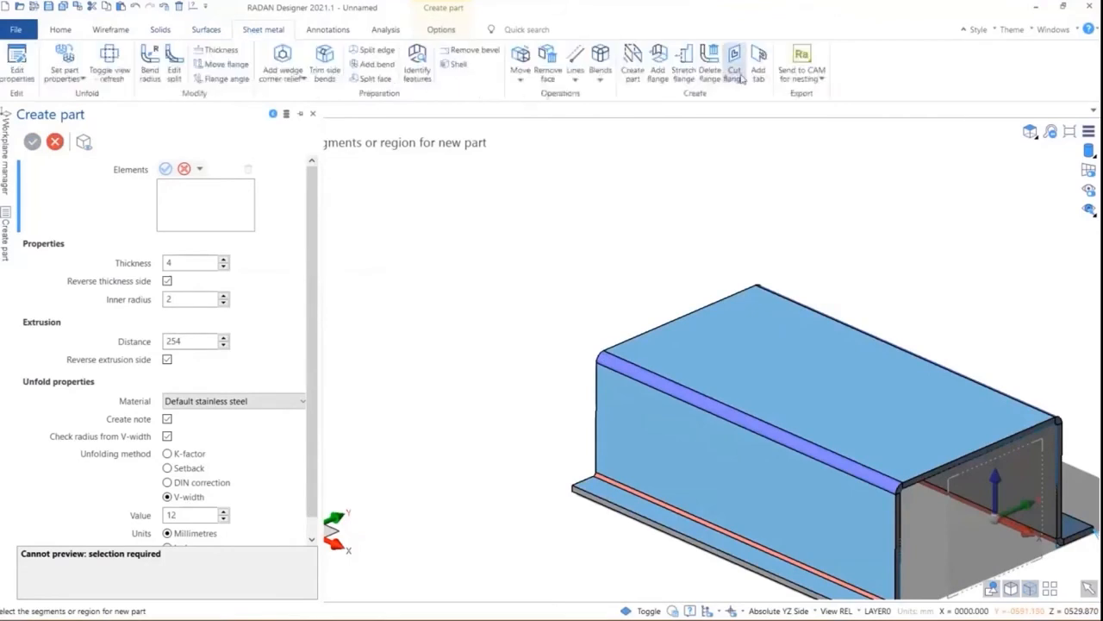
left_click(658, 67)
scroll(707, 306, "up", 1)
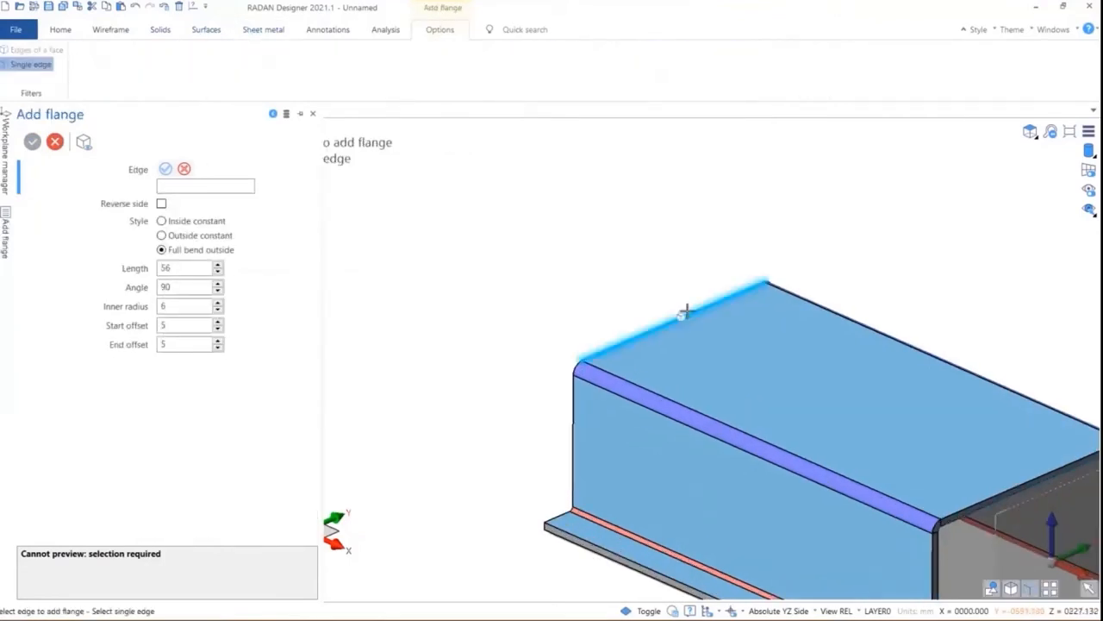
left_click(685, 312)
scroll(516, 295, "down", 1)
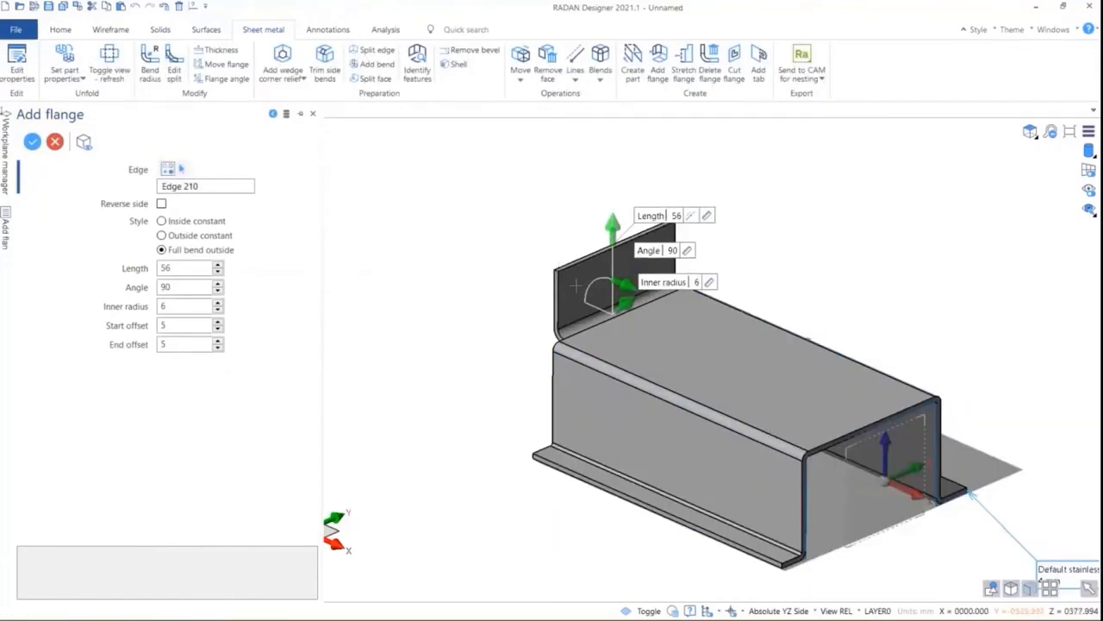
left_click(32, 142)
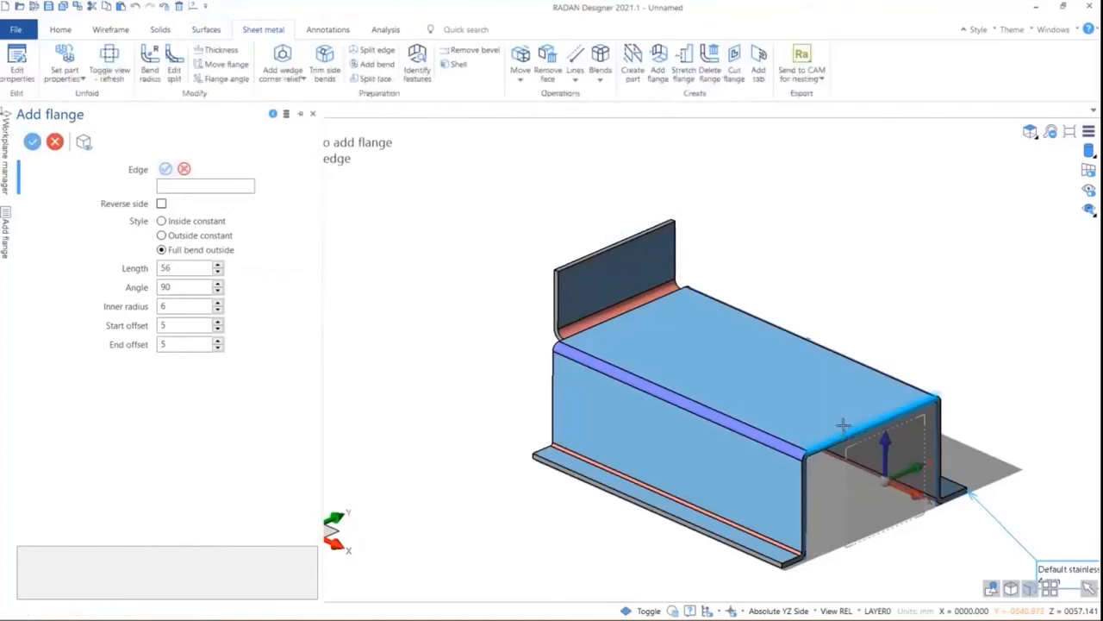
left_click(842, 426)
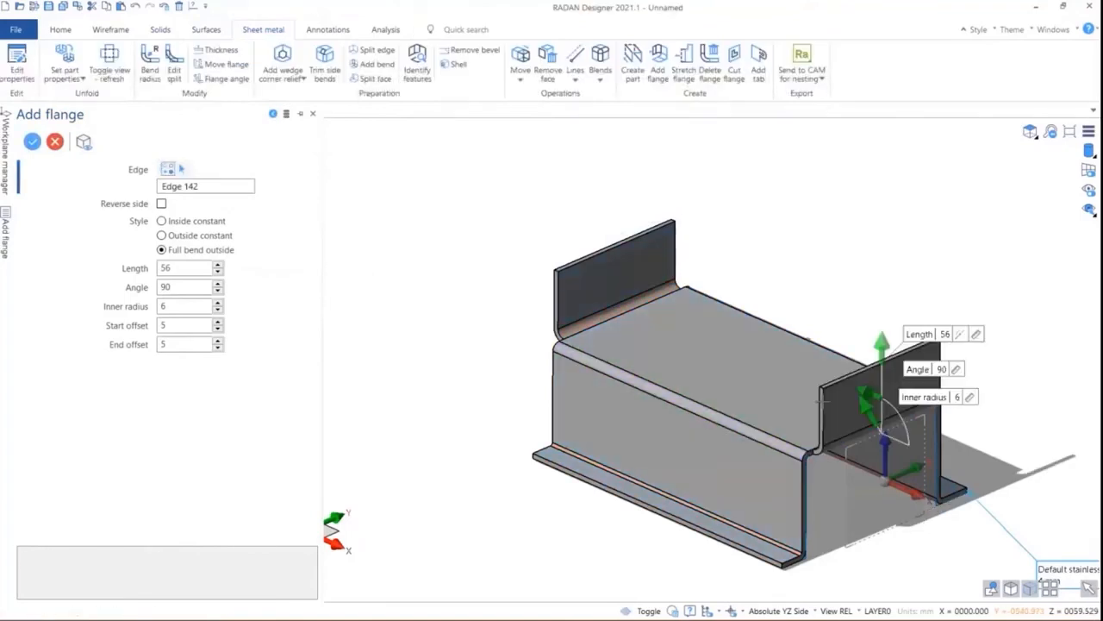
right_click(768, 202)
middle_click_drag(750, 262, 734, 253)
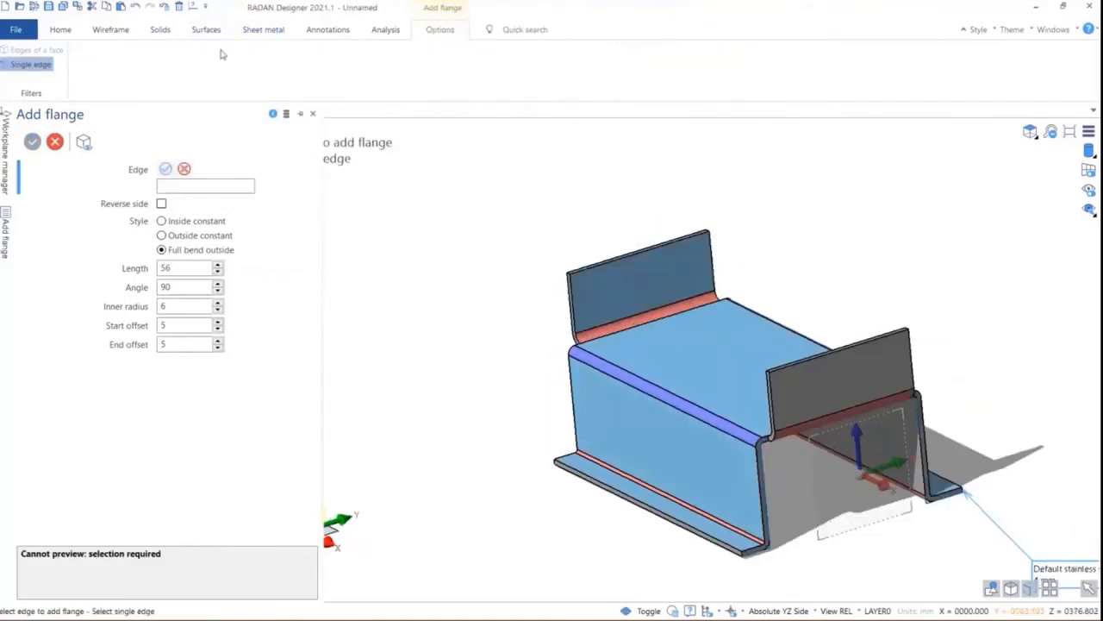
Start a constant radius blend on one upper corner of the far flange and set its radius to 12 mm.
left_click(161, 30)
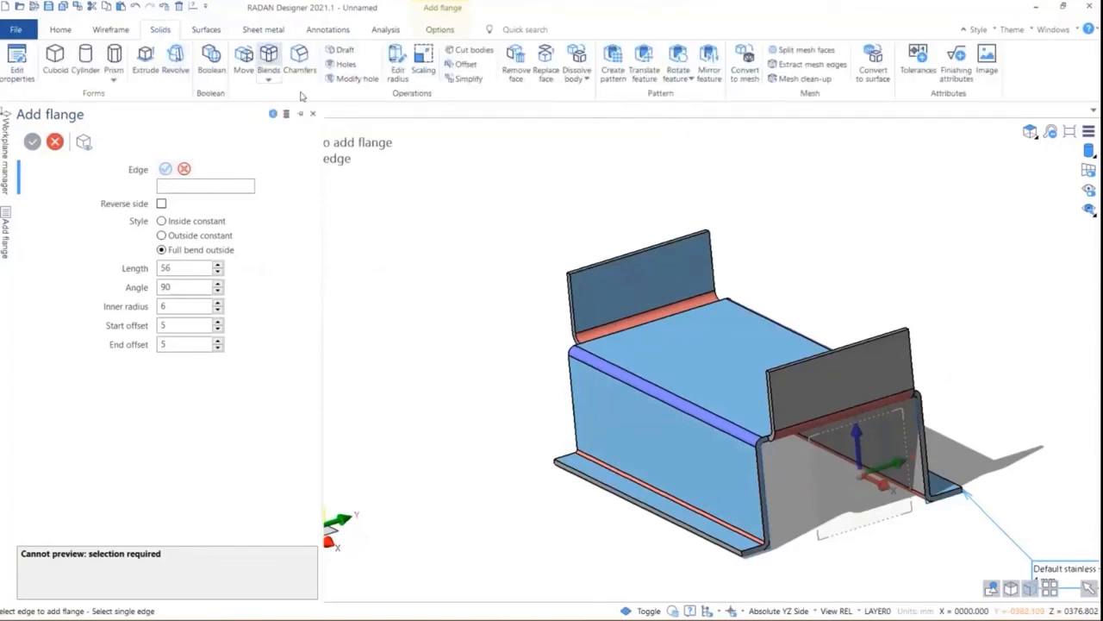
left_click(268, 61)
scroll(552, 262, "up", 6)
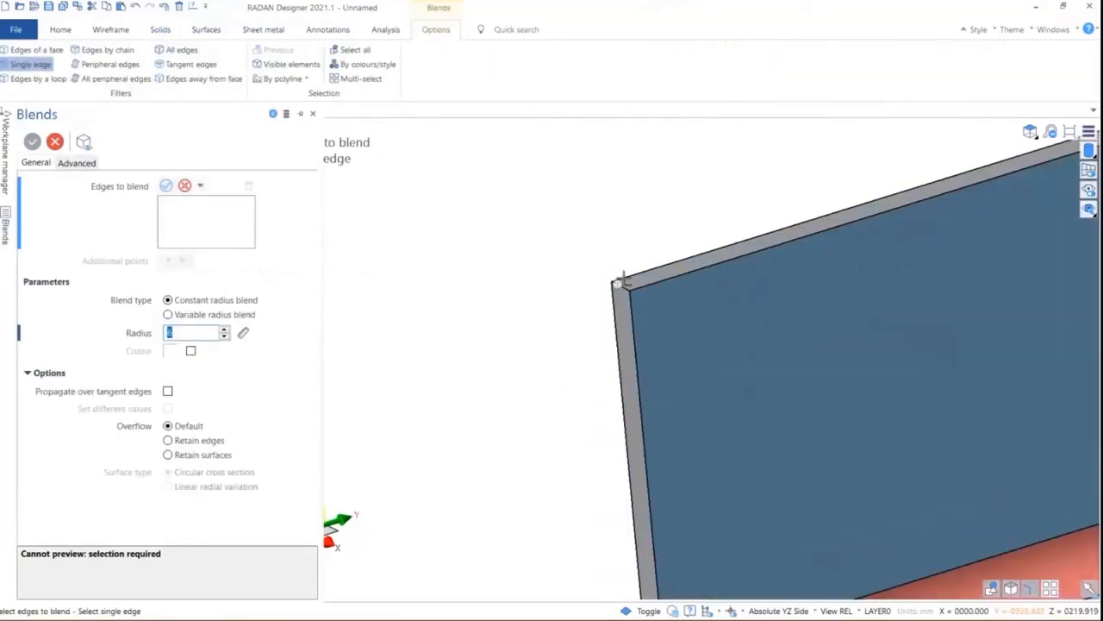
left_click(616, 288)
scroll(530, 290, "down", 3)
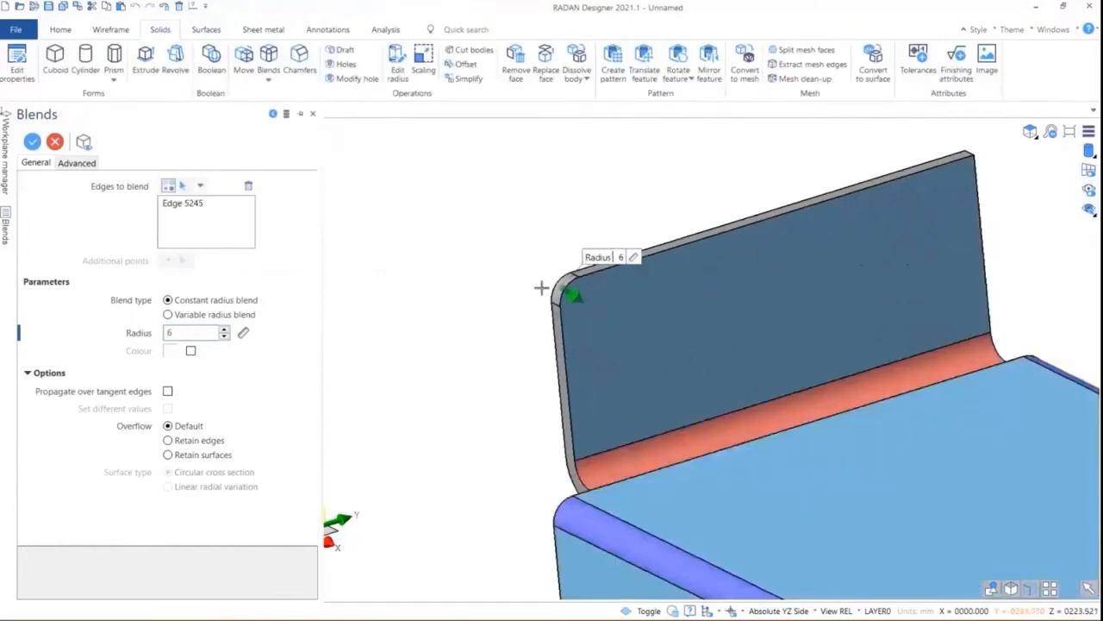
double_click(194, 336)
type("12")
left_click(619, 262)
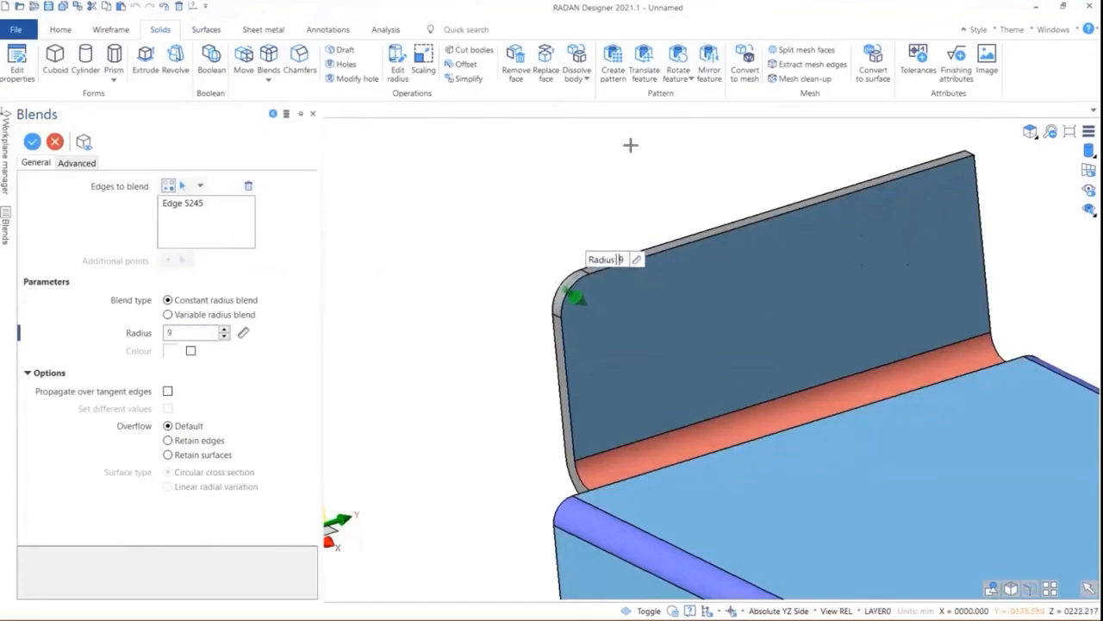
left_click(182, 186)
left_click(224, 329)
left_click(224, 333)
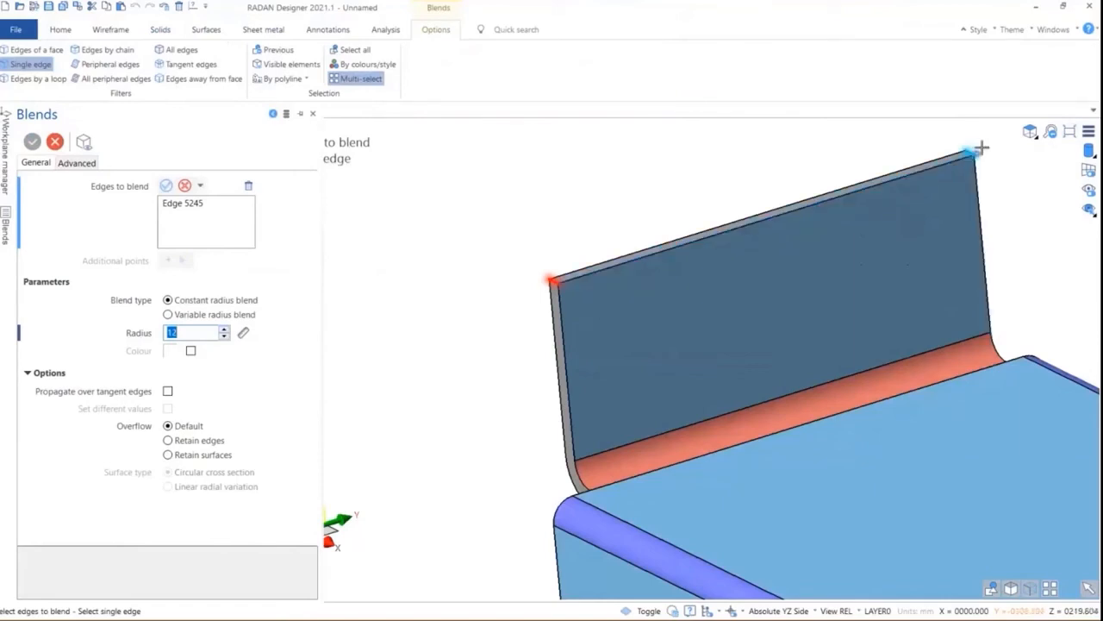
Include the other upper corner of the far flange and both upper corners of the near flange in the 12 mm blend and apply it.
scroll(981, 148, "up", 2)
scroll(966, 145, "up", 2)
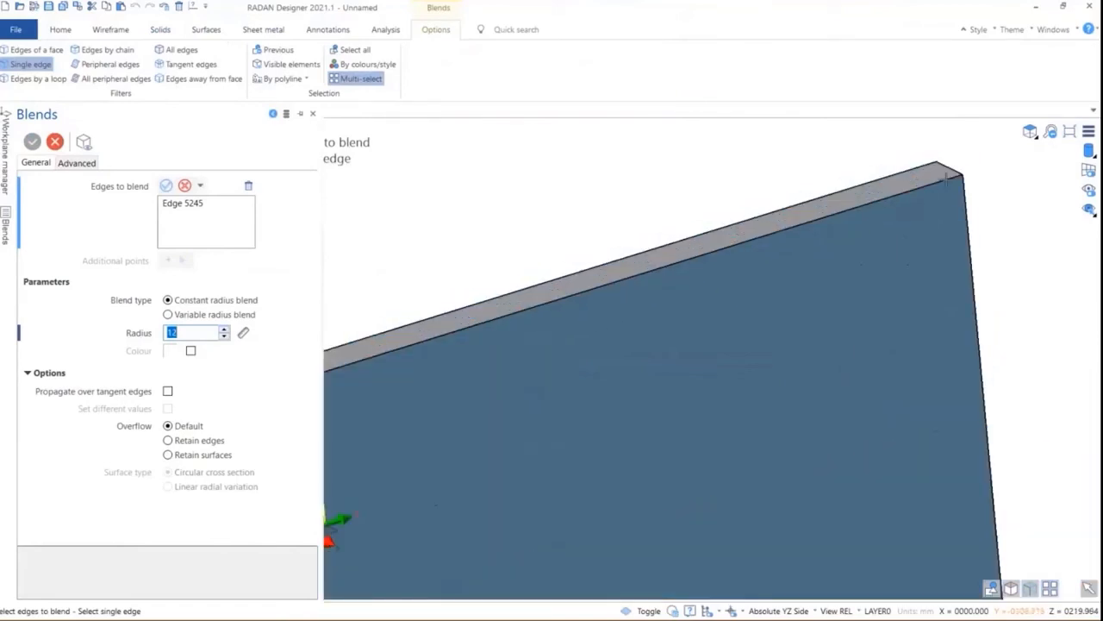
left_click(946, 172)
scroll(741, 185, "down", 2)
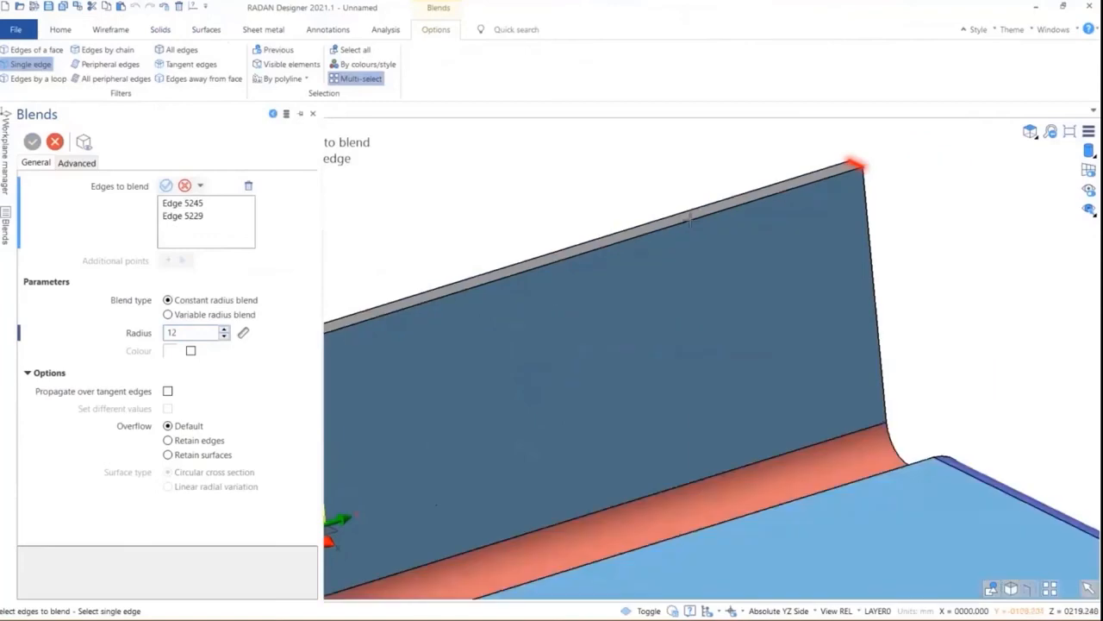
scroll(552, 244, "down", 3)
scroll(621, 352, "up", 4)
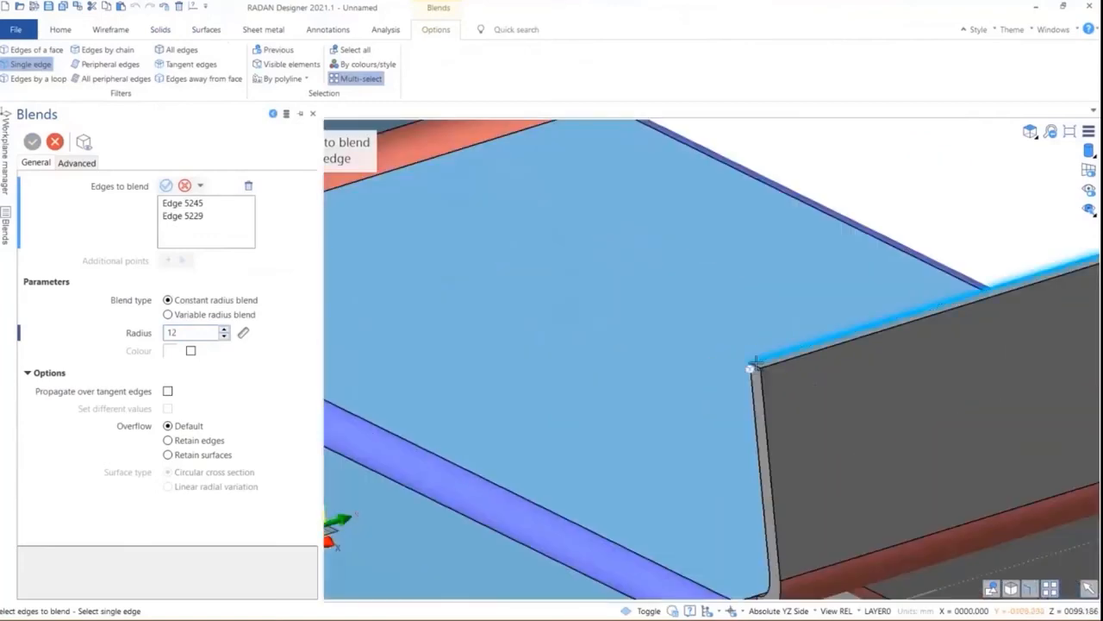
scroll(750, 367, "up", 2)
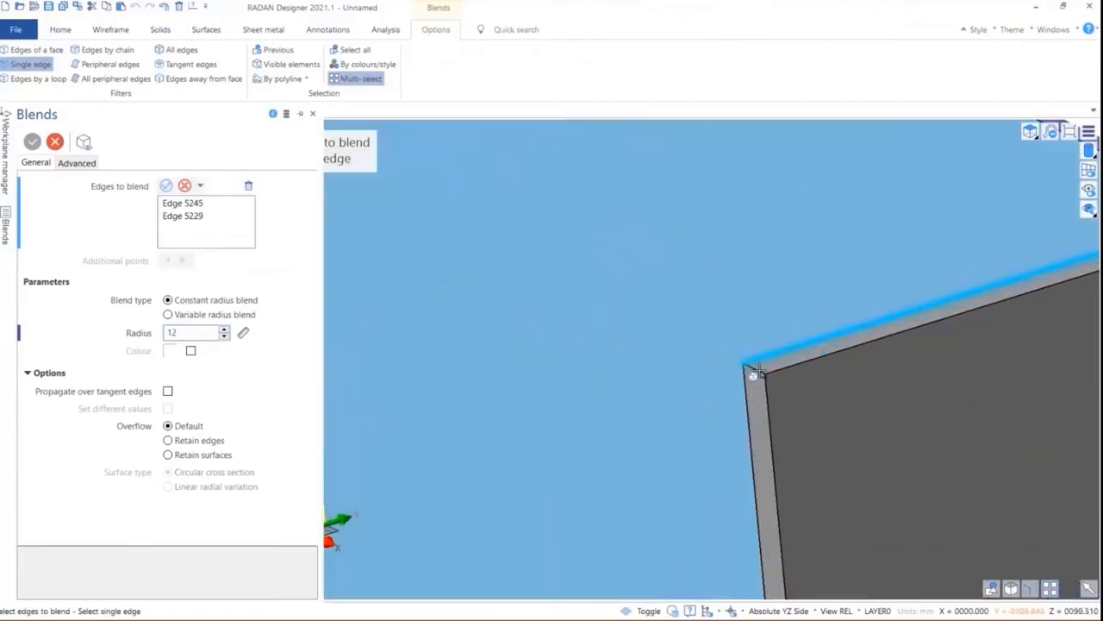
left_click(700, 378)
scroll(698, 371, "down", 2)
scroll(966, 231, "down", 2)
scroll(948, 285, "up", 4)
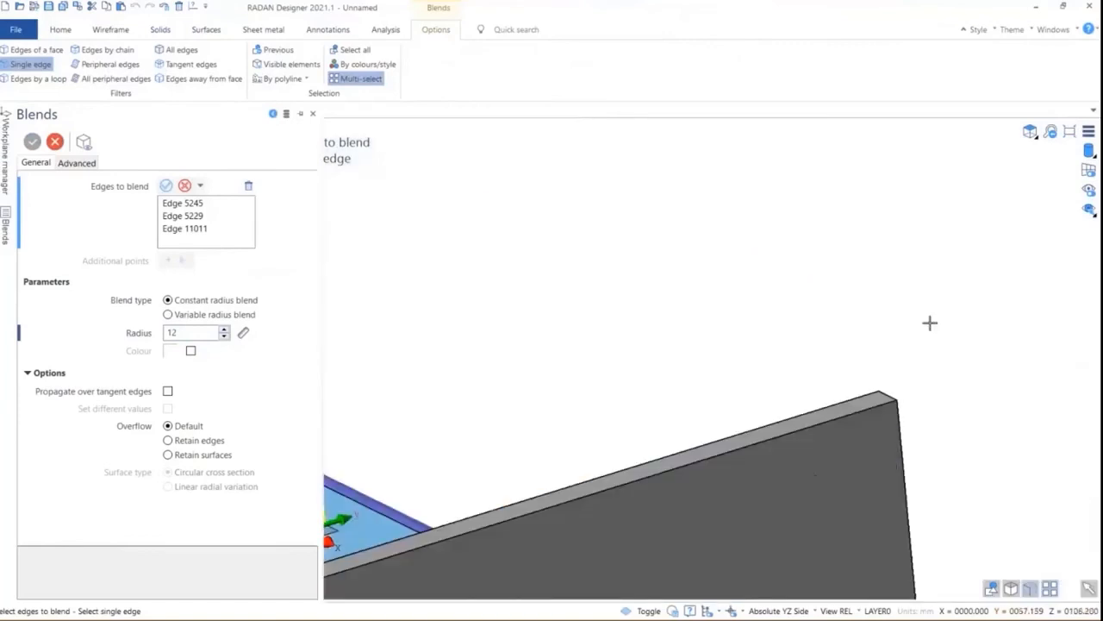
left_click(888, 390)
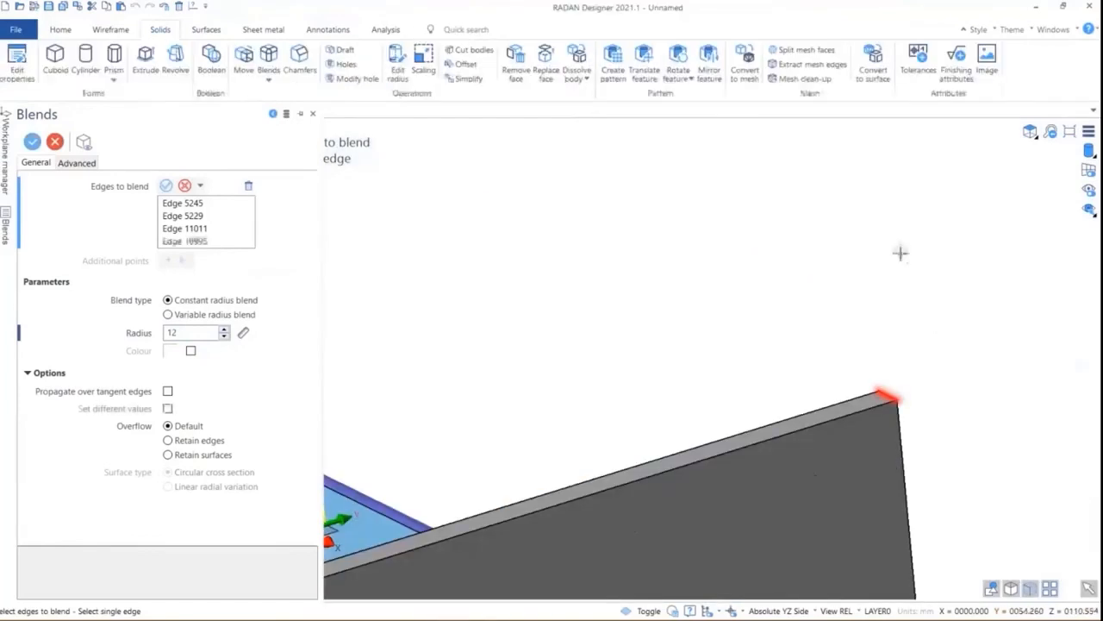
scroll(900, 252, "down", 4)
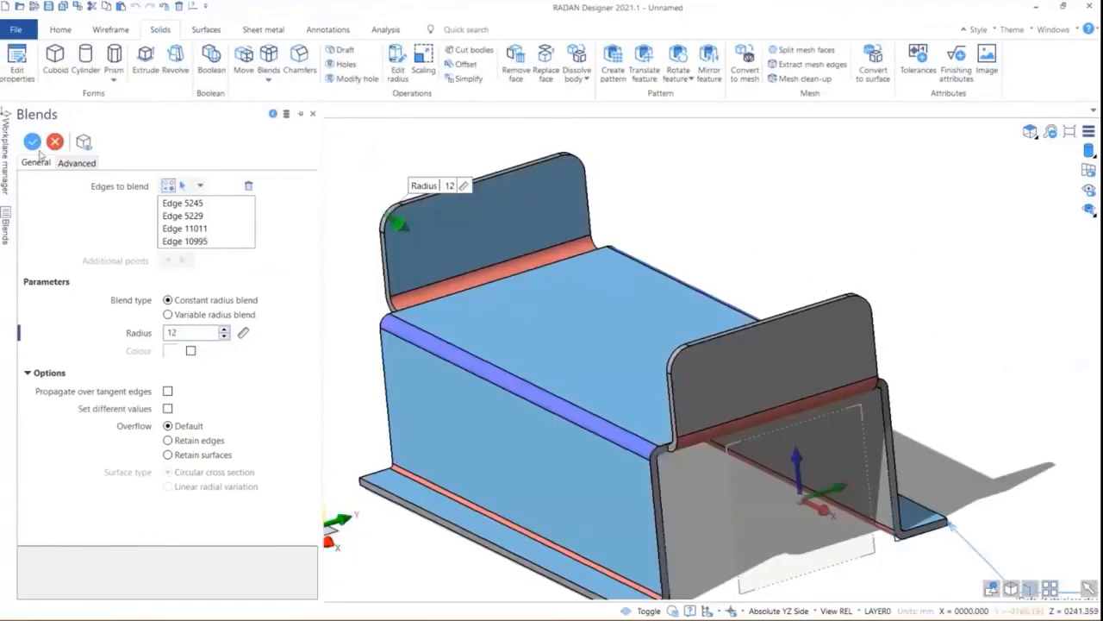
left_click(32, 142)
Set up a 10 mm through hole in the far flange, centred on the arc of one rounded corner.
middle_click_drag(589, 292, 605, 315)
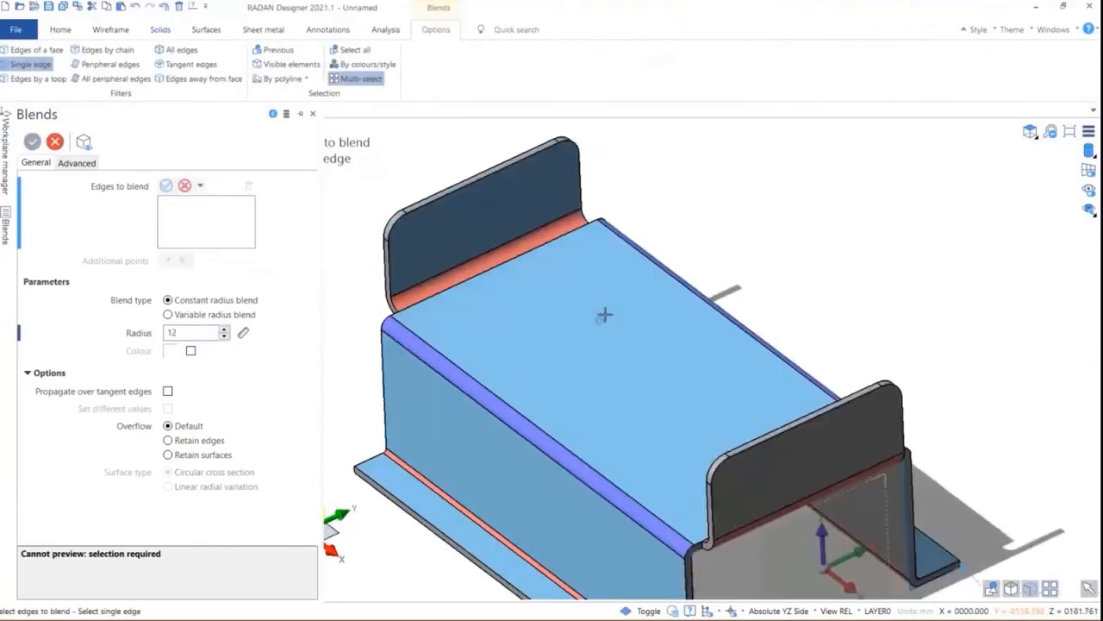
scroll(605, 302, "down", 3)
middle_click_drag(533, 278, 505, 251)
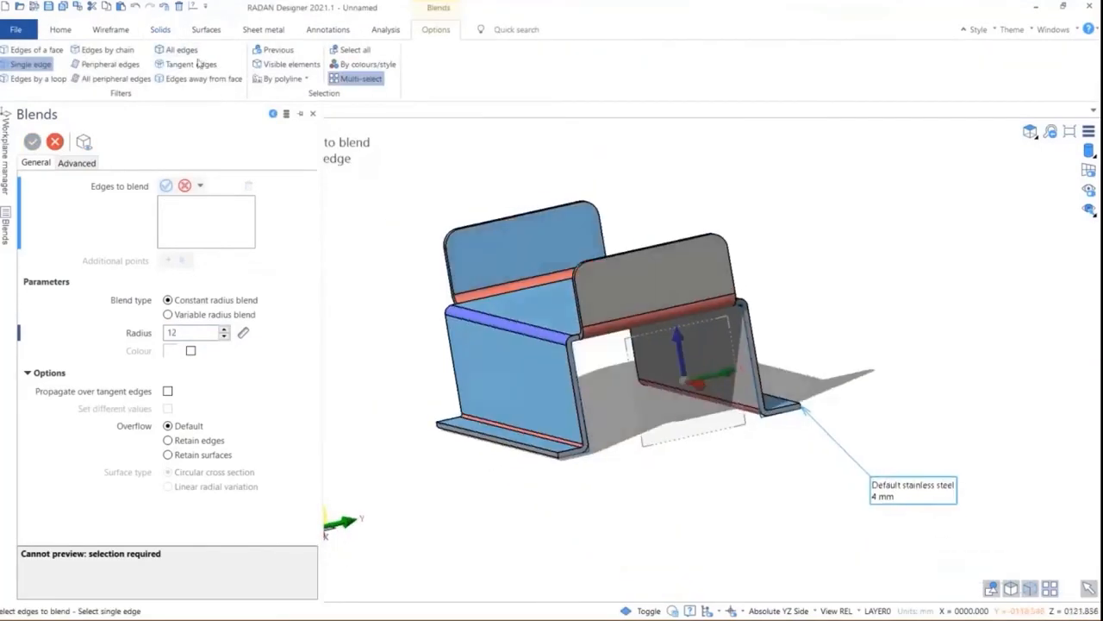
left_click(259, 30)
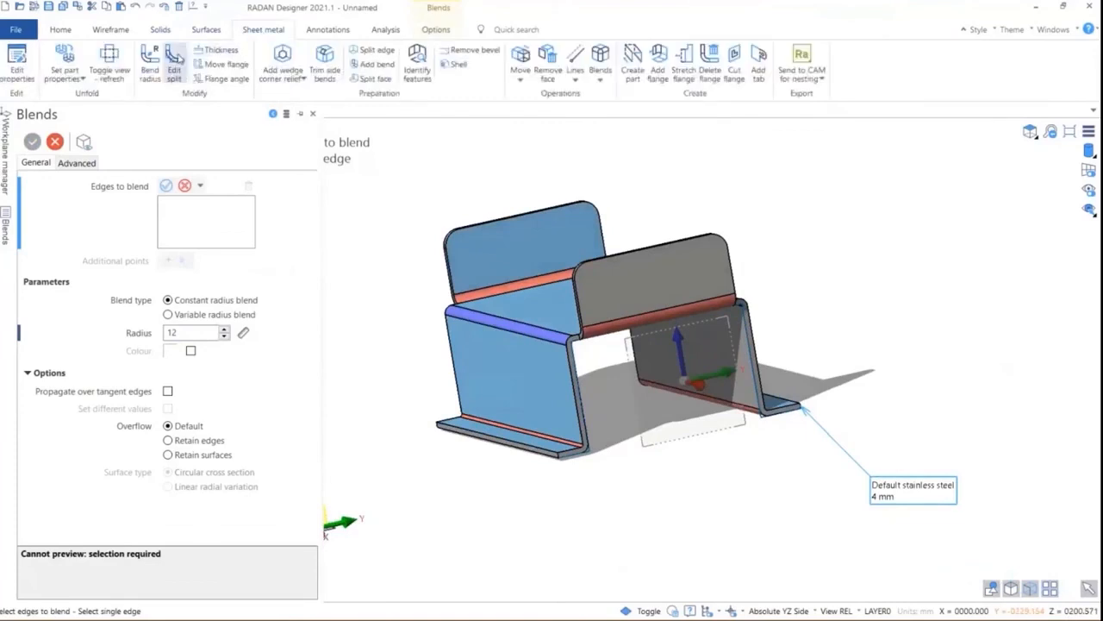
left_click(159, 30)
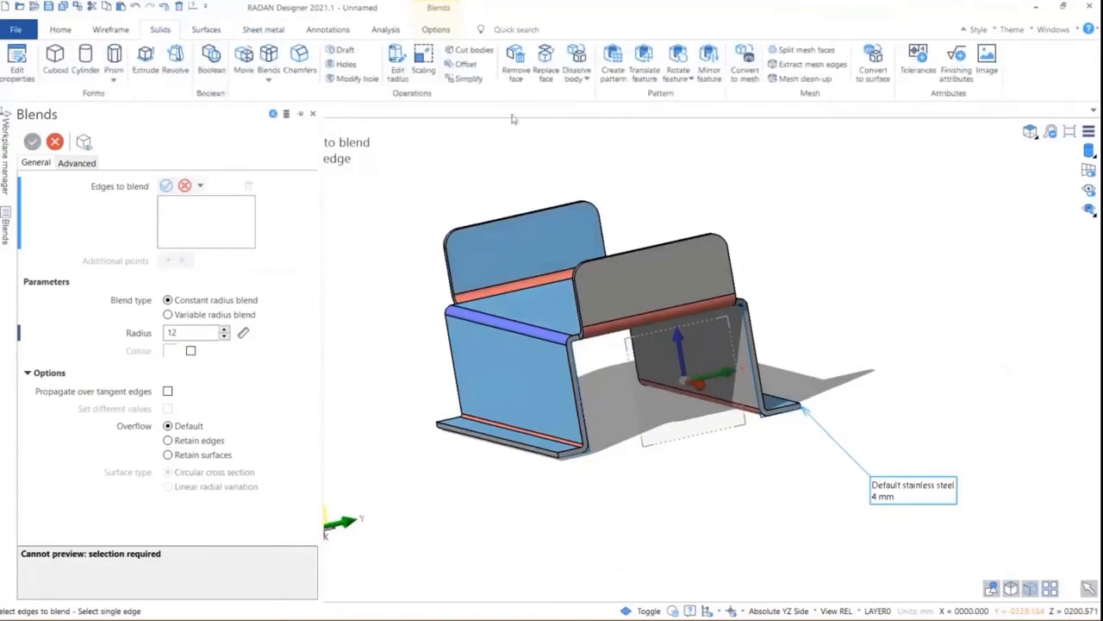
left_click(349, 64)
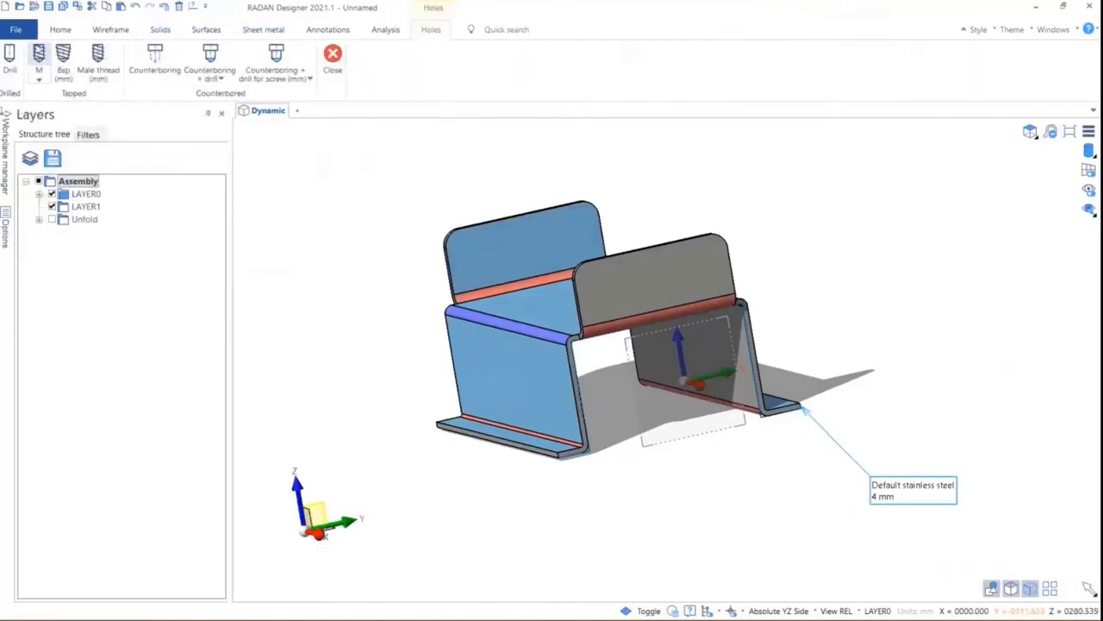
left_click(11, 56)
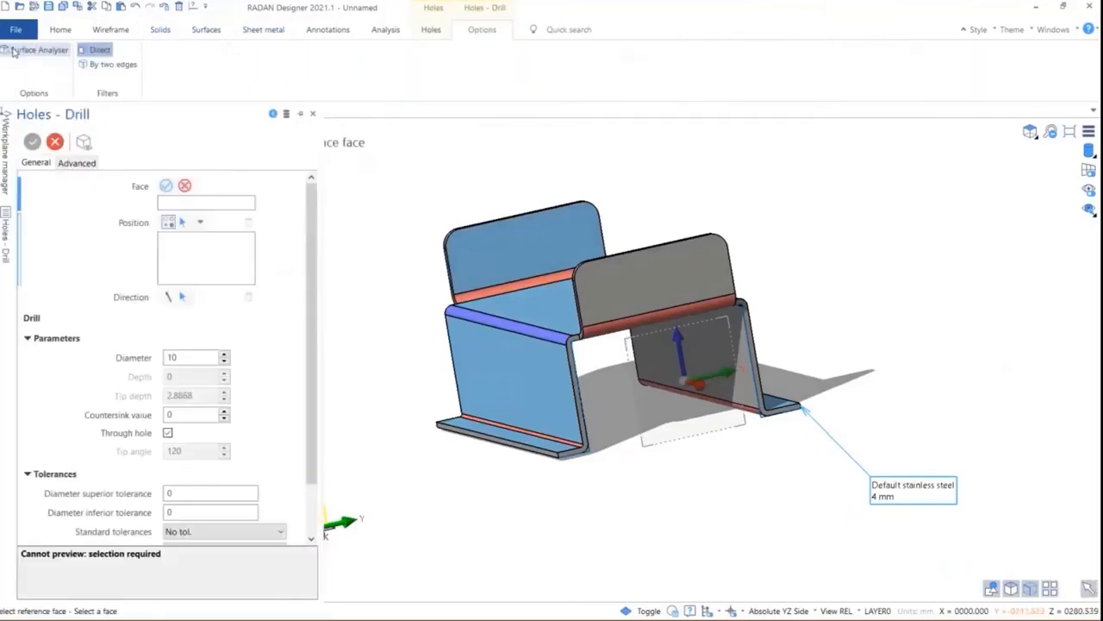
left_click(95, 49)
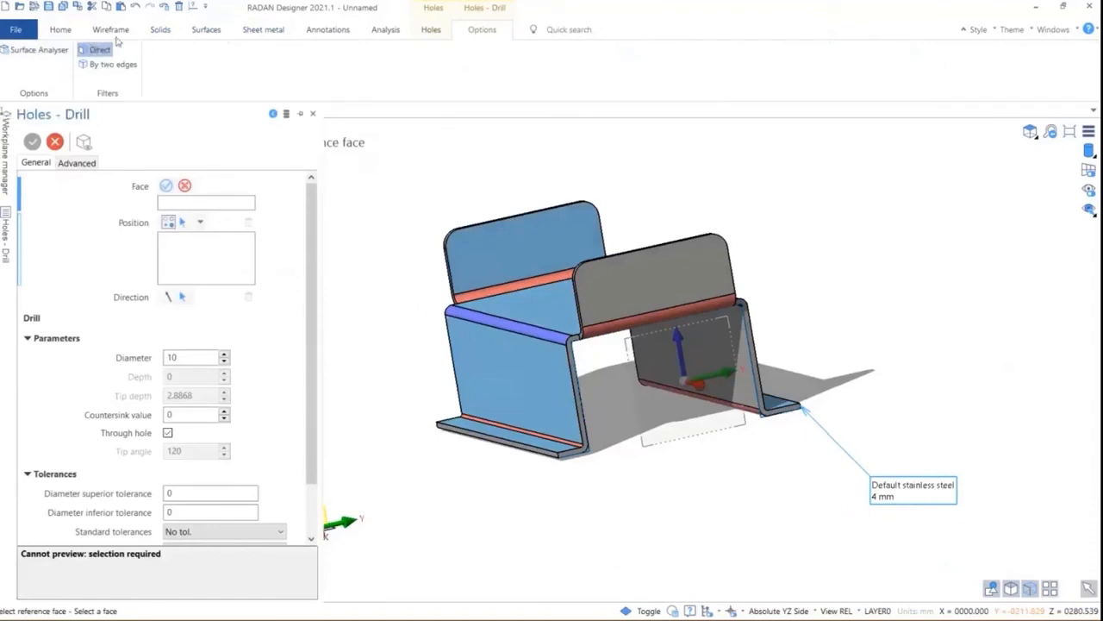
left_click(479, 251)
left_click(181, 49)
scroll(419, 227, "up", 3)
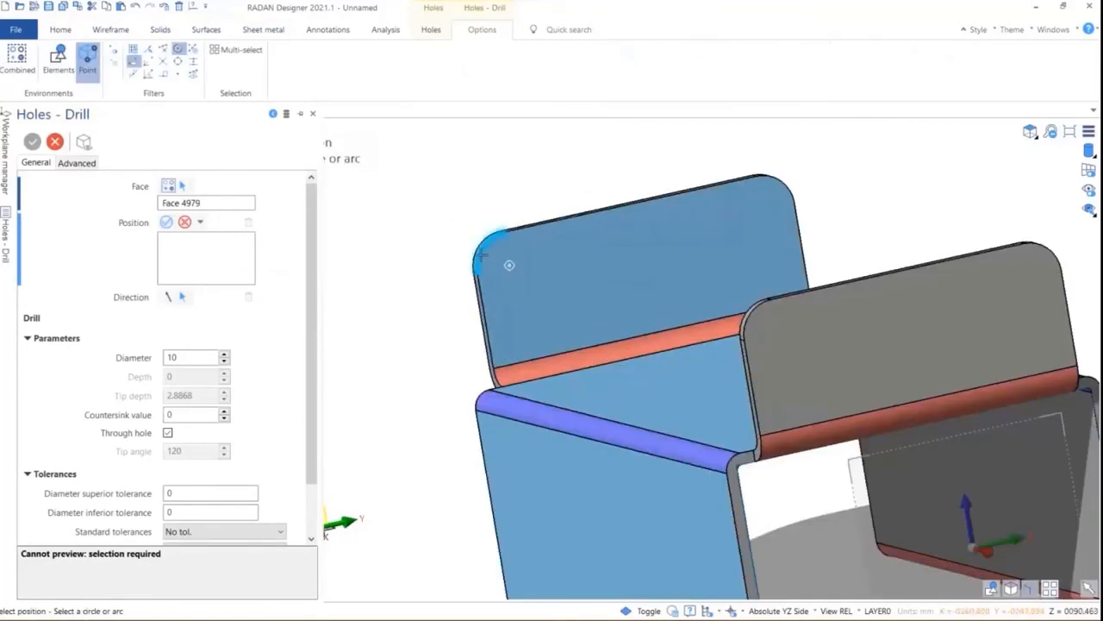
left_click(509, 265)
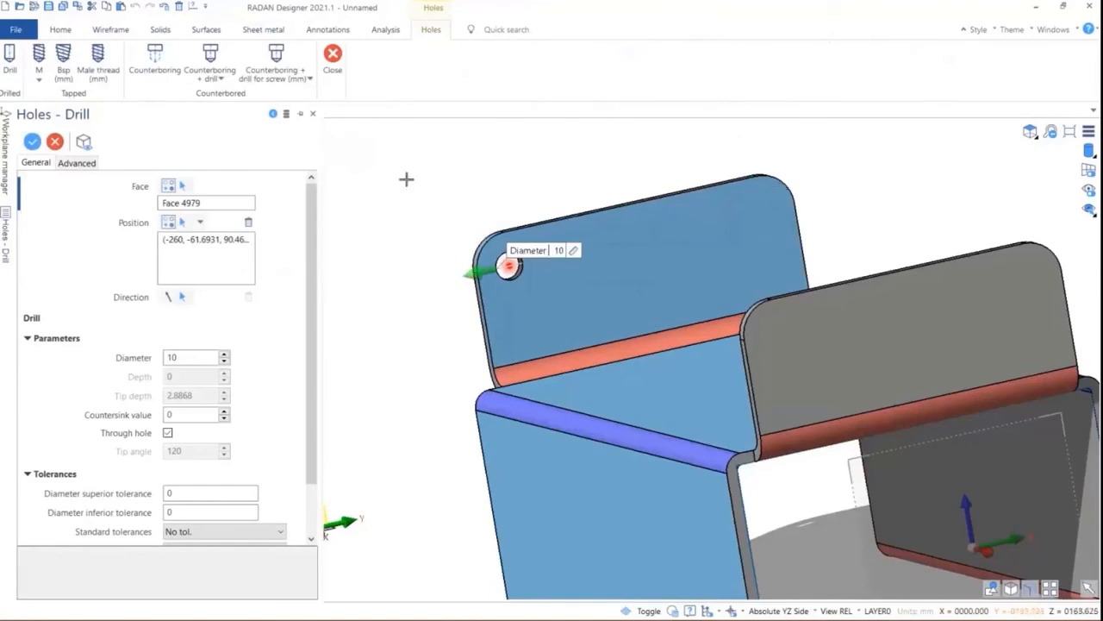
Include a second 10 mm hole at the arc centre of the far flange's other rounded corner and drill both holes.
left_click(182, 188)
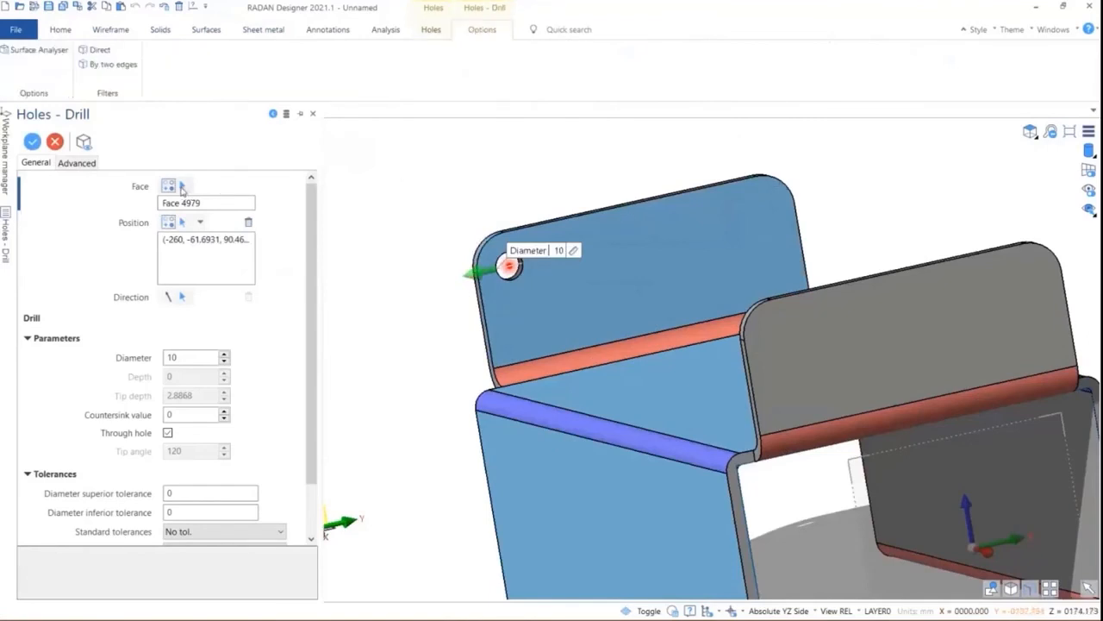
left_click(734, 225)
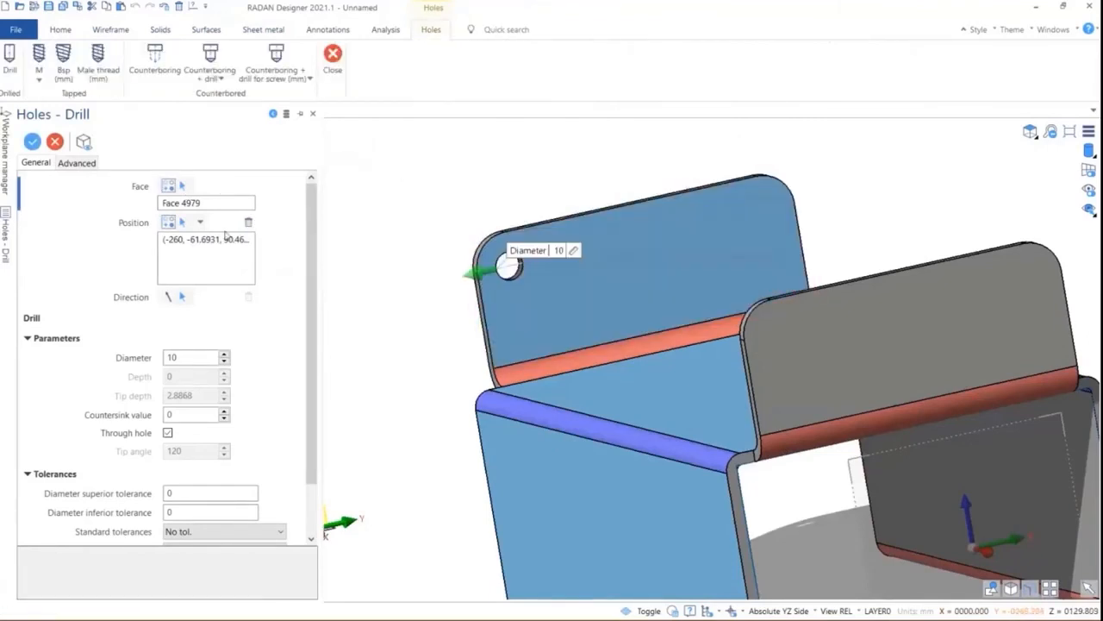
left_click(181, 222)
left_click(777, 175)
scroll(694, 192, "down", 3)
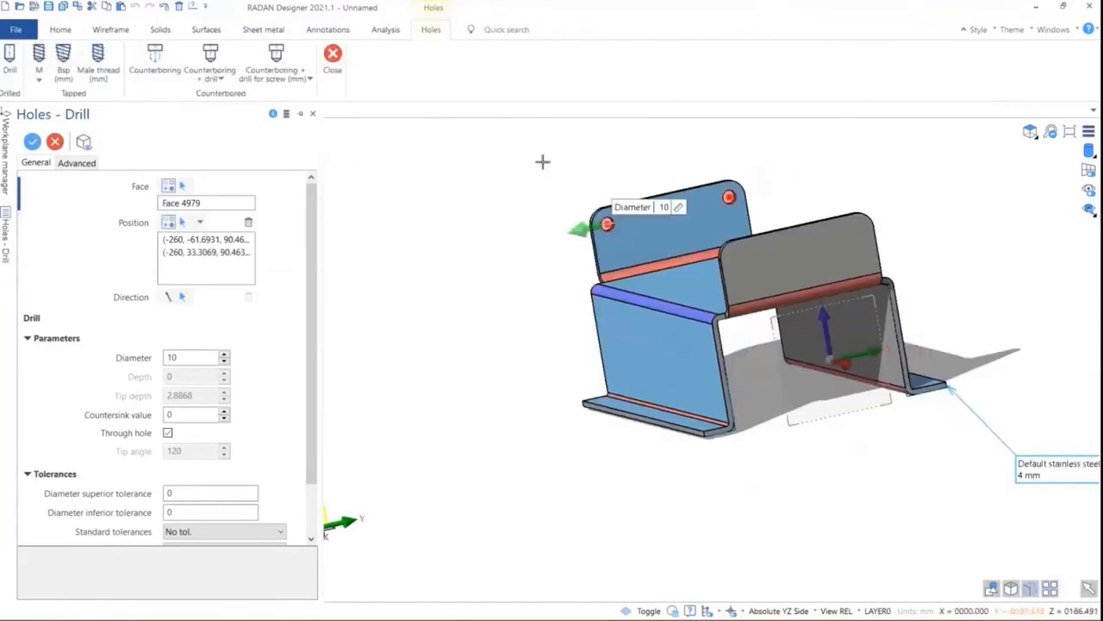
left_click(32, 143)
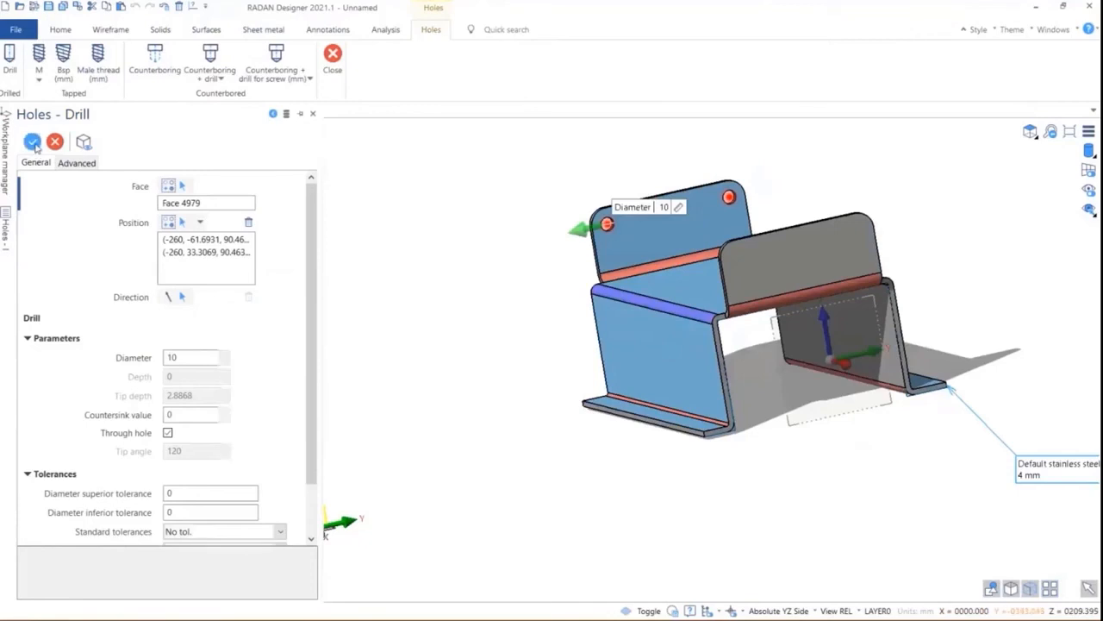
Drill two 10 mm through holes in the near flange, centred on the arcs of its two rounded corners.
middle_click_drag(376, 247, 526, 276)
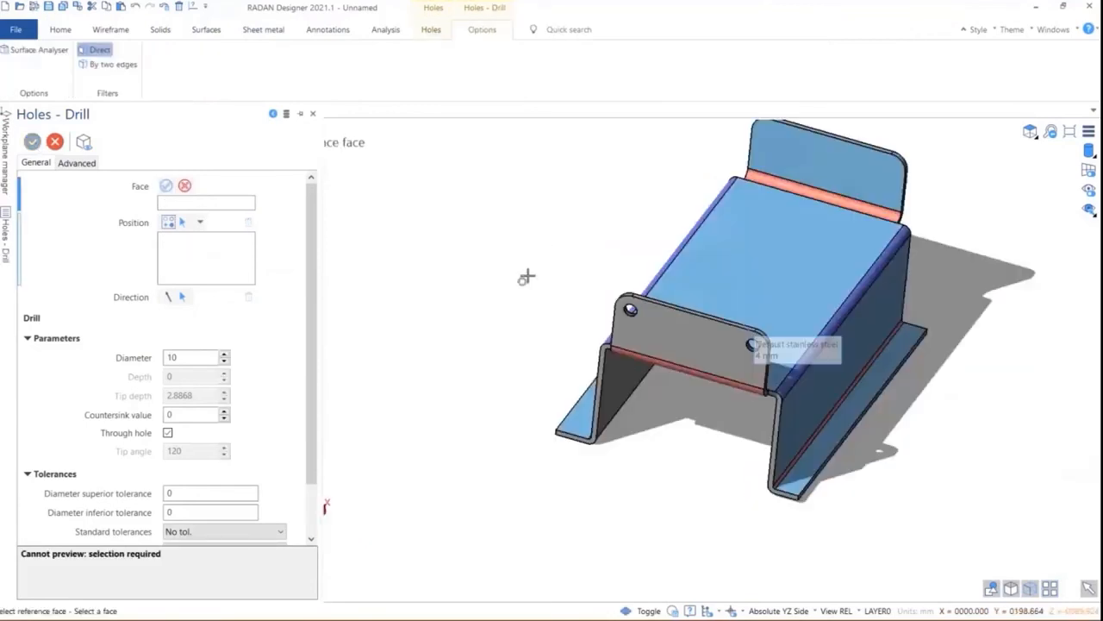
scroll(845, 256, "down", 3)
scroll(737, 253, "up", 6)
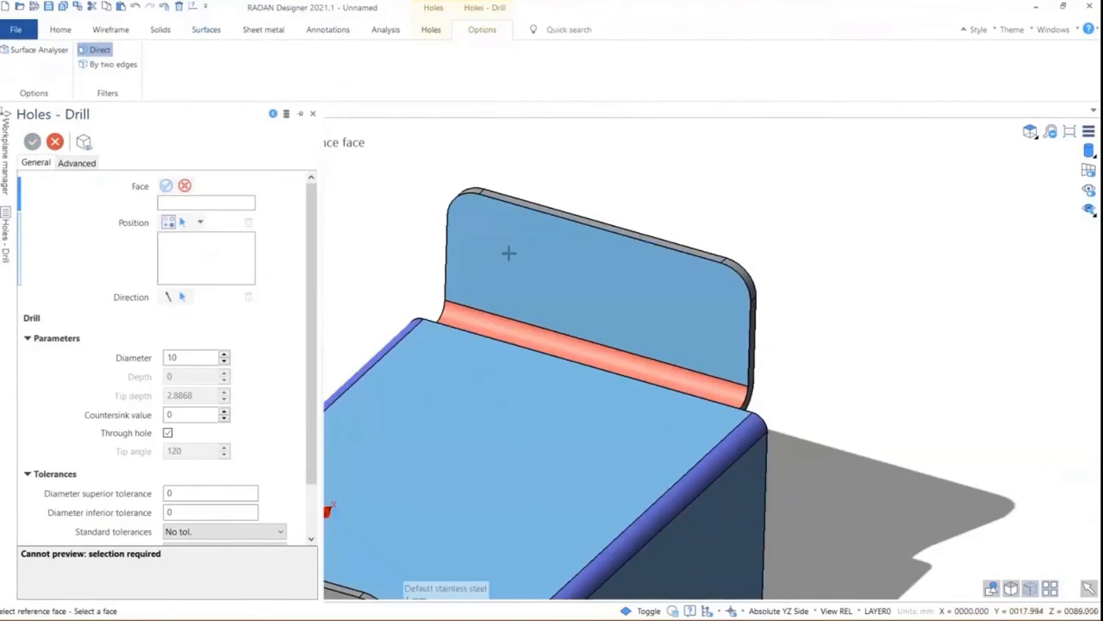
left_click(506, 250)
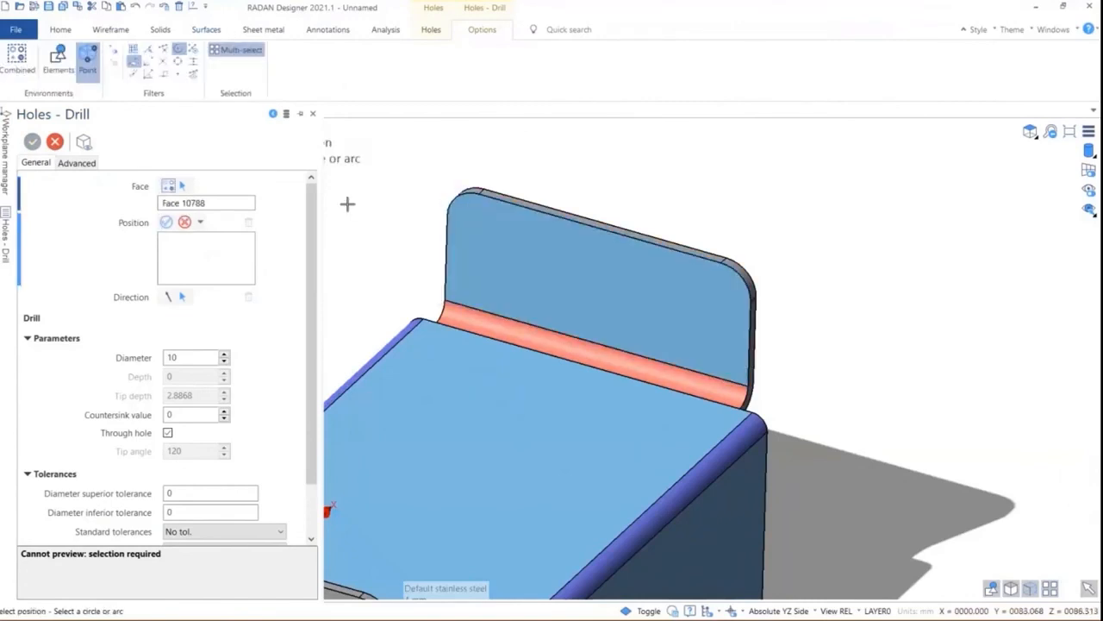
left_click(465, 202)
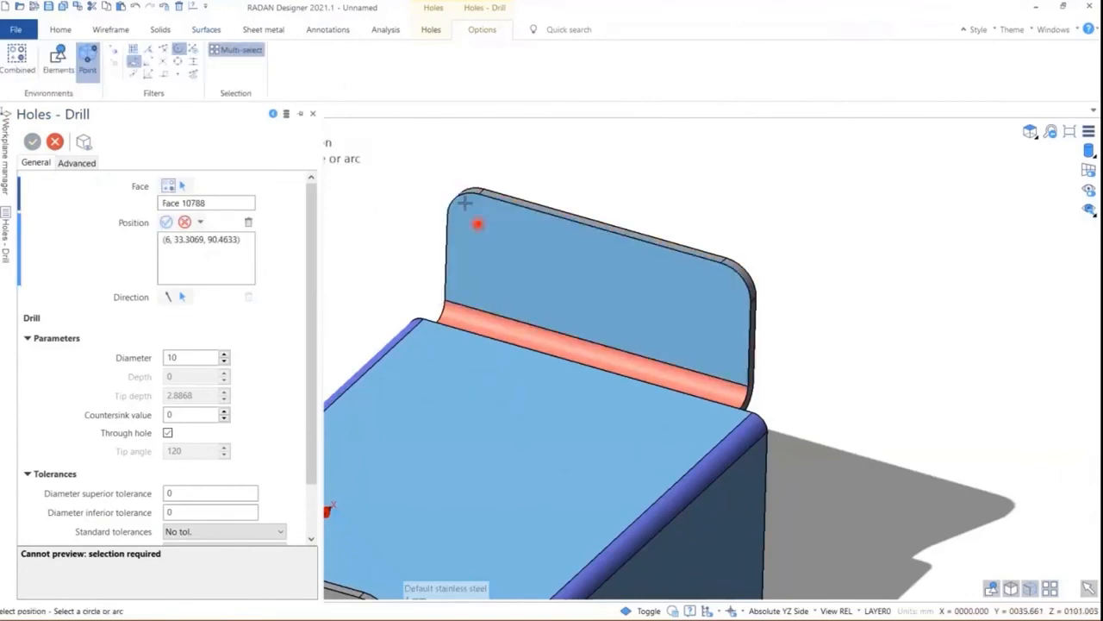
left_click(737, 275)
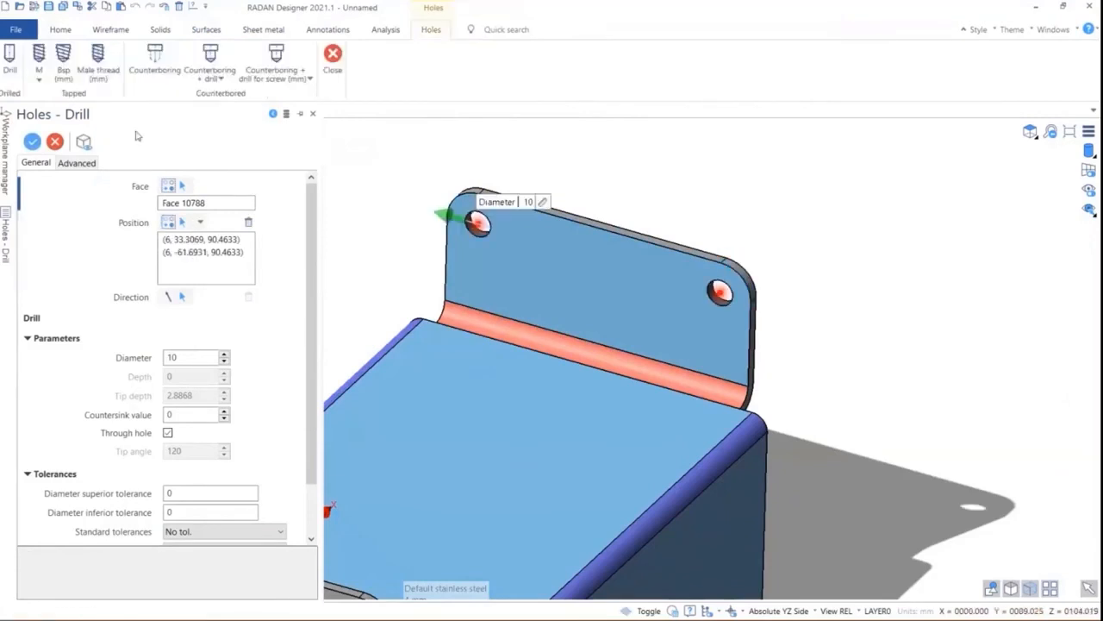
left_click(32, 140)
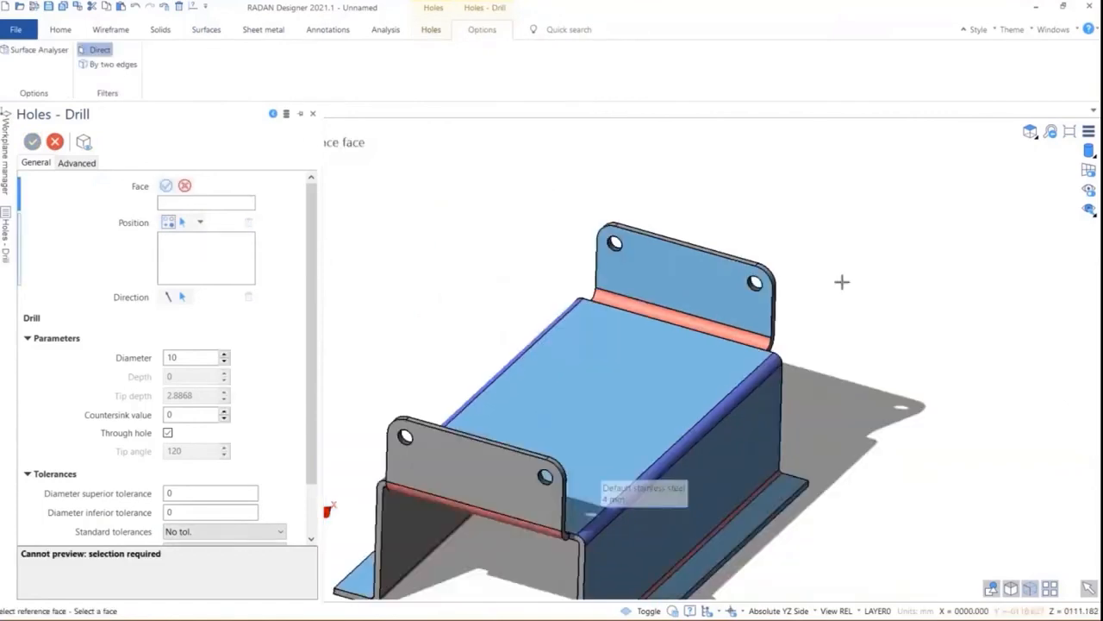
Unfold the part to examine its flat pattern and return it to the folded view.
scroll(842, 282, "down", 3)
middle_click_drag(834, 281, 734, 268)
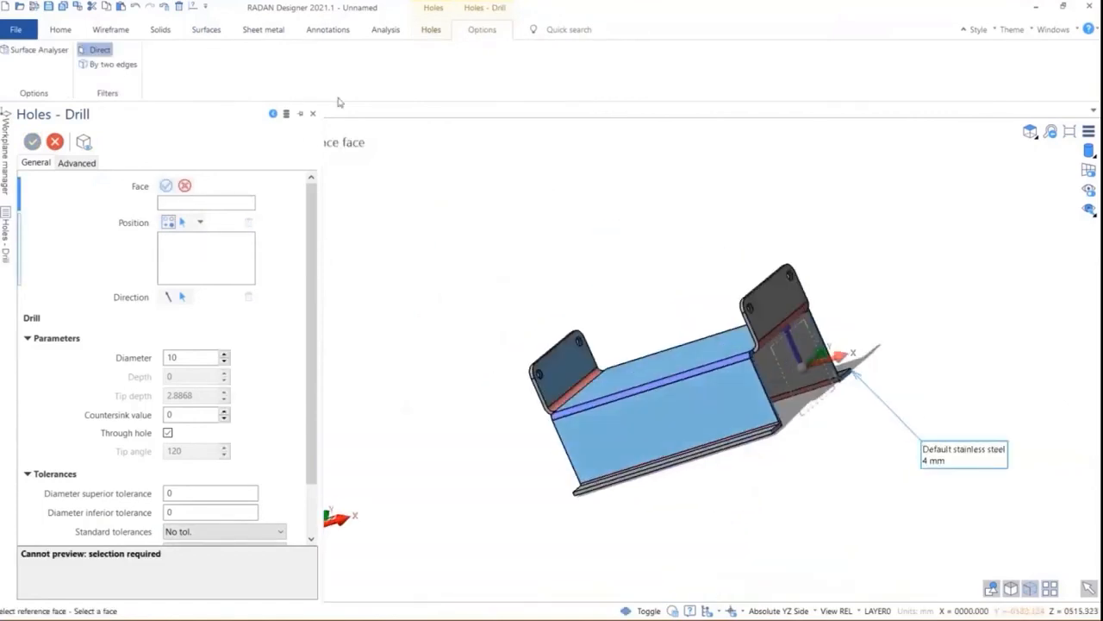
left_click(264, 29)
left_click(108, 62)
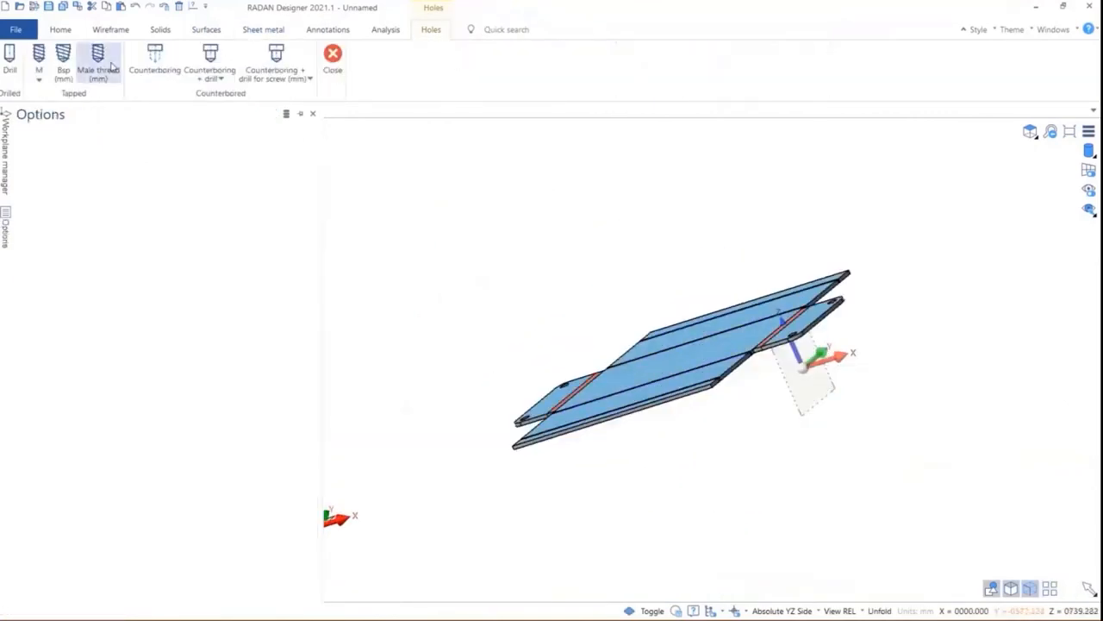
left_click(111, 67)
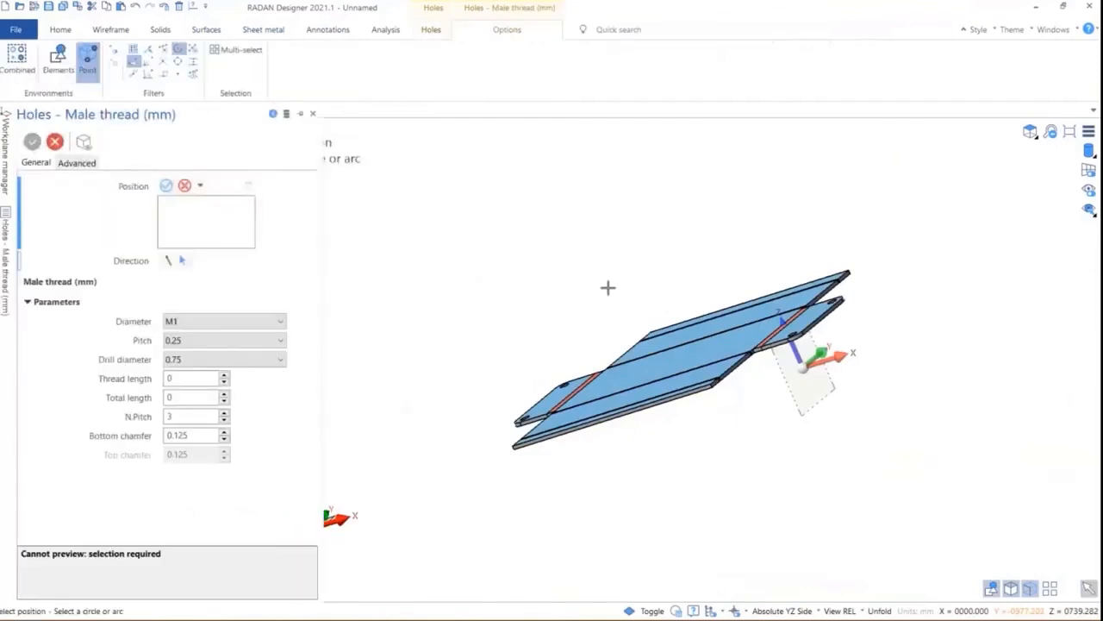
middle_click_drag(608, 288, 633, 324)
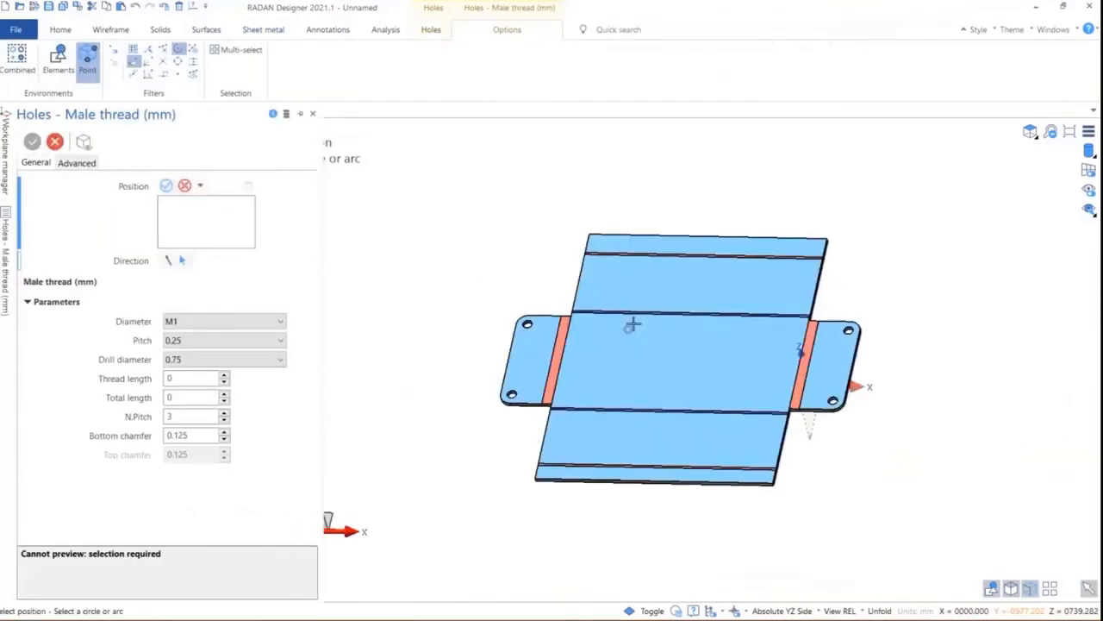
left_click(262, 30)
left_click(108, 62)
middle_click_drag(663, 348, 622, 333)
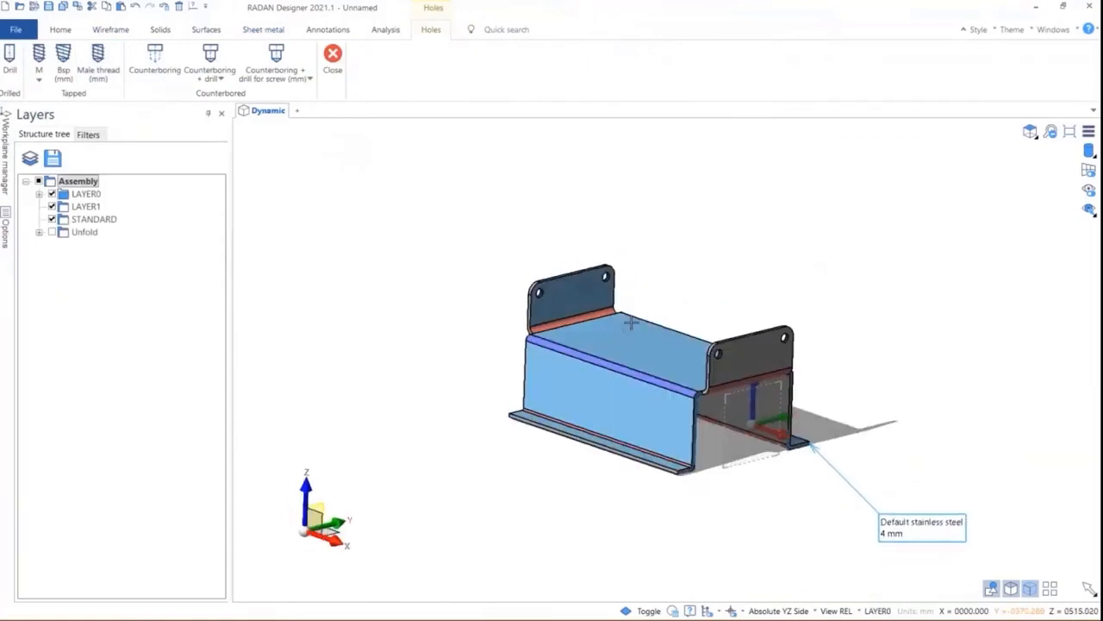
Start the Rectangle command and set point picking to accept any kind of point.
left_click(126, 31)
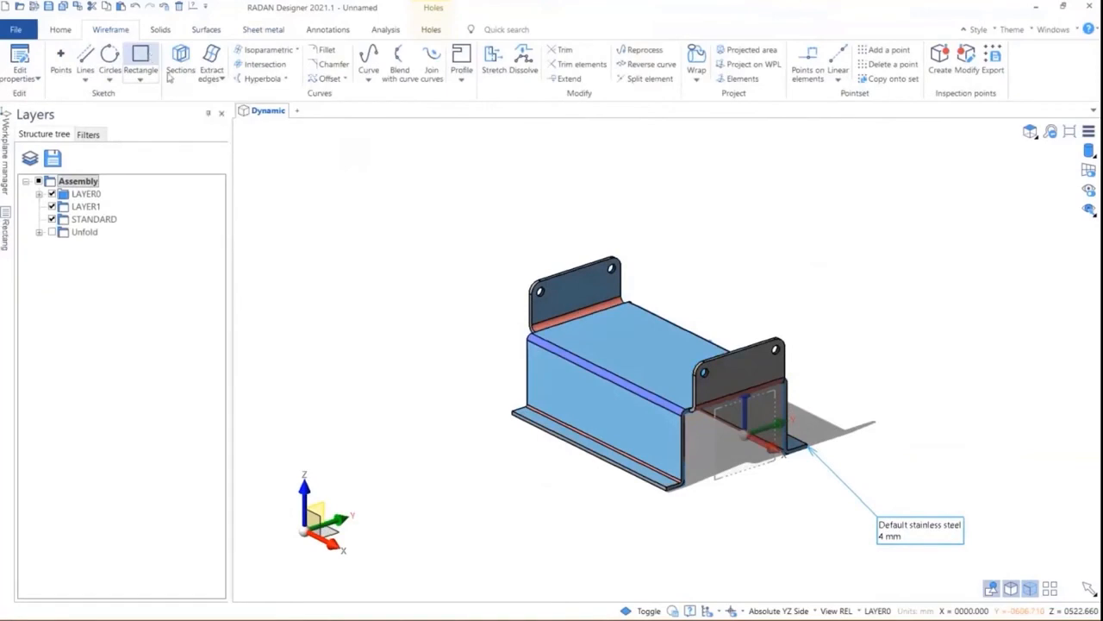
left_click(140, 60)
scroll(574, 205, "up", 4)
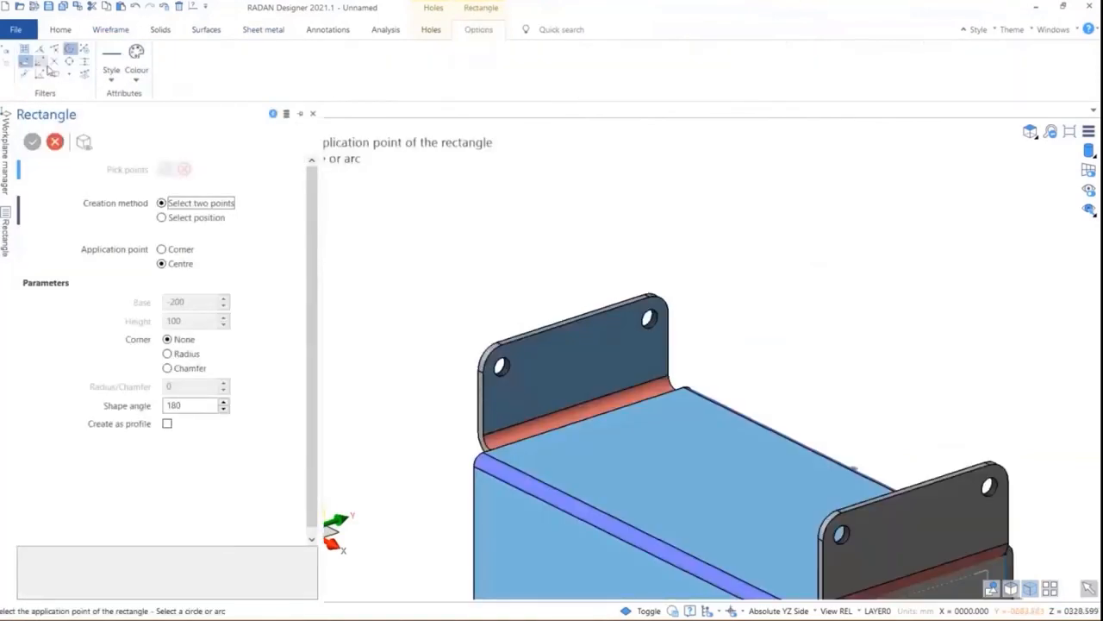
left_click(84, 49)
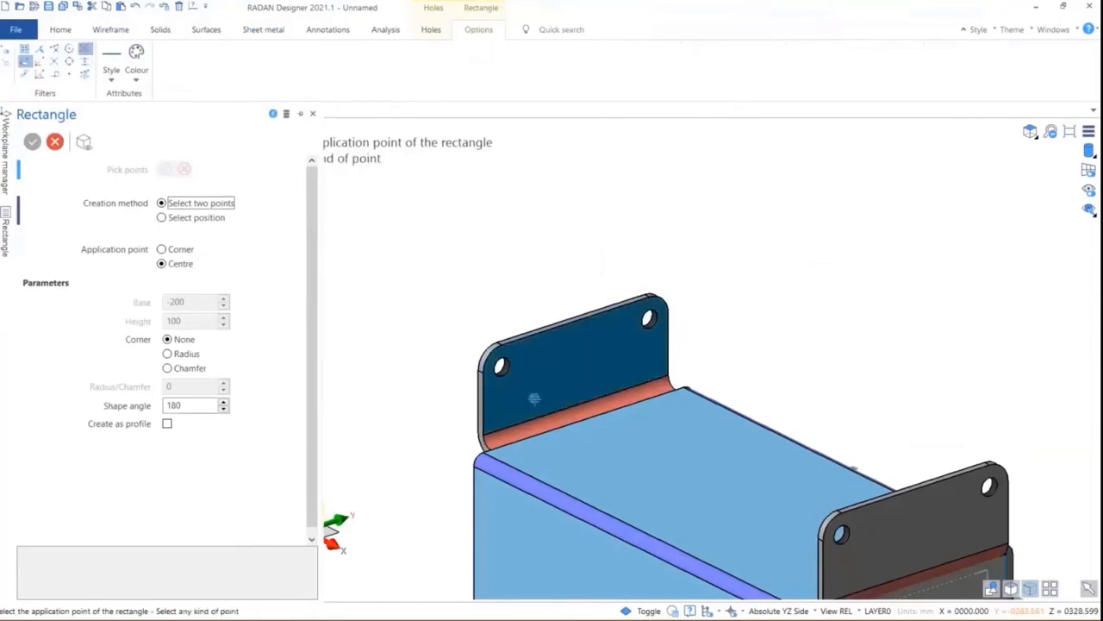
mouse_move(523, 391)
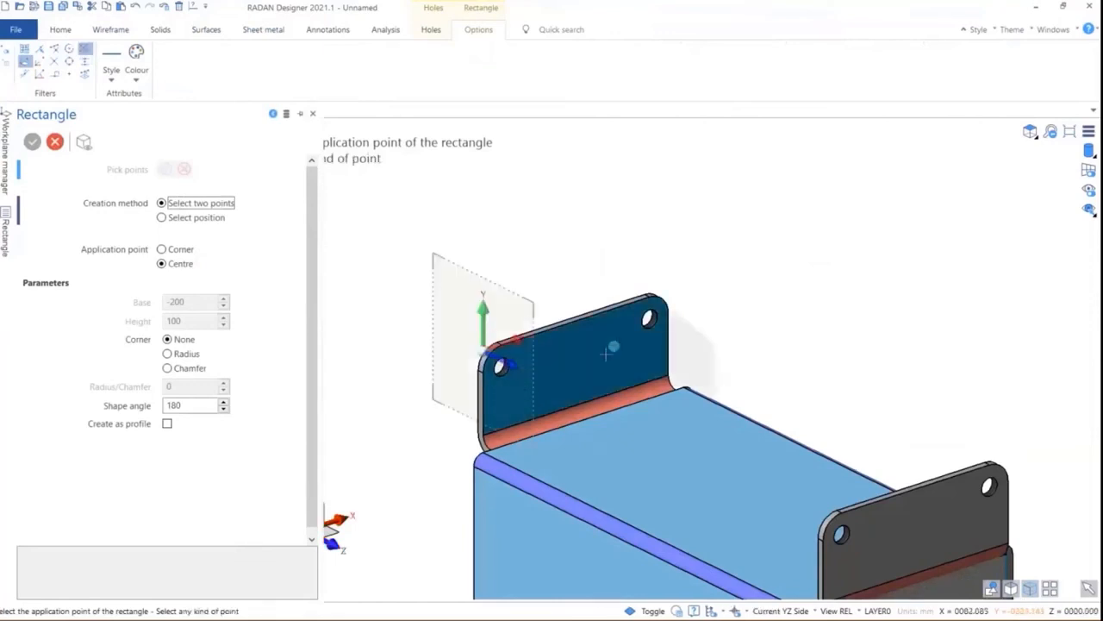
Create a workplane with its origin near the middle of the far flange's inner face.
left_click(72, 31)
left_click(216, 57)
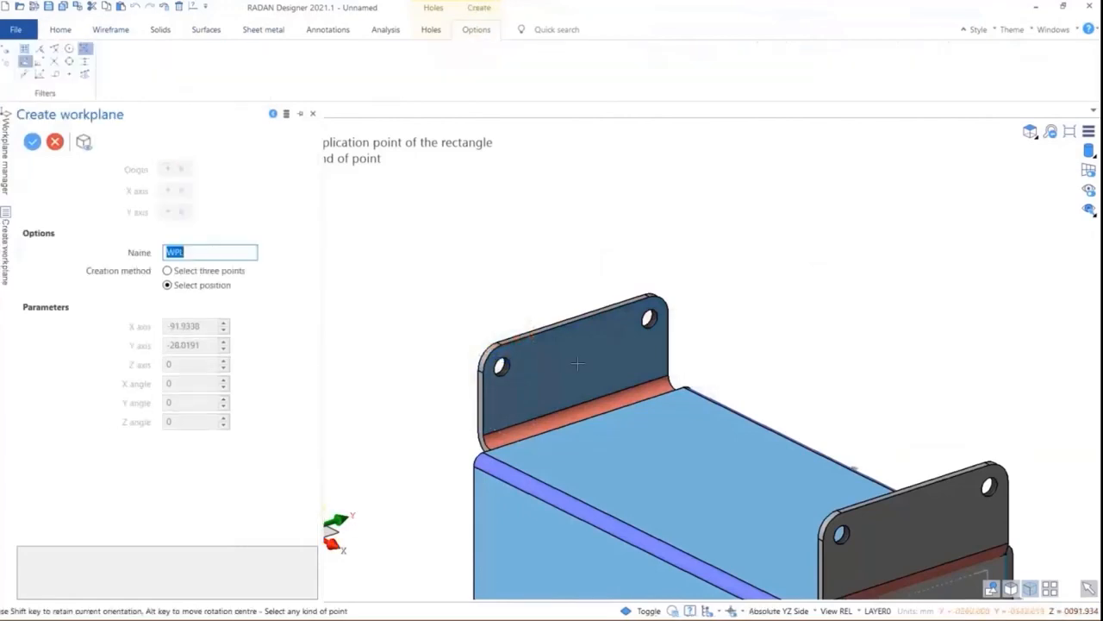
left_click(577, 364)
left_click(33, 141)
left_click(110, 30)
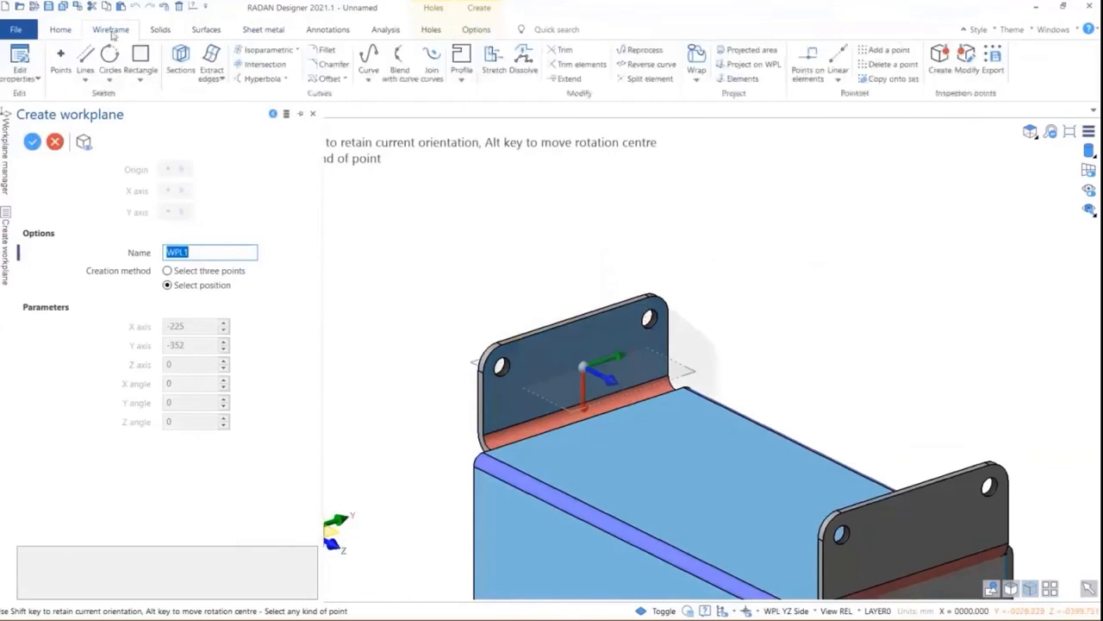
left_click(140, 57)
left_click(483, 402)
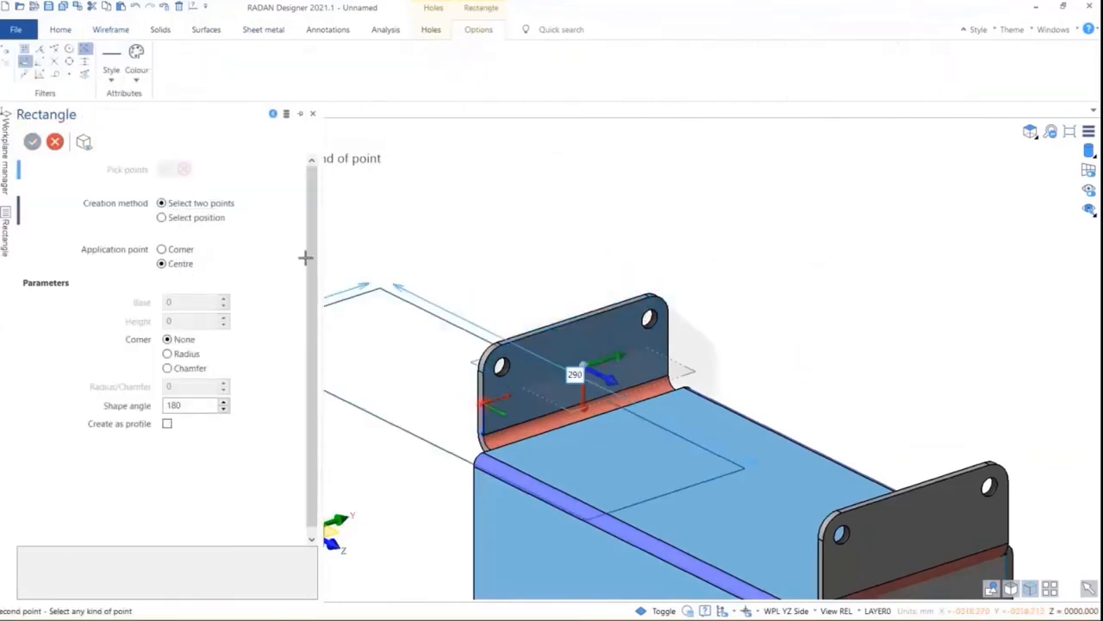
scroll(379, 484, "down", 4)
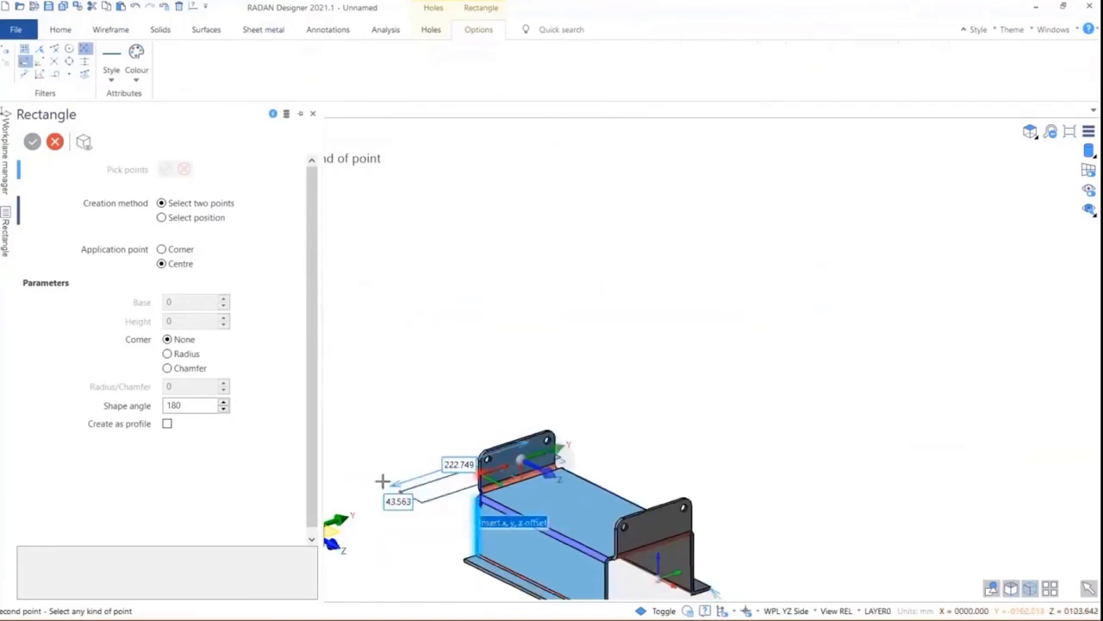
left_click_drag(316, 365, 240, 365)
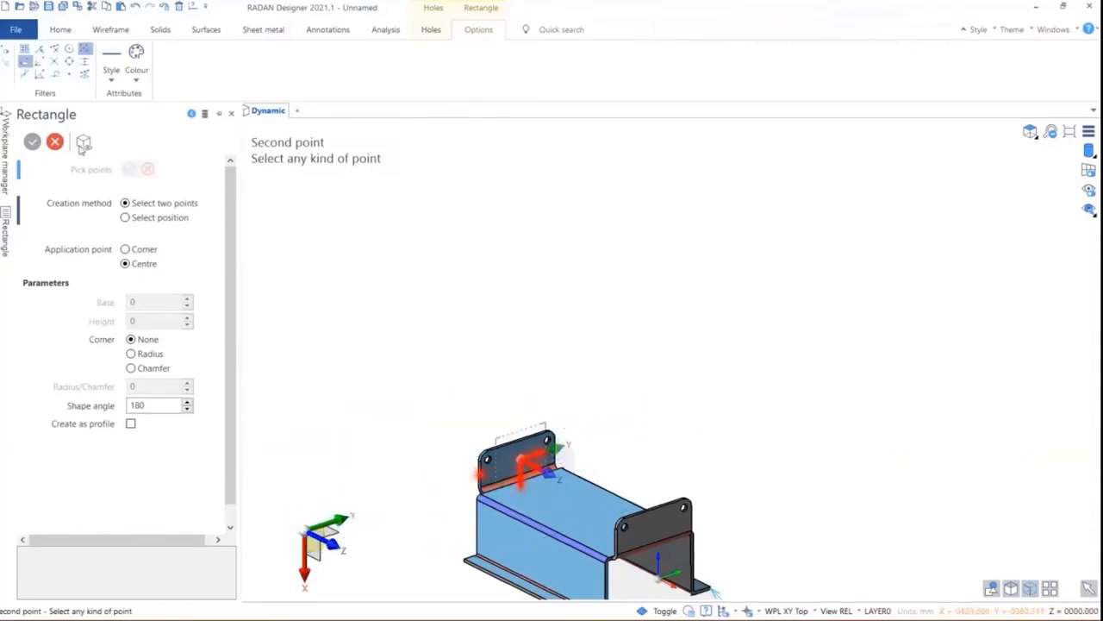
Draw a corner-based two-point rectangle, about 120 by 47 mm, from the far flange's side edge in the workplane's XY Top plane.
left_click(115, 30)
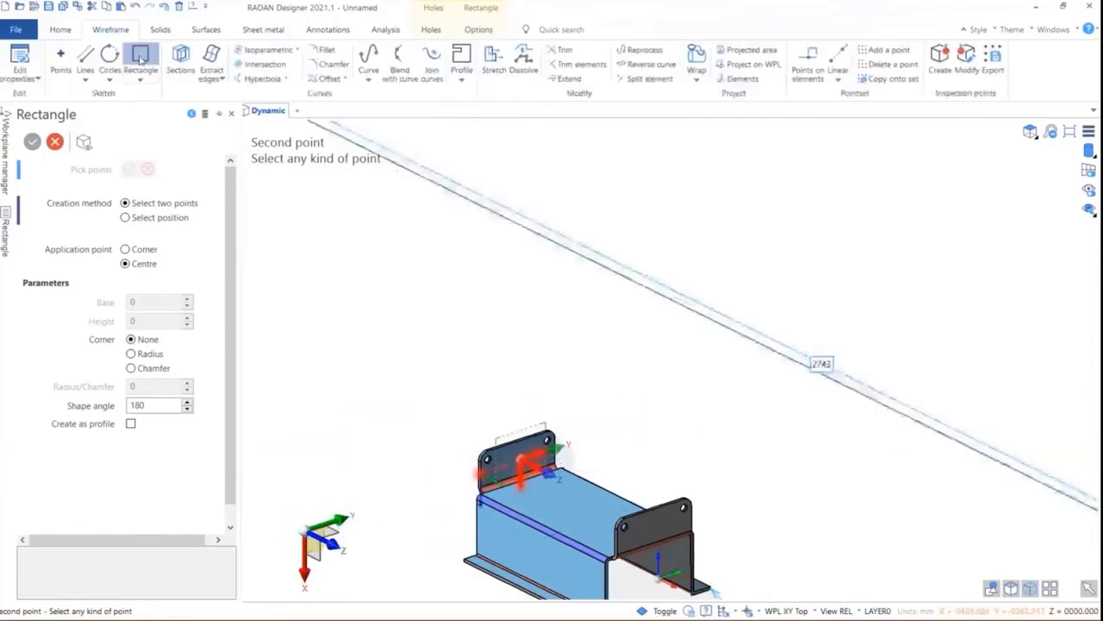
left_click(142, 57)
scroll(522, 487, "up", 4)
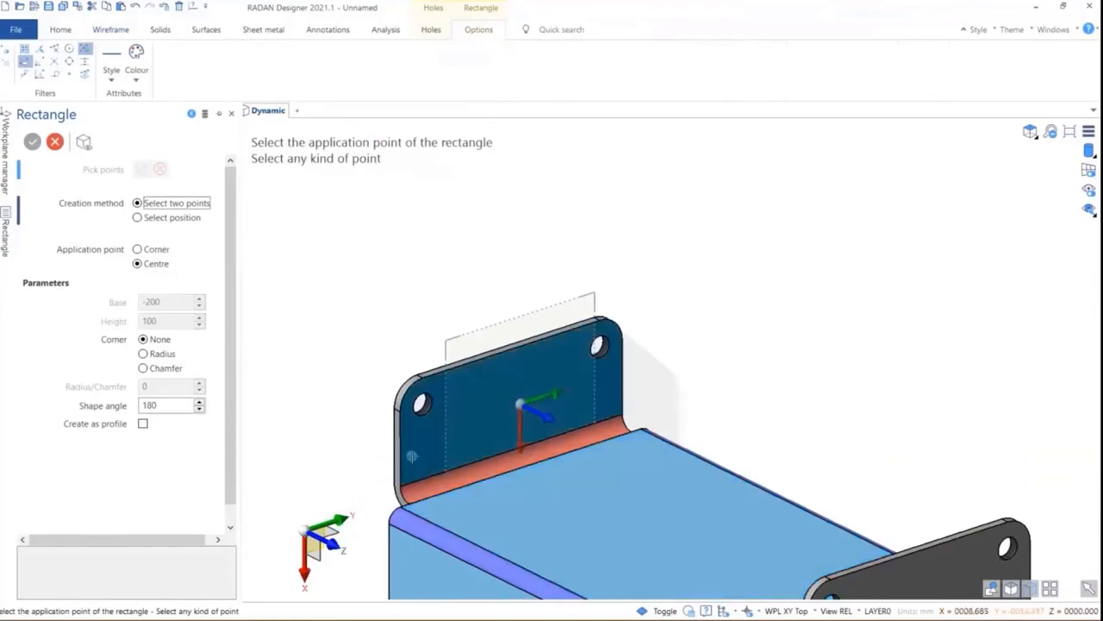
left_click(401, 449)
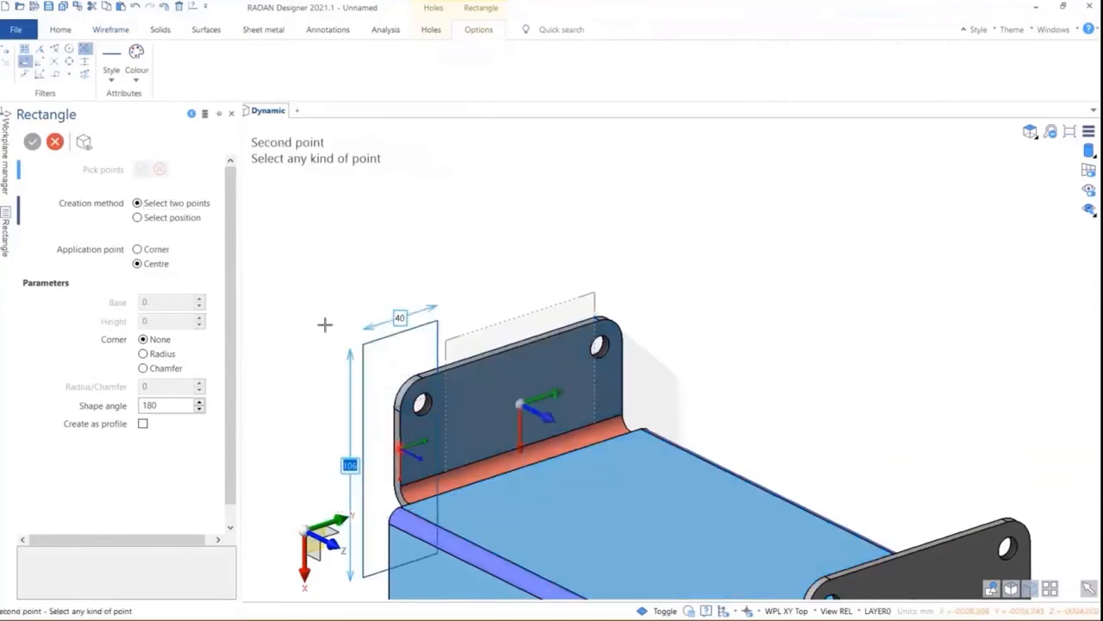
left_click(138, 218)
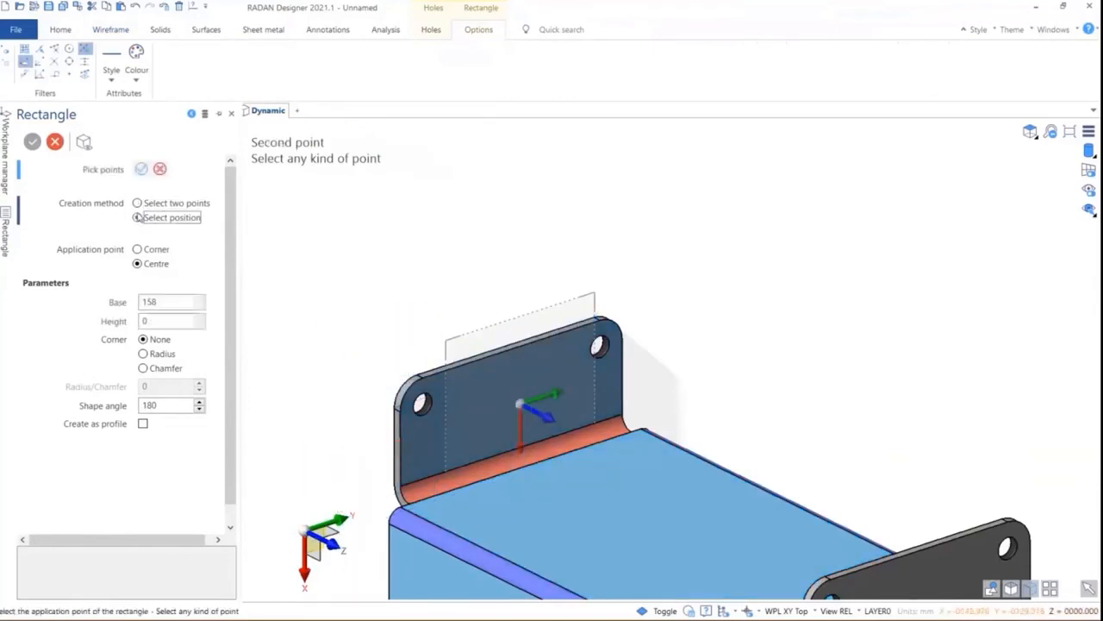
left_click(145, 205)
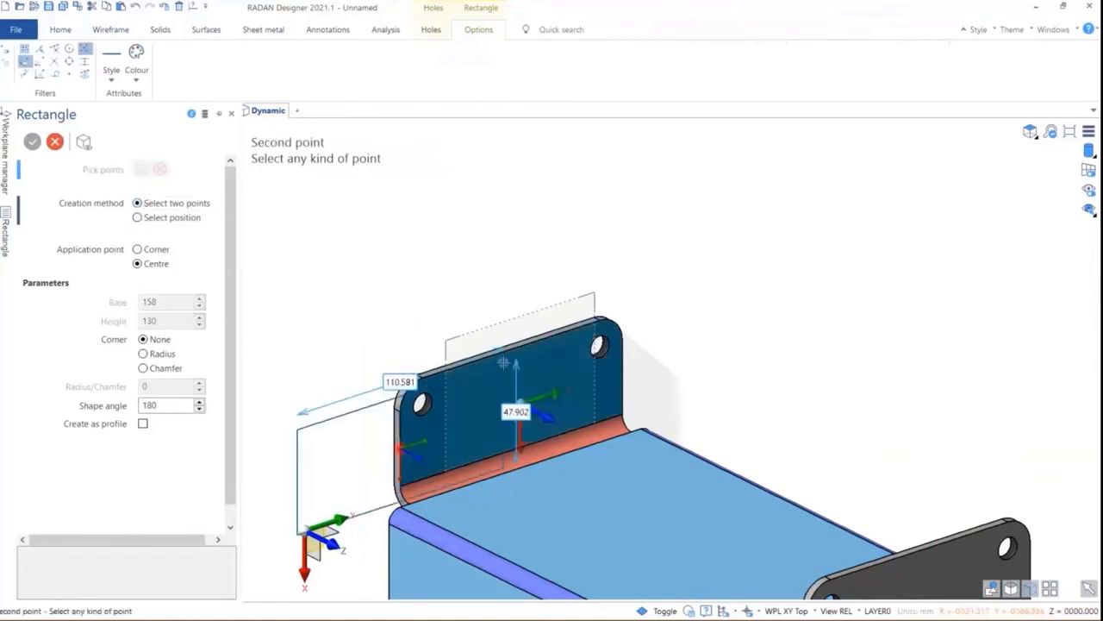
left_click(138, 249)
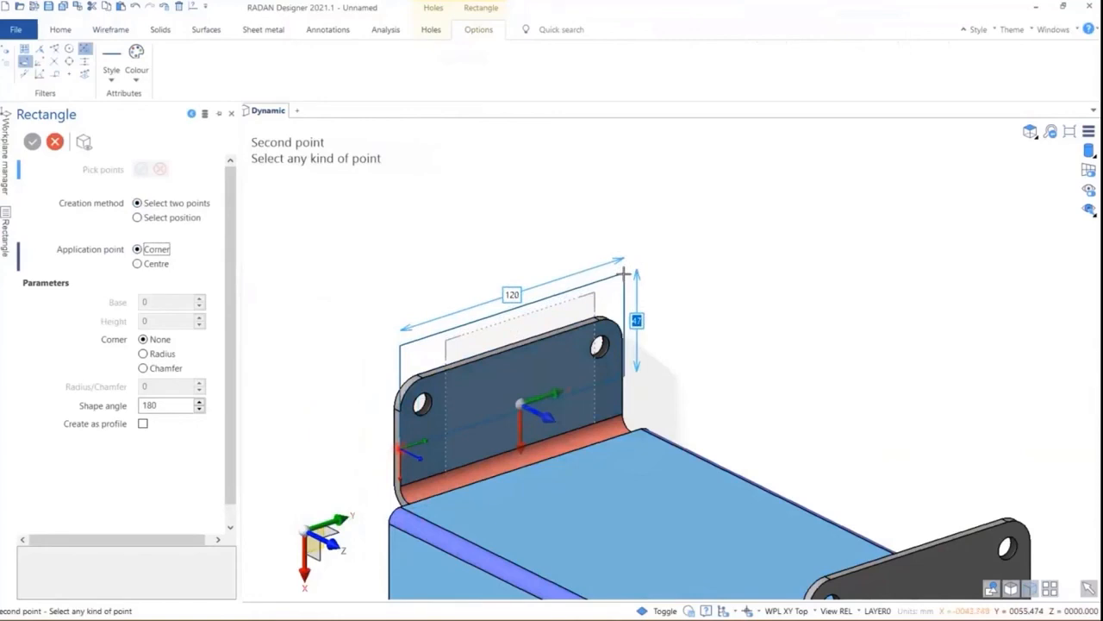
left_click(623, 273)
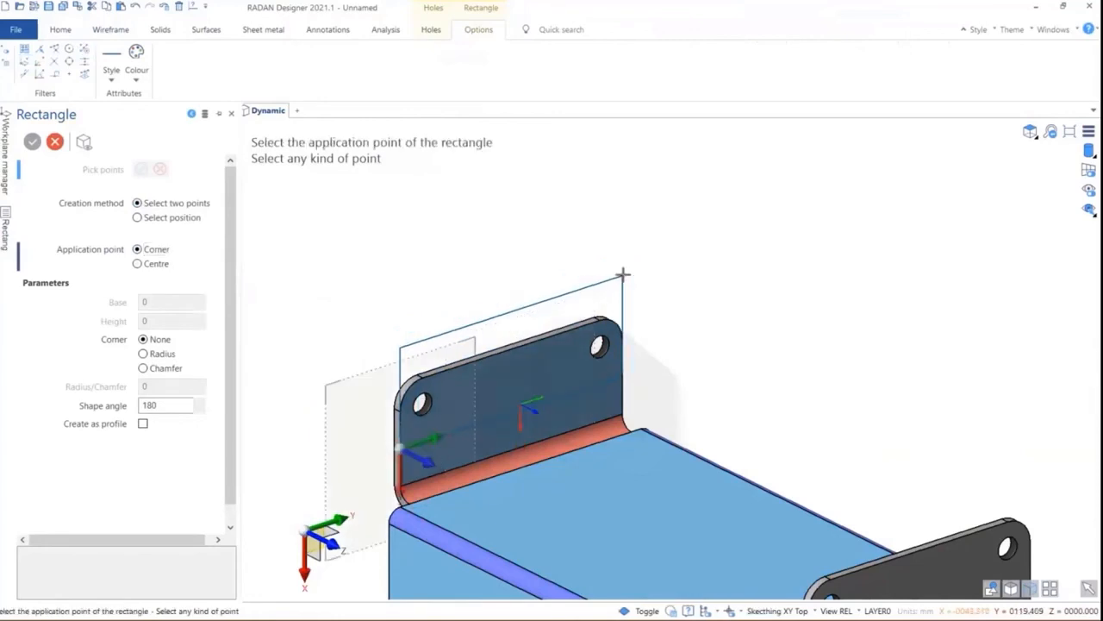
Try creating a 4 mm sheet metal part from the rectangle with its thickness reversed, and undo it.
left_click(258, 32)
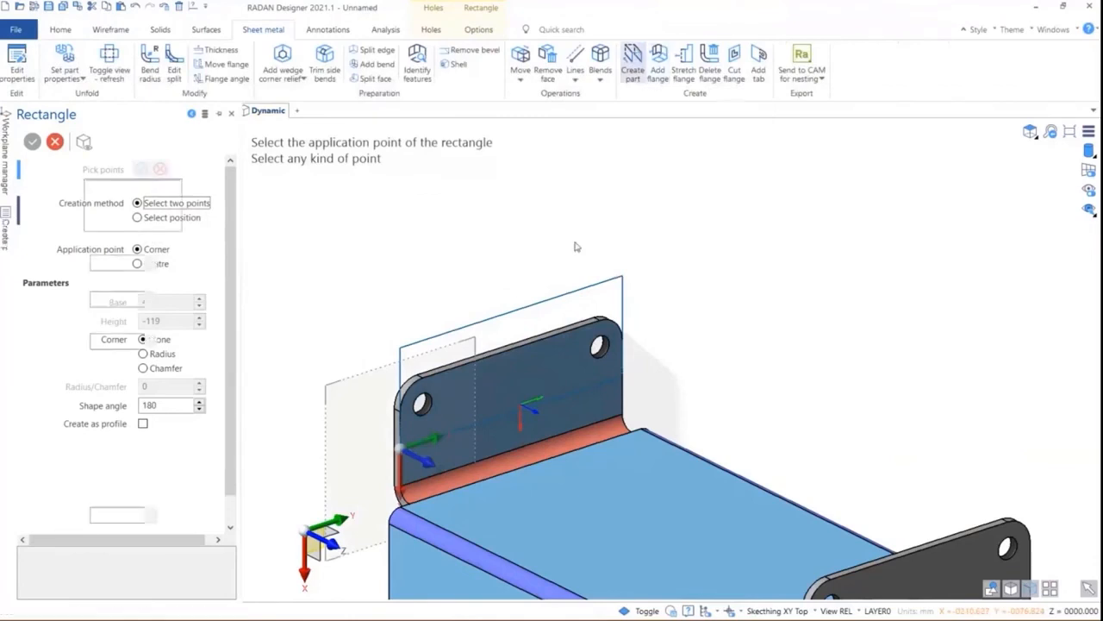
left_click_drag(586, 369, 715, 454)
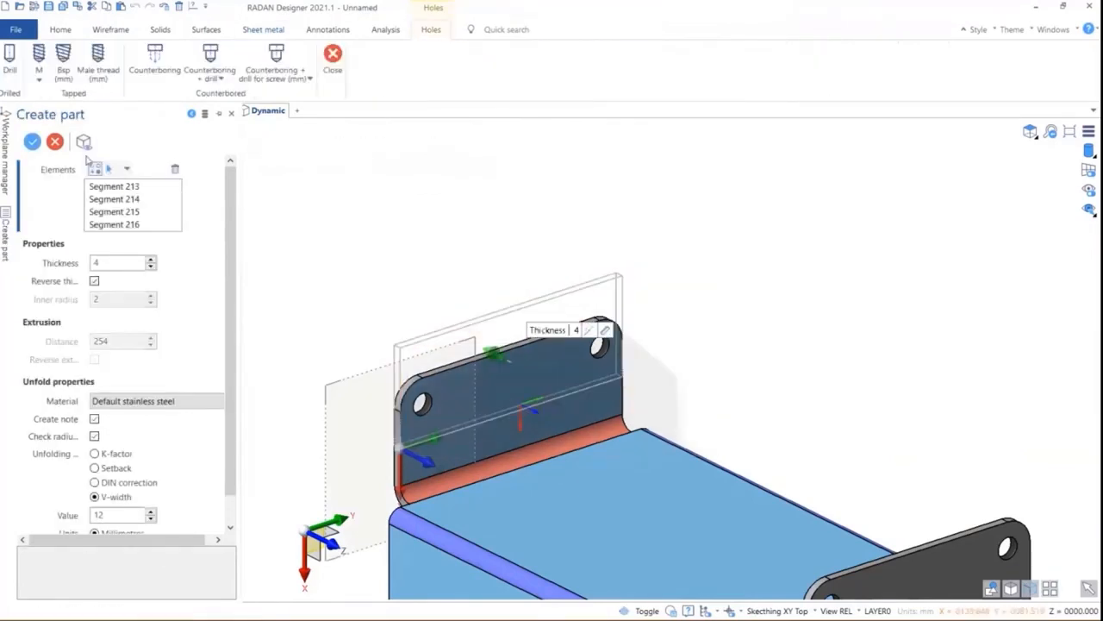
left_click(32, 141)
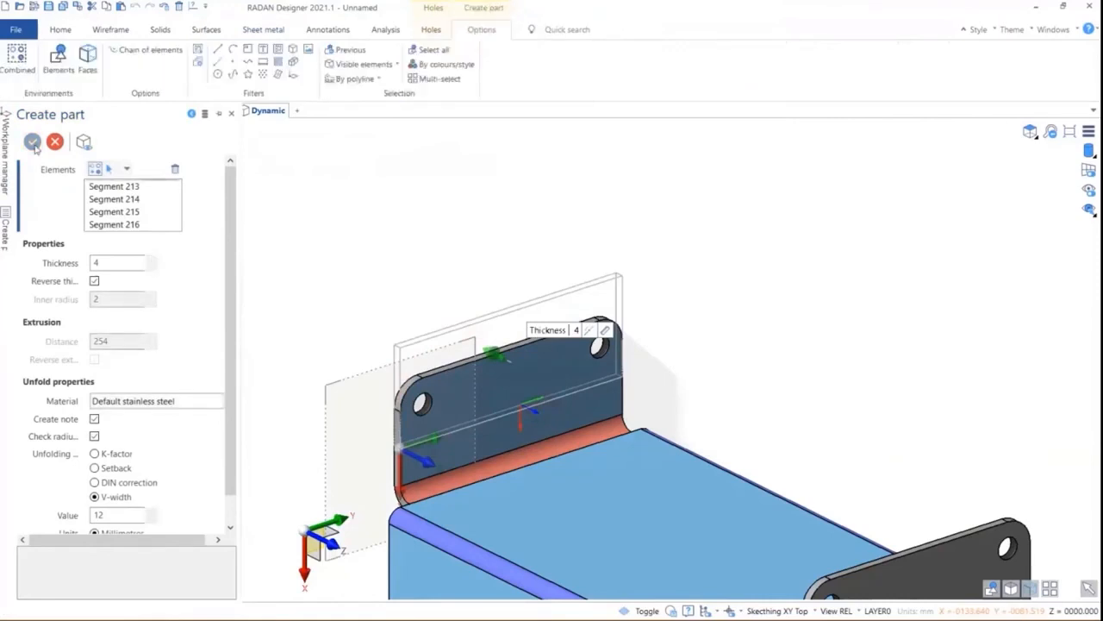
middle_click_drag(408, 342, 414, 239)
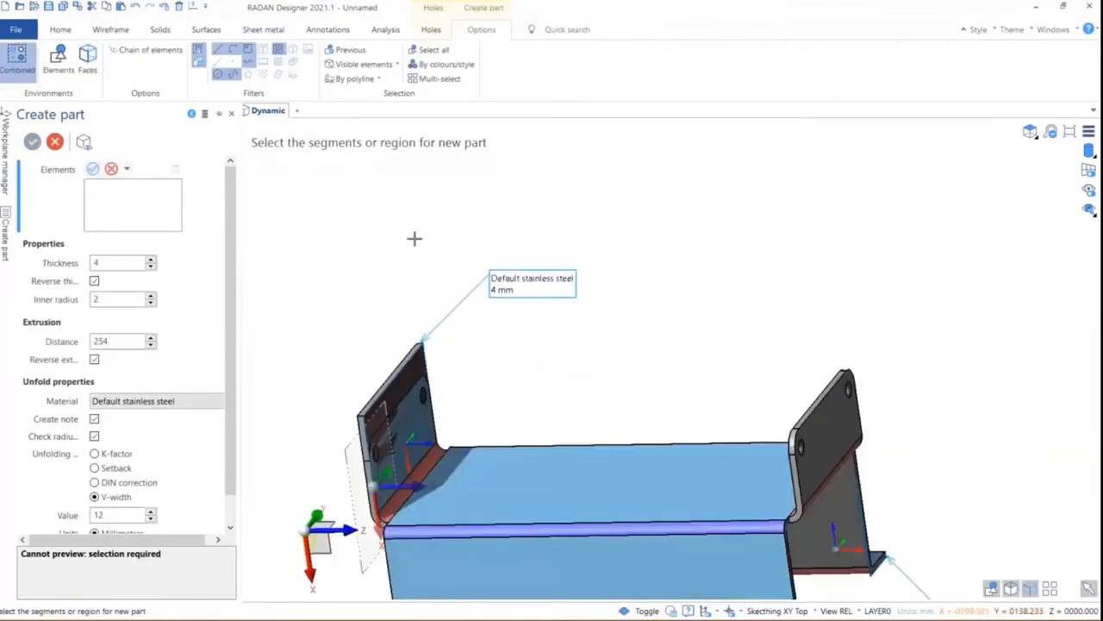
left_click(135, 7)
Create a 4 mm default stainless steel part from the rectangle's four segments with the thickness direction not reversed.
scroll(506, 268, "down", 2)
middle_click_drag(508, 264, 471, 259)
left_click(261, 30)
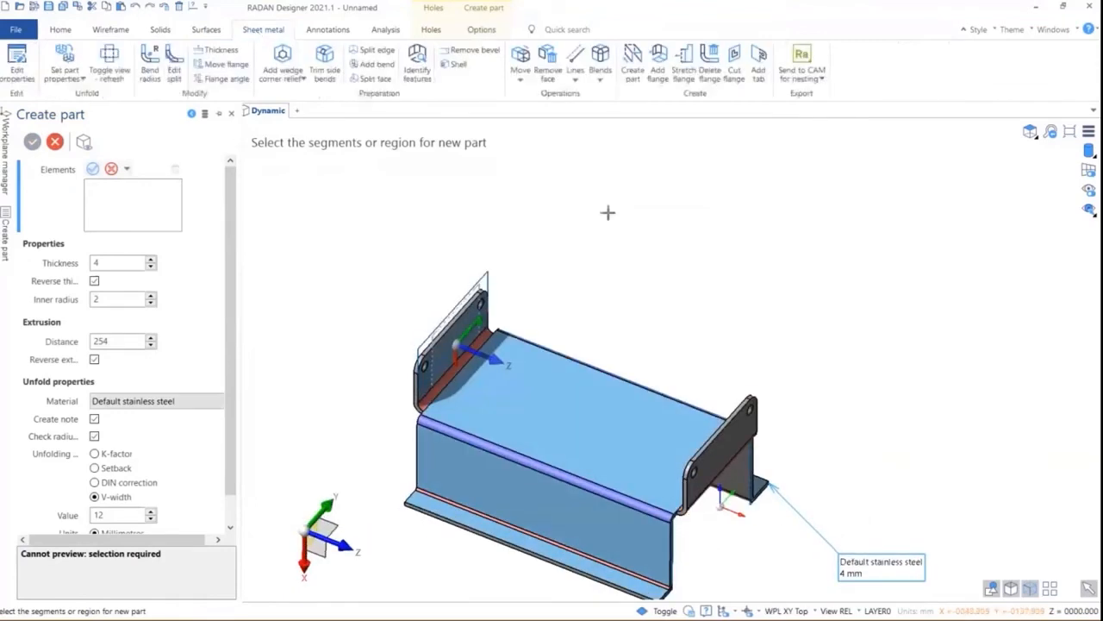
left_click_drag(355, 224, 546, 407)
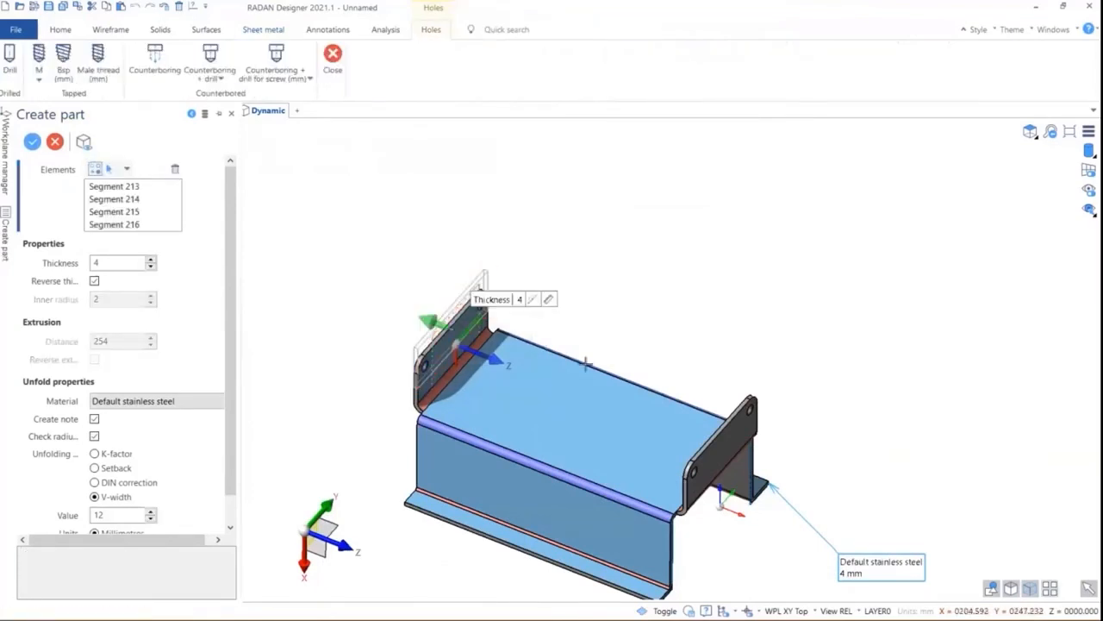
left_click(95, 282)
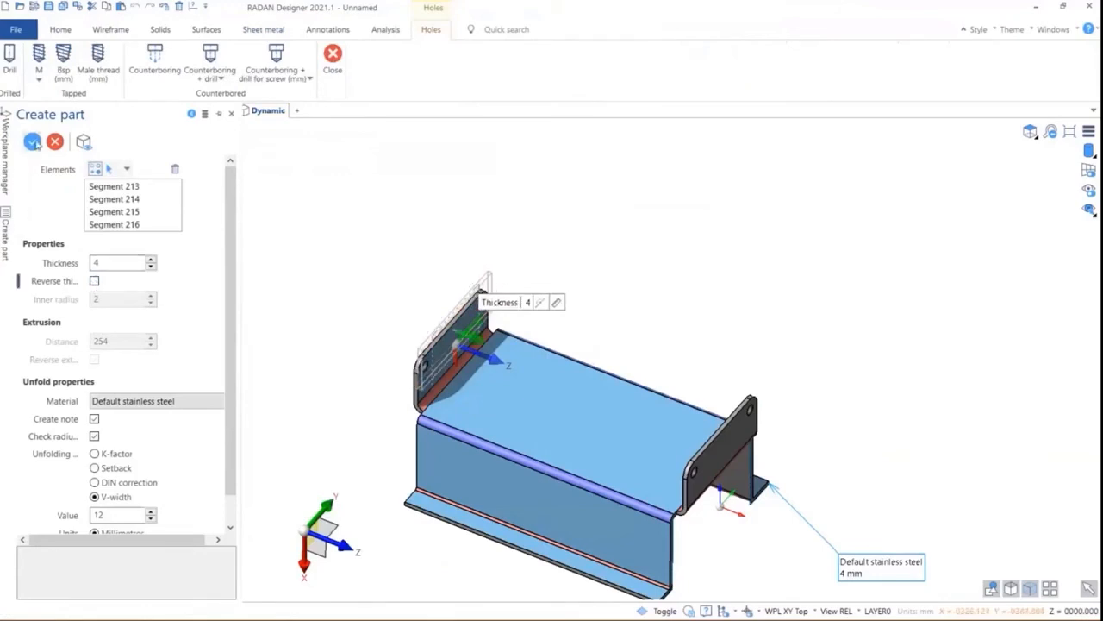
right_click(288, 323)
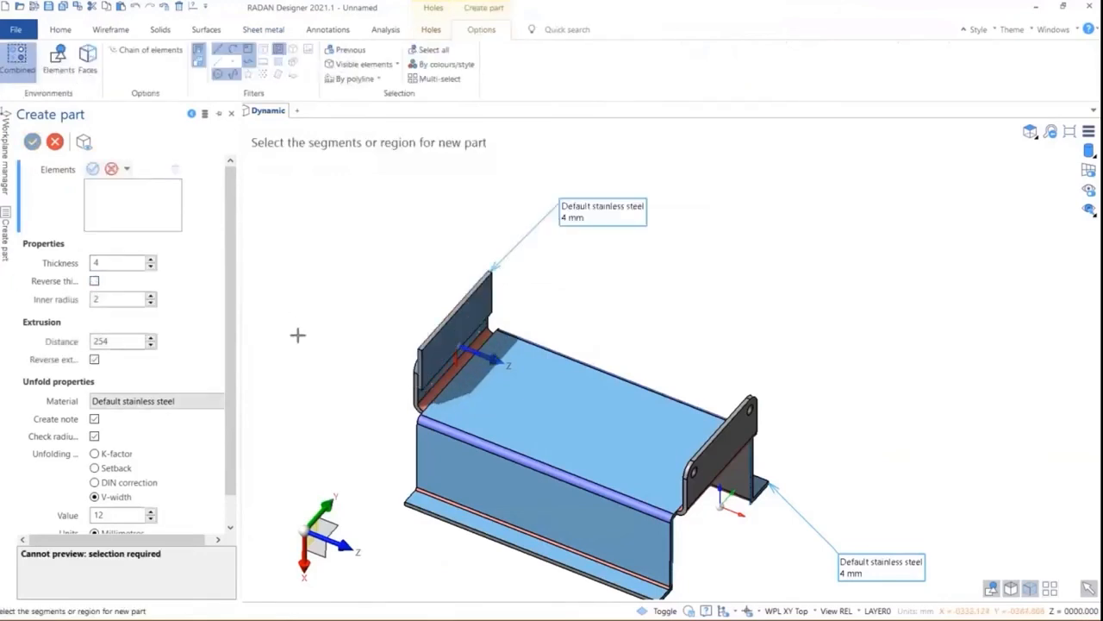
Add a 133 mm full-bend-outside flange to the second part's upper edge at 90 degrees, with 6 mm inner radius and 5 mm offsets.
scroll(435, 415, "up", 2)
middle_click_drag(439, 414, 438, 357)
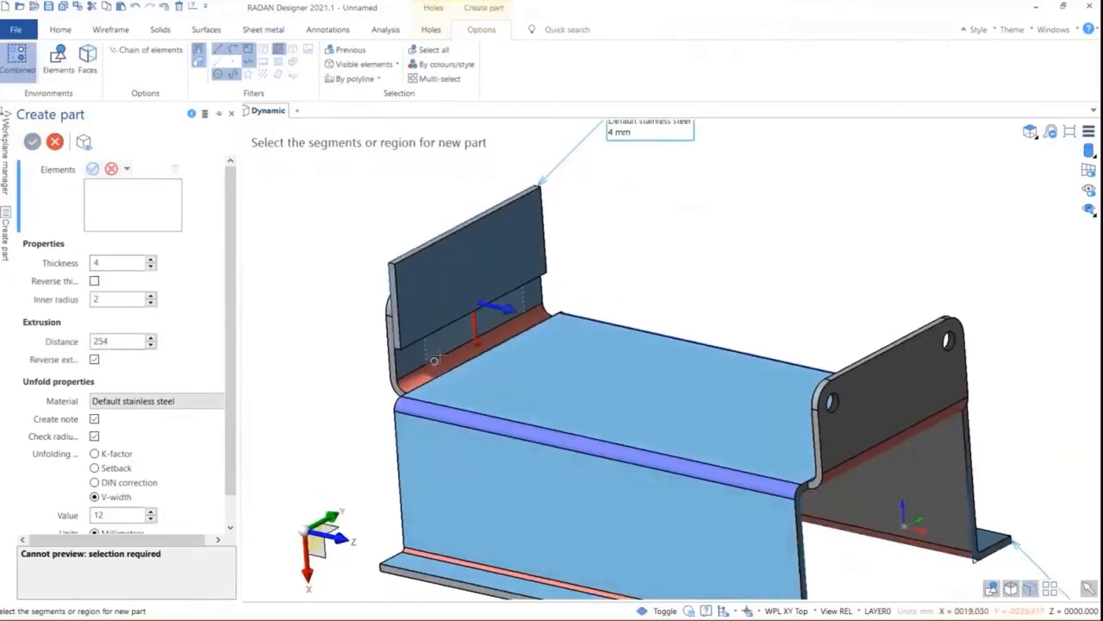
left_click(259, 31)
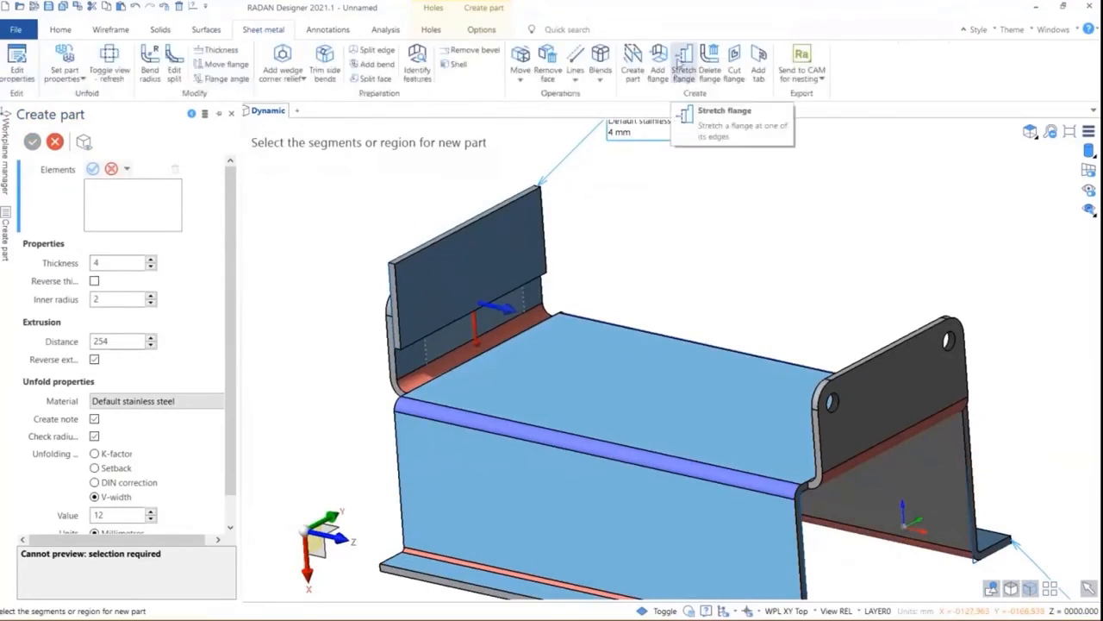
left_click(658, 73)
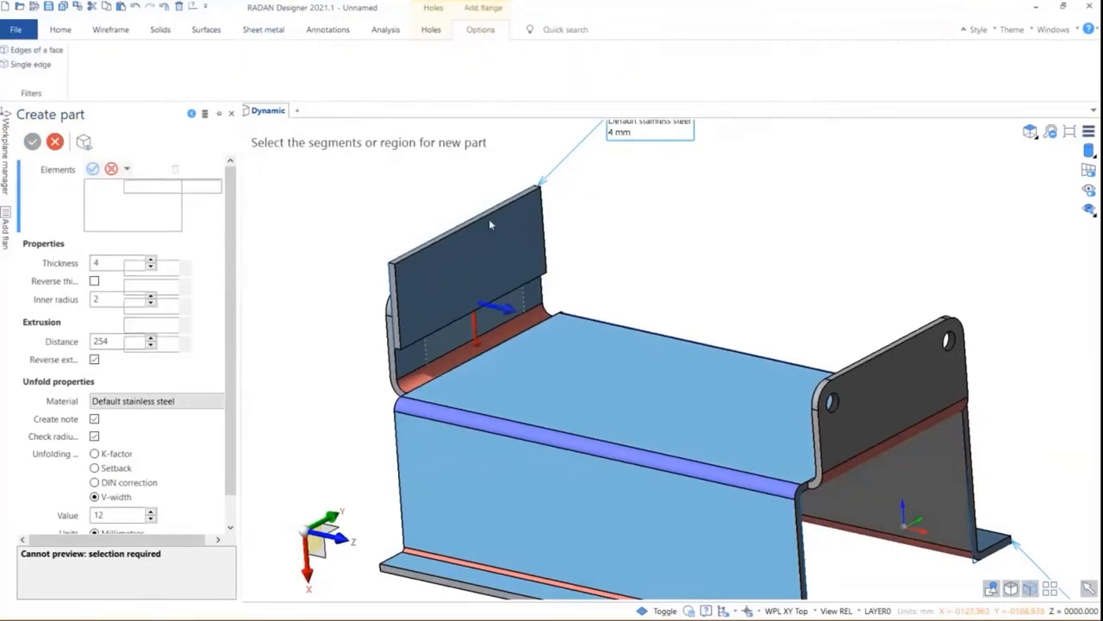
left_click(489, 217)
left_click_drag(562, 229, 785, 227)
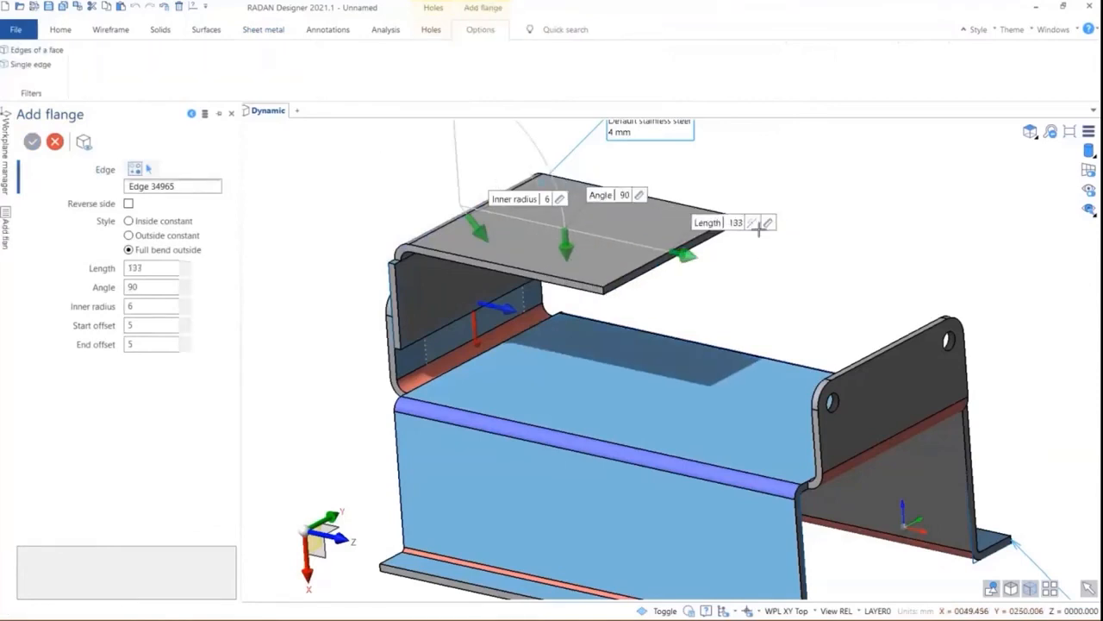
Add a 46 mm downward flange to the top flange's free edge at 90 degrees, with 6 mm inner radius and 0 mm start and end offsets.
left_click(655, 275)
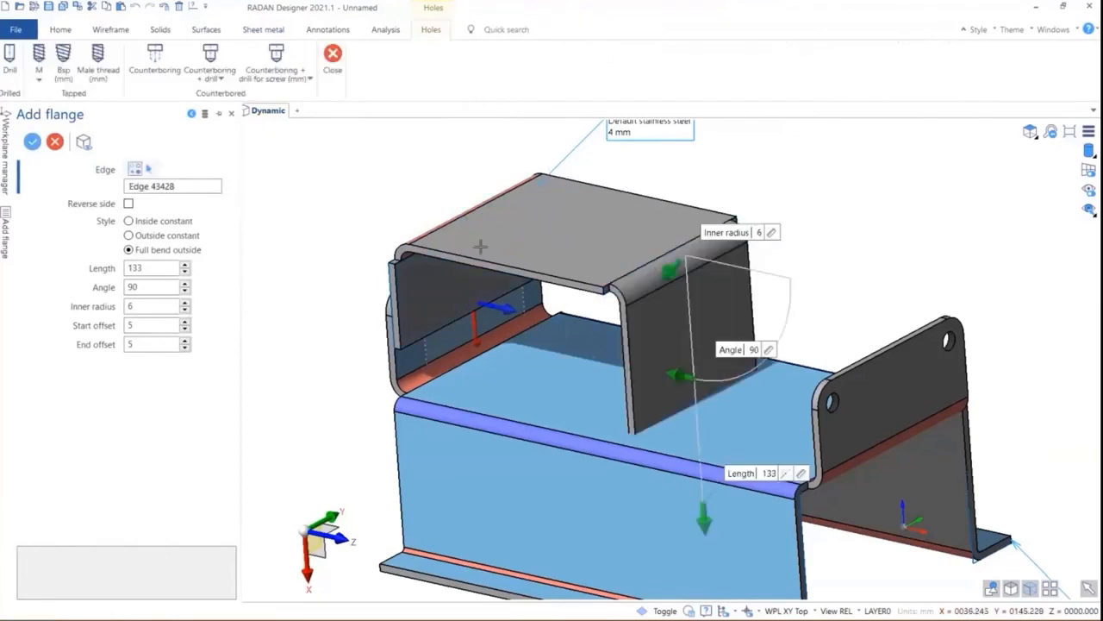
left_click(155, 324)
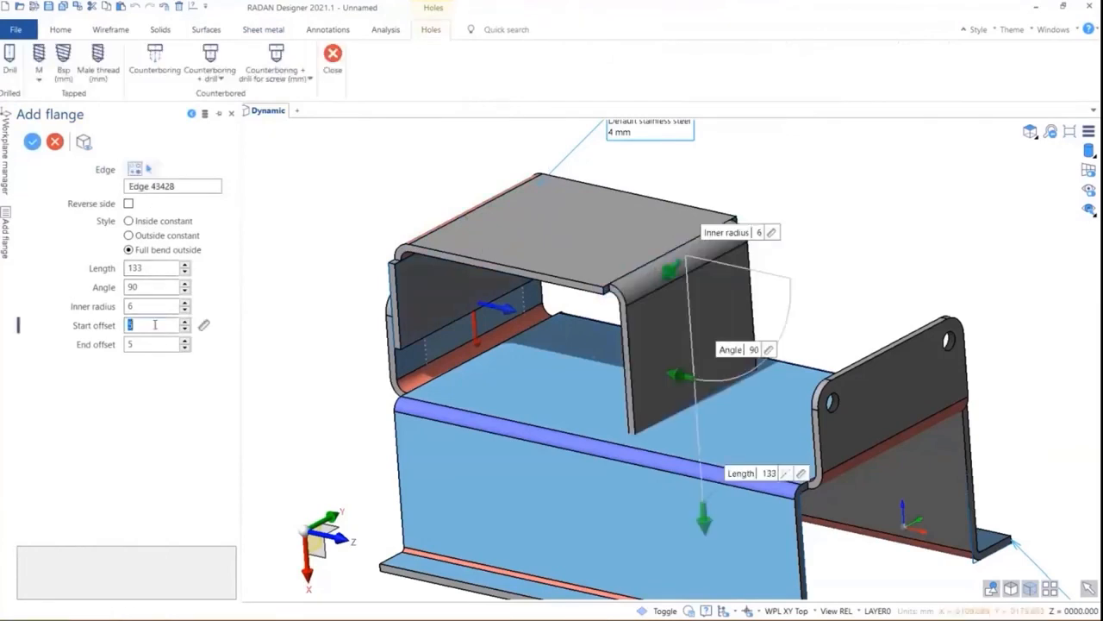
type("0")
key("Tab")
type("0")
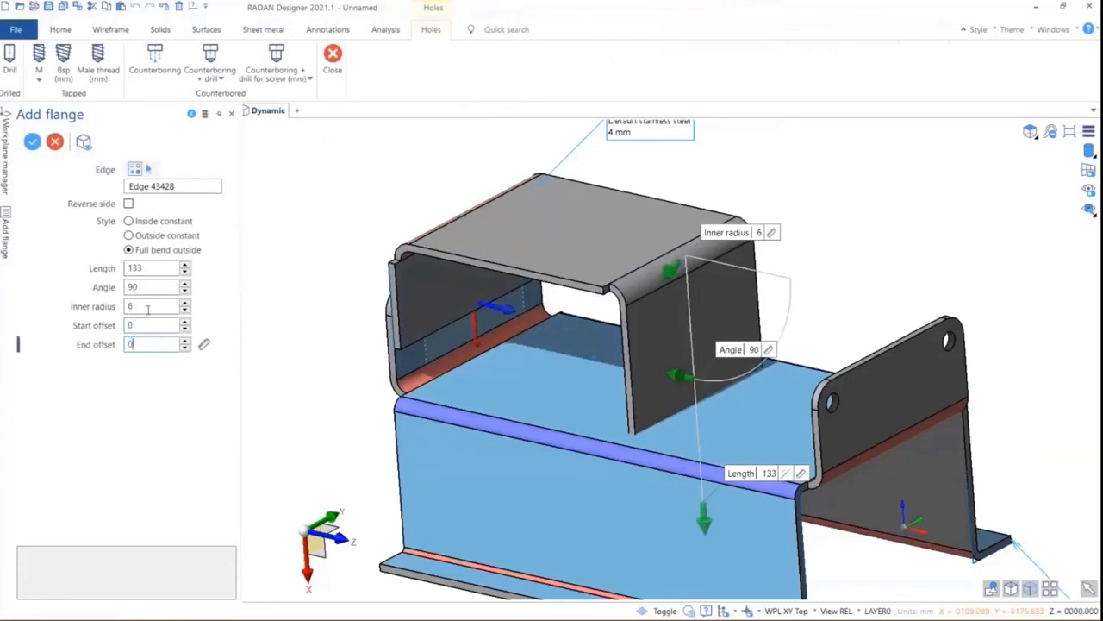
left_click_drag(705, 517, 697, 367)
right_click(871, 210)
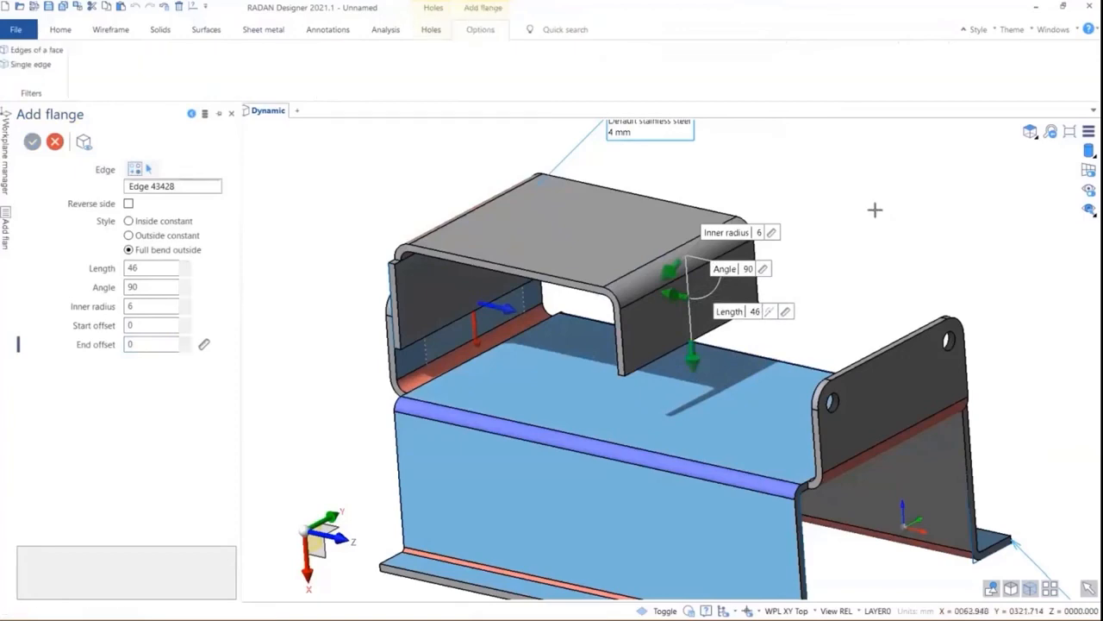
mouse_move(880, 211)
middle_mouse_down()
mouse_move(906, 217)
mouse_move(911, 192)
mouse_move(1029, 216)
mouse_move(877, 216)
middle_mouse_up()
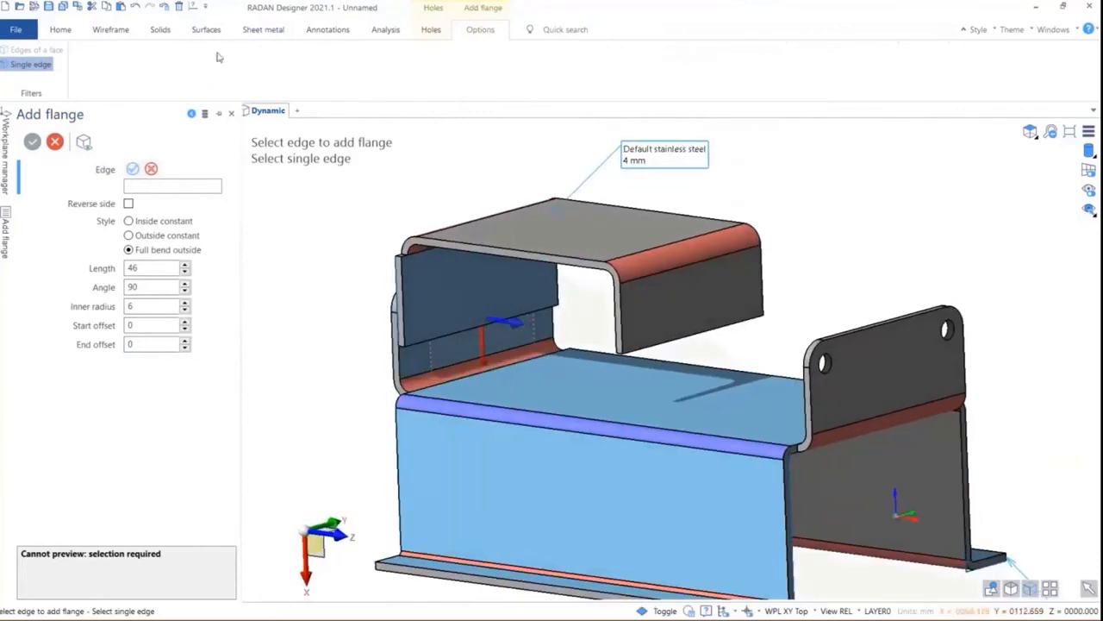
Move the second part's 46 mm end flange 122 mm outward towards the inner face of the hat part's opposite end flange.
middle_click_drag(470, 291, 502, 265)
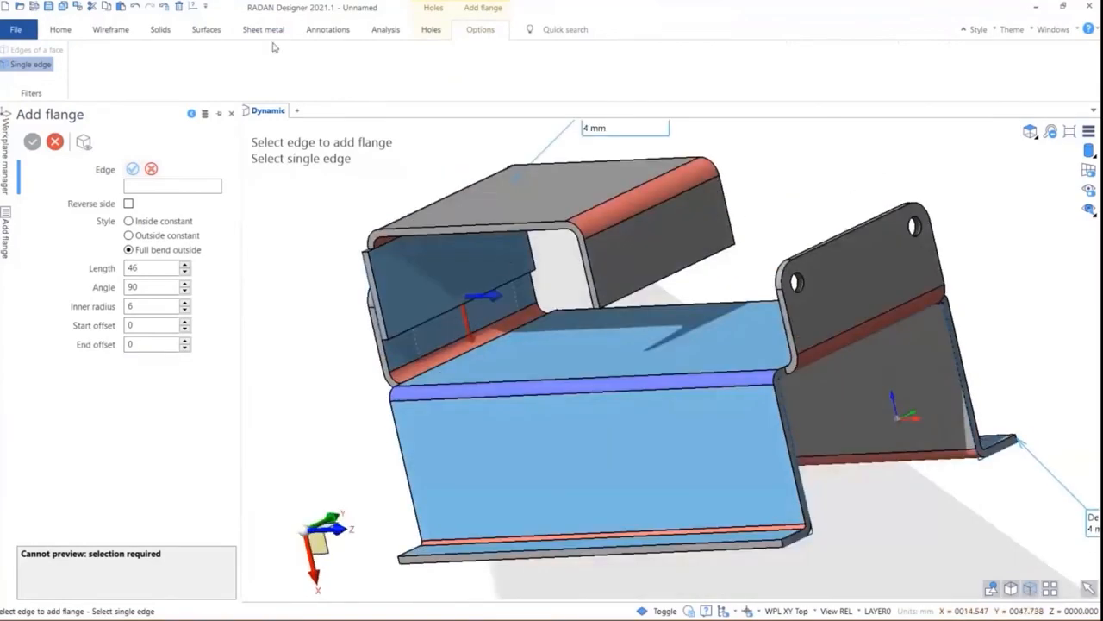
left_click(272, 32)
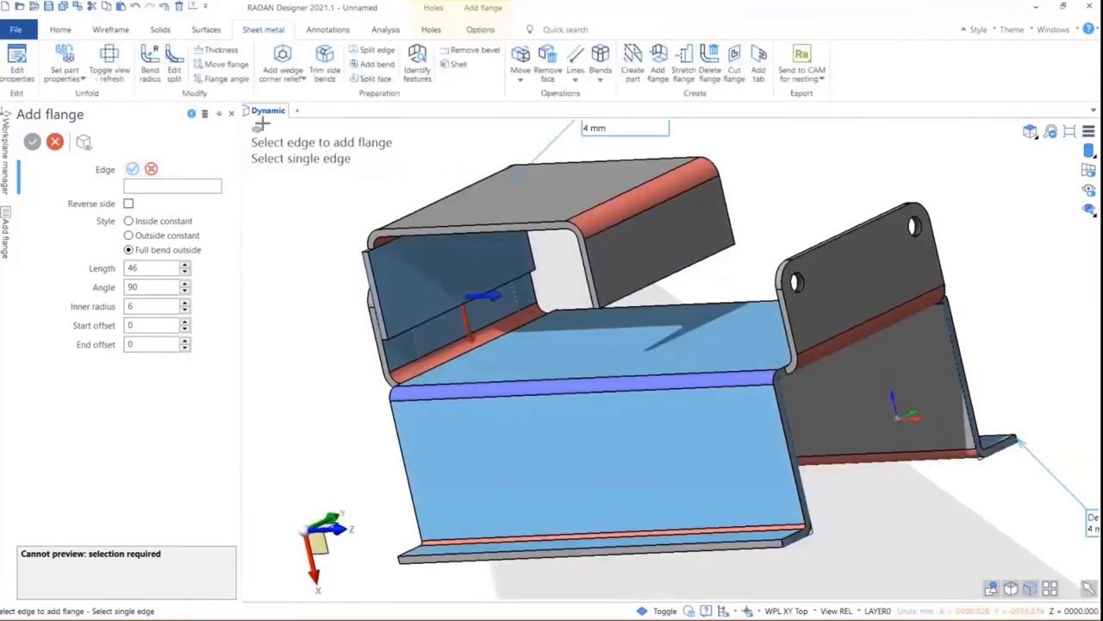
left_click(224, 64)
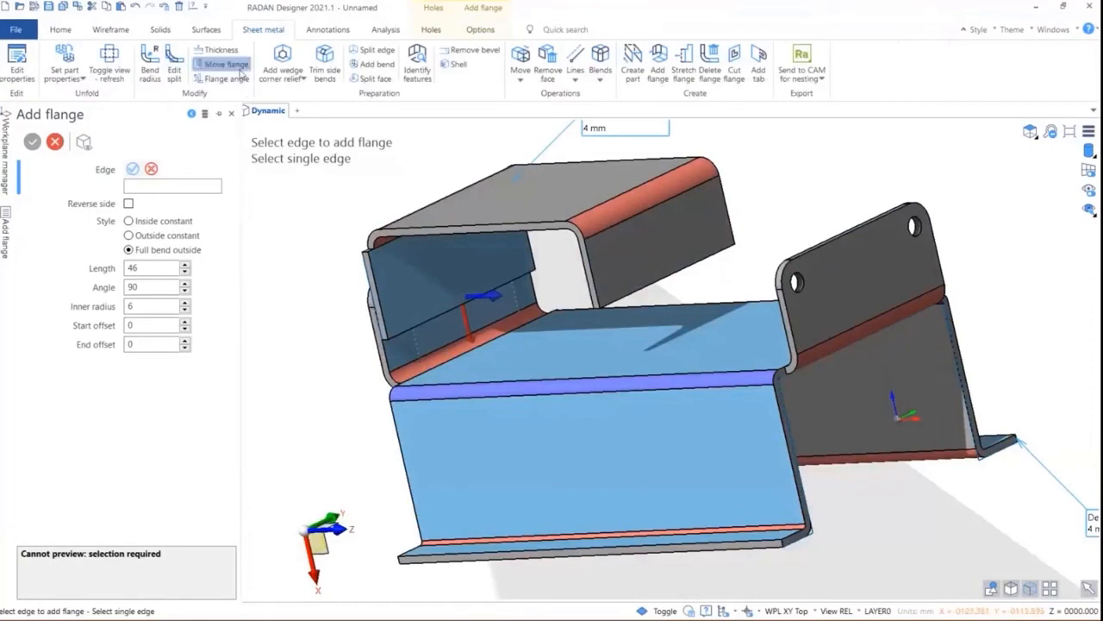
left_click(652, 256)
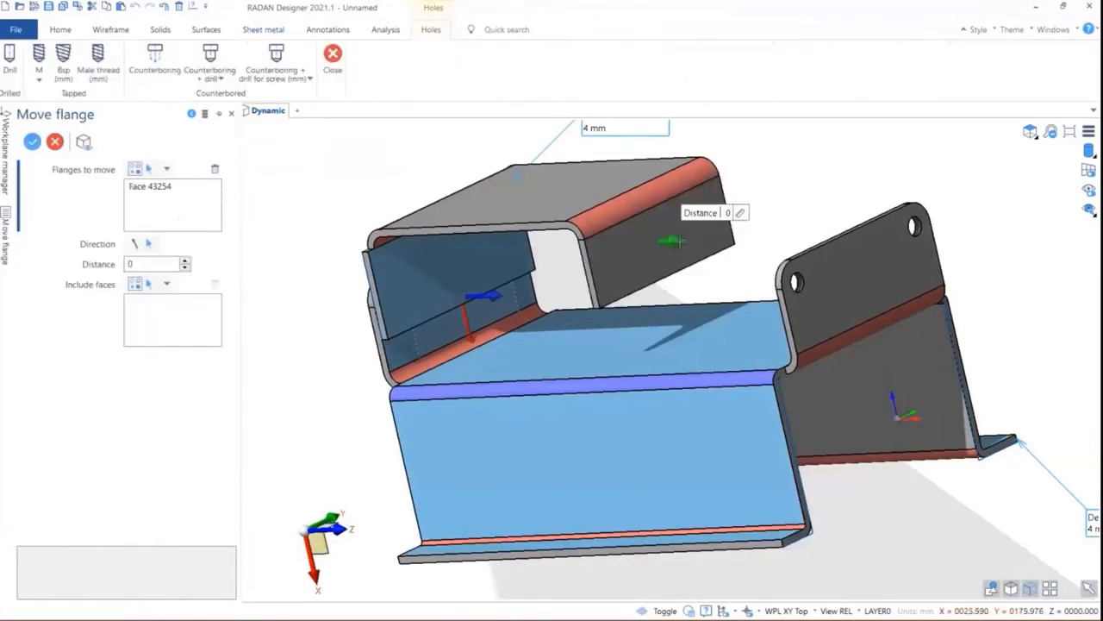
left_click_drag(731, 241, 775, 227)
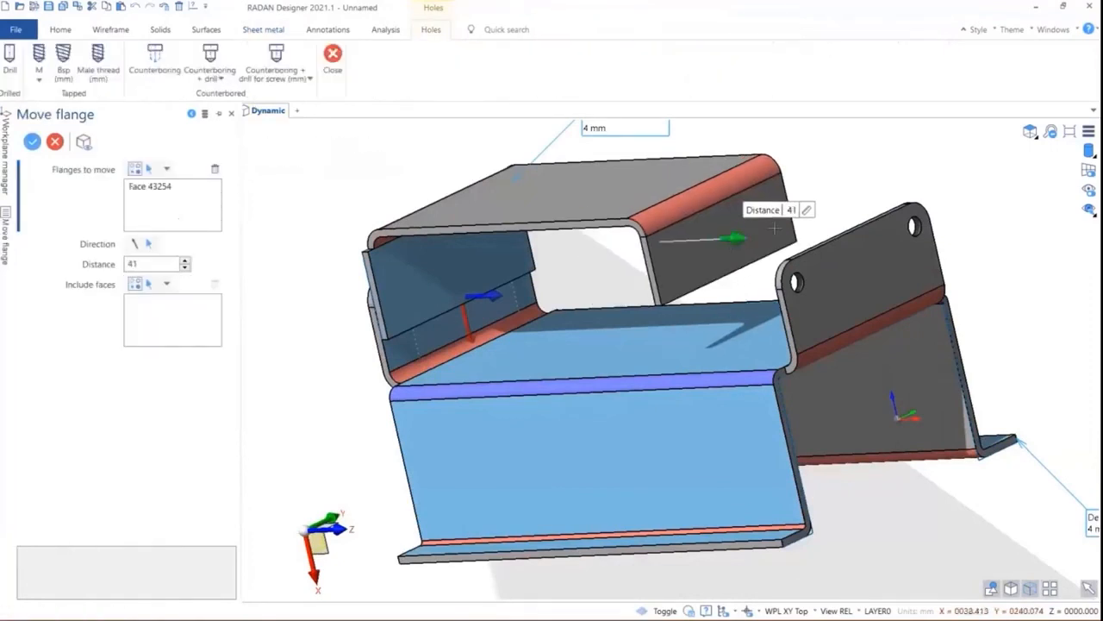
middle_click_drag(775, 227, 836, 235)
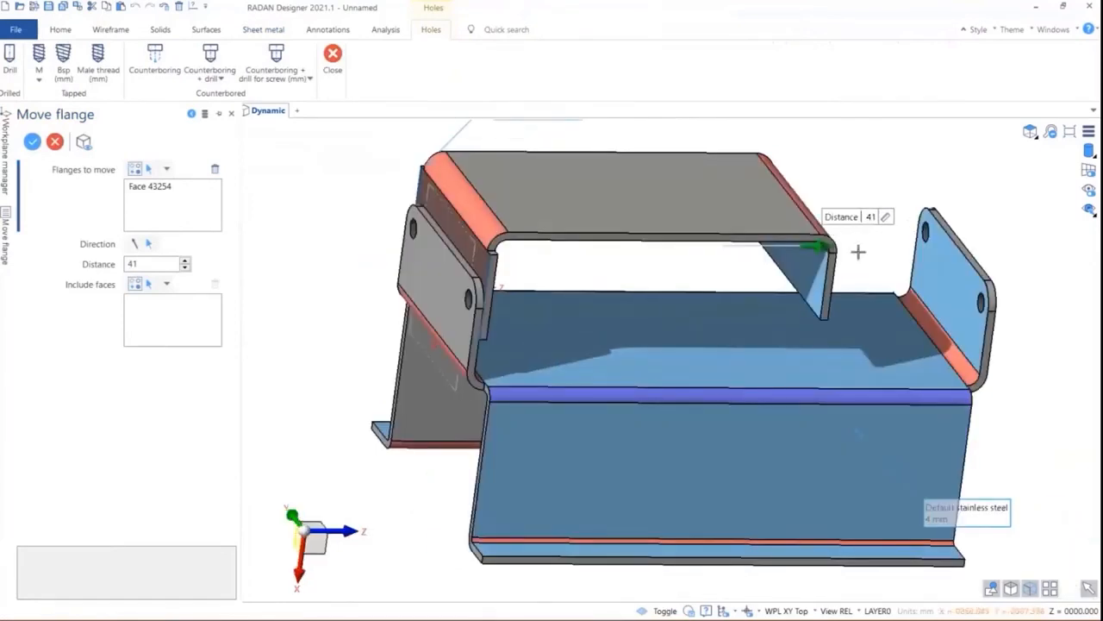
left_click_drag(835, 245, 928, 211)
middle_click_drag(768, 213, 705, 200)
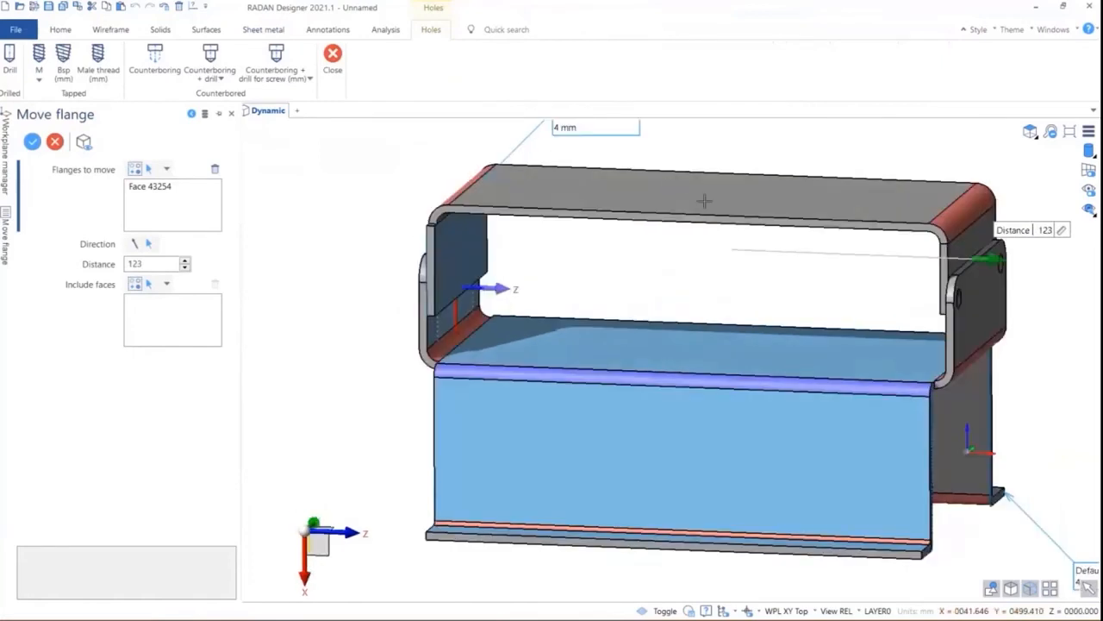
double_click(1044, 231)
type("122")
key("Return")
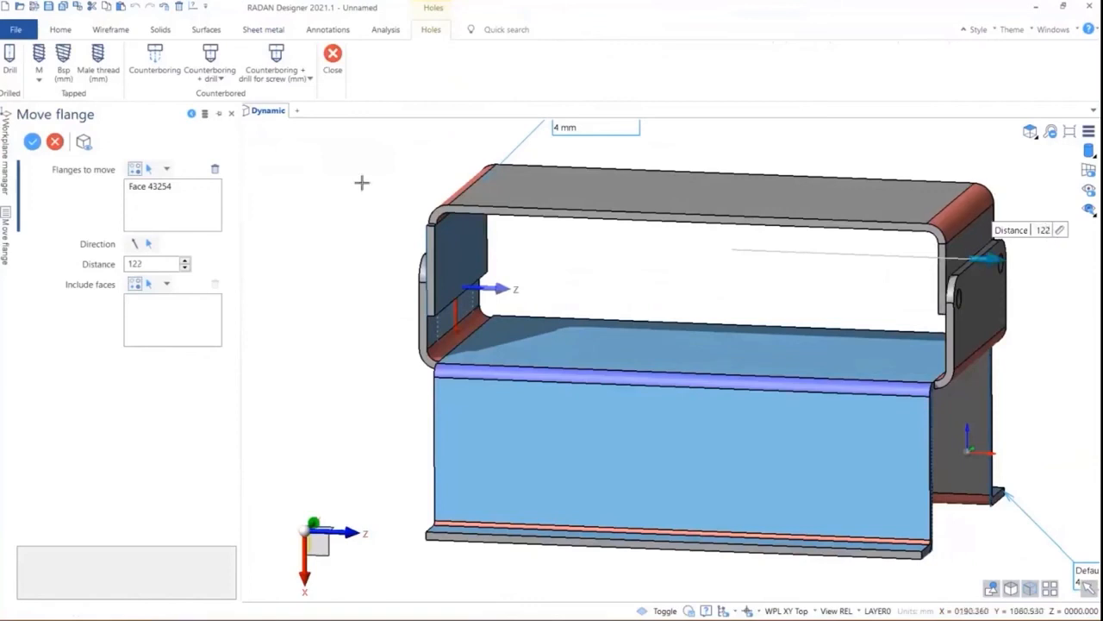
left_click(31, 141)
Try drilling a 10 mm through hole near the lower corner of the second part's plate against the far flange.
middle_click_drag(586, 249, 653, 252)
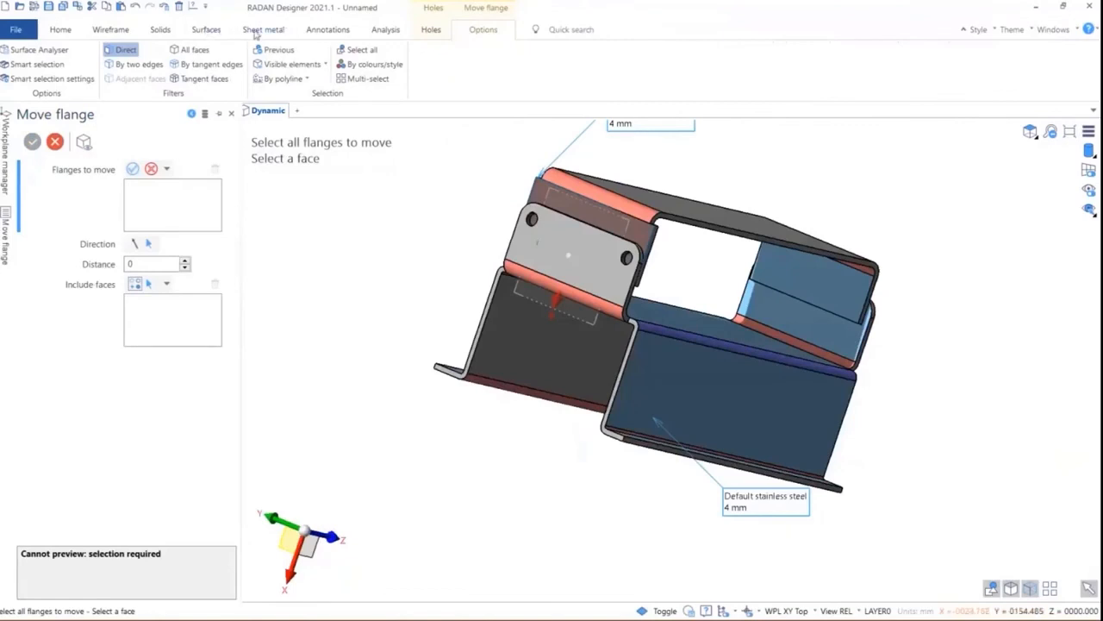
left_click(48, 32)
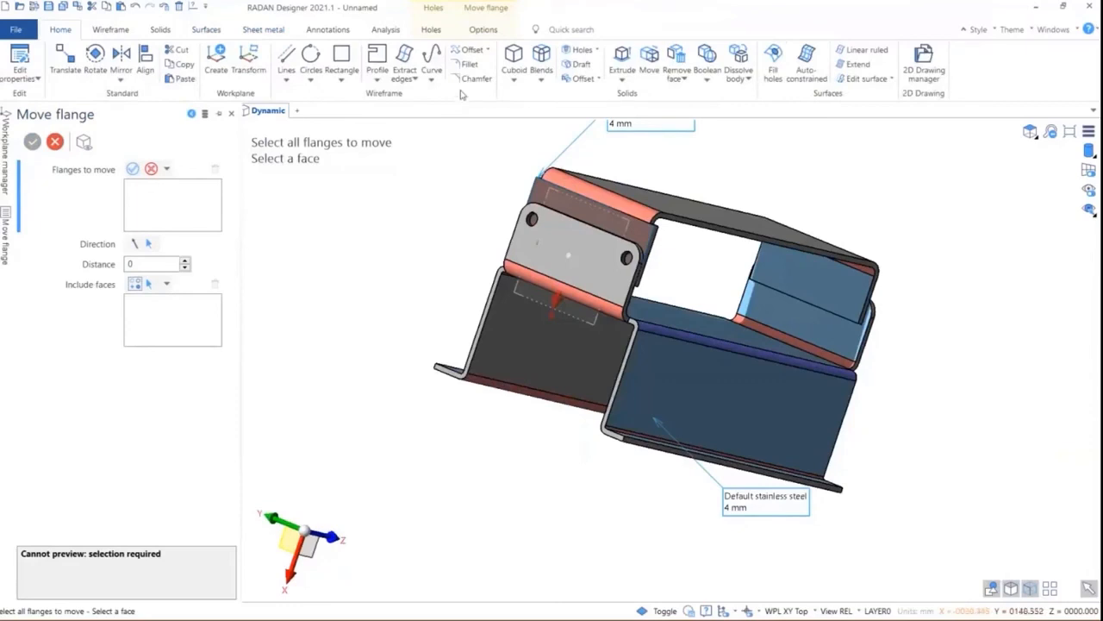
left_click(161, 29)
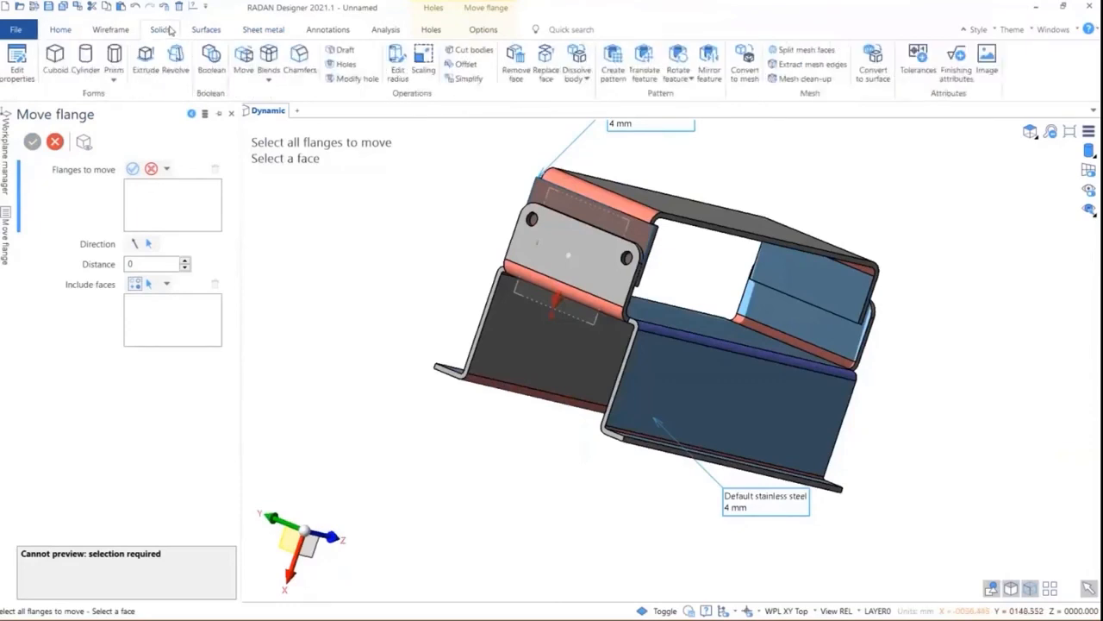
left_click(345, 65)
scroll(668, 222, "up", 3)
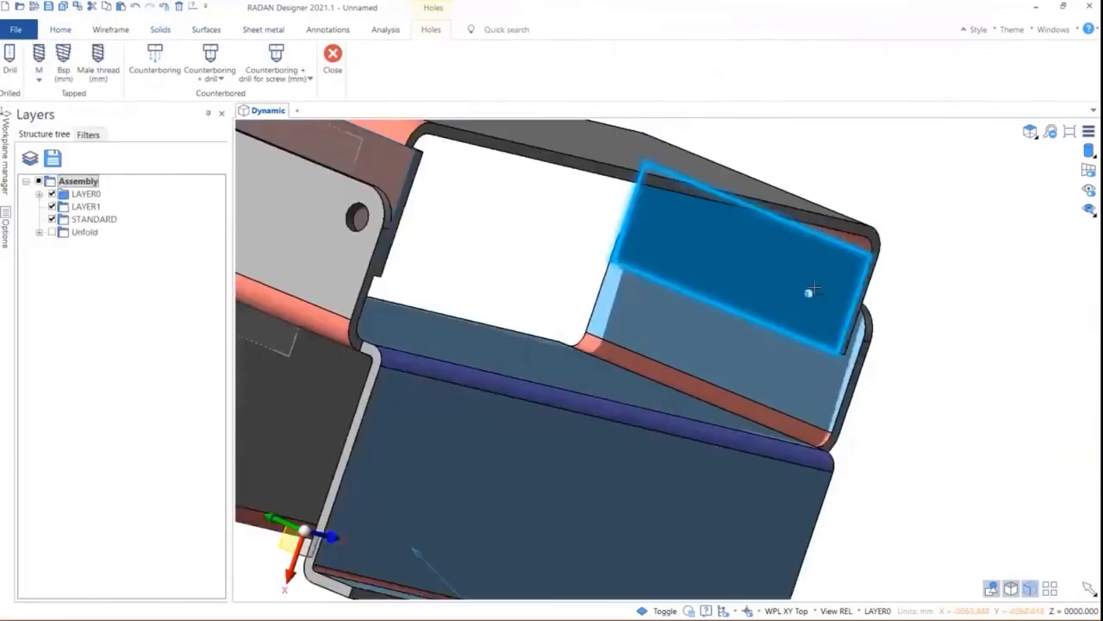
left_click(816, 292)
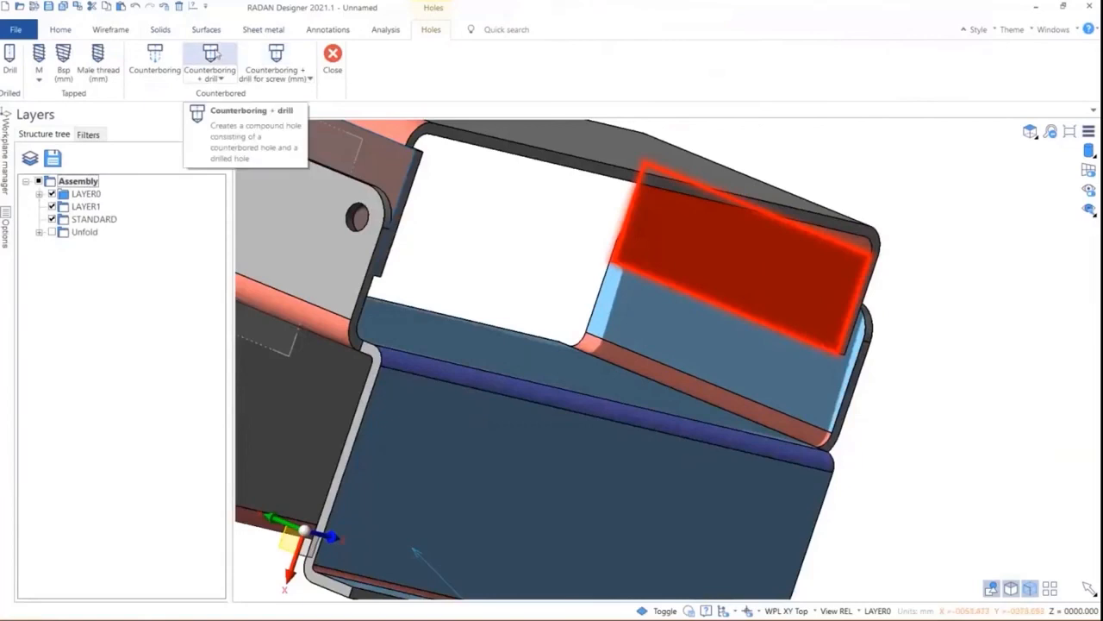
left_click(9, 59)
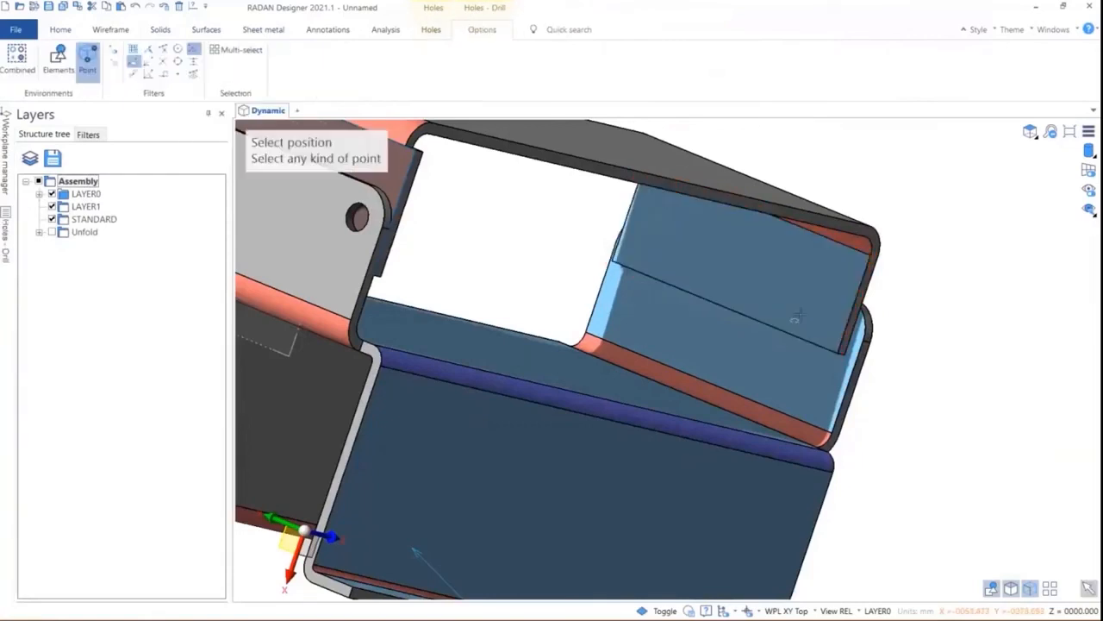
mouse_move(866, 330)
middle_mouse_down()
mouse_move(800, 347)
mouse_move(770, 340)
mouse_move(900, 306)
mouse_move(860, 328)
middle_mouse_up()
left_click(902, 329)
scroll(632, 275, "down", 4)
middle_click_drag(630, 276, 718, 262)
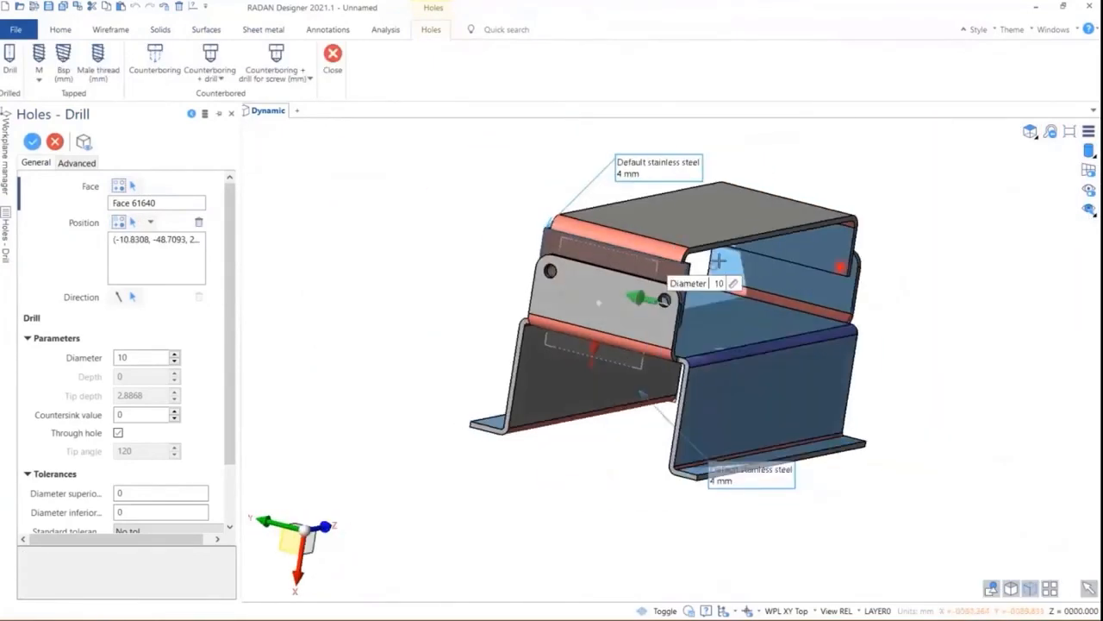
scroll(890, 259, "up", 6)
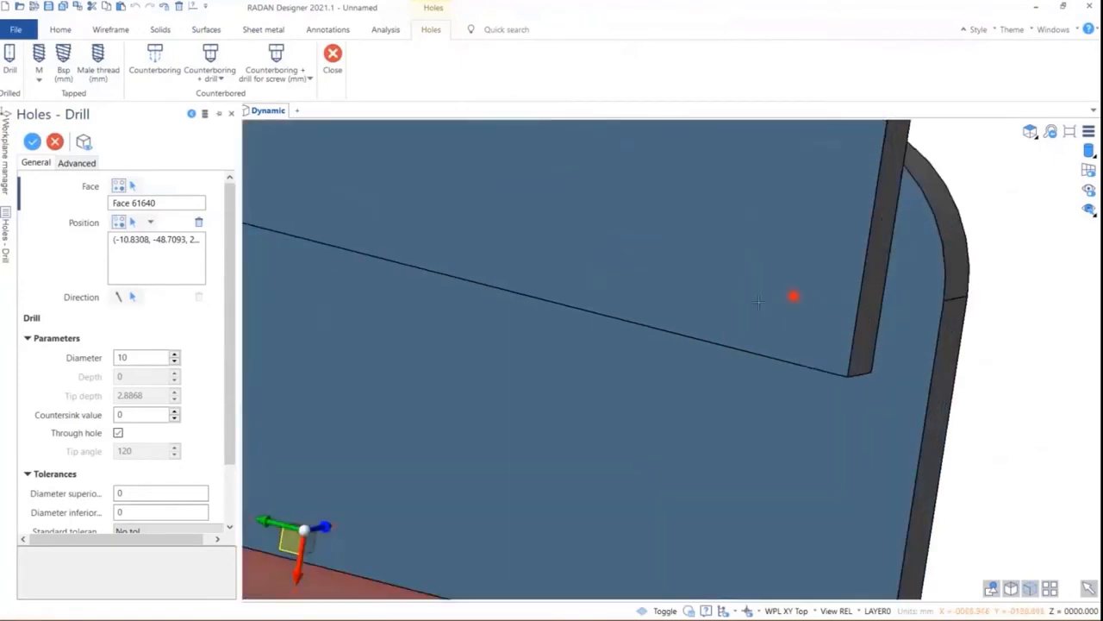
left_click(32, 143)
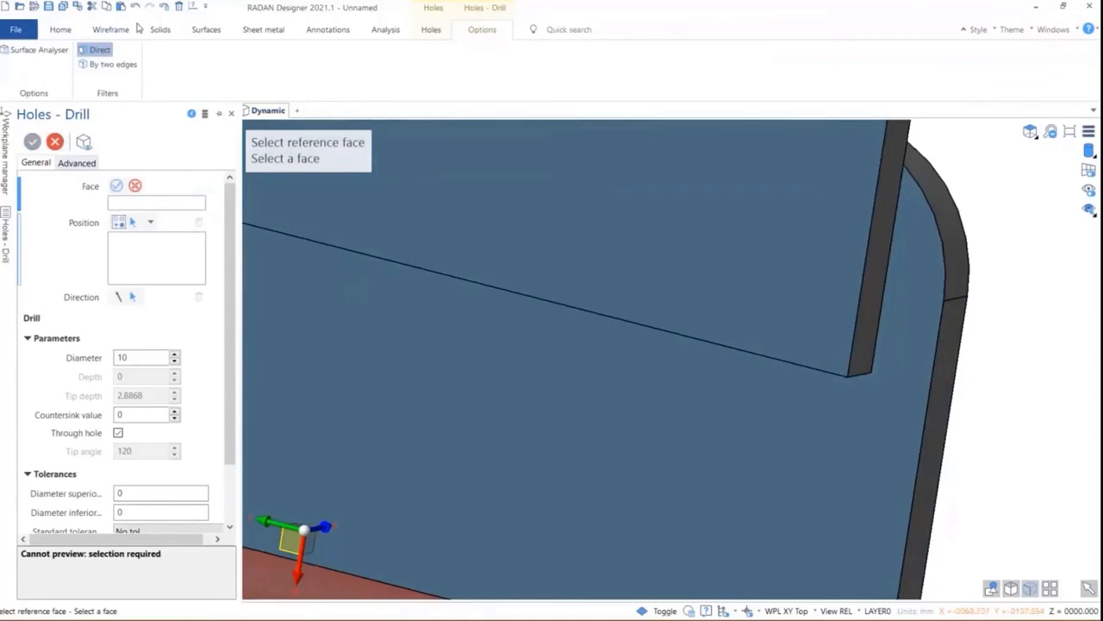
Drill a 10 mm through hole in the second part's plate, centred on the far flange's existing corner hole by its circle centre.
left_click(248, 31)
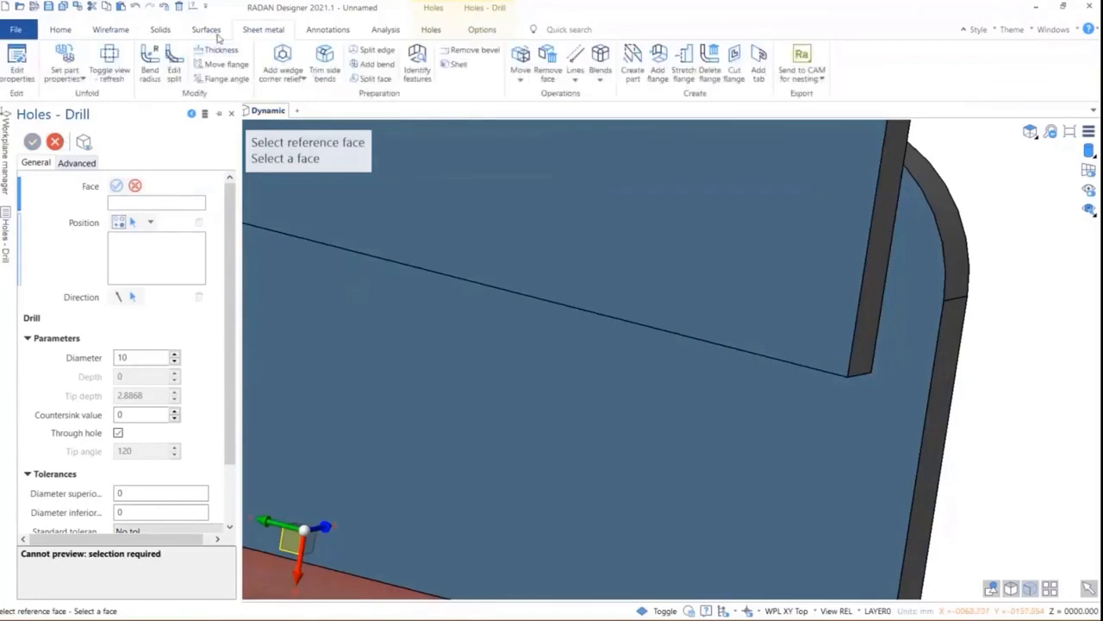
left_click(159, 30)
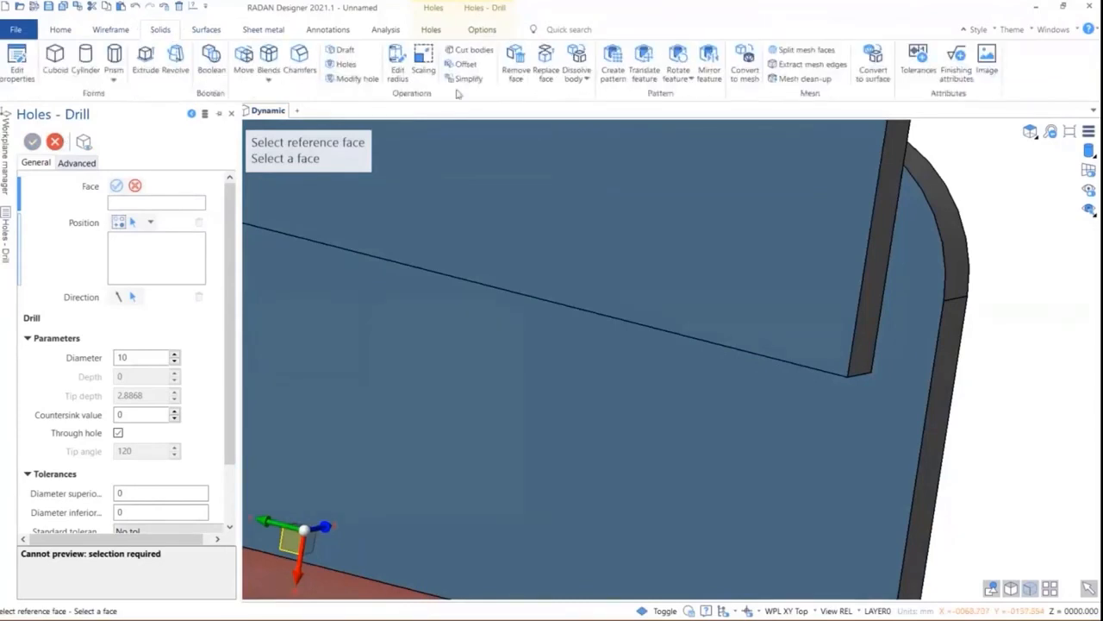
left_click(343, 64)
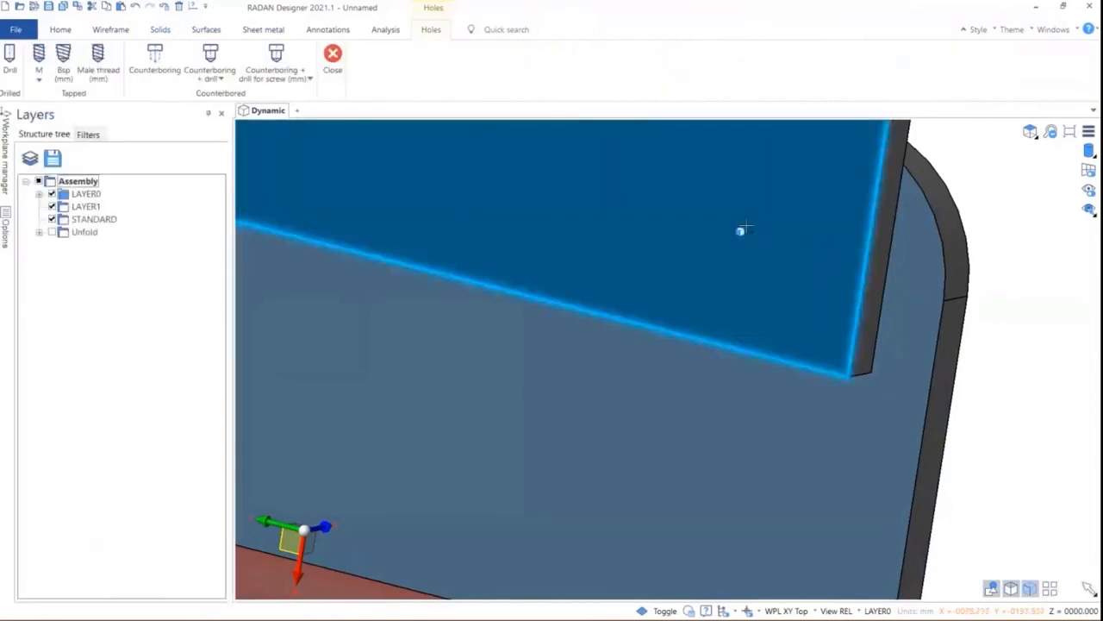
left_click(739, 237)
left_click(10, 55)
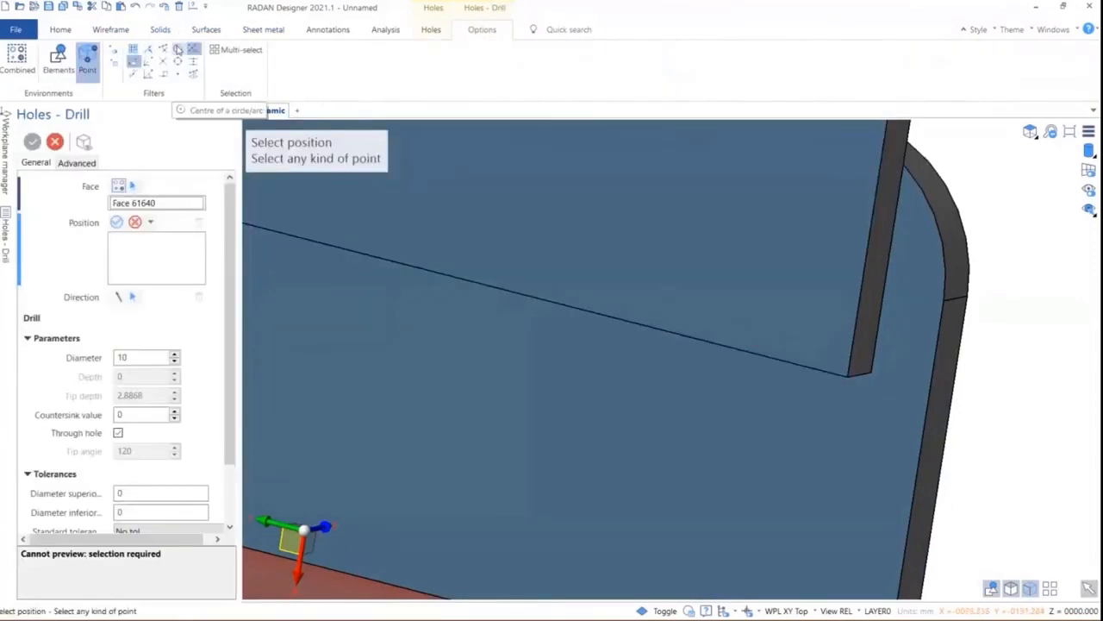
left_click(179, 49)
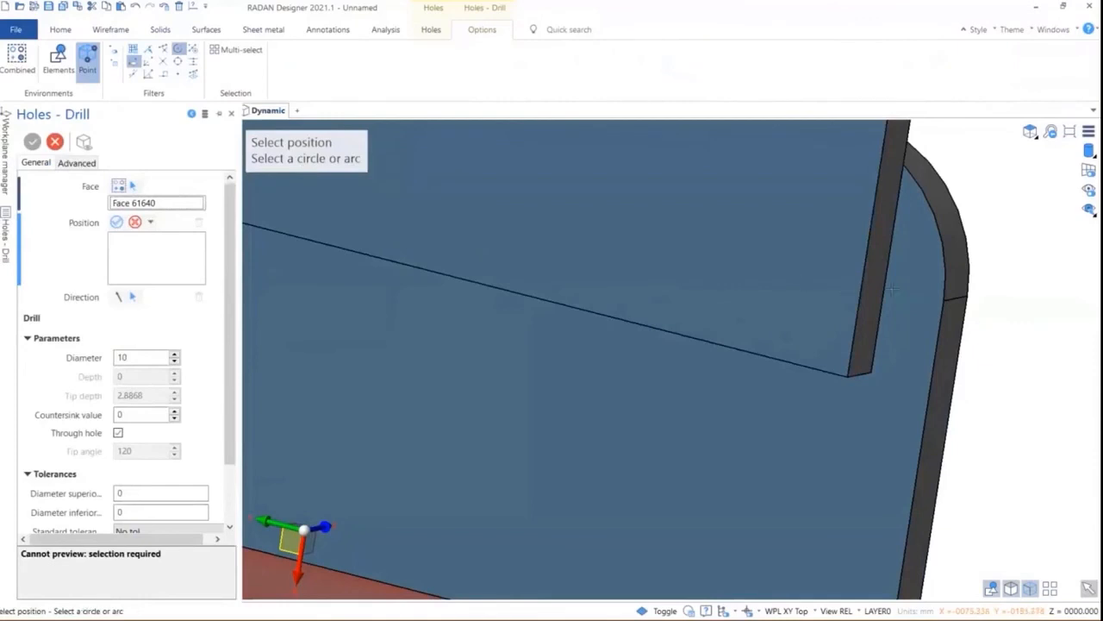
middle_click_drag(906, 287, 812, 300)
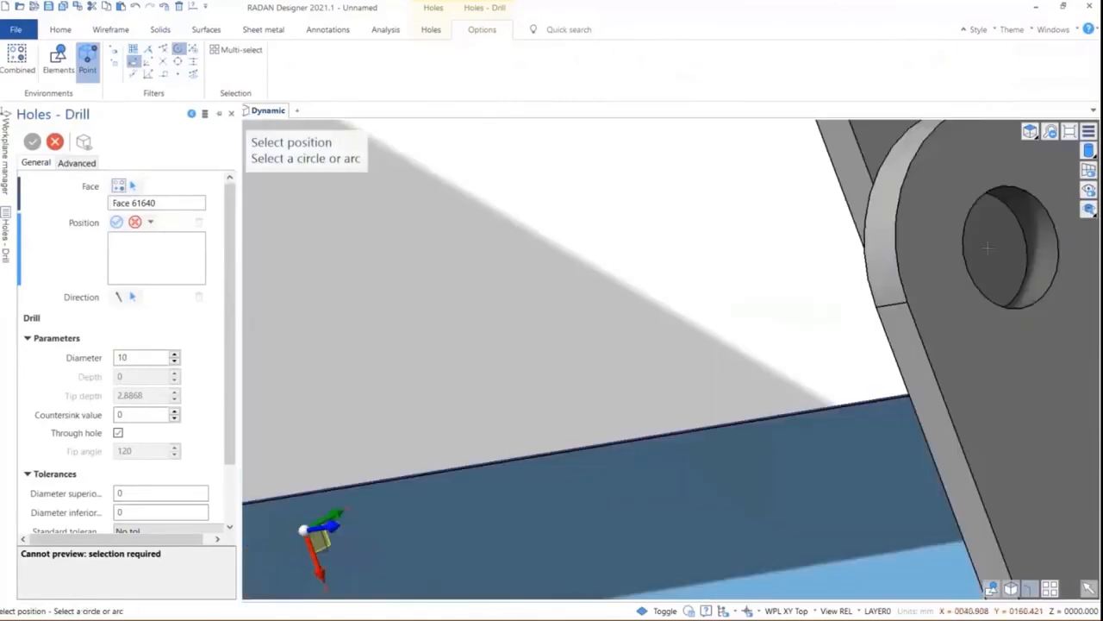
left_click(1017, 230)
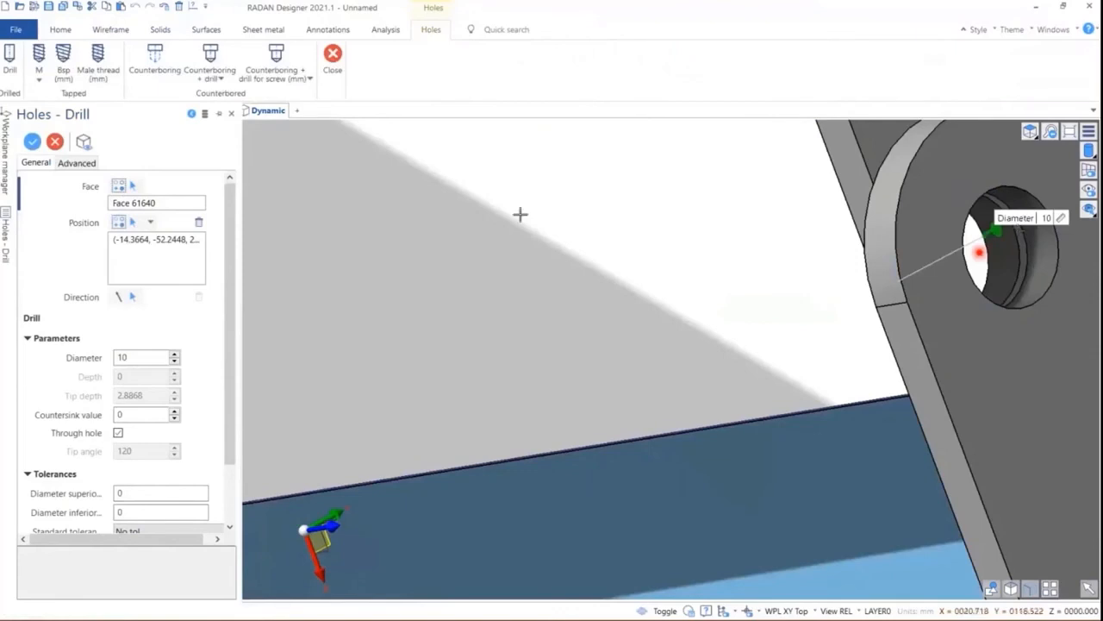
left_click(32, 141)
scroll(500, 247, "down", 3)
middle_click_drag(500, 248, 567, 284)
scroll(527, 261, "down", 5)
scroll(545, 274, "down", 4)
scroll(598, 291, "up", 4)
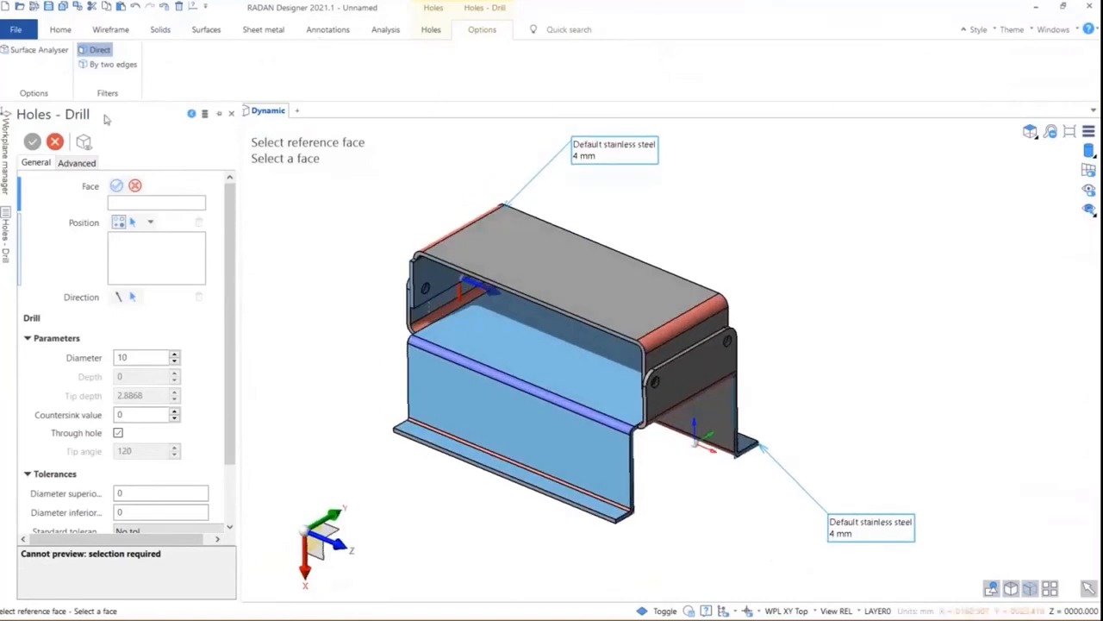
left_click(56, 138)
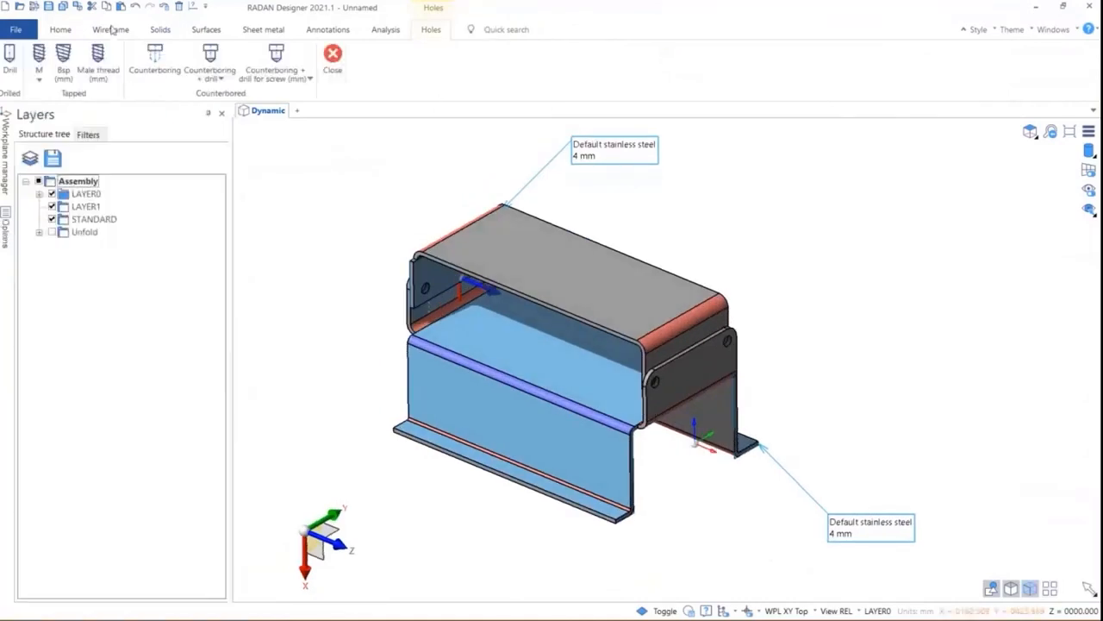
Translate the second sheet metal part, including its dimension note, -124 mm along the X axis, lifting it clear of the hat part.
left_click(63, 30)
left_click(68, 61)
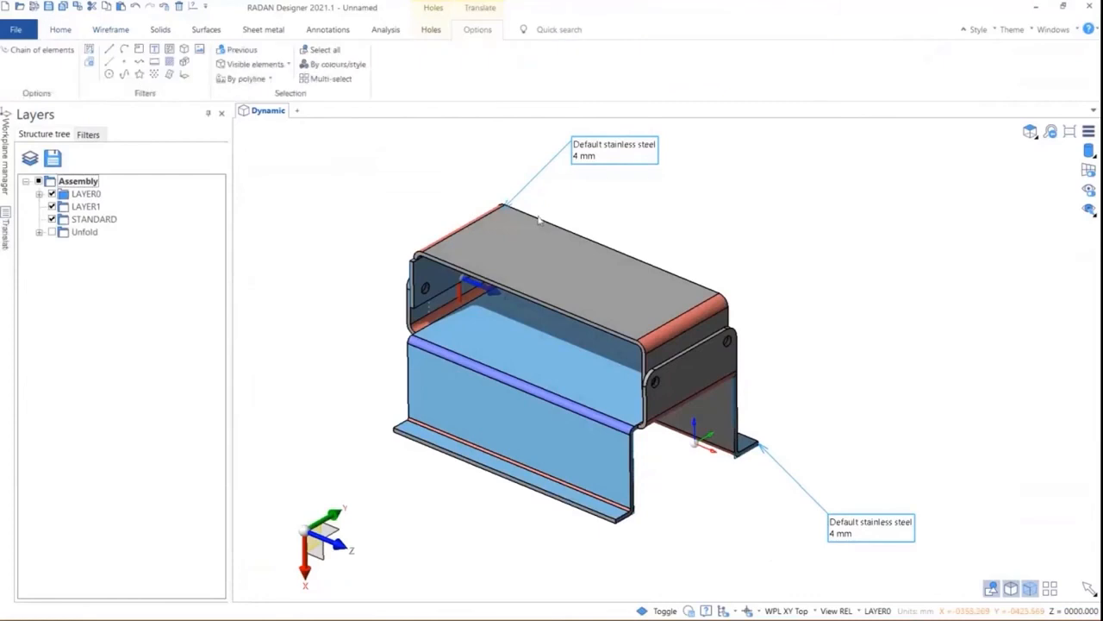
left_click(573, 267)
right_click(572, 267)
scroll(759, 343, "down", 3)
left_click_drag(651, 357, 651, 285)
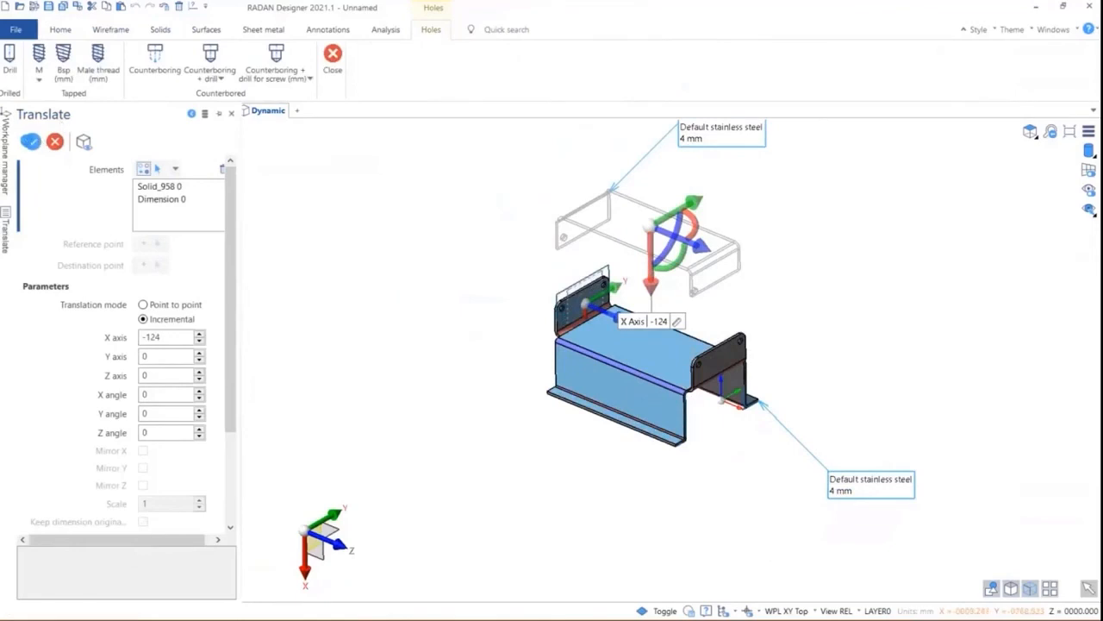
left_click(30, 140)
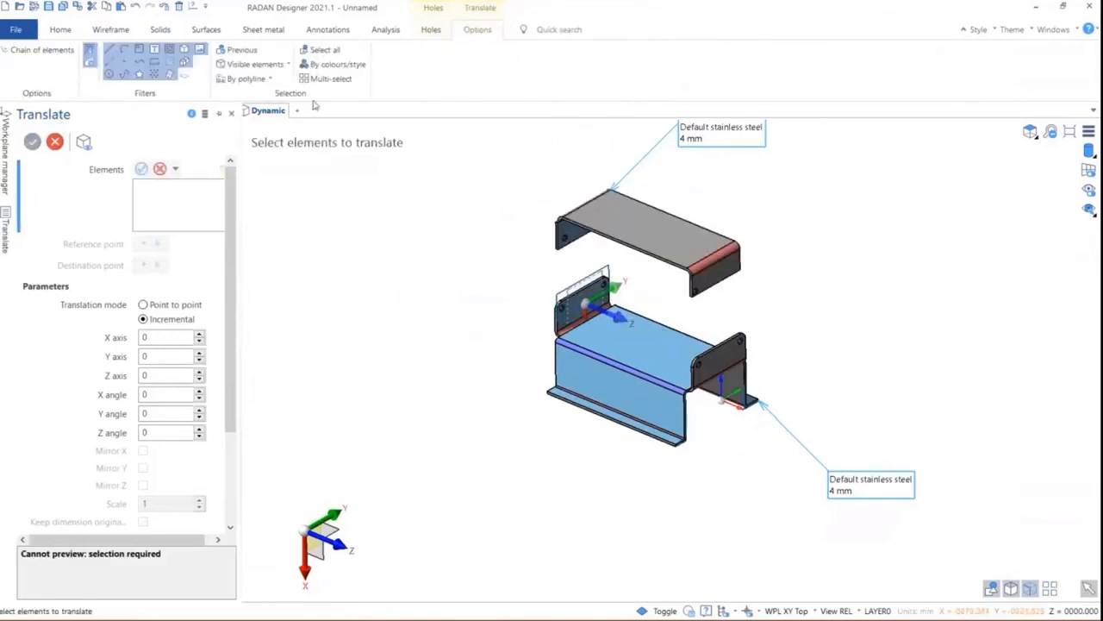
Unfold both parts to examine their flat patterns, and return to the folded view.
left_click(270, 31)
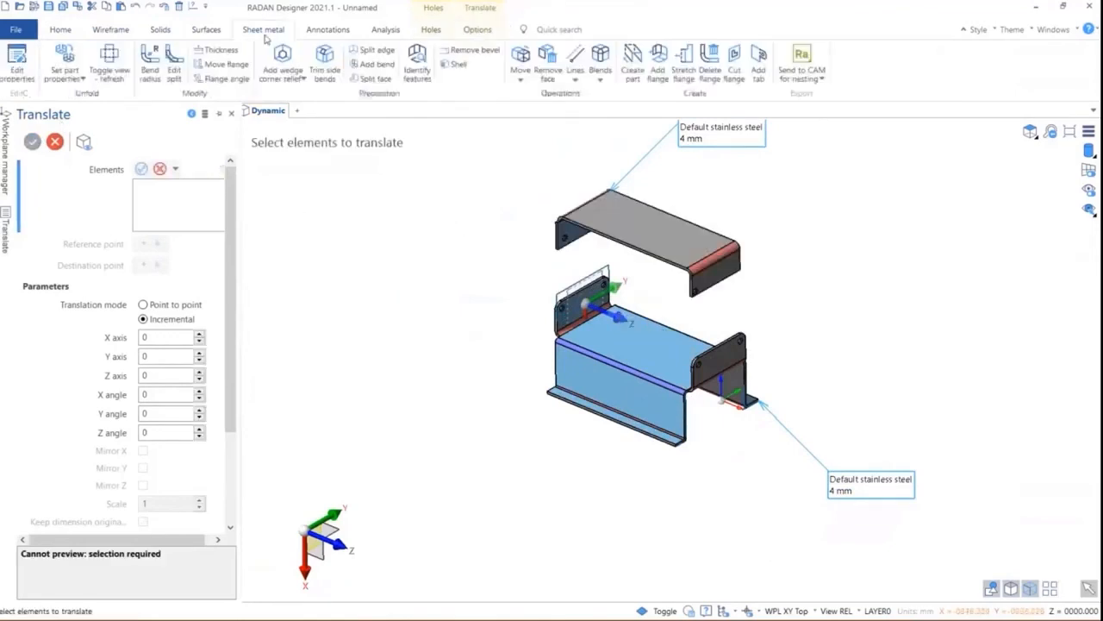
left_click(112, 74)
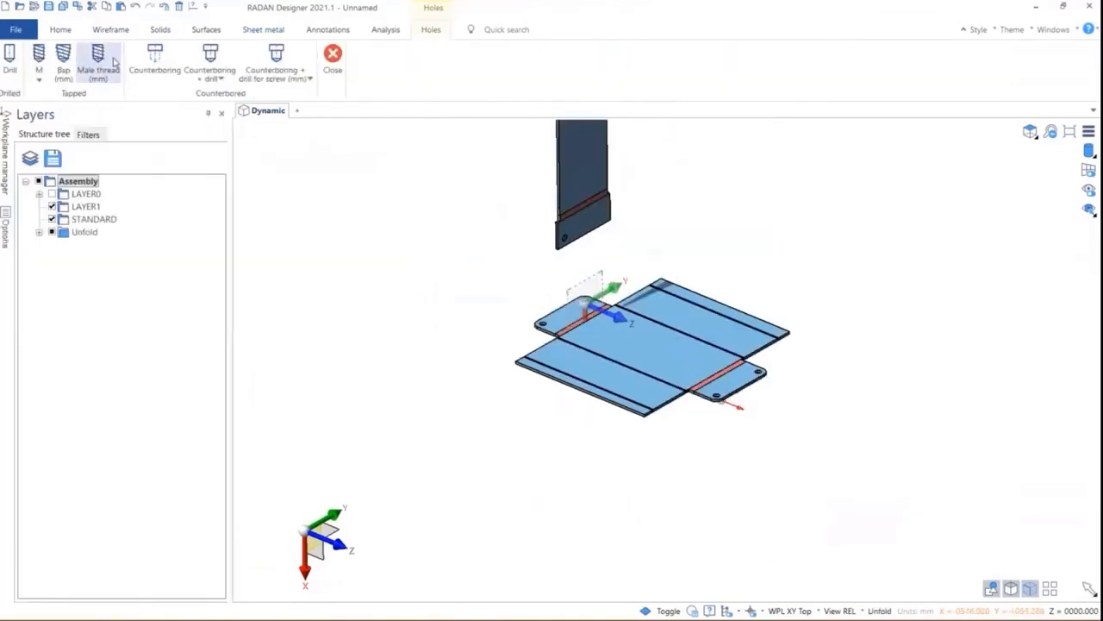
scroll(305, 333, "down", 3)
scroll(307, 188, "up", 2)
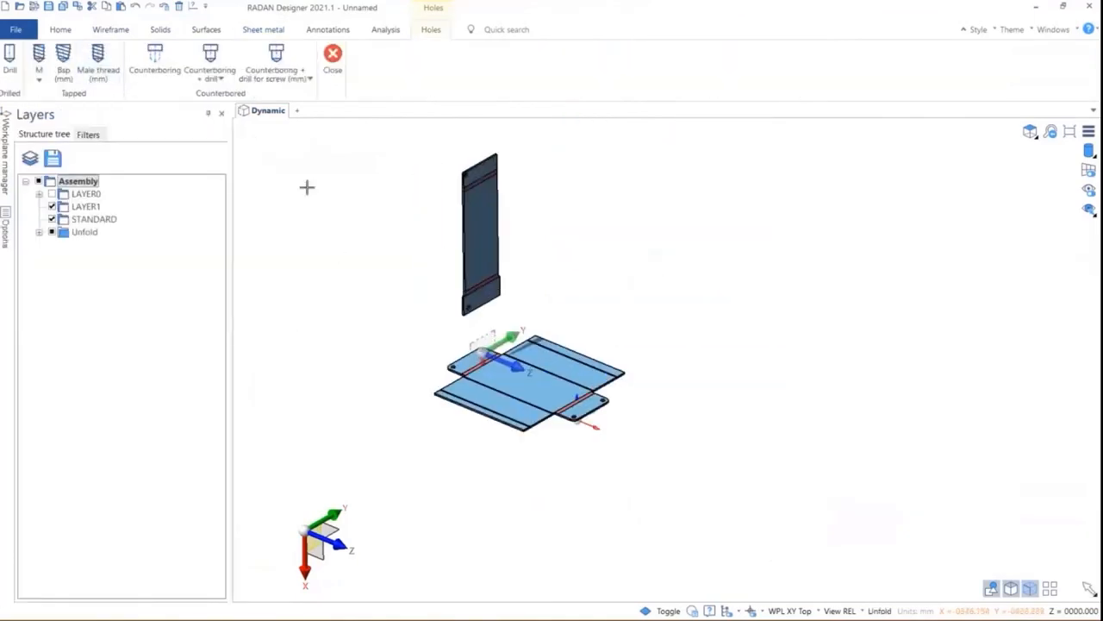
scroll(307, 187, "up", 2)
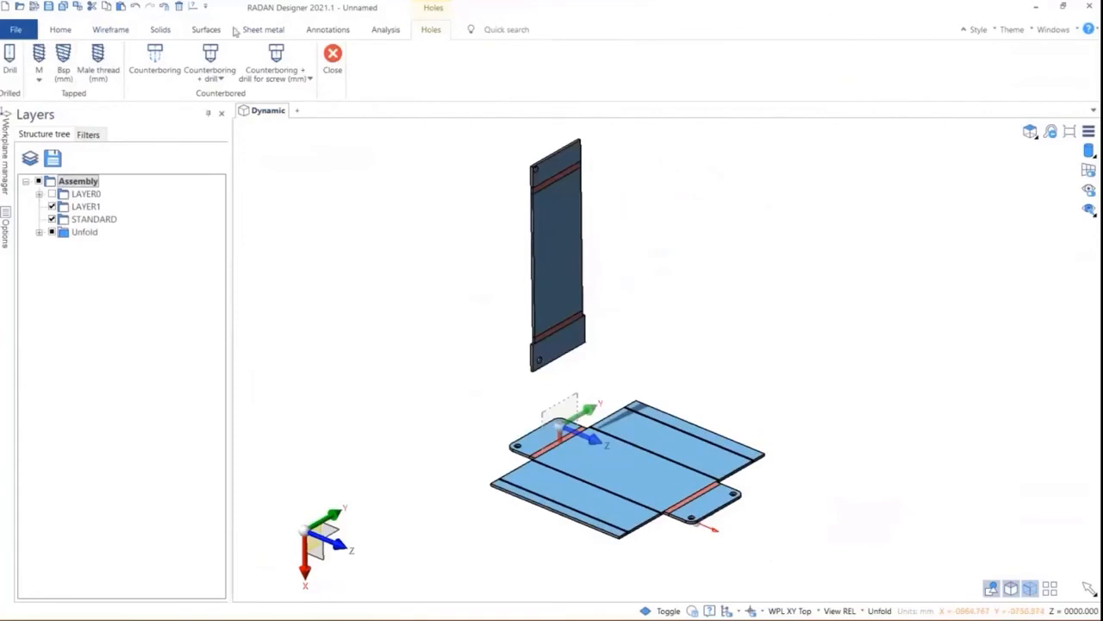
left_click(206, 29)
left_click(161, 29)
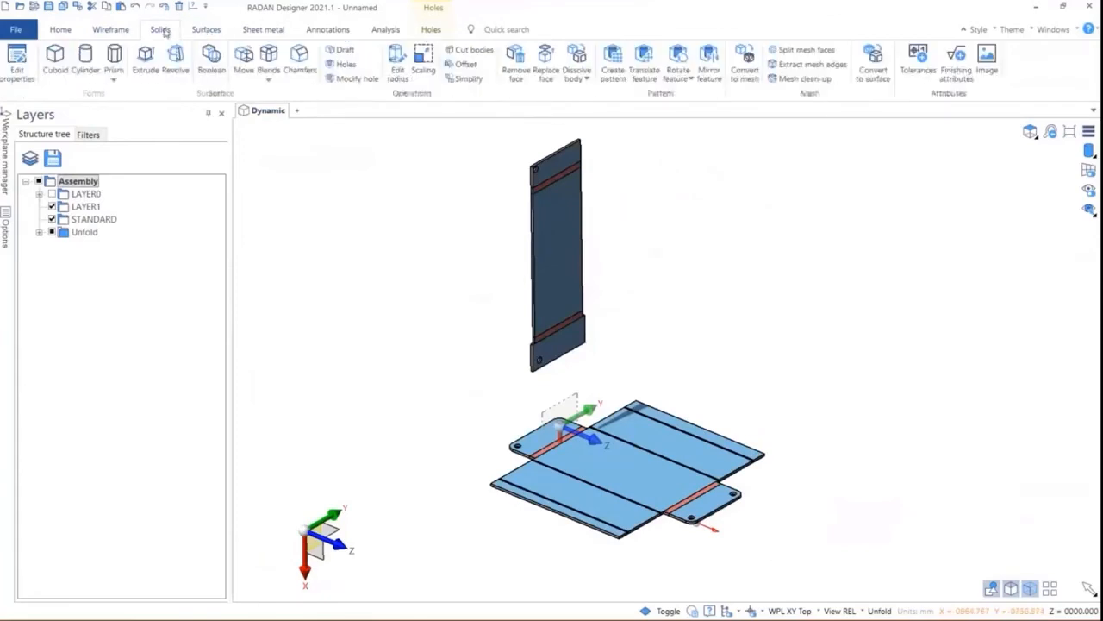
left_click(263, 29)
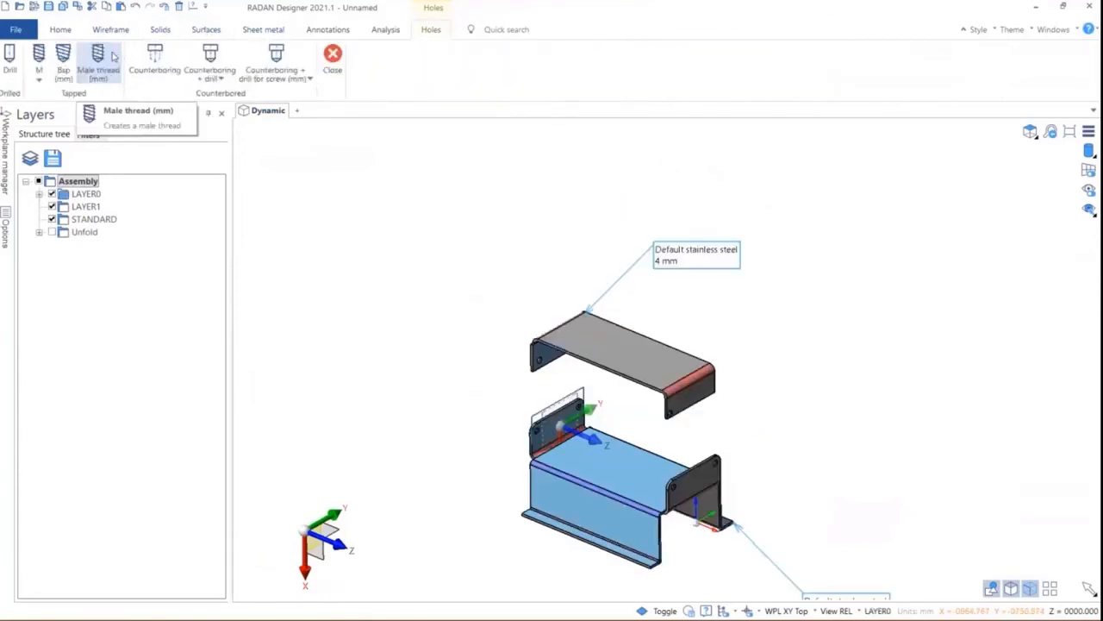
Set the lifted part's top face as primary unfolding face with Default steel, 4 mm and K-factor 0.445, and refresh the unfolded view.
left_click(259, 32)
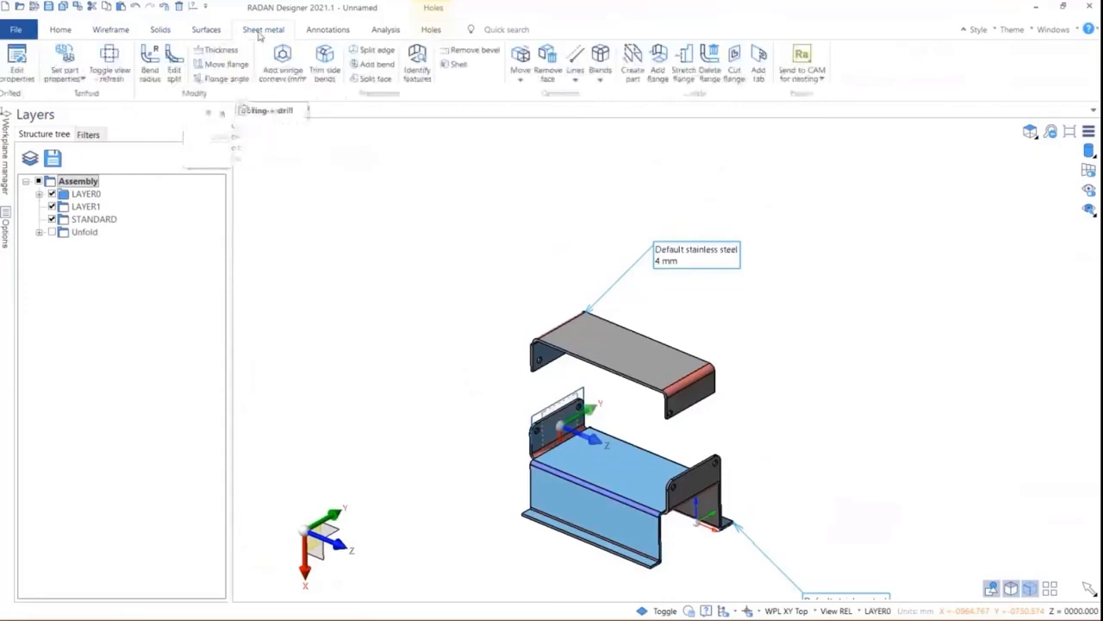
left_click(64, 62)
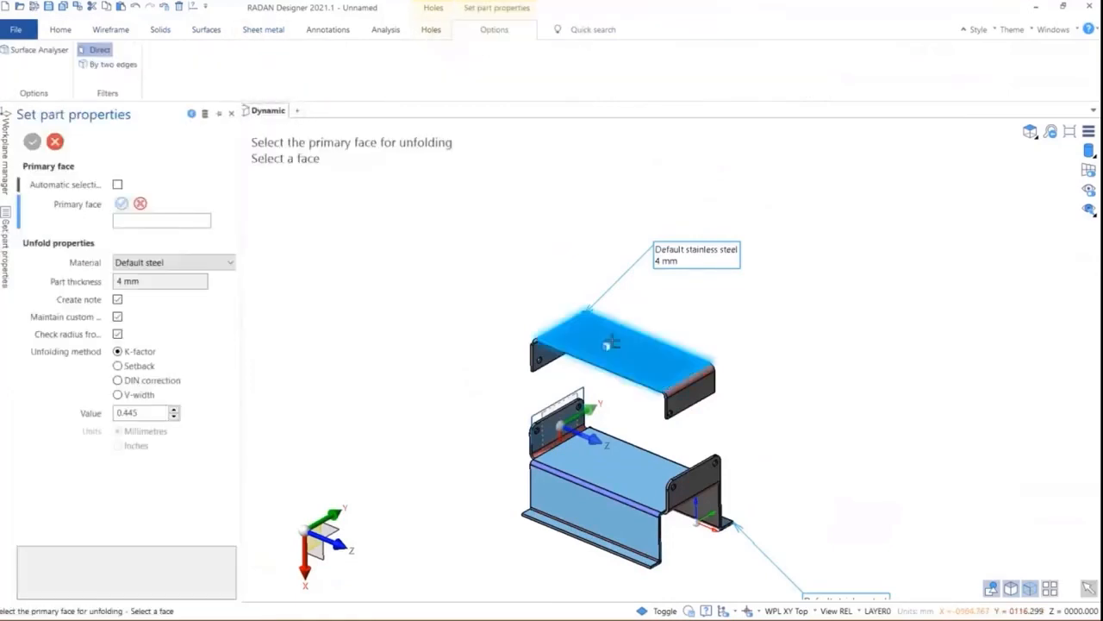
left_click(609, 343)
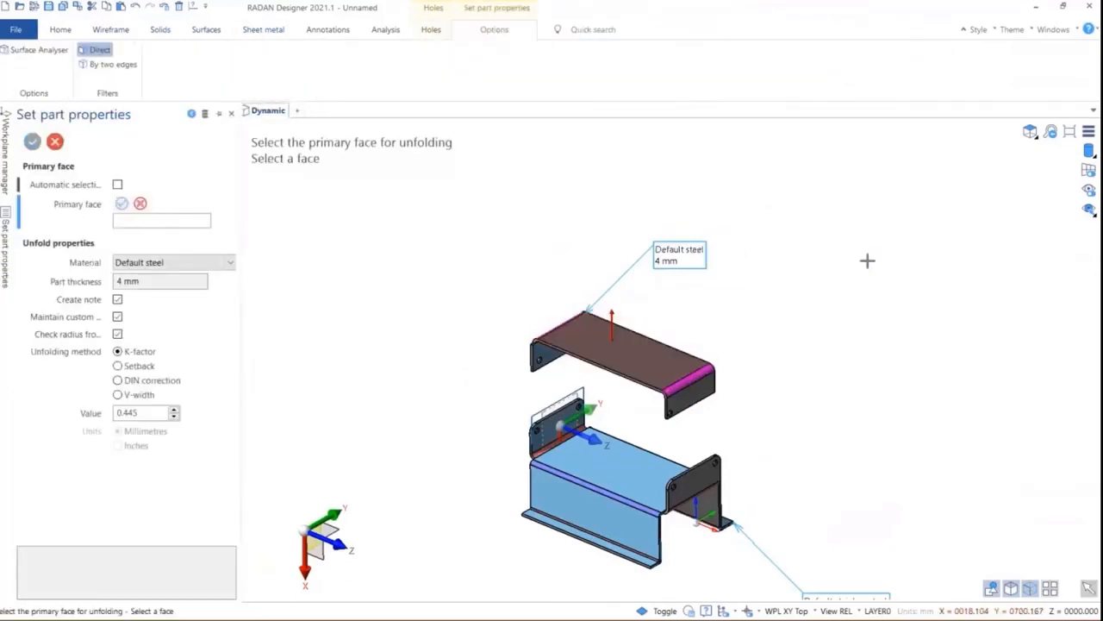
left_click(281, 33)
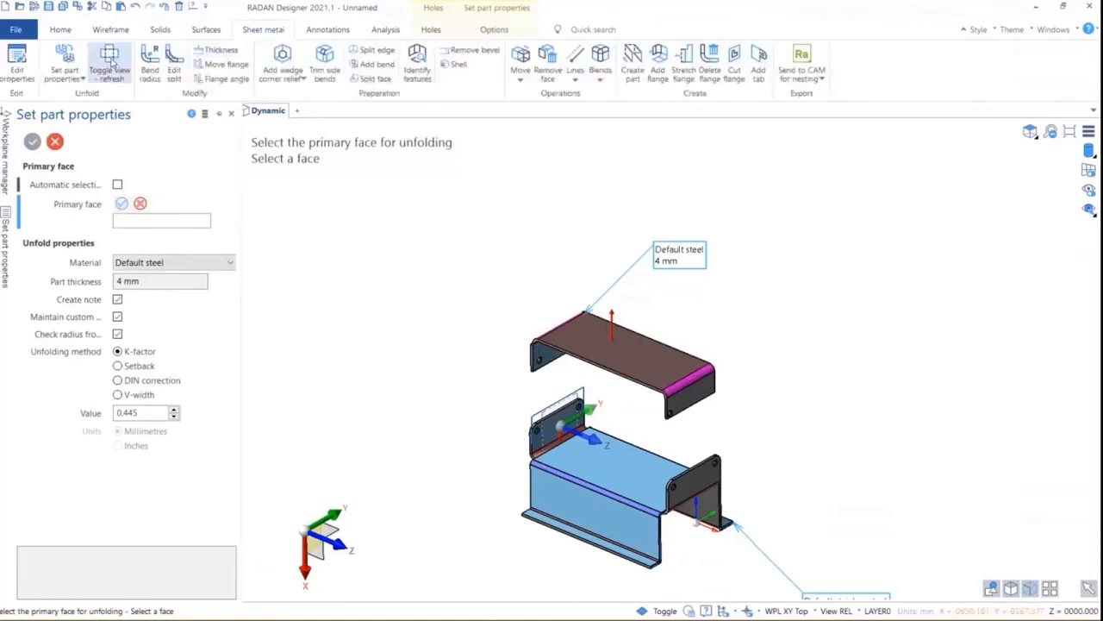
left_click(111, 63)
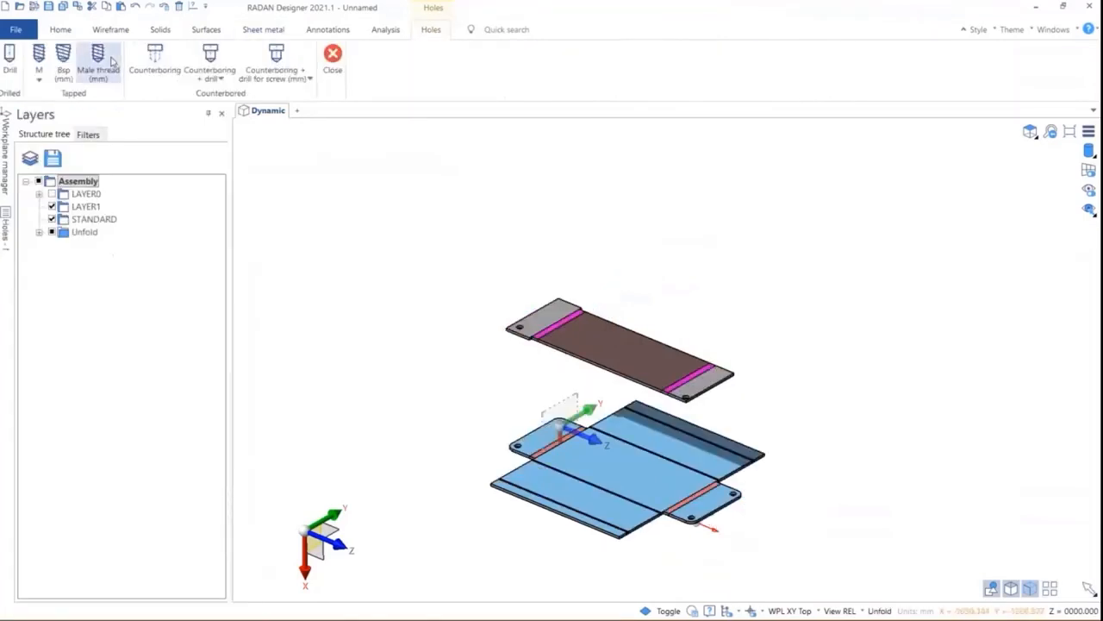
Switch both sheet metal parts from their flat patterns back to the folded view.
left_click(111, 59)
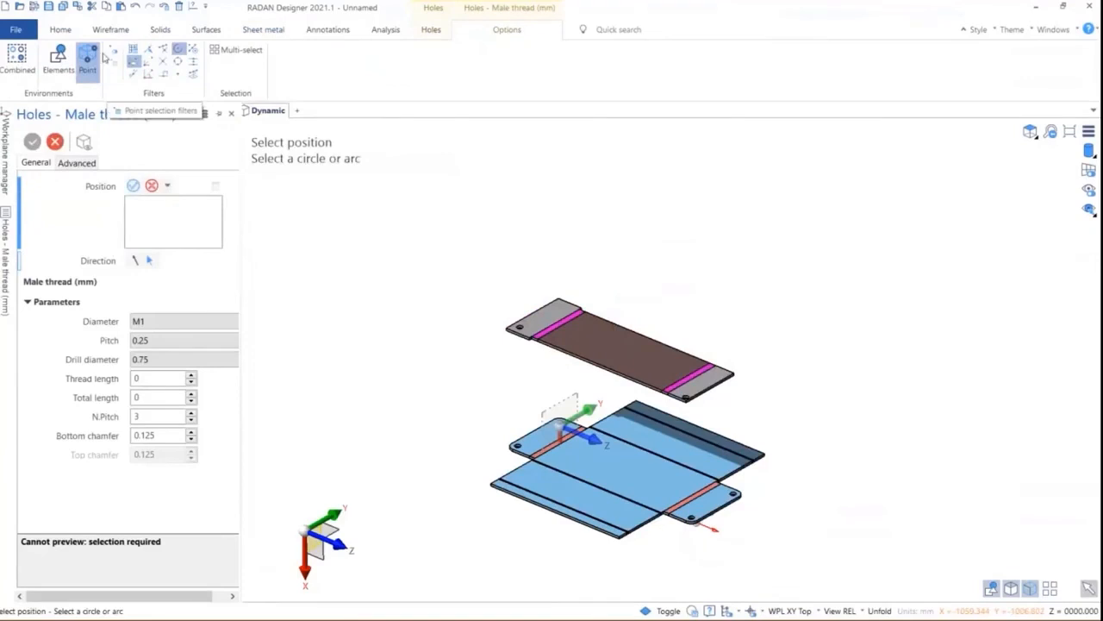
left_click(219, 33)
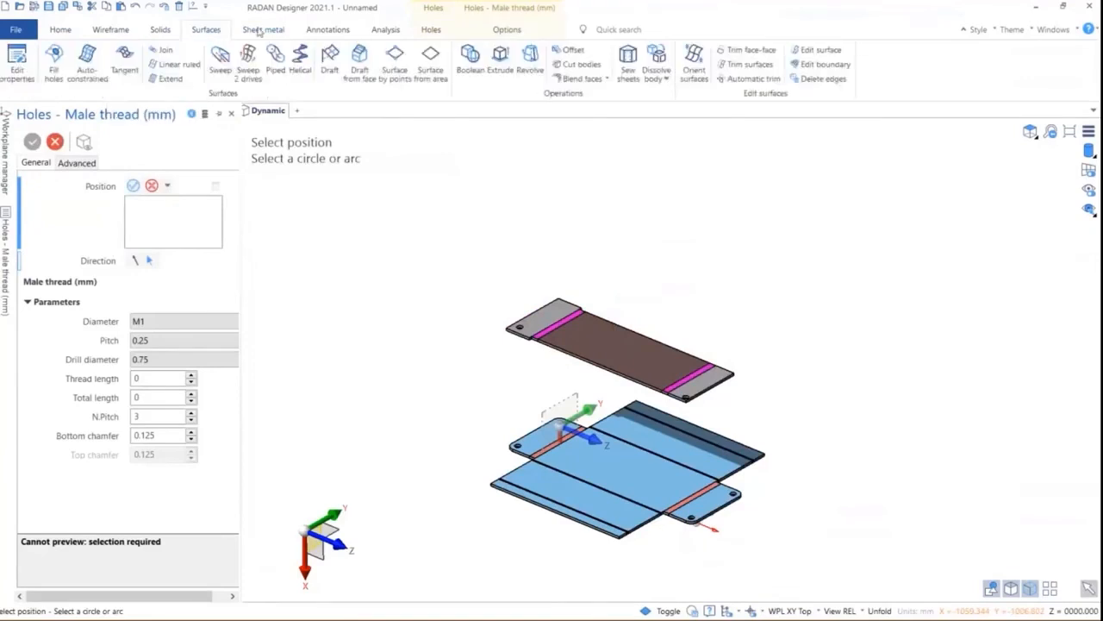
left_click(258, 31)
left_click(107, 58)
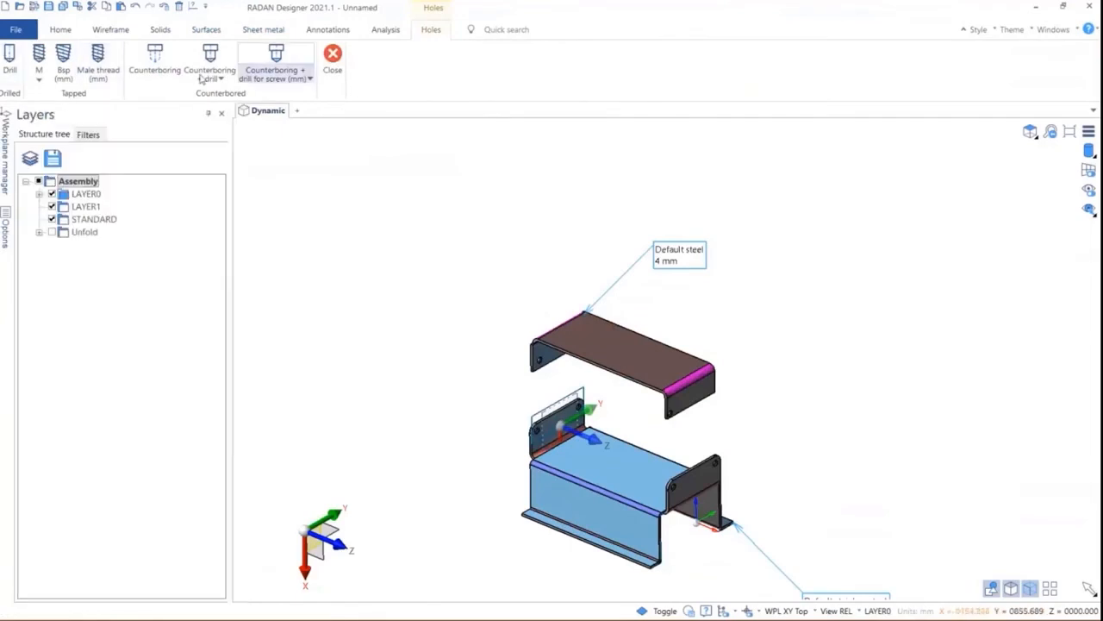
Open the recent file FlexControl Console Housing - 515-0910.VDF and decline updating its drawing views and sections.
left_click(16, 30)
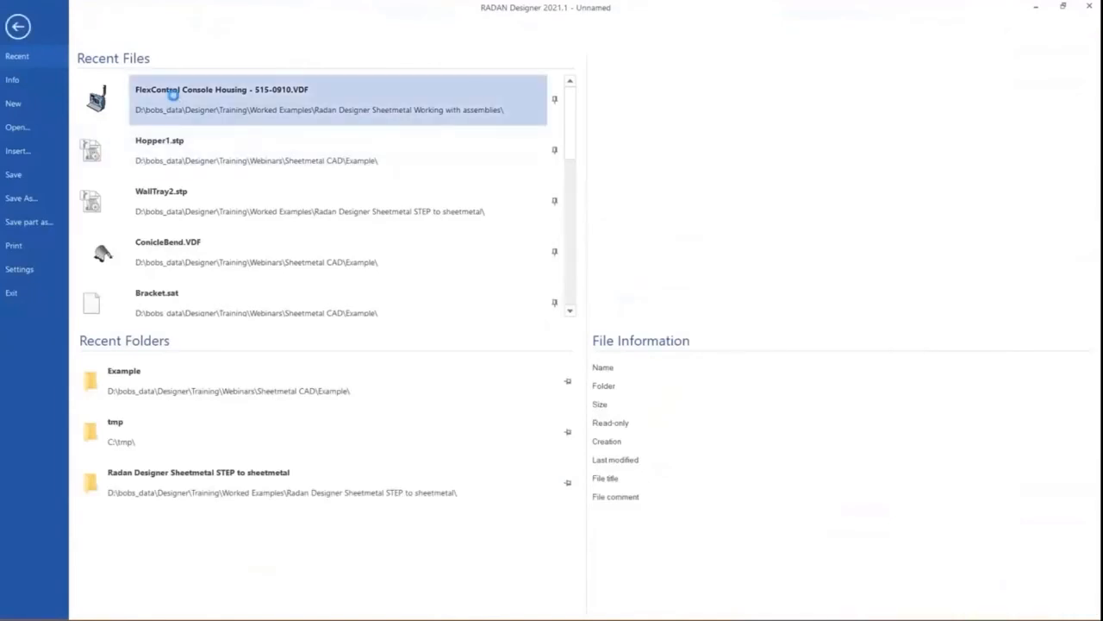
left_click(173, 94)
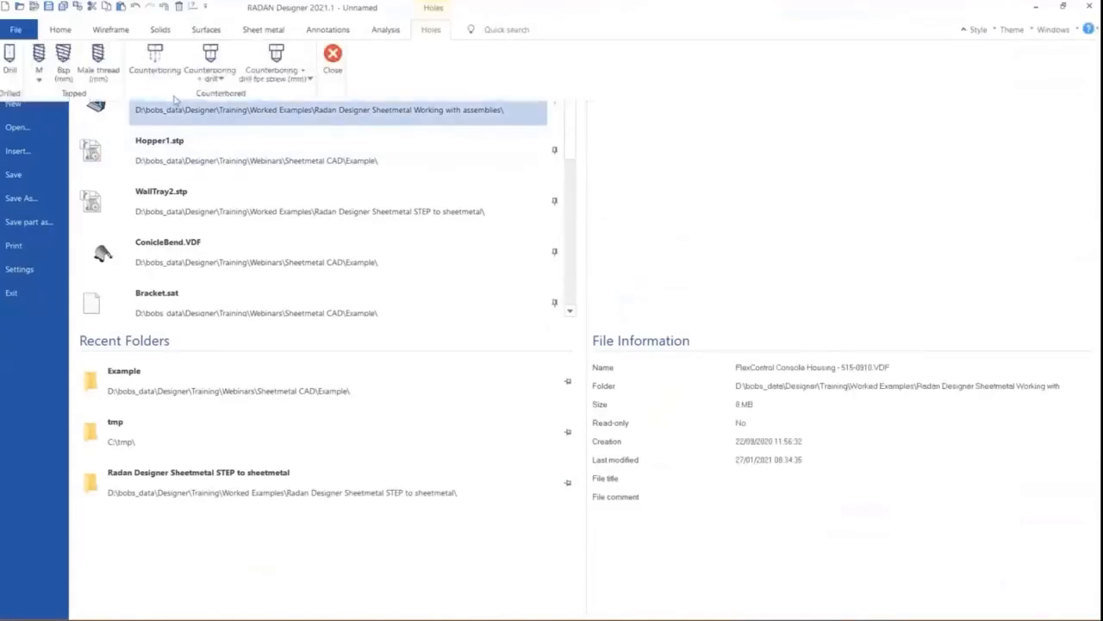
left_click(581, 318)
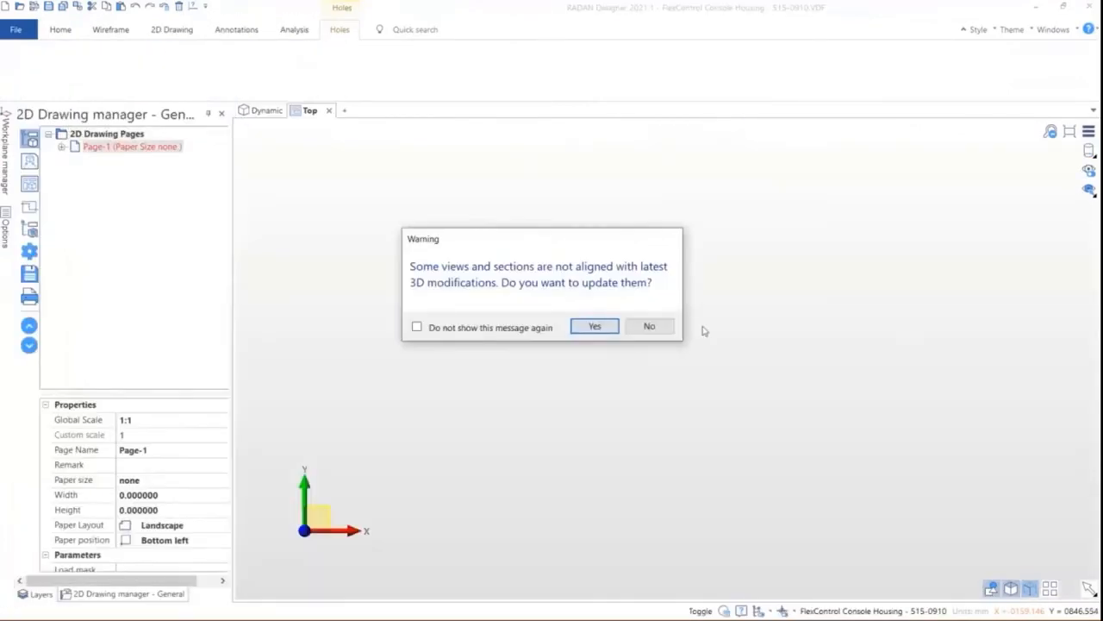
left_click(649, 326)
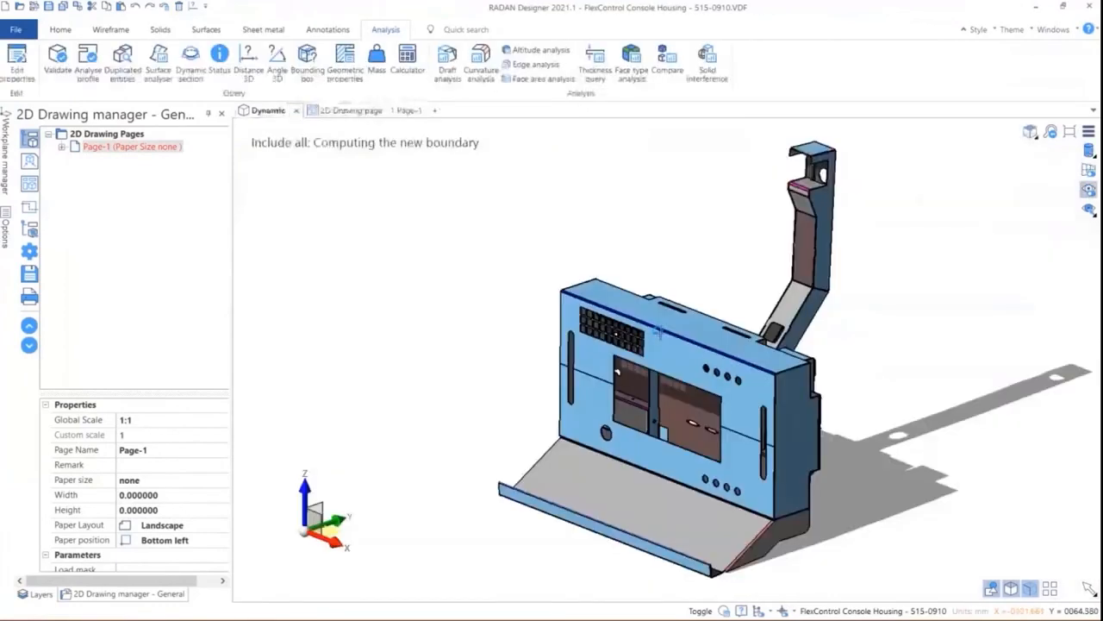
Replace the drawing manager with the layer structure and expand the FlexControl Console Housing - 515-0910 assembly to list its parts.
middle_click_drag(733, 309, 673, 336)
left_click(222, 113)
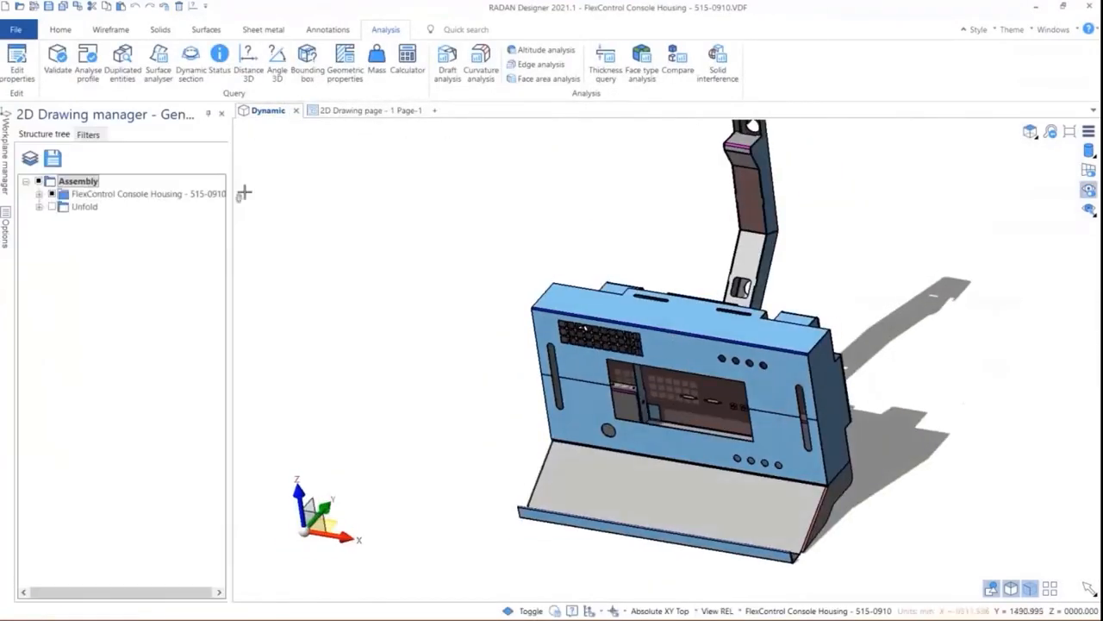
left_click(38, 194)
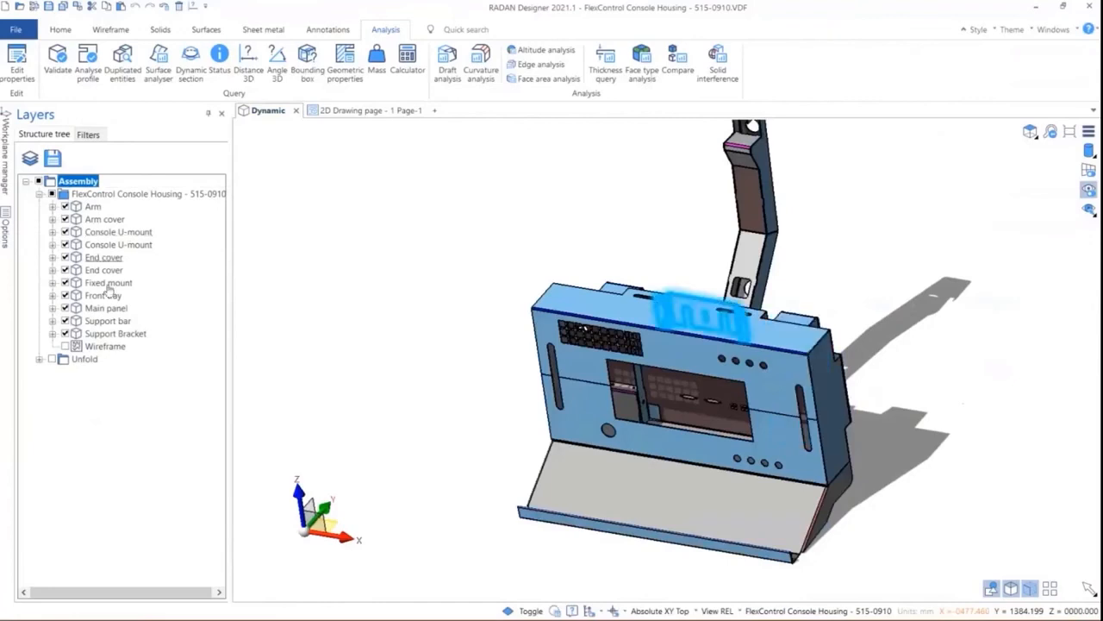
Hide the Main panel temporarily to examine the housing's internal brackets, and show it again.
left_click(64, 308)
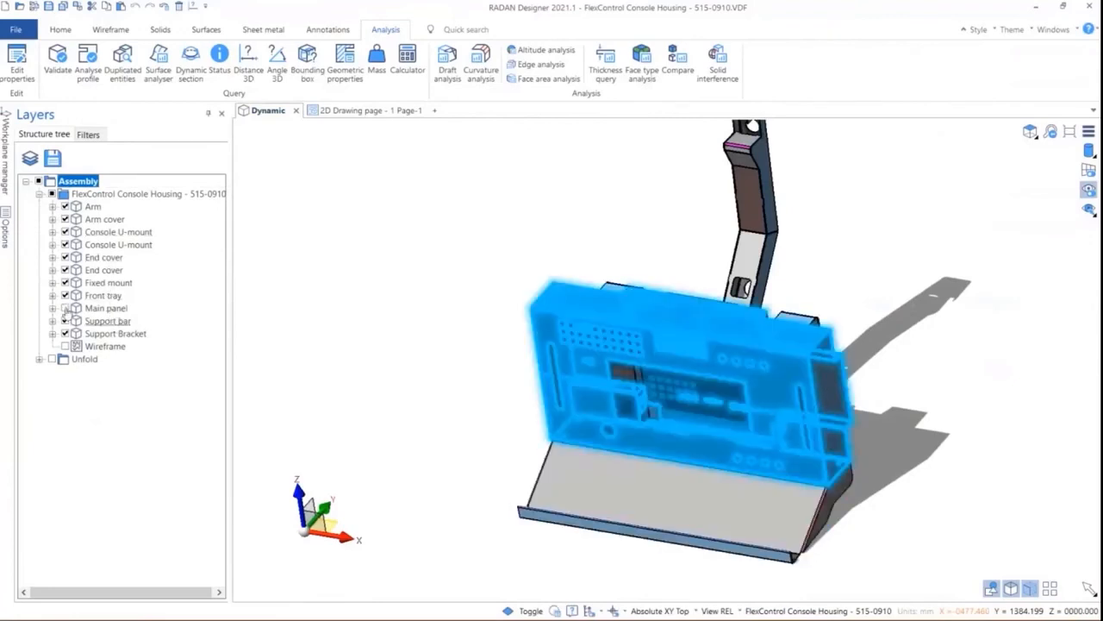
middle_click_drag(603, 353, 519, 362)
scroll(519, 362, "down", 2)
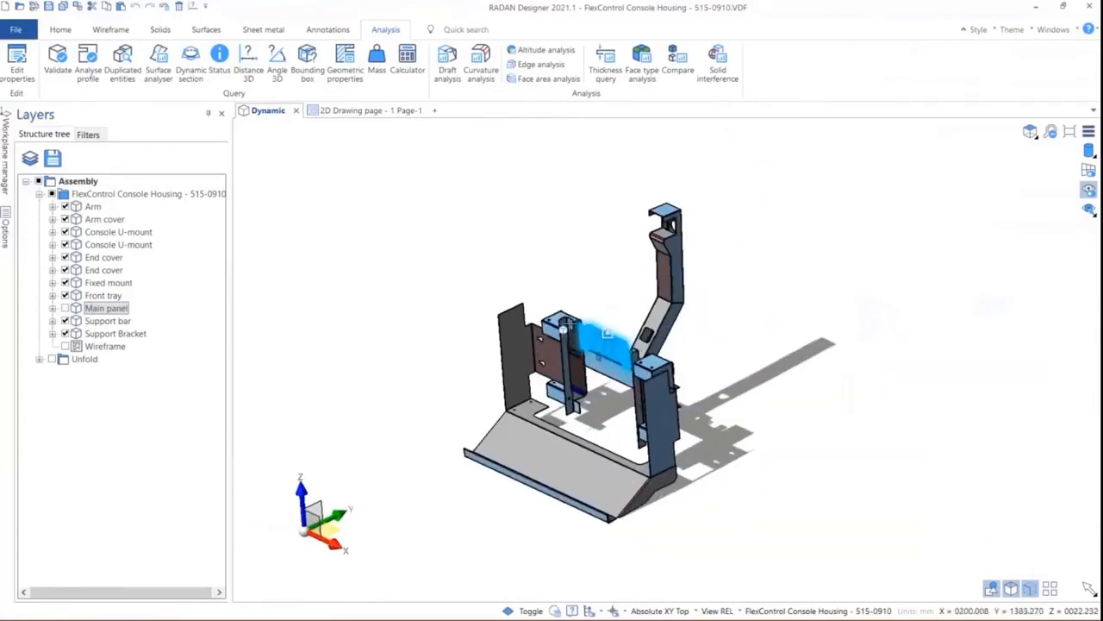
left_click(64, 308)
middle_click_drag(552, 345, 494, 360)
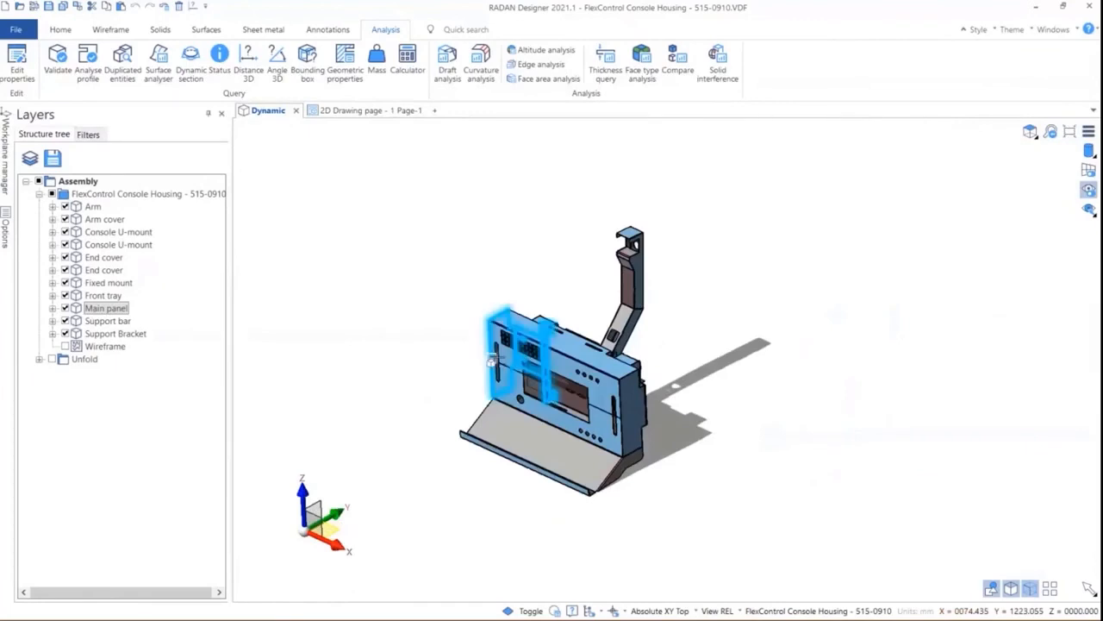
scroll(577, 360, "up", 3)
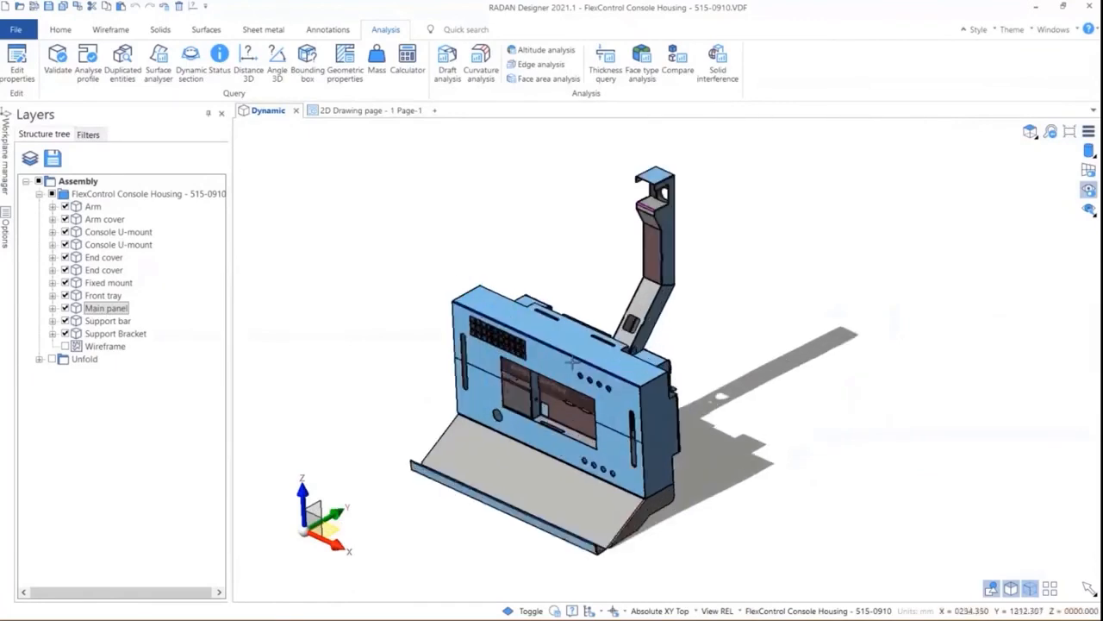
scroll(606, 438, "down", 2)
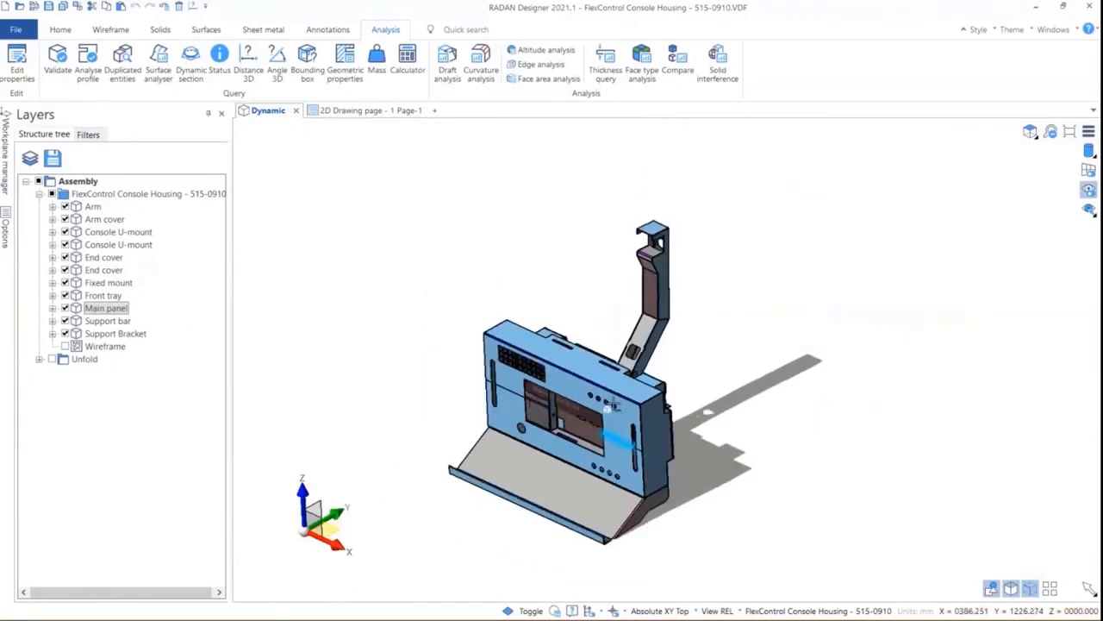
In the front view, move all faces at the housing's right end, including the end slot, outward by 190 mm.
left_click(1030, 131)
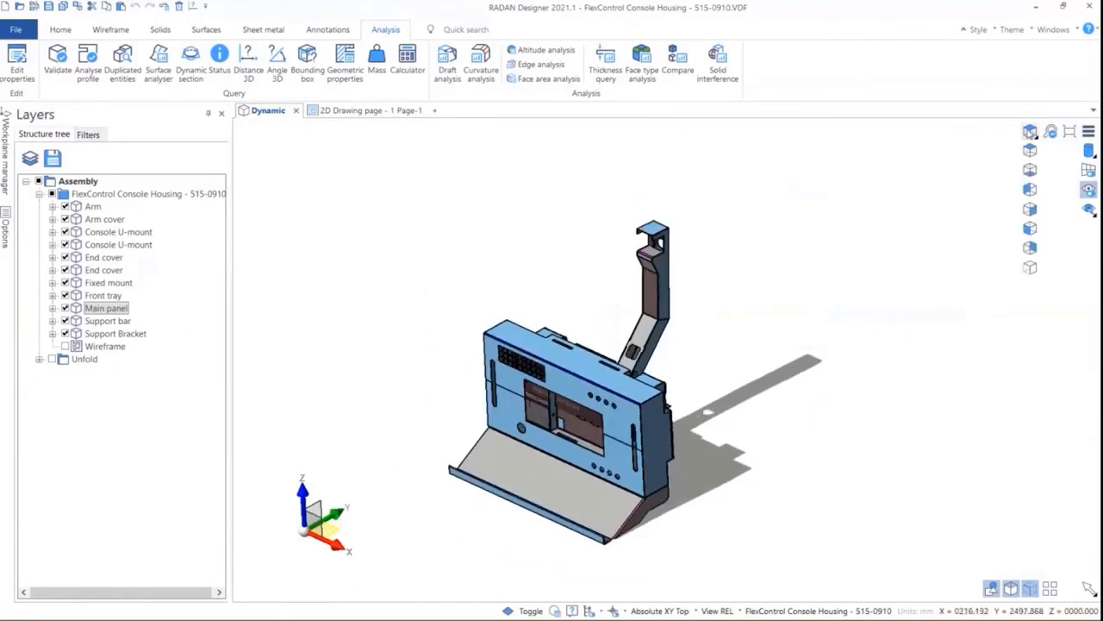
left_click(1030, 209)
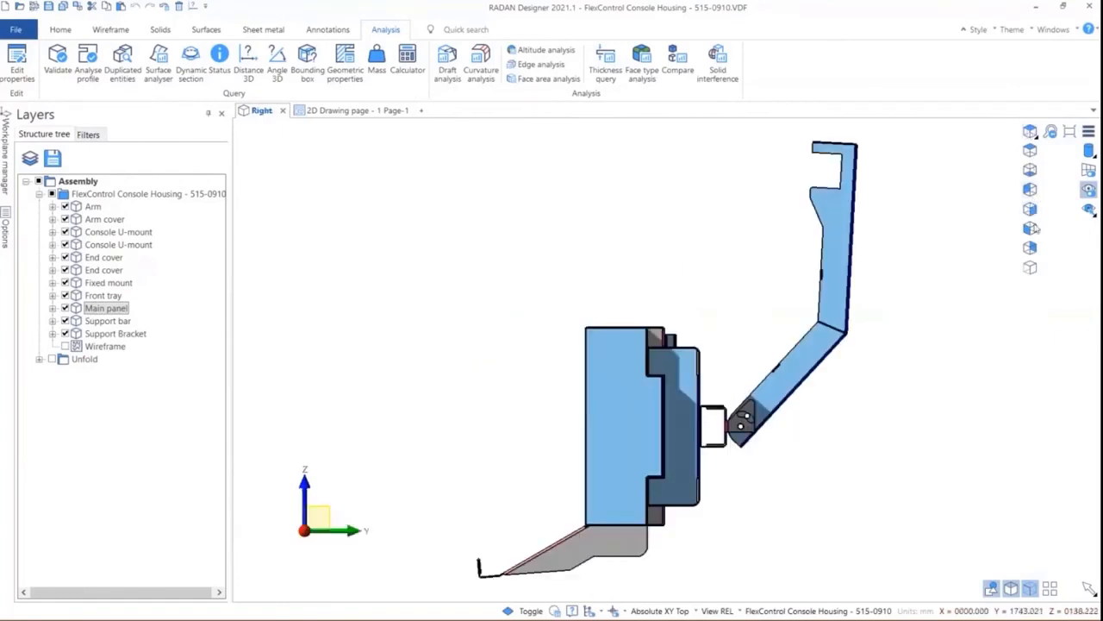
left_click(1032, 229)
left_click(1030, 247)
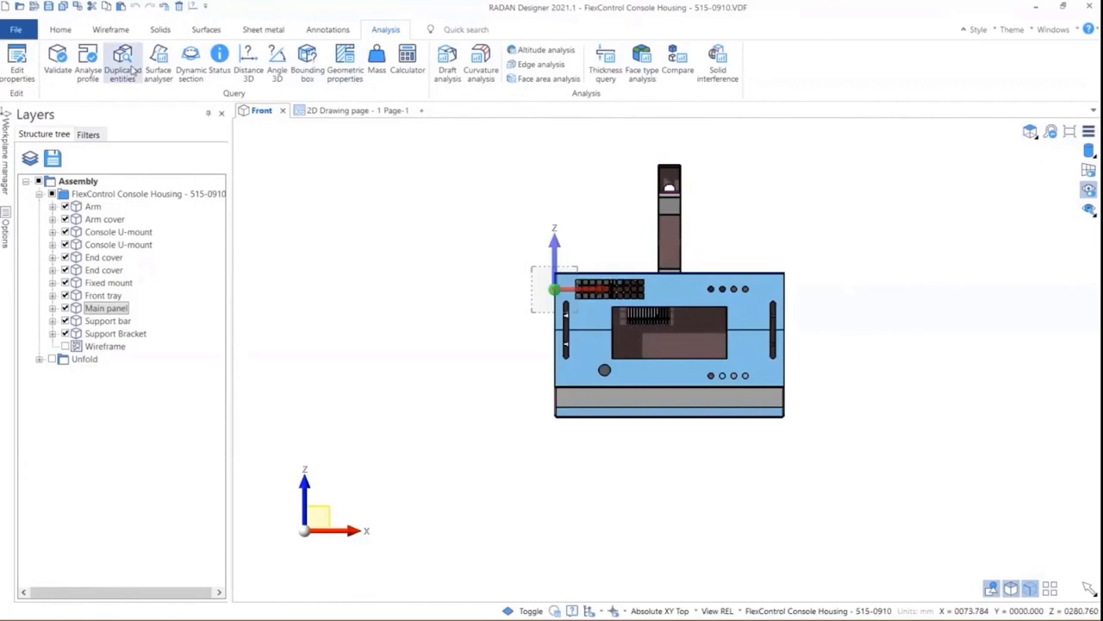
scroll(953, 291, "up", 3)
scroll(948, 291, "down", 1)
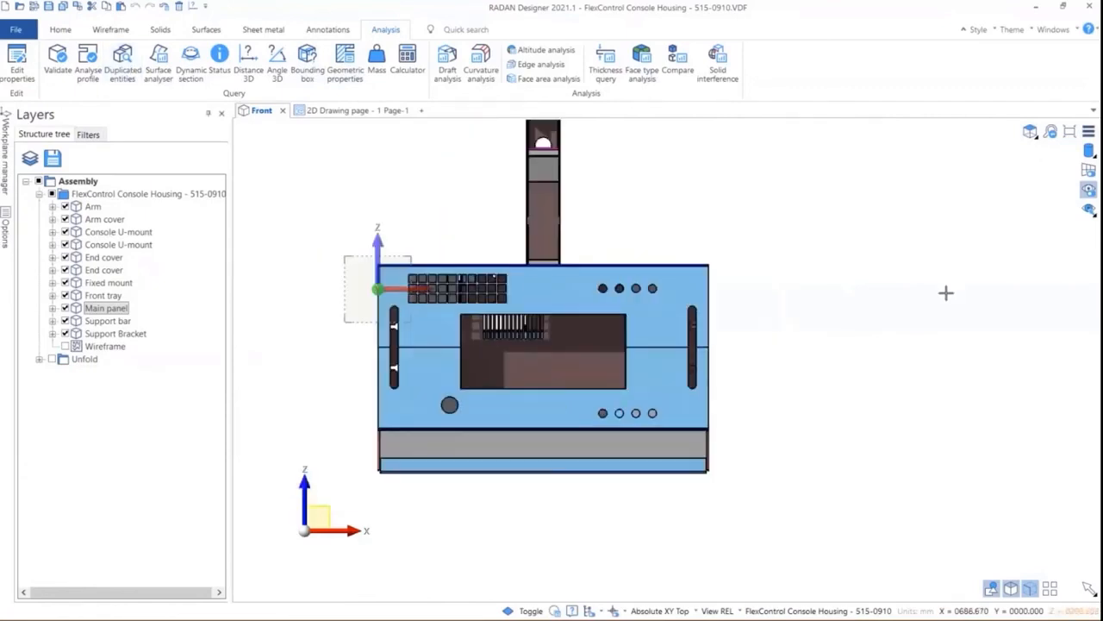
left_click(165, 33)
left_click(61, 30)
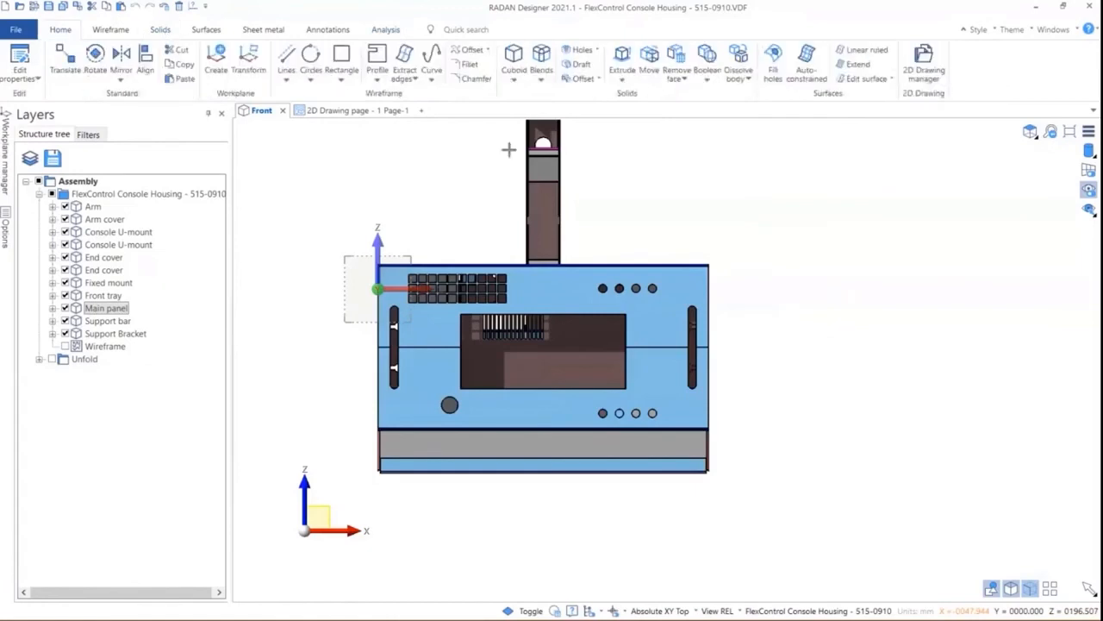
left_click(649, 58)
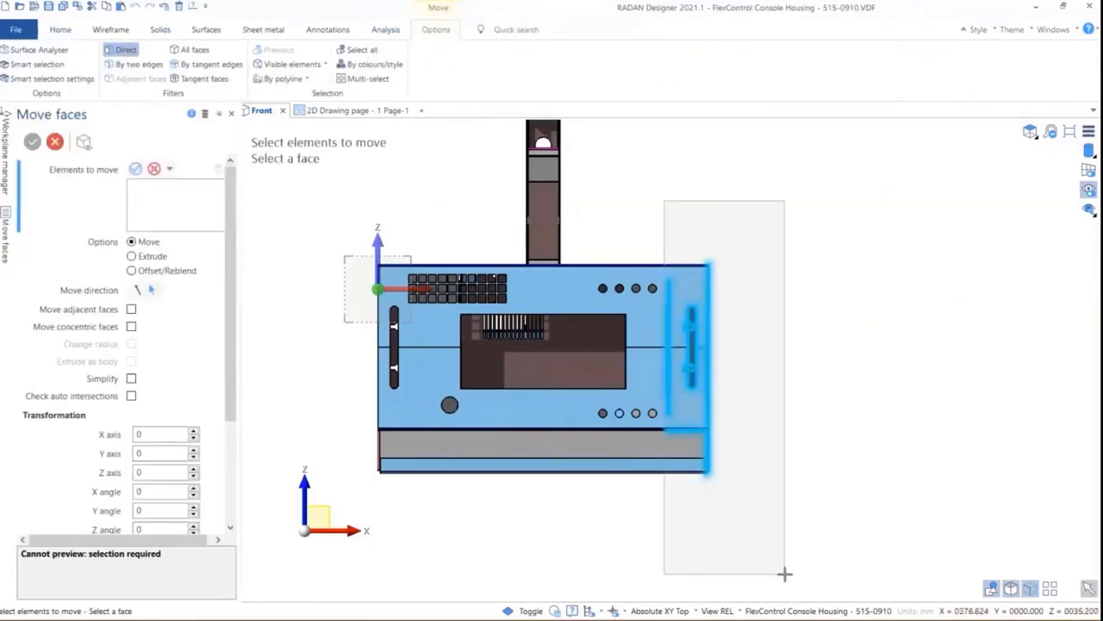
left_click(755, 471)
left_click_drag(740, 418, 900, 414)
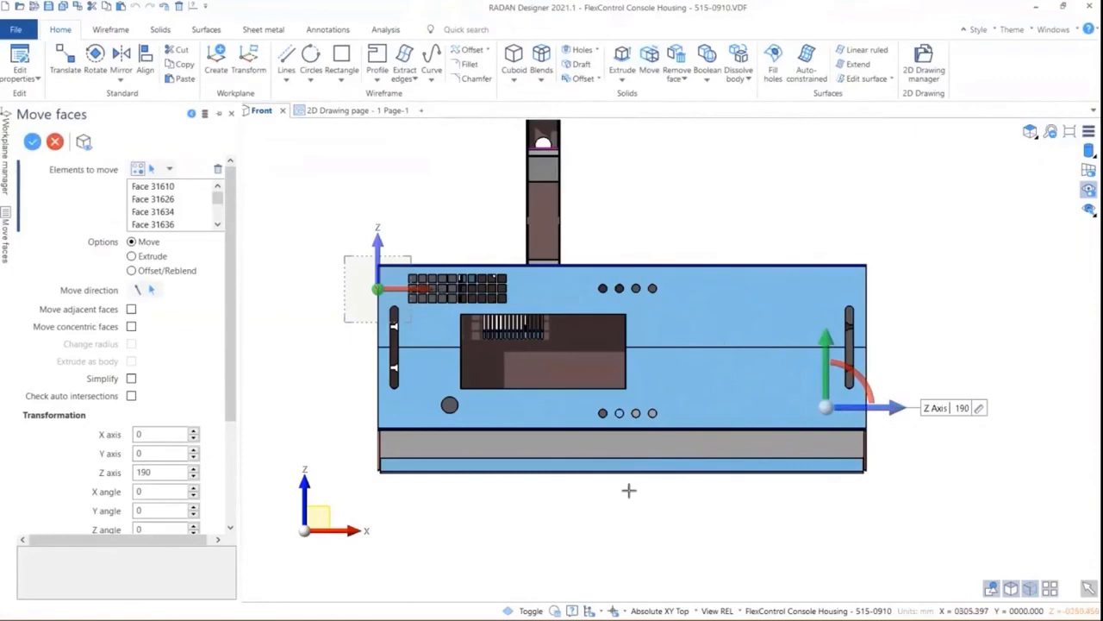
left_click(31, 142)
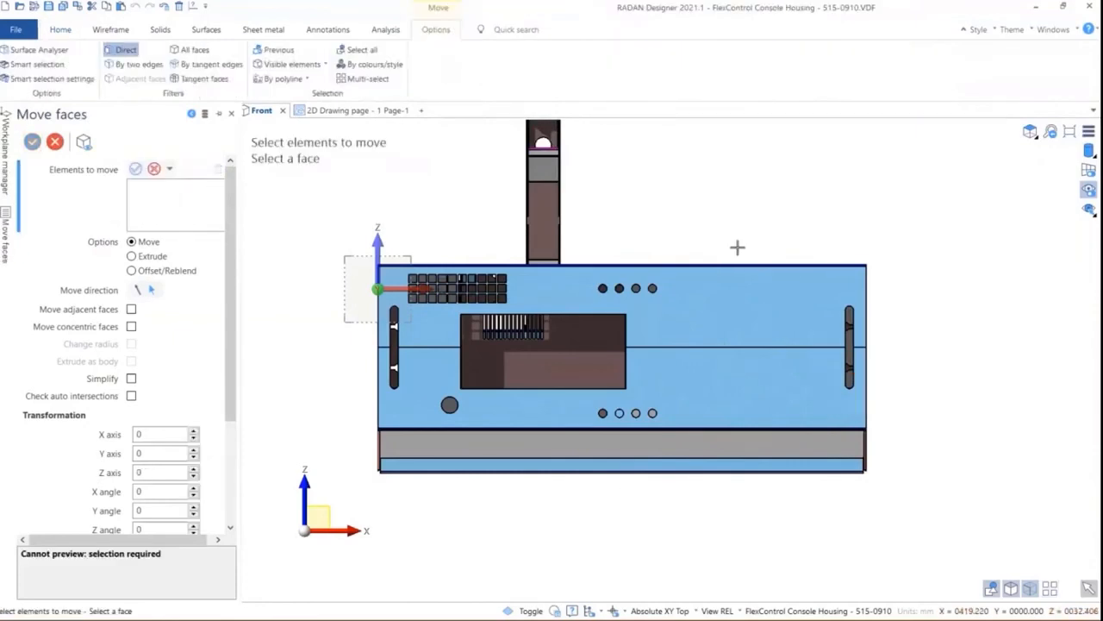
Unfold the widened assembly to examine its flat patterns, and return to the folded view.
middle_click_drag(737, 247, 695, 295)
scroll(694, 295, "down", 3)
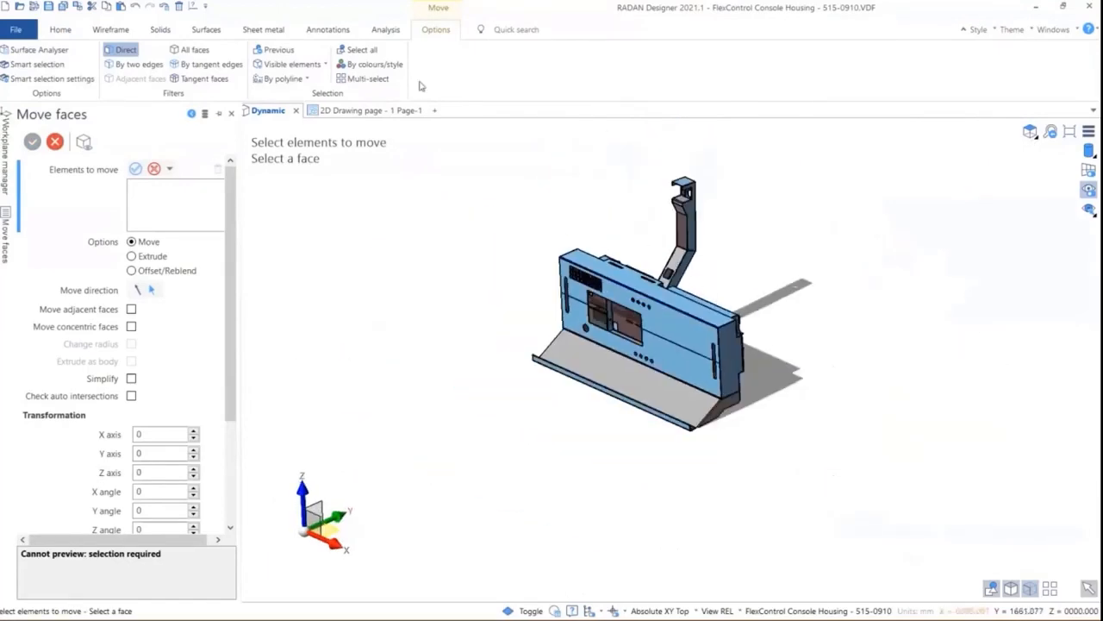
left_click(258, 30)
left_click(109, 62)
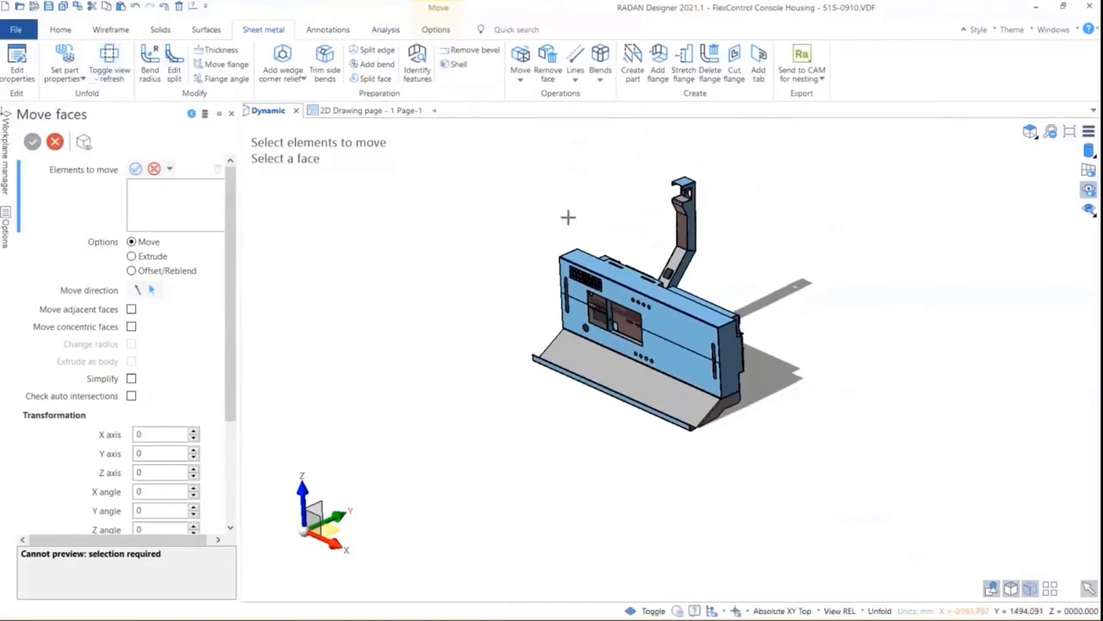
middle_click_drag(568, 217, 686, 284)
scroll(690, 289, "up", 3)
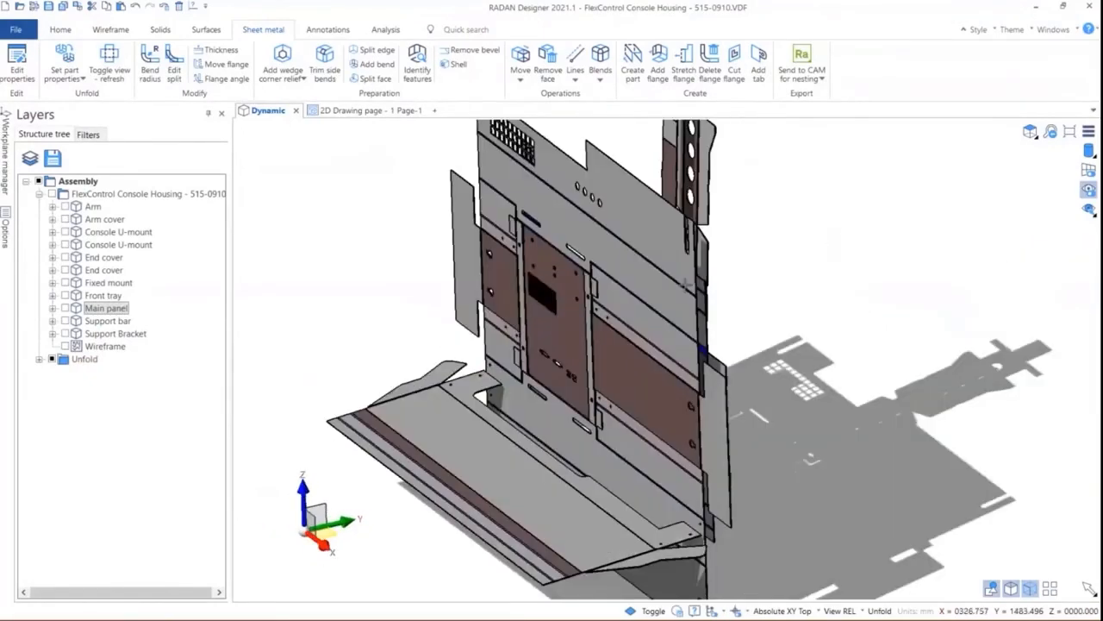
left_click(109, 57)
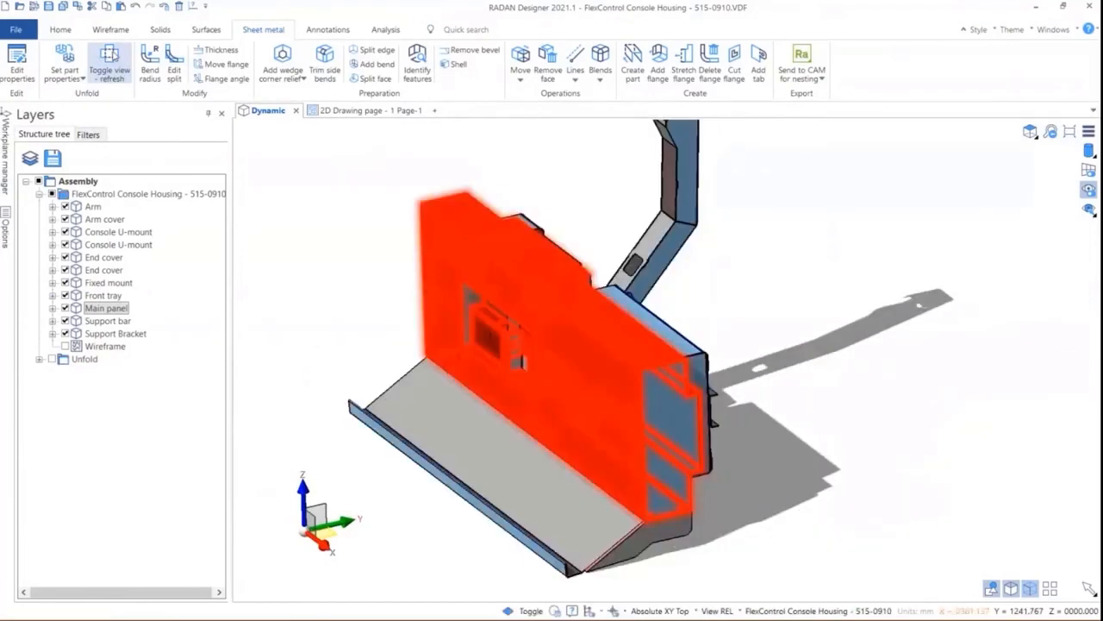
Hide the Arm, Arm cover, Main panel, Front tray, Fixed mount, one End cover and one Console U-mount.
left_click(65, 207)
left_click(65, 219)
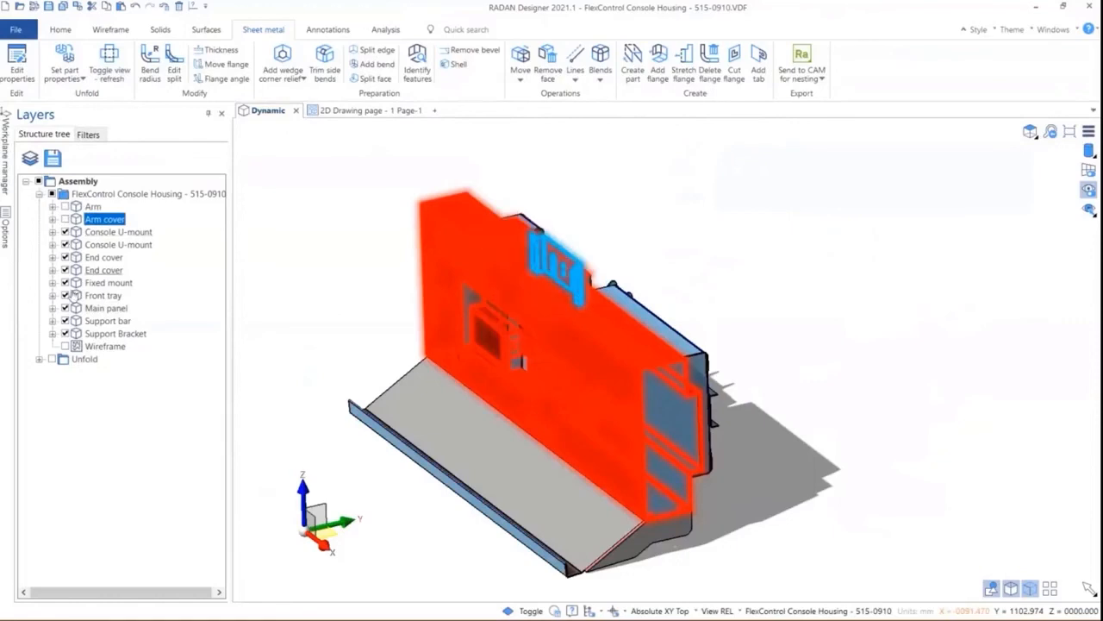
left_click(64, 307)
left_click(64, 295)
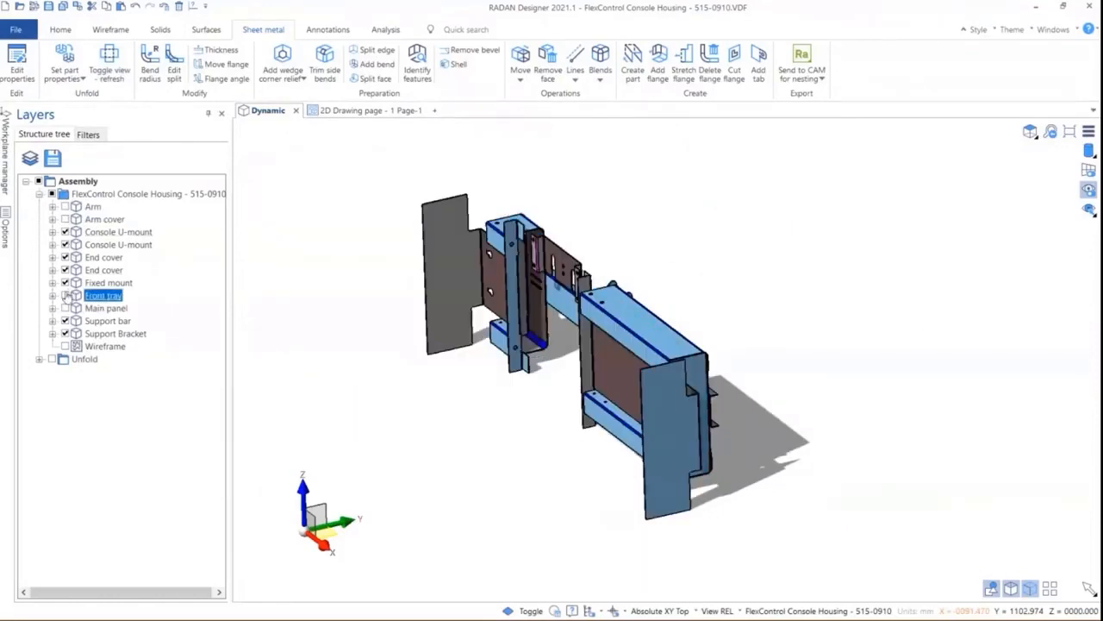
left_click(66, 282)
left_click(65, 270)
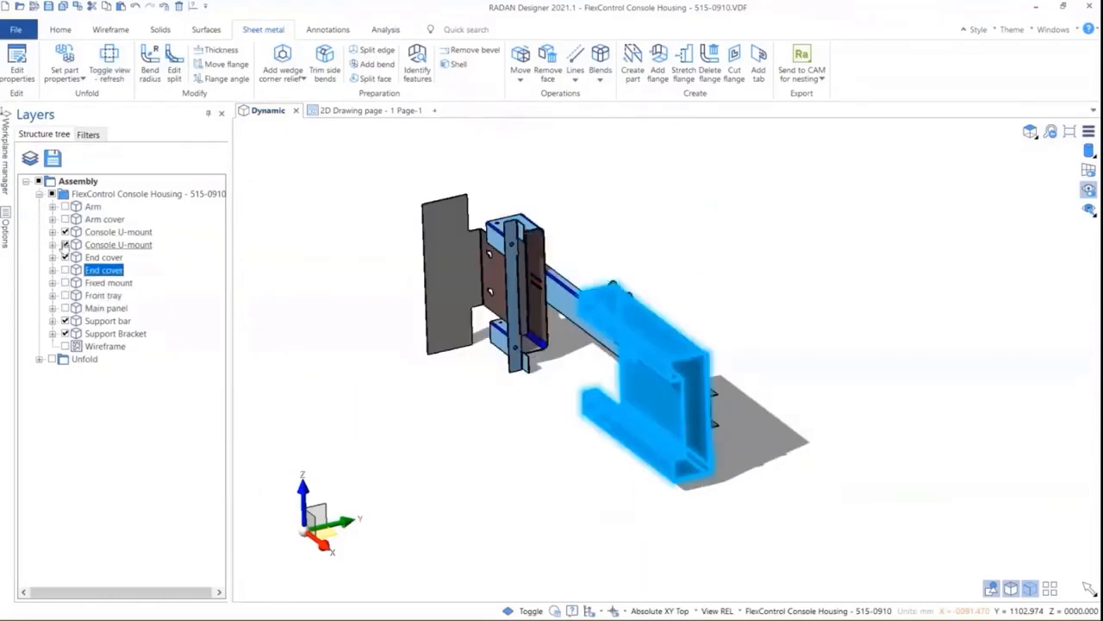
left_click(65, 244)
mouse_move(522, 351)
middle_mouse_down()
mouse_move(574, 347)
mouse_move(535, 350)
middle_mouse_up()
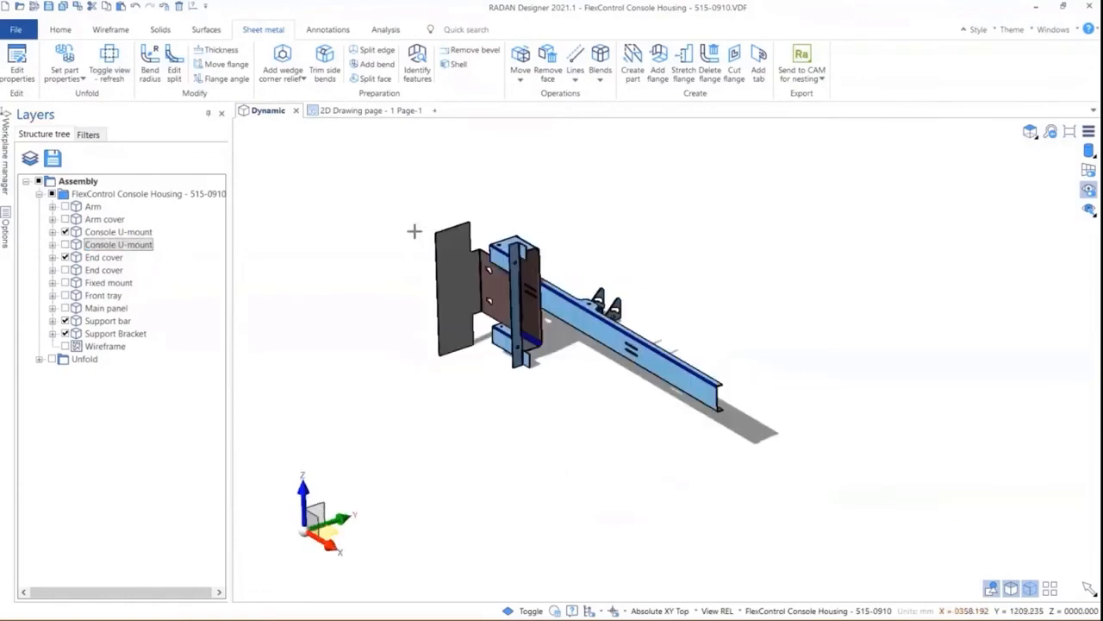
Toggle the unfolded view on and off for the remaining parts, and show the whole FlexControl Console Housing - 515-0910 assembly again.
left_click(112, 62)
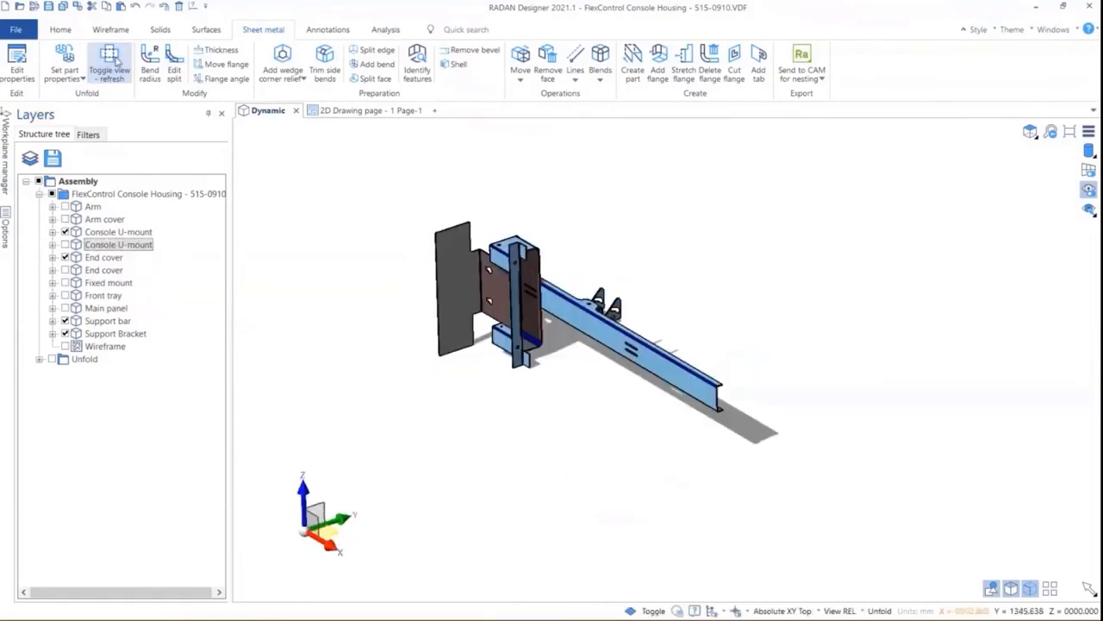
left_click(114, 61)
middle_click_drag(611, 316, 496, 345)
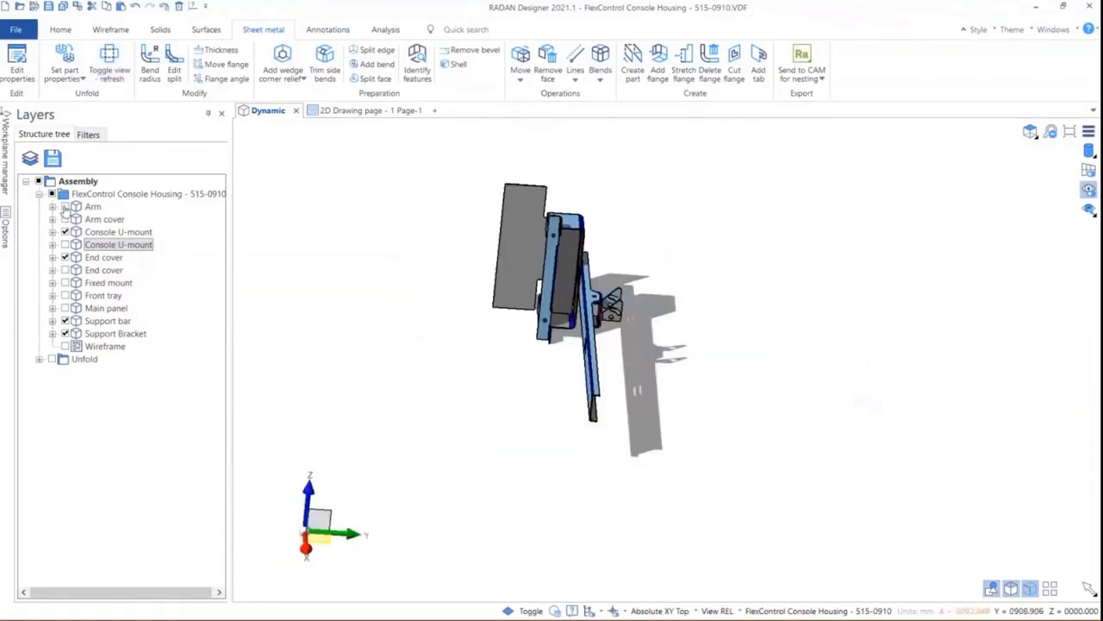
left_click(52, 194)
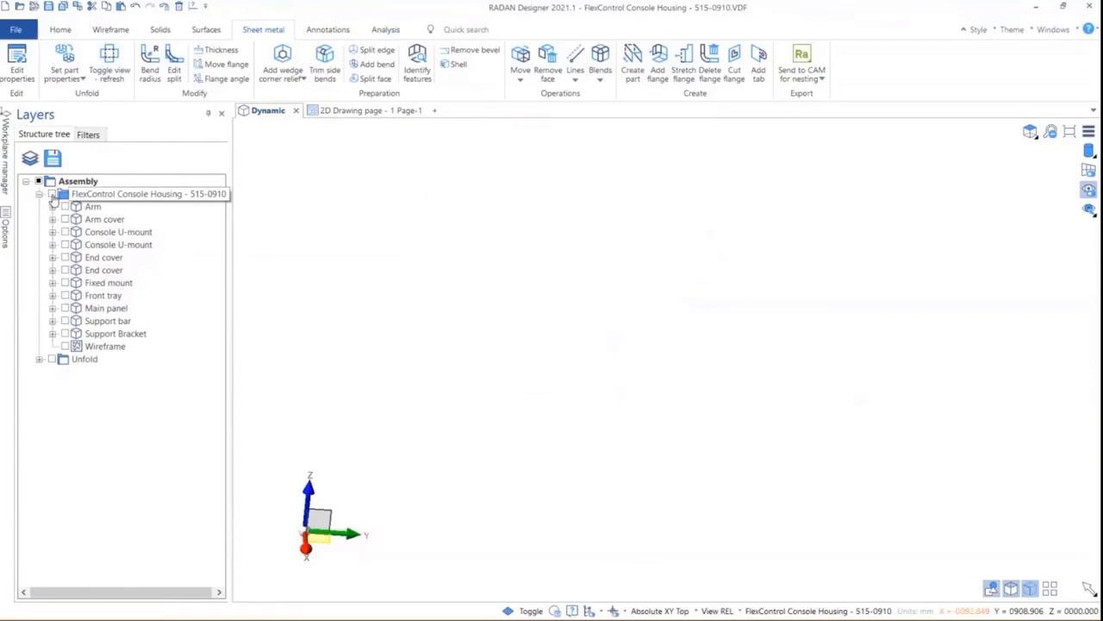
left_click(51, 194)
middle_click_drag(472, 284, 749, 355)
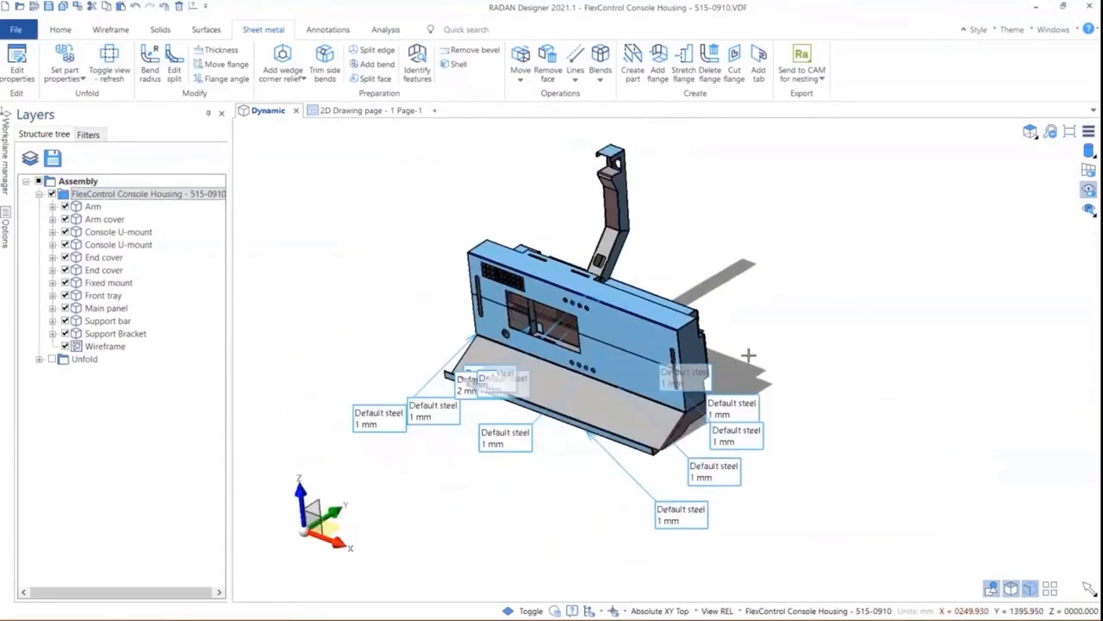
Send the assembly to RADAN Nest Editor for nesting, saving it under the existing name FlexControl Console Housing - 515-0910.VDF.
left_click(802, 56)
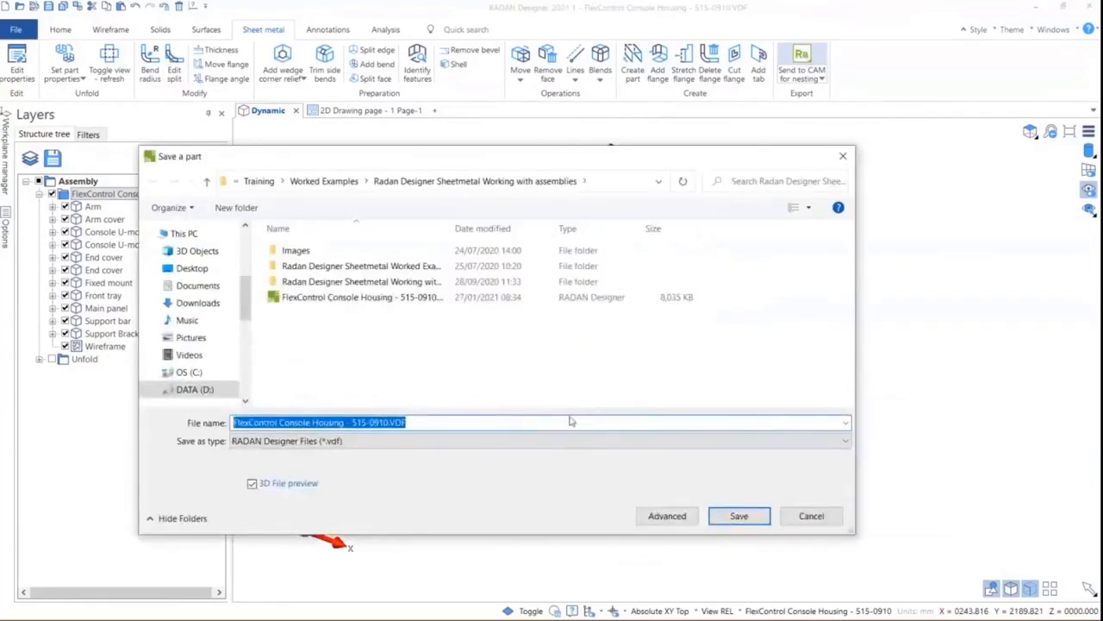
left_click(737, 516)
left_click(603, 319)
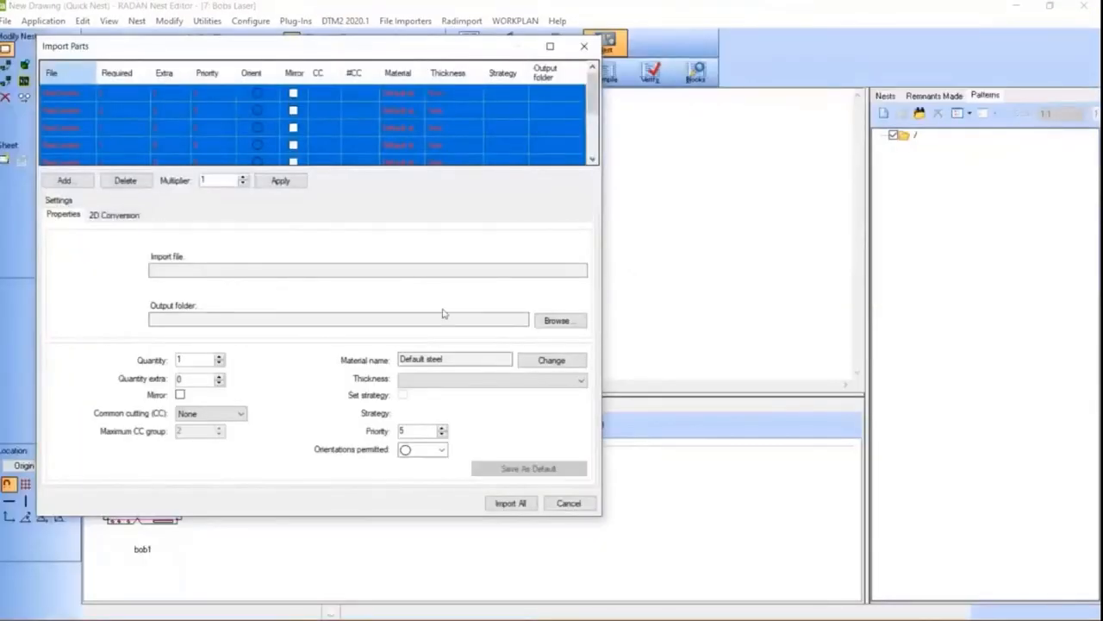
Apply a multiplier of 5 to the required quantities of all parts being imported.
left_click_drag(592, 96, 596, 167)
double_click(207, 181)
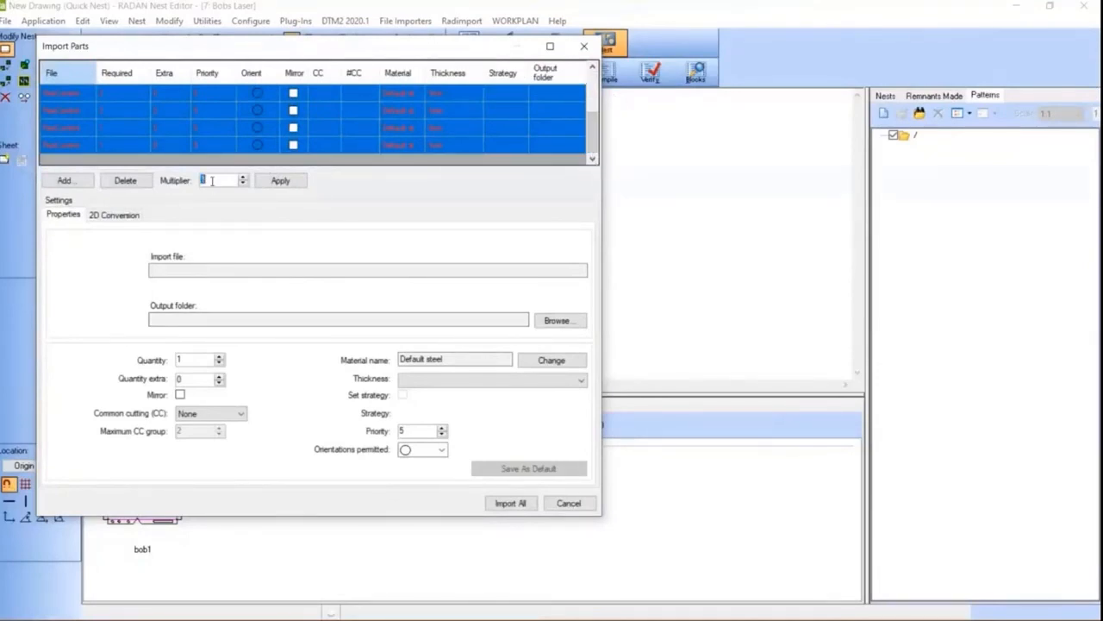
type("5")
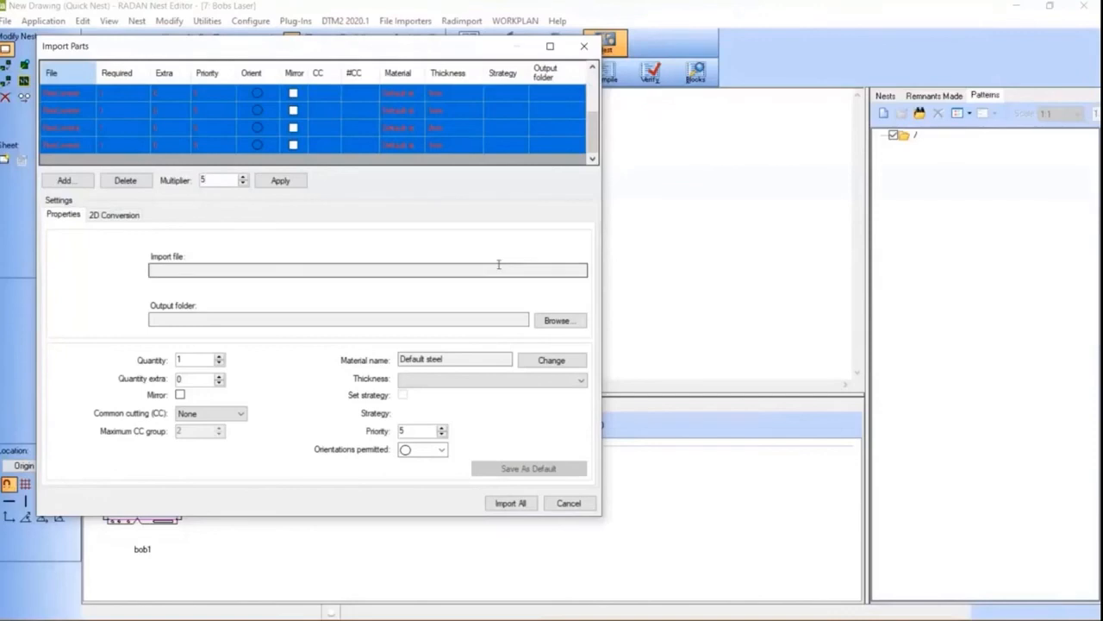
left_click(282, 181)
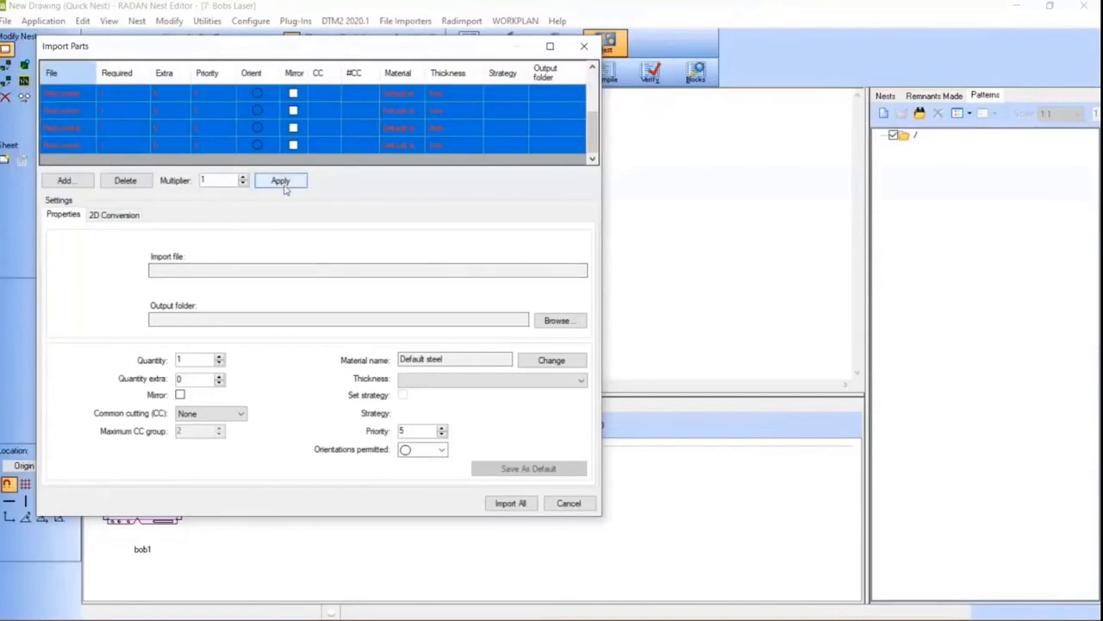
Set the output folder of the parts to C:\tmp and import them all into the nest.
left_click(556, 320)
left_click(464, 306)
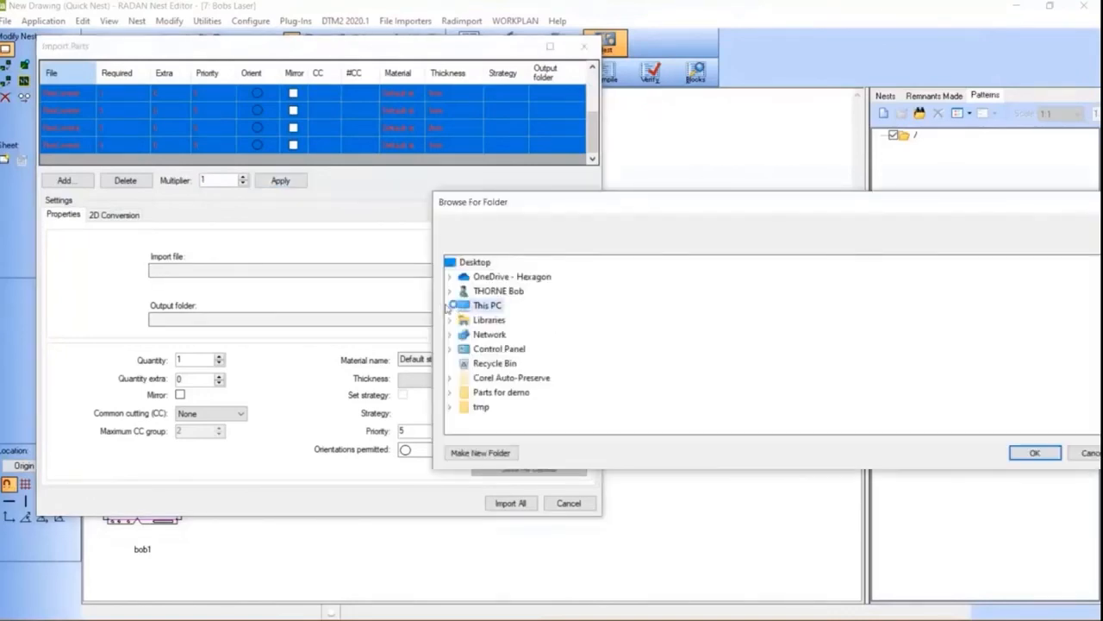
left_click(448, 306)
scroll(475, 387, "down", 2)
left_click(463, 320)
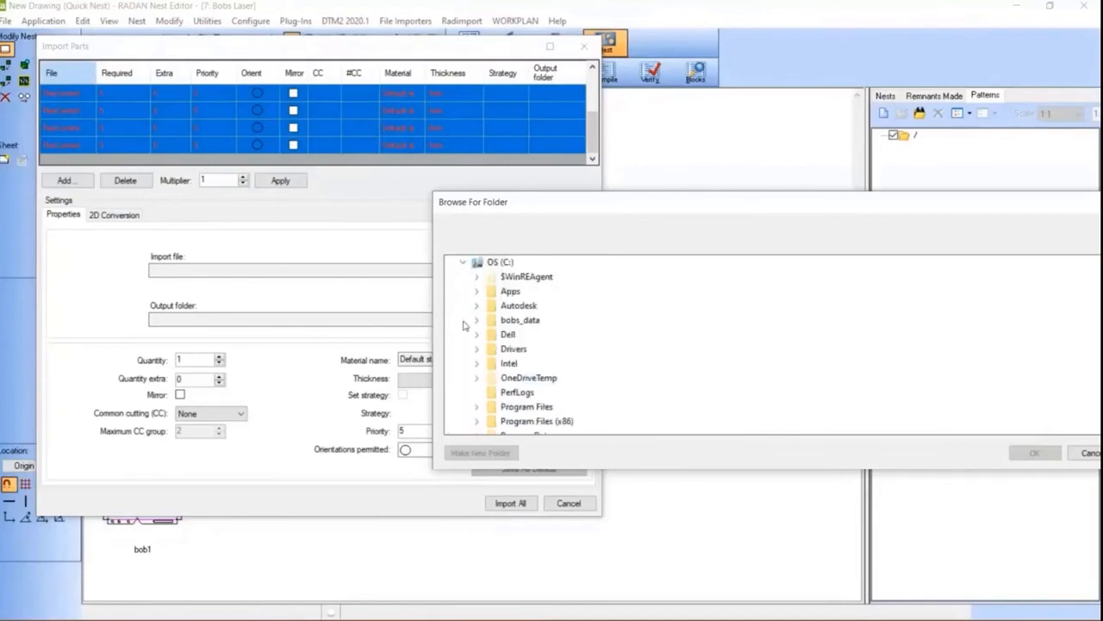
scroll(562, 333, "down", 4)
double_click(509, 335)
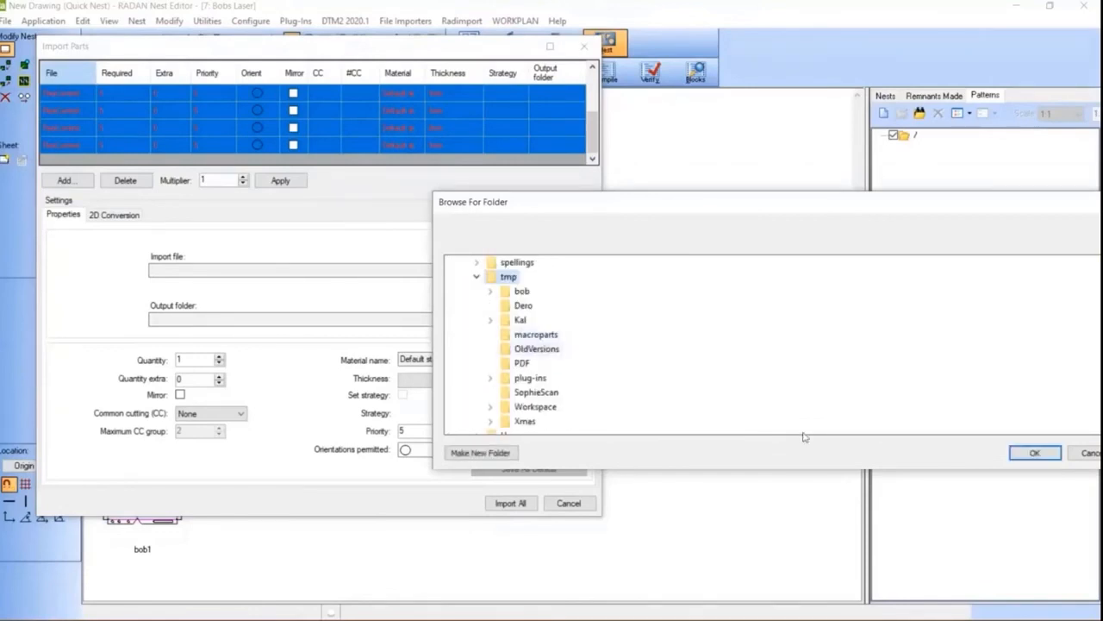
left_click(1035, 452)
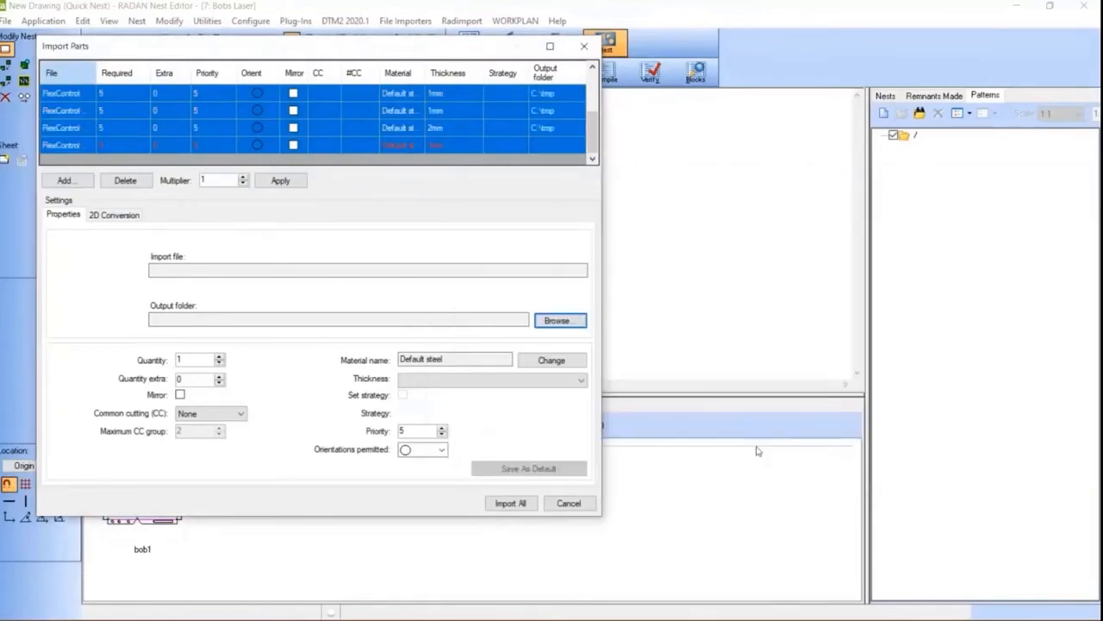
left_click(512, 502)
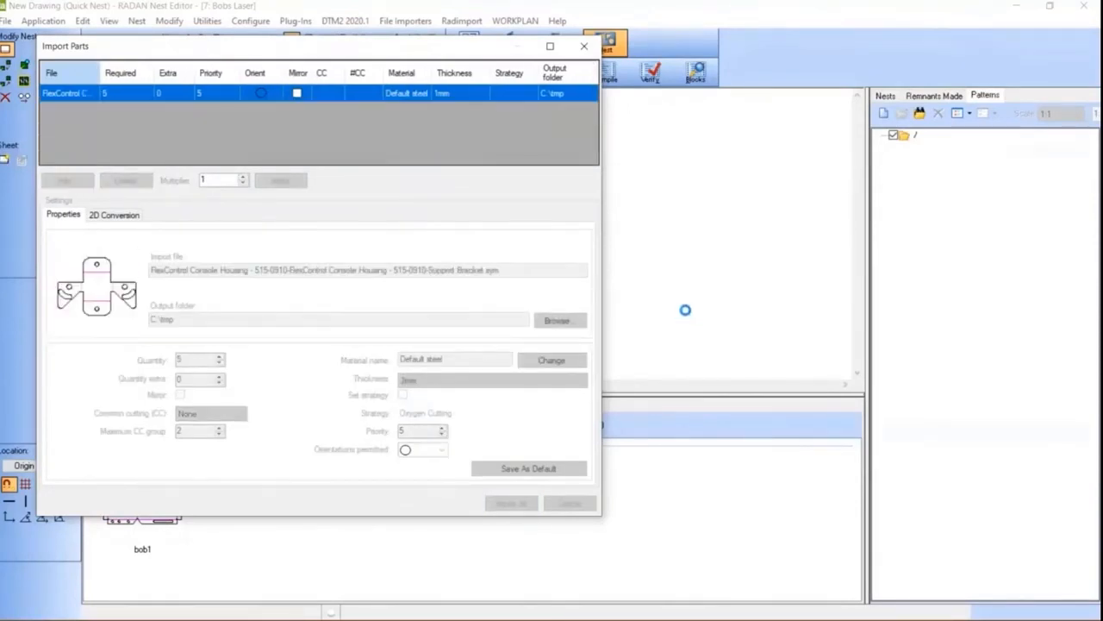
left_click(628, 362)
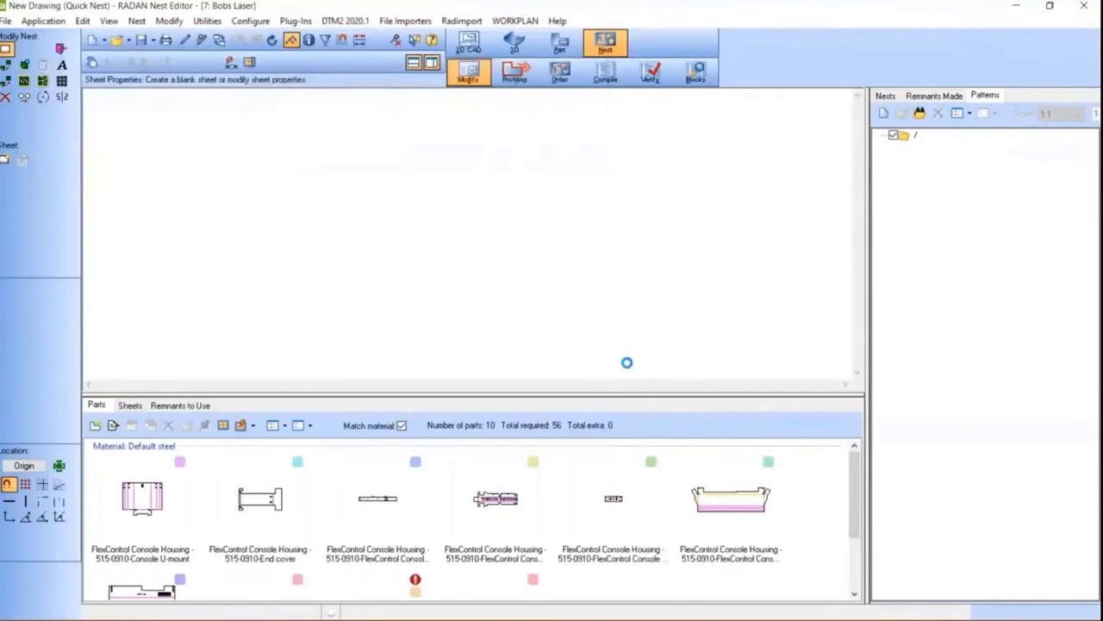
Enlarge the parts list, turn off relative size thumbnails, and view the Front tray's part details.
left_click_drag(628, 395, 629, 226)
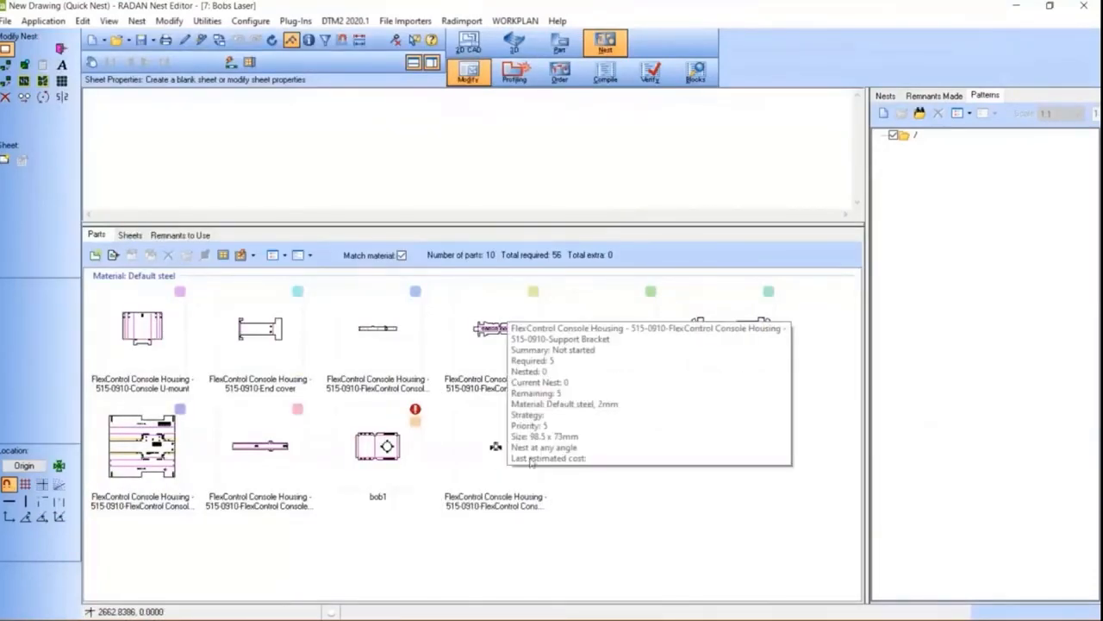
left_click_drag(593, 225, 585, 289)
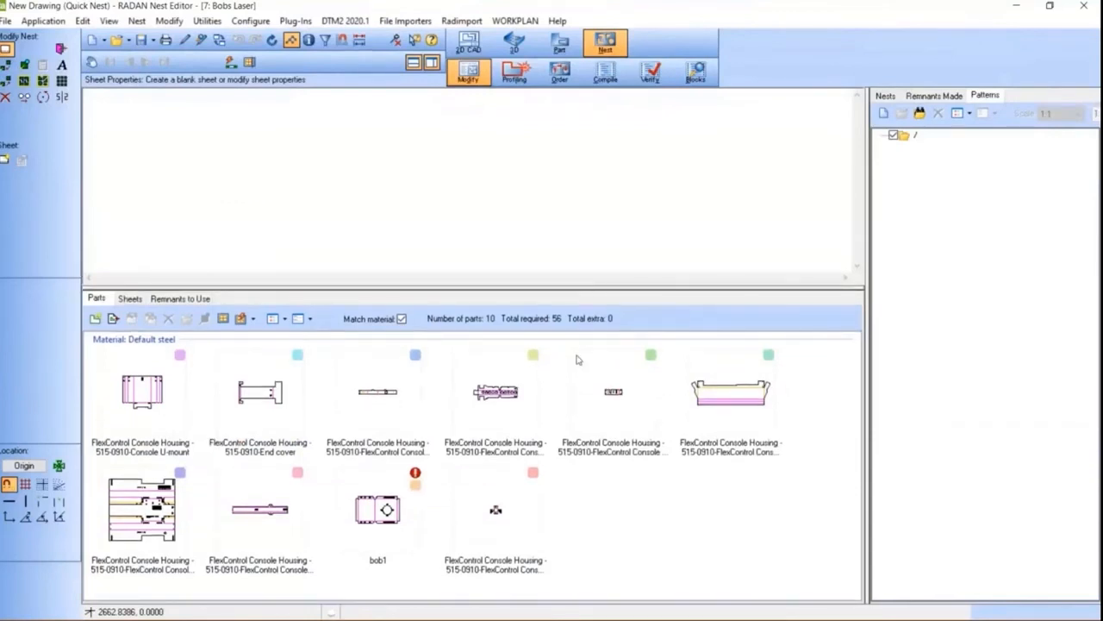
left_click(285, 319)
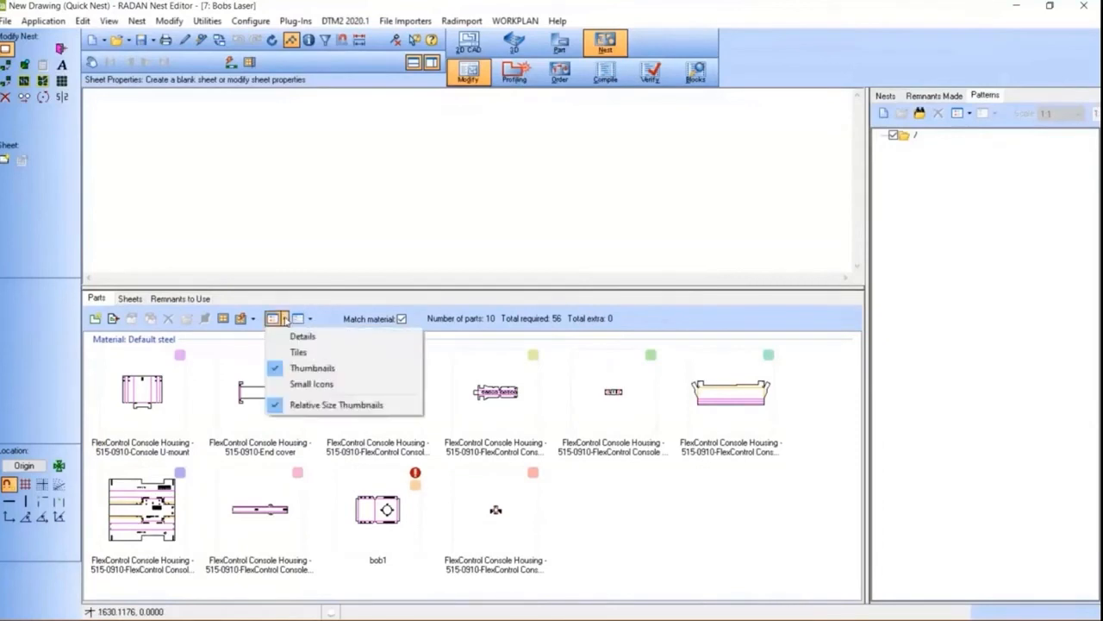
left_click(306, 408)
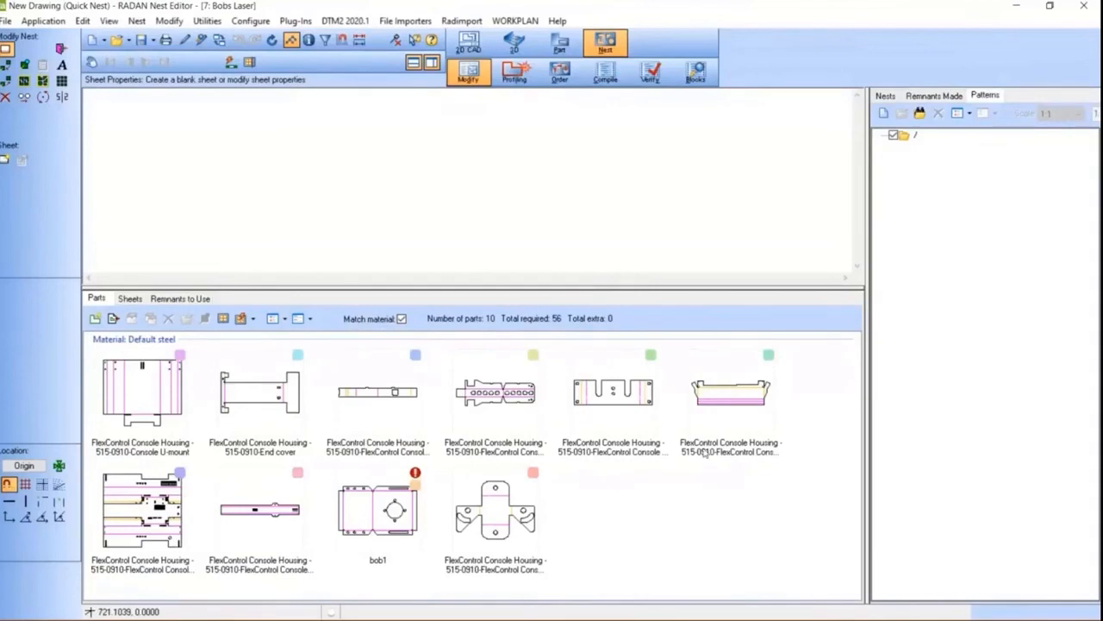
mouse_move(705, 453)
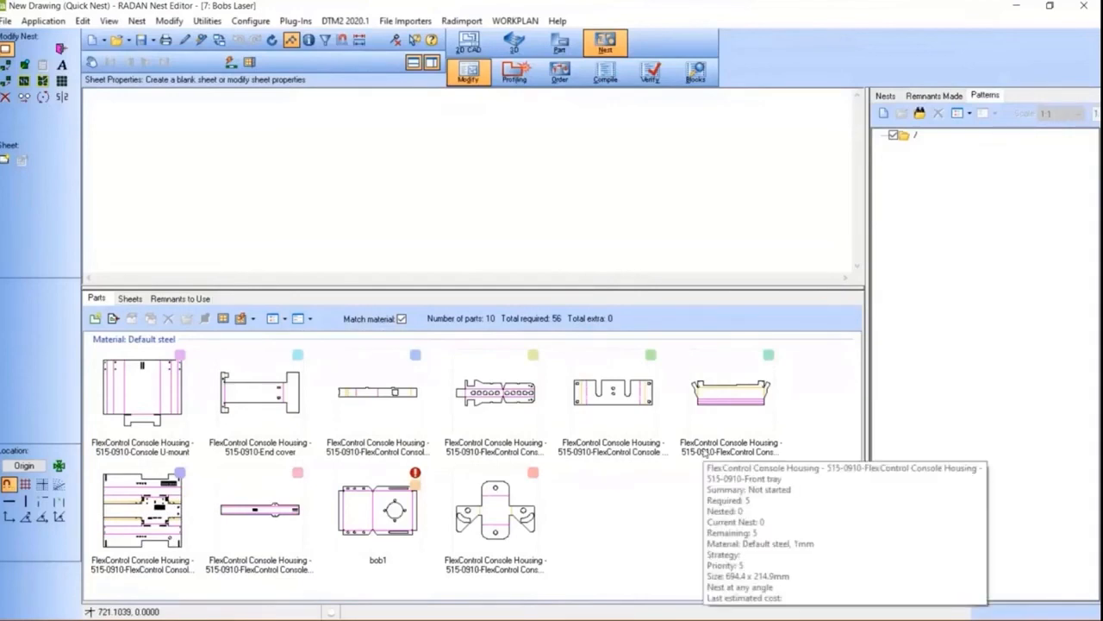